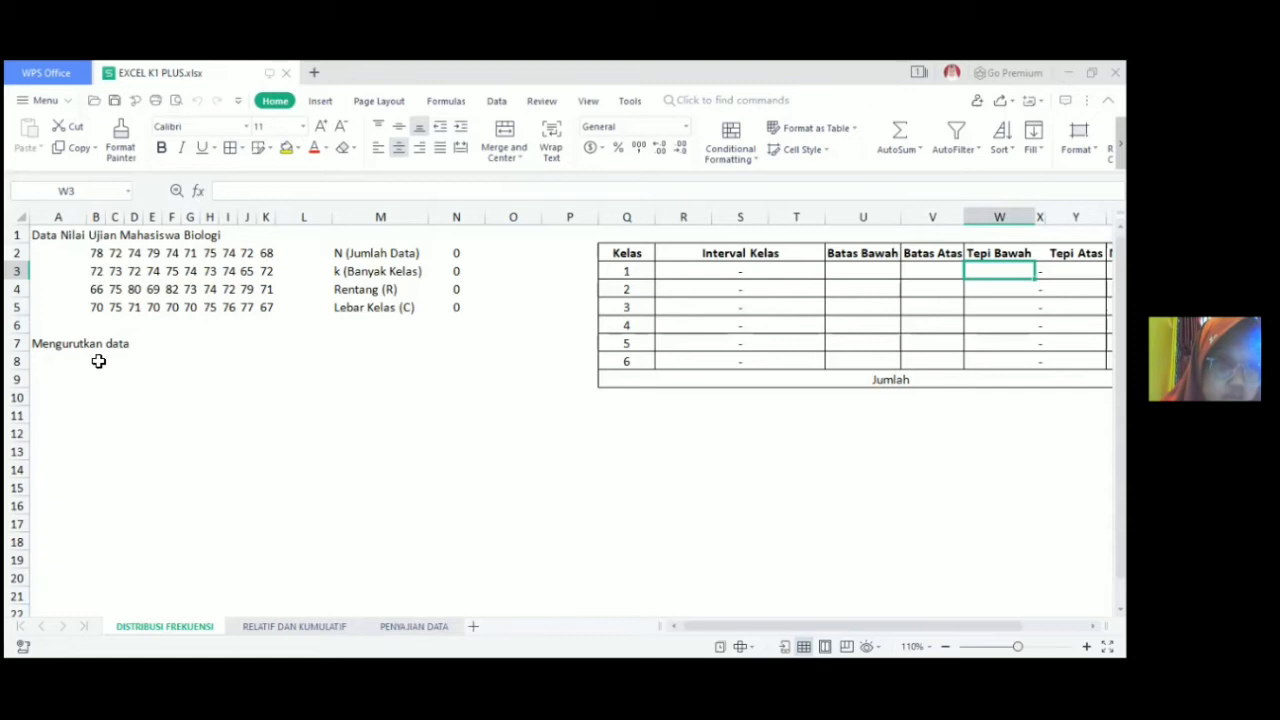
Step: Enter the sorted scores 65, 66, 67, 68 and 69 in cells B8 to F8 under "Mengurutkan data"
left_click(96, 361)
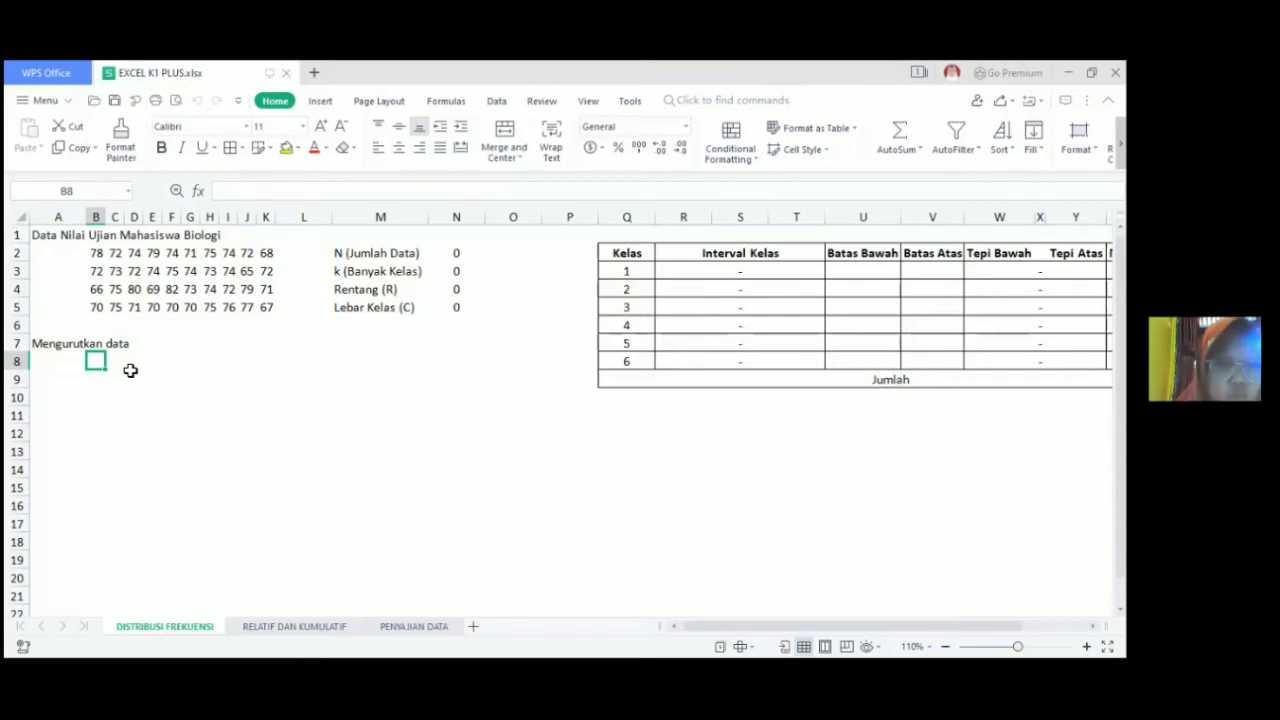
type("65")
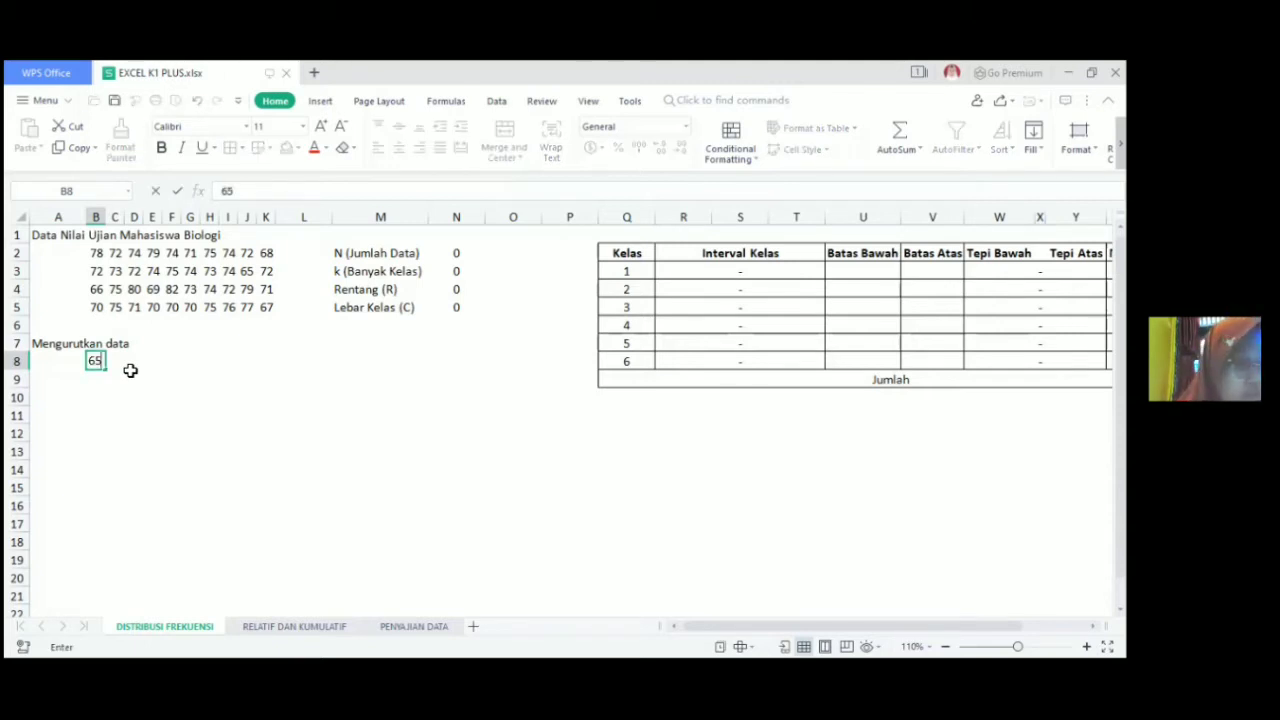
key("Tab")
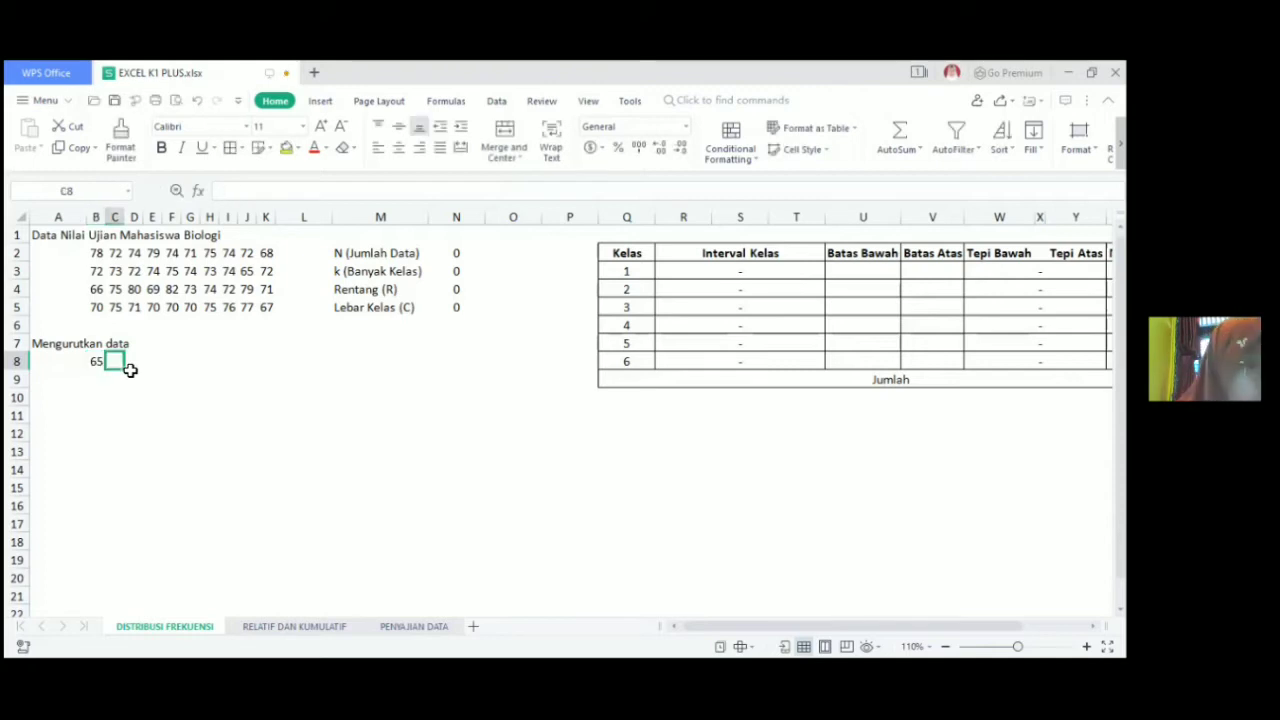
type("66")
key("Tab")
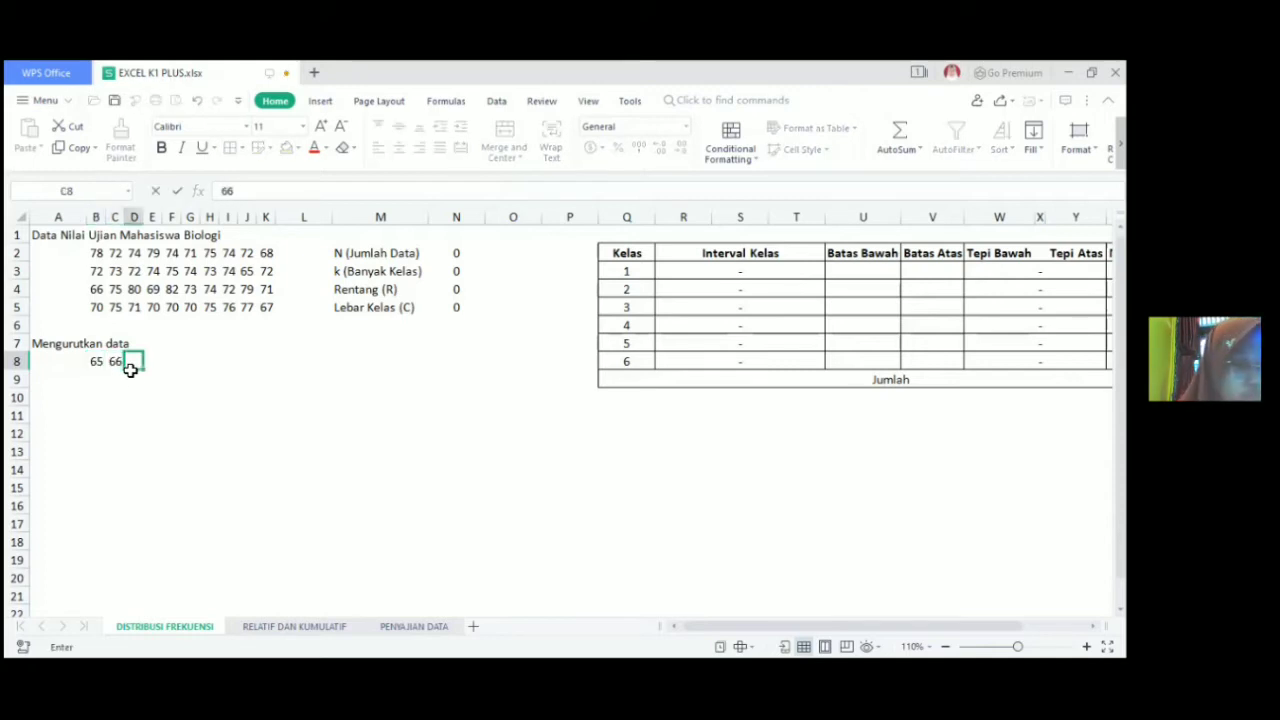
type("67")
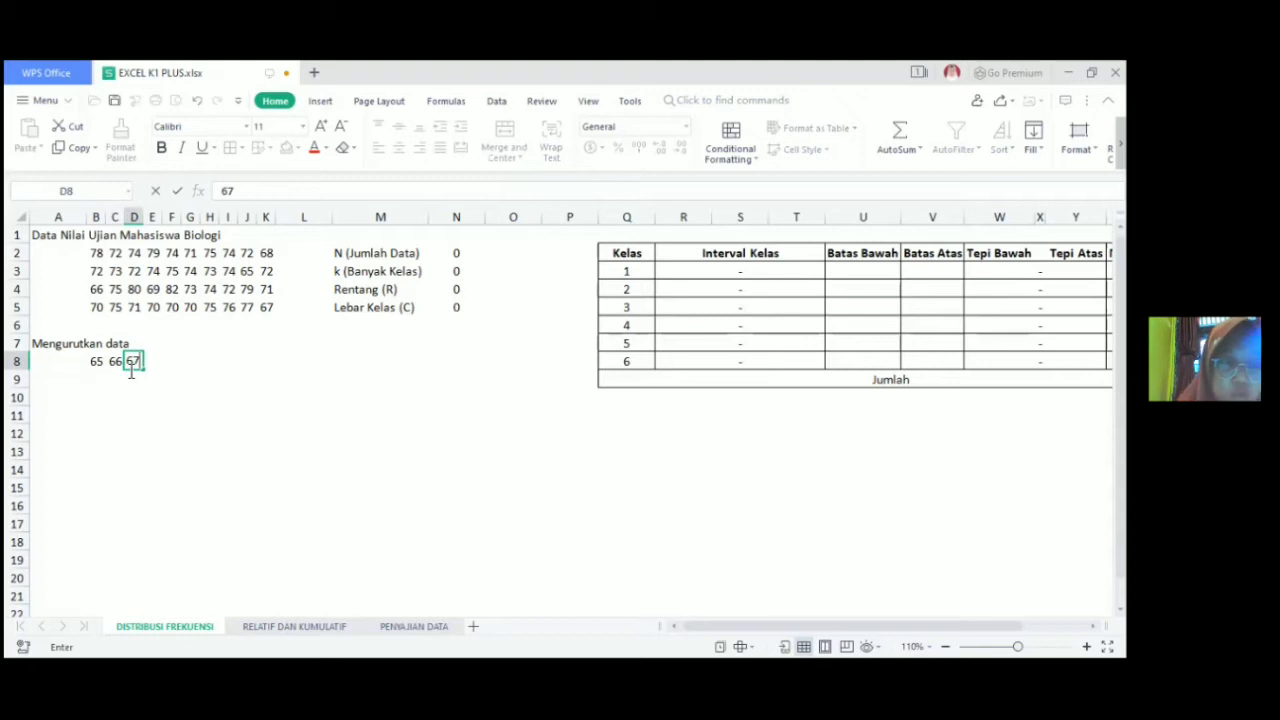
key("Tab")
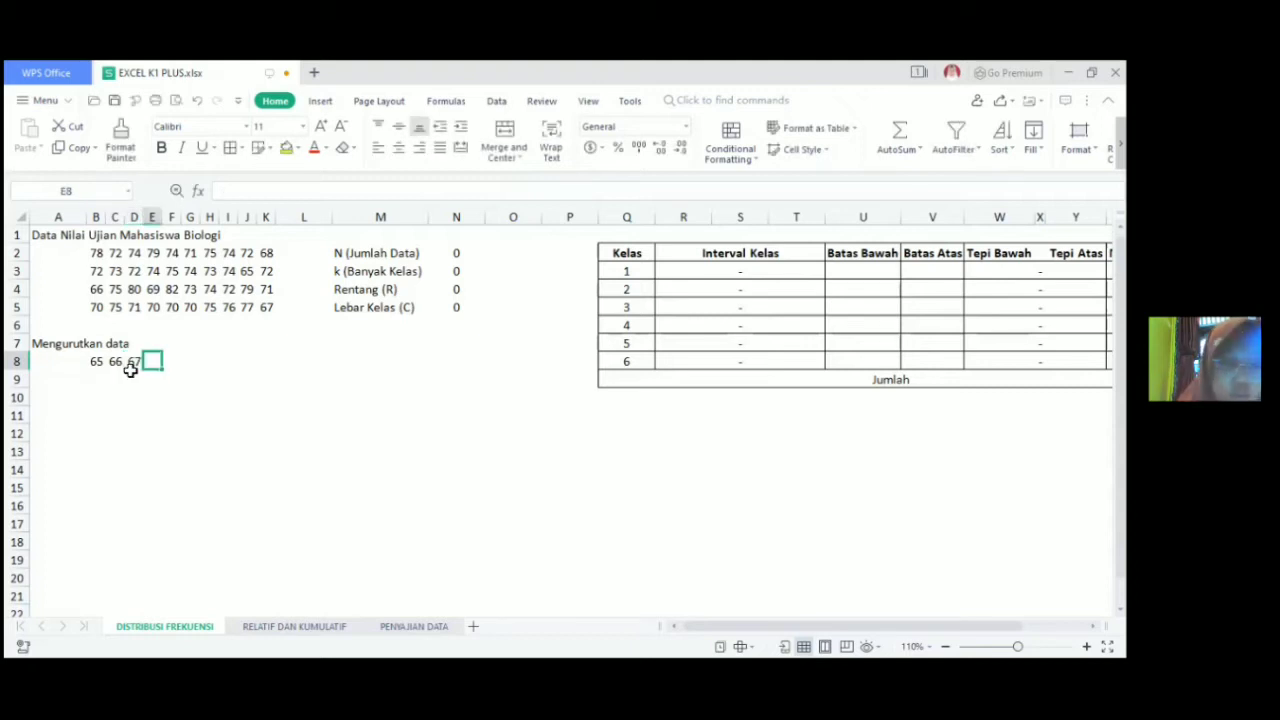
type("68")
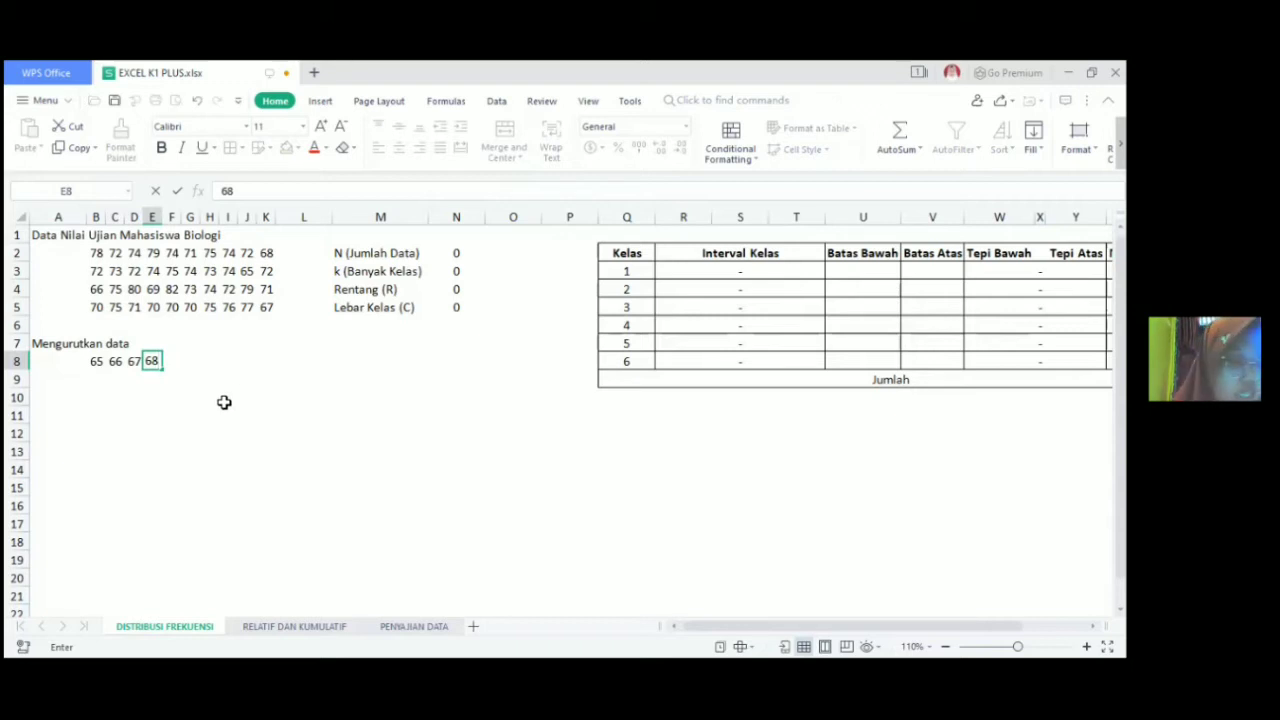
key("Tab")
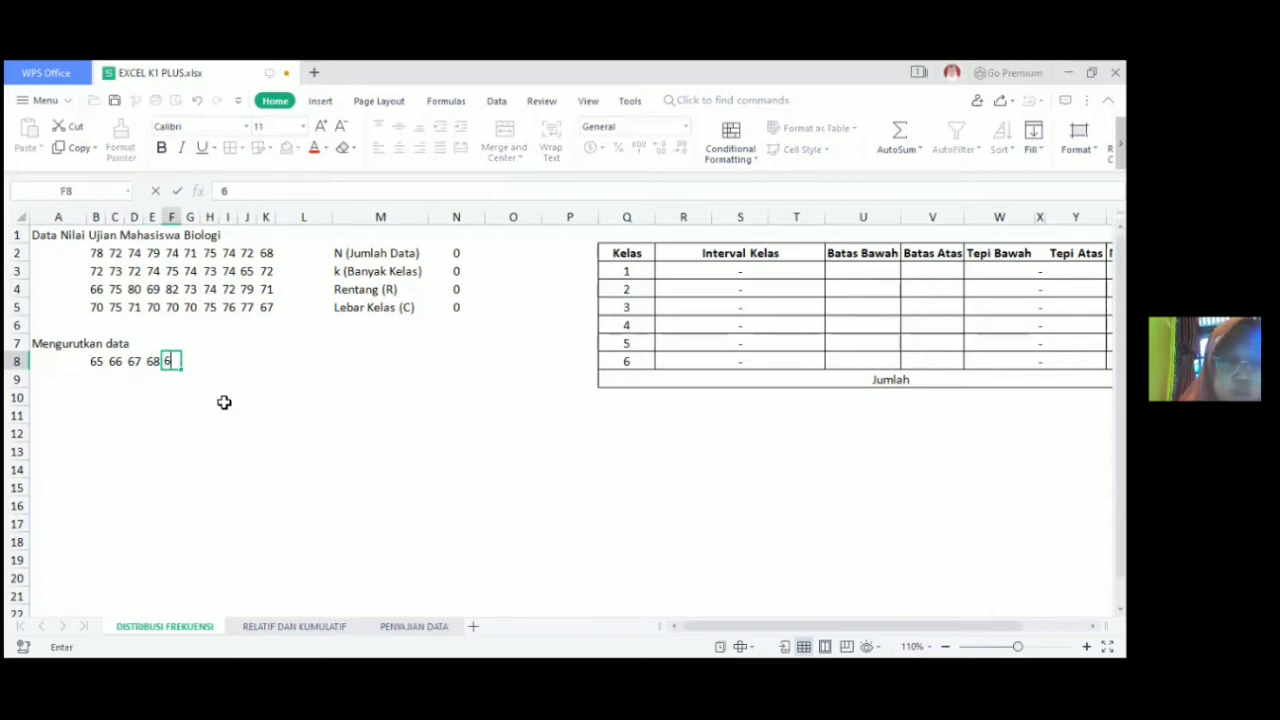
type("69")
key("Tab")
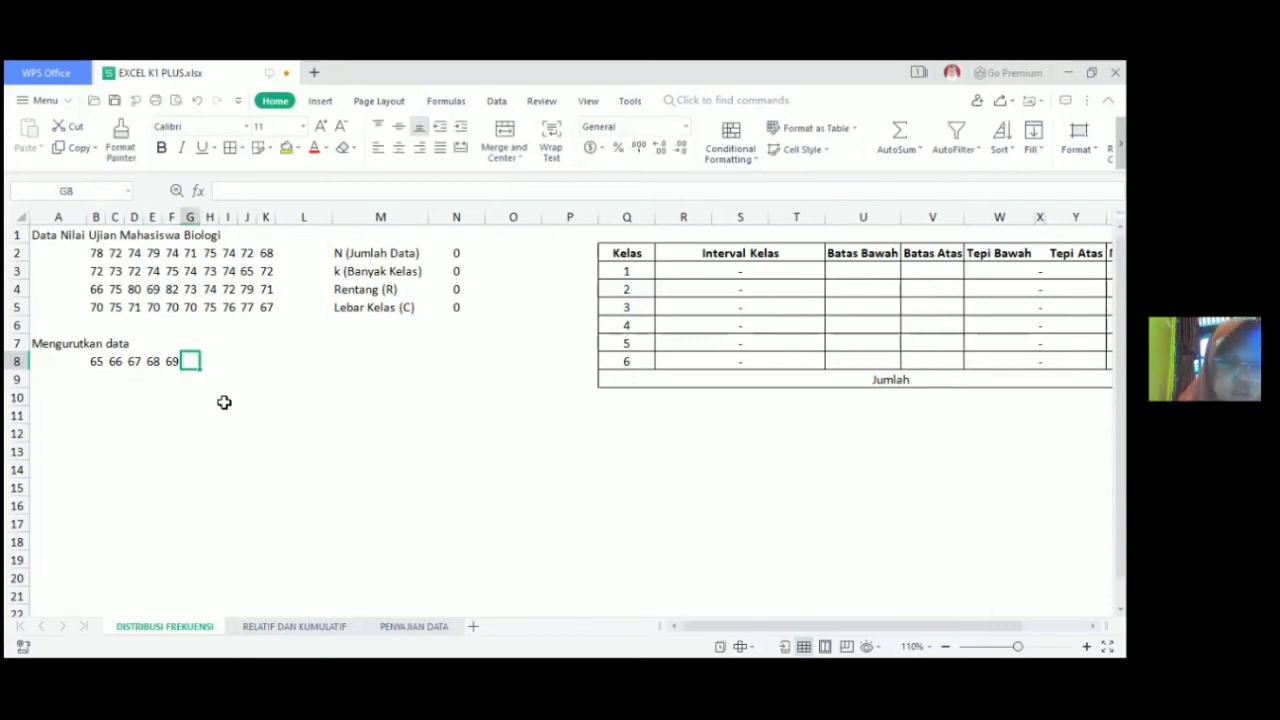
Step: Continue the first sorted row with 70 in each of cells G8 to J8 and 71 in K8
type("70")
key("Tab")
type("70")
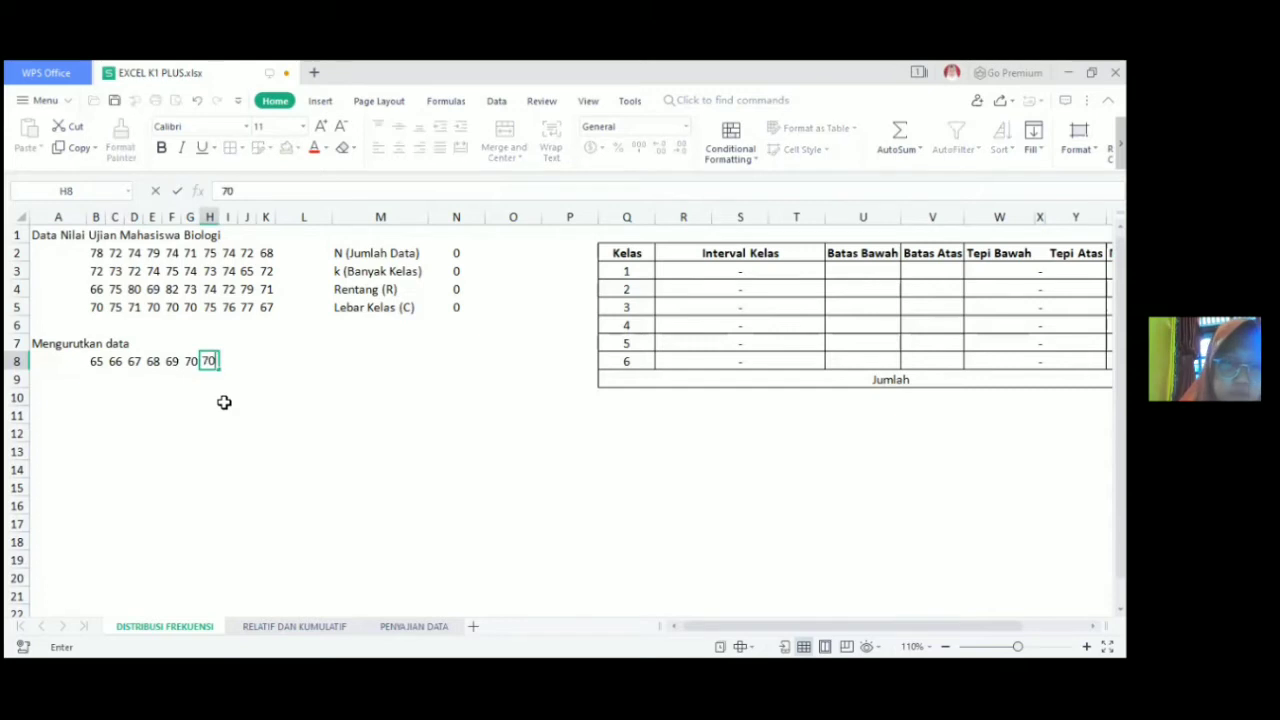
key("Tab")
type("70")
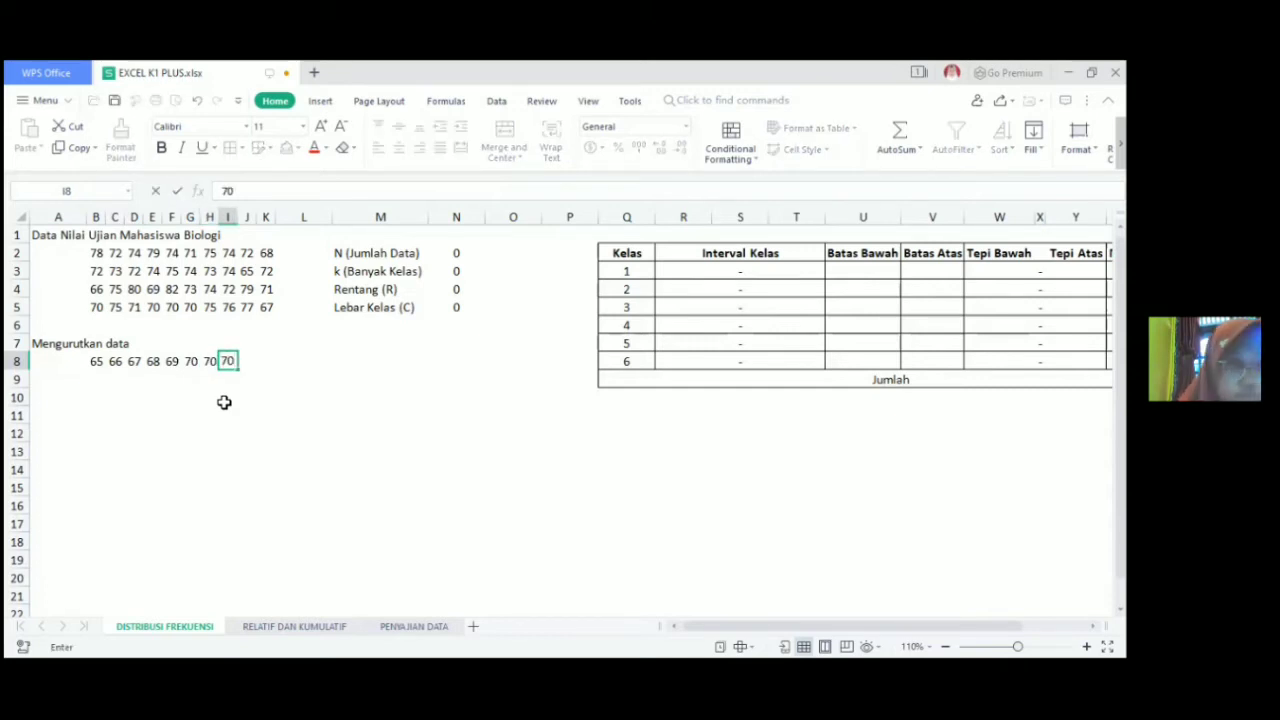
key("Tab")
type("70")
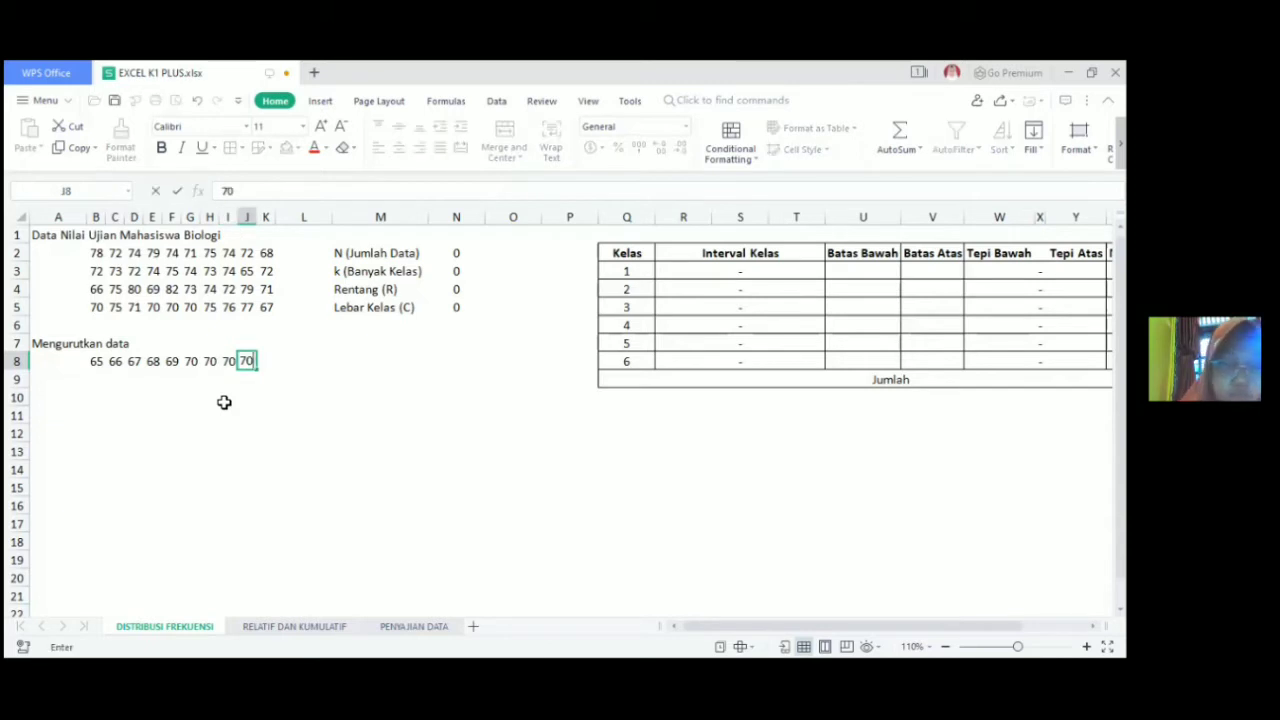
key("Tab")
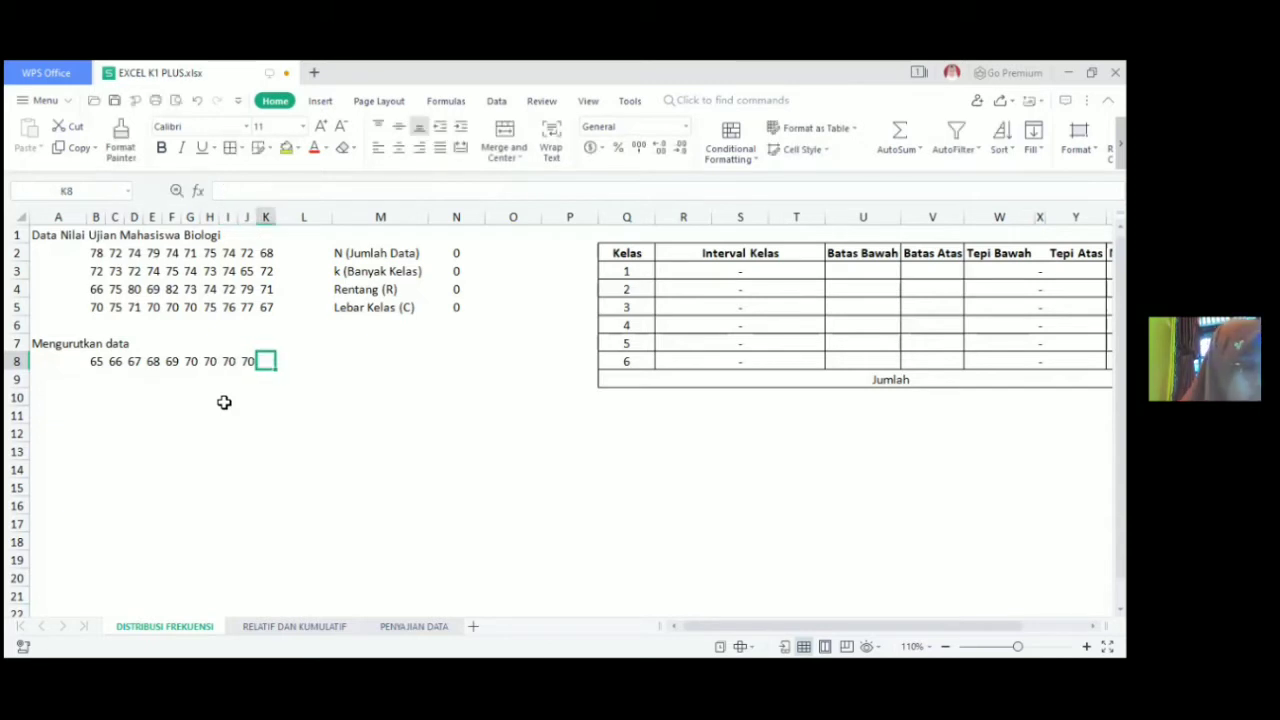
type("71")
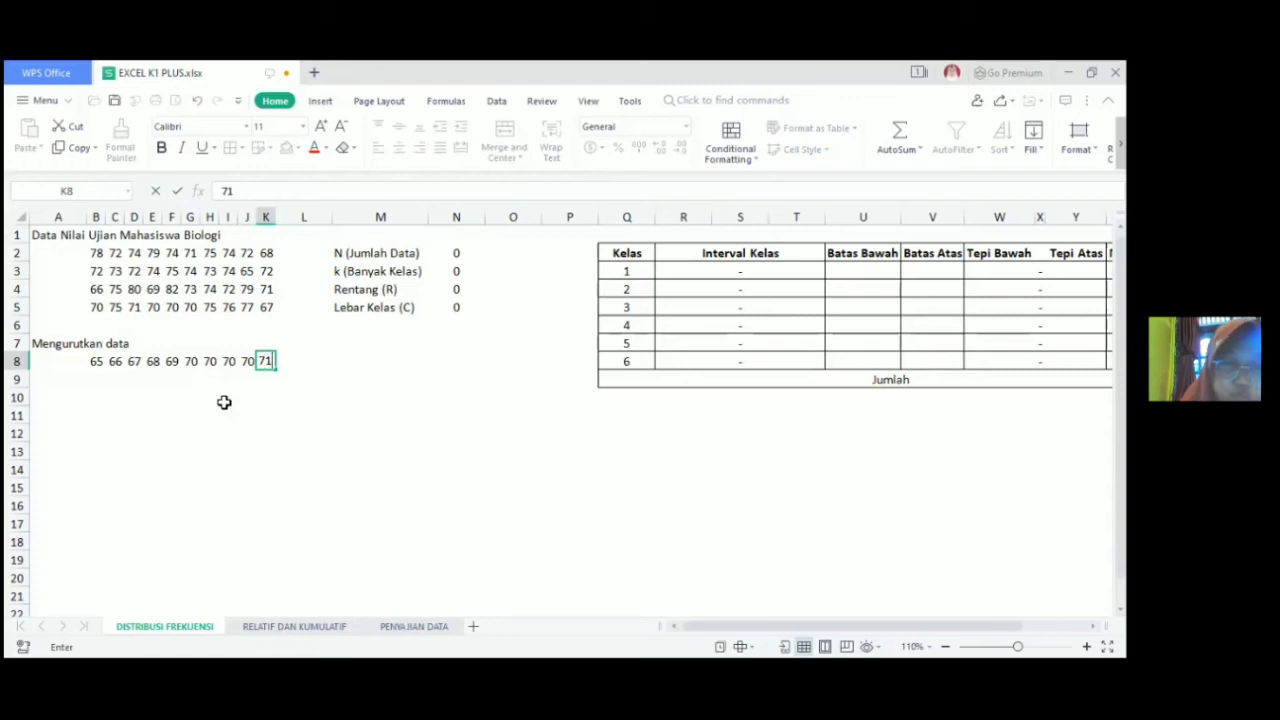
key("Tab")
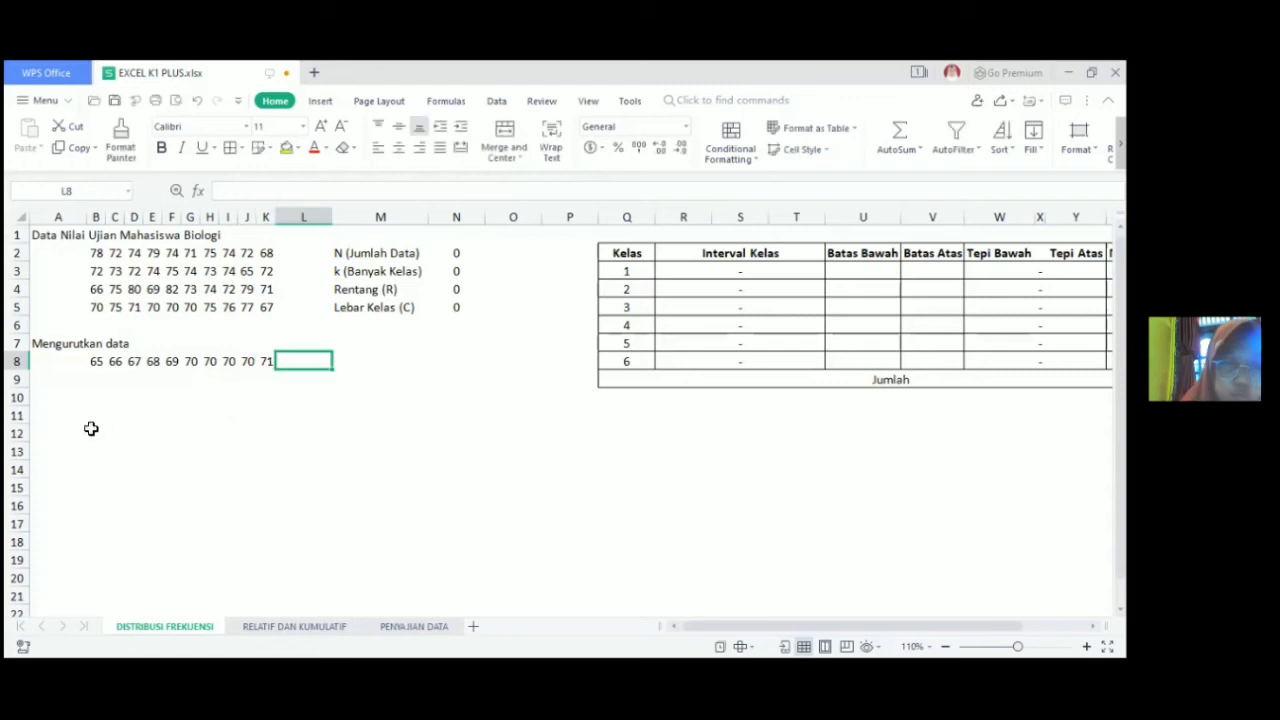
Step: Start the second sorted row with 71 in cells B9 and C9 and 72 in cells D9 to F9
left_click(100, 380)
type("71")
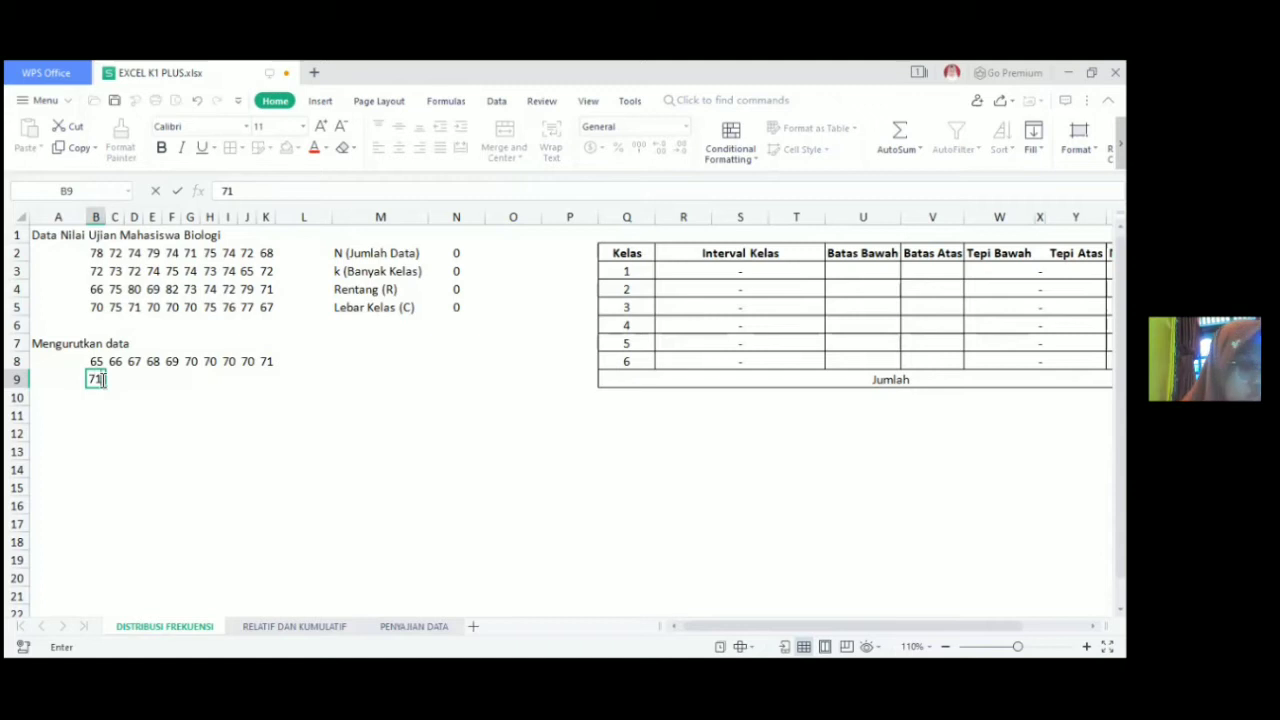
key("Tab")
type("71")
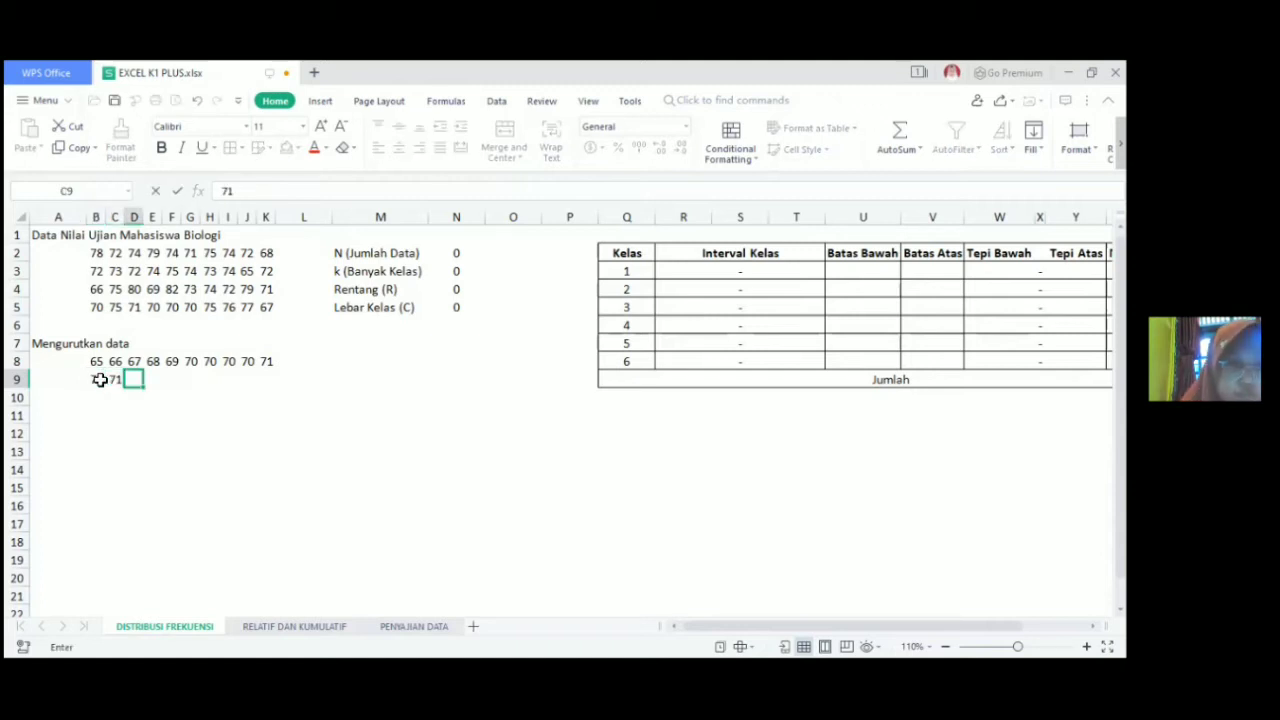
key("Tab")
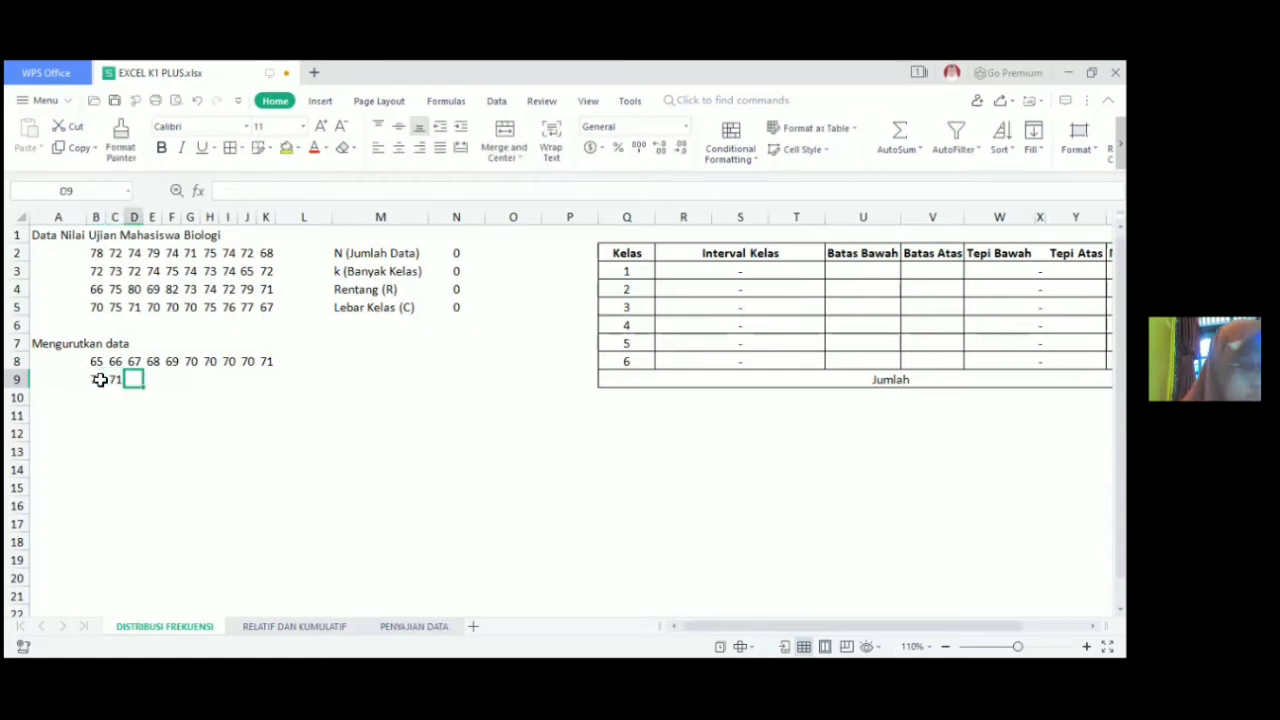
type("72")
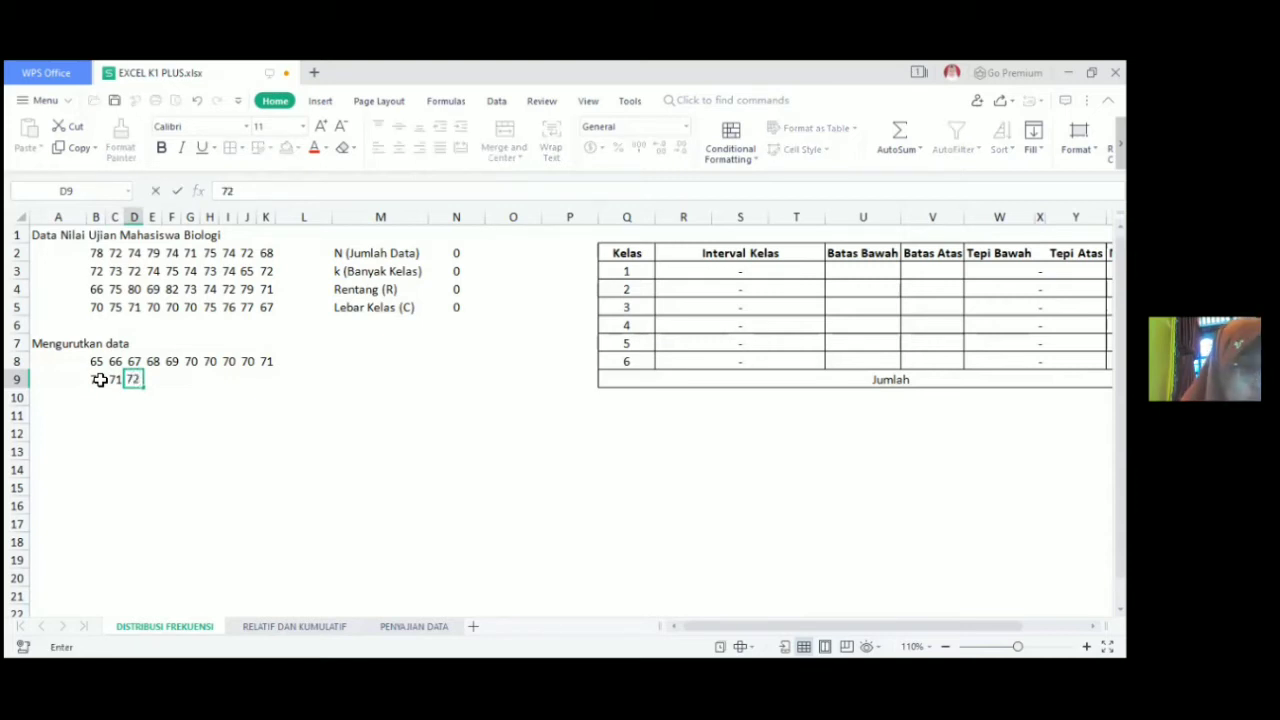
key("Tab")
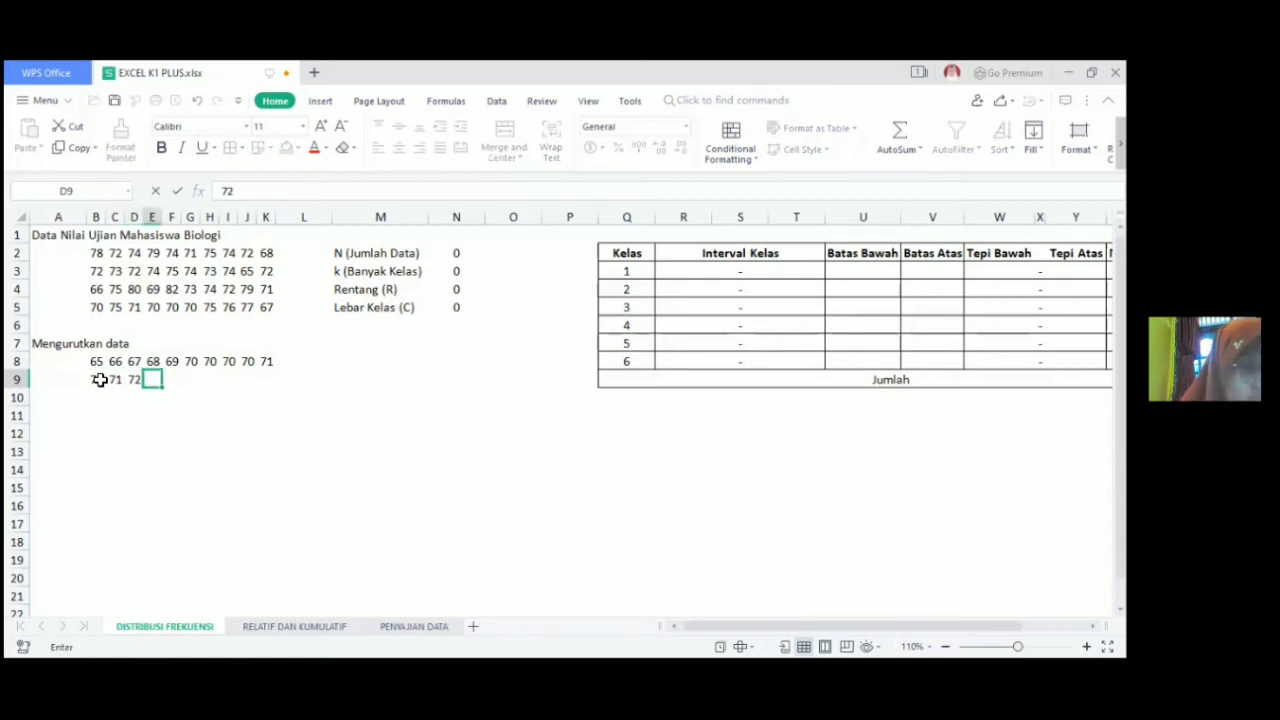
type("72")
key("Tab")
type("72")
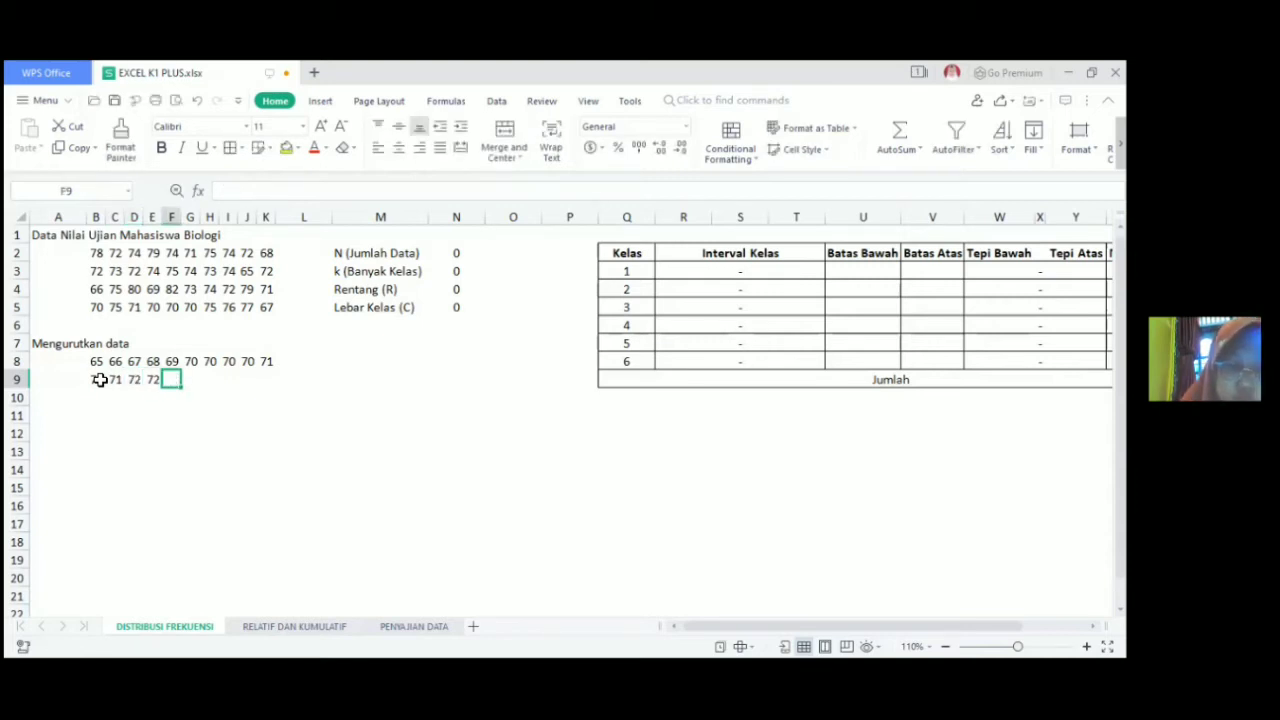
key("Tab")
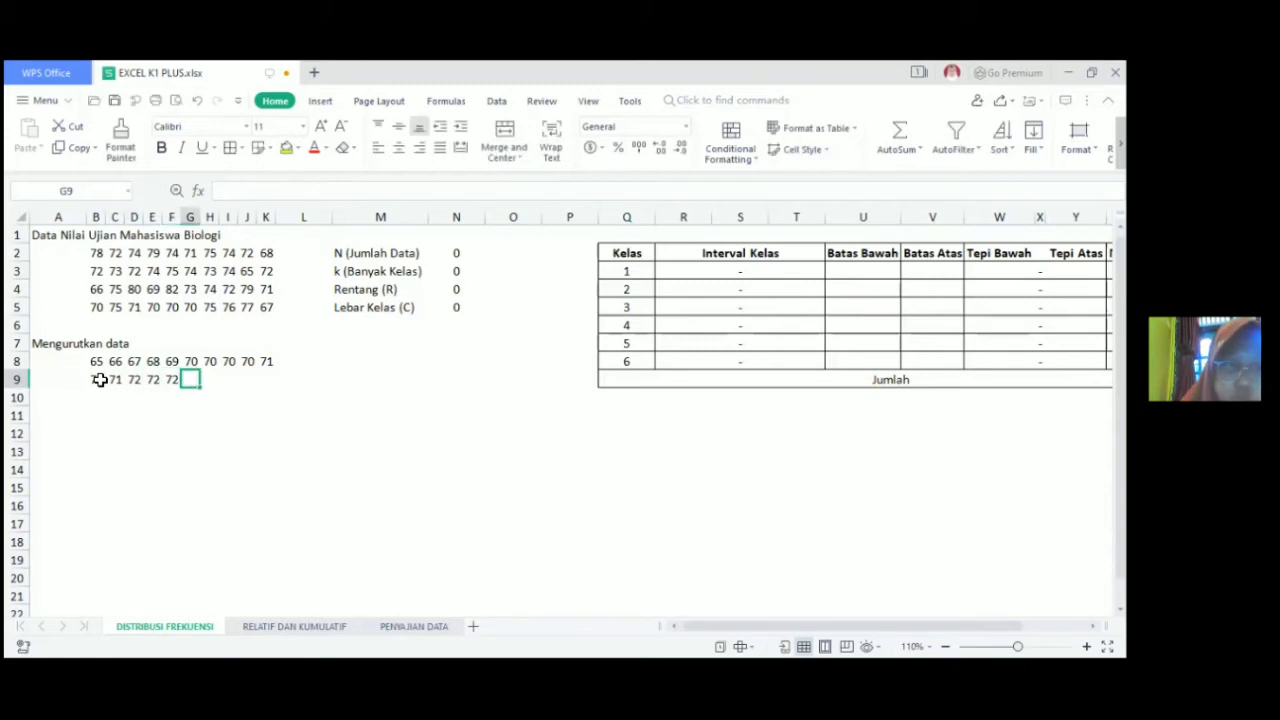
Step: Complete the second sorted row with 72 in cells G9 to I9 and 73 in J9 and K9
type("72")
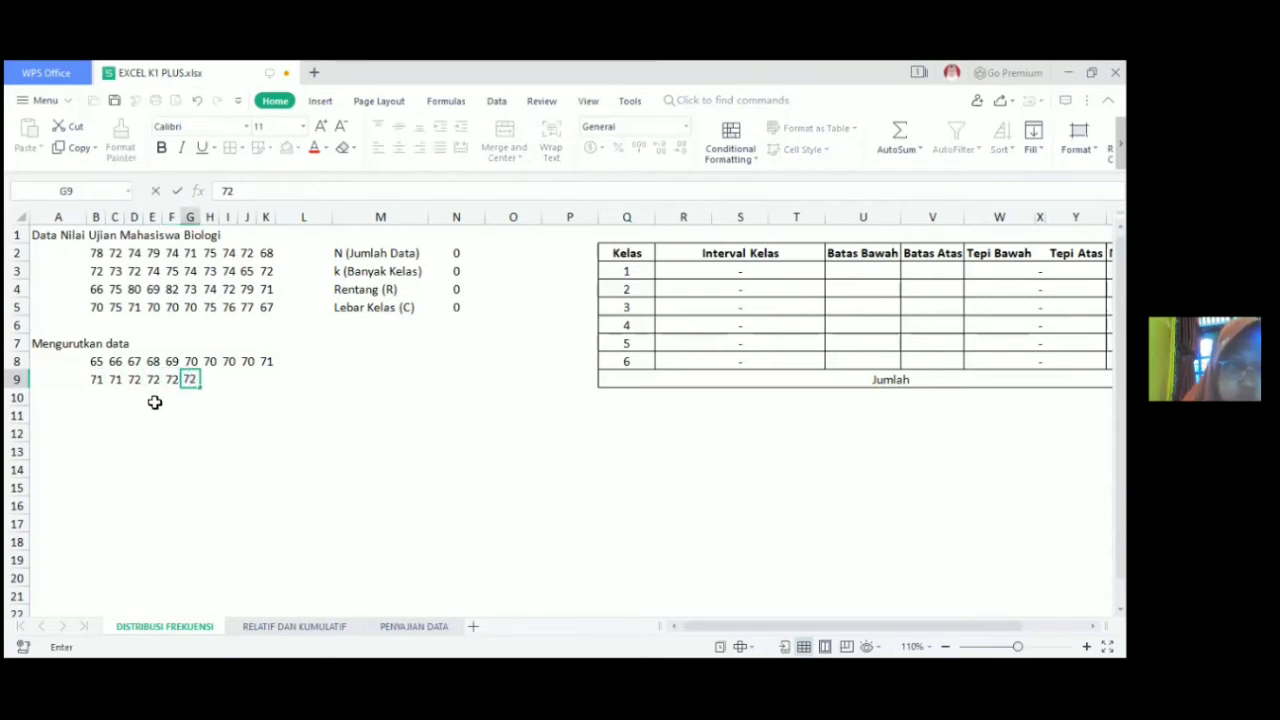
key("Tab")
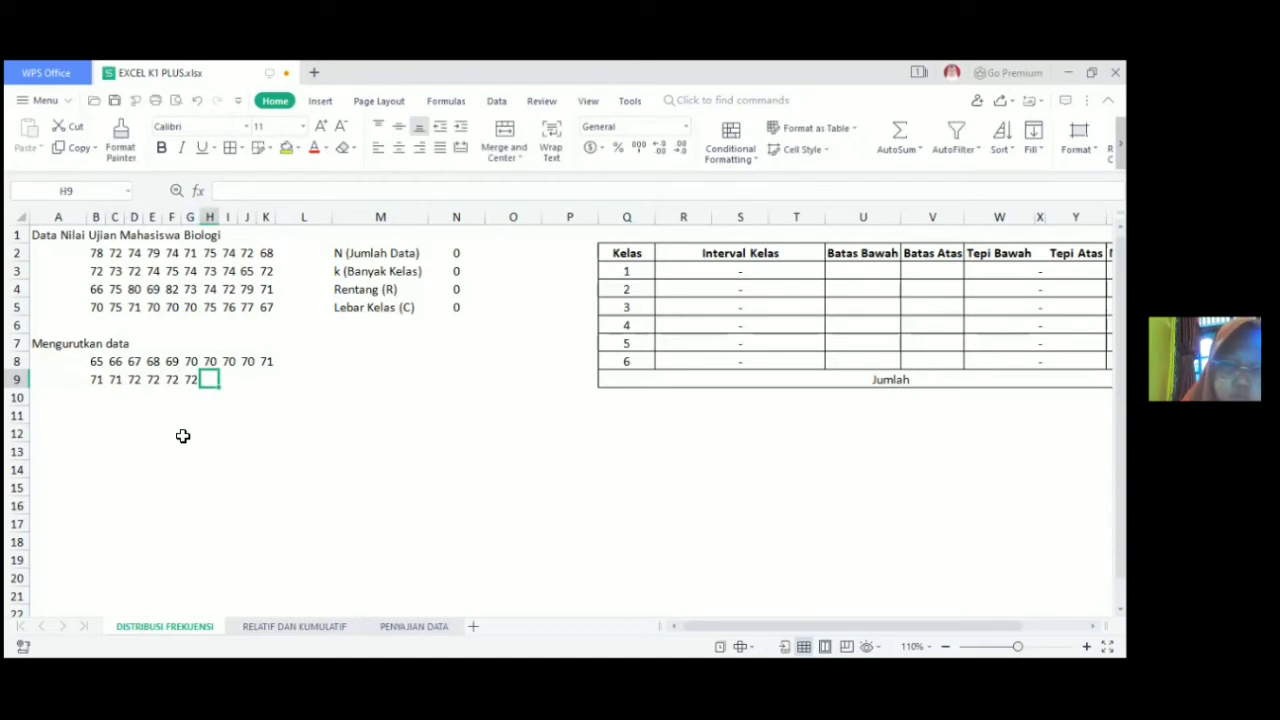
type("72")
key("Tab")
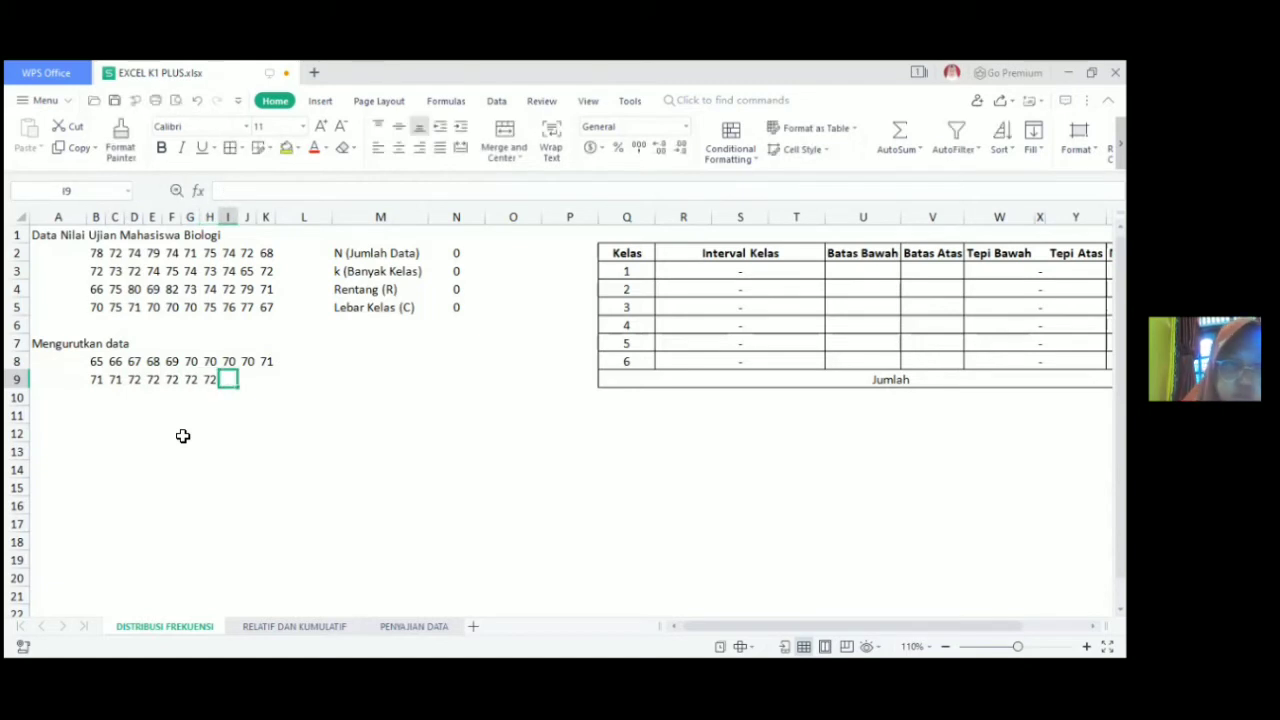
type("72")
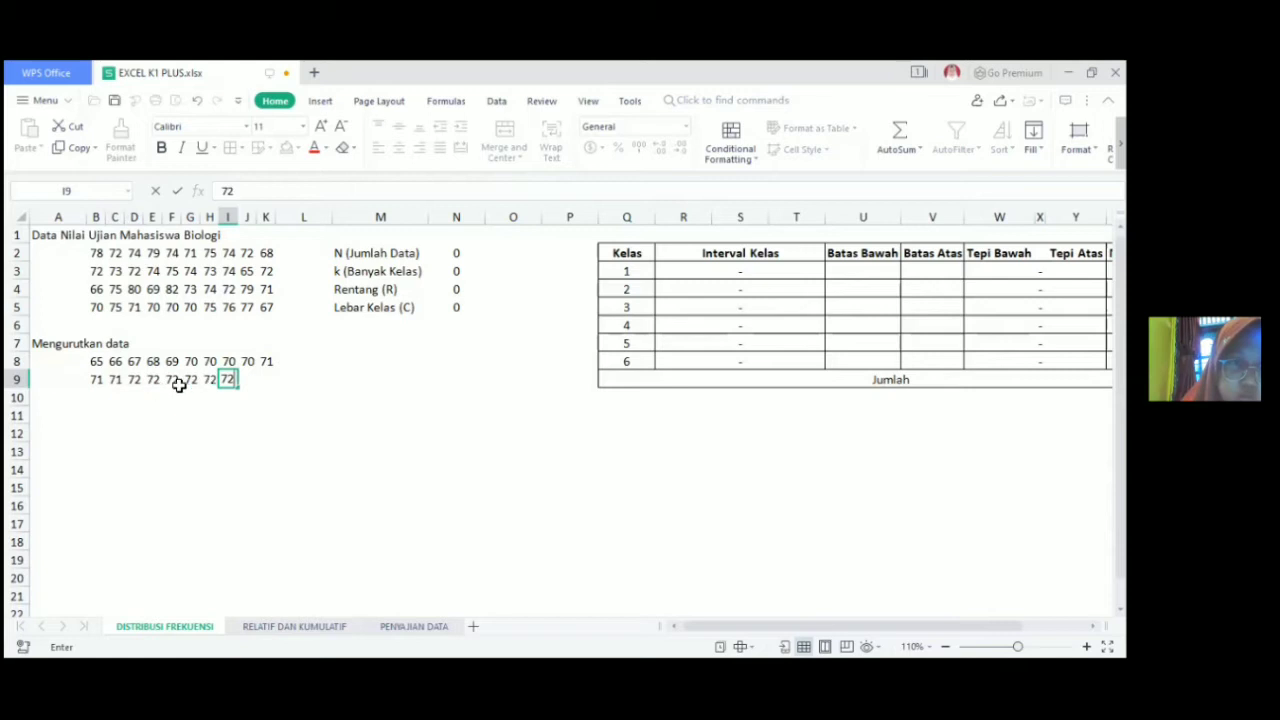
key("Tab")
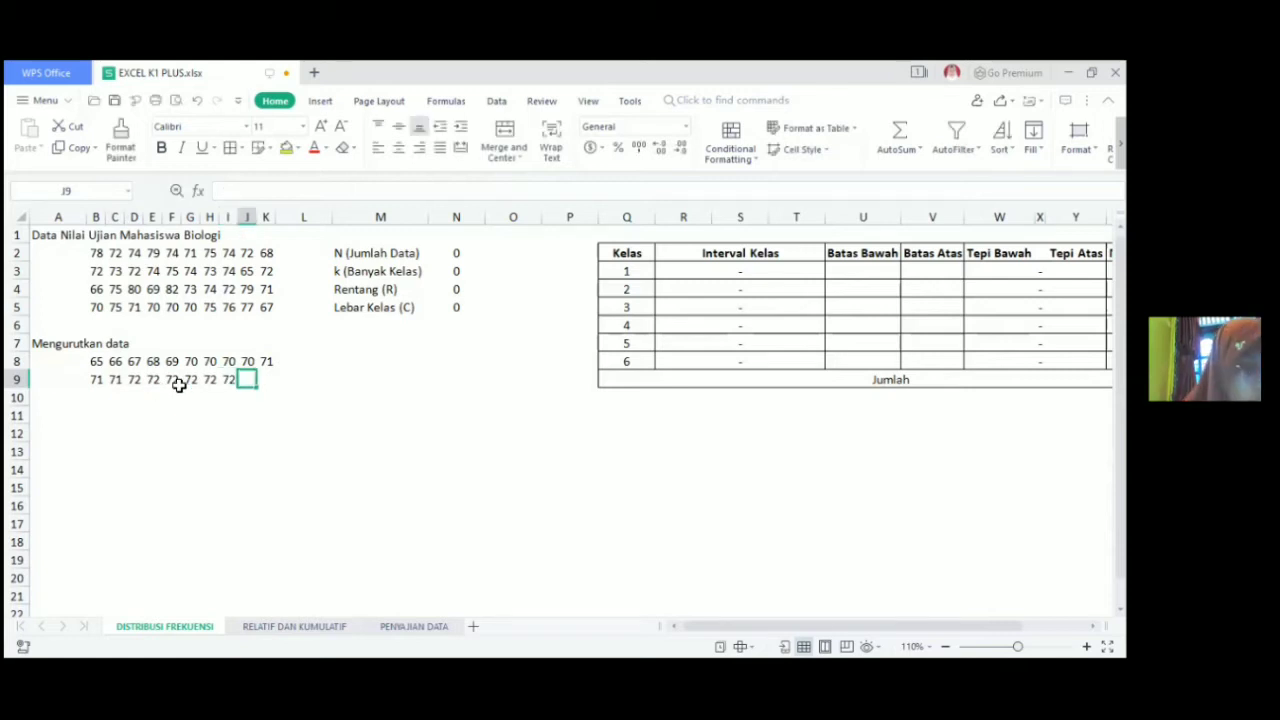
type("73")
key("Tab")
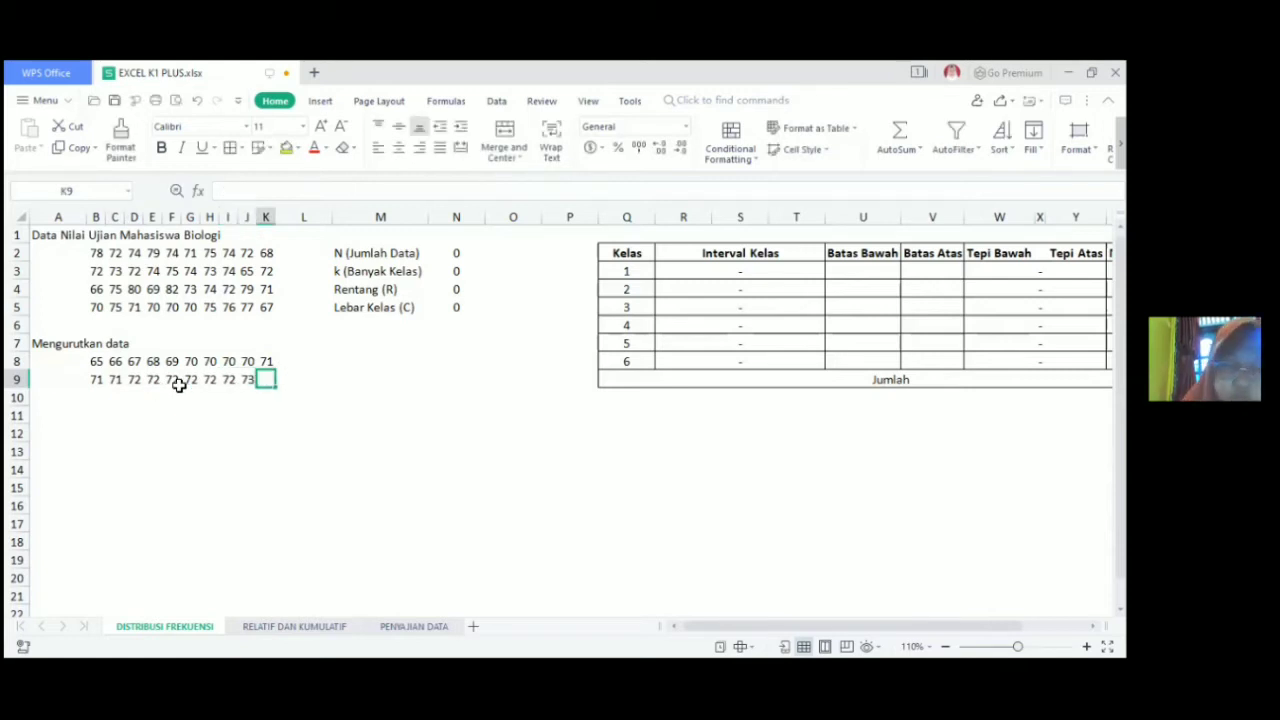
type("73")
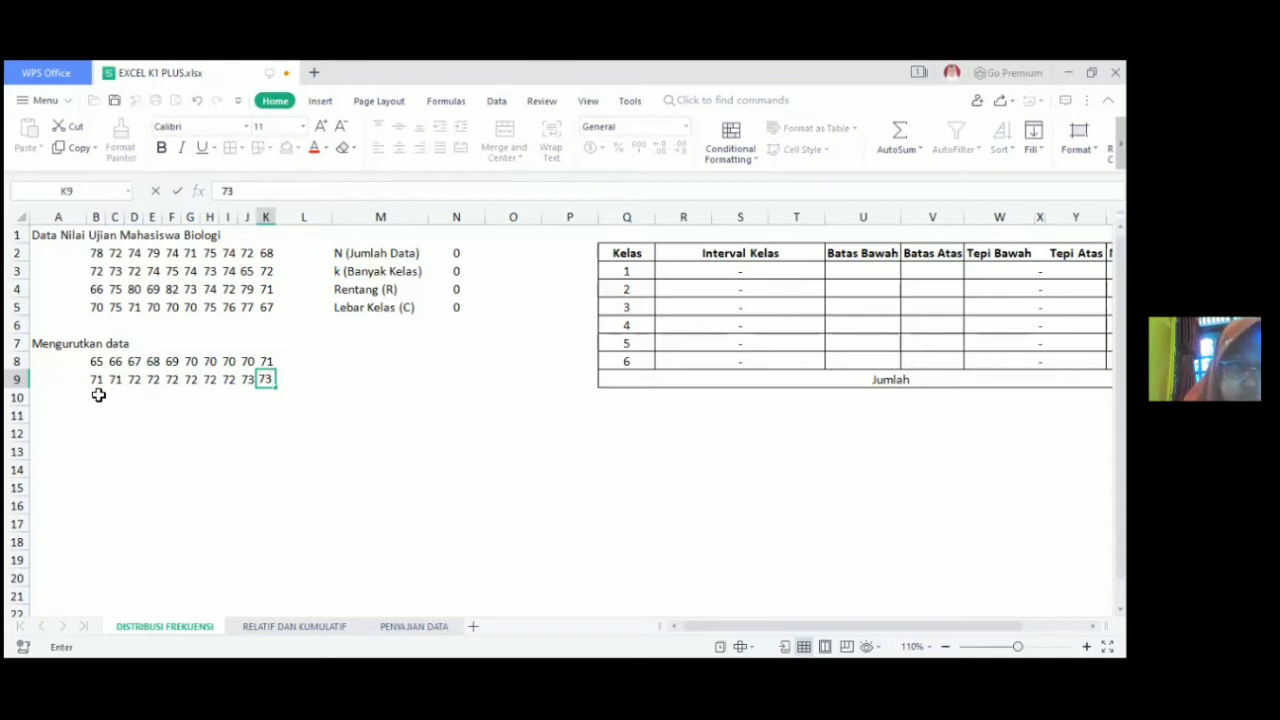
Step: Start the third sorted row with 73 in cell B10 and 74 in each of cells C10 to F10
left_click(97, 396)
type("73")
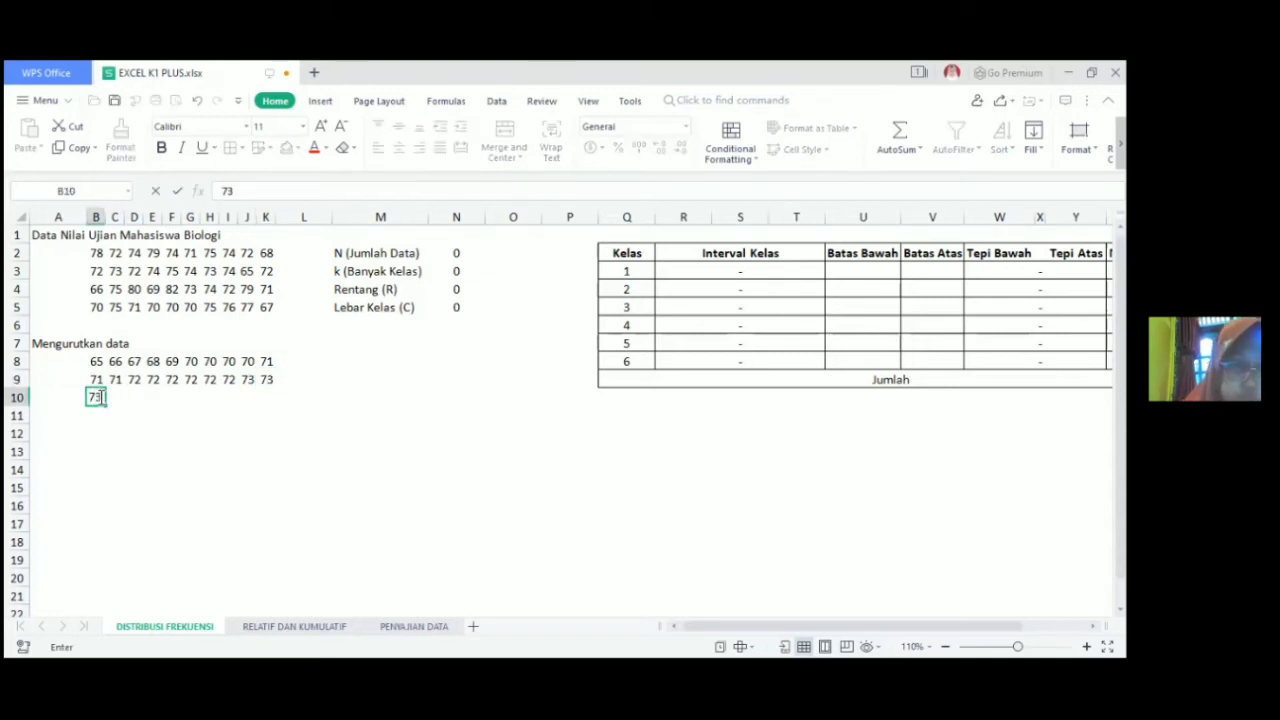
key("Tab")
type("7")
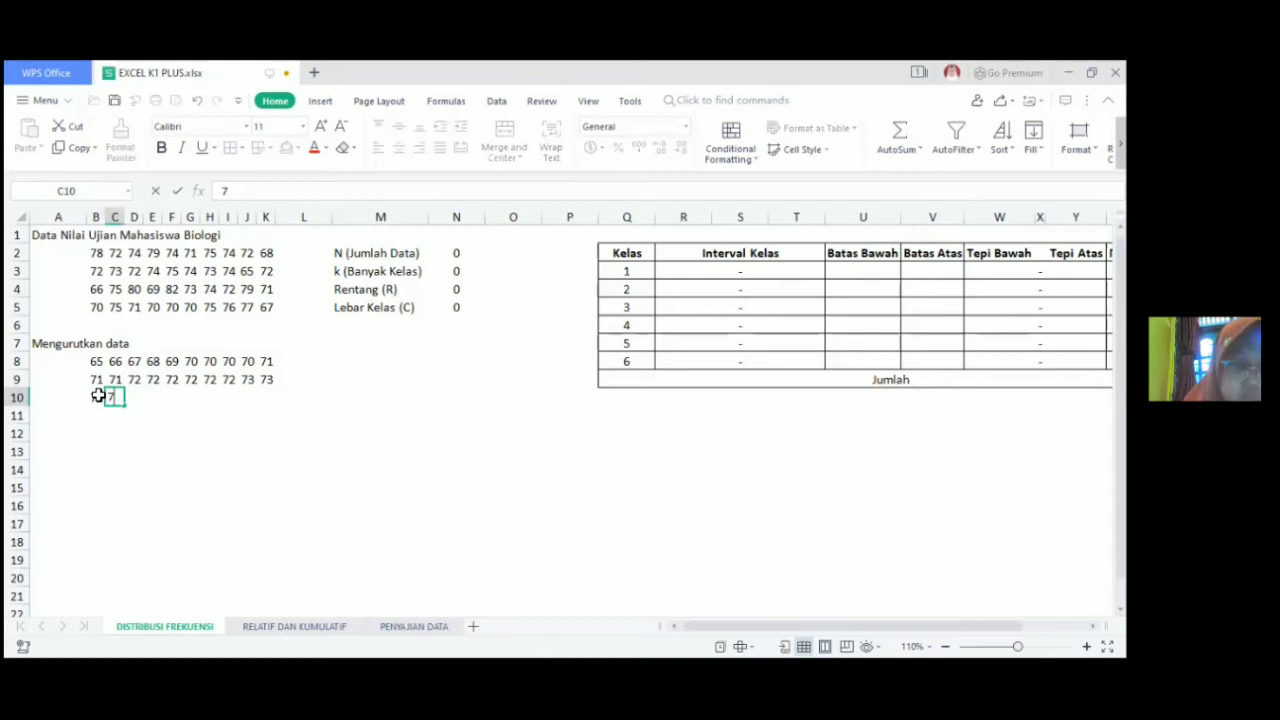
type("4")
key("Tab")
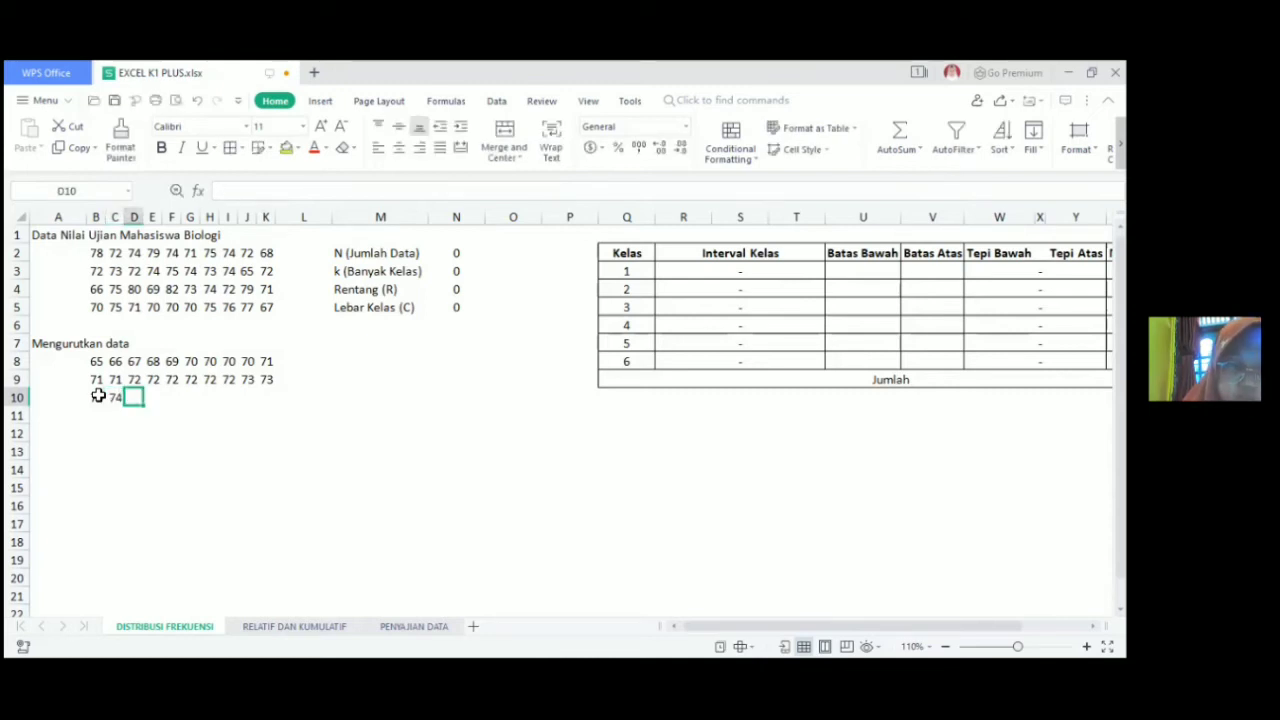
type("74")
key("Tab")
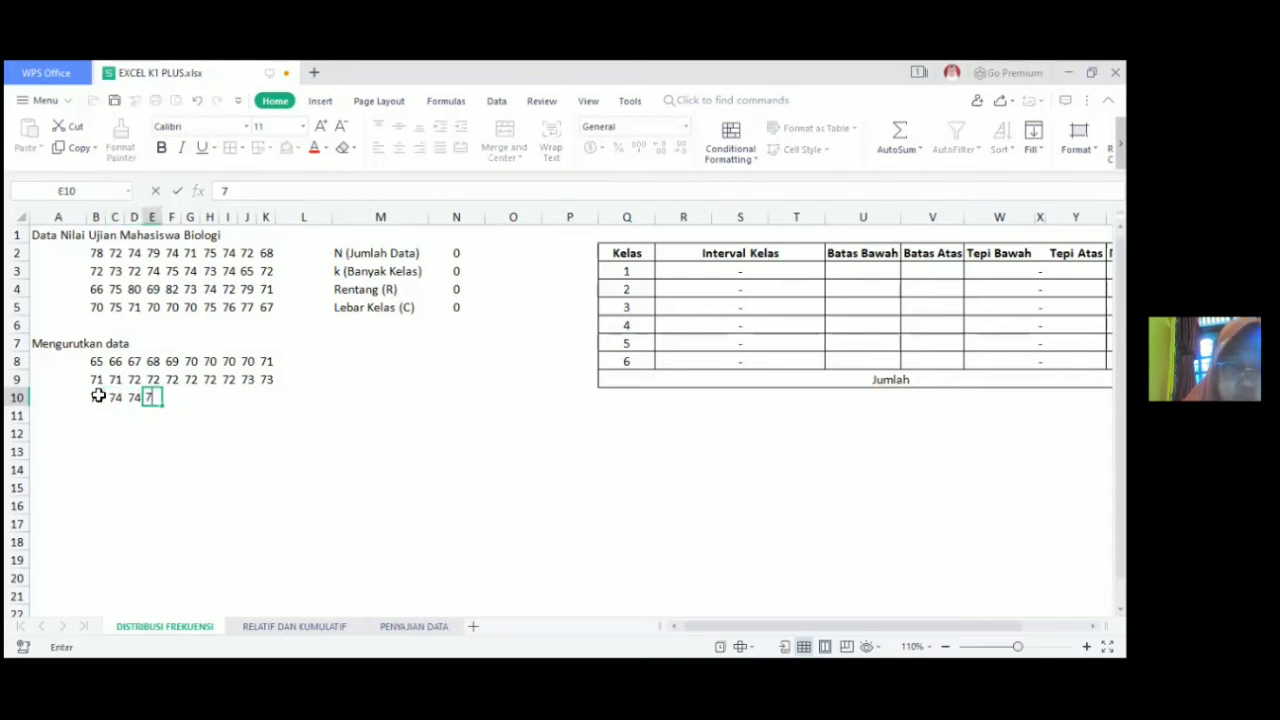
type("74")
key("Tab")
type("74")
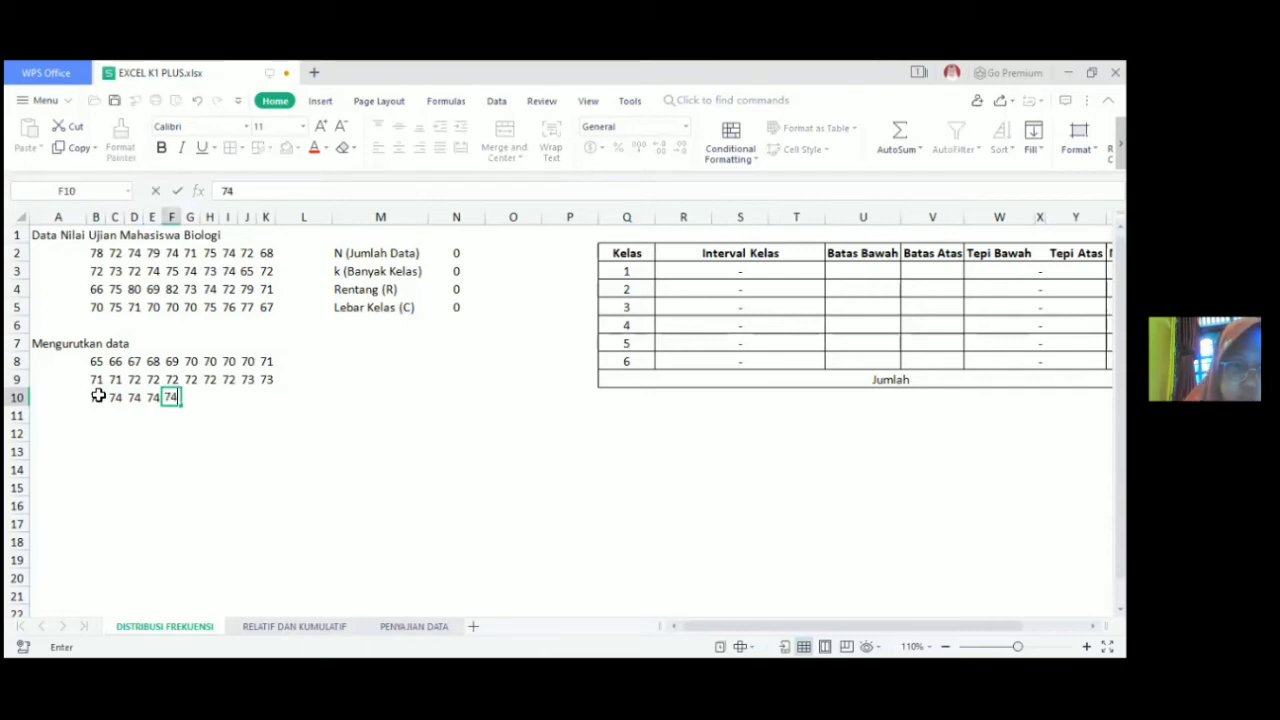
key("Tab")
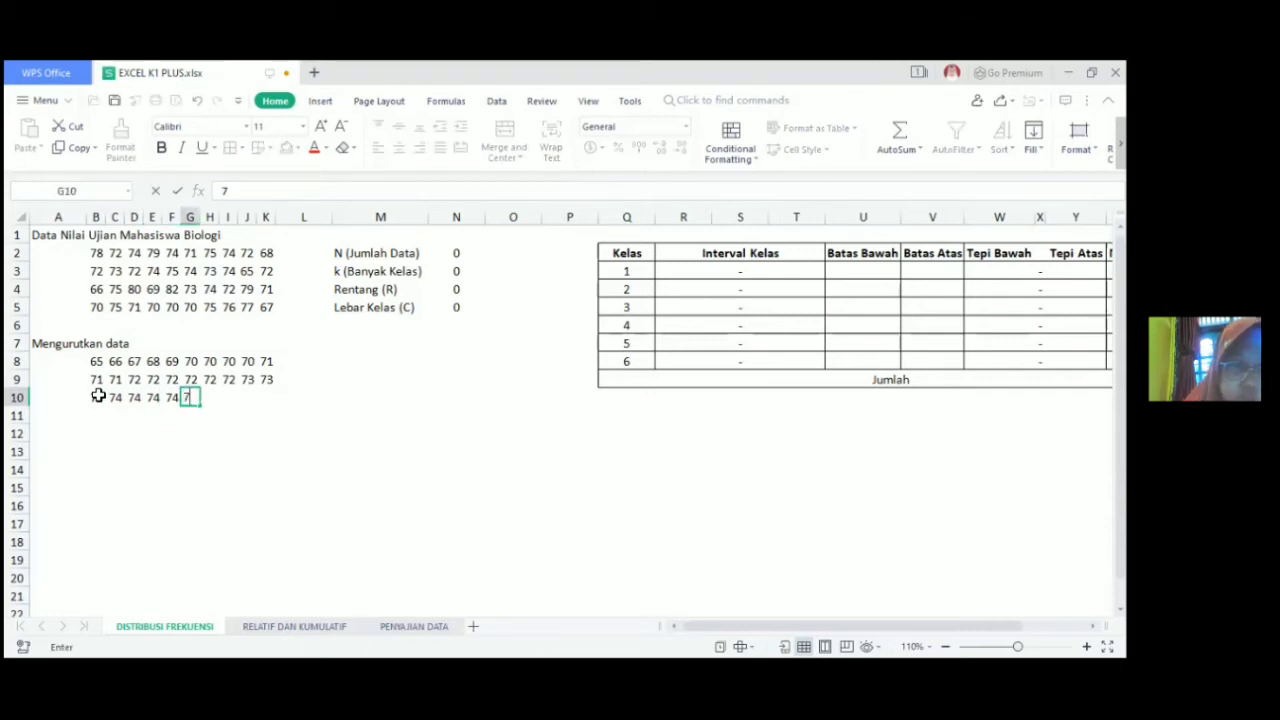
Step: Complete the third sorted row with 74 in cells G10 to I10 and 75 in J10 and K10
type("74")
key("Tab")
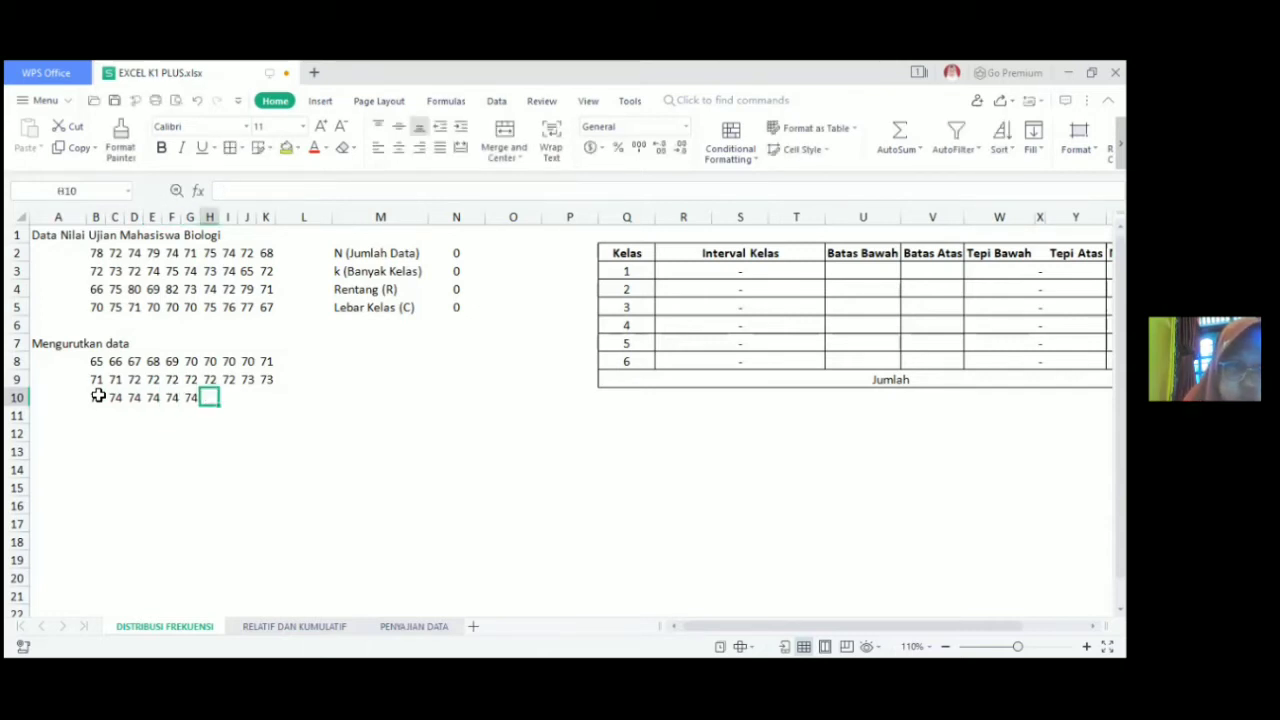
type("74")
key("Tab")
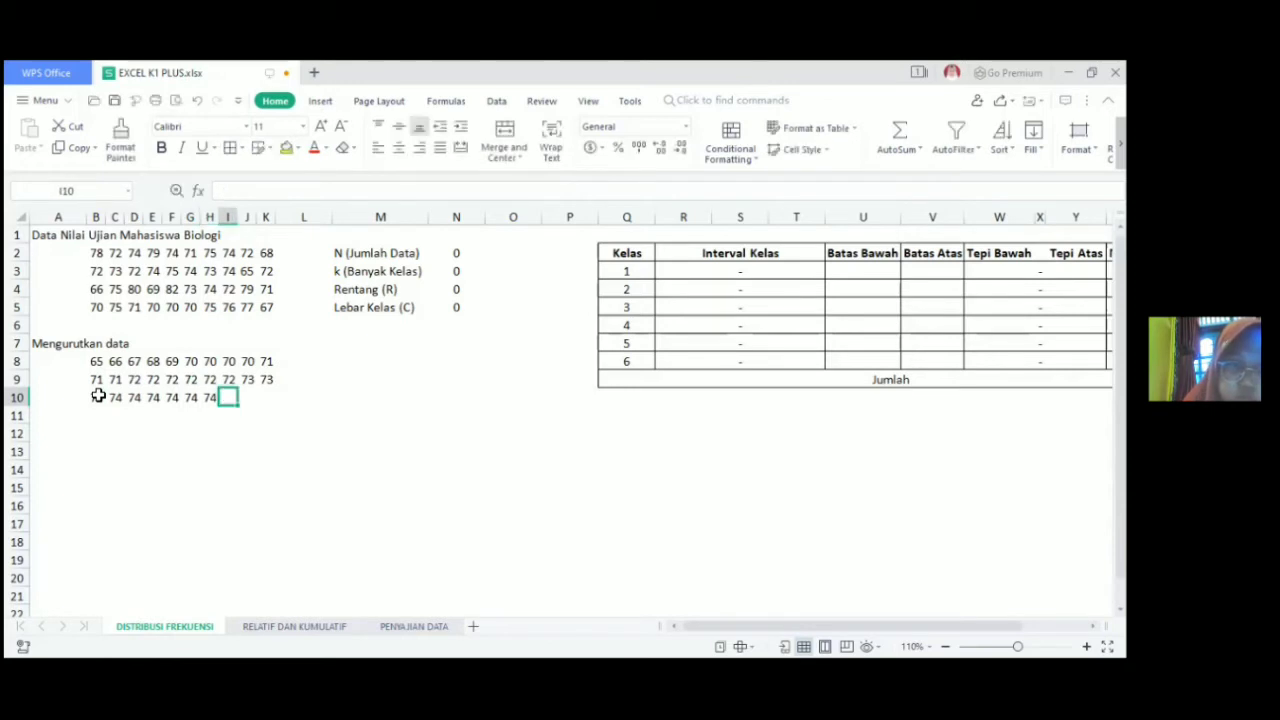
type("74")
key("Tab")
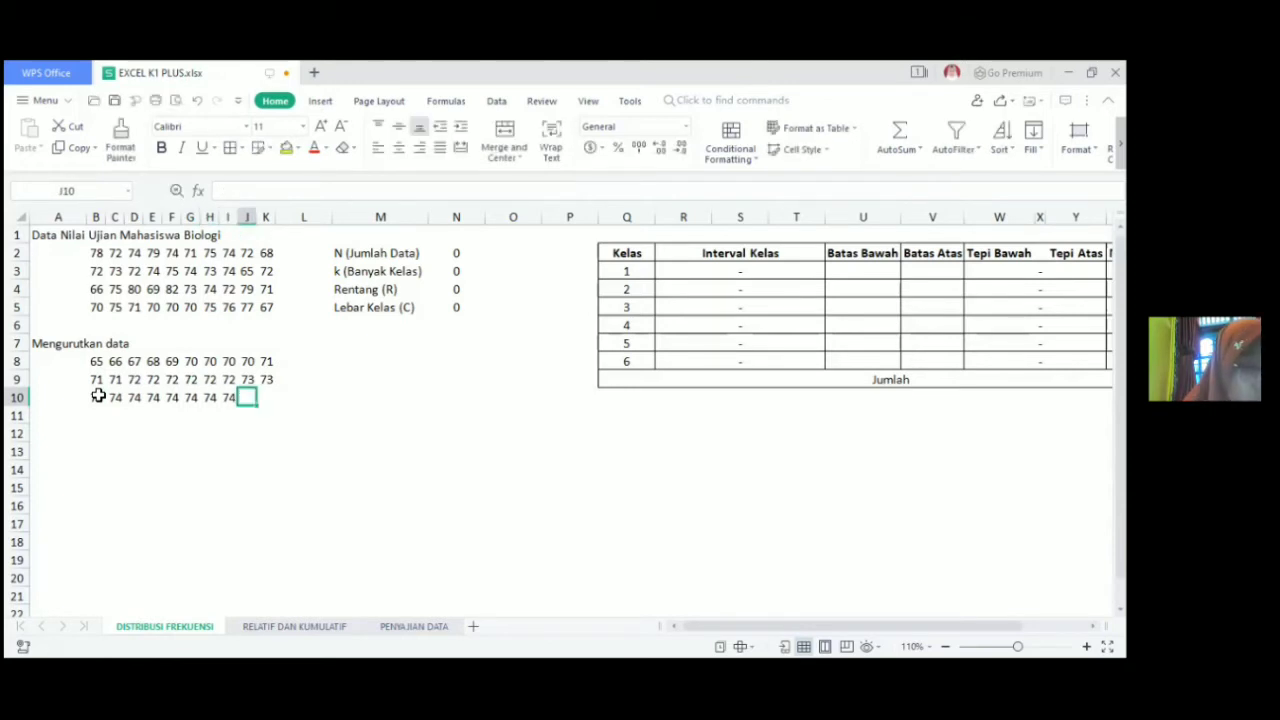
type("75")
key("Tab")
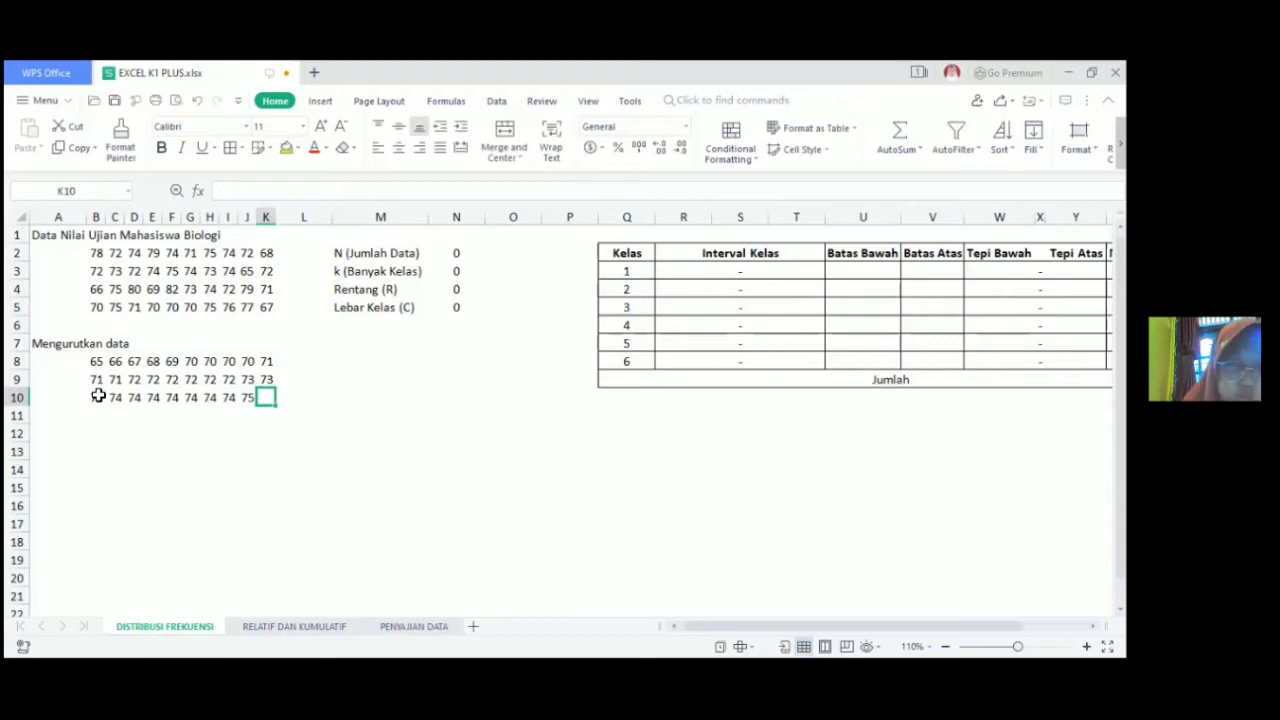
type("75")
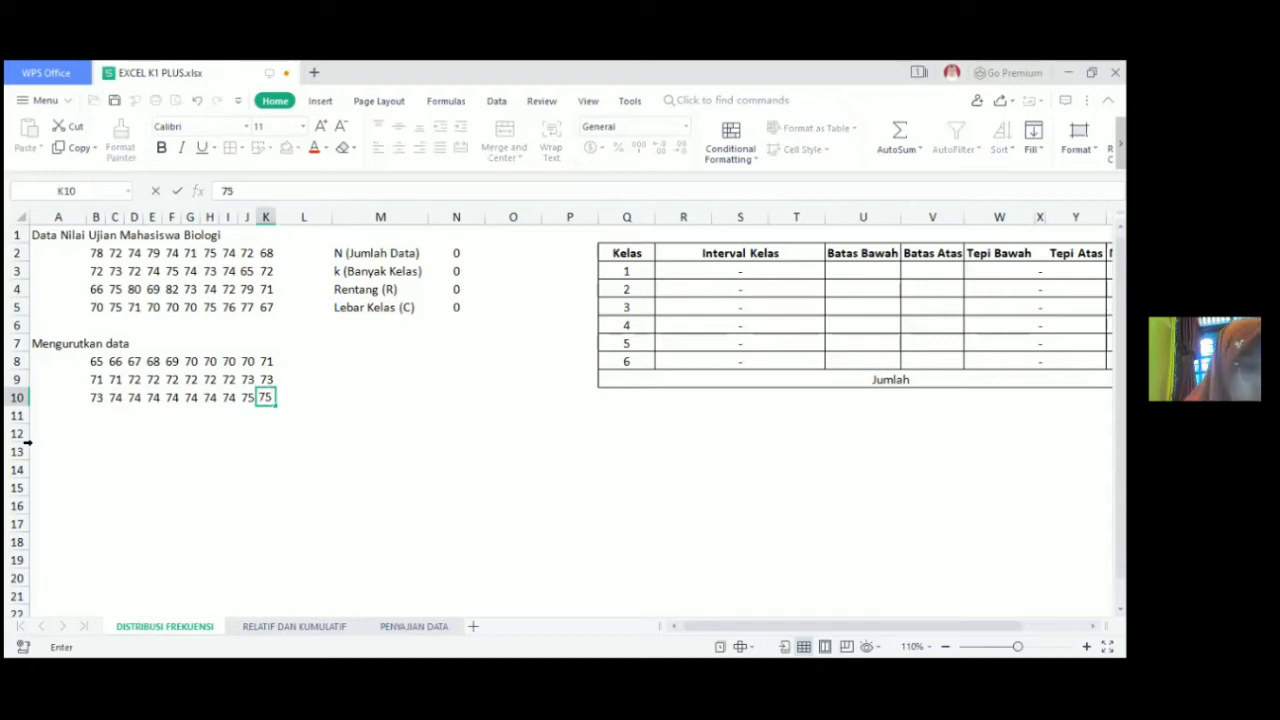
Step: Start the fourth sorted row with 75 in cells B11 to D11, 76 in E11 and 77 in F11
left_click(95, 418)
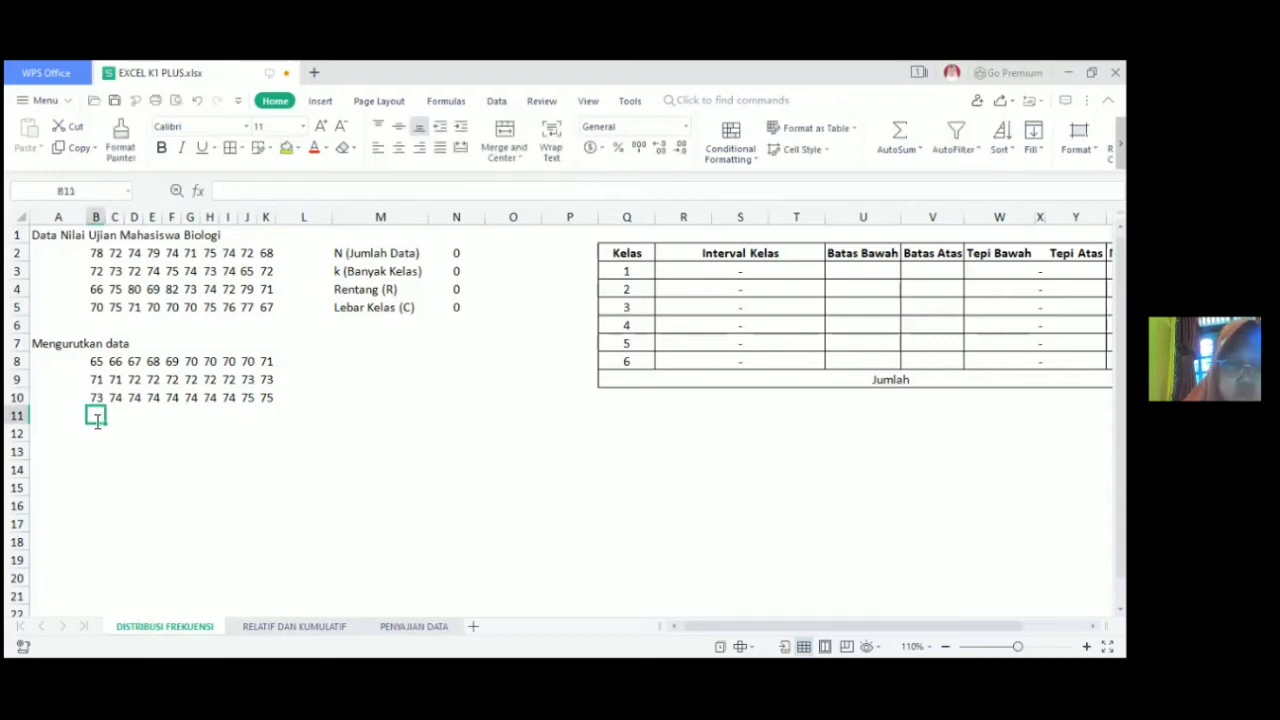
type("75")
key("Tab")
type("75")
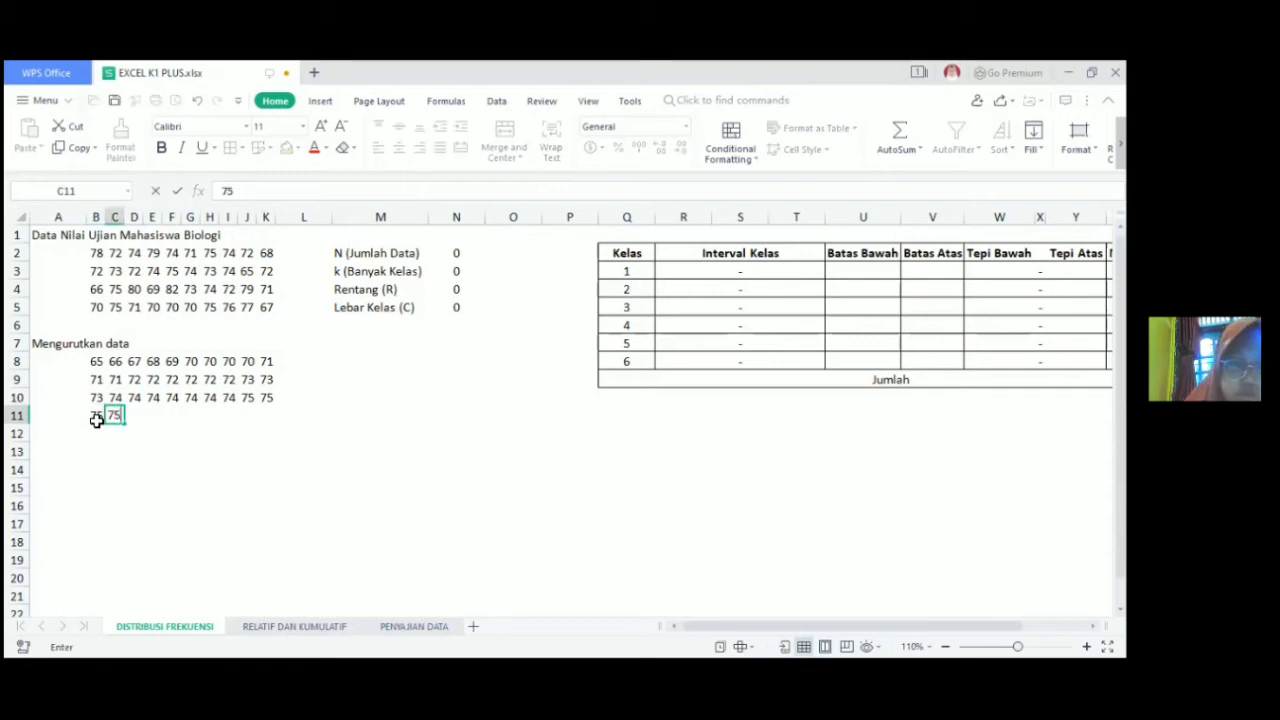
key("Tab")
type("75")
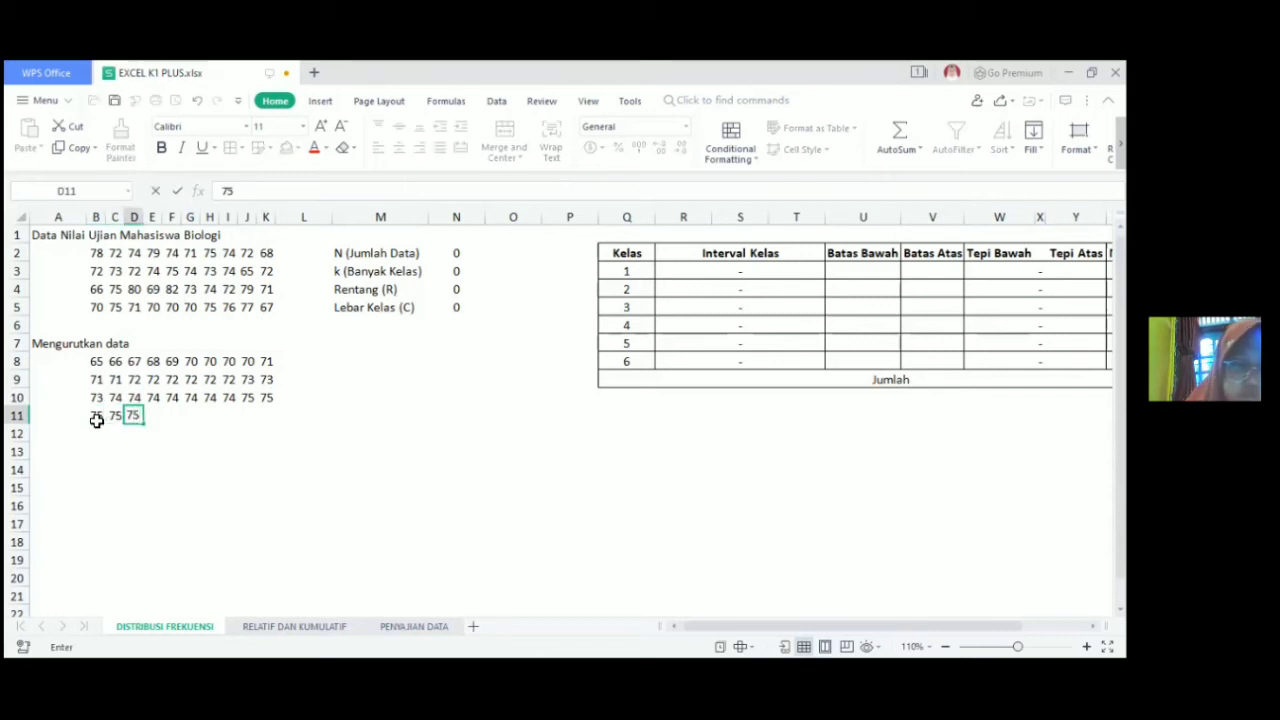
key("Tab")
type("76")
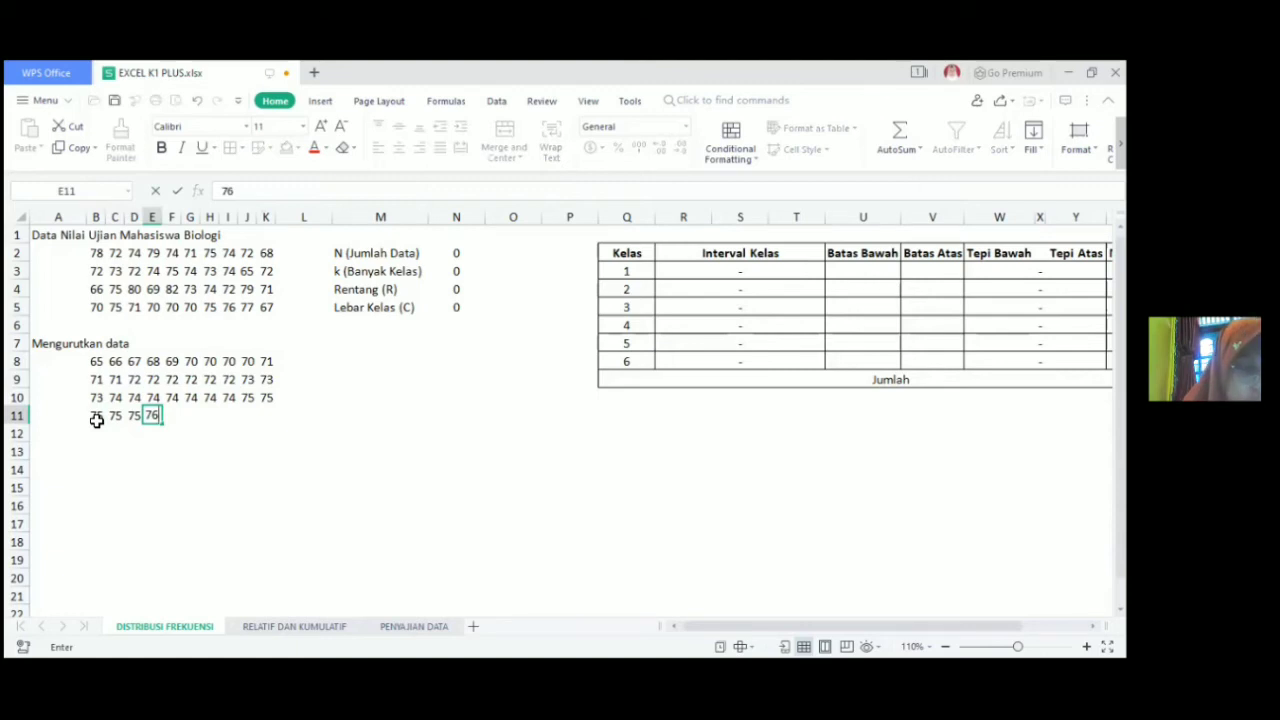
key("Tab")
type("77")
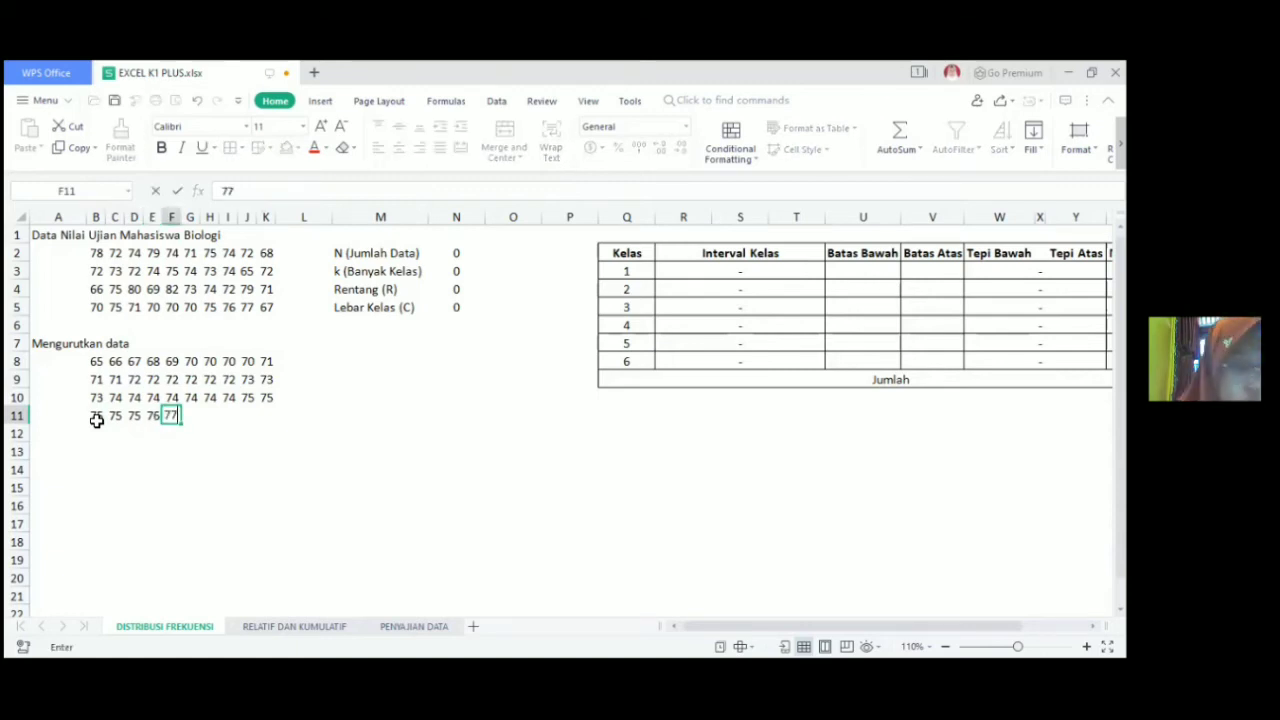
key("Tab")
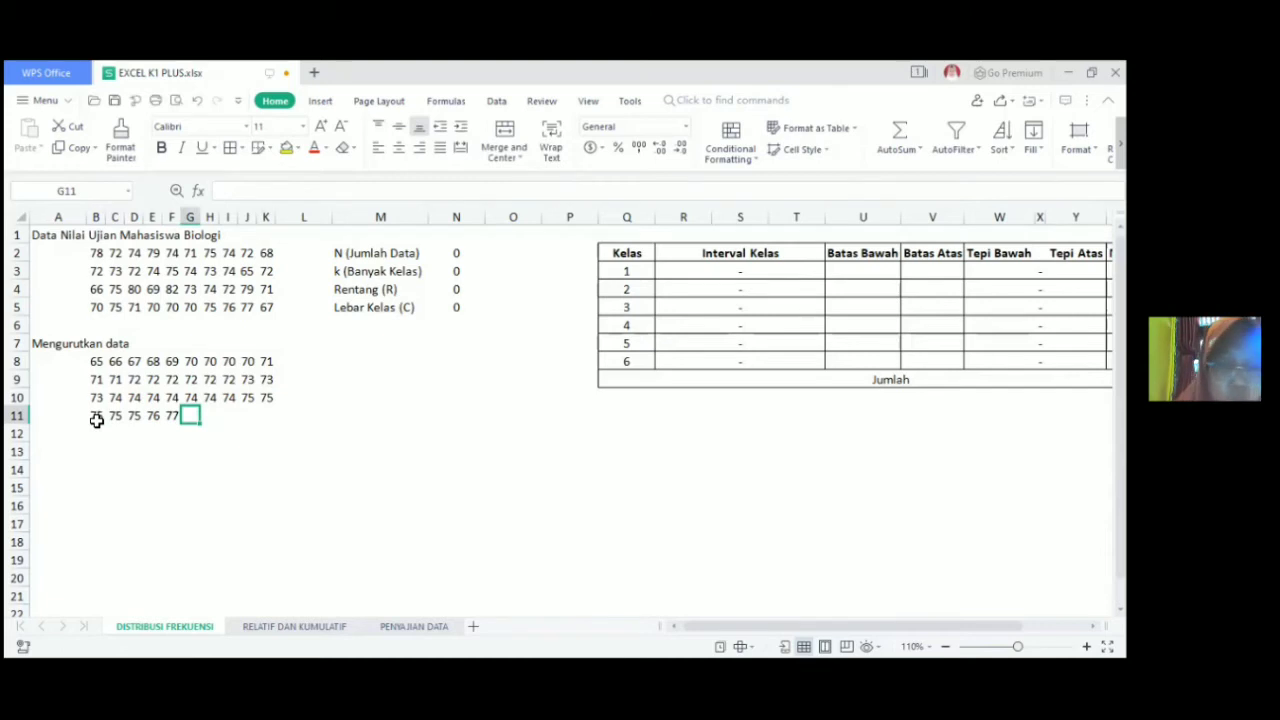
Step: Complete the fourth sorted row with 78 in G11, 79 in H11 and I11, 80 in J11 and 82 in K11
type("78")
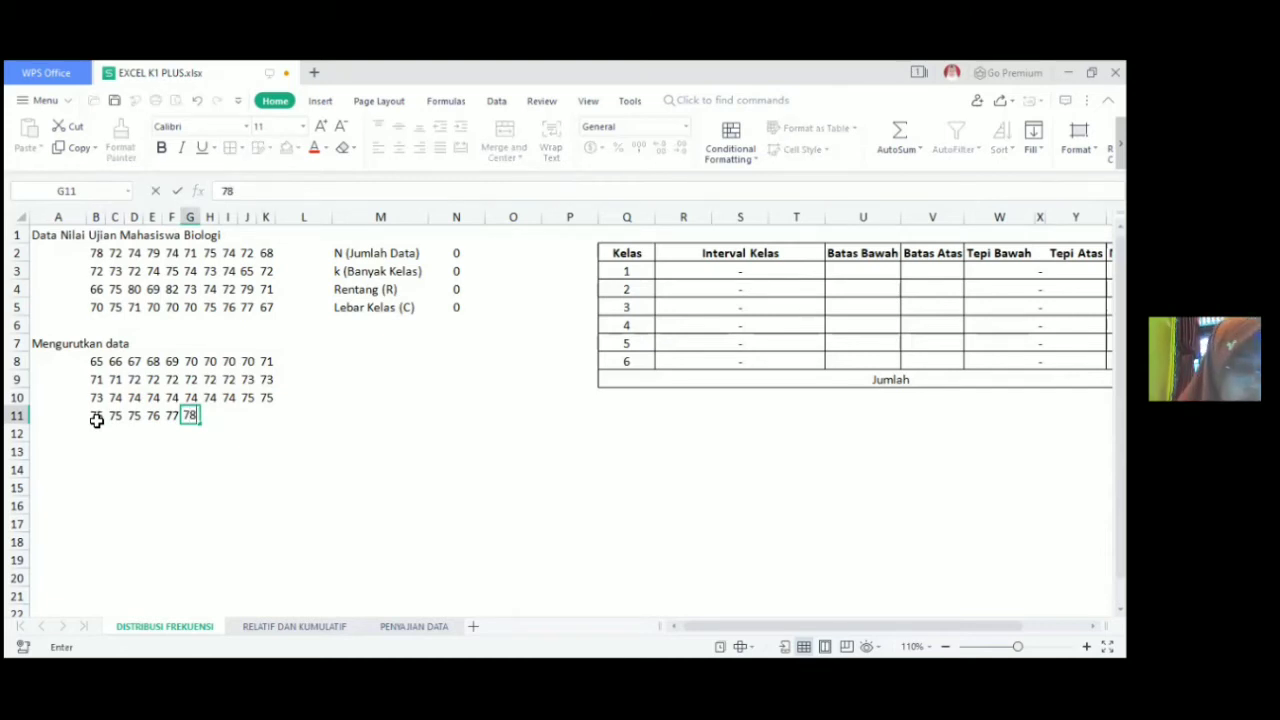
key("Tab")
type("79")
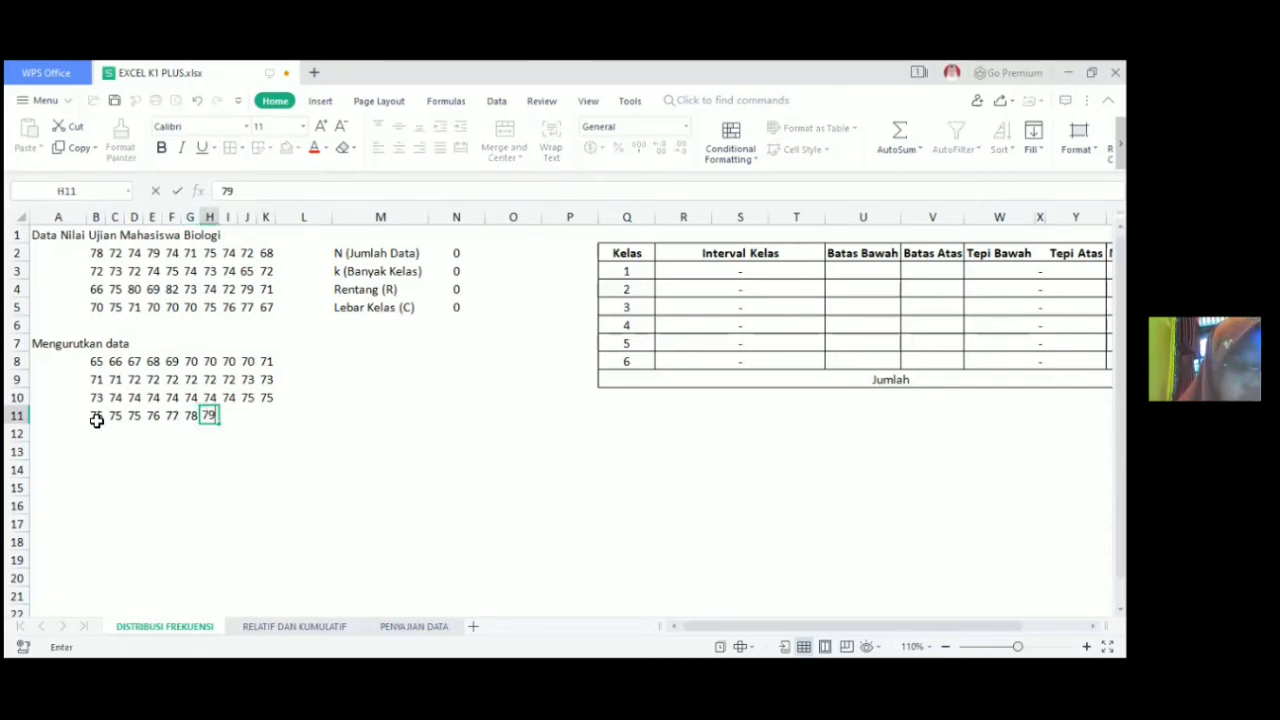
key("Tab")
type("79")
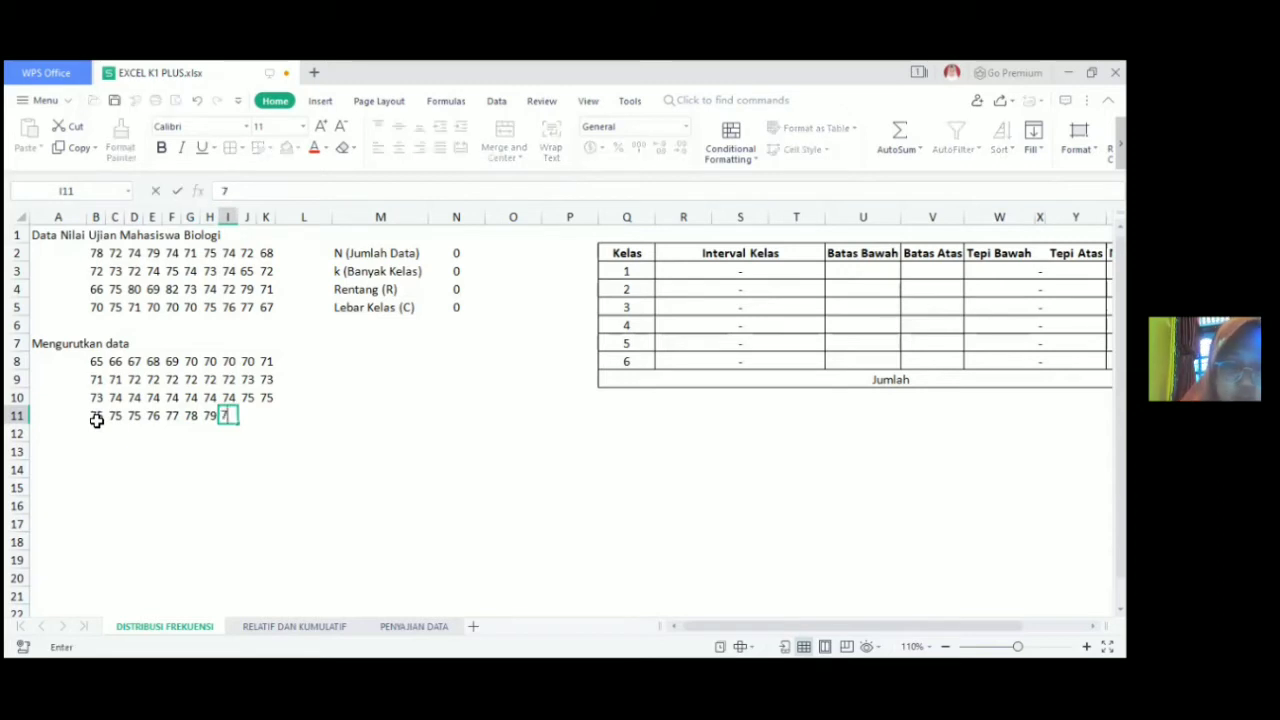
type("80")
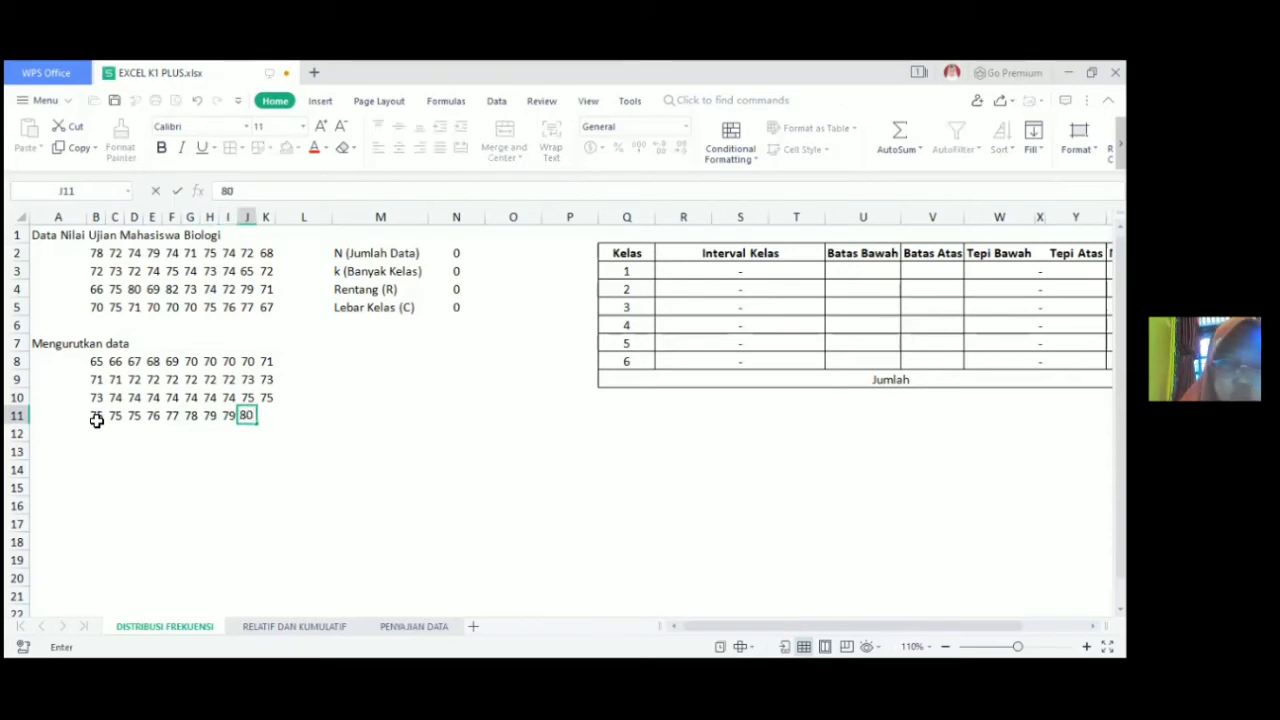
key("Tab")
type("82")
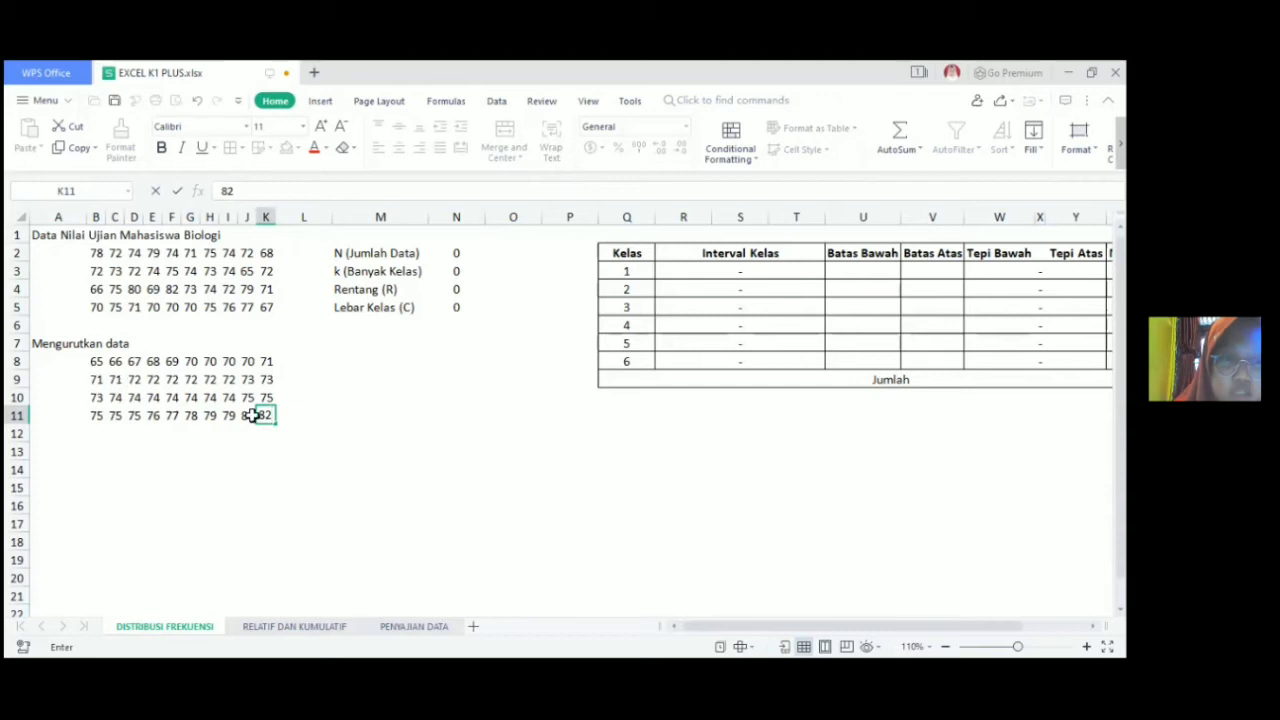
left_click(291, 434)
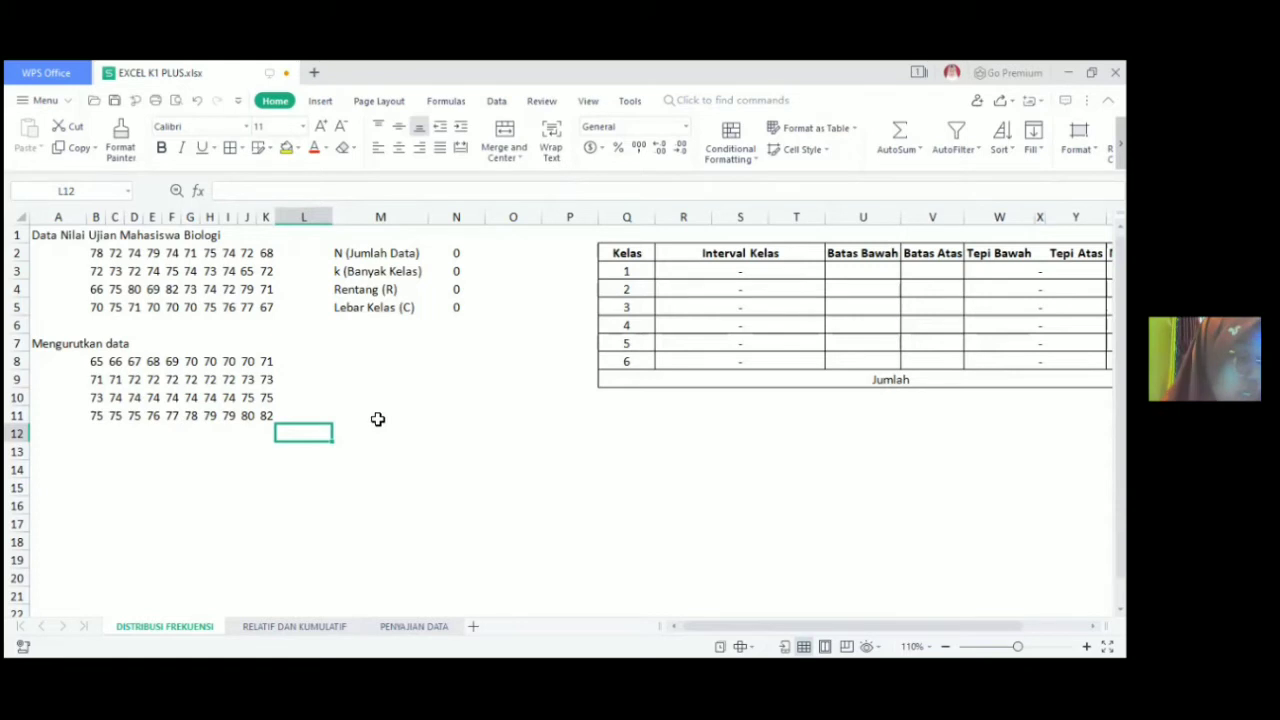
left_click(458, 258)
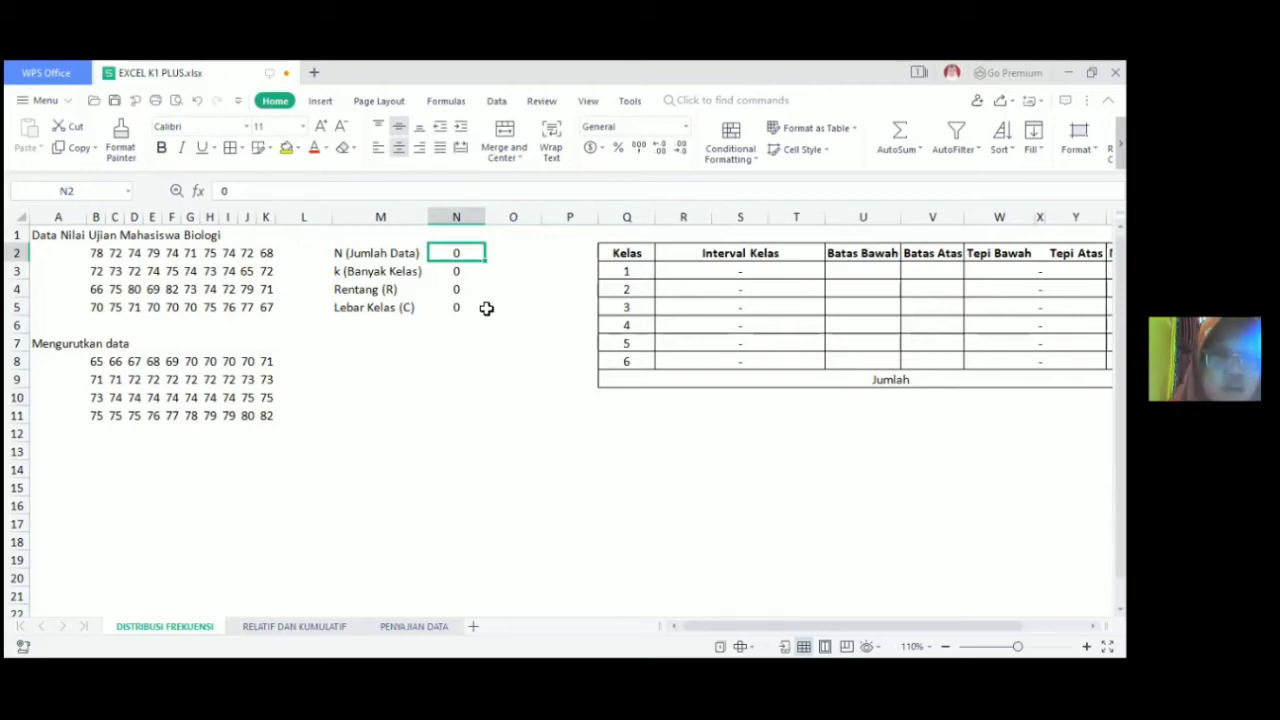
double_click(478, 256)
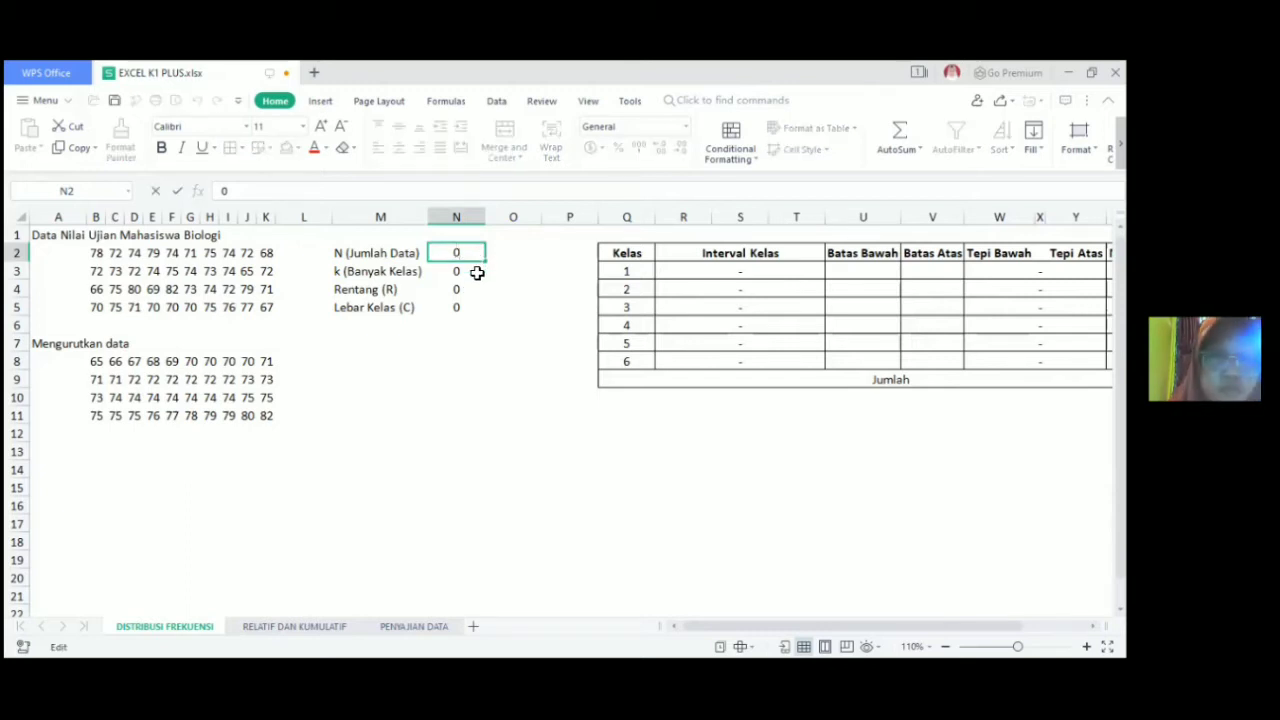
key("BackSpace")
type("=")
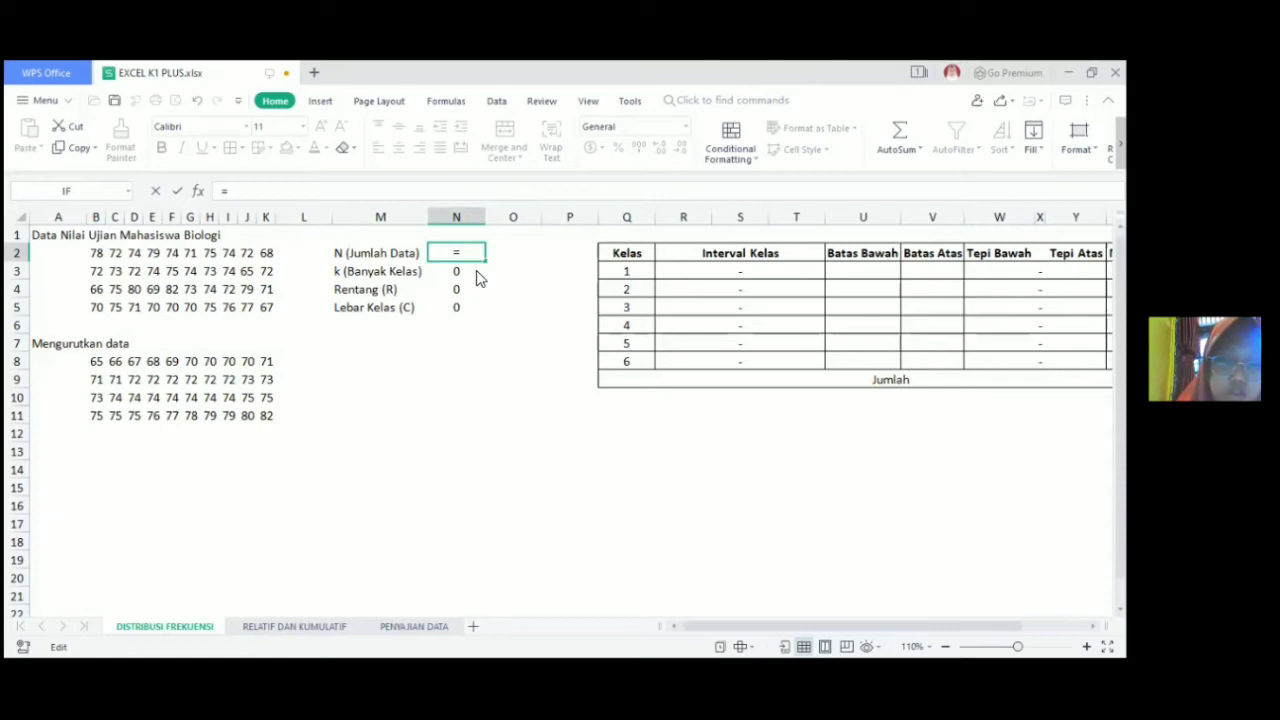
type("count")
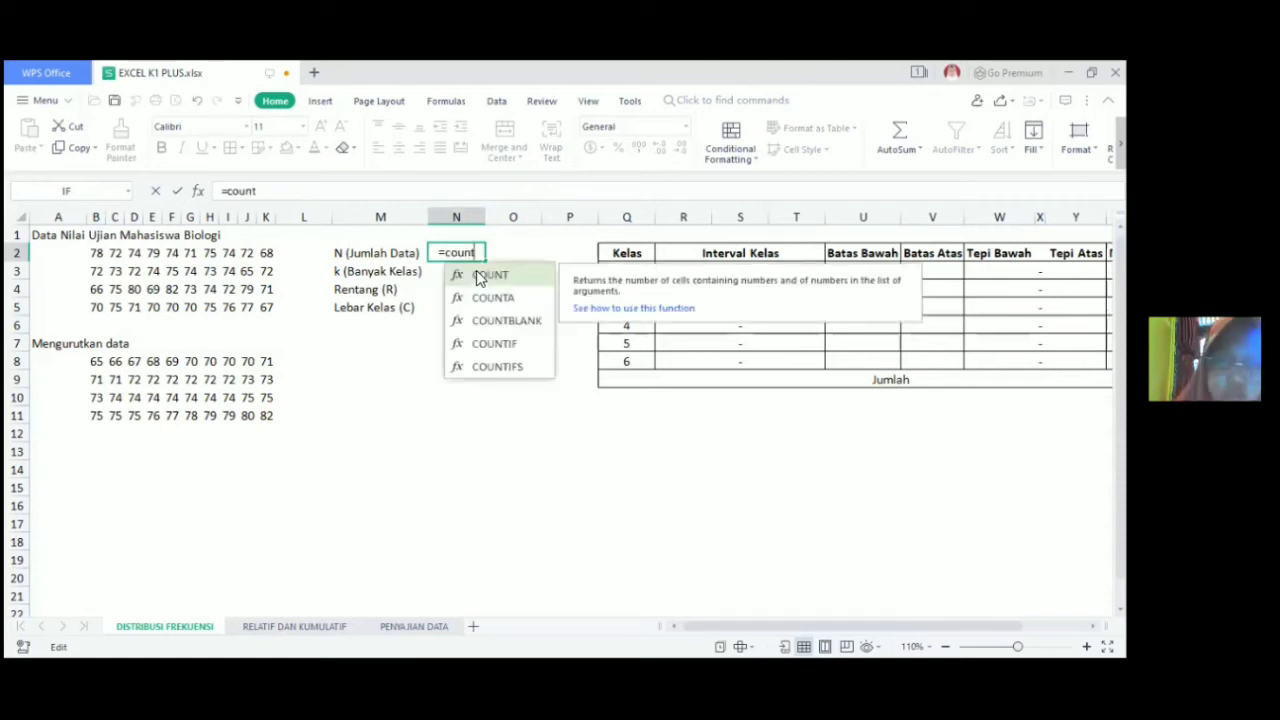
type("(")
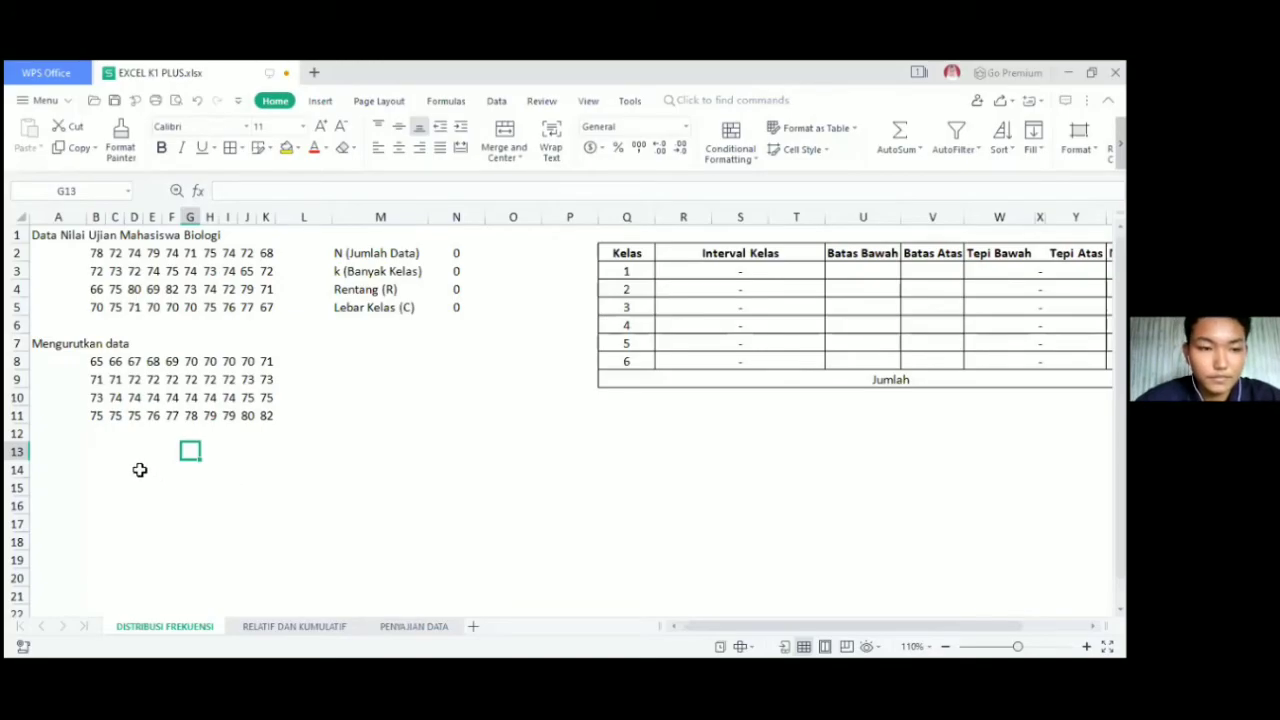
Step: Name the sorted score range B8:K11 "data" and reselect the range to check its name
left_click(95, 361)
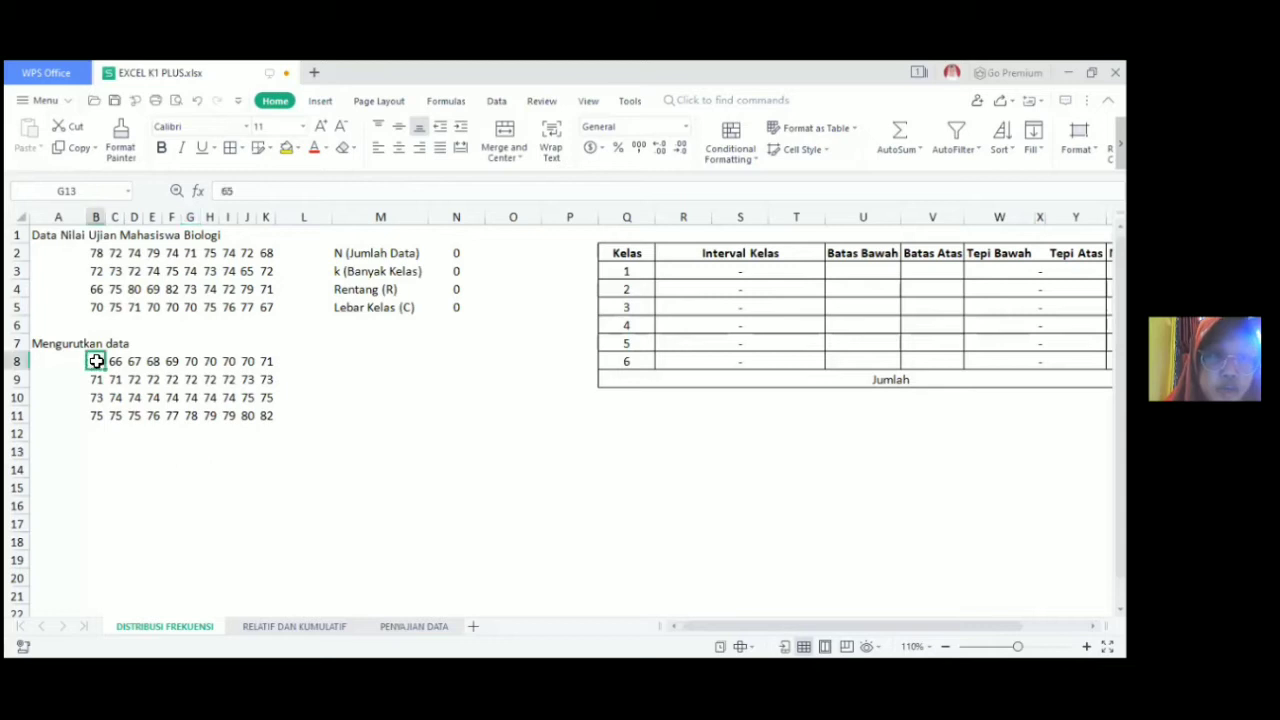
left_click_drag(95, 361, 268, 414)
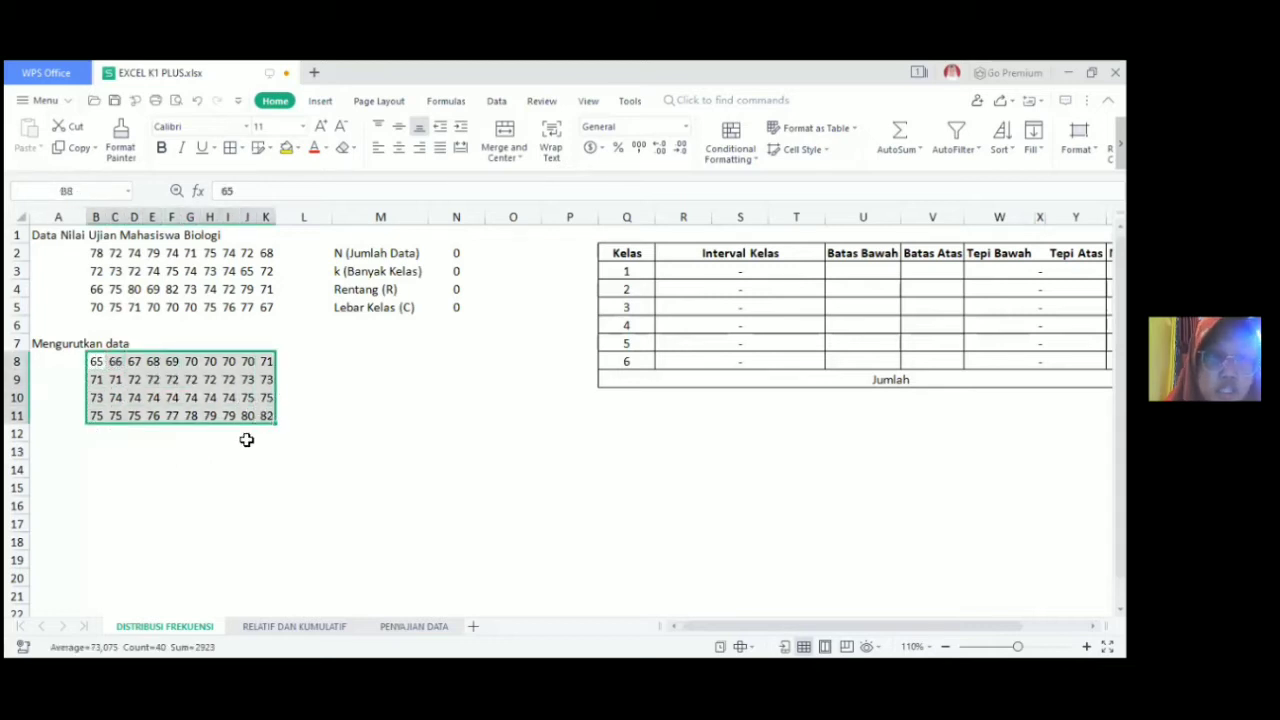
left_click(89, 194)
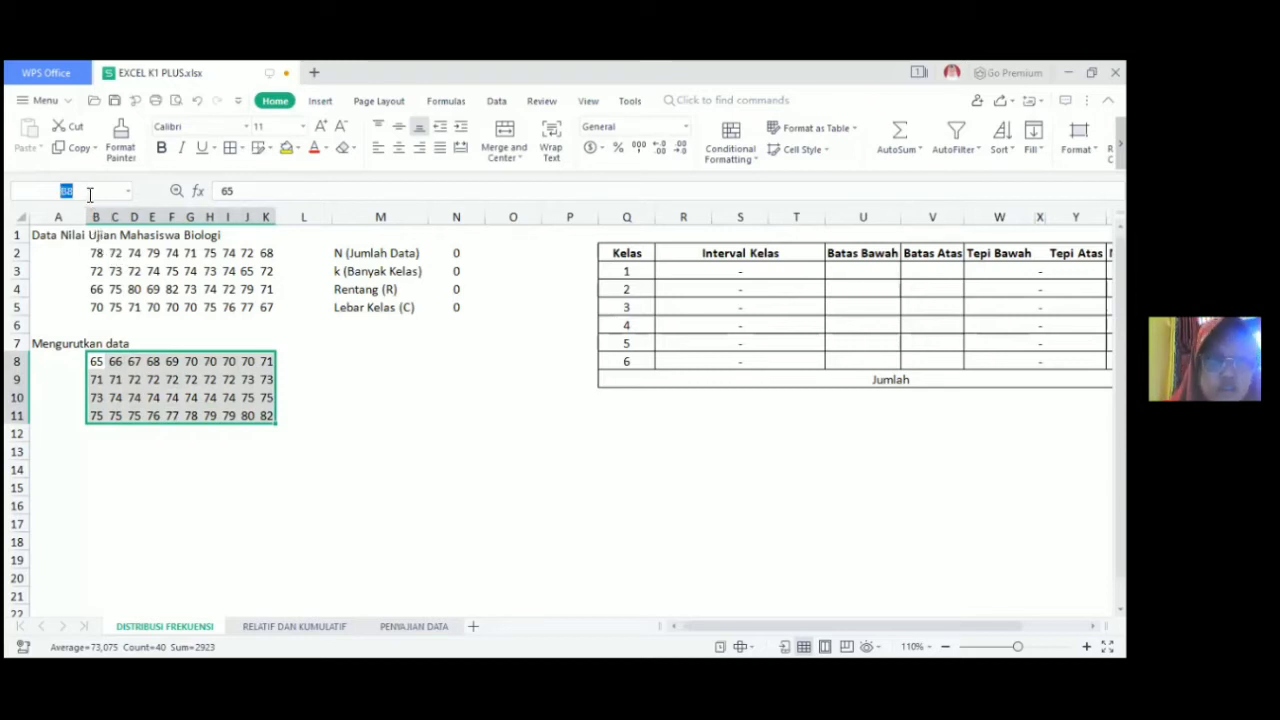
key("BackSpace")
type("data")
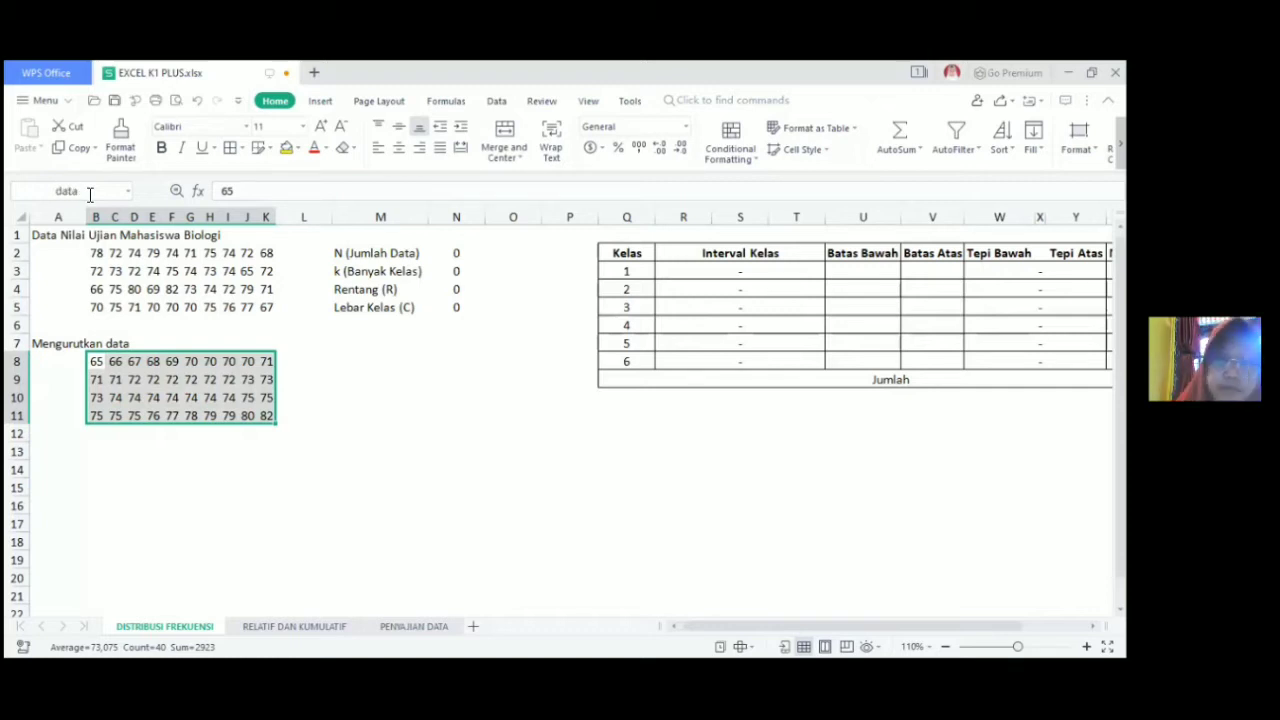
left_click(376, 388)
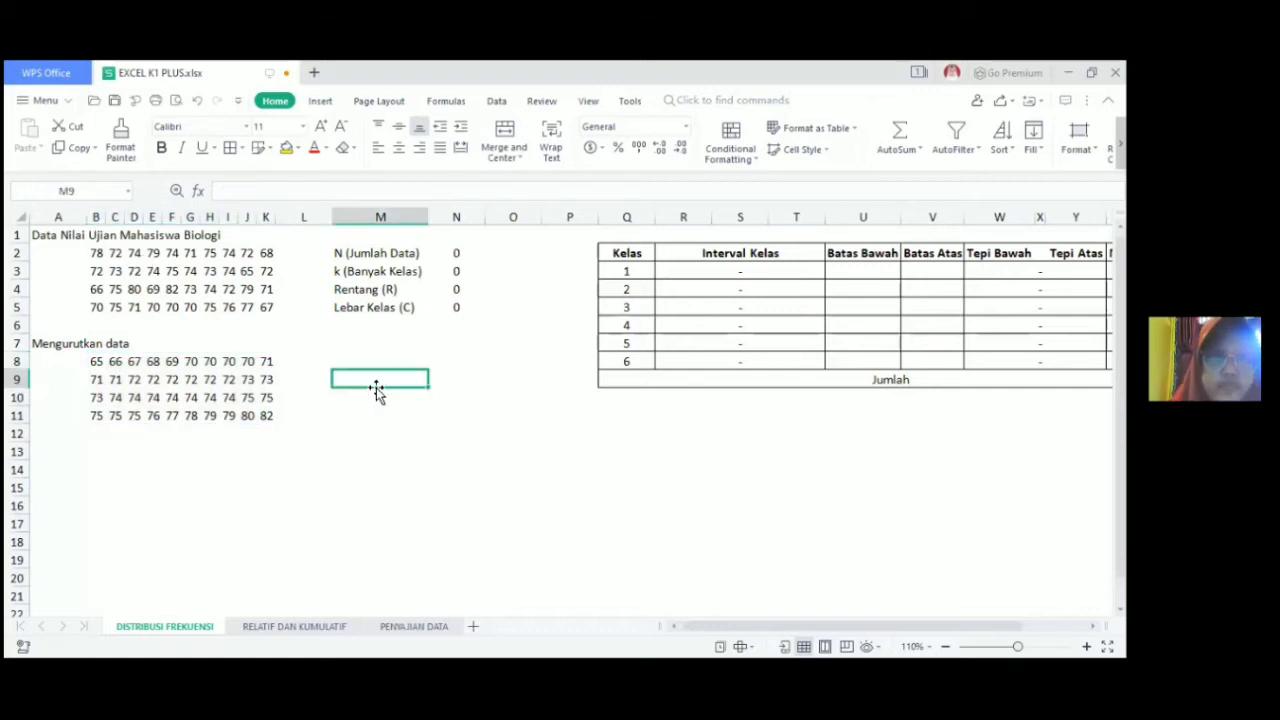
left_click(170, 413)
left_click(297, 434)
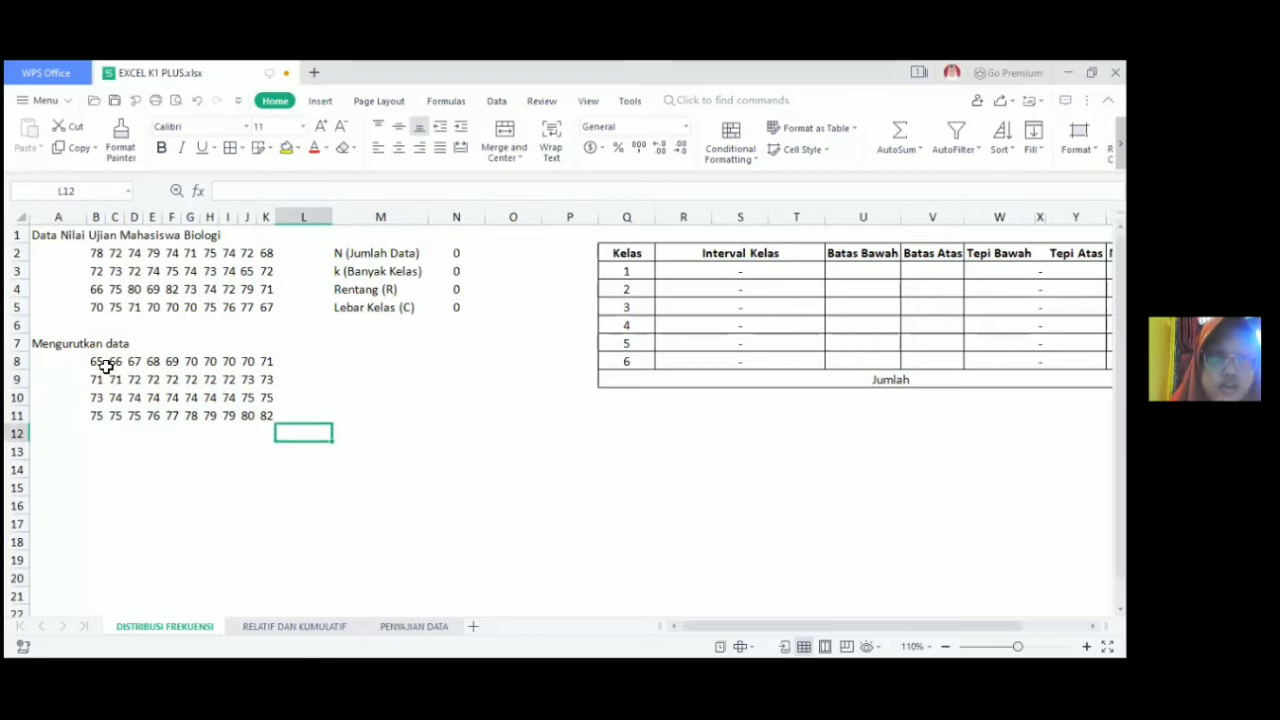
left_click_drag(96, 364, 266, 418)
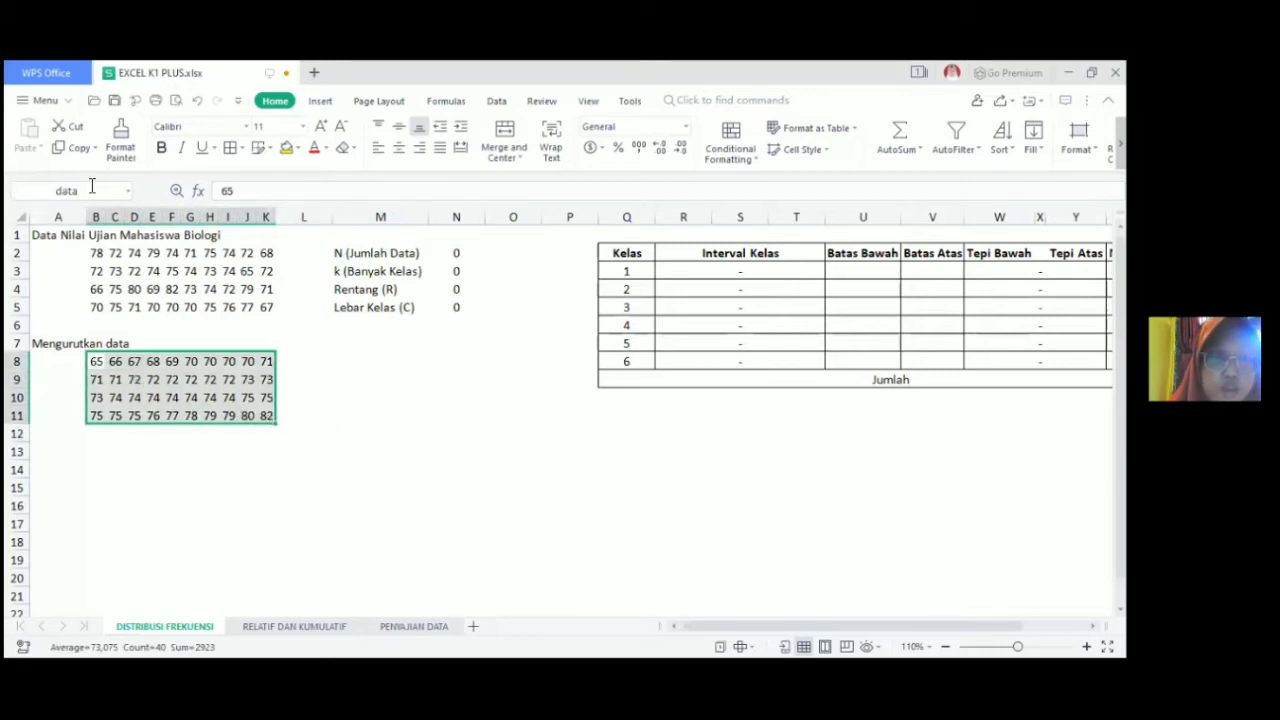
Step: Calculate N (Jumlah Data) in N2 by replacing its placeholder with the formula =count(data)
left_click(391, 356)
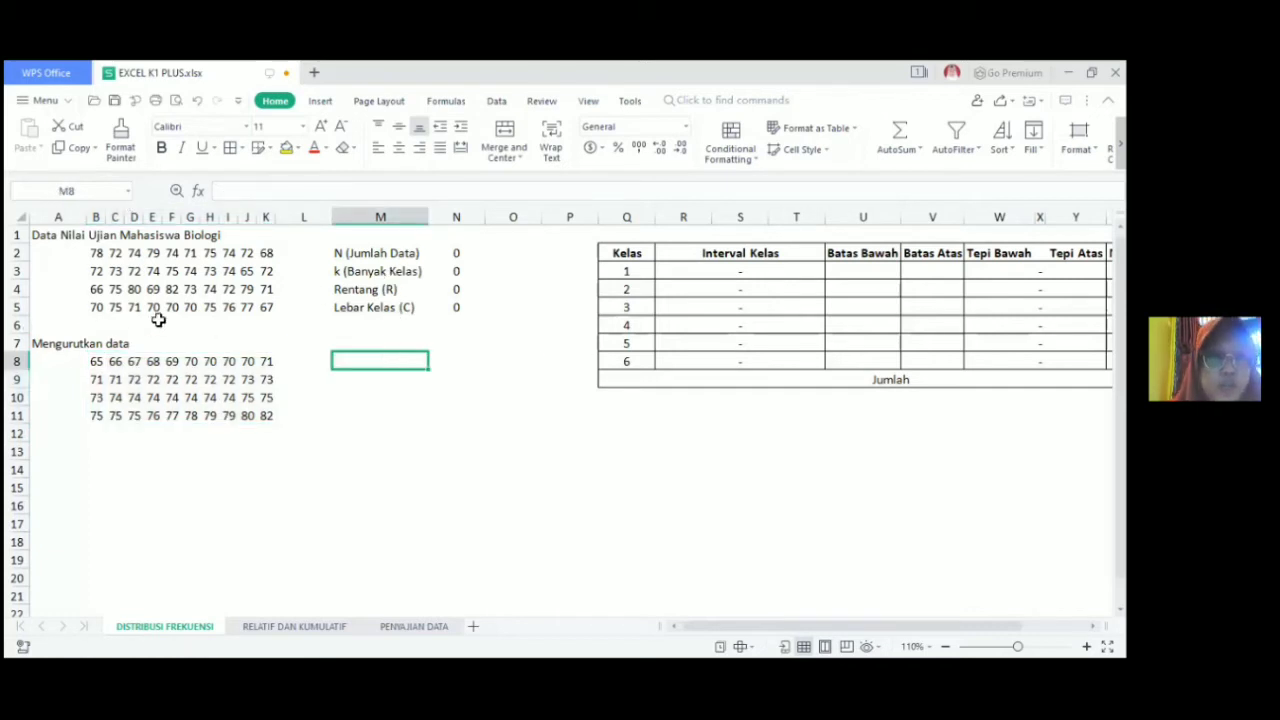
left_click(466, 253)
double_click(466, 256)
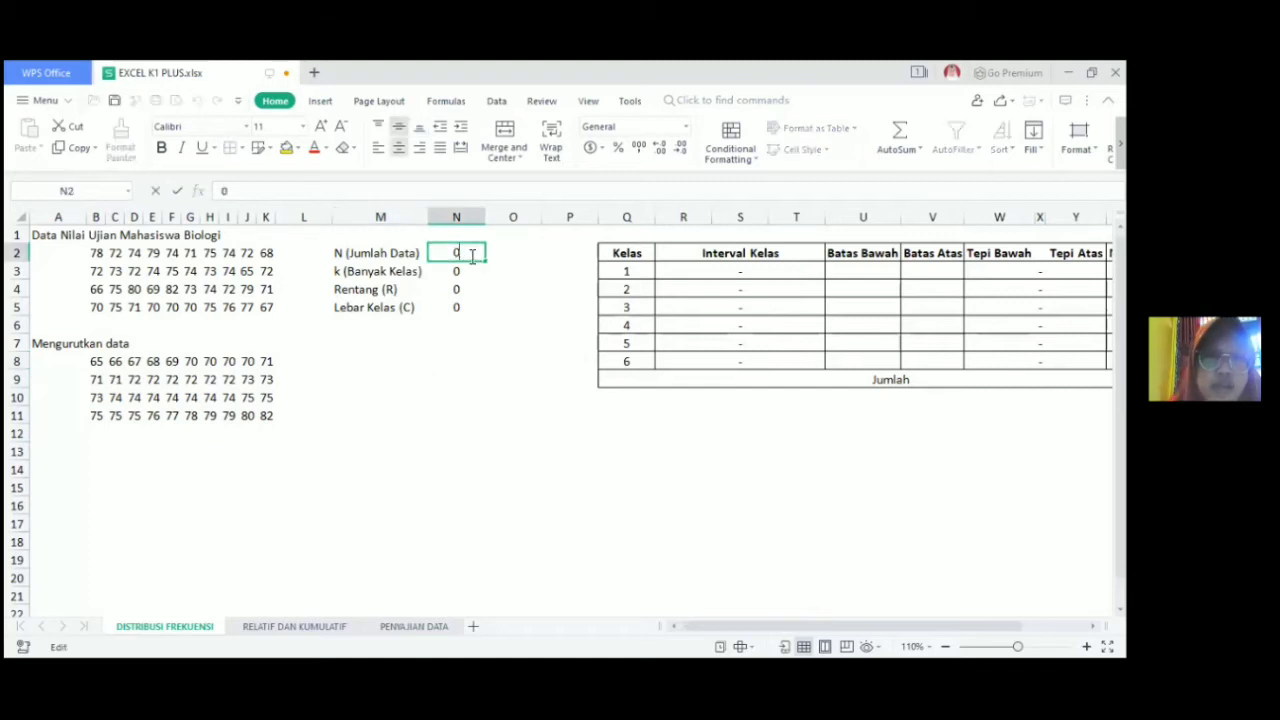
key("BackSpace")
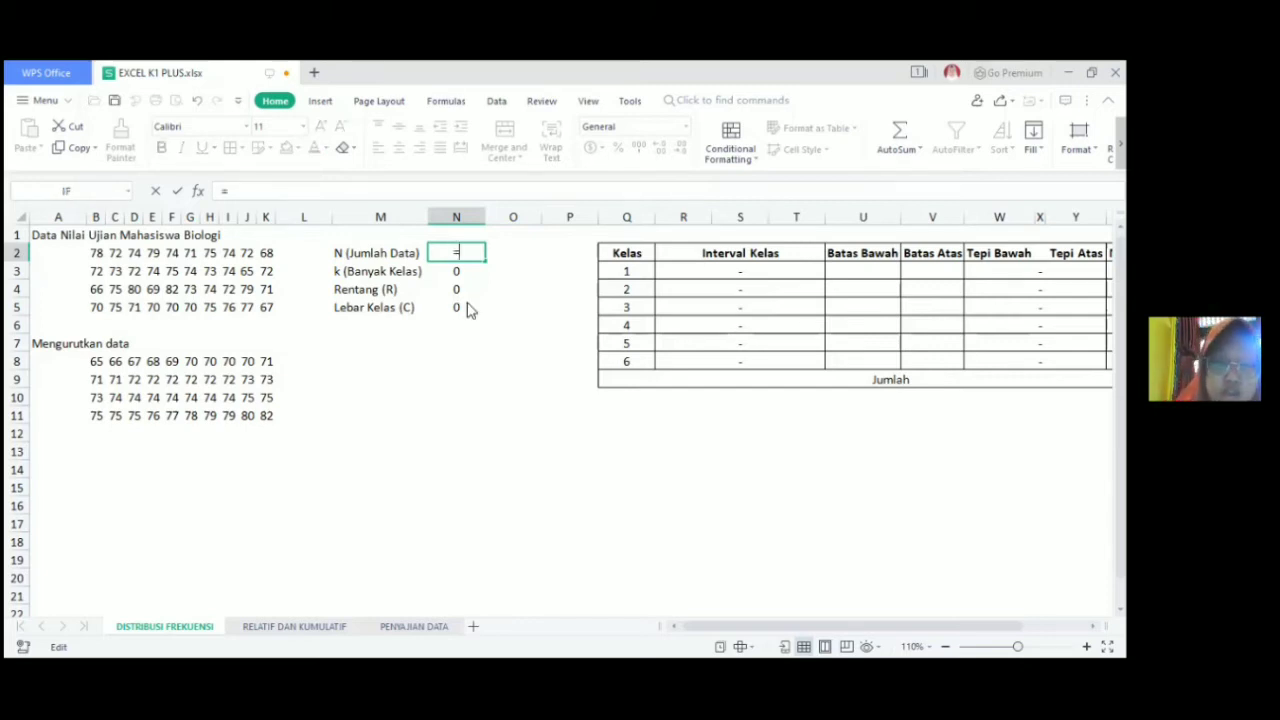
type("count")
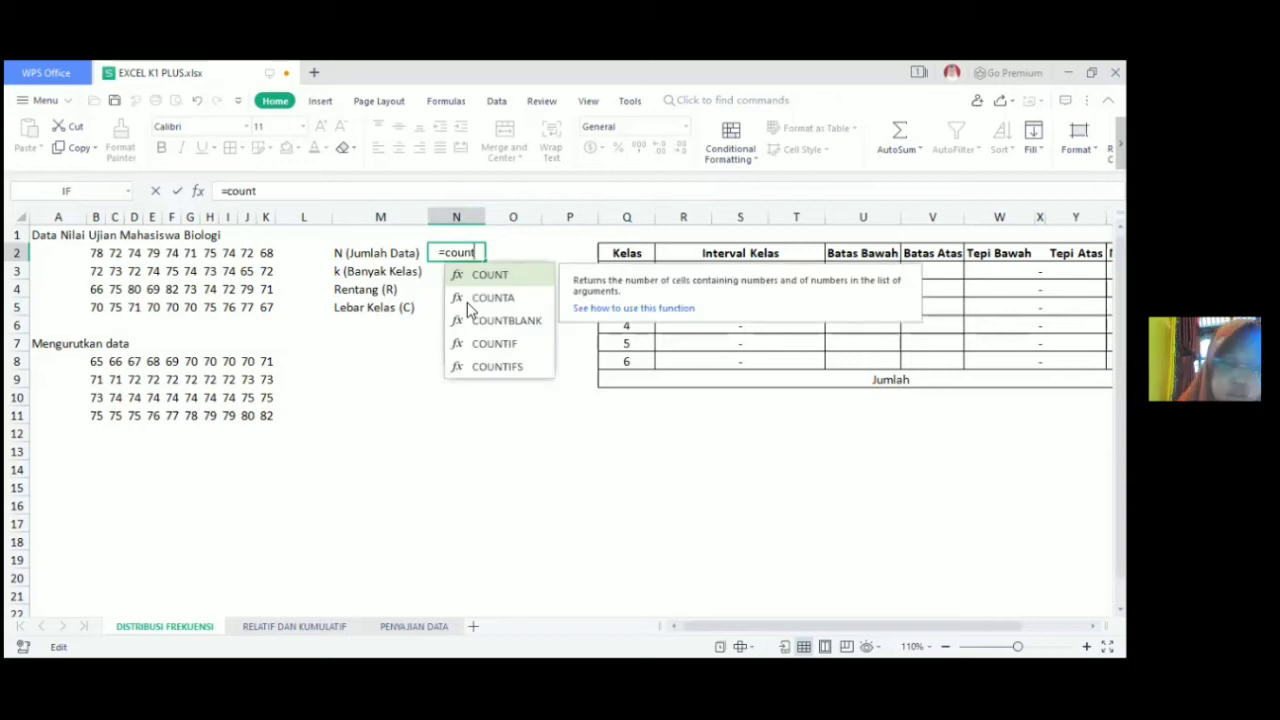
type("(")
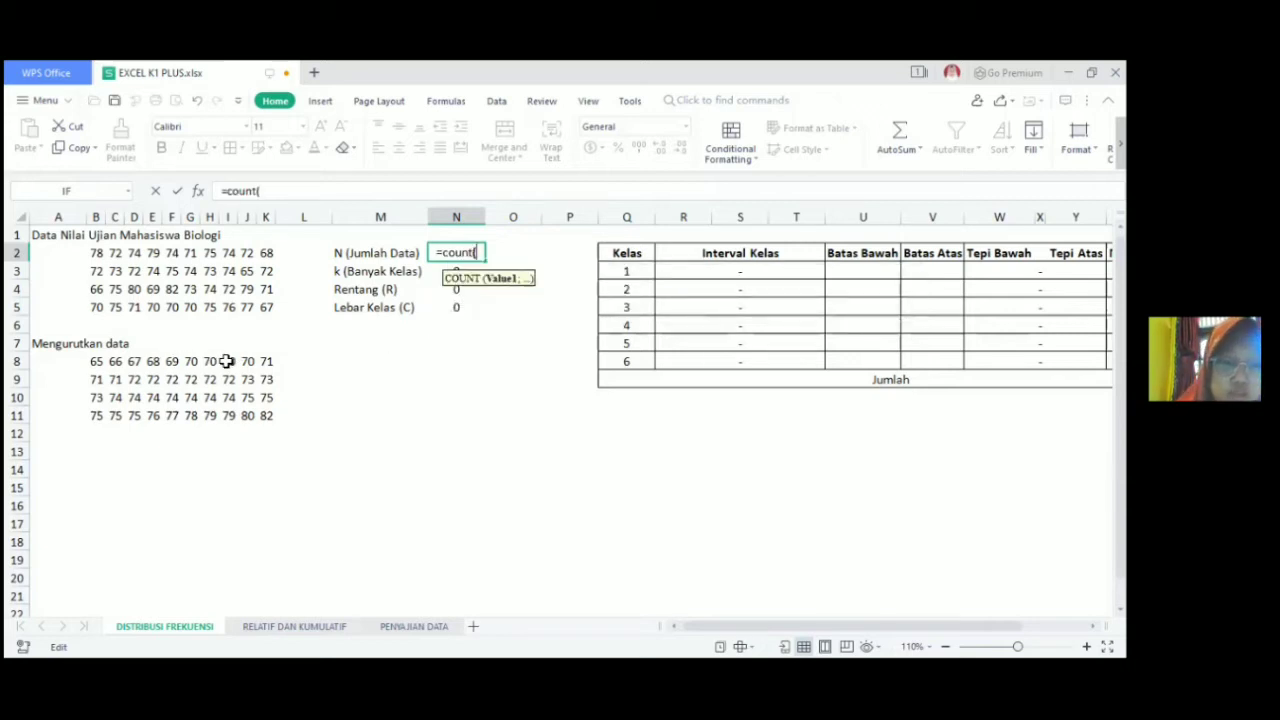
type("data")
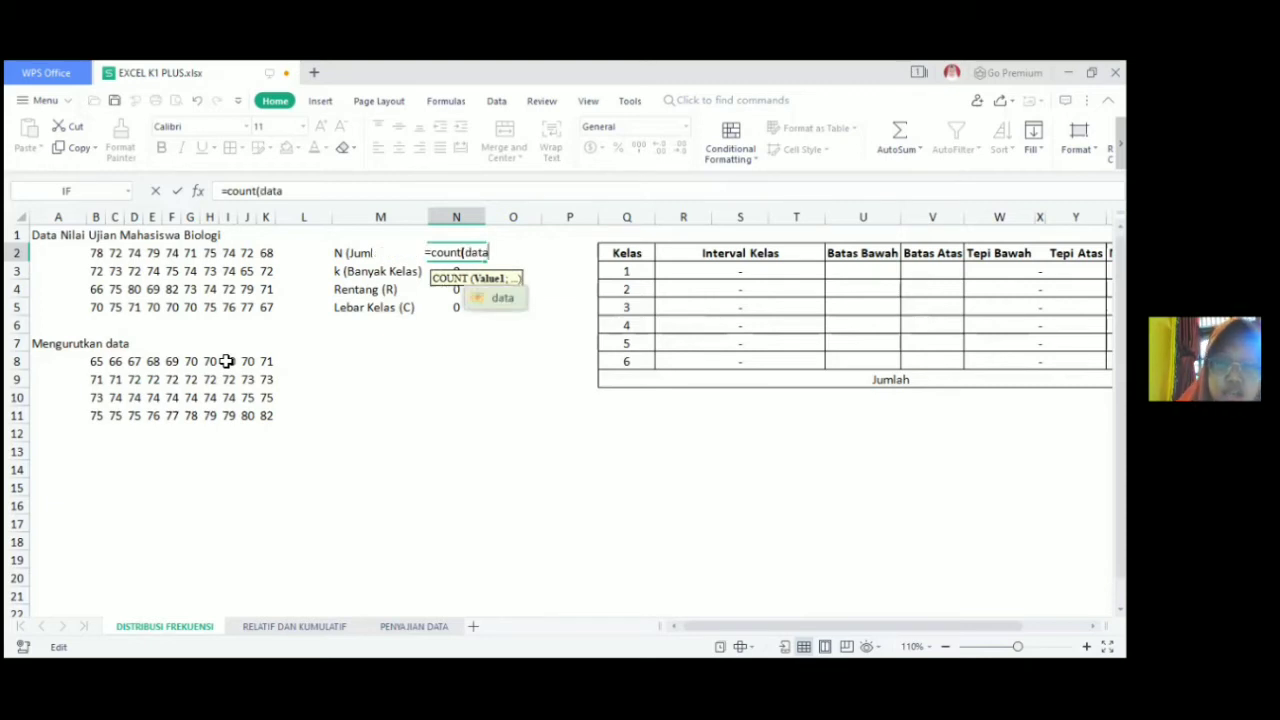
type(")")
key("Return")
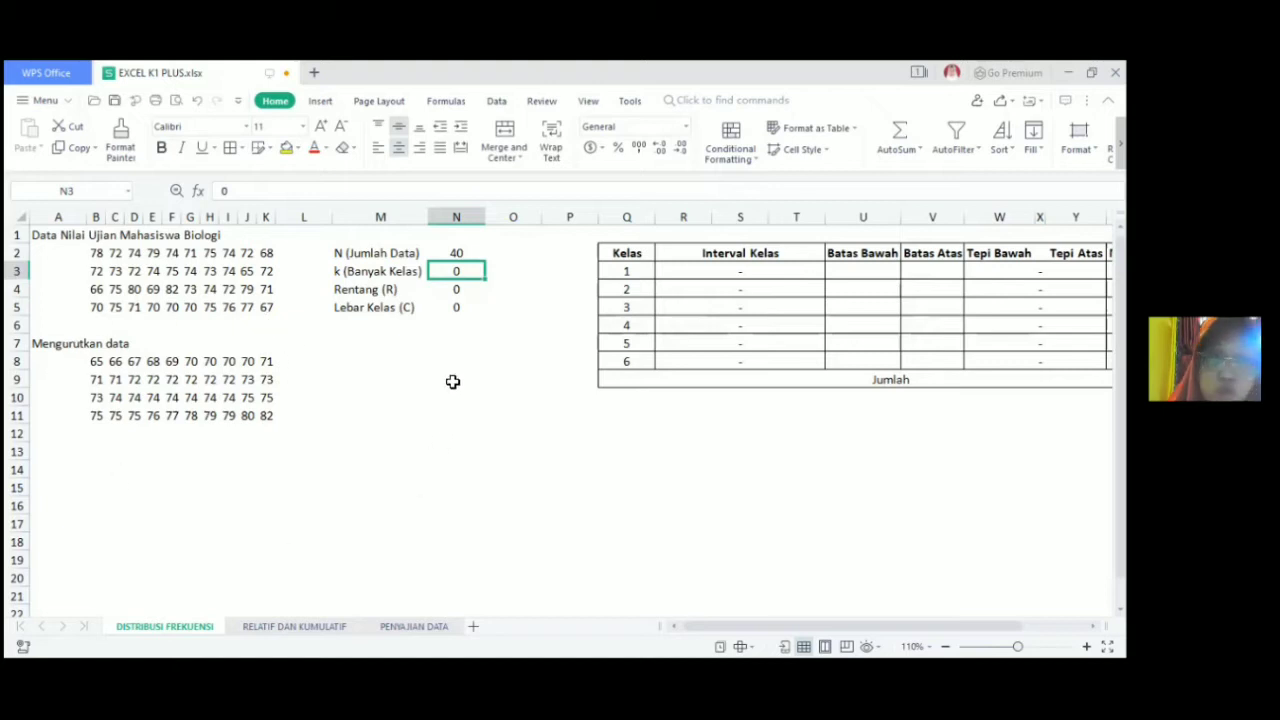
Step: Calculate k (Banyak Kelas) in N3 with the formula =1+(3,3*log(N2)), replacing the placeholder
double_click(469, 276)
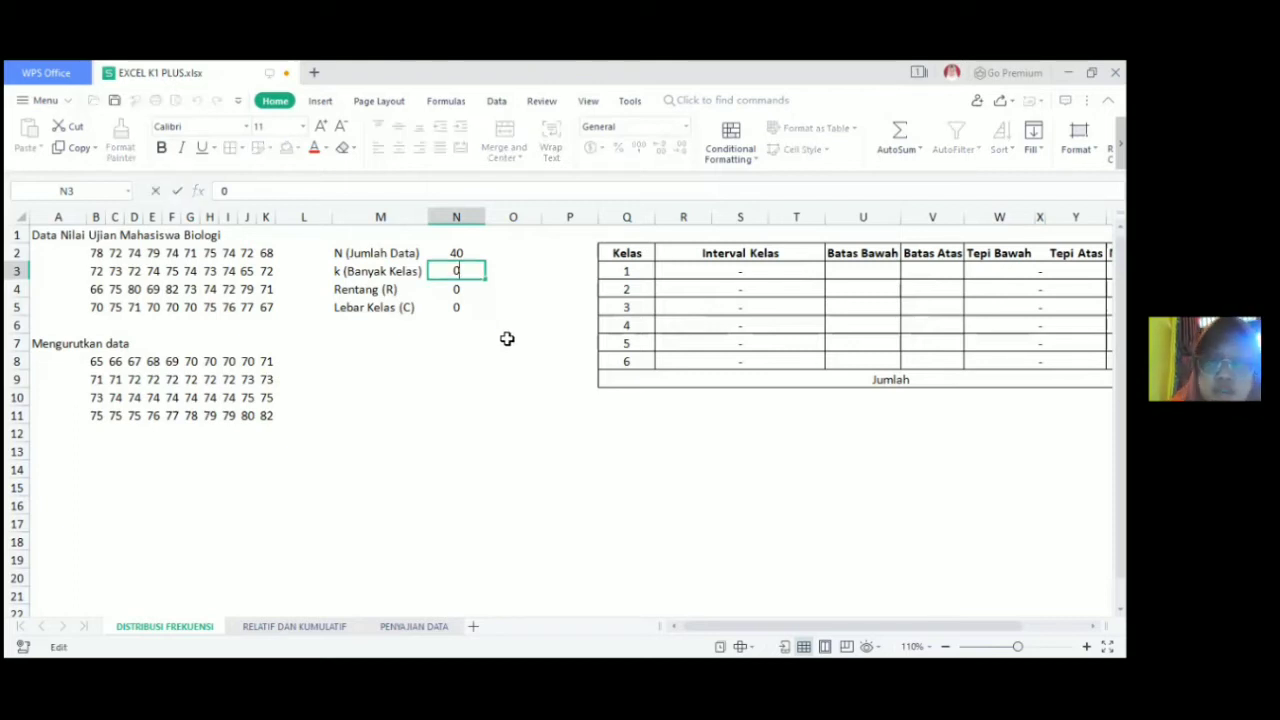
key("BackSpace")
type("=")
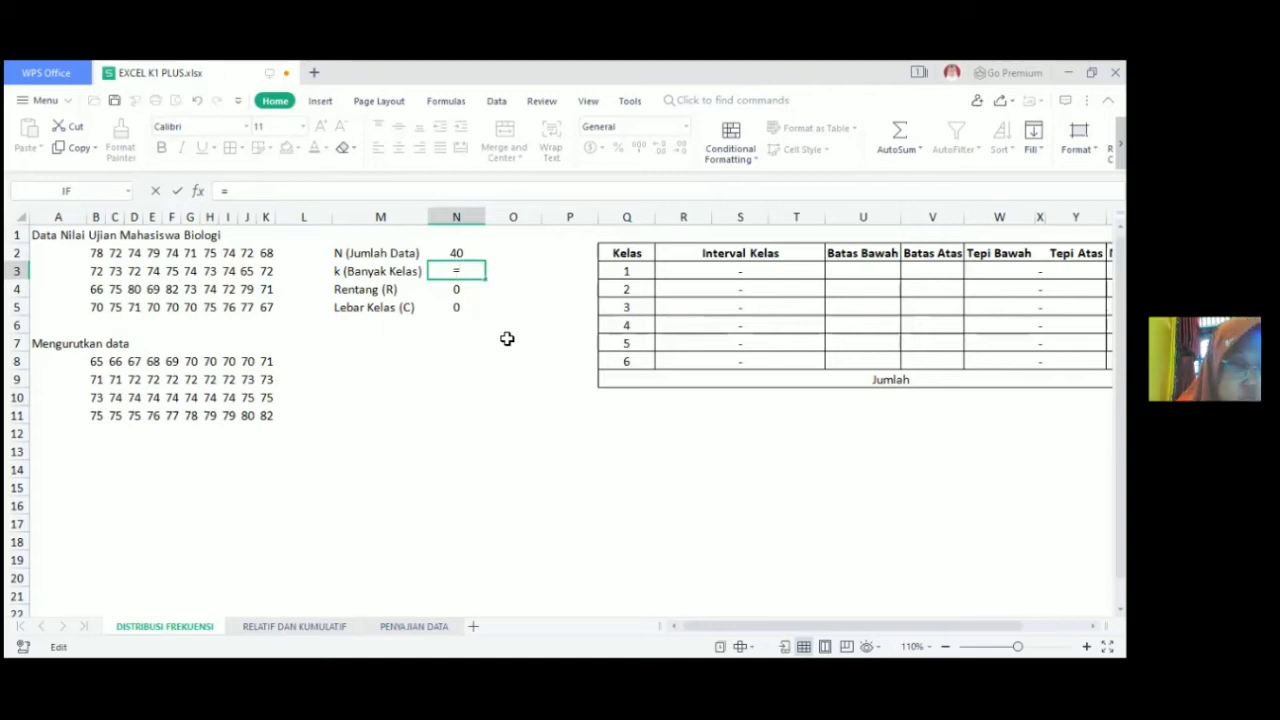
type("1")
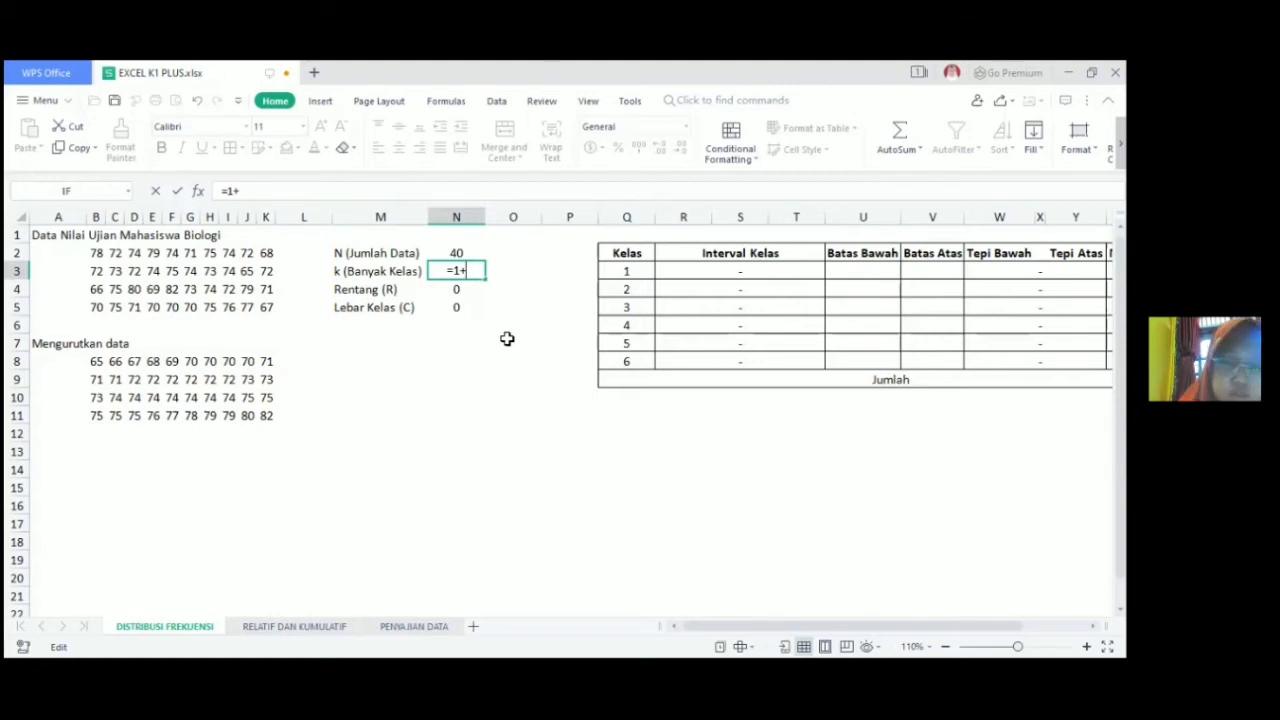
type("+(3")
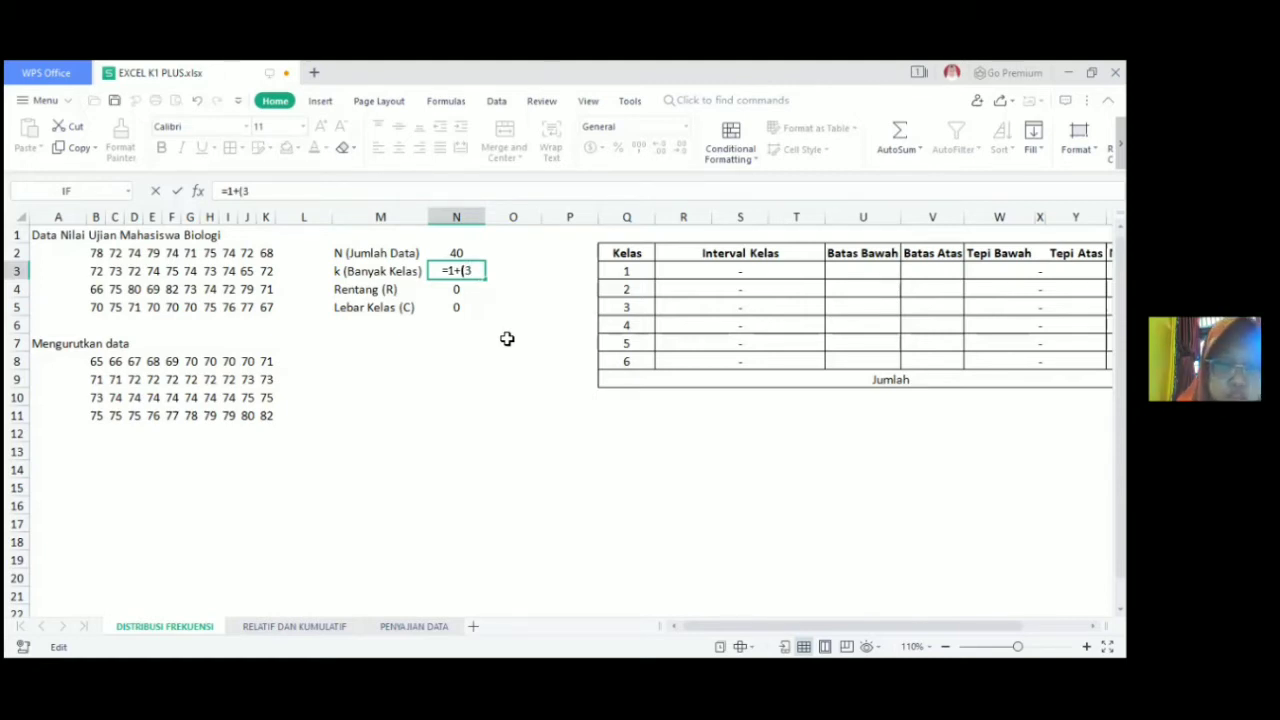
type(",3")
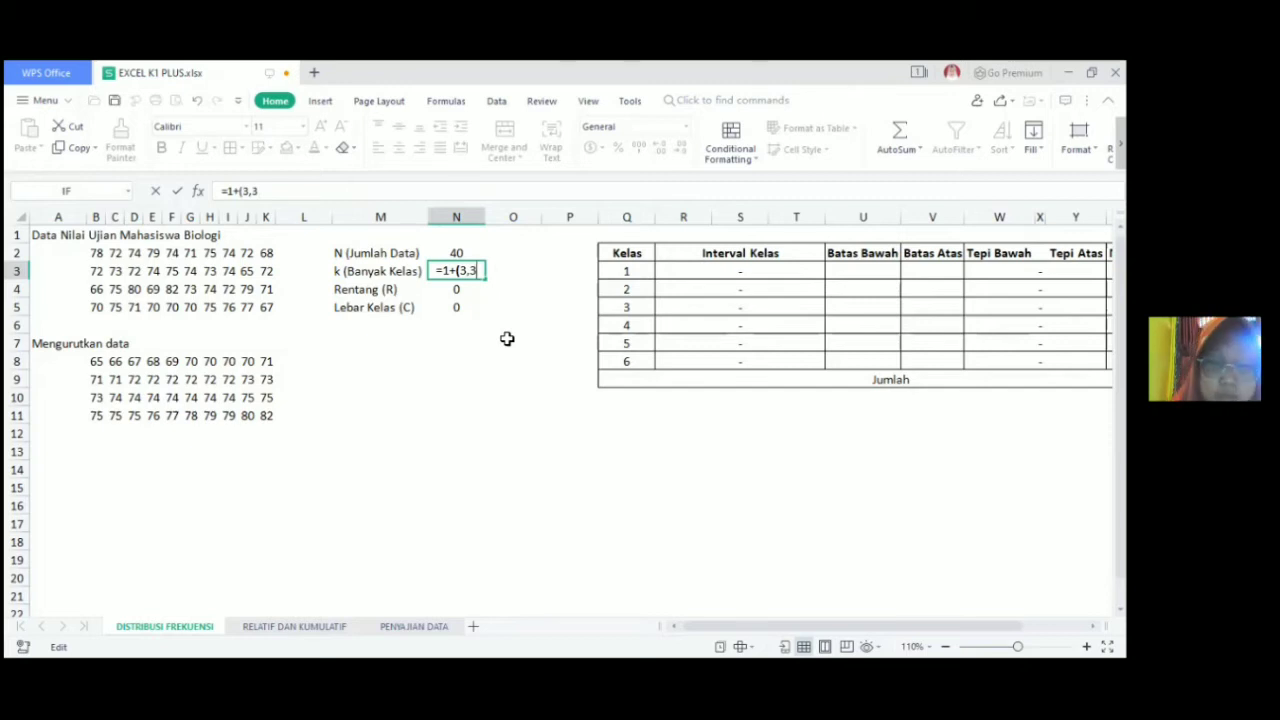
type("*")
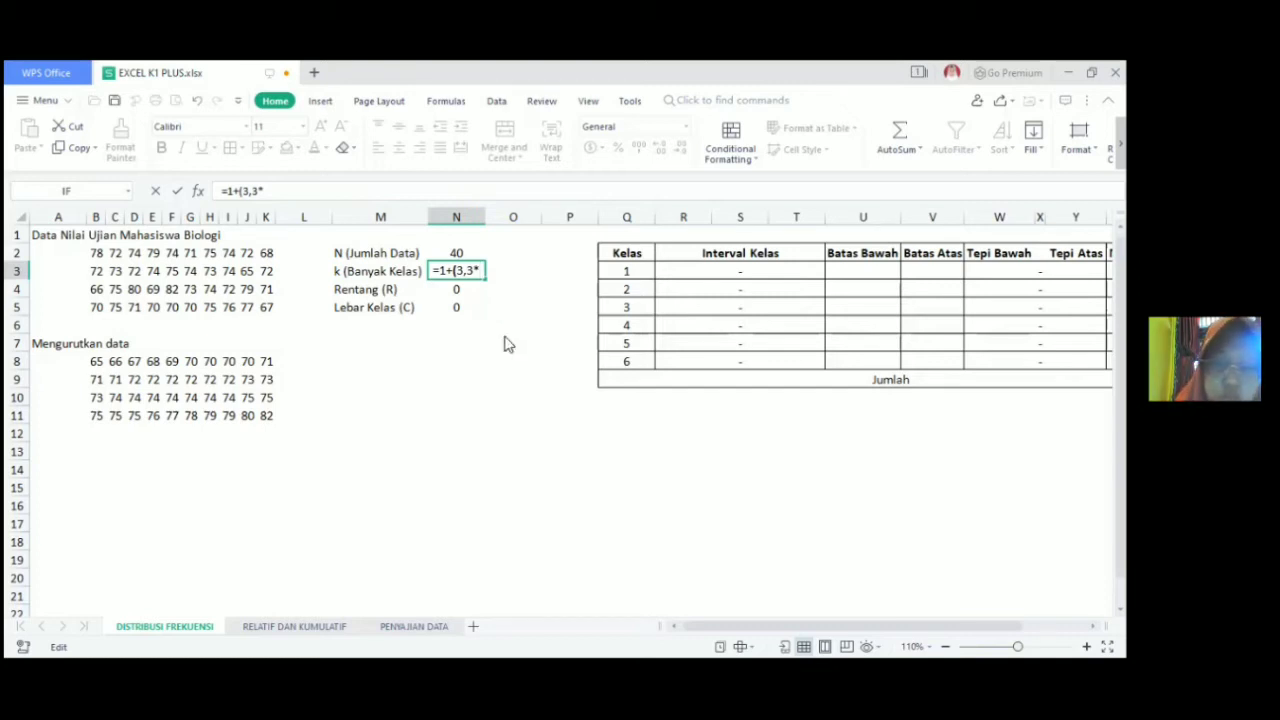
type("log")
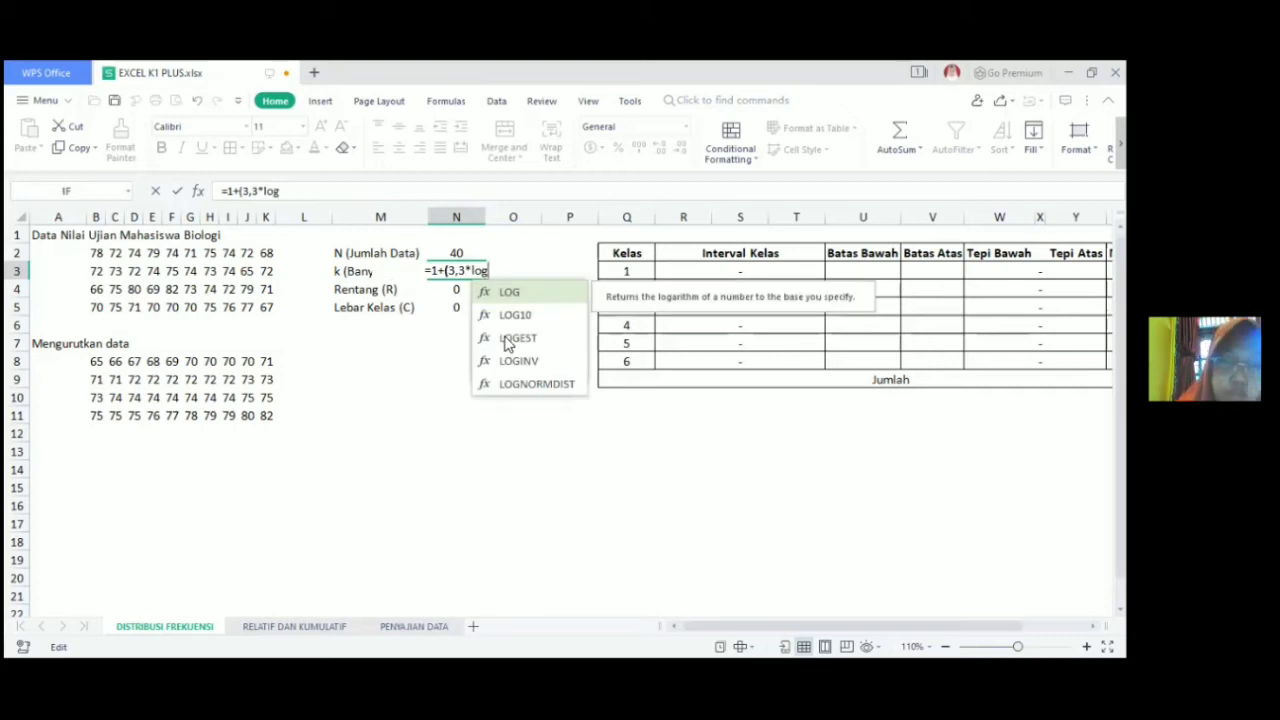
type("(")
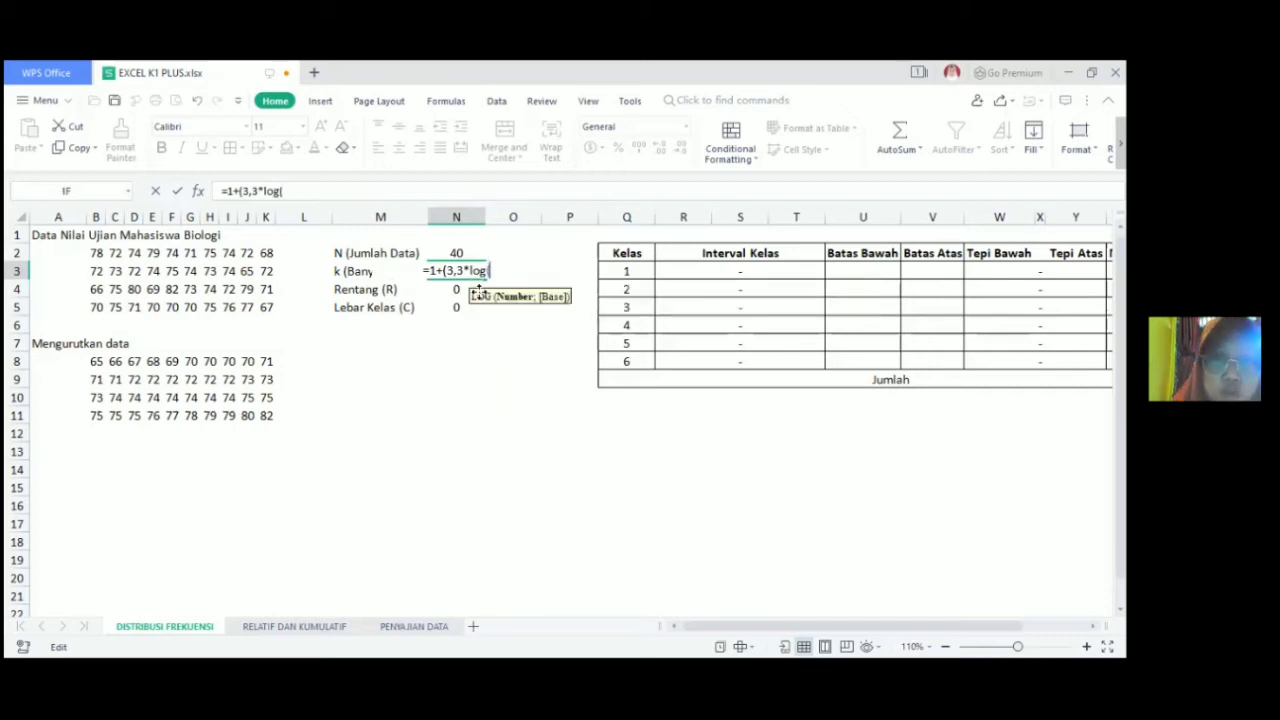
left_click(469, 254)
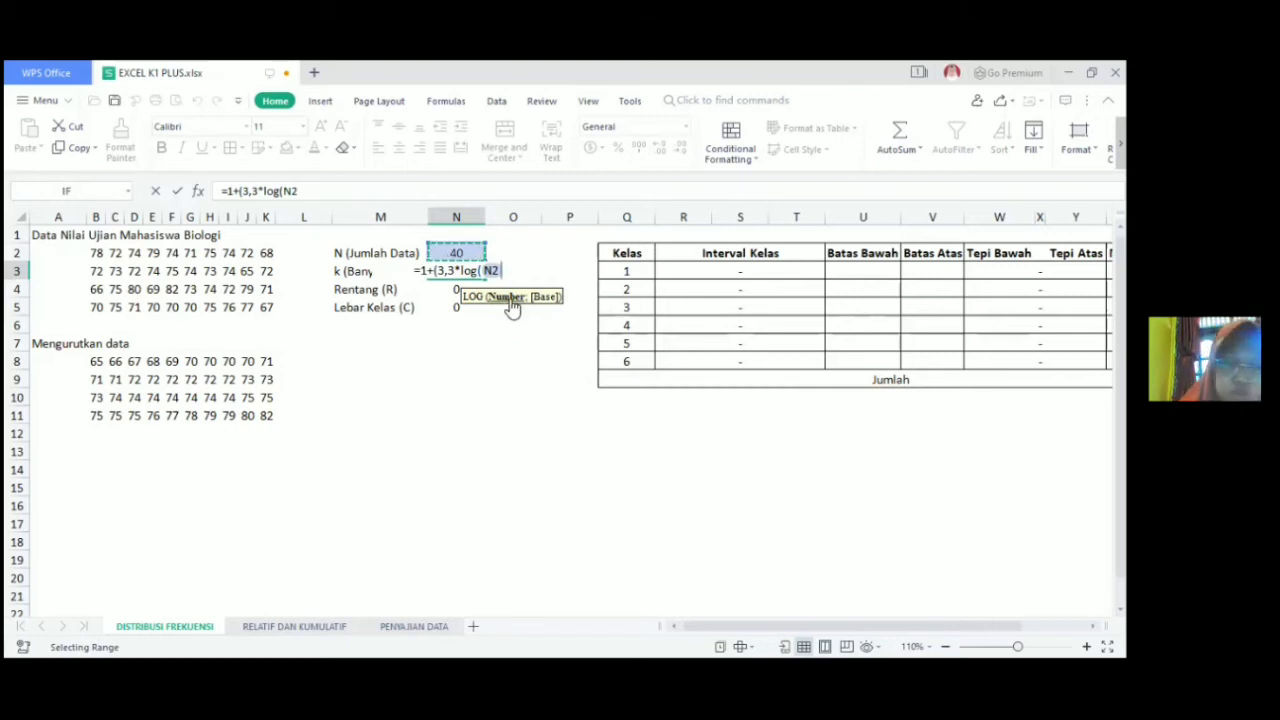
type(")")
key("Return")
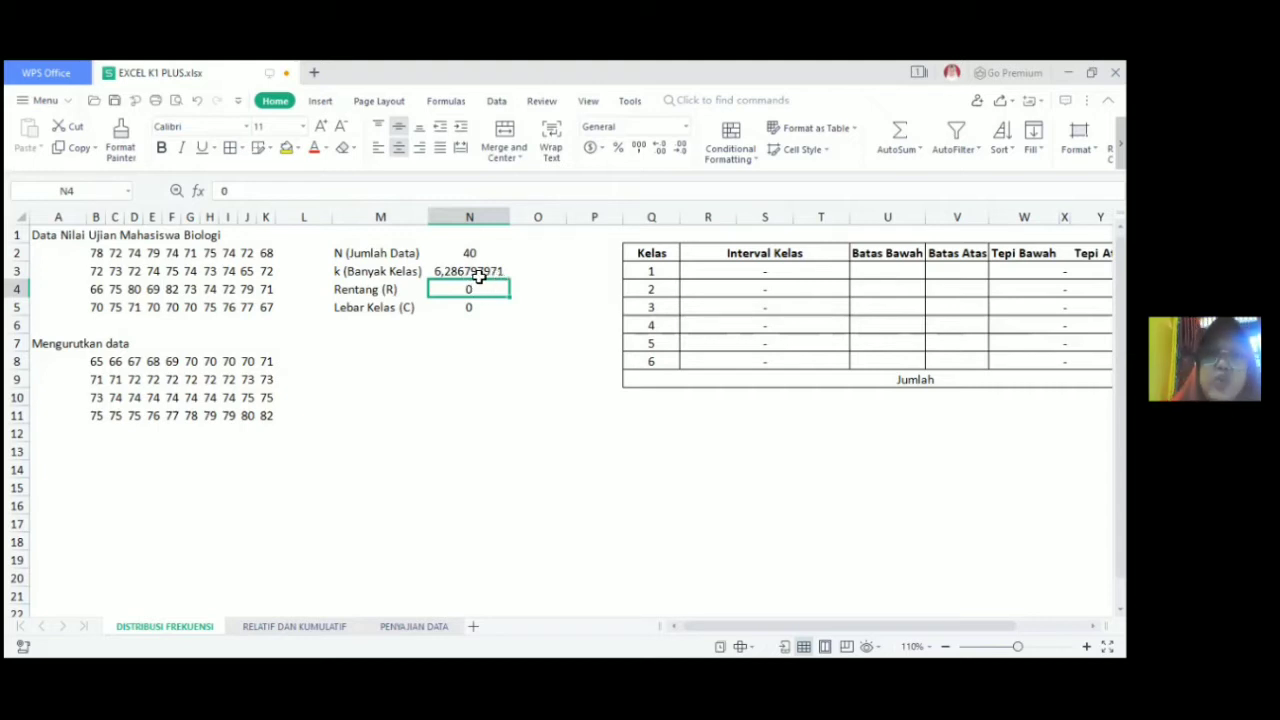
Step: Round the k value to a whole number in O3 with =round(N3;0) and reselect the cell to check it
left_click(536, 274)
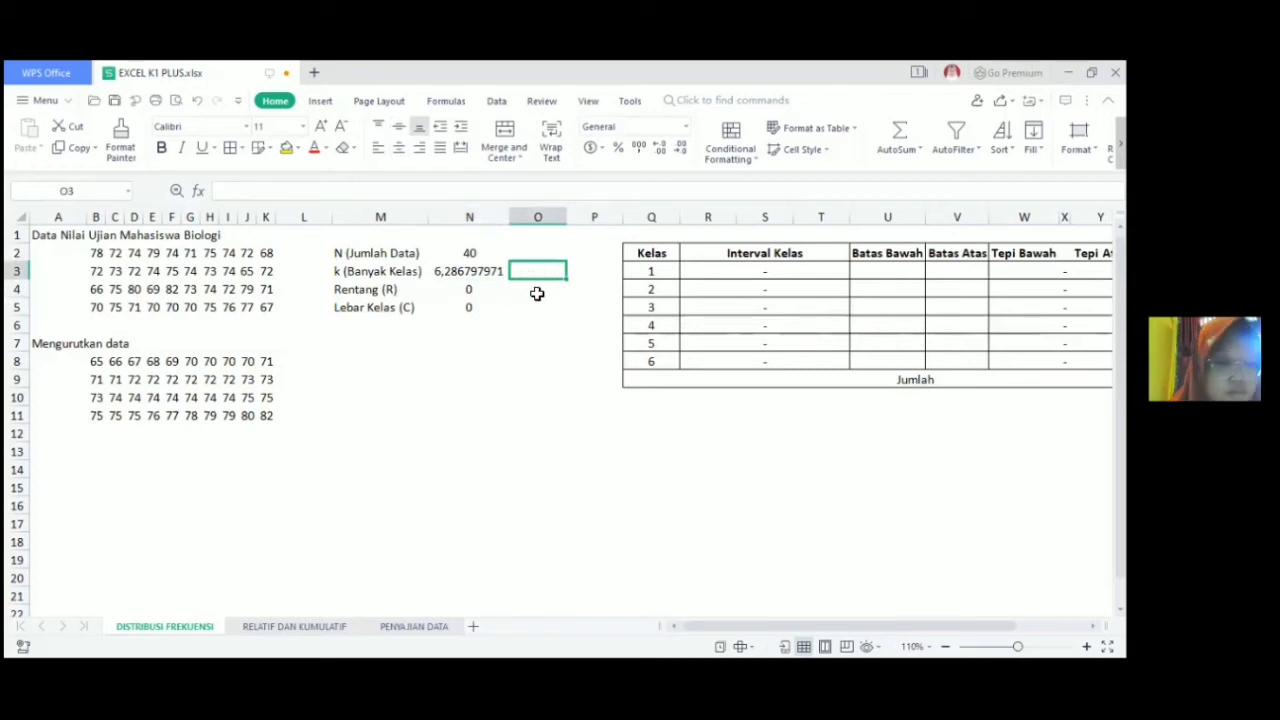
type("=")
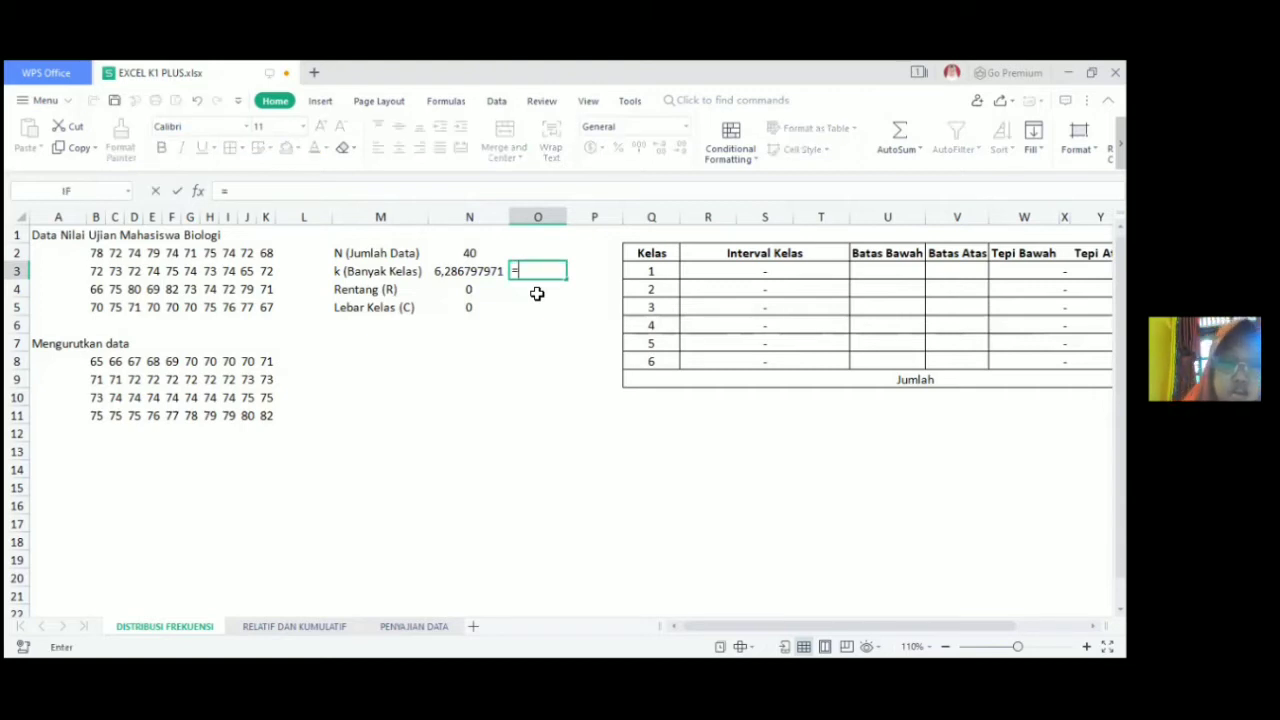
type("r")
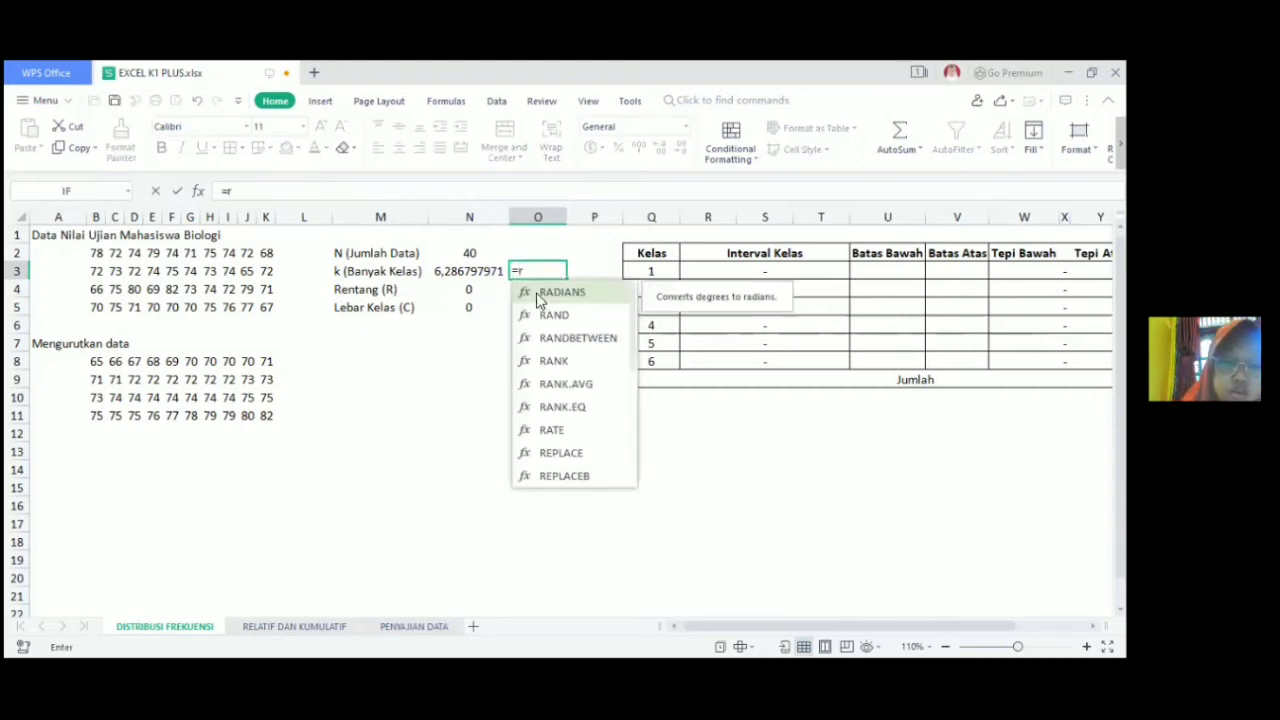
type("ound")
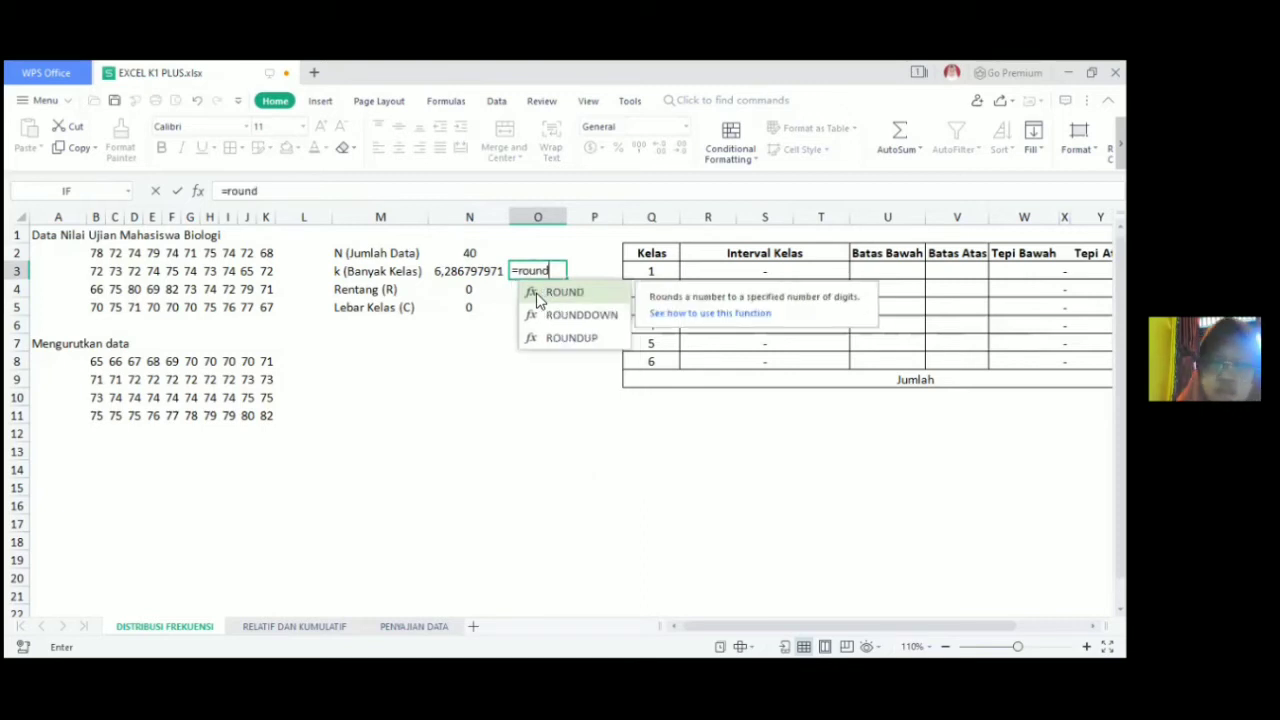
type("(")
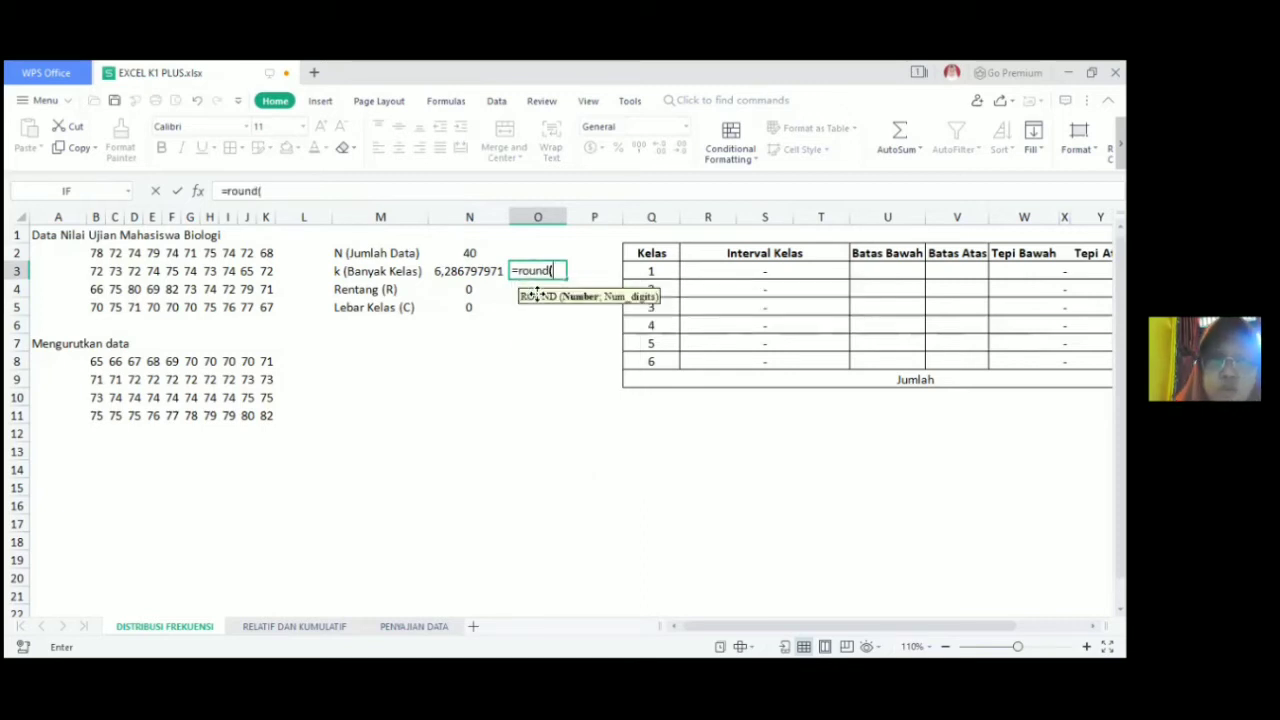
left_click(478, 271)
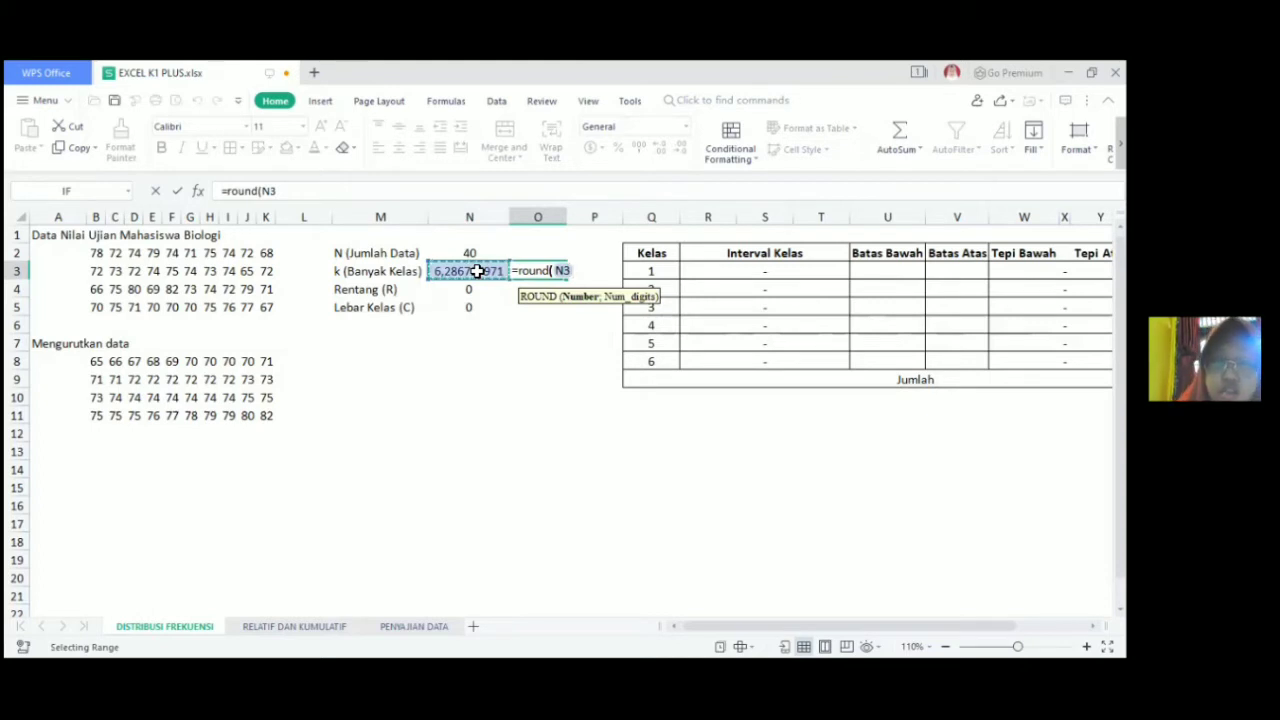
type(";")
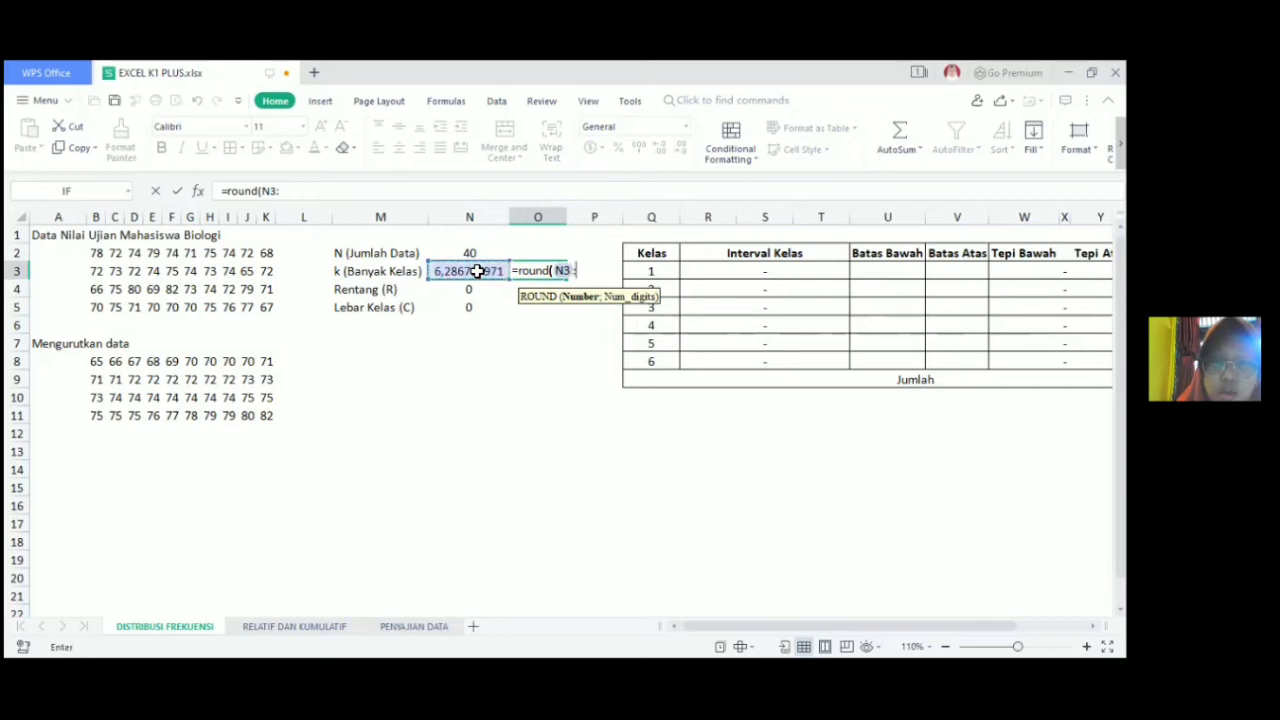
type(";")
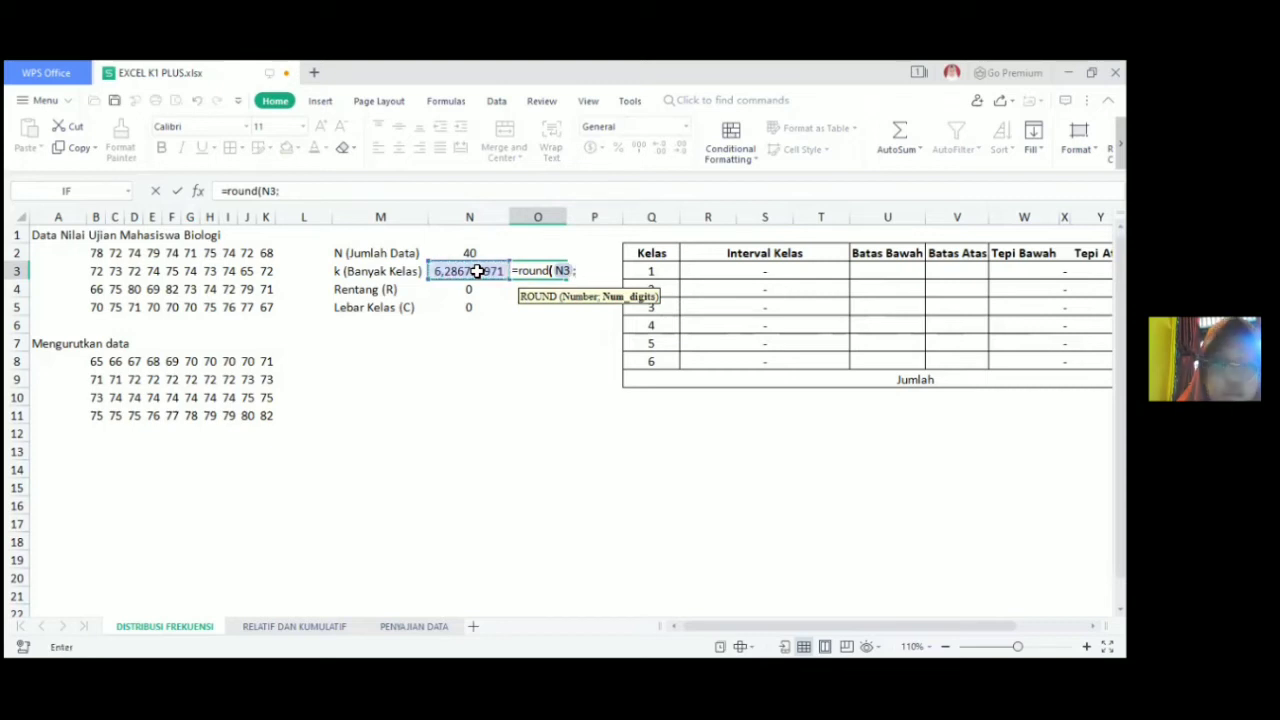
type("0")
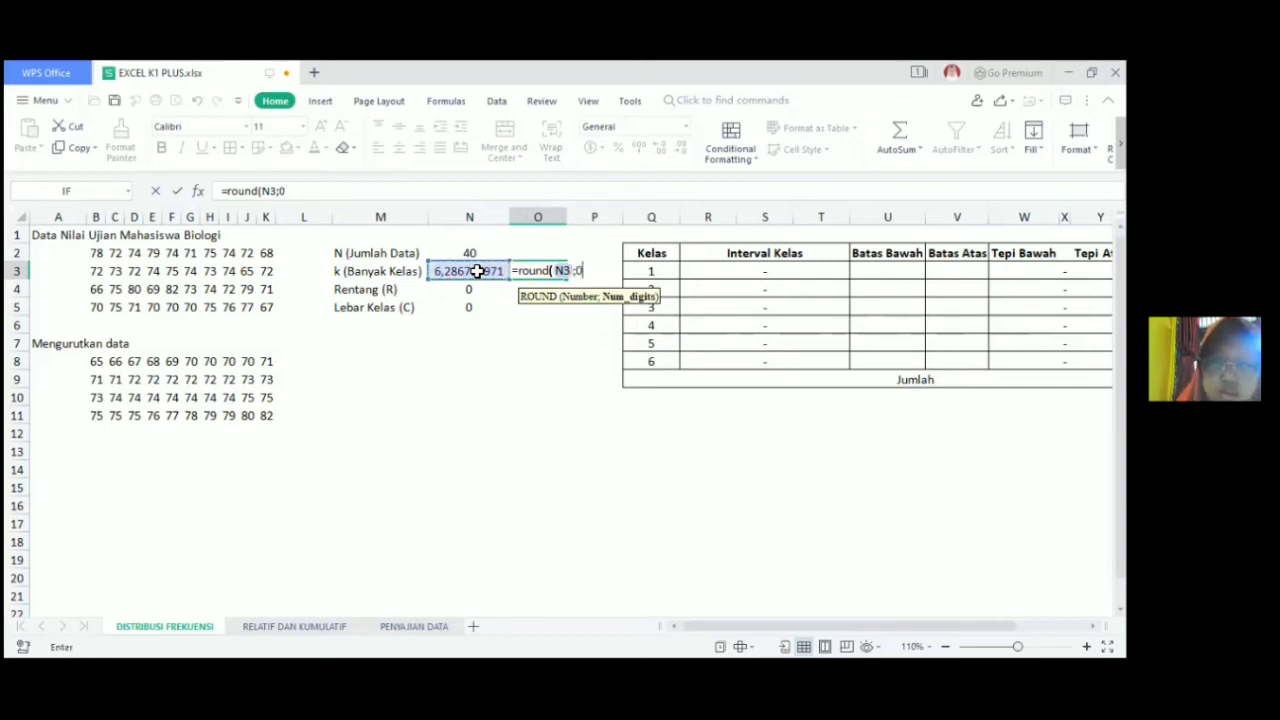
type(")")
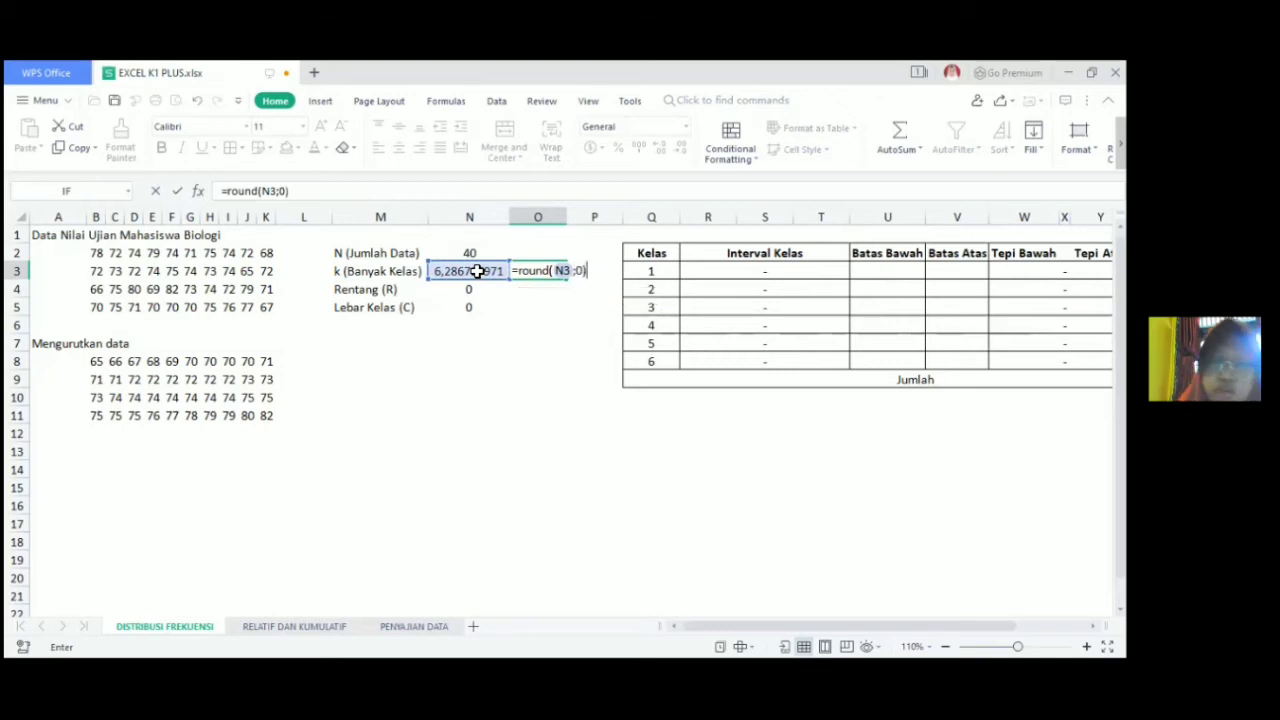
key("Return")
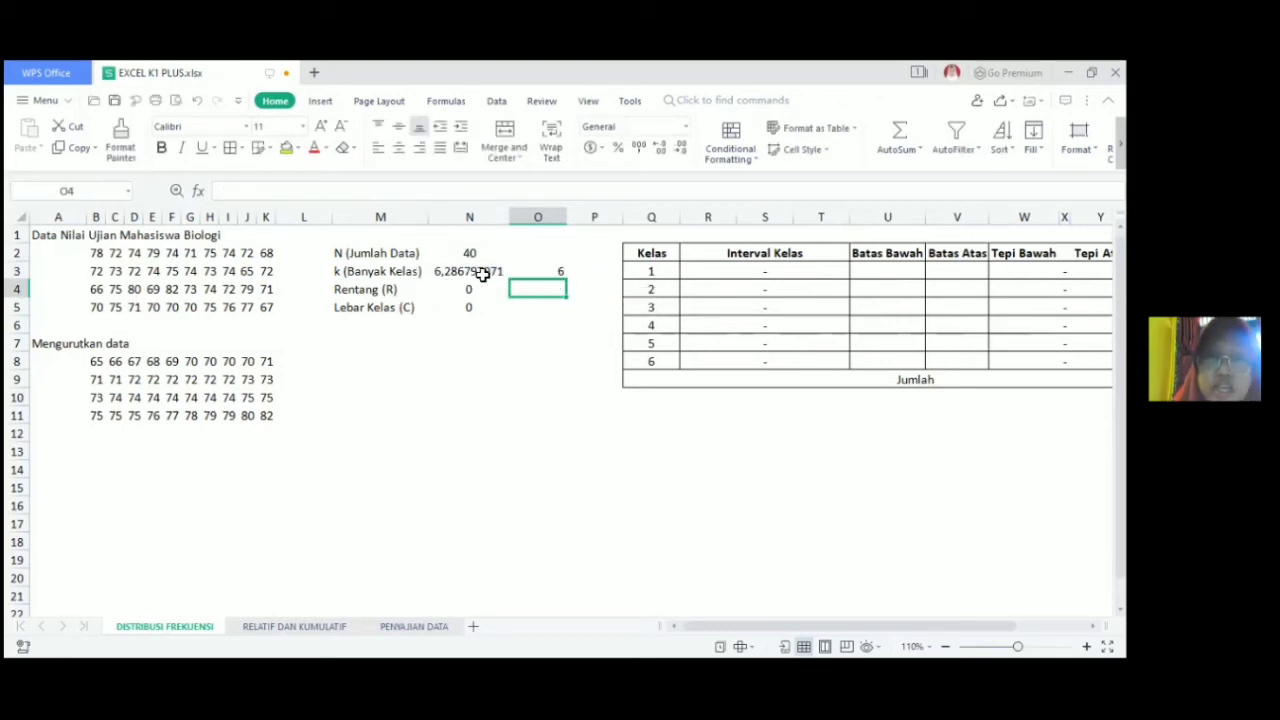
left_click(553, 274)
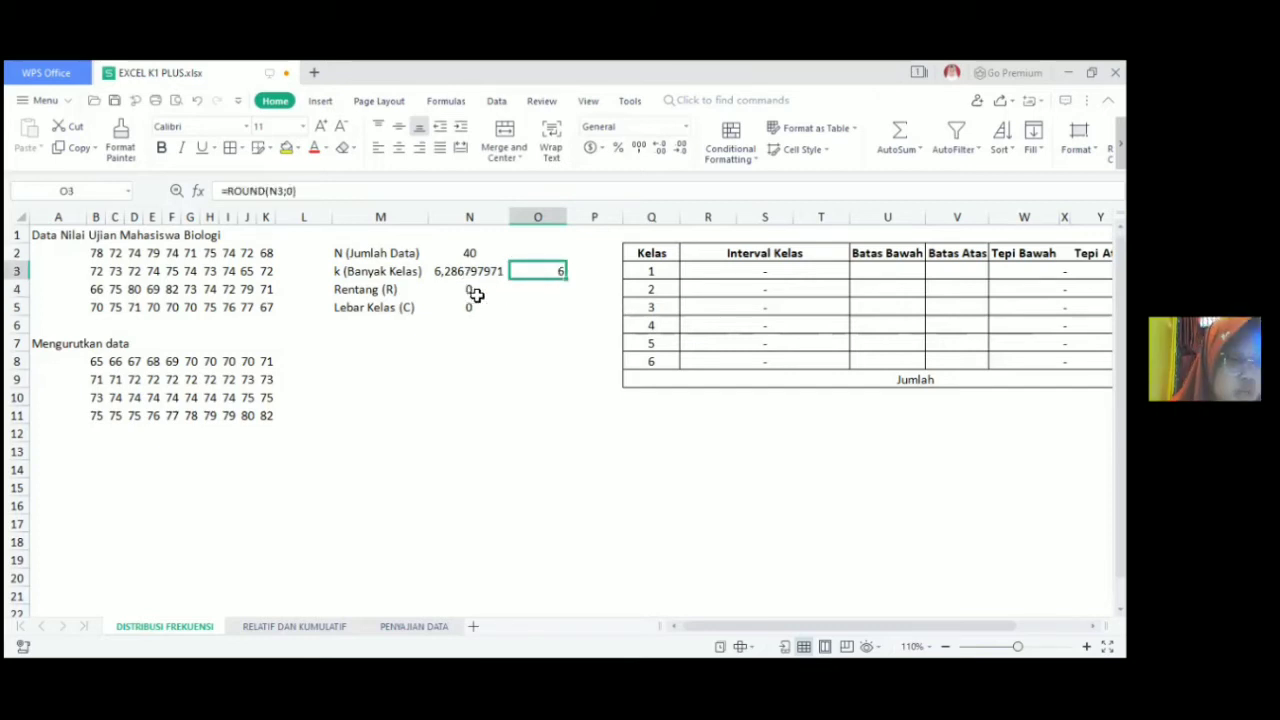
Step: Calculate Rentang (R) in N4 by replacing its placeholder with the formula =max(data)-min(data)
left_click(470, 288)
double_click(498, 291)
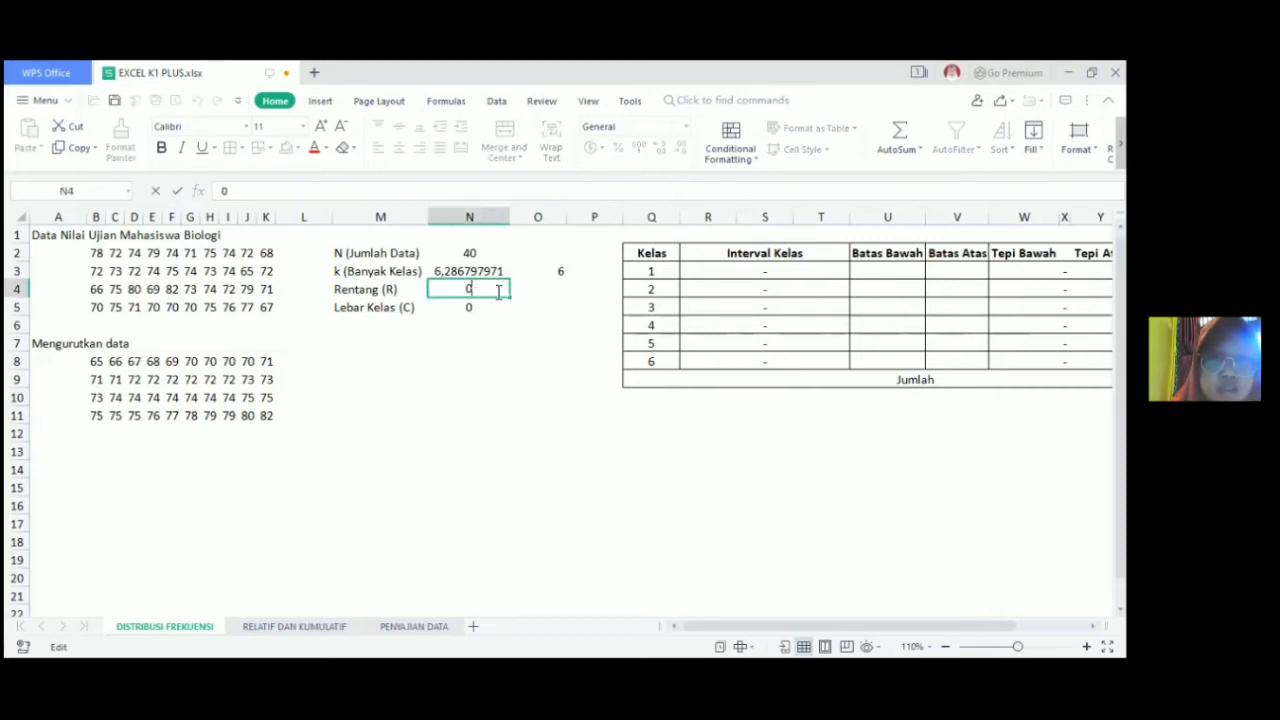
key("BackSpace")
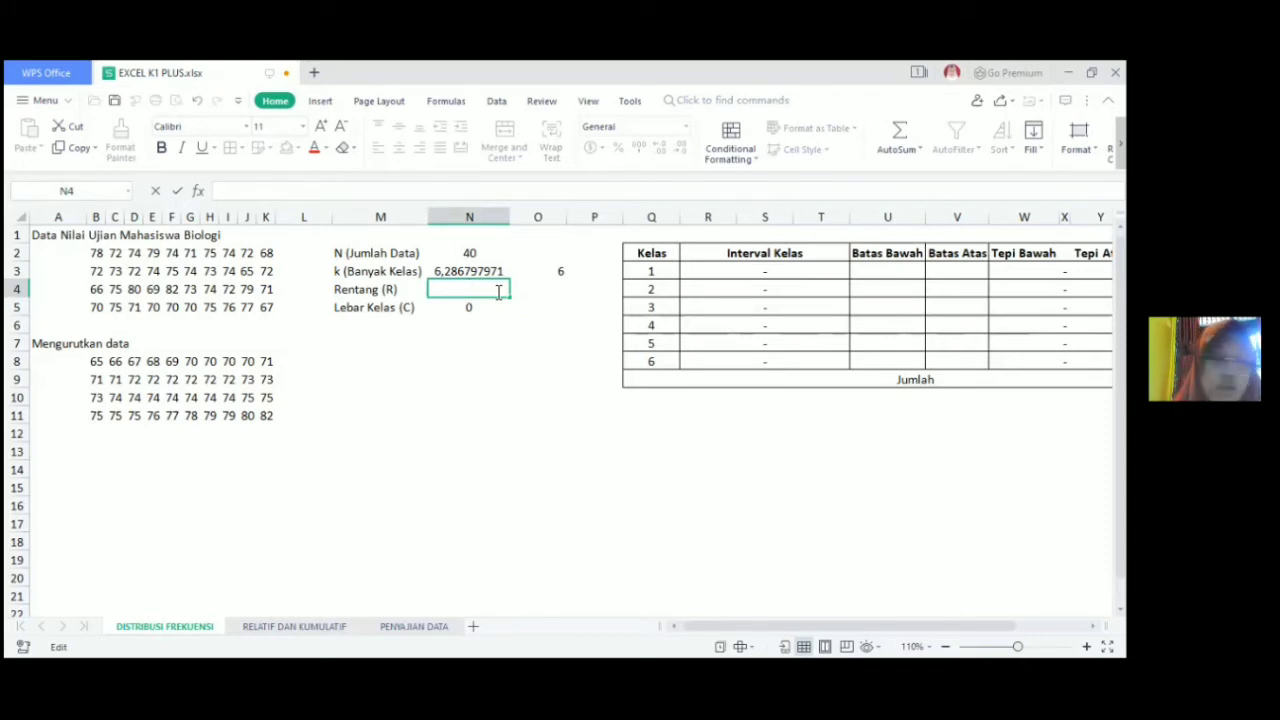
type("=")
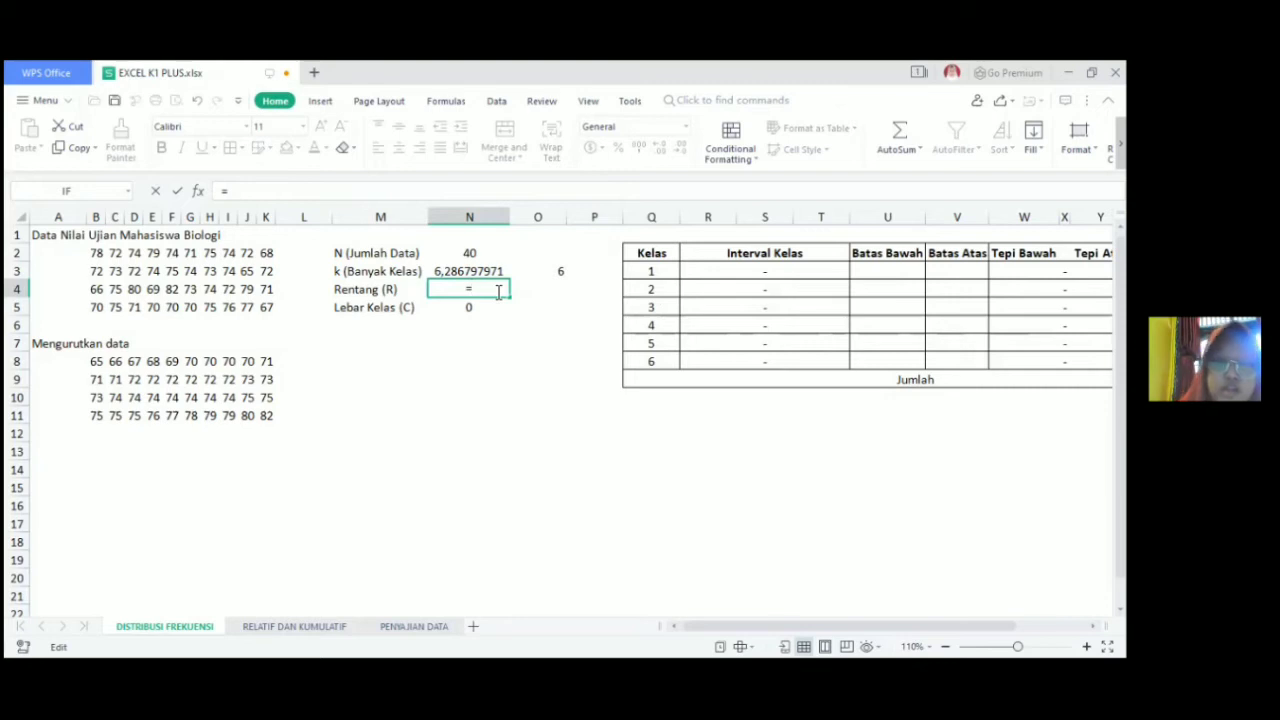
type("m")
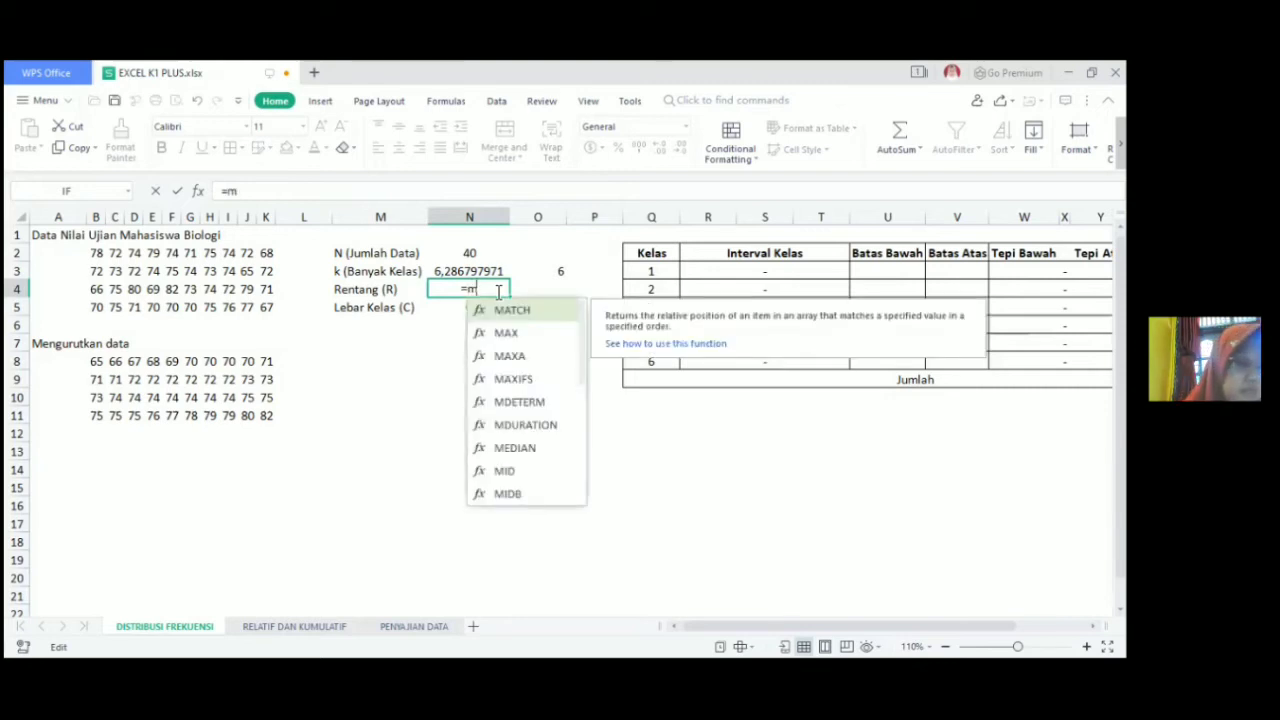
type("ax")
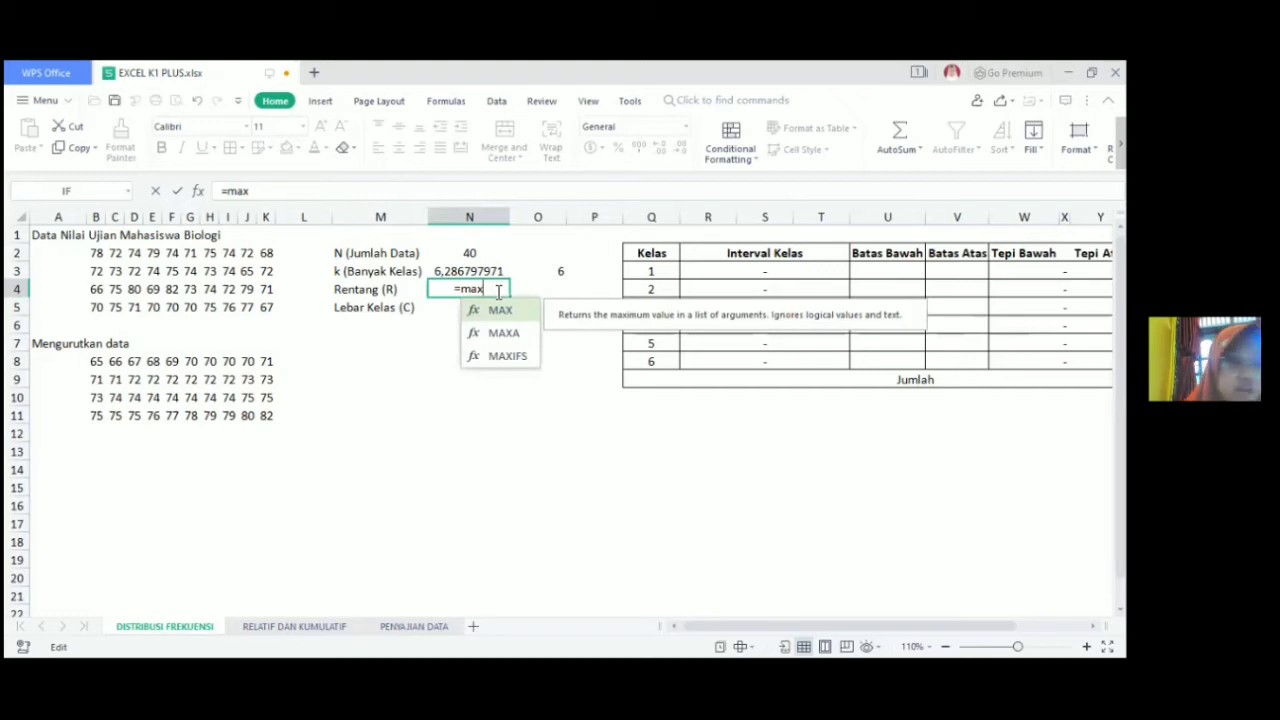
type("(")
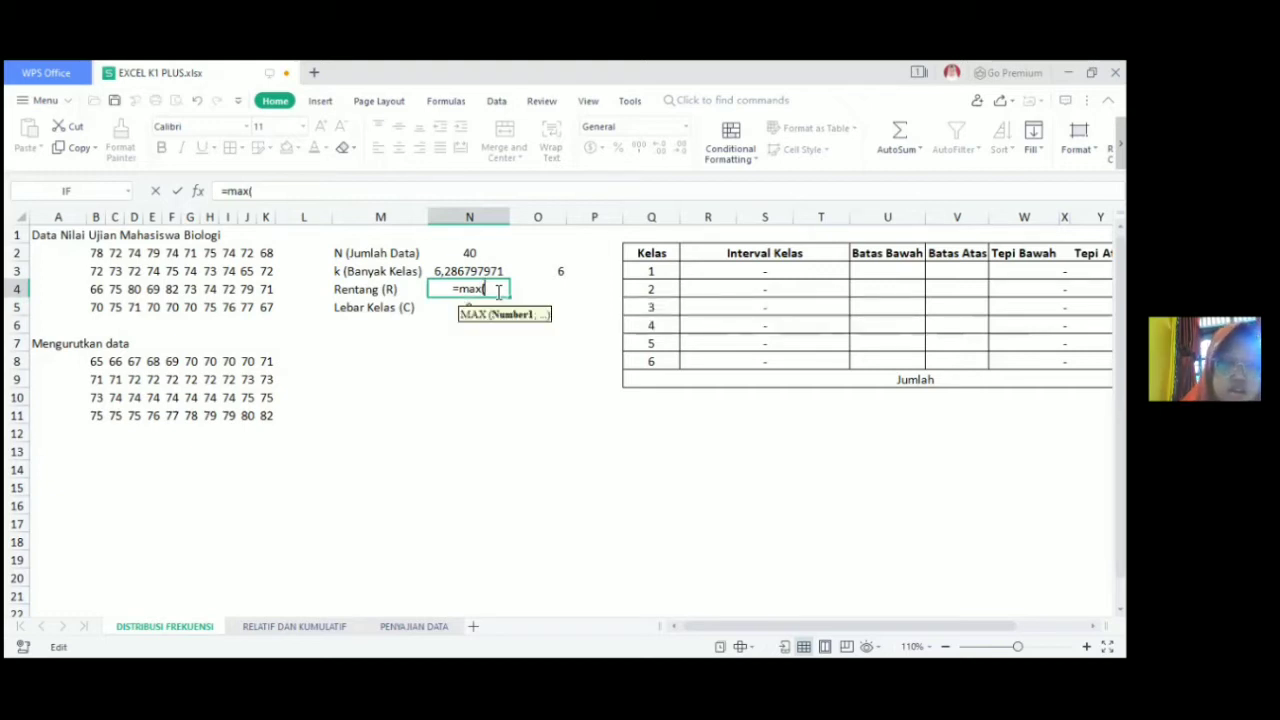
type("dat")
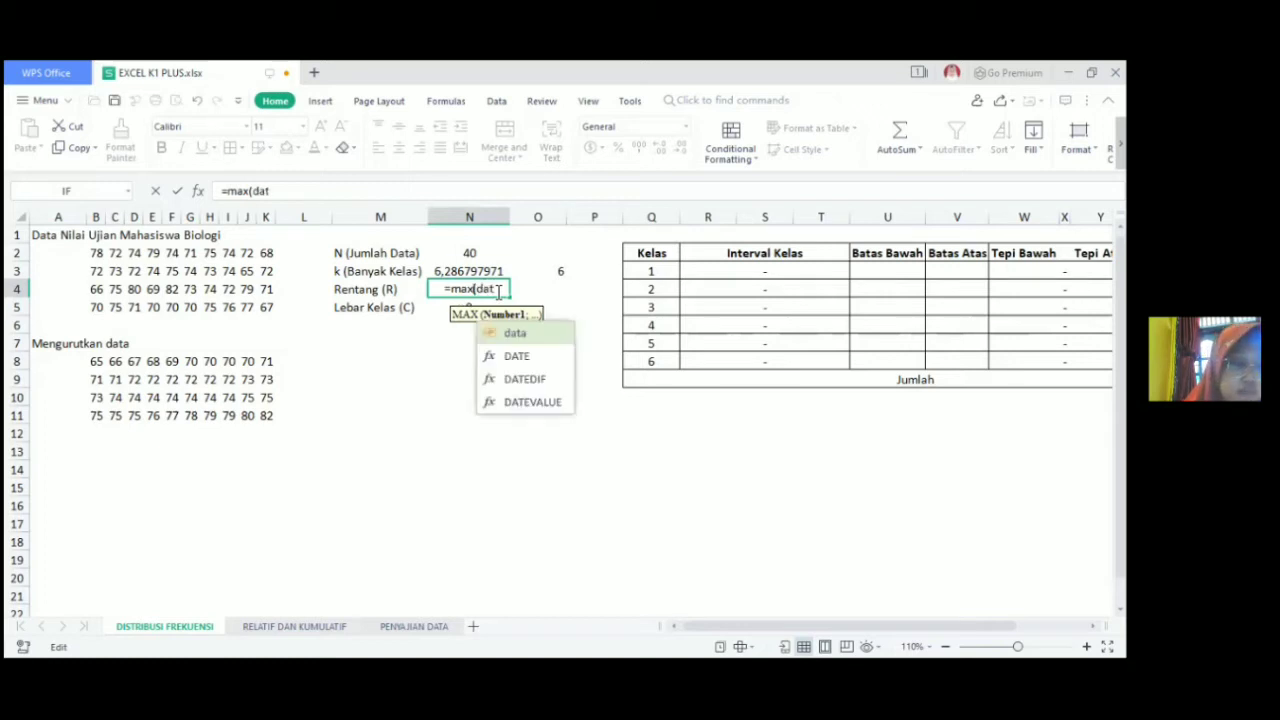
type("a)-")
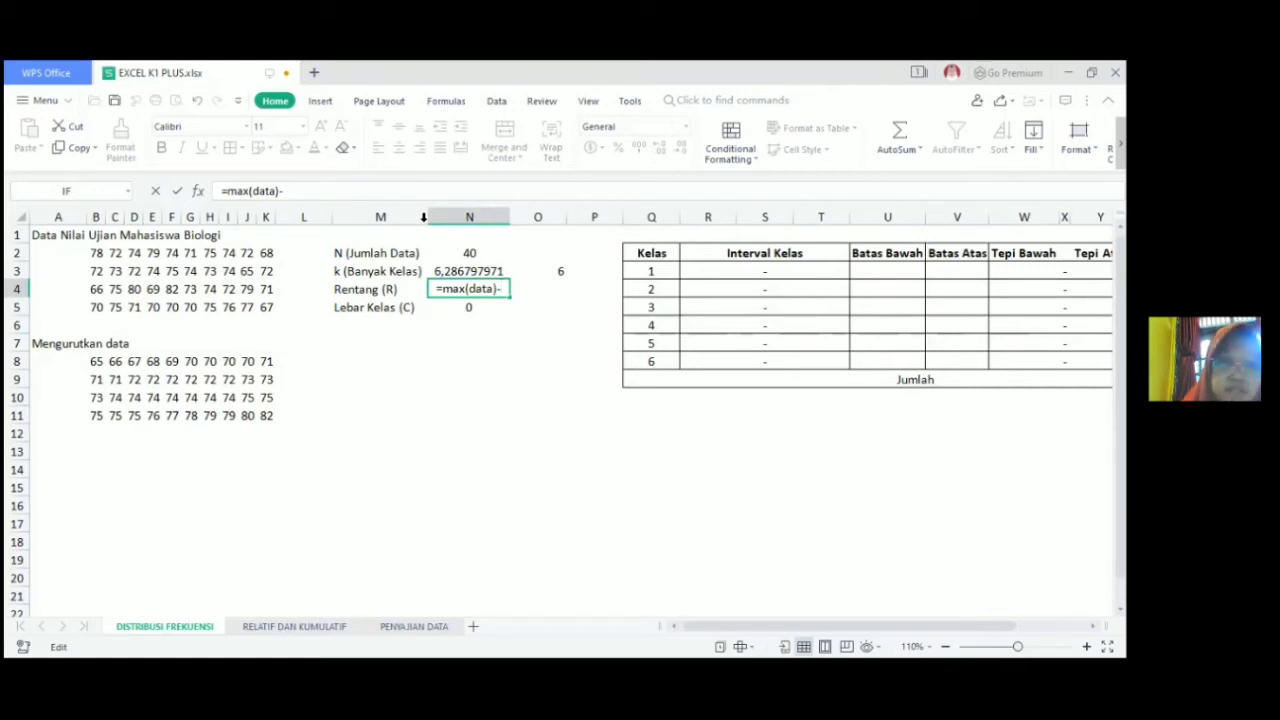
type("min(")
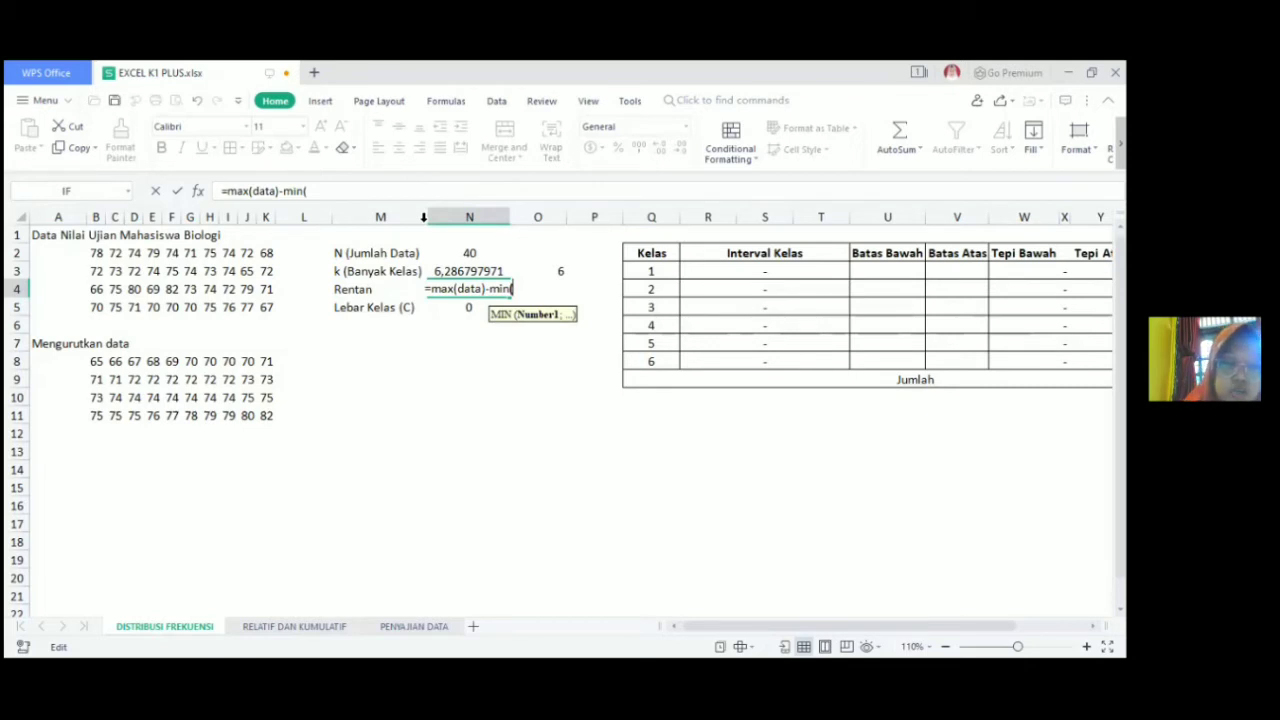
type("data)")
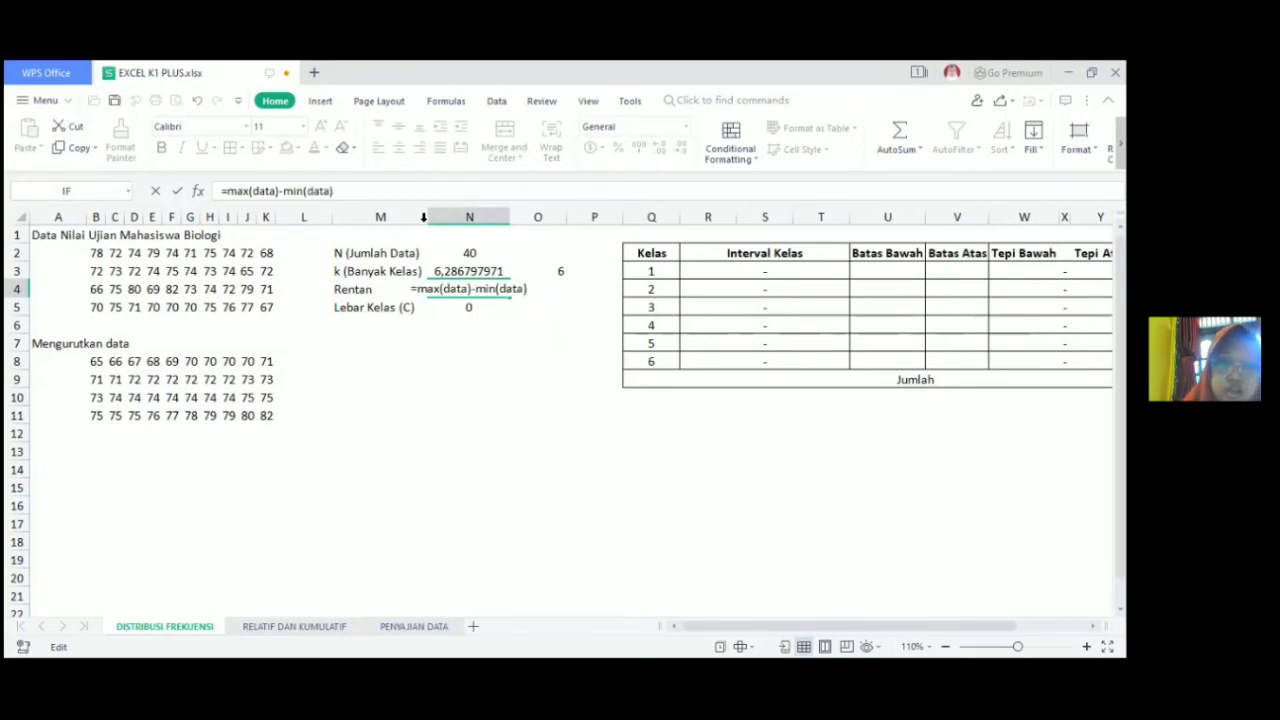
key("Return")
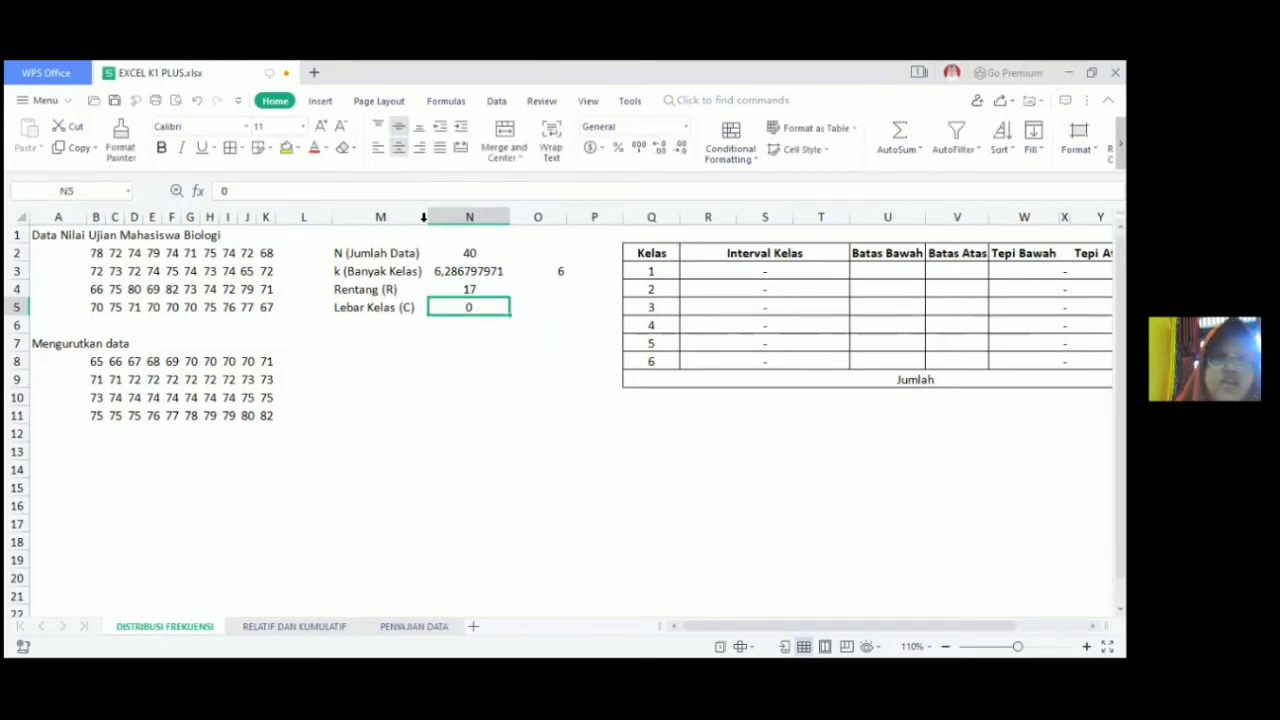
Step: Calculate Lebar Kelas (C) in N5 by replacing its placeholder with the formula =N4/O3
double_click(489, 309)
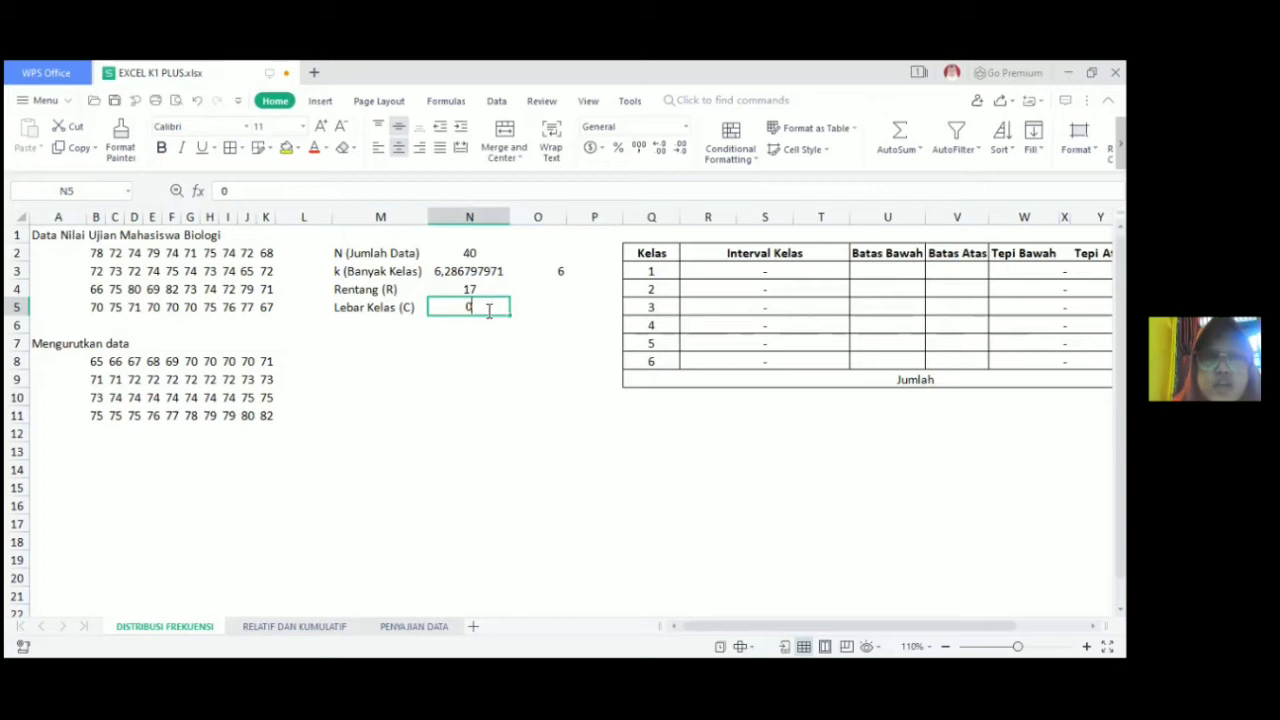
key("BackSpace")
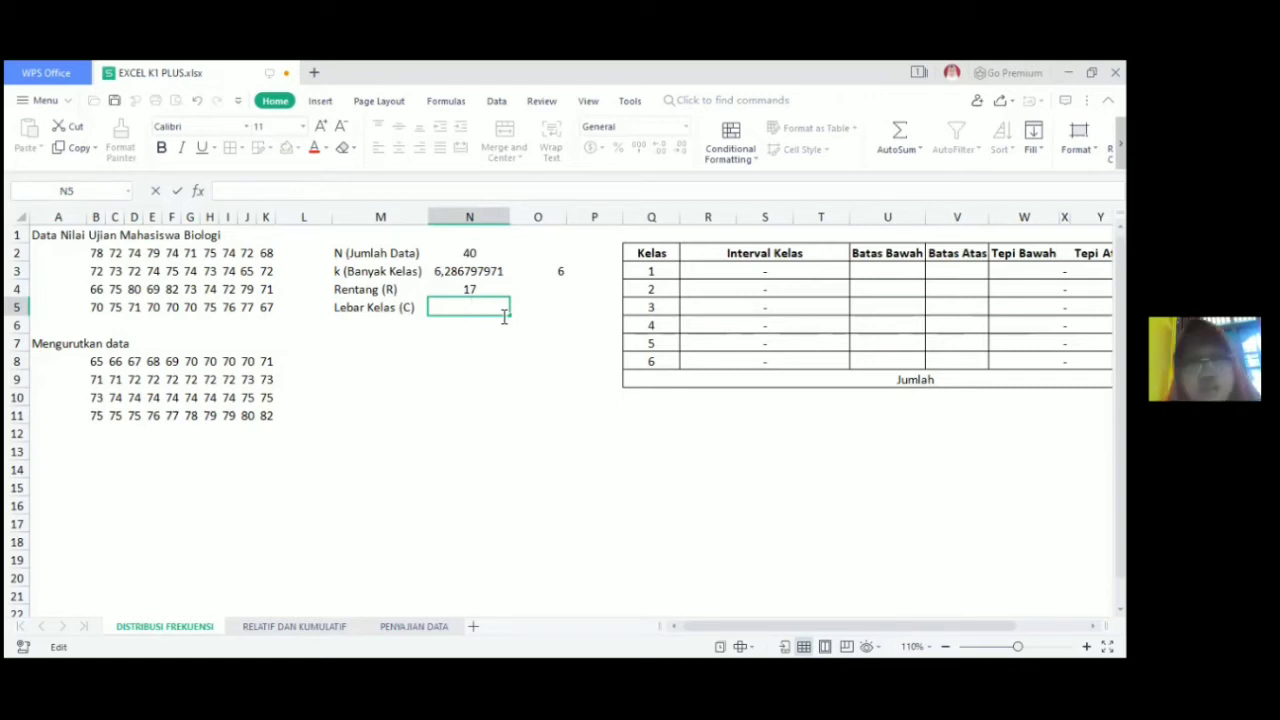
type("=")
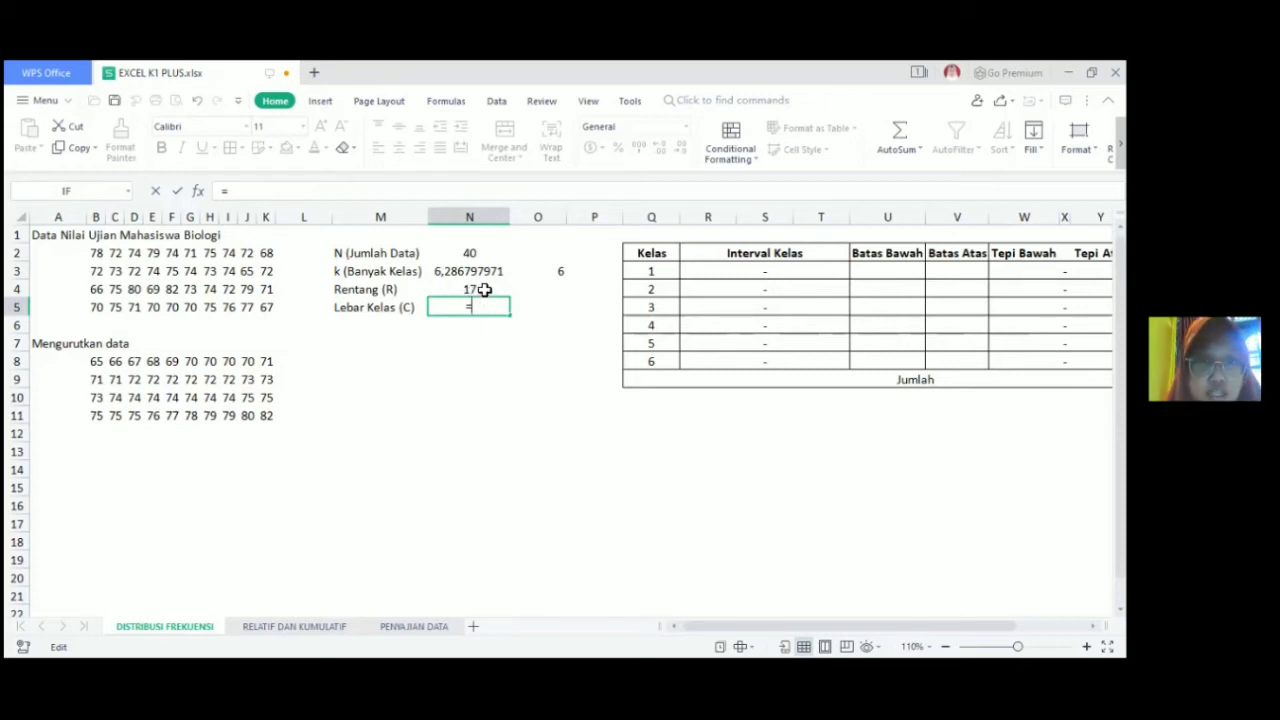
left_click(484, 289)
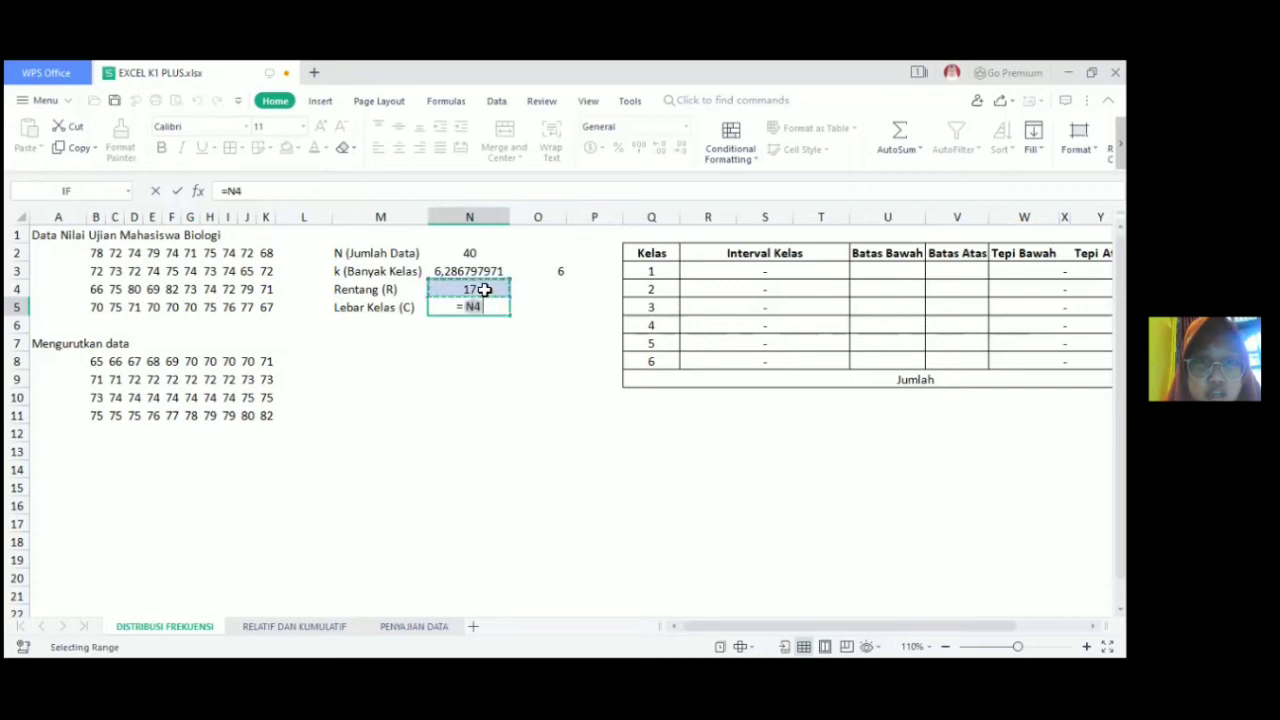
type("/")
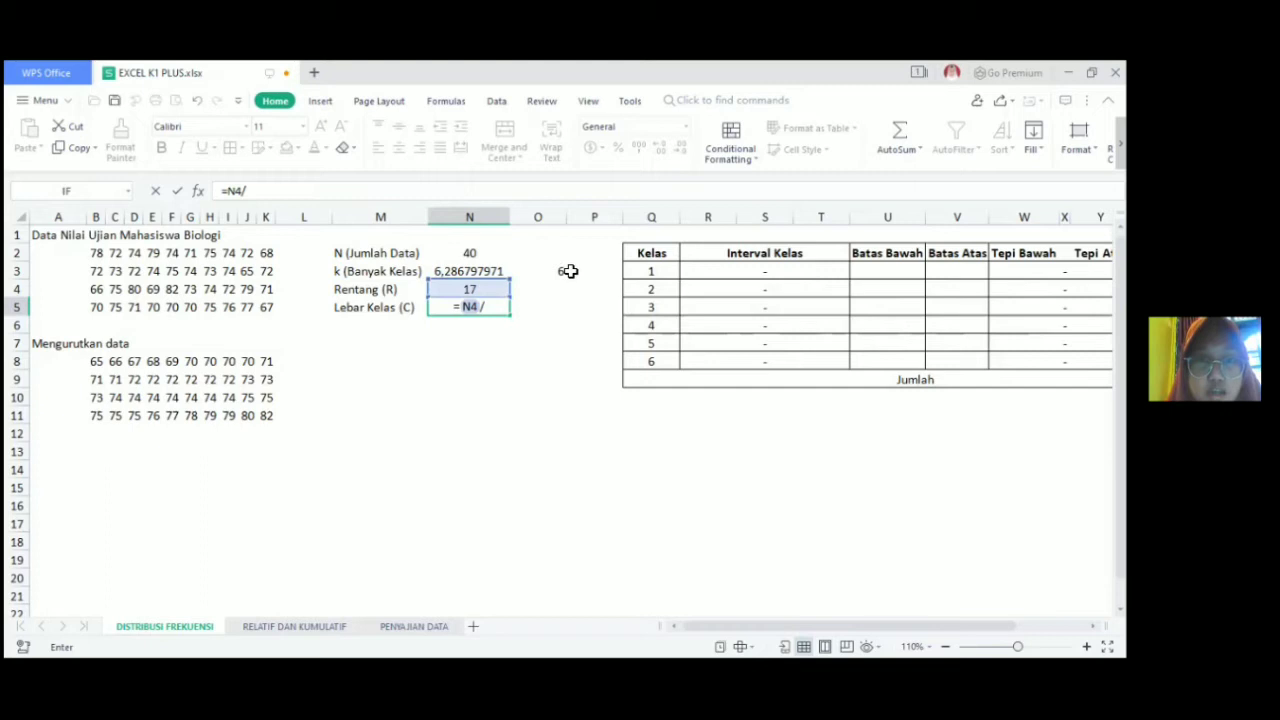
left_click(568, 271)
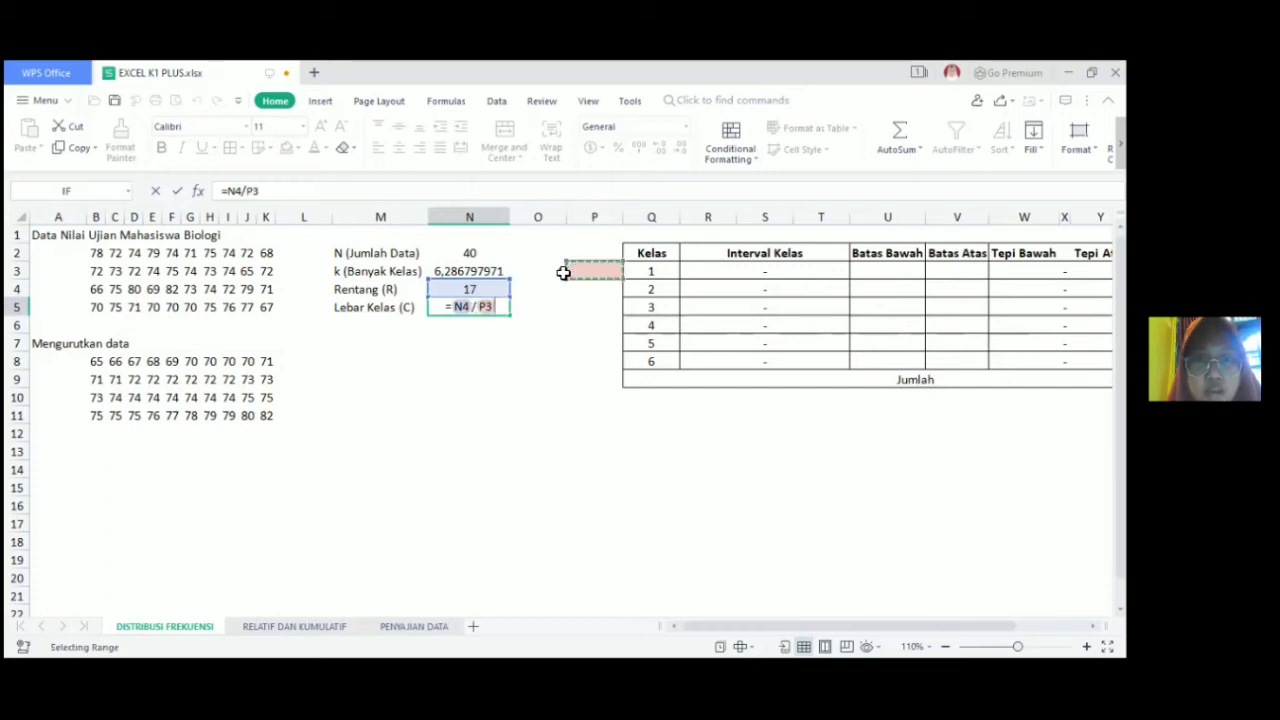
left_click(562, 271)
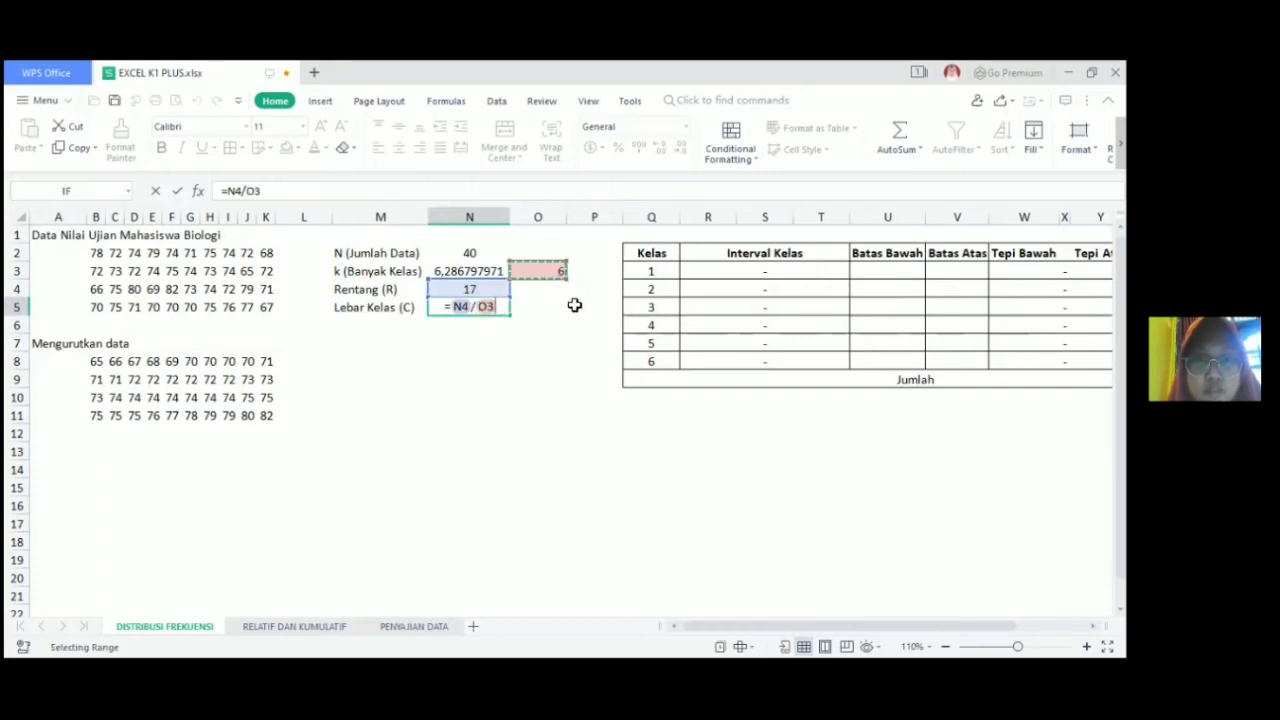
key("Return")
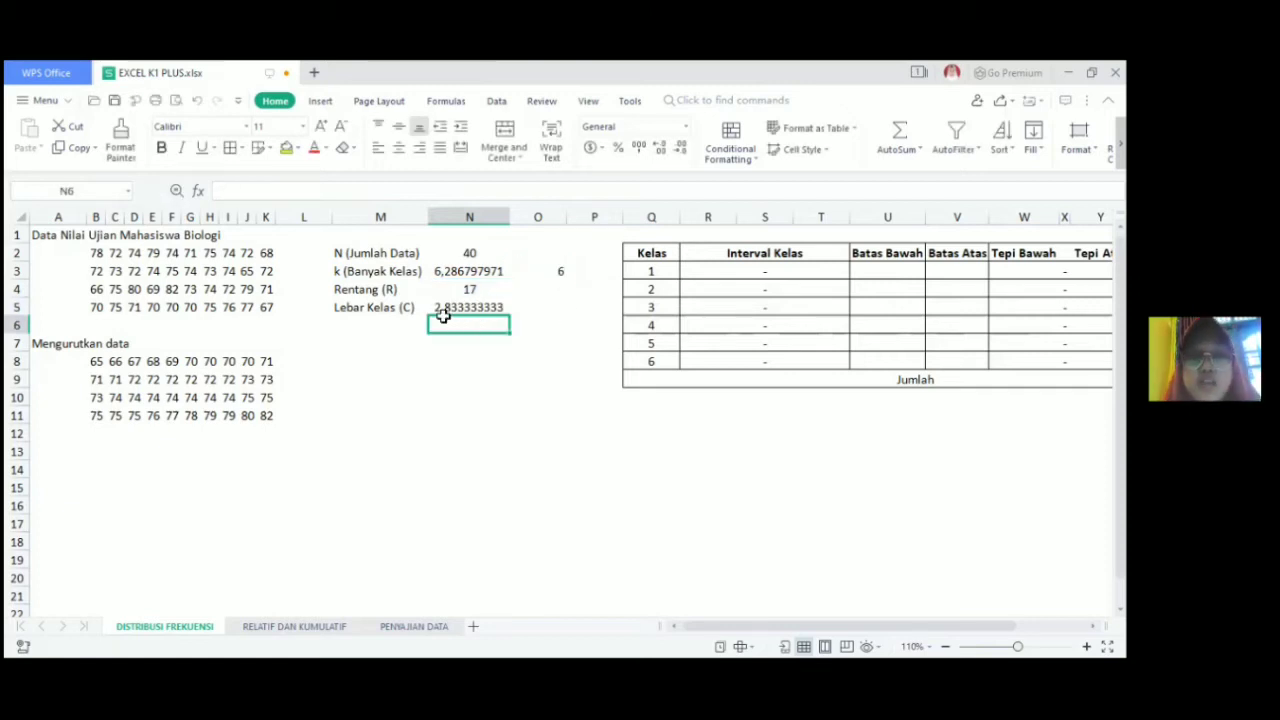
Step: Round the class width to a whole number in O5 with =round(N5;0) and reselect the cell to check it
left_click(544, 314)
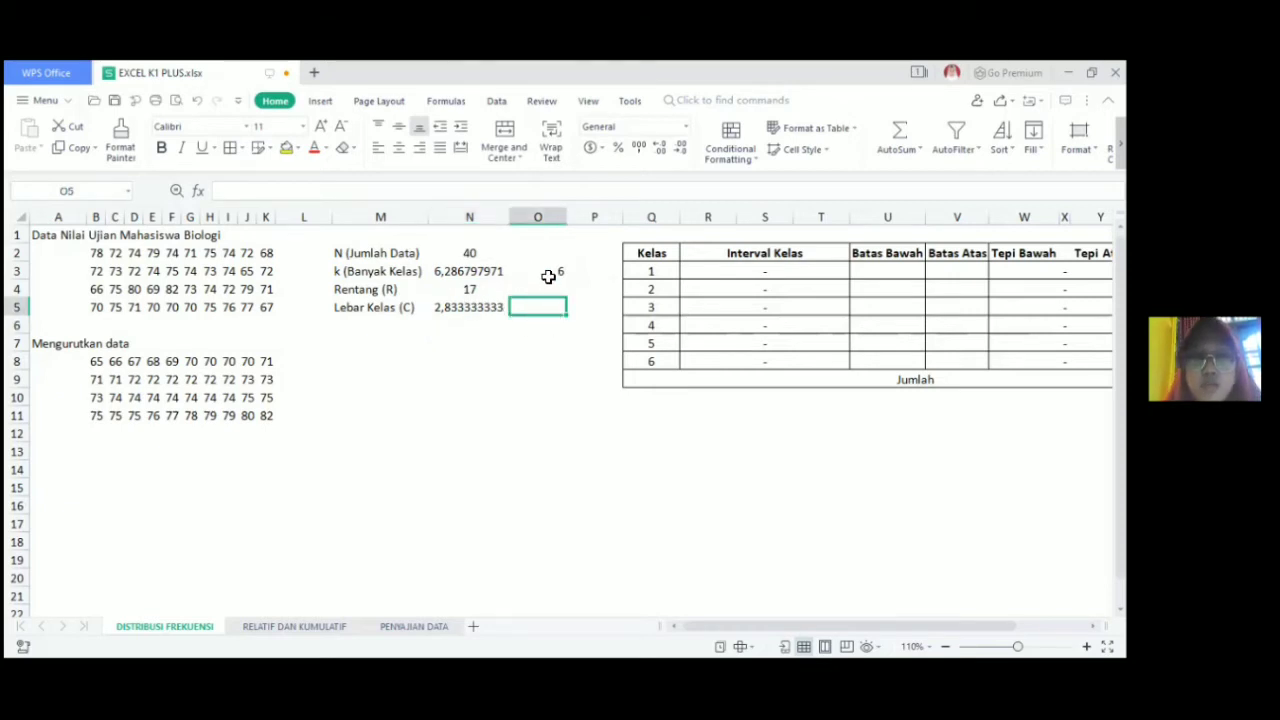
left_click(548, 277)
left_click(546, 305)
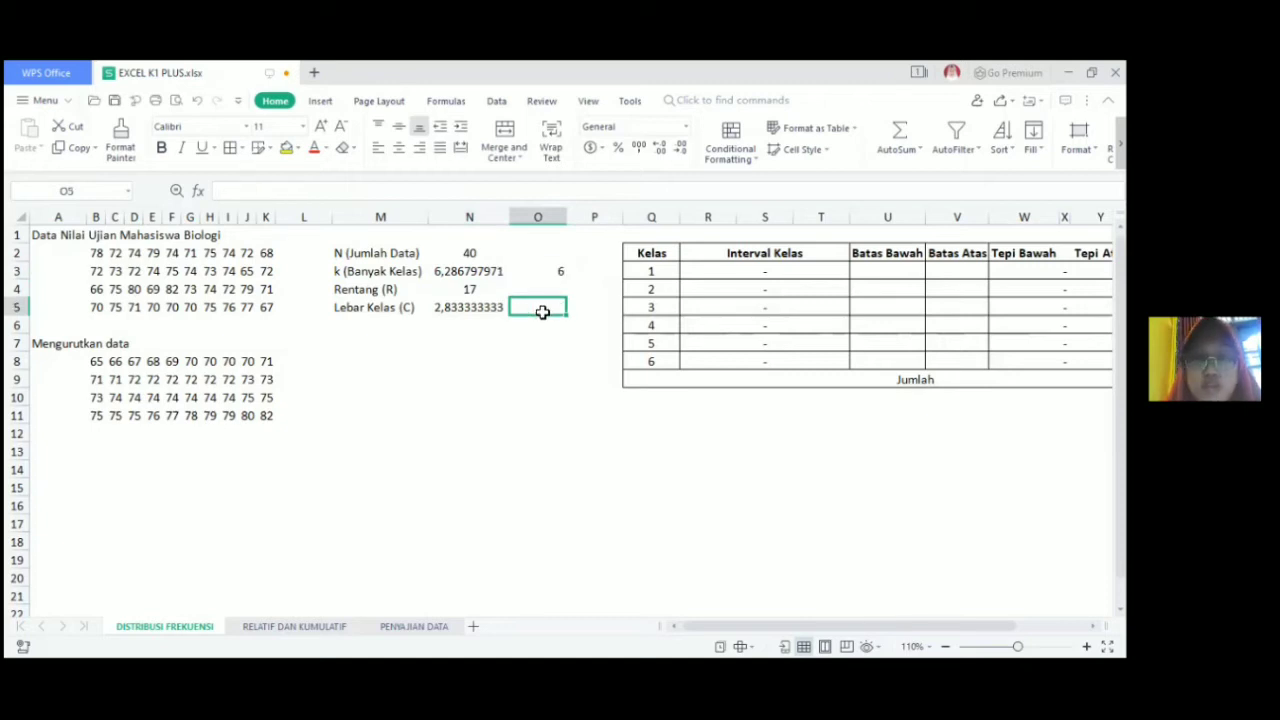
type("=")
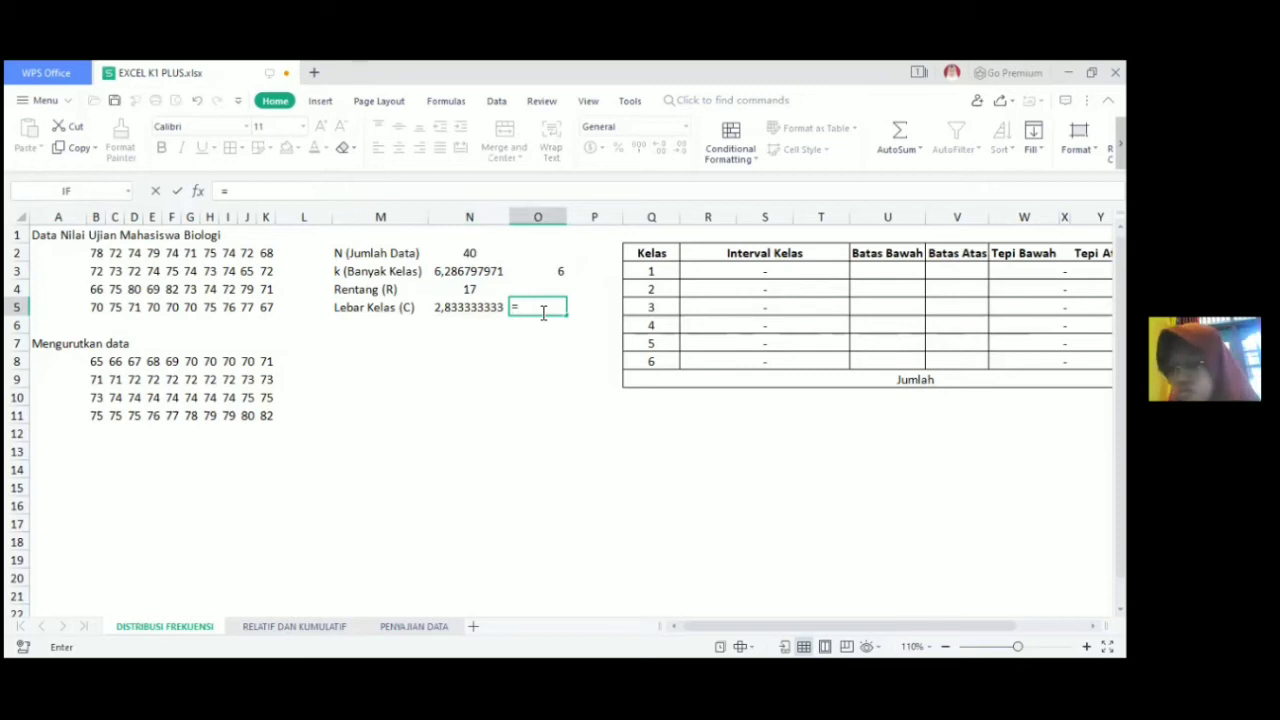
type("r")
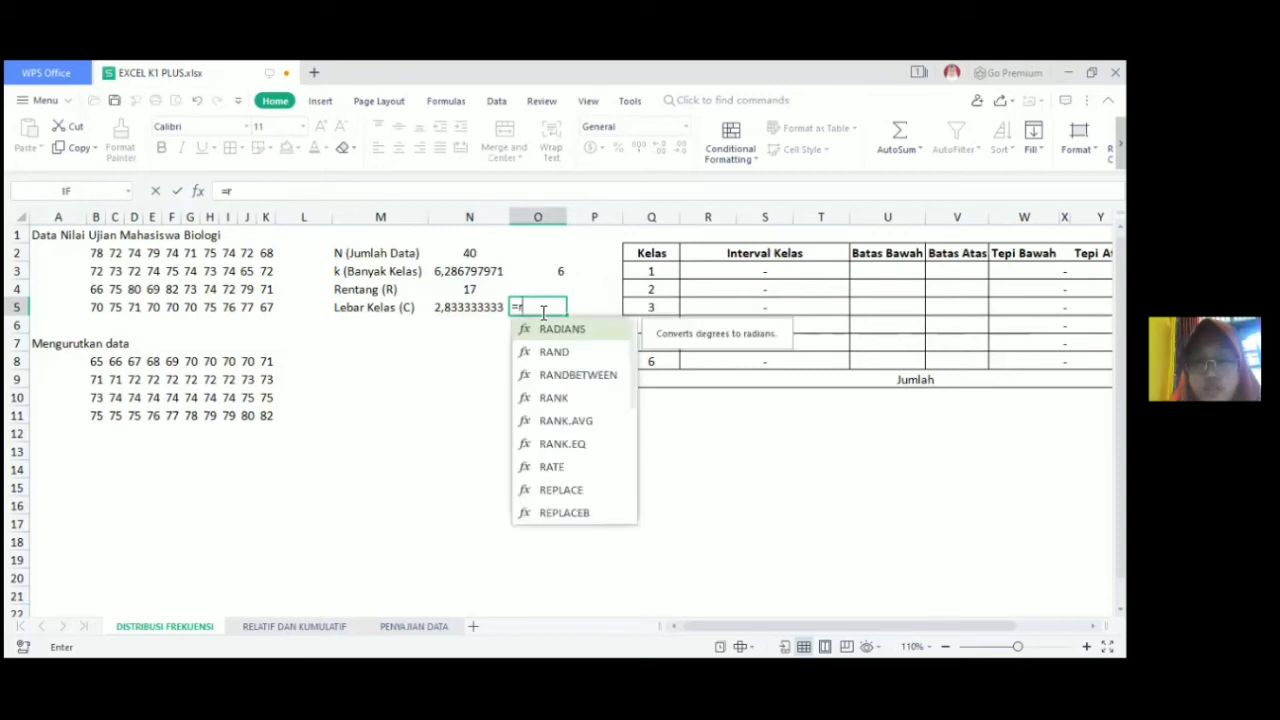
type("ound")
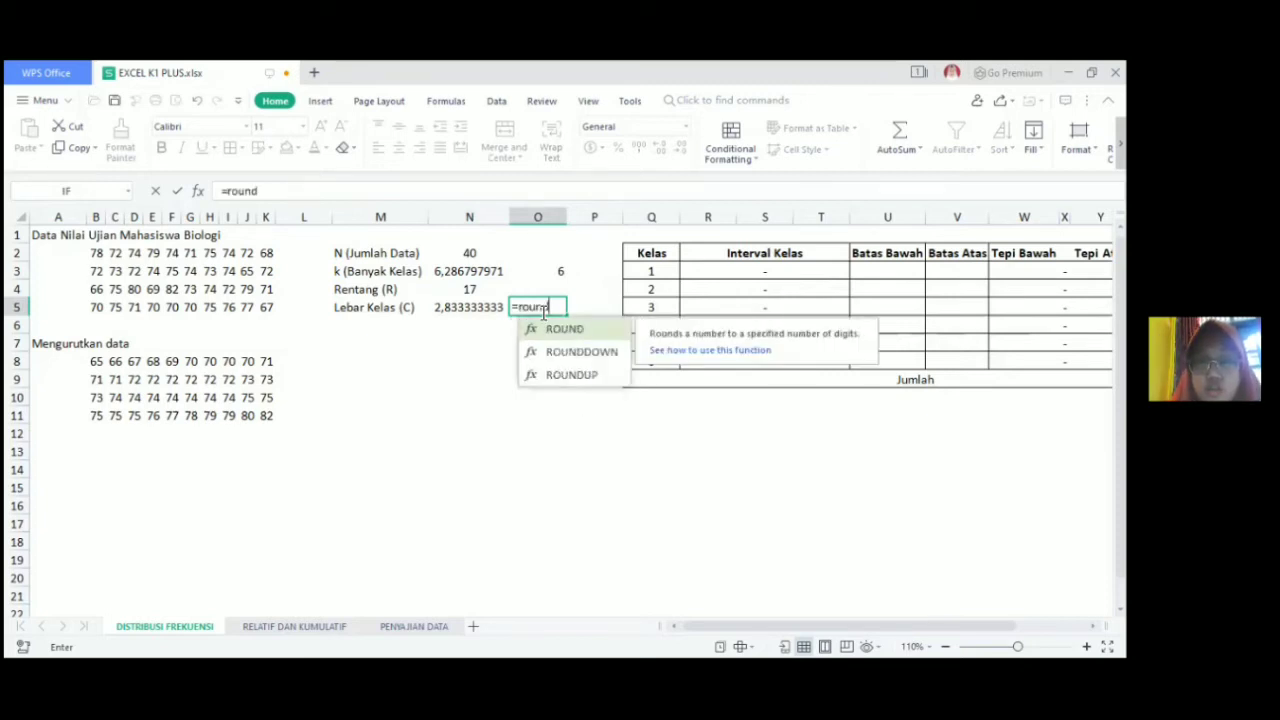
type("(")
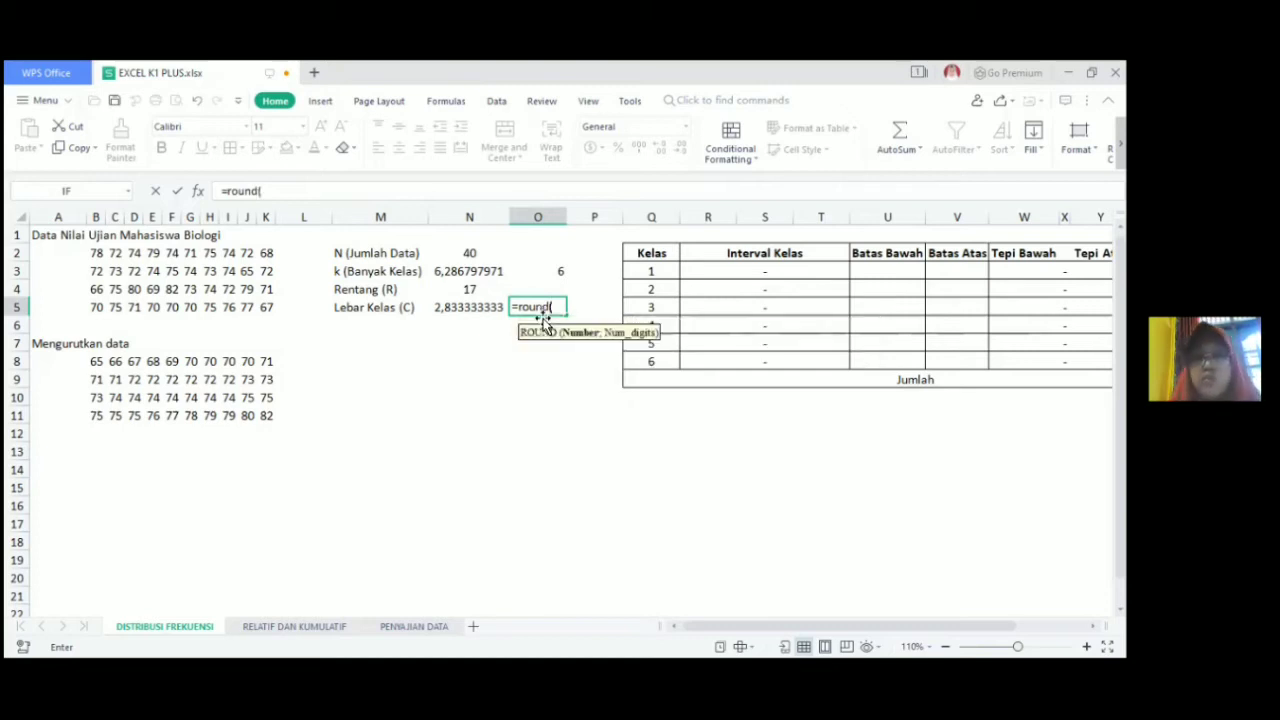
left_click(471, 307)
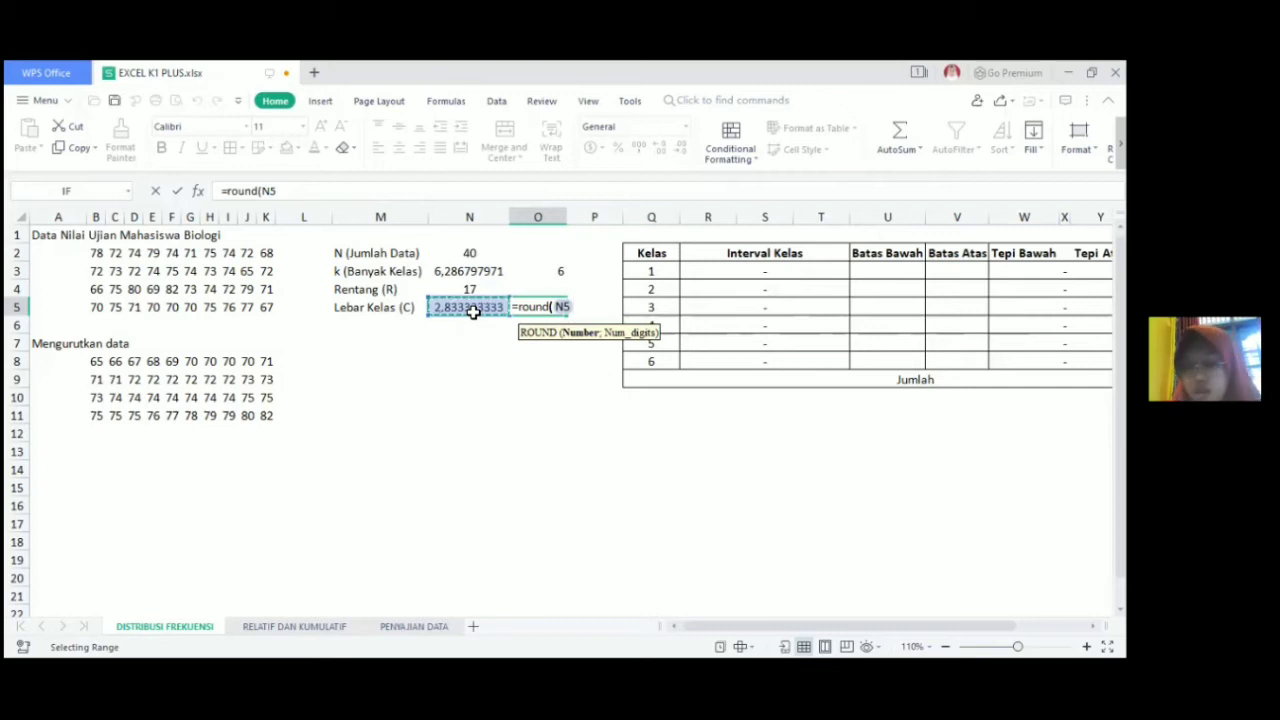
type(";")
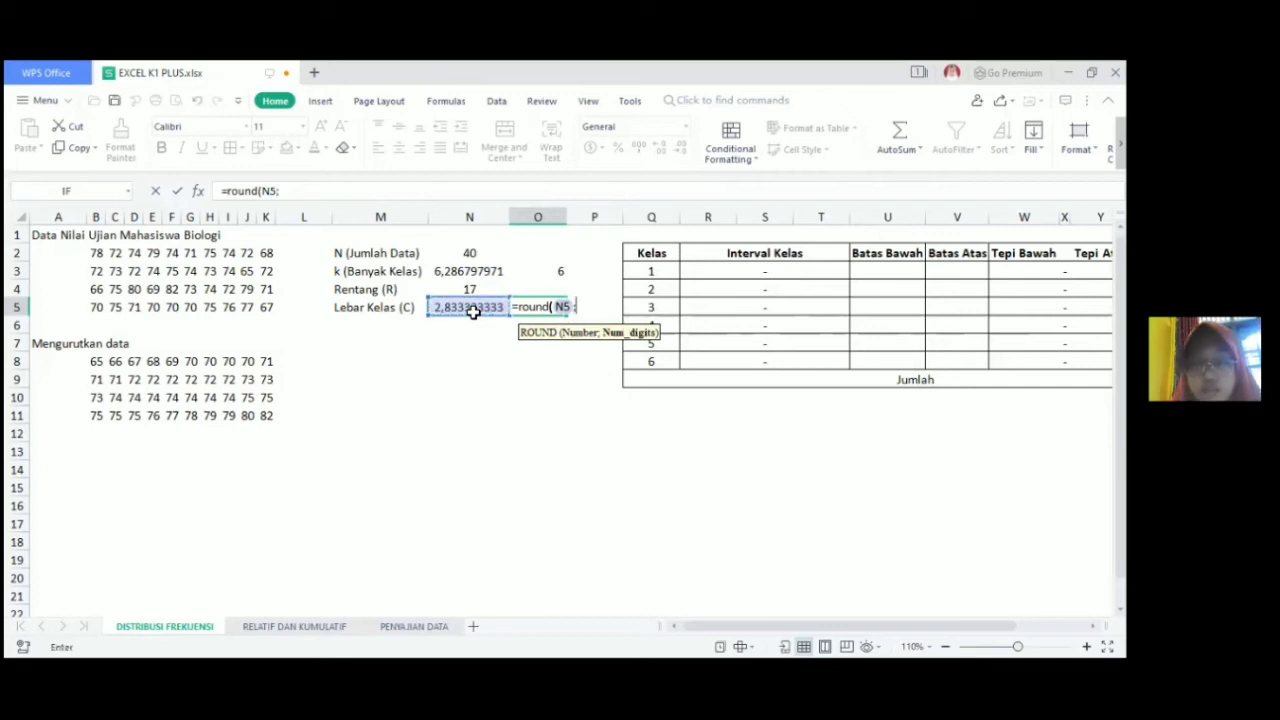
type("0")
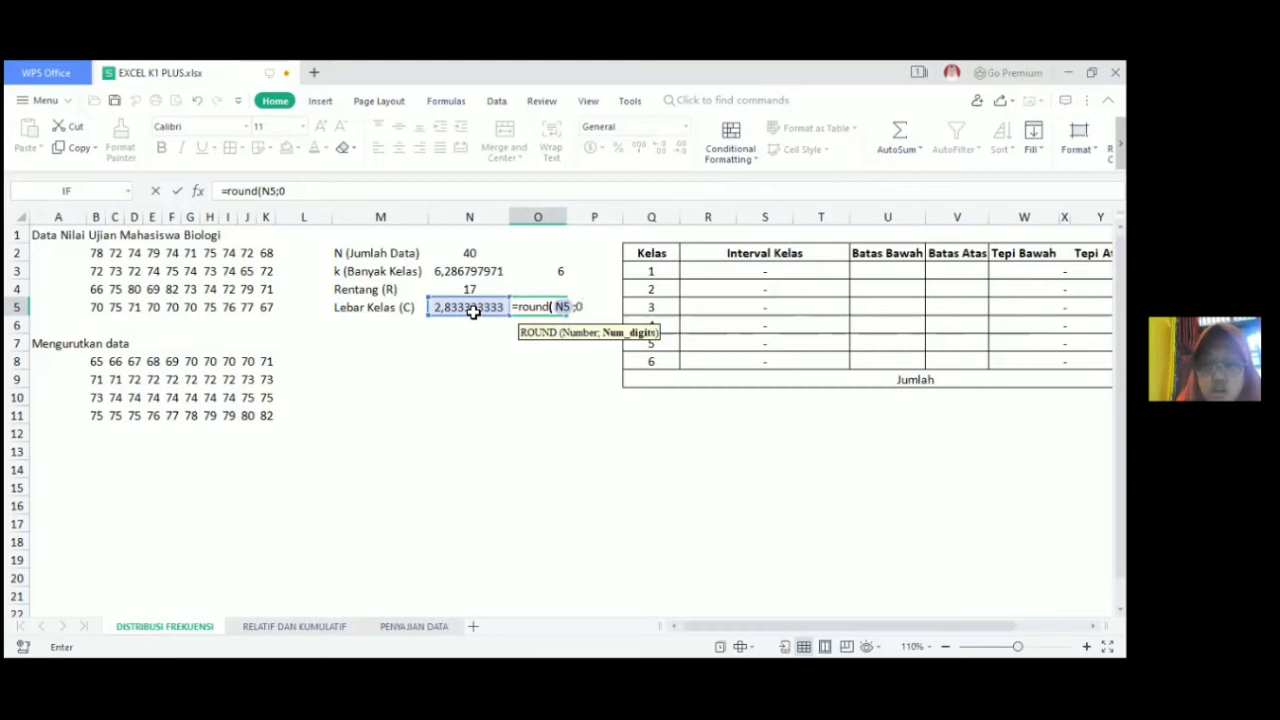
type(")")
key("Return")
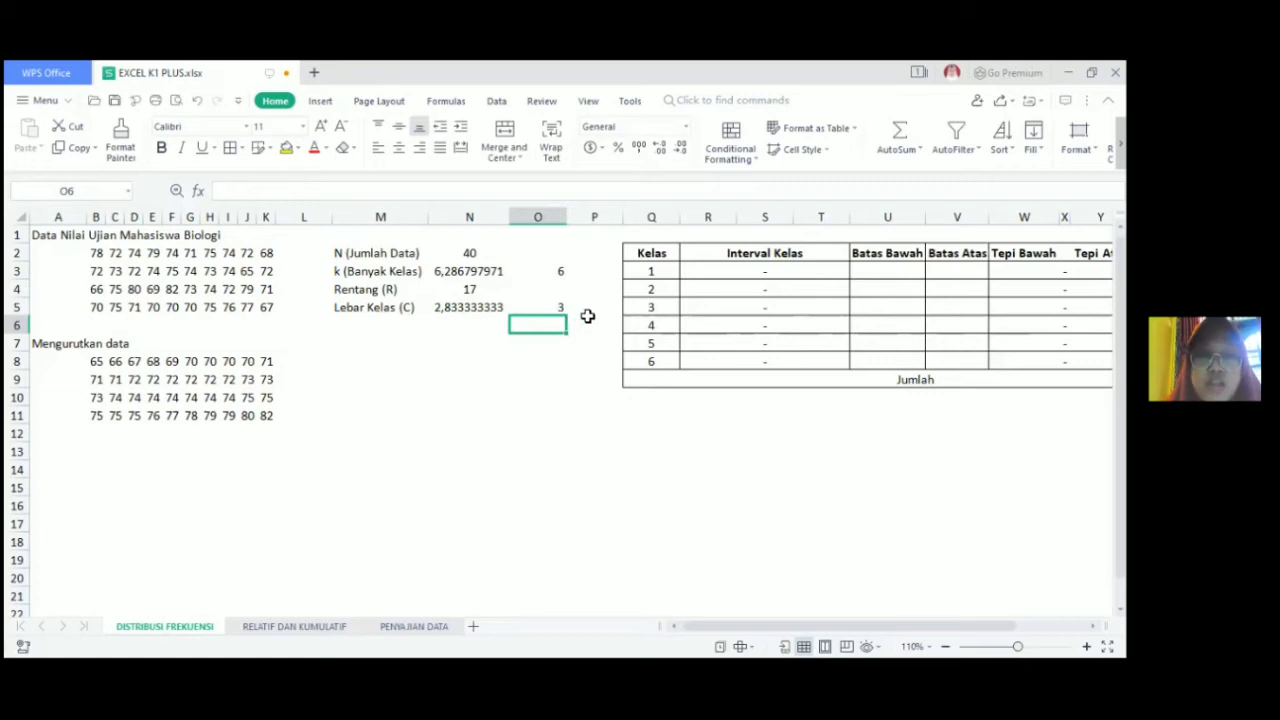
left_click(562, 308)
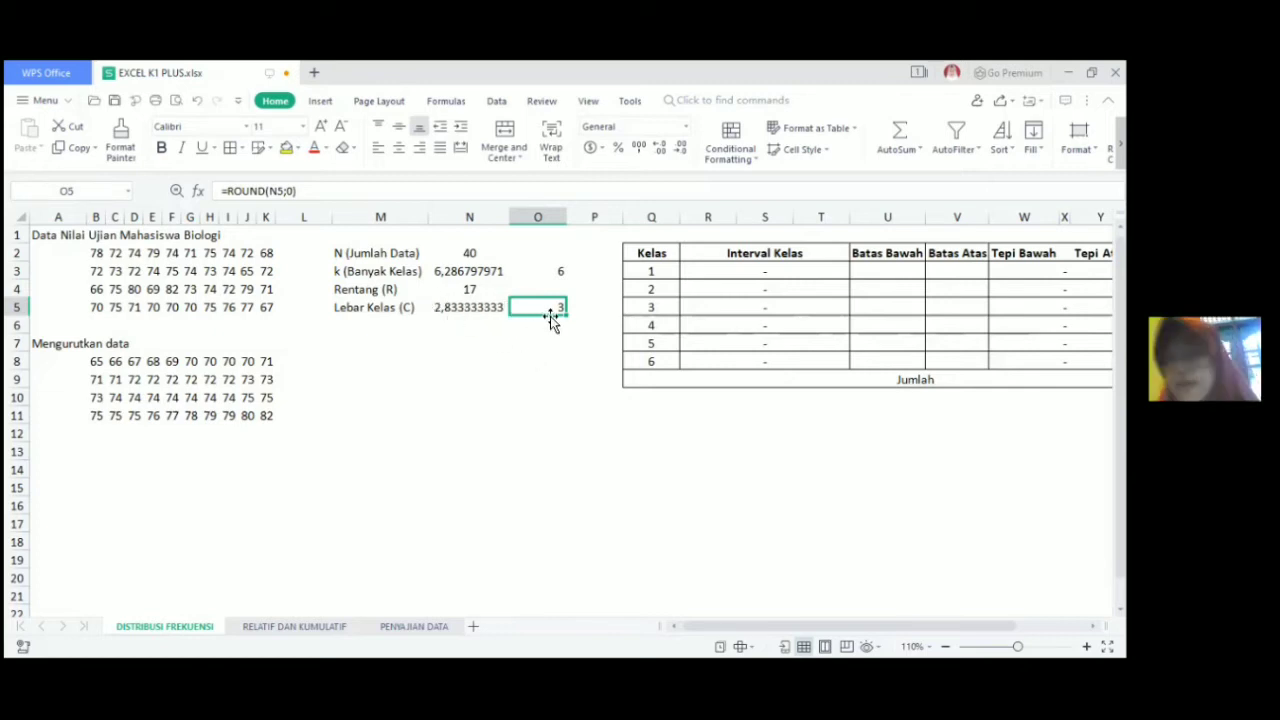
Step: Enter 65 in R3 as the lower value of class 1's Interval Kelas and select the upper value cell T3
left_click(722, 271)
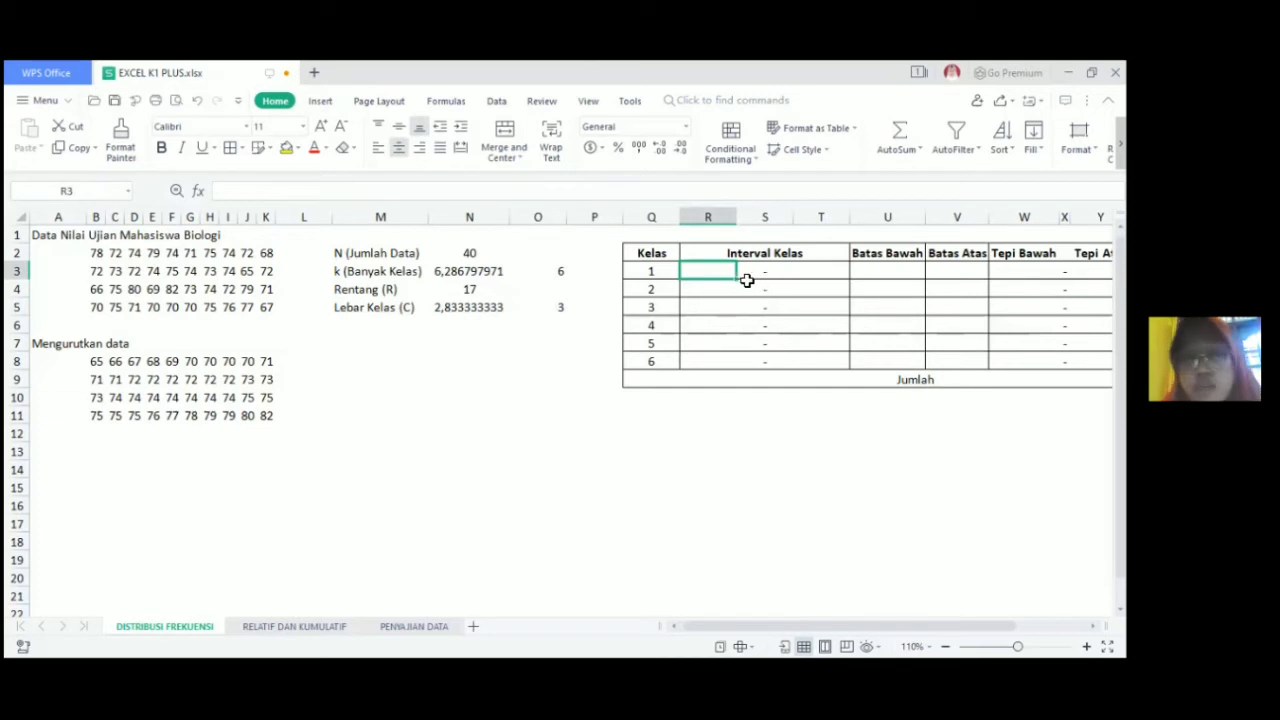
left_click(797, 271)
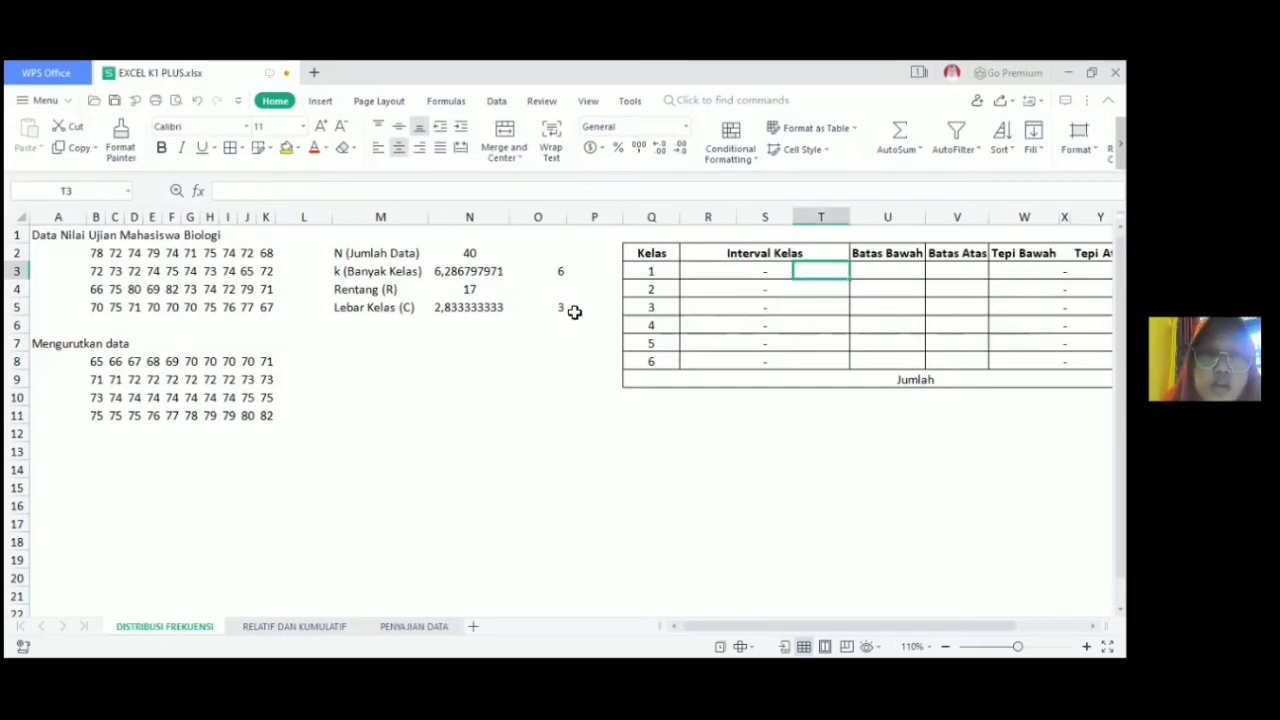
left_click(719, 277)
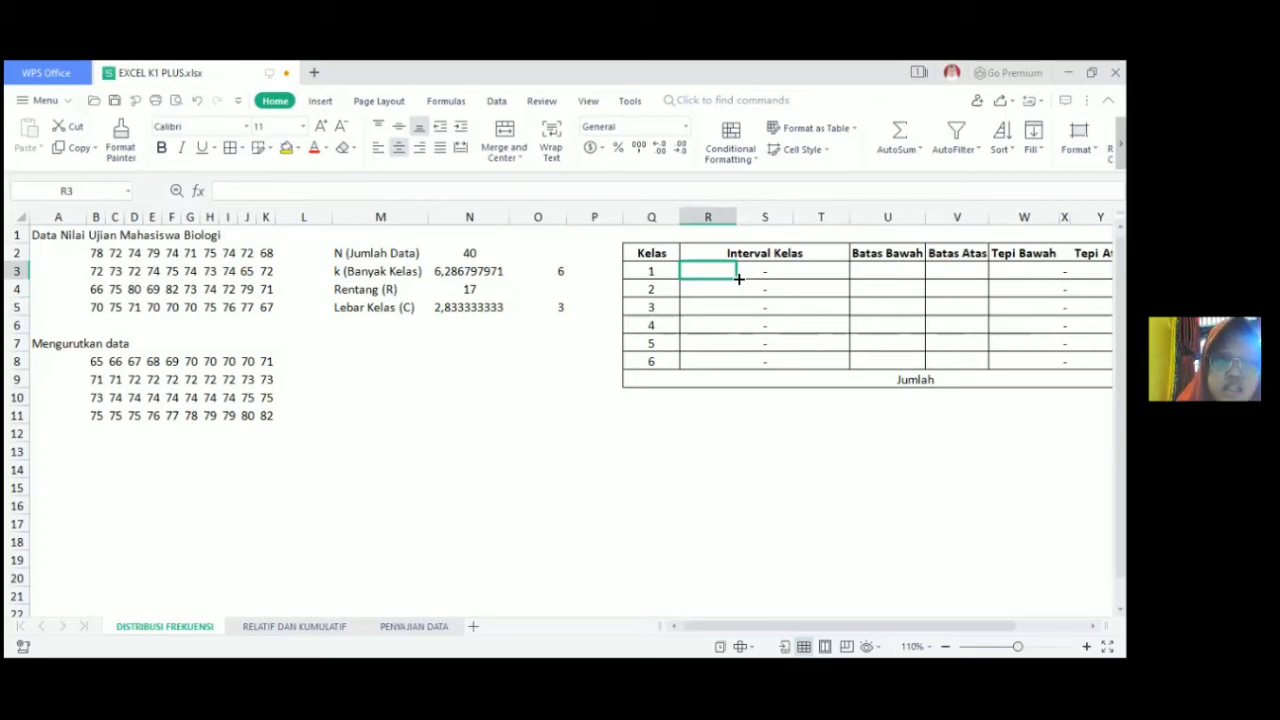
type("65")
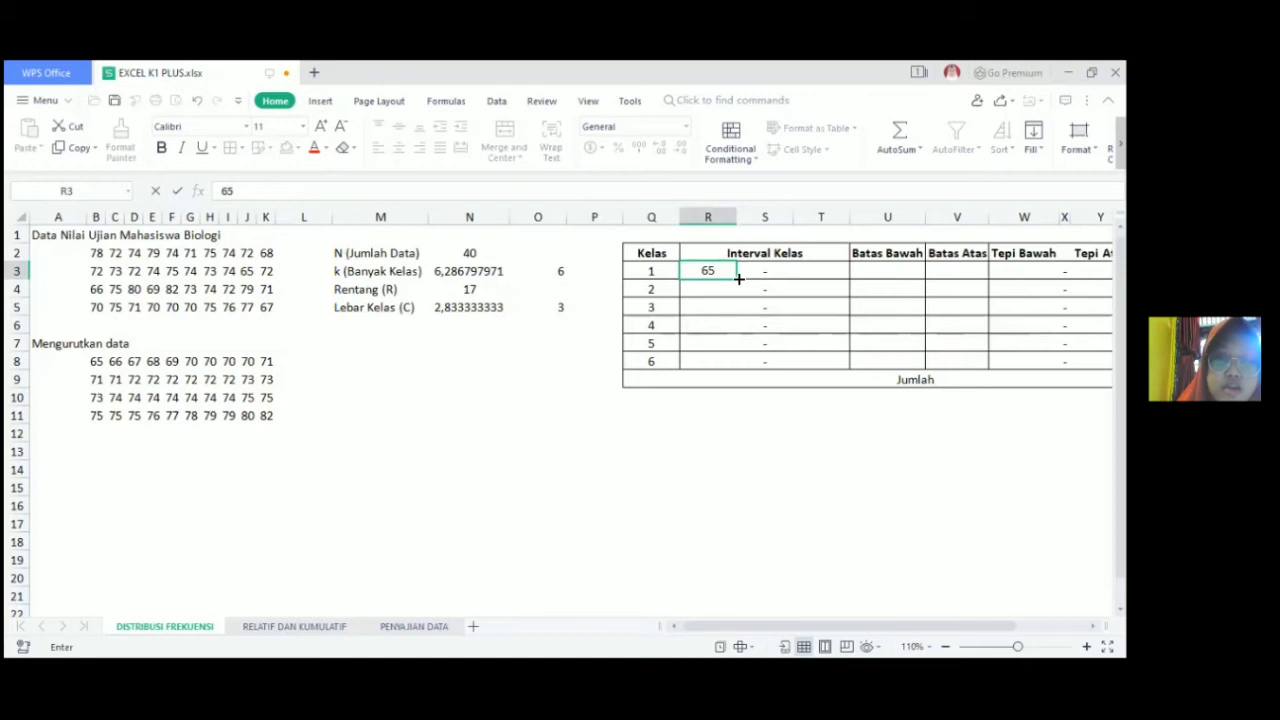
left_click(812, 274)
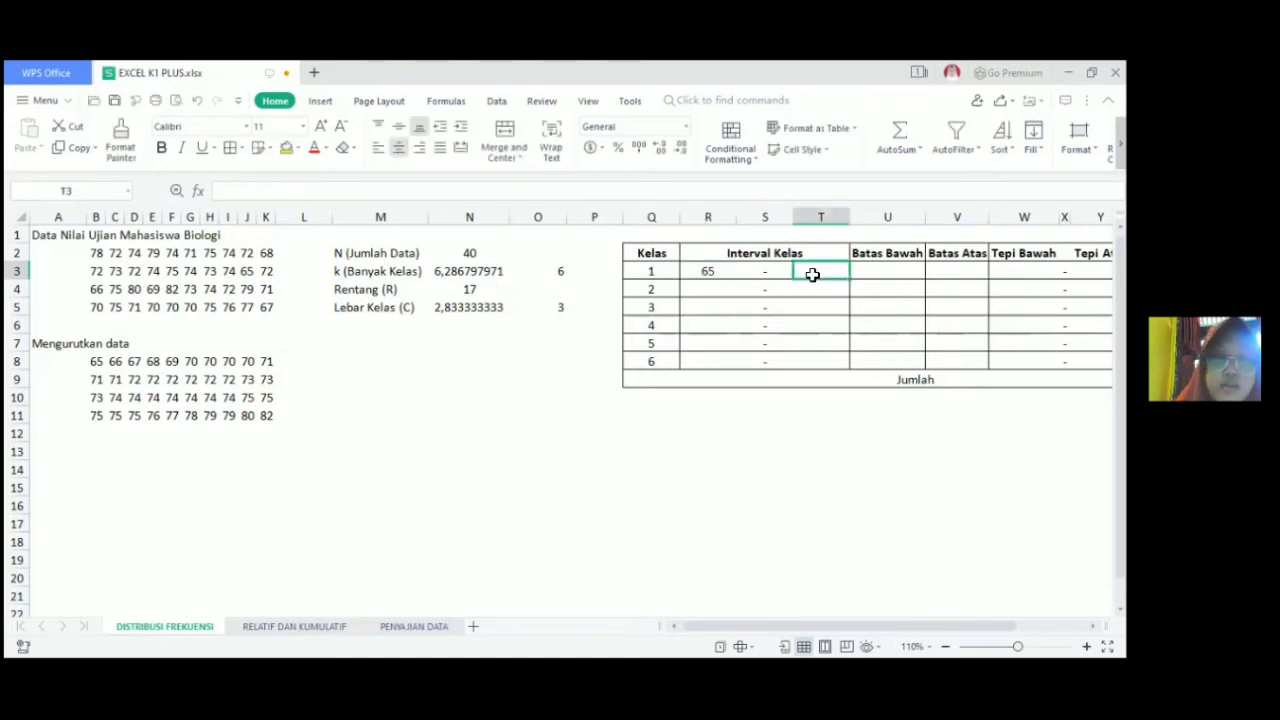
Step: Enter 67 in T3 as class 1's upper value and fill class 2's Interval Kelas with 68 in R4 and 70 in T4
type("67")
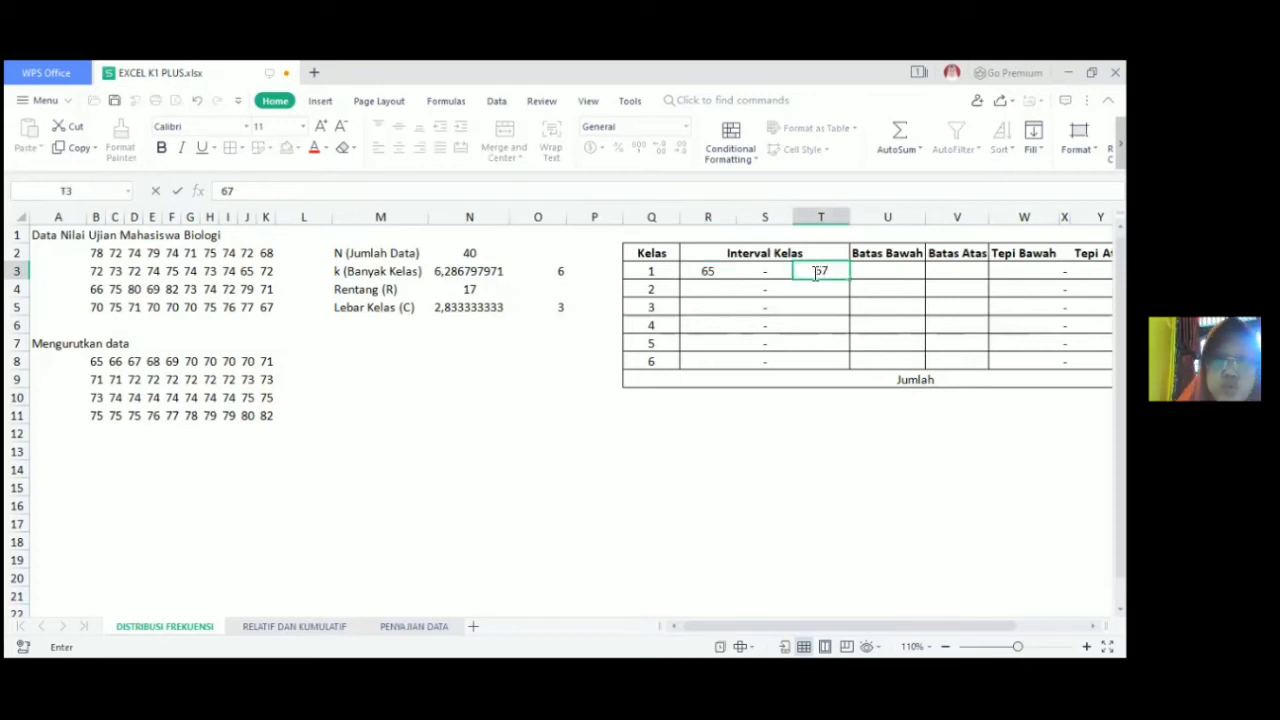
left_click(712, 289)
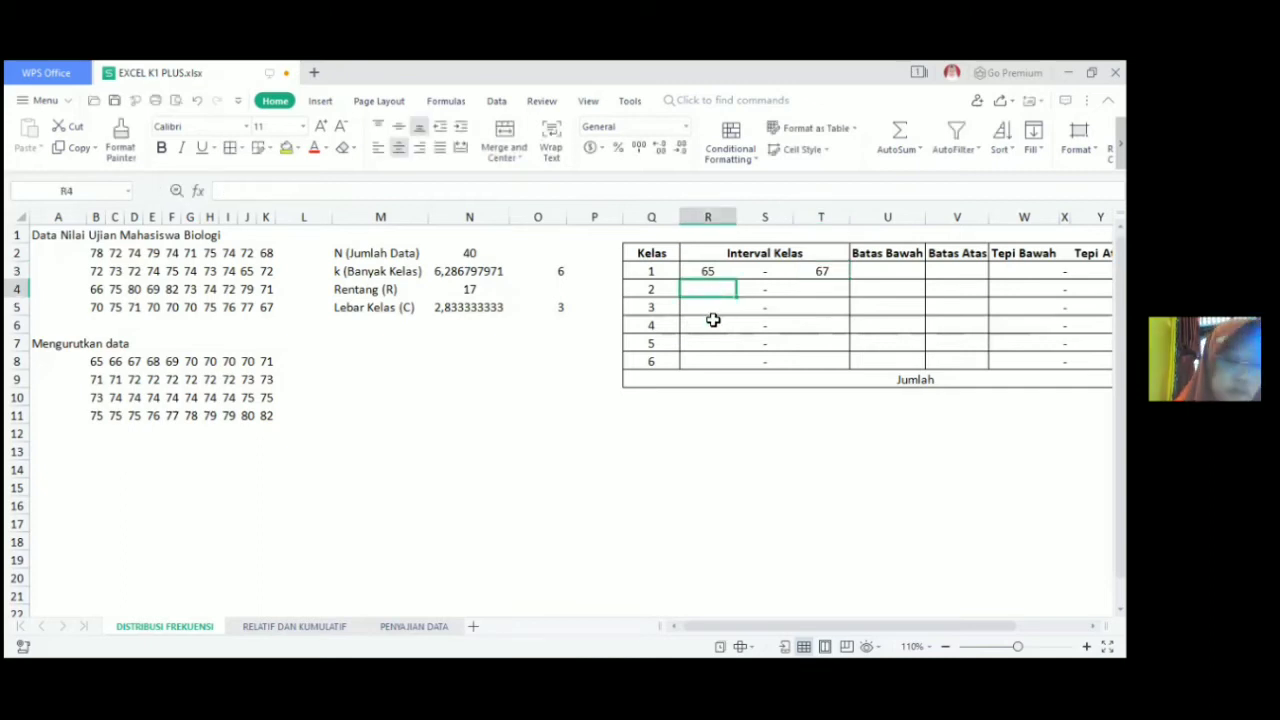
type("68")
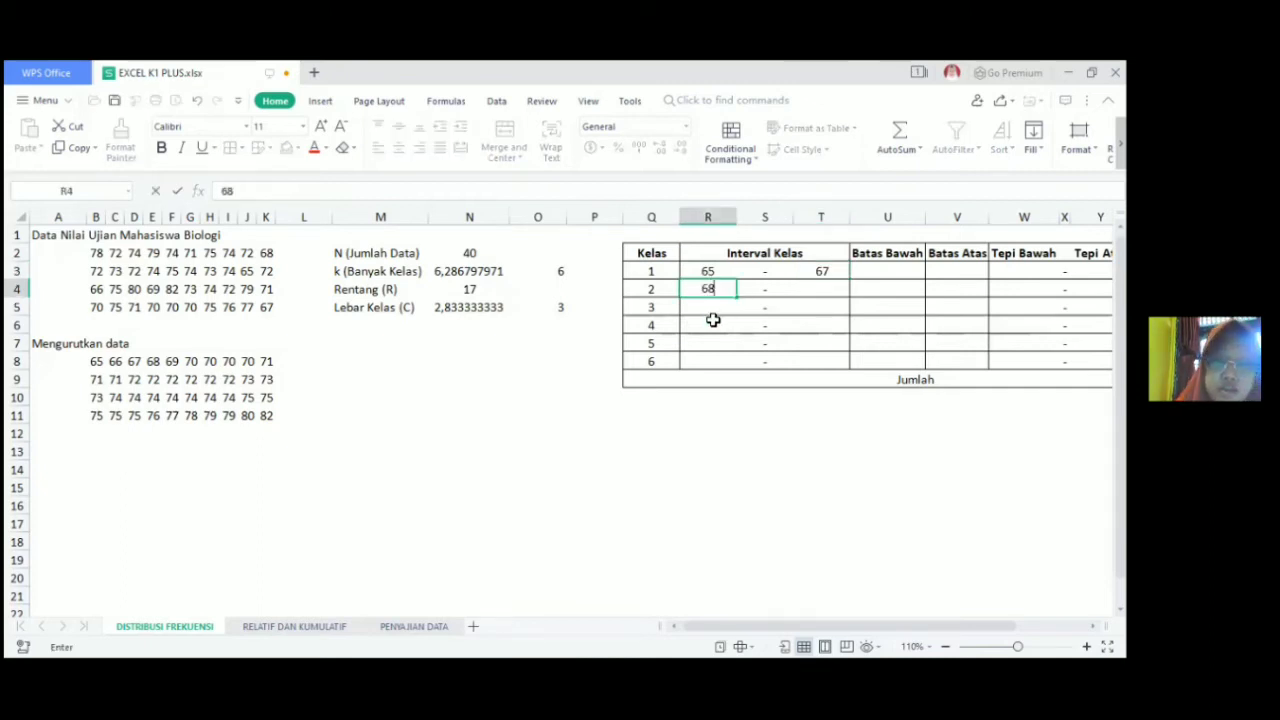
key("Tab")
key("Tab")
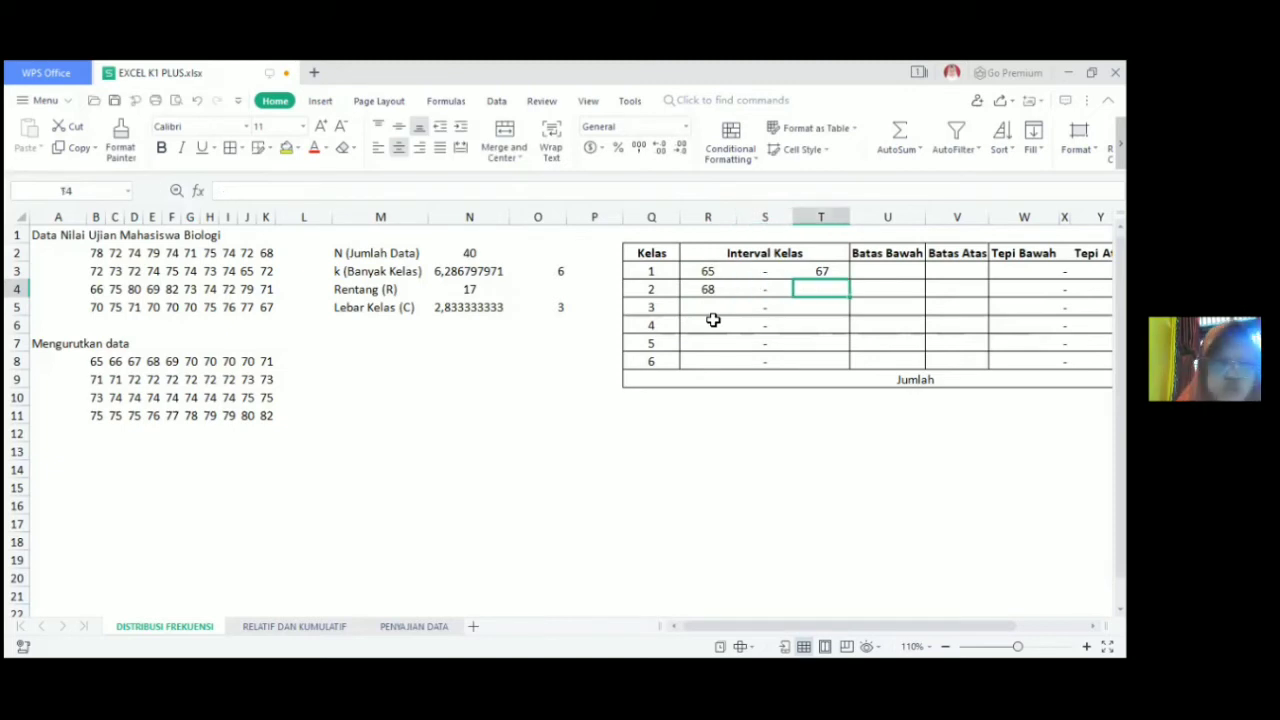
type("70")
Step: Fill class 3's Interval Kelas with lower value 71 in R5 and upper value 73 in T5
left_click(713, 307)
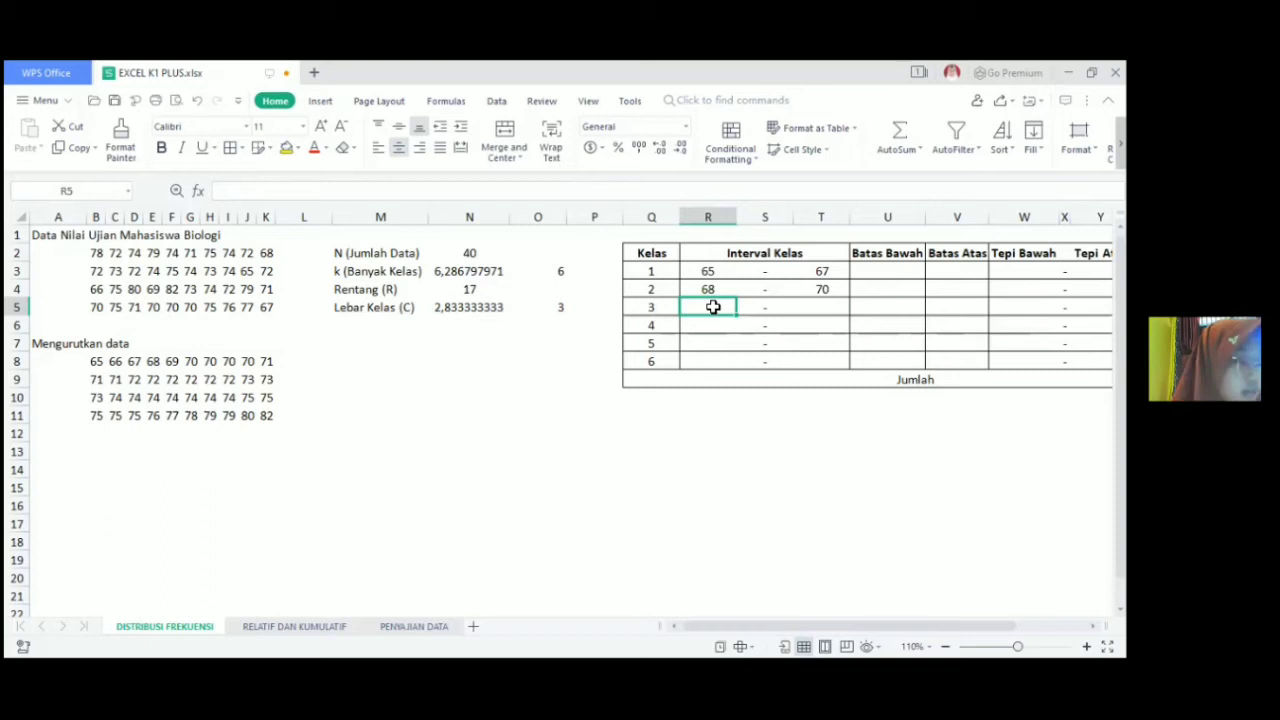
type("71")
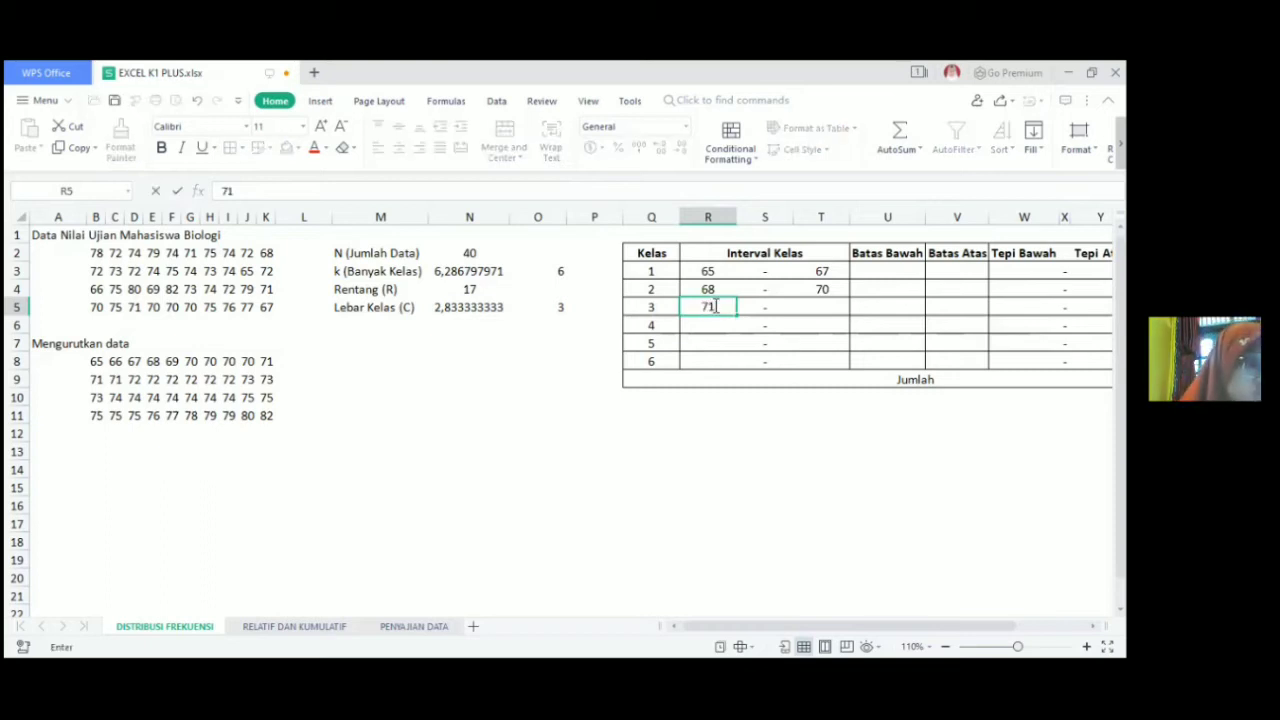
key("Tab")
key("Tab")
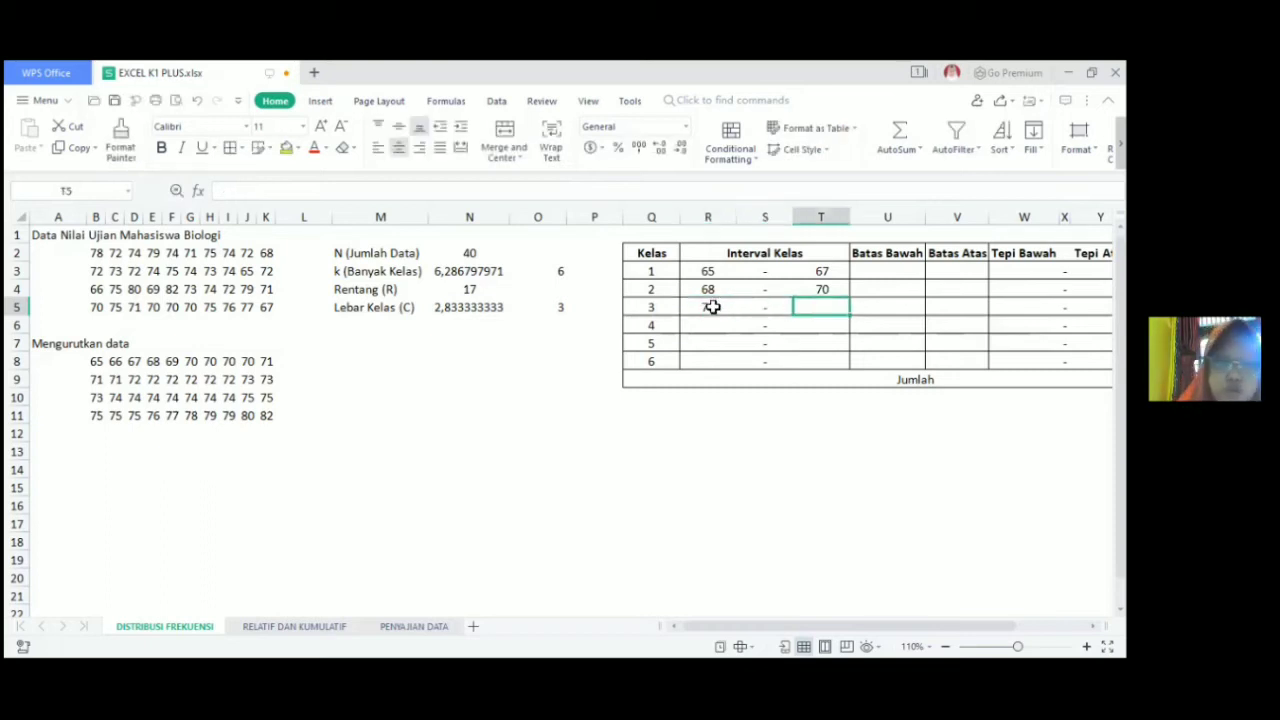
type("73")
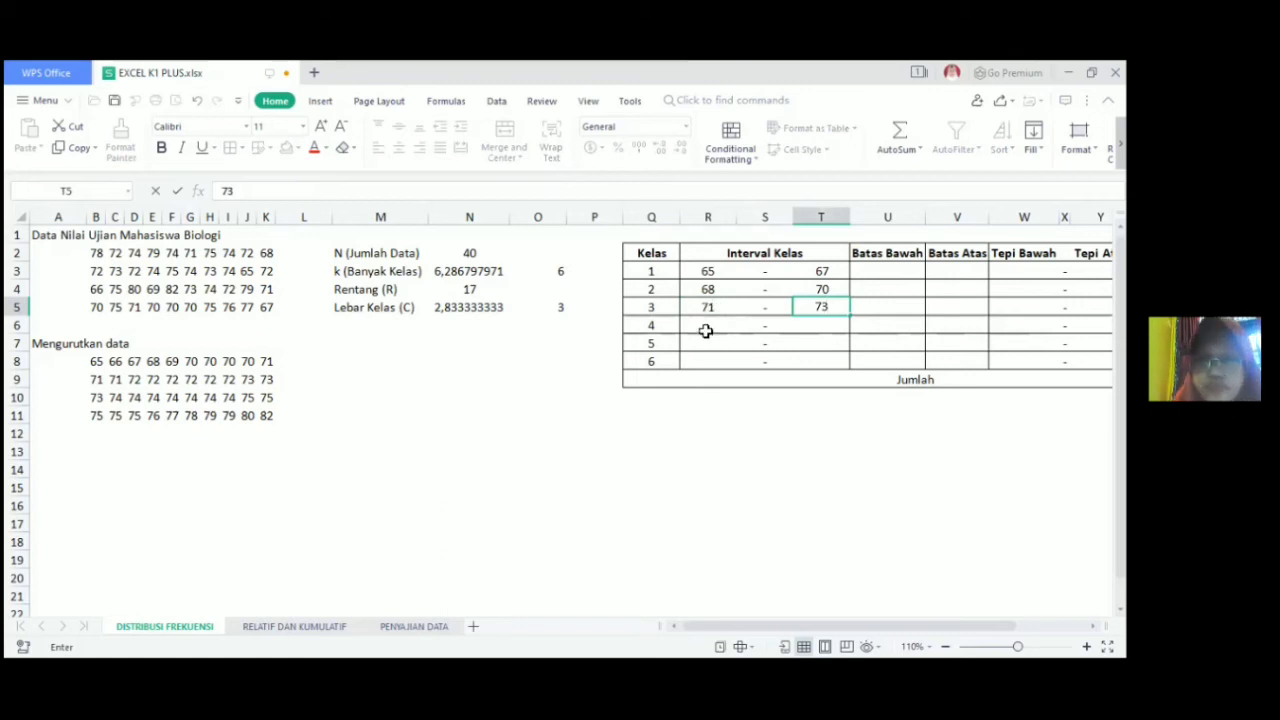
key("Return")
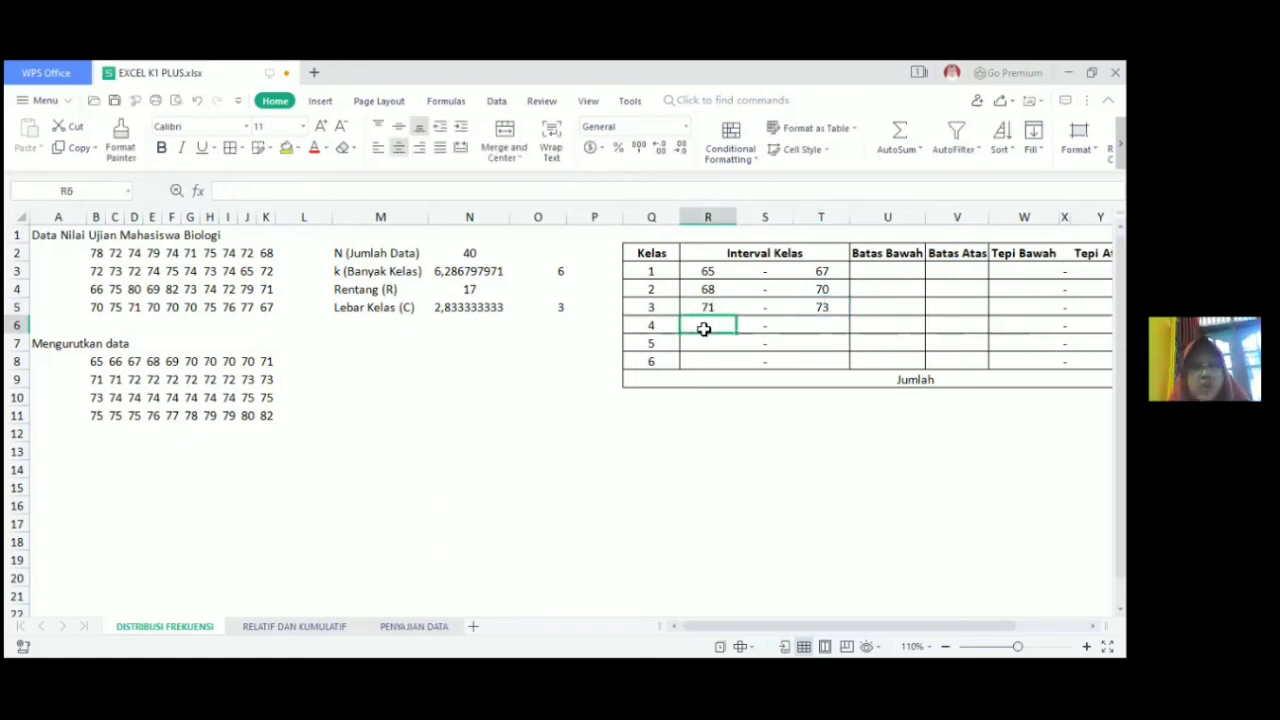
Step: Fill class 4's Interval Kelas with lower value 74 in R6 and upper value 76 in T6
type("74")
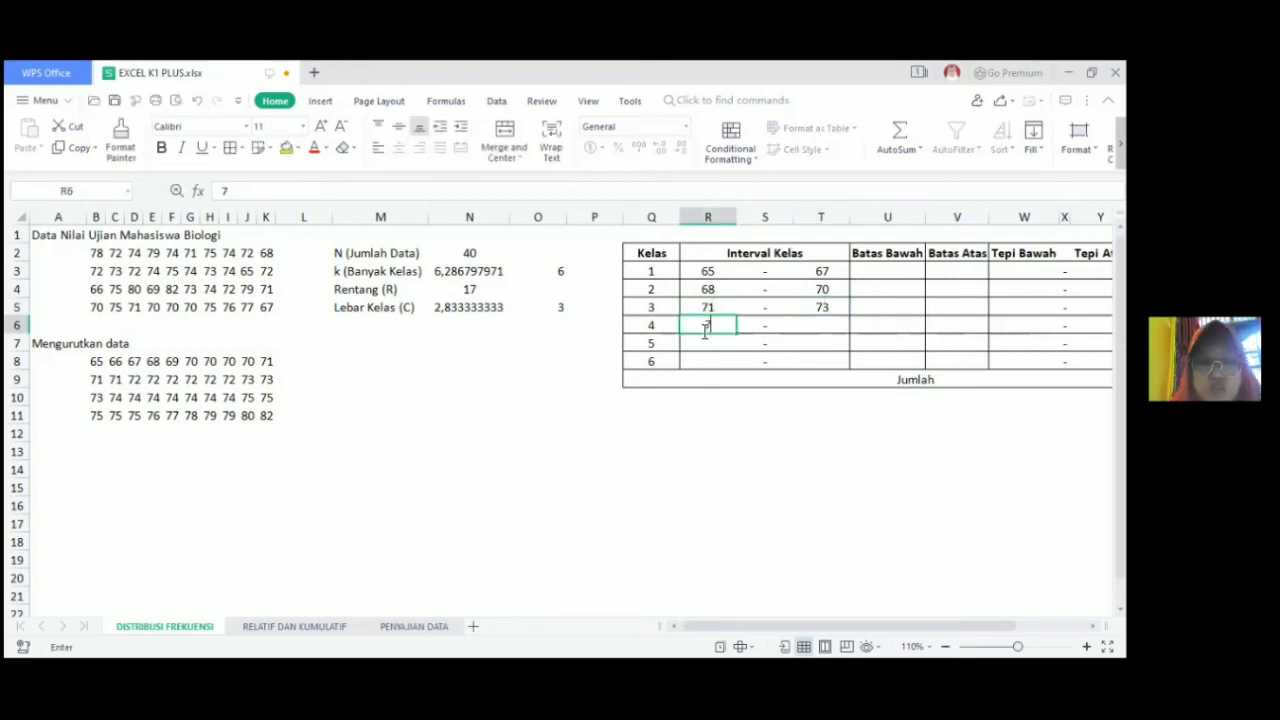
key("Tab")
key("Tab")
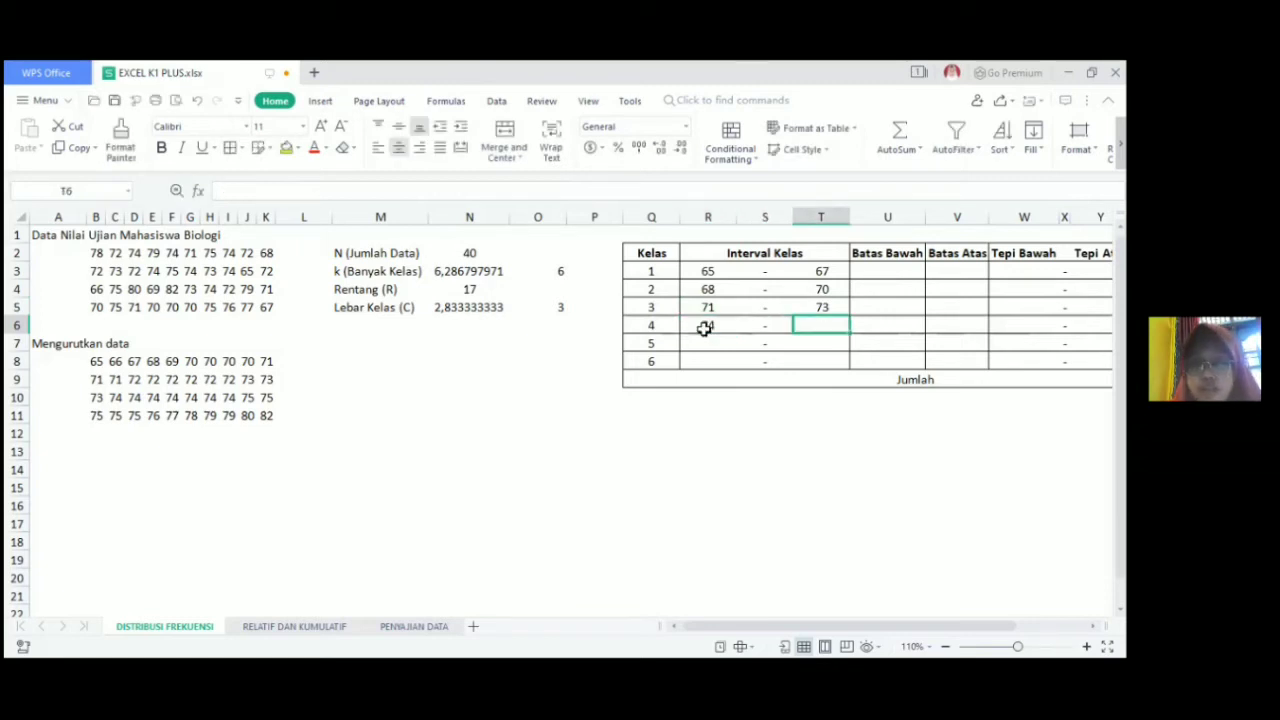
type("76")
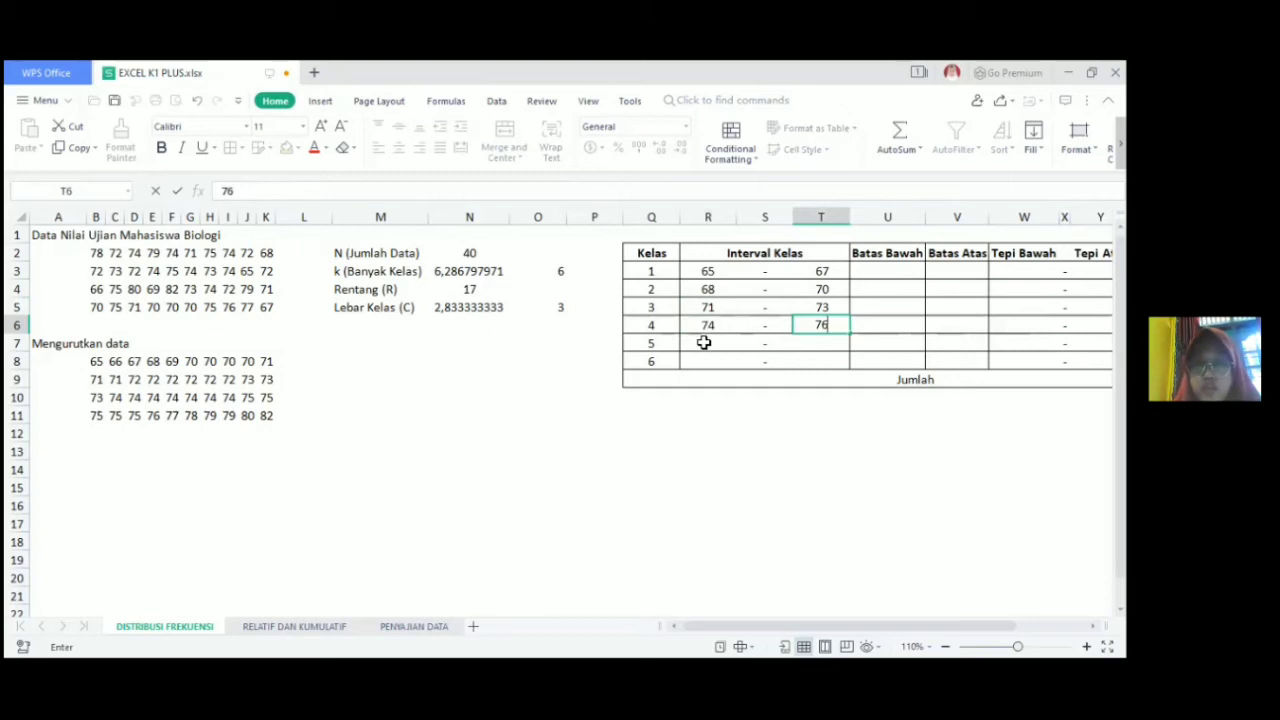
Step: Fill class 5's Interval Kelas with lower value 77 in R7 and upper value 79 in T7
left_click(704, 343)
type("77")
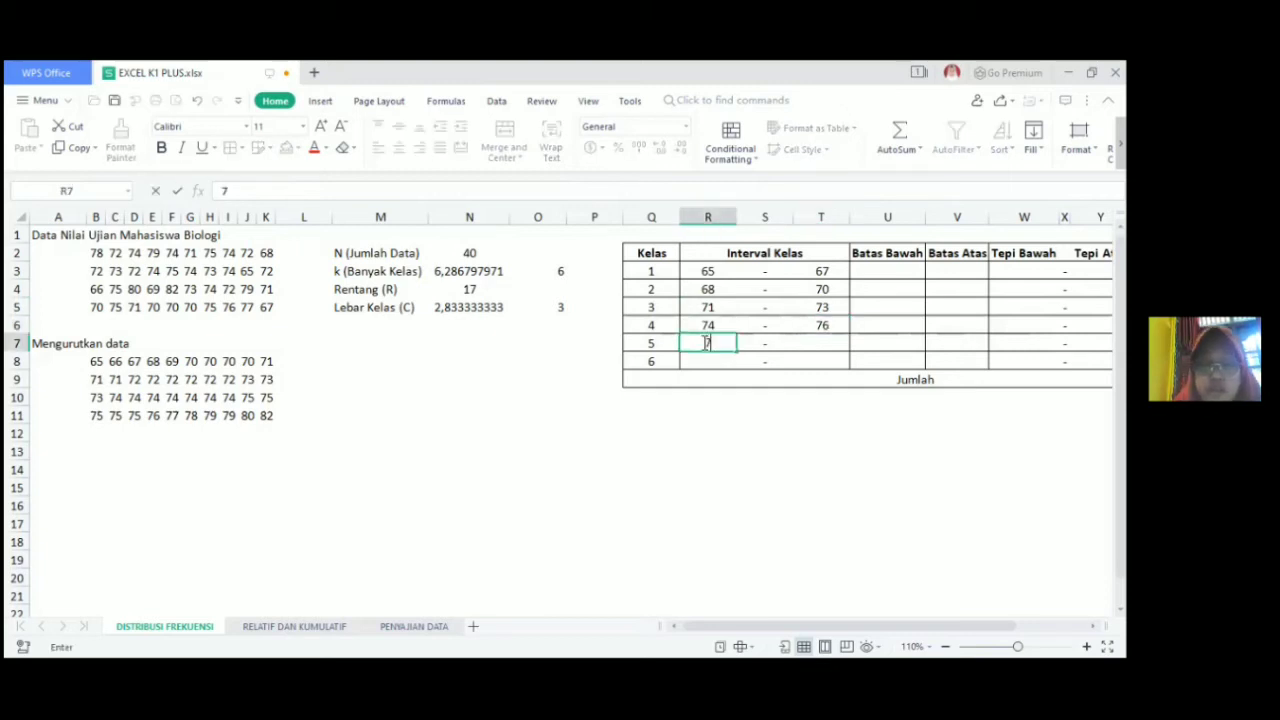
key("Tab")
key("Tab")
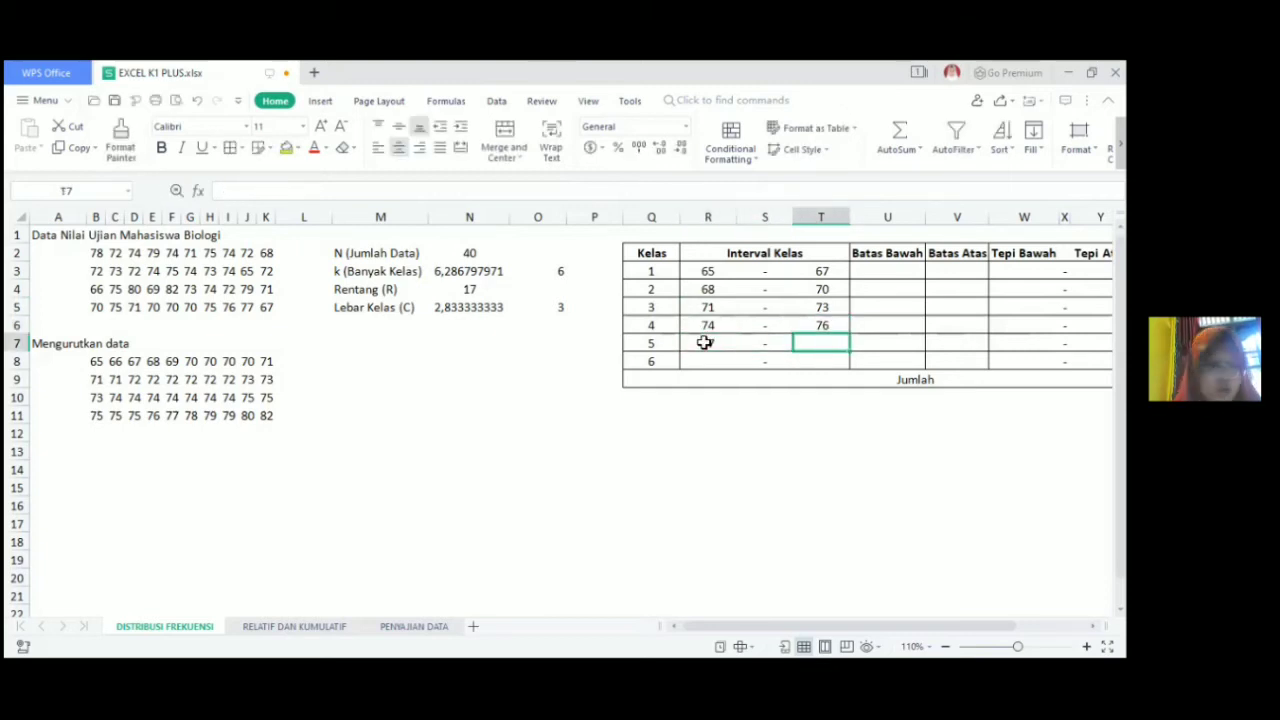
type("79")
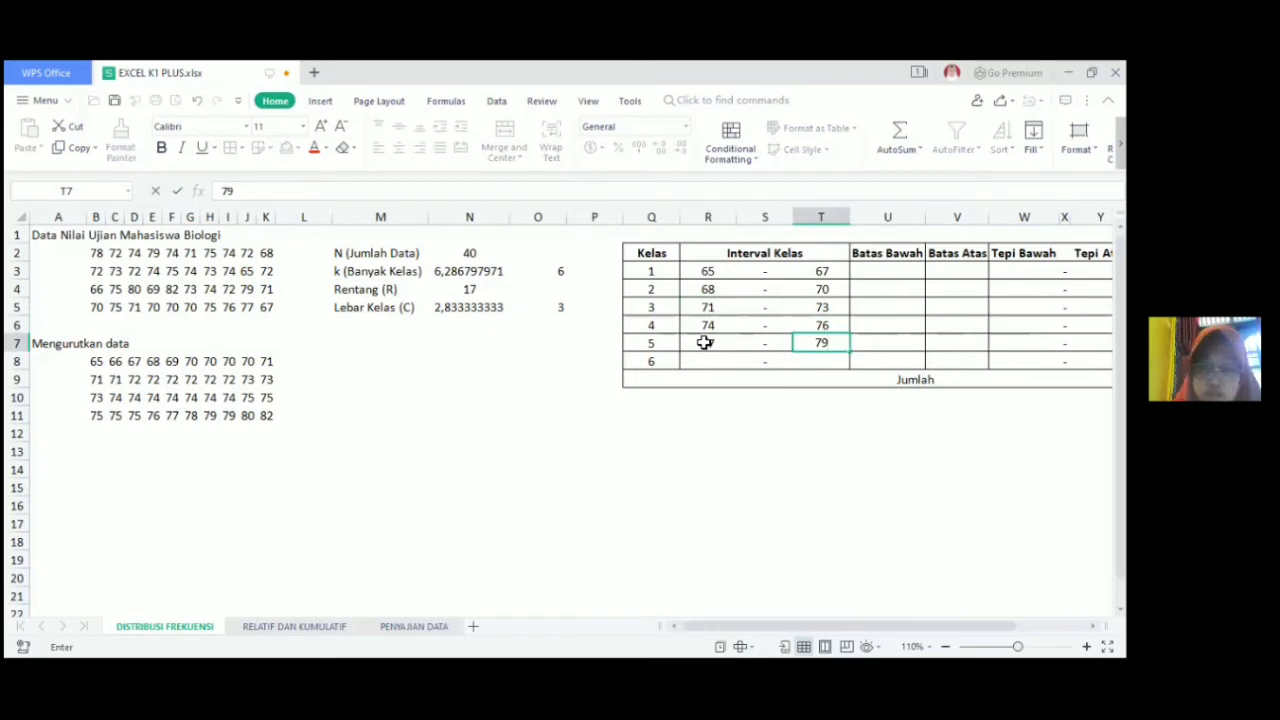
key("Return")
Step: Fill class 6's Interval Kelas with lower value 80 in R8 and upper value 82 in T8
key("Left")
key("Left")
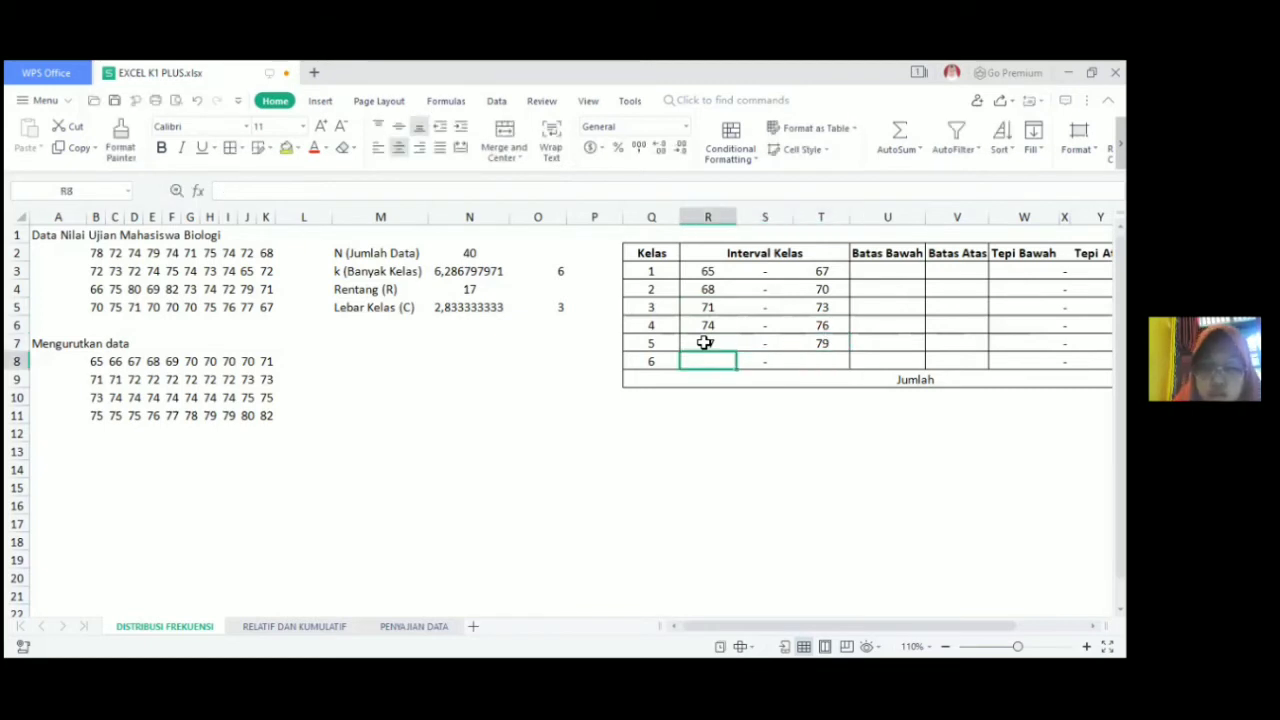
type("80")
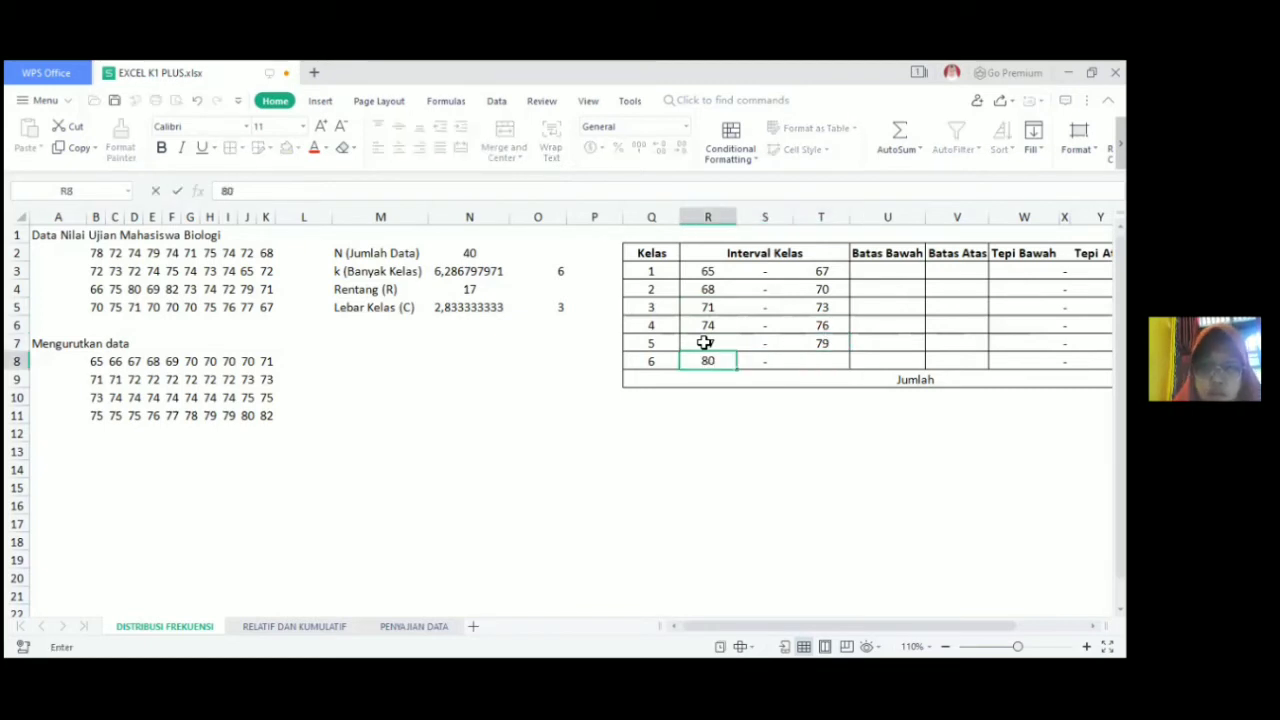
key("Tab")
key("Tab")
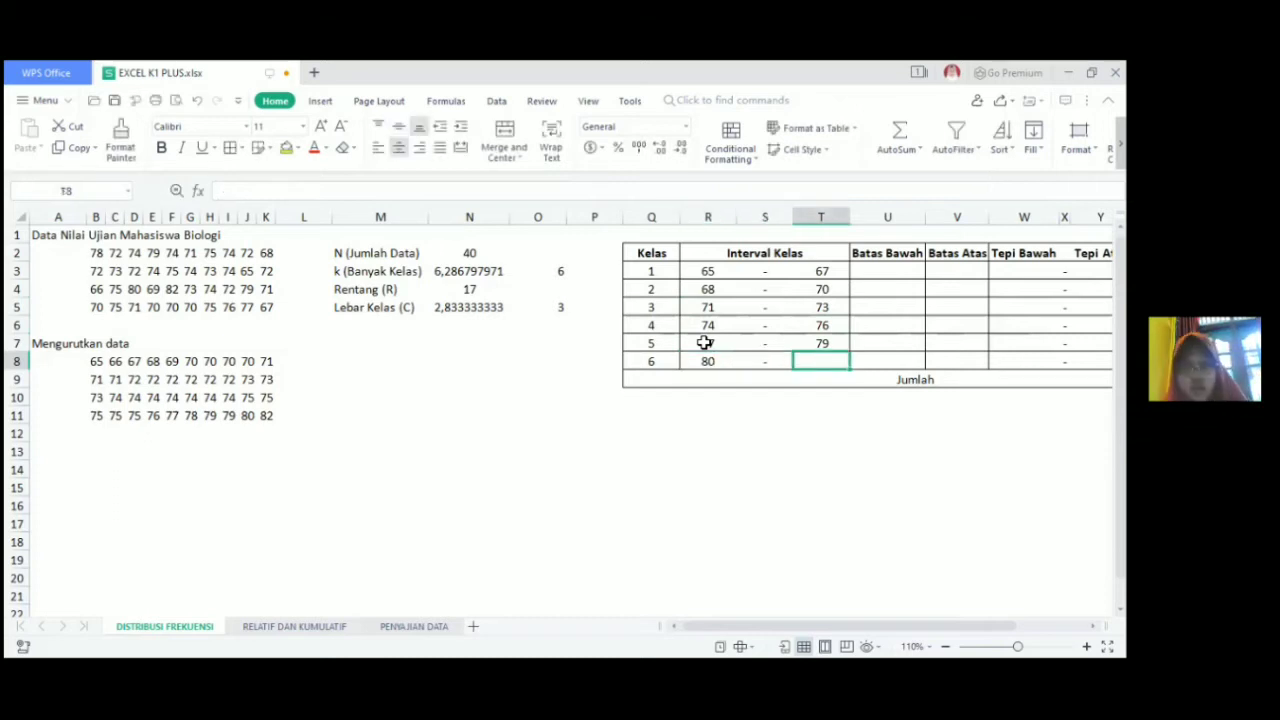
type("82")
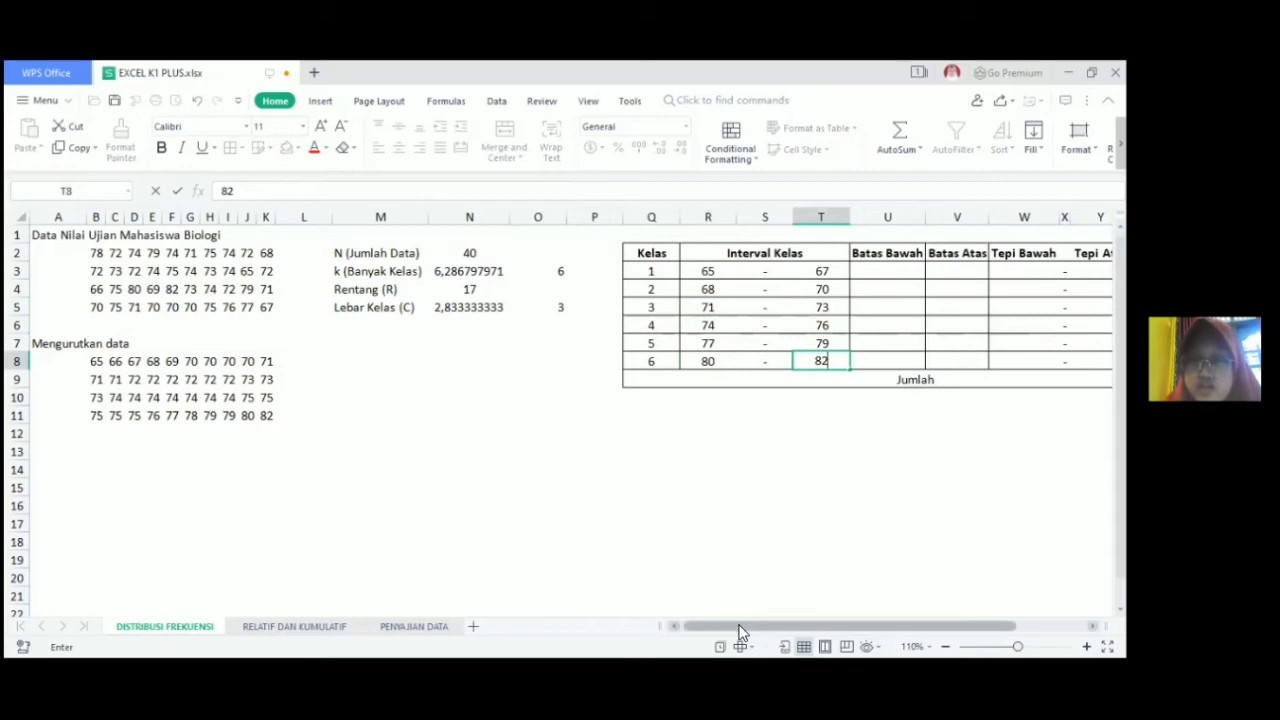
Step: Copy the lower interval values in R3:R8 into the Batas Bawah column, starting at U3
left_click_drag(740, 630, 803, 630)
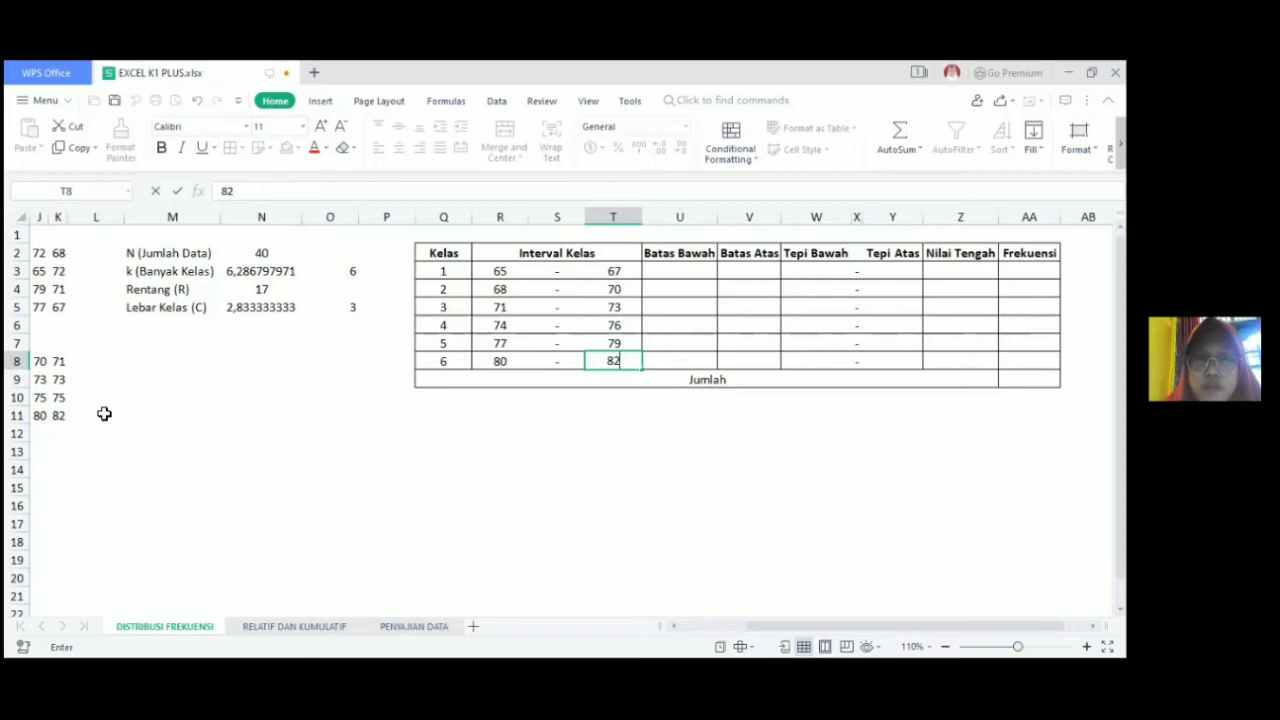
left_click(656, 280)
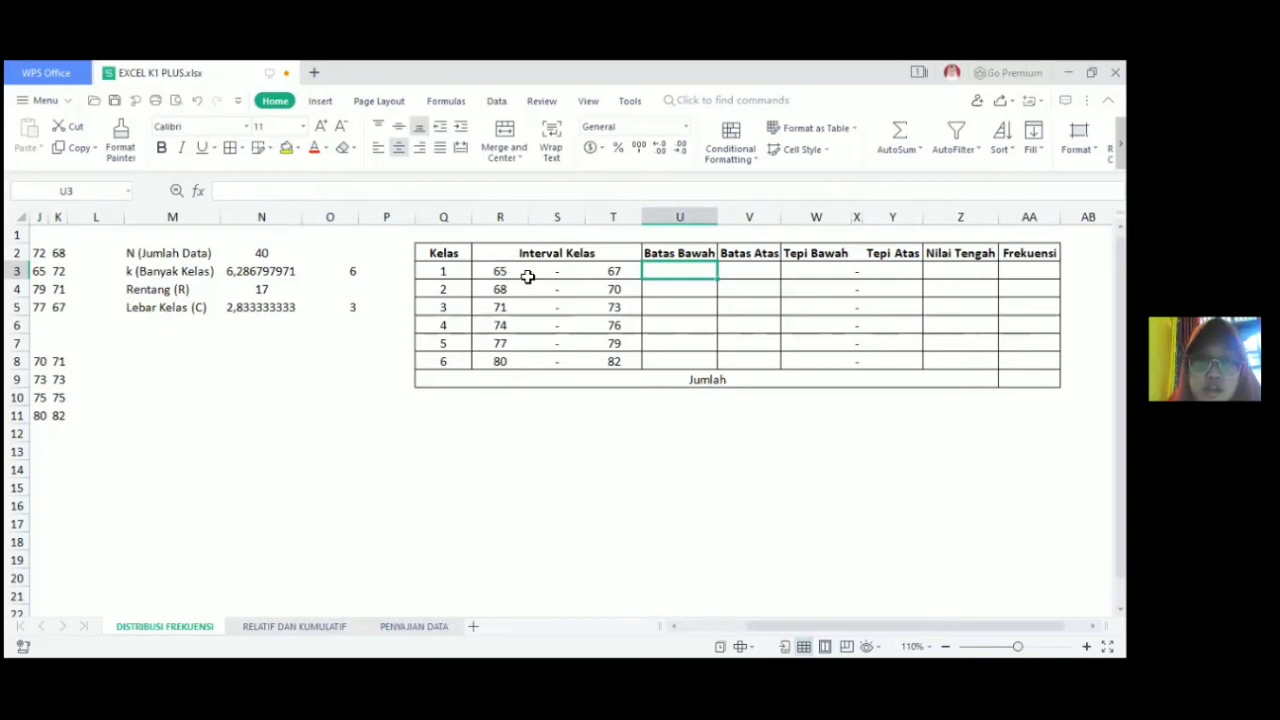
left_click_drag(492, 272, 515, 364)
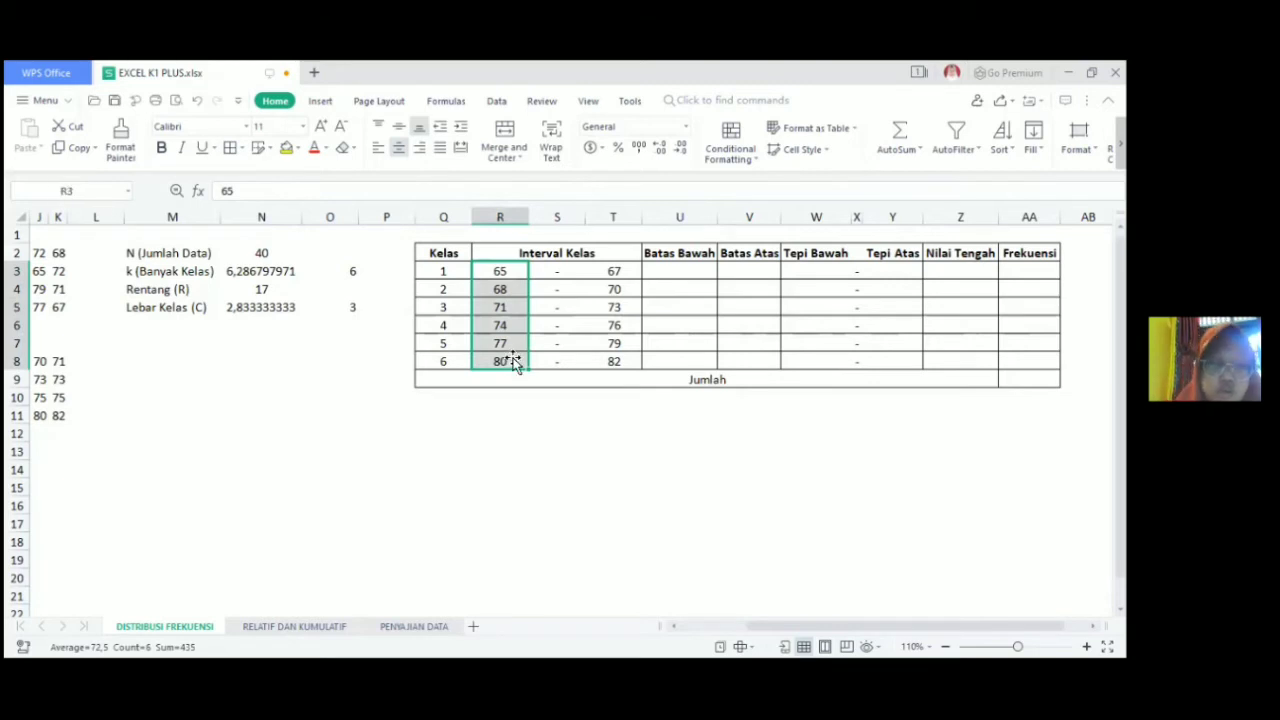
key("ctrl+c")
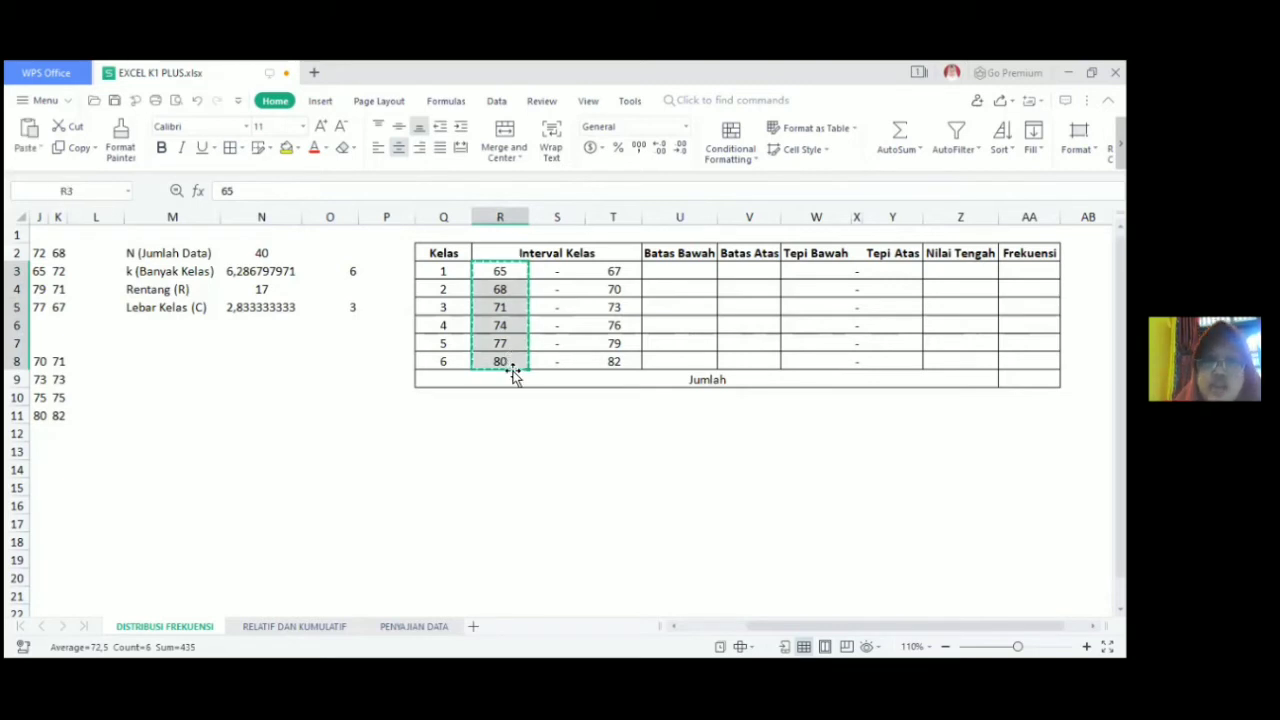
left_click(674, 277)
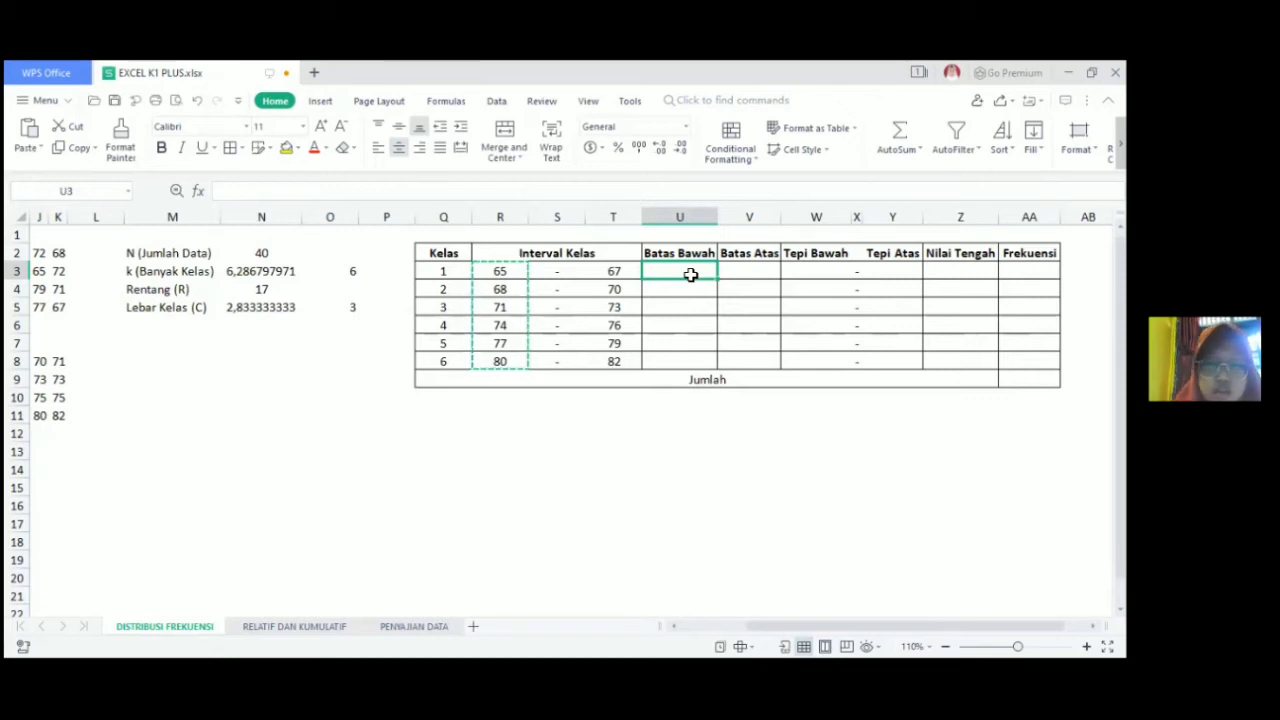
key("ctrl+v")
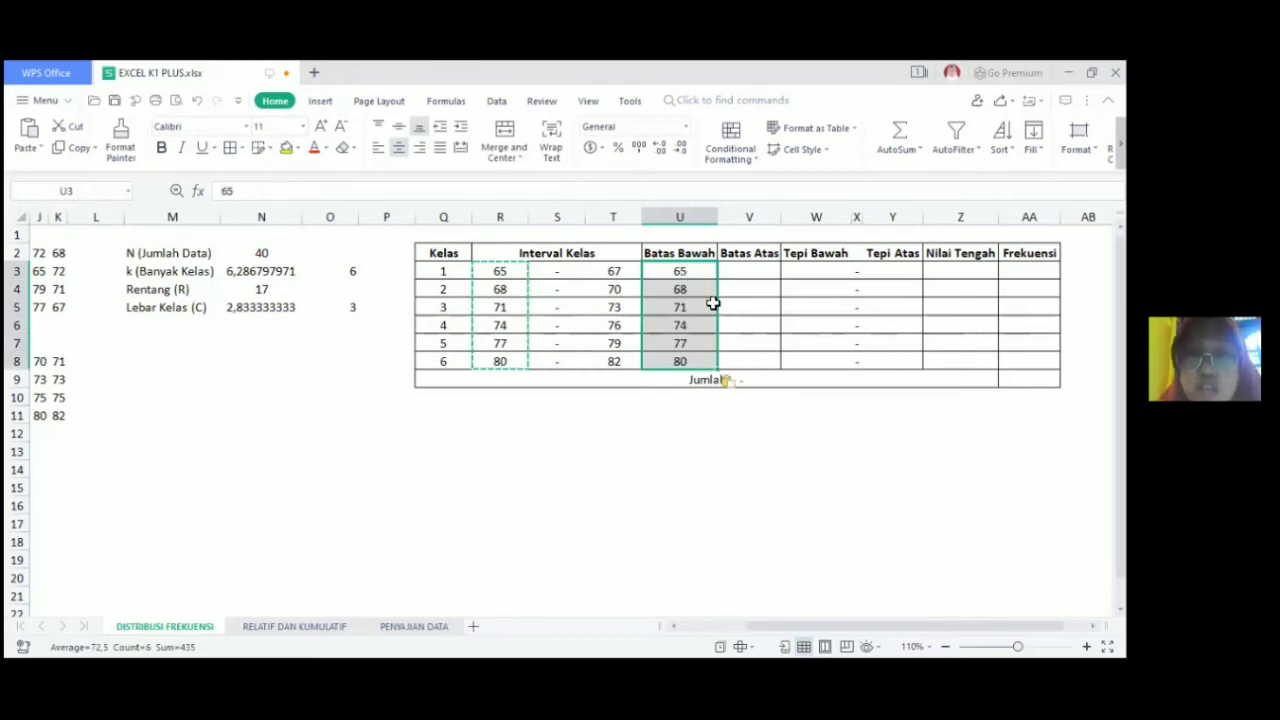
Step: Copy the upper interval values in T3:T8 into the Batas Atas column, starting at V3
left_click(749, 305)
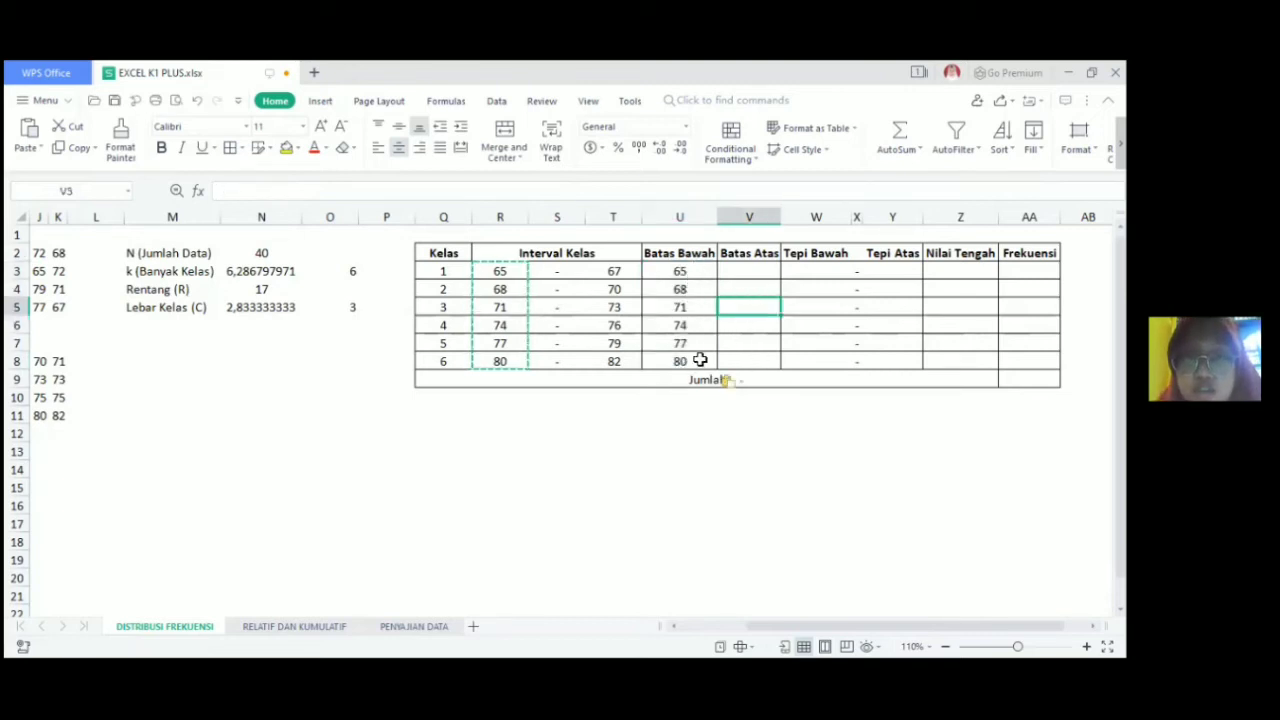
left_click(754, 270)
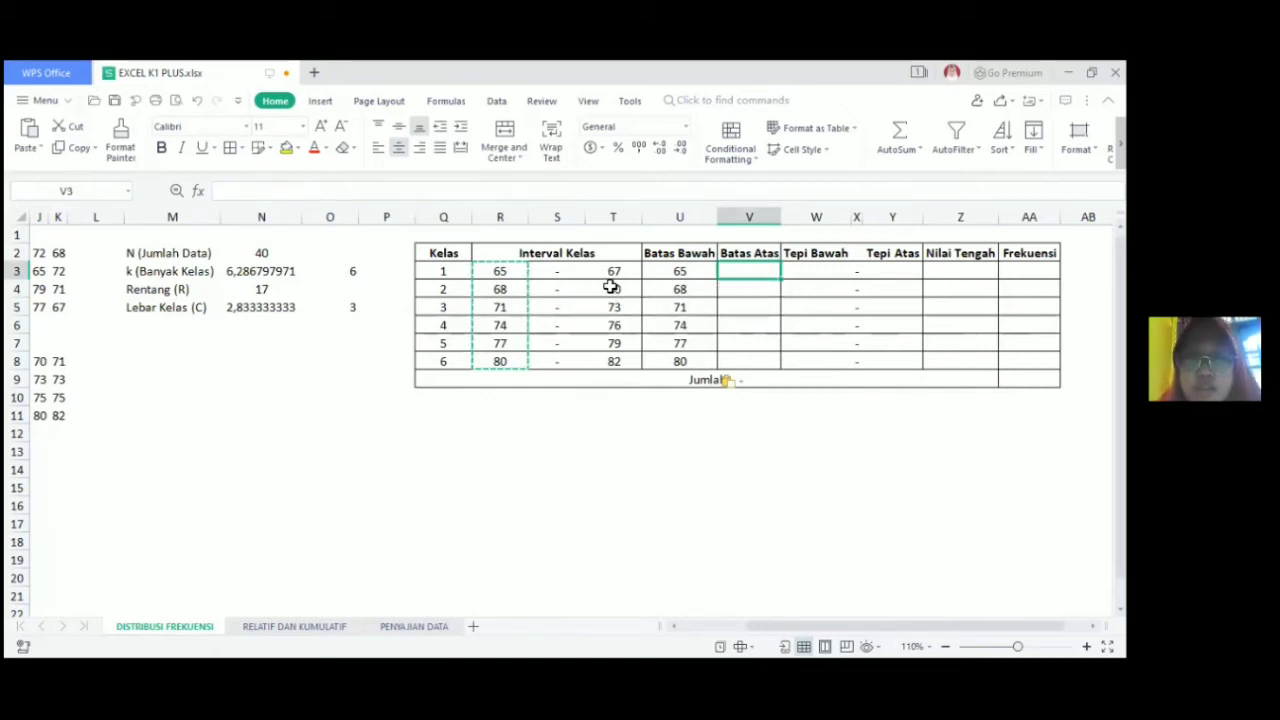
left_click(613, 272)
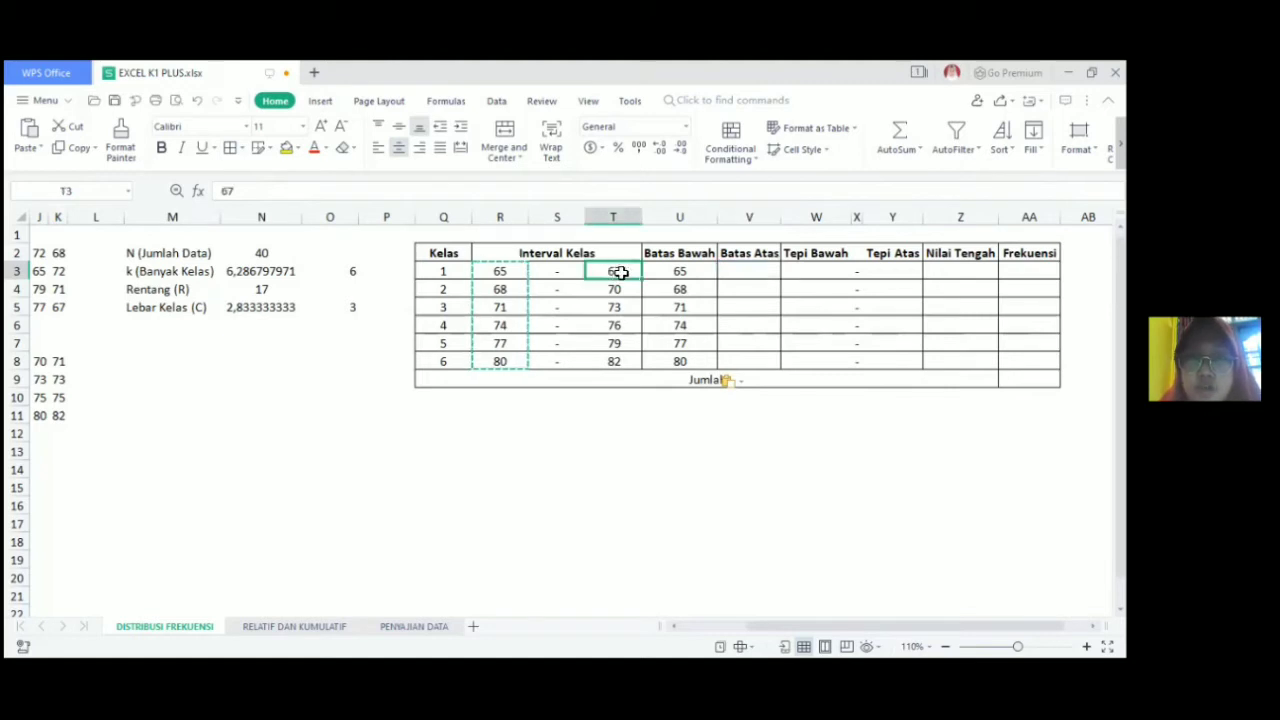
key("shift+Down")
key("shift+Down")
key("shift+Down")
key("shift+Down")
key("shift+Down")
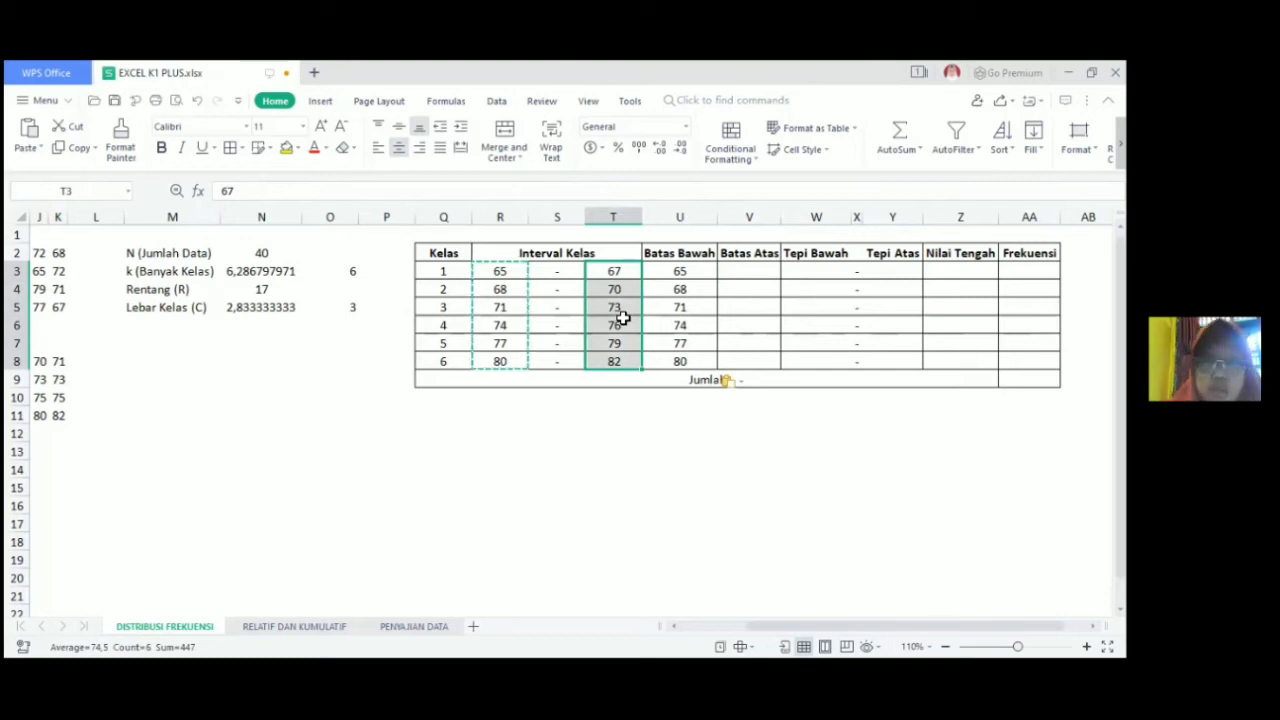
key("ctrl+c")
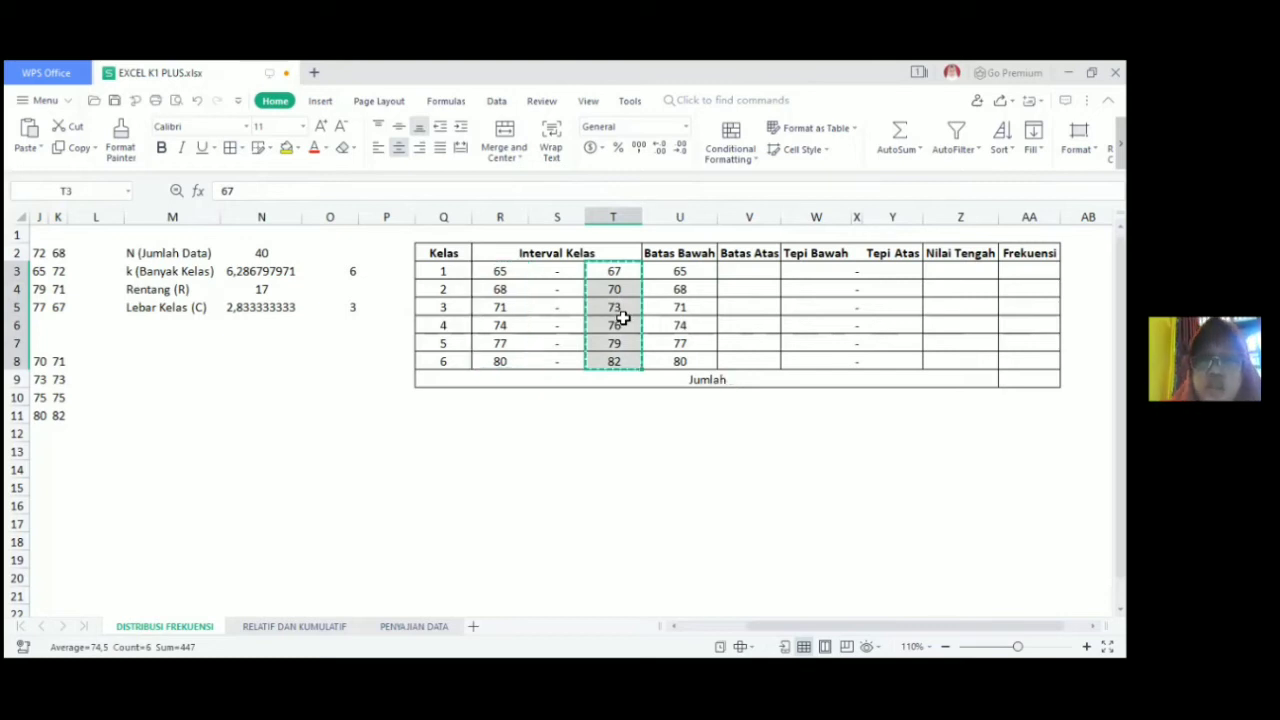
left_click(760, 270)
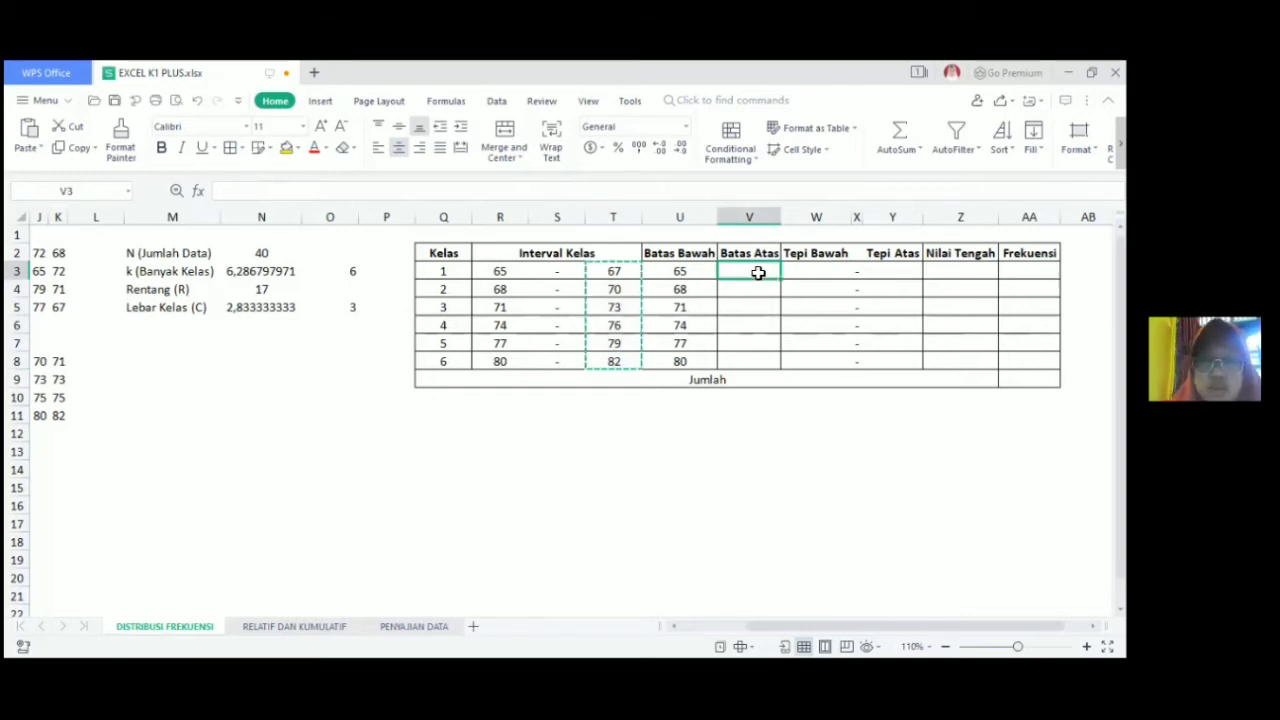
key("ctrl+v")
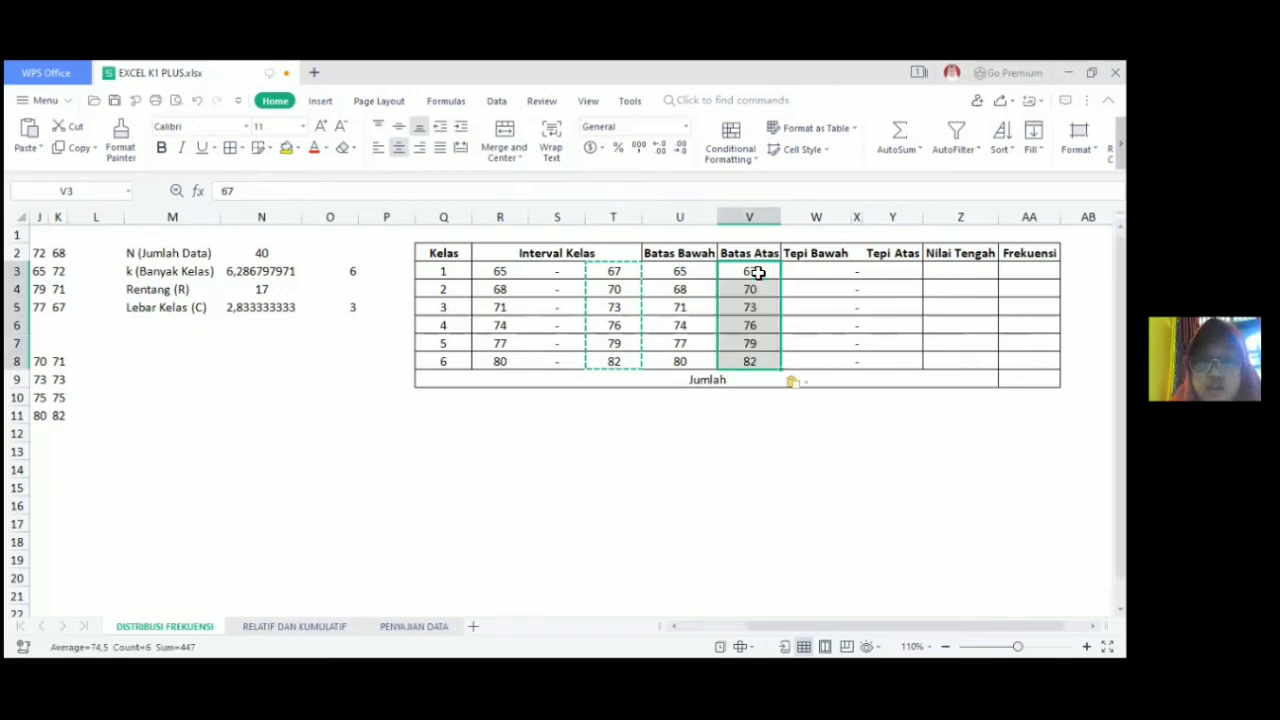
left_click(806, 274)
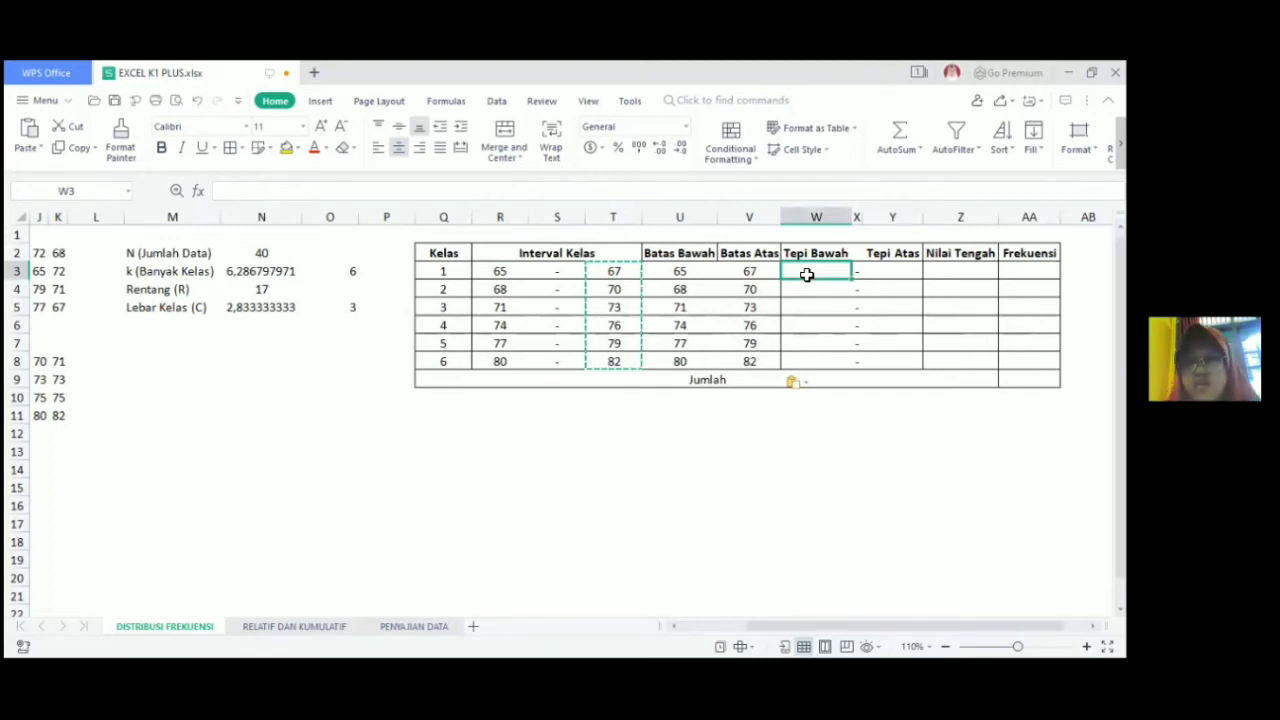
left_click(665, 272)
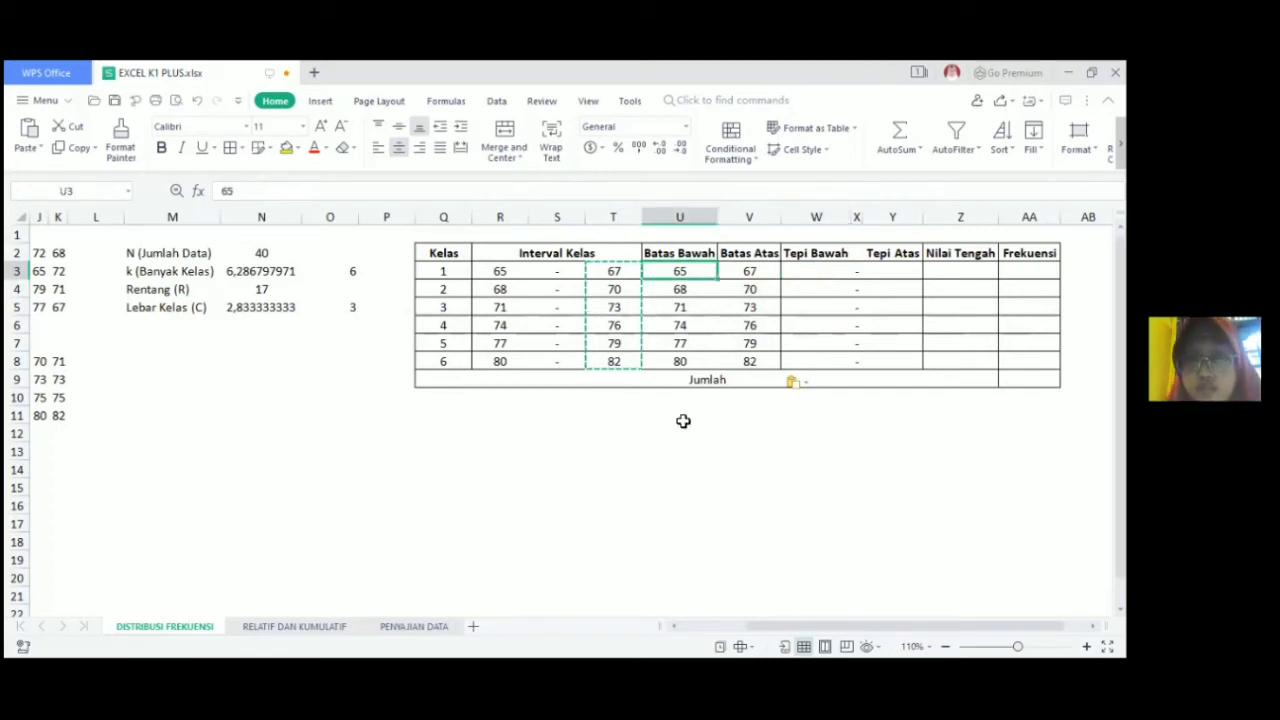
key("Right")
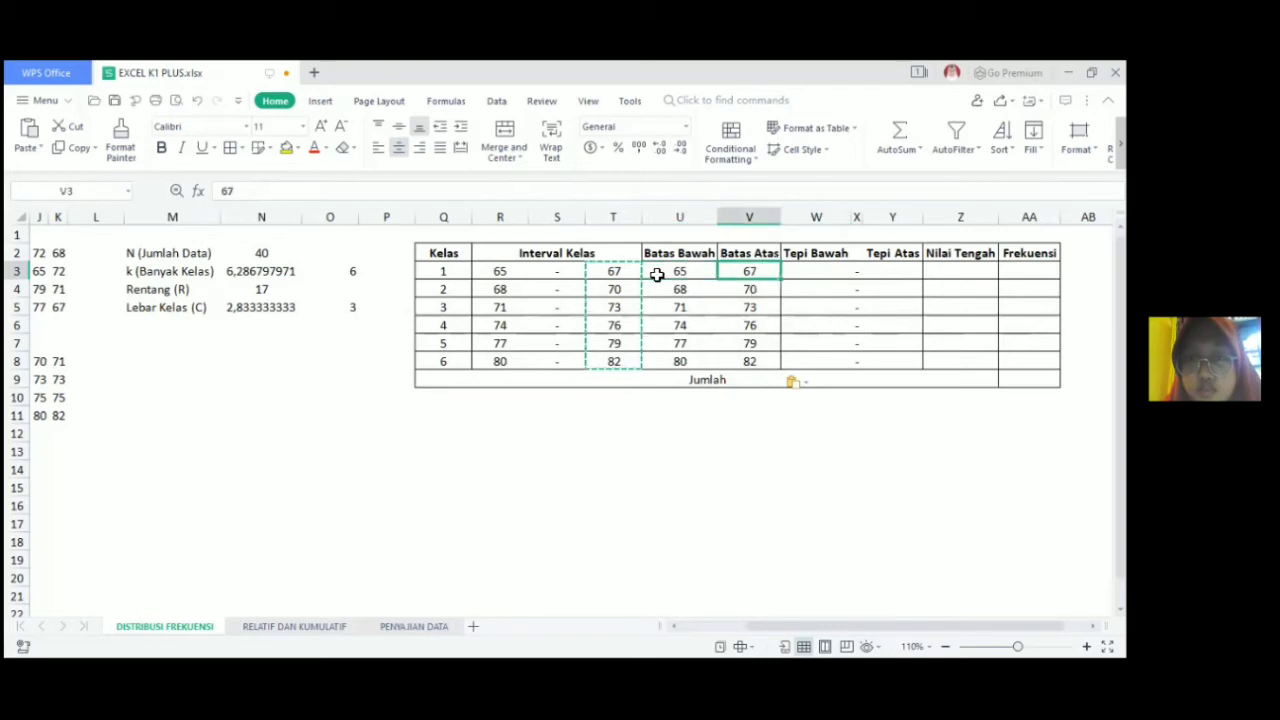
Step: Calculate class 1's Tepi Bawah in W3 with =U3-0,5 and fill the formula down through W8
left_click_drag(660, 272, 750, 362)
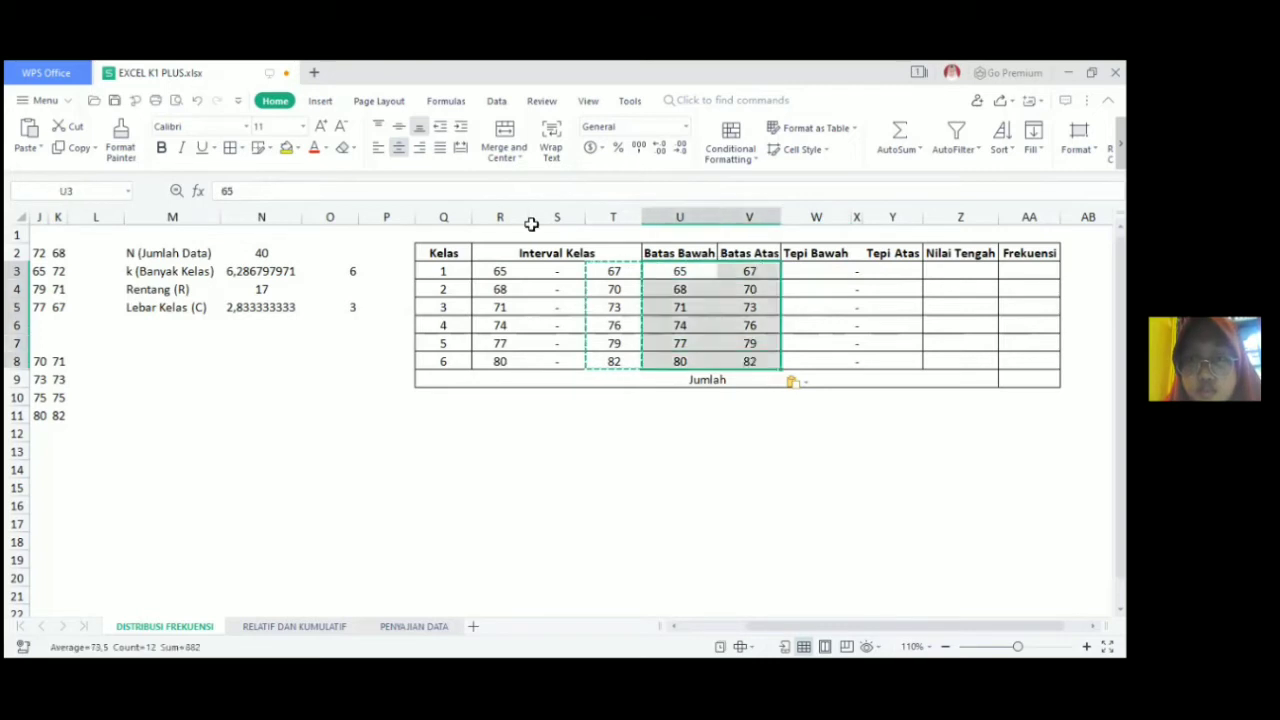
key("Escape")
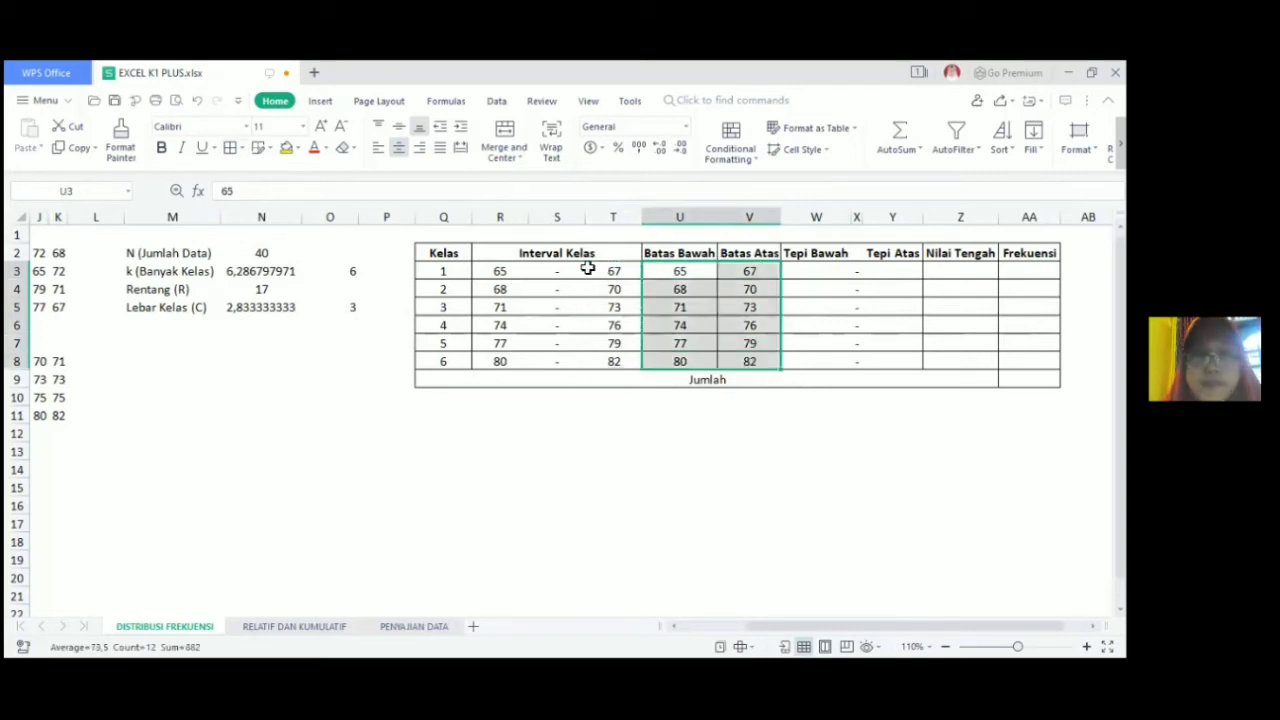
left_click(816, 280)
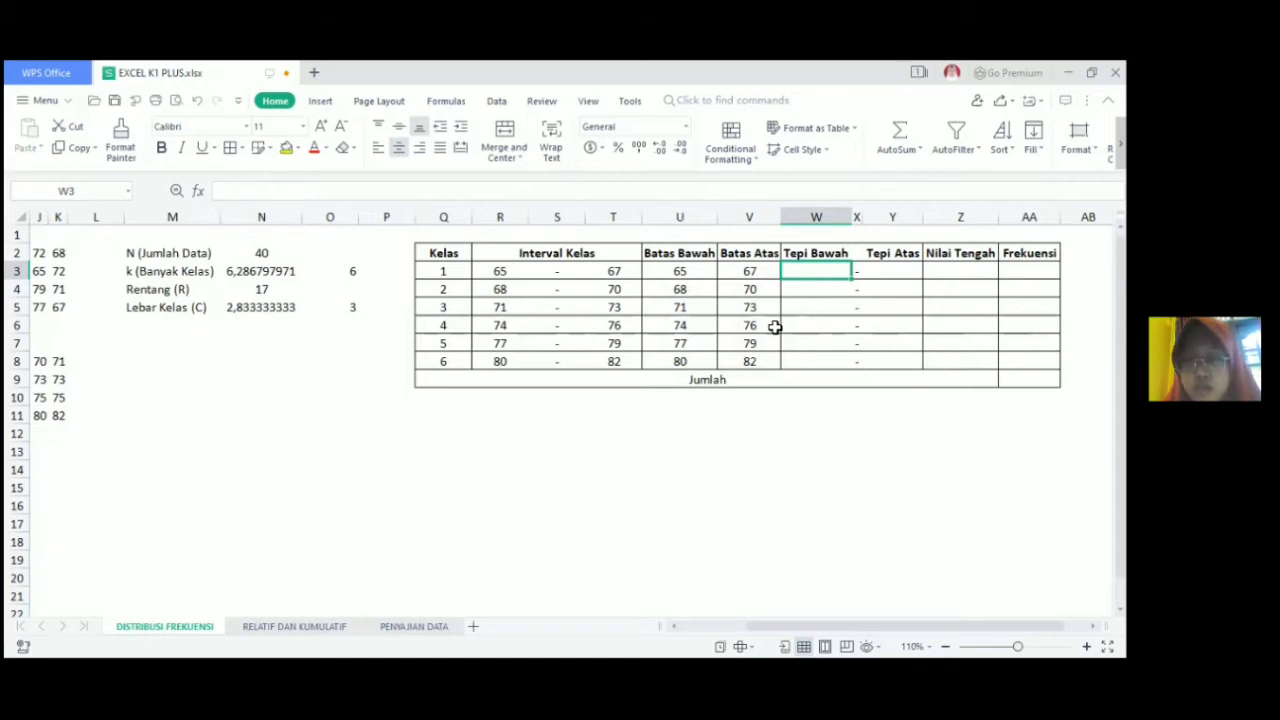
type("=")
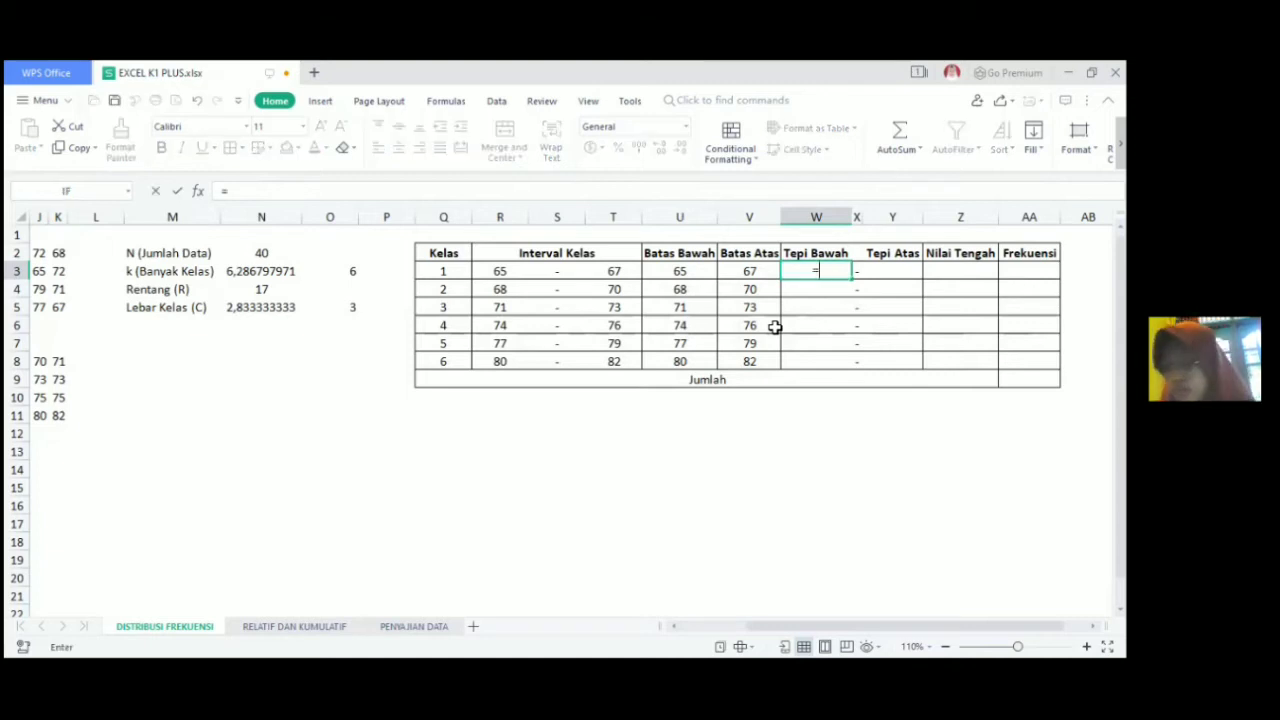
left_click(662, 279)
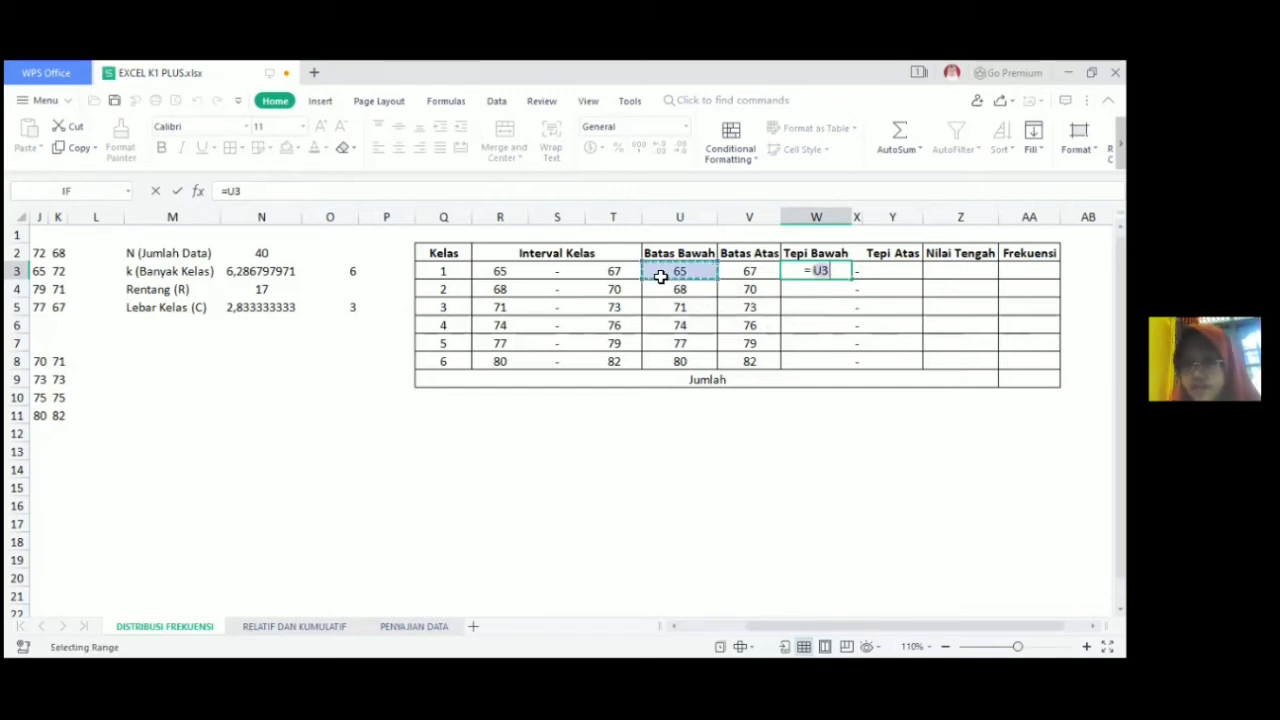
type("-")
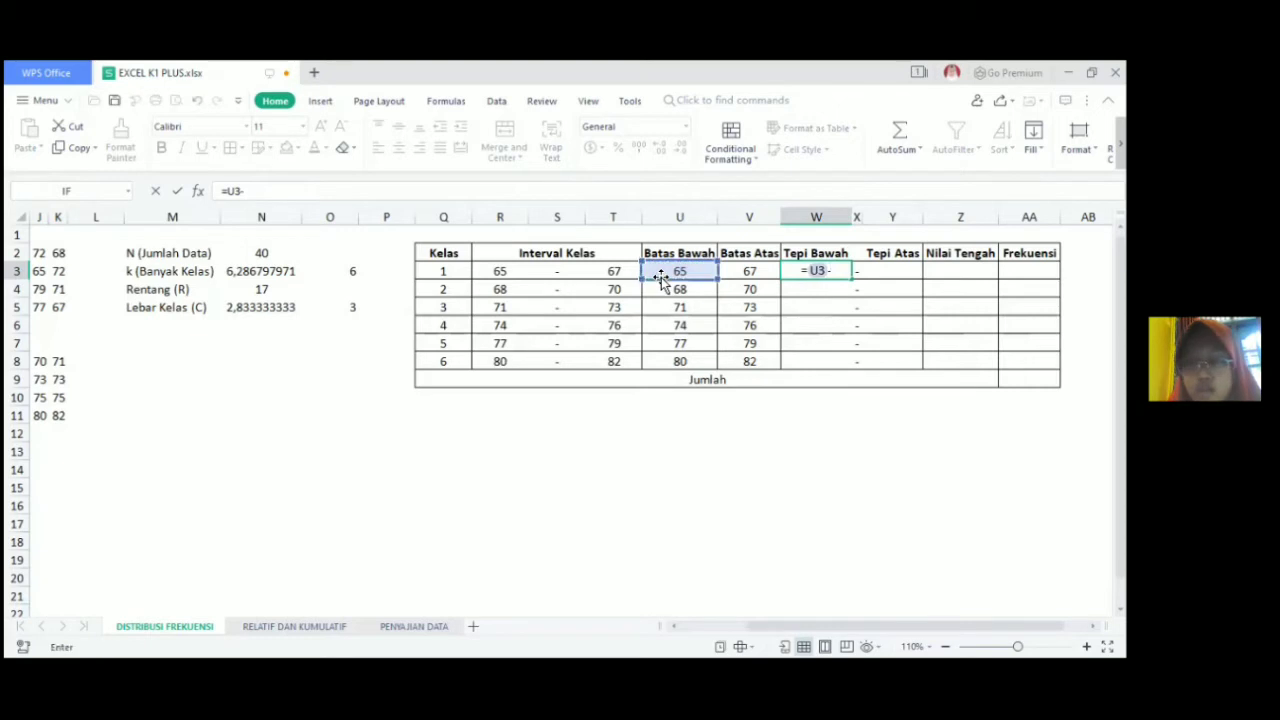
type("0,5")
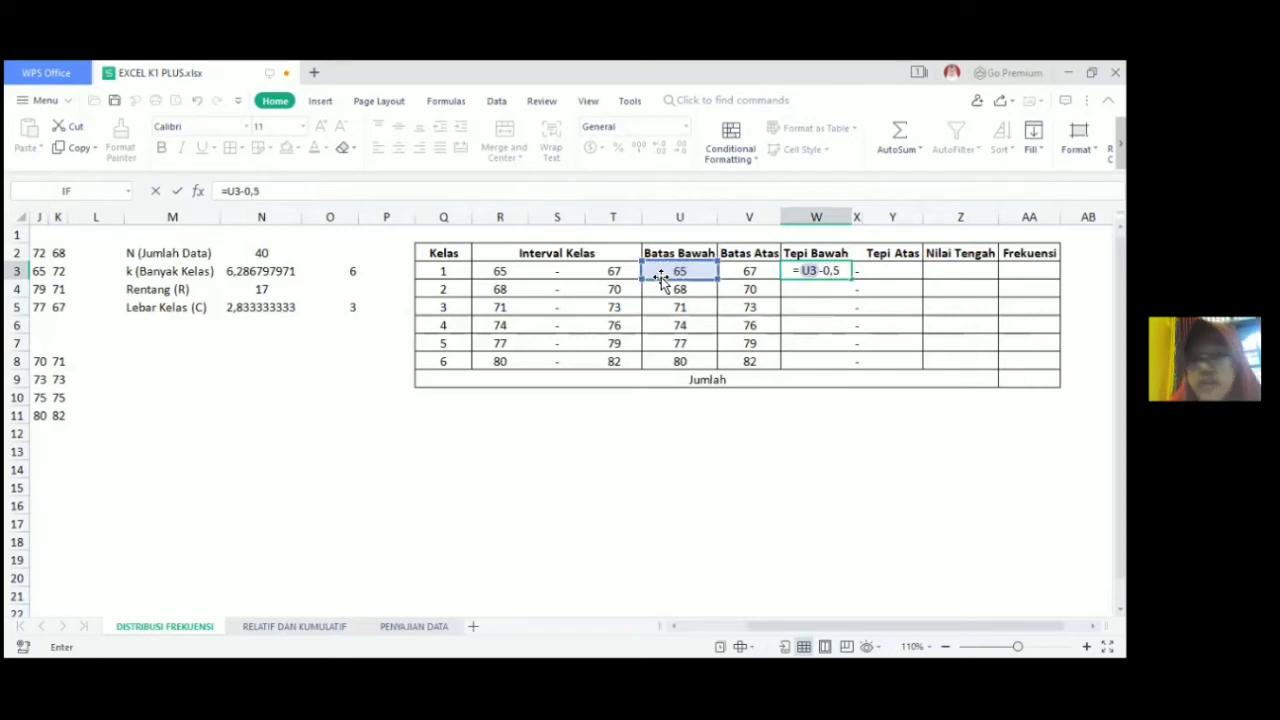
key("Return")
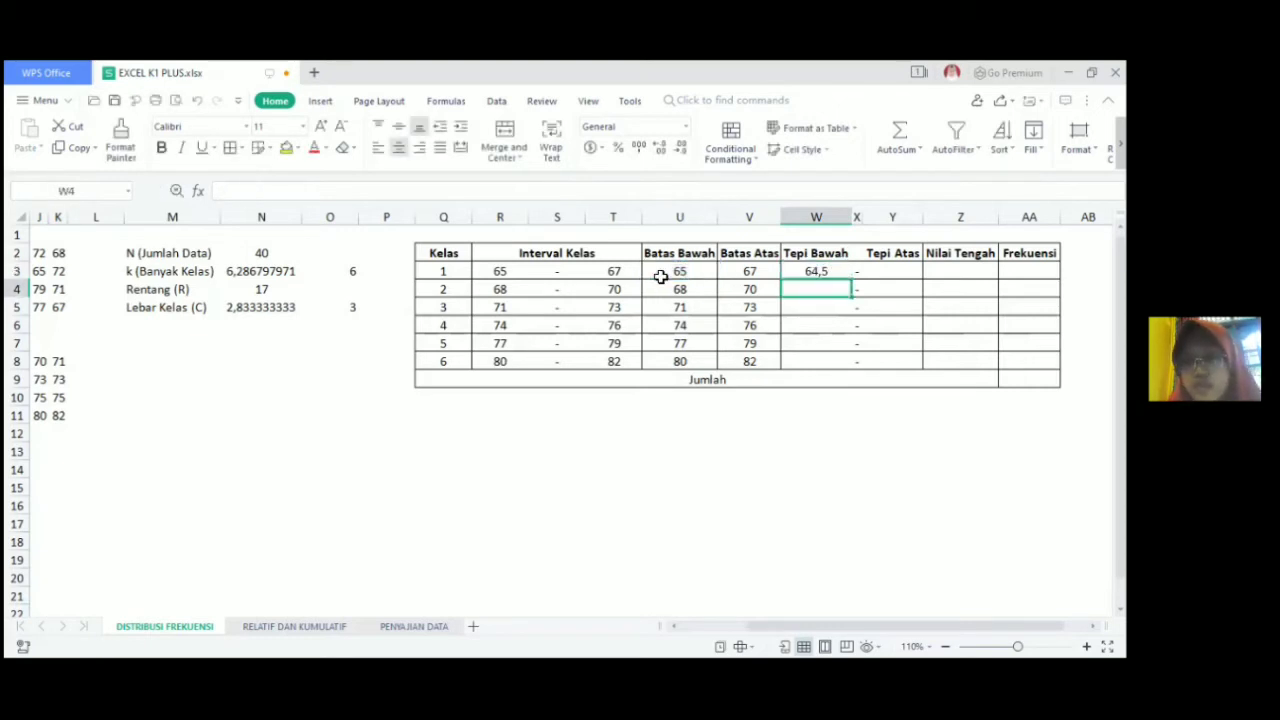
left_click(833, 277)
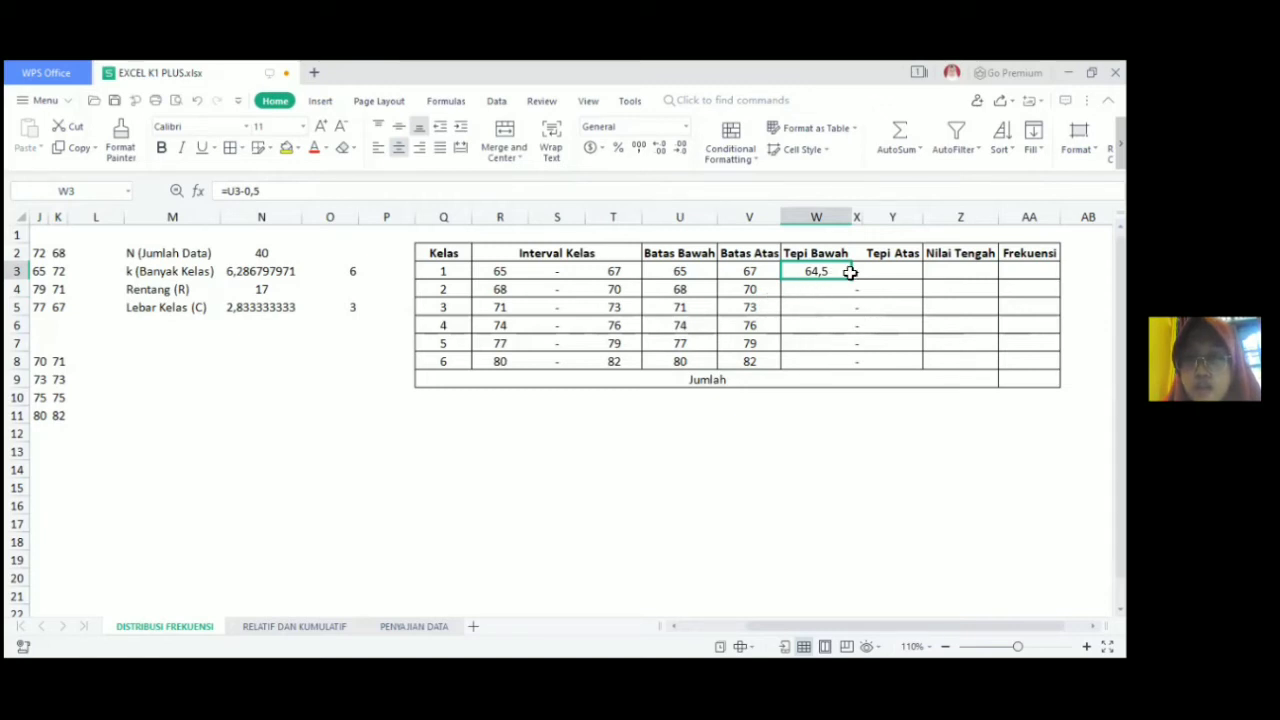
left_click_drag(851, 279, 849, 365)
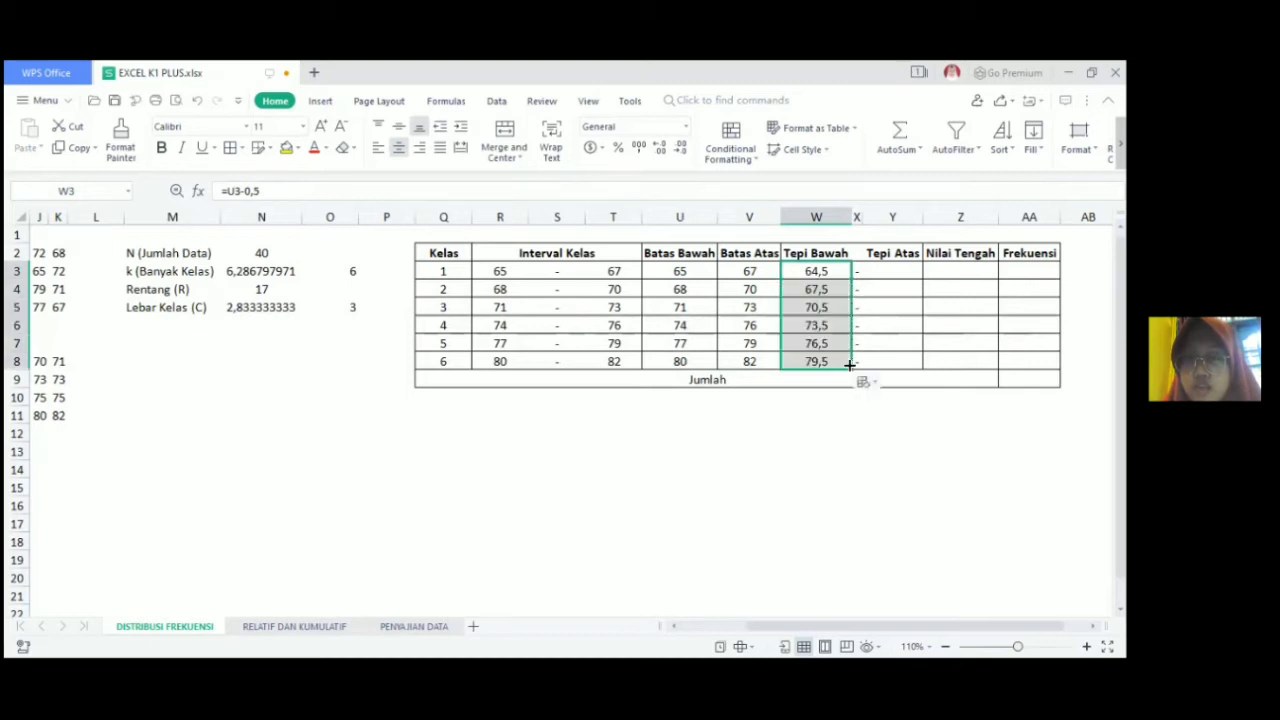
Step: Calculate class 1's Tepi Atas in Y3 with =V3+0,5 and fill the formula down through Y8
left_click(910, 328)
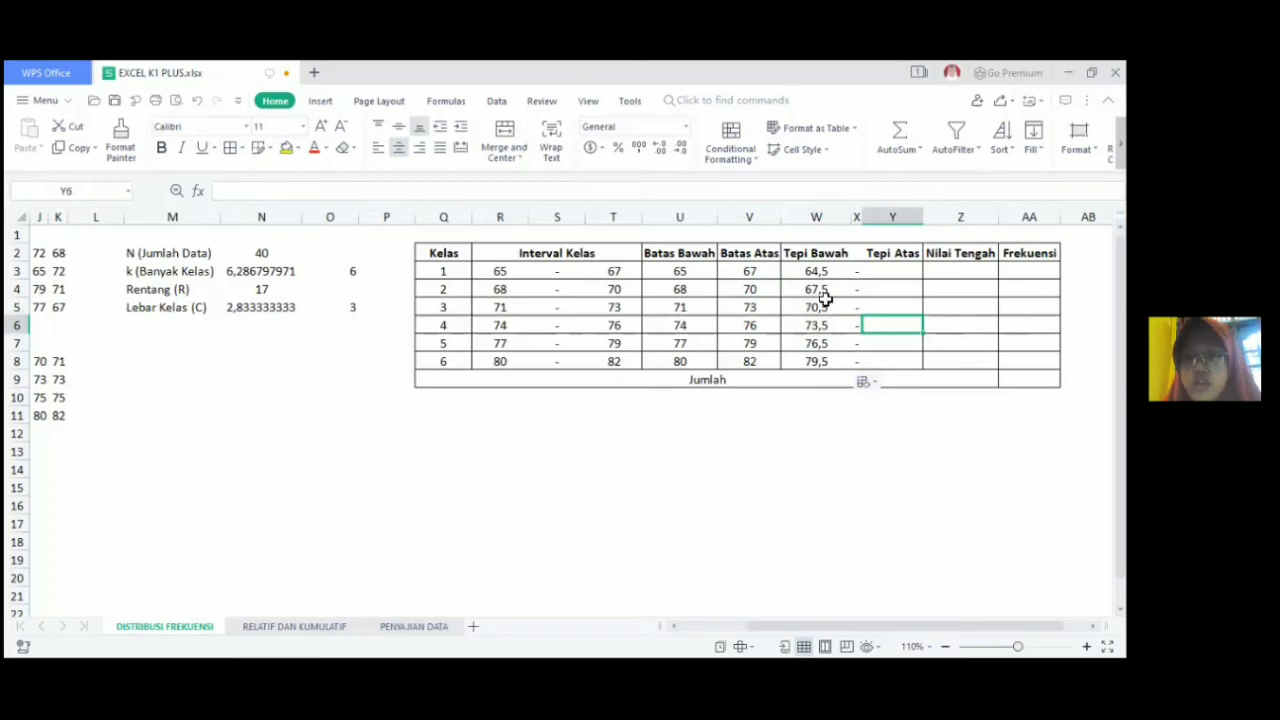
left_click(878, 276)
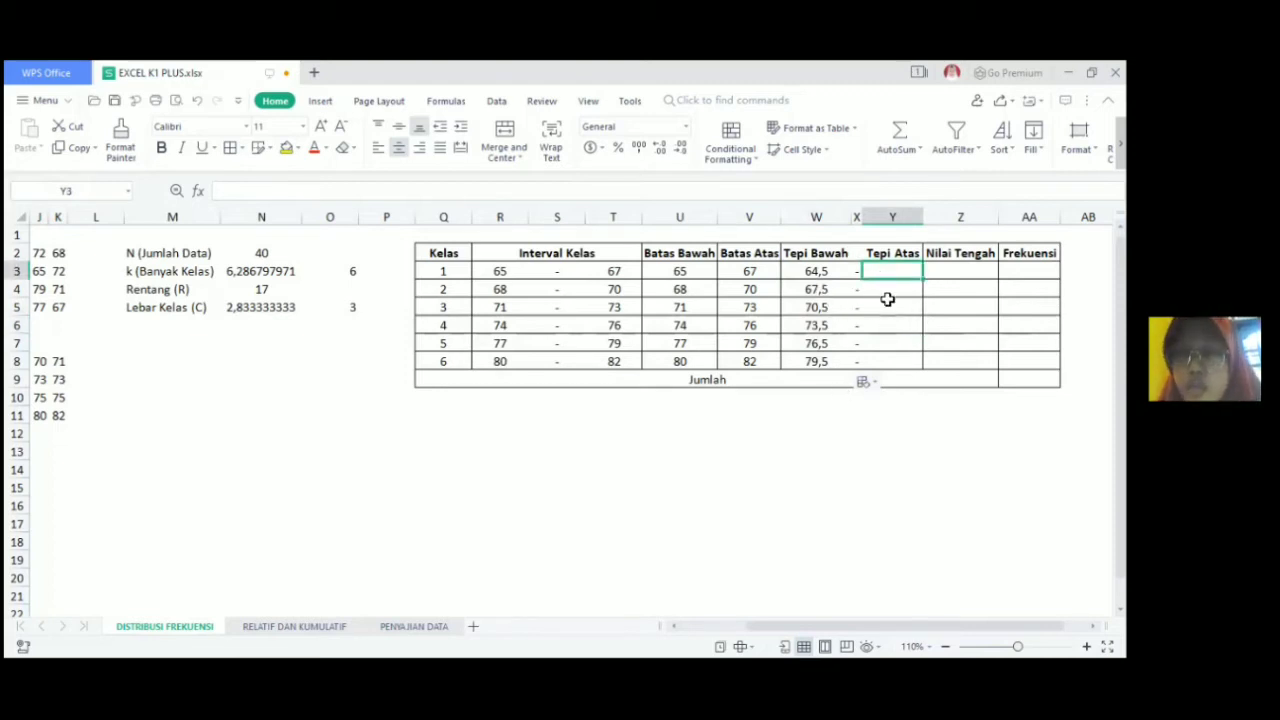
left_click(889, 305)
left_click(905, 276)
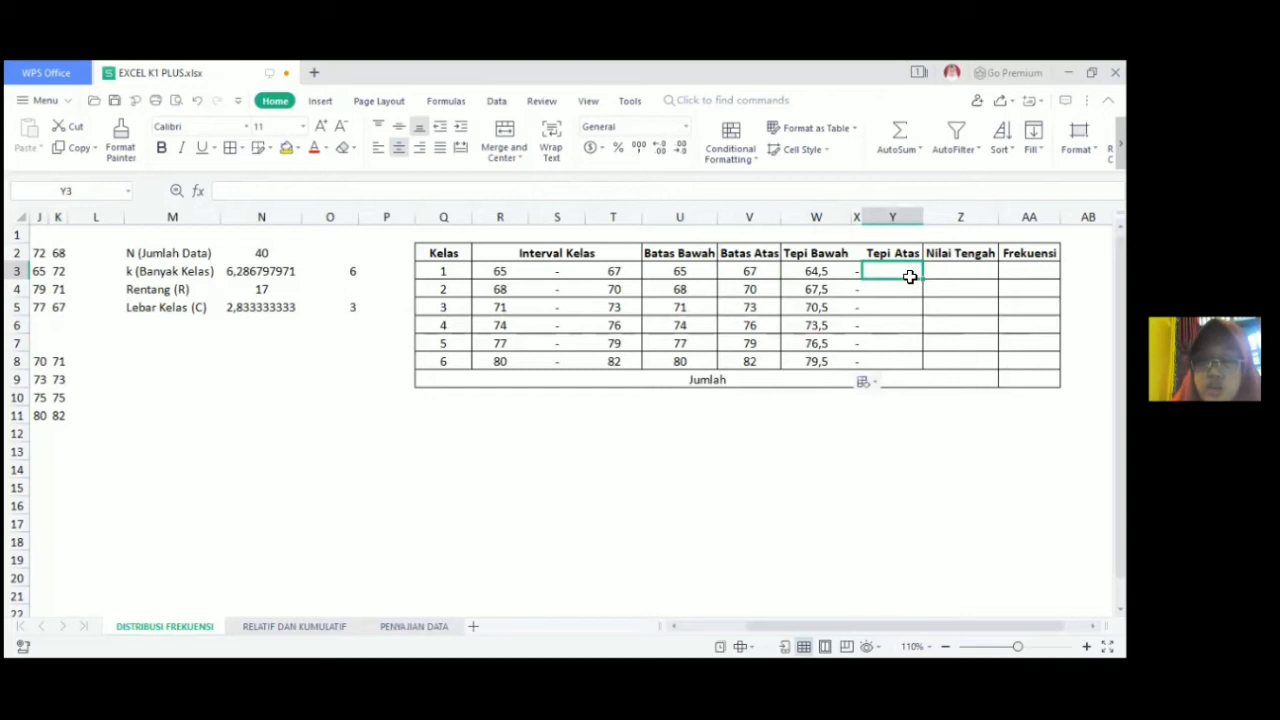
type("=")
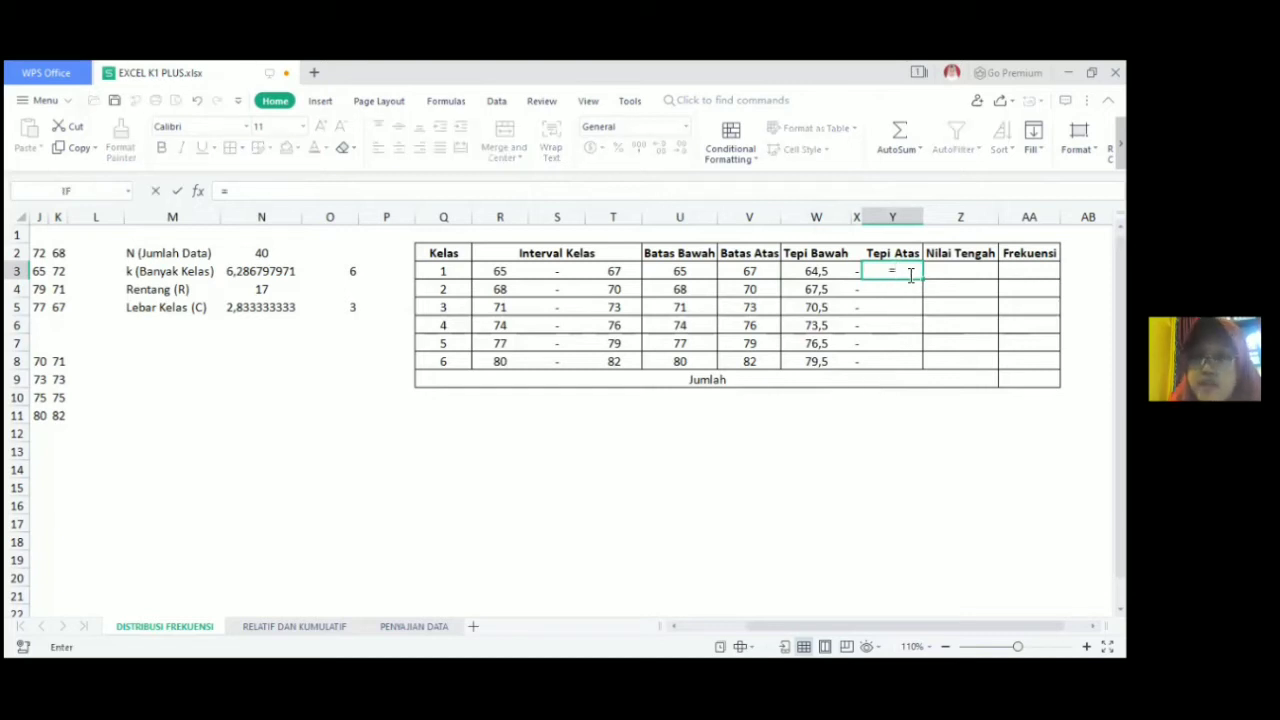
left_click(752, 274)
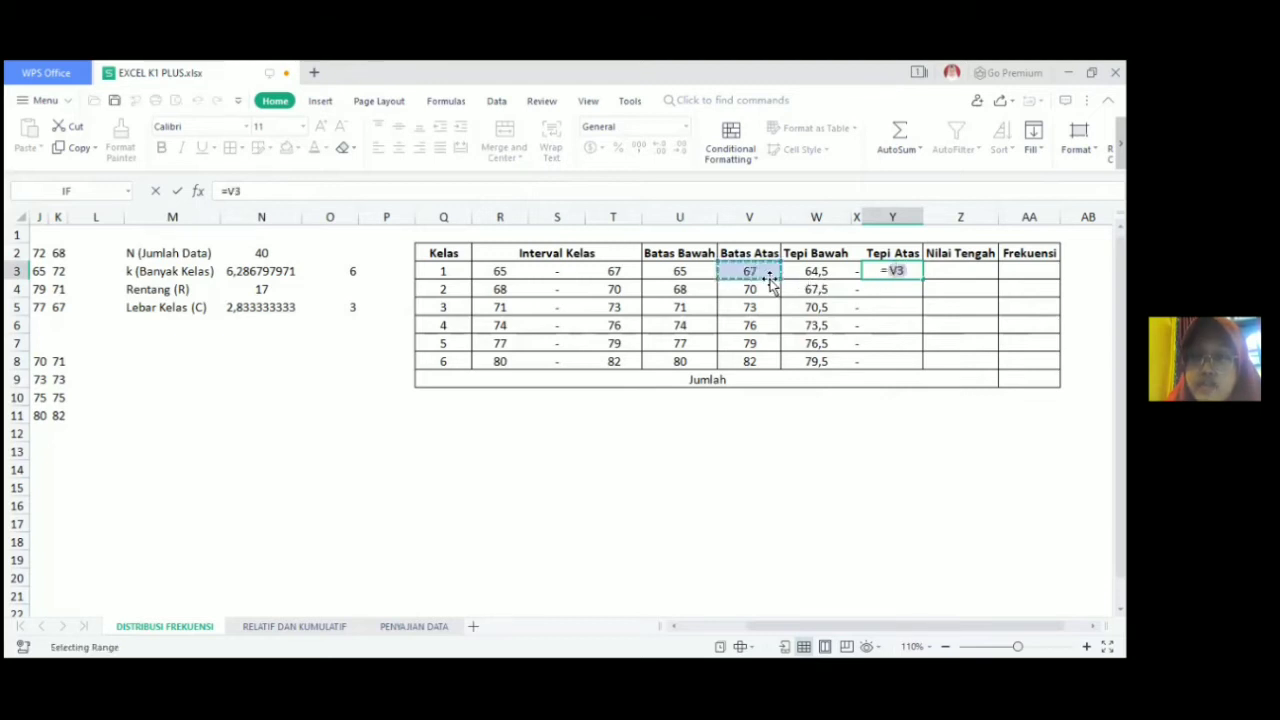
type("+0,")
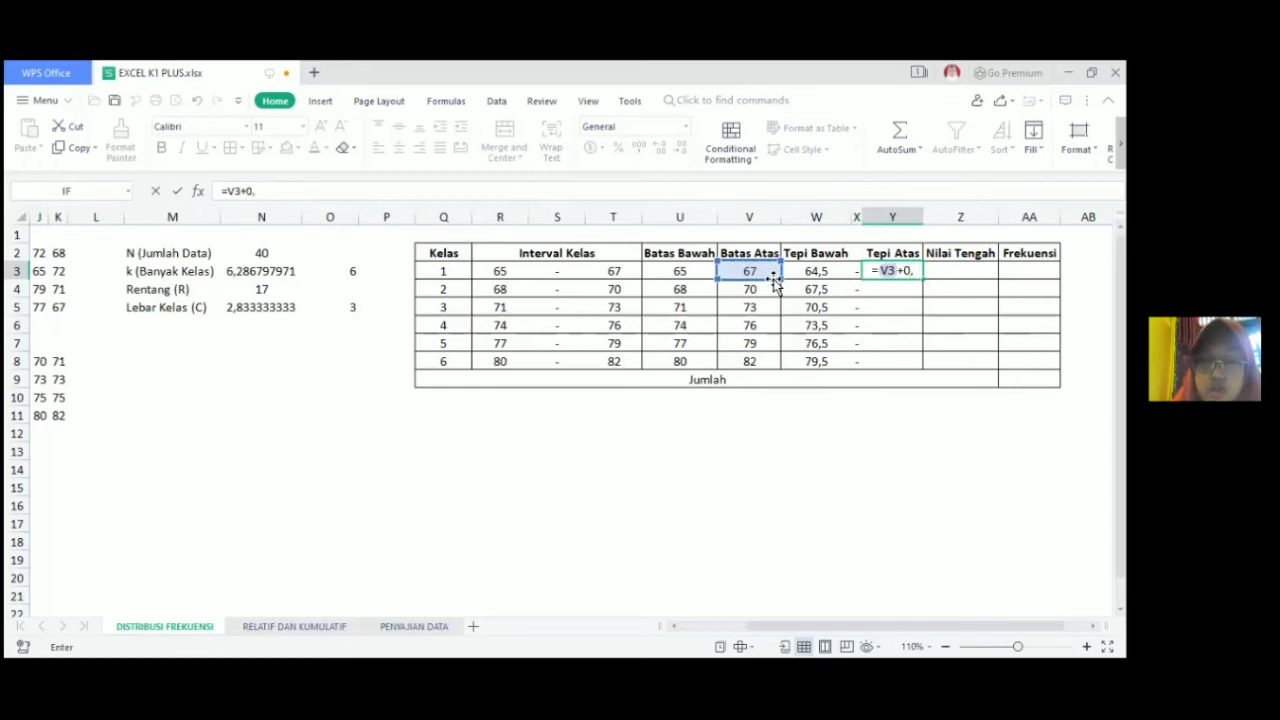
type("5")
key("Return")
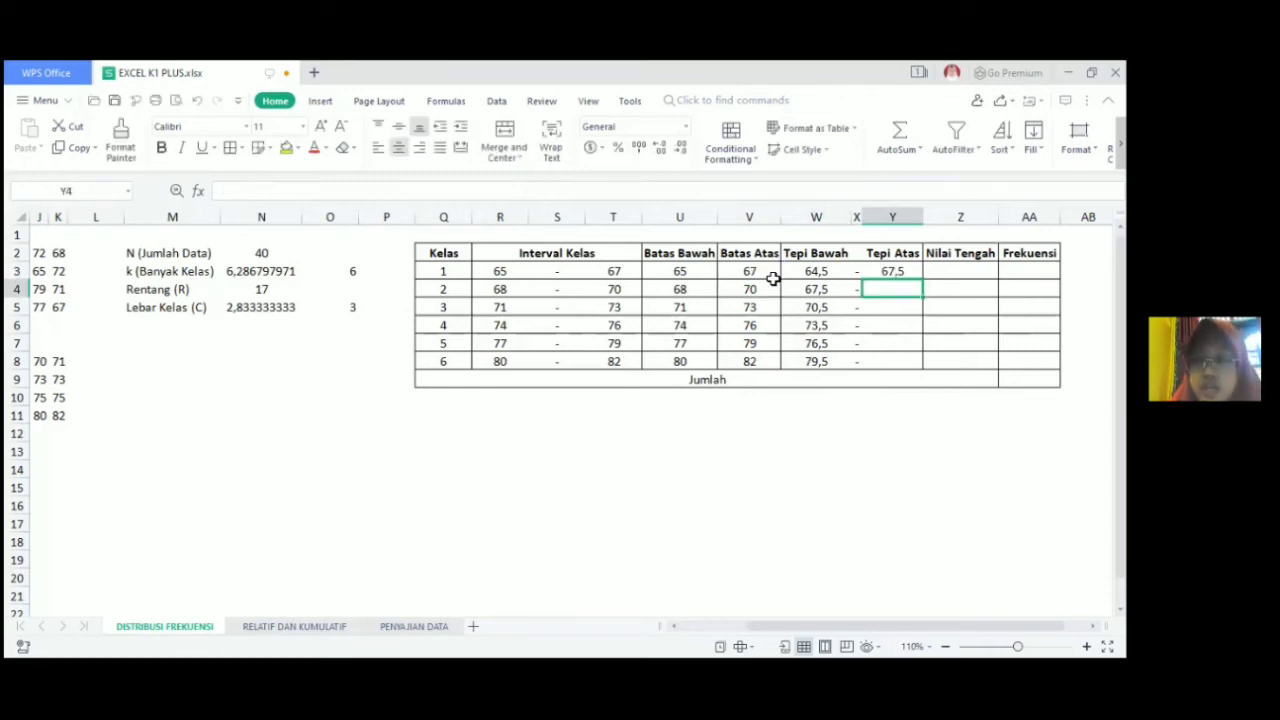
left_click(910, 268)
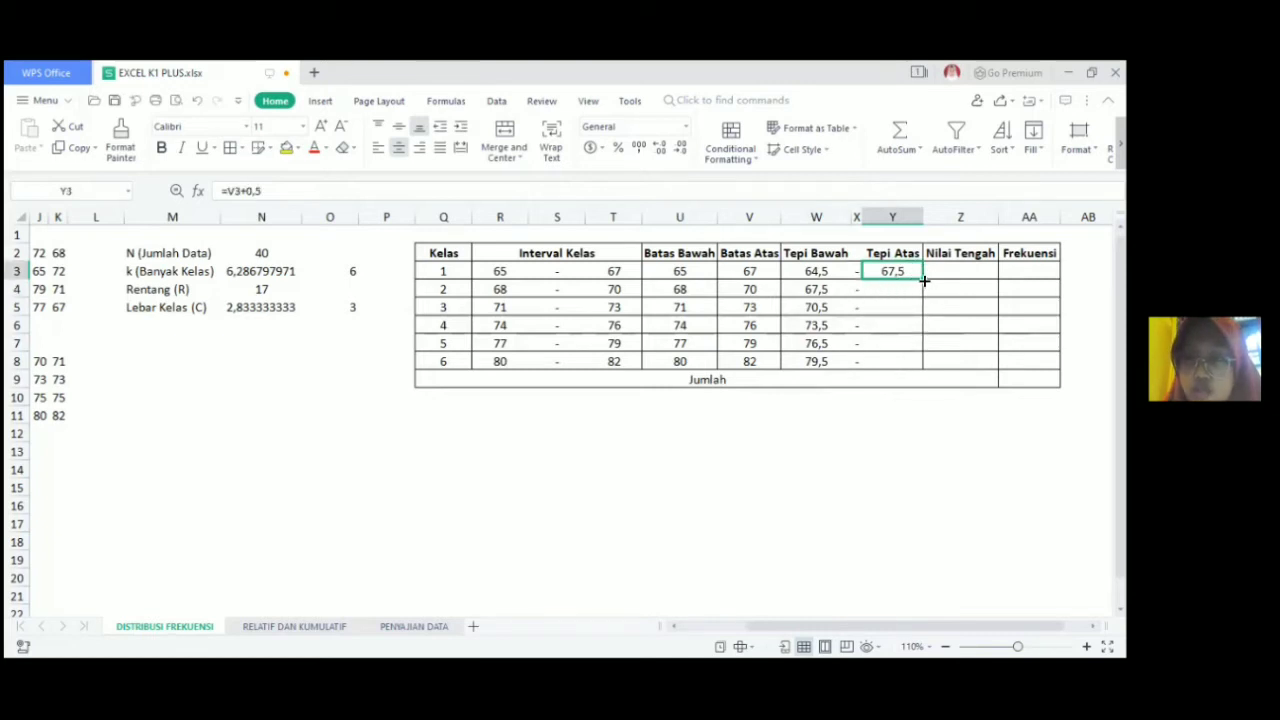
left_click_drag(924, 281, 922, 363)
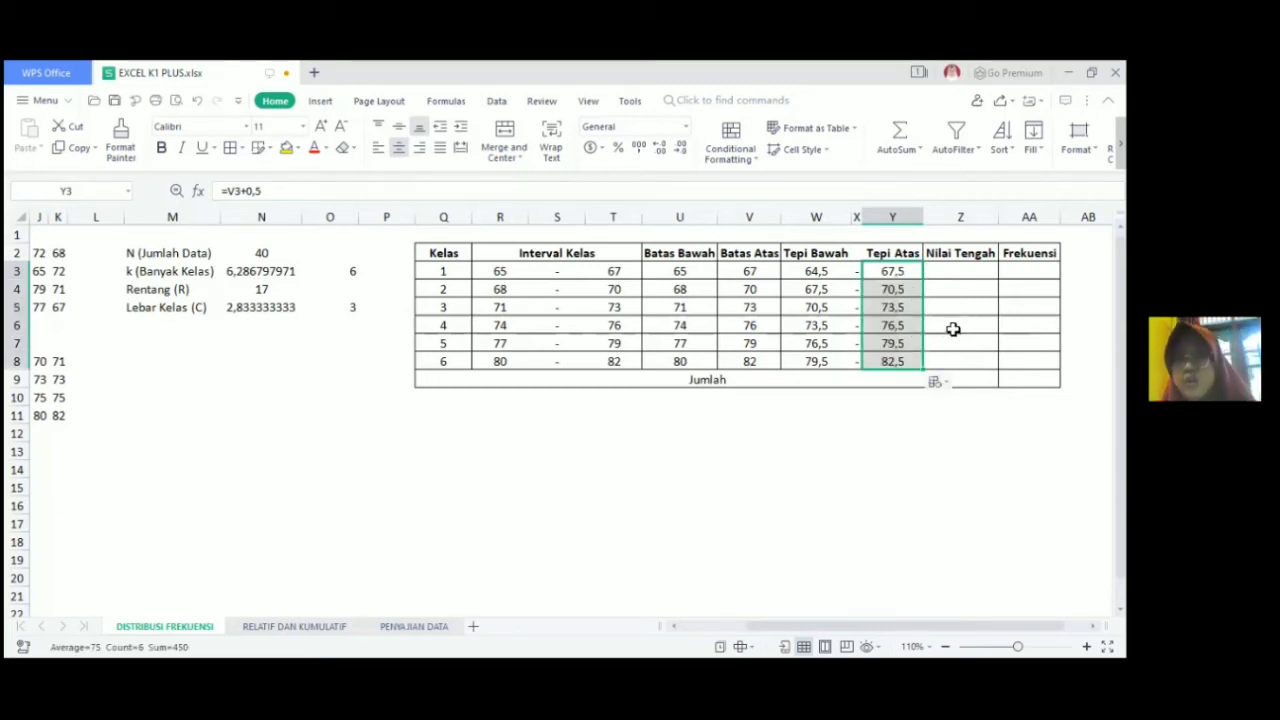
Step: Begin a formula in Z3, class 1's Nilai Tengah cell
left_click(952, 328)
left_click(945, 270)
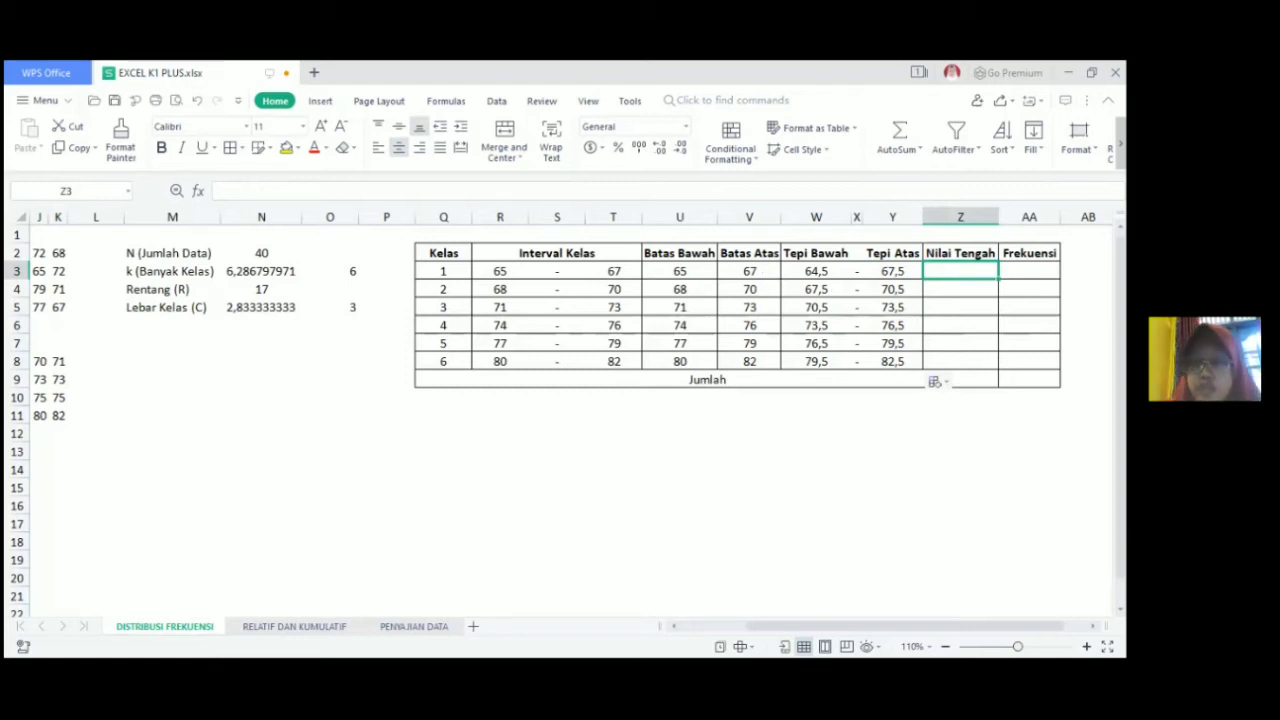
type("=")
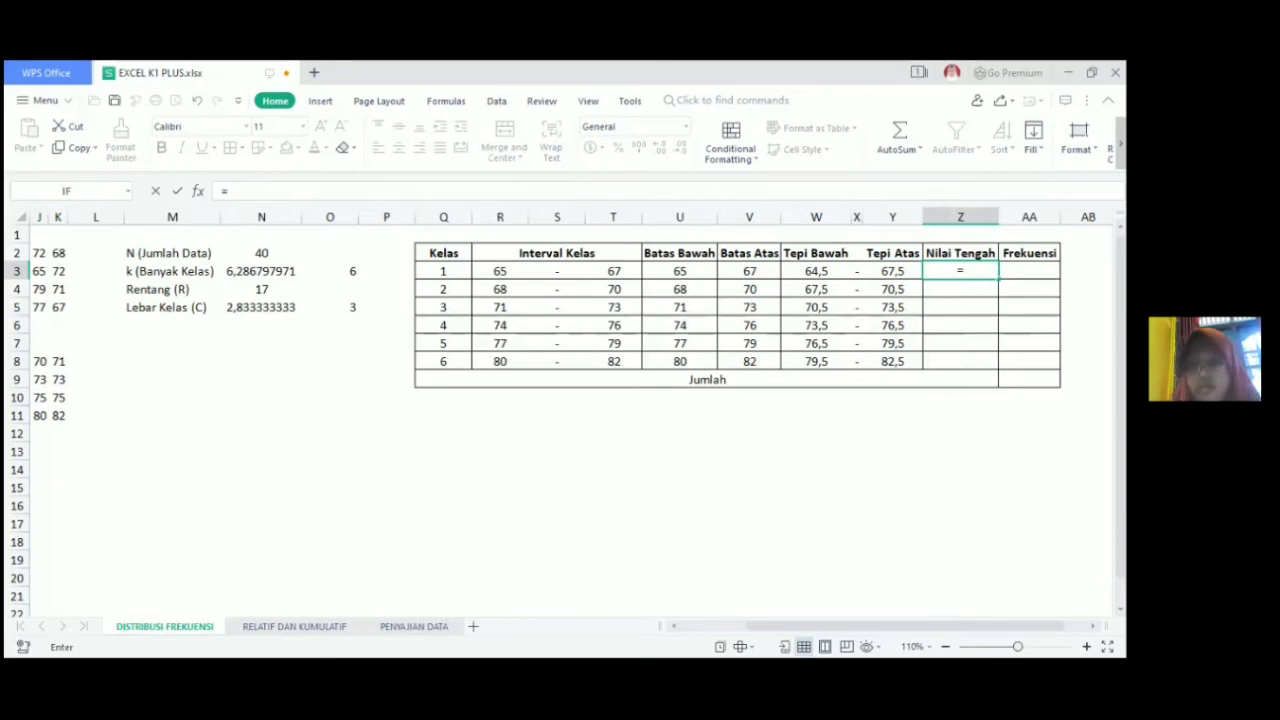
left_click(686, 270)
type("+")
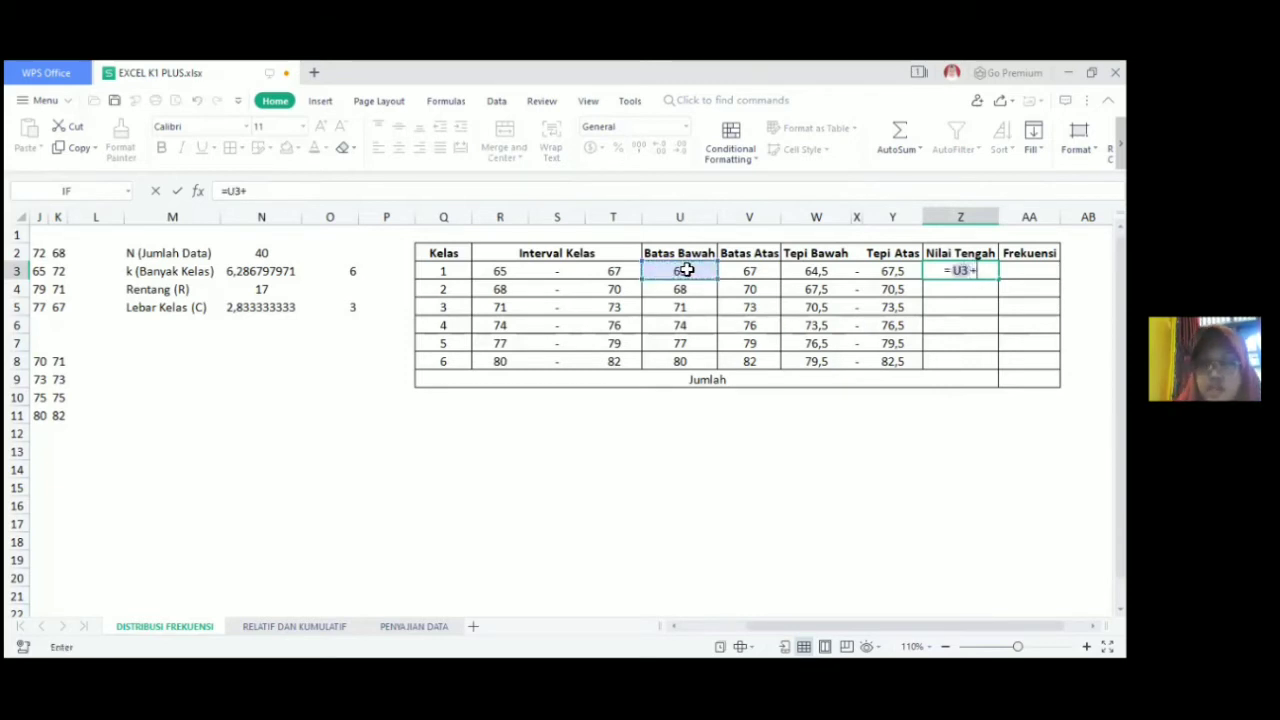
key("BackSpace")
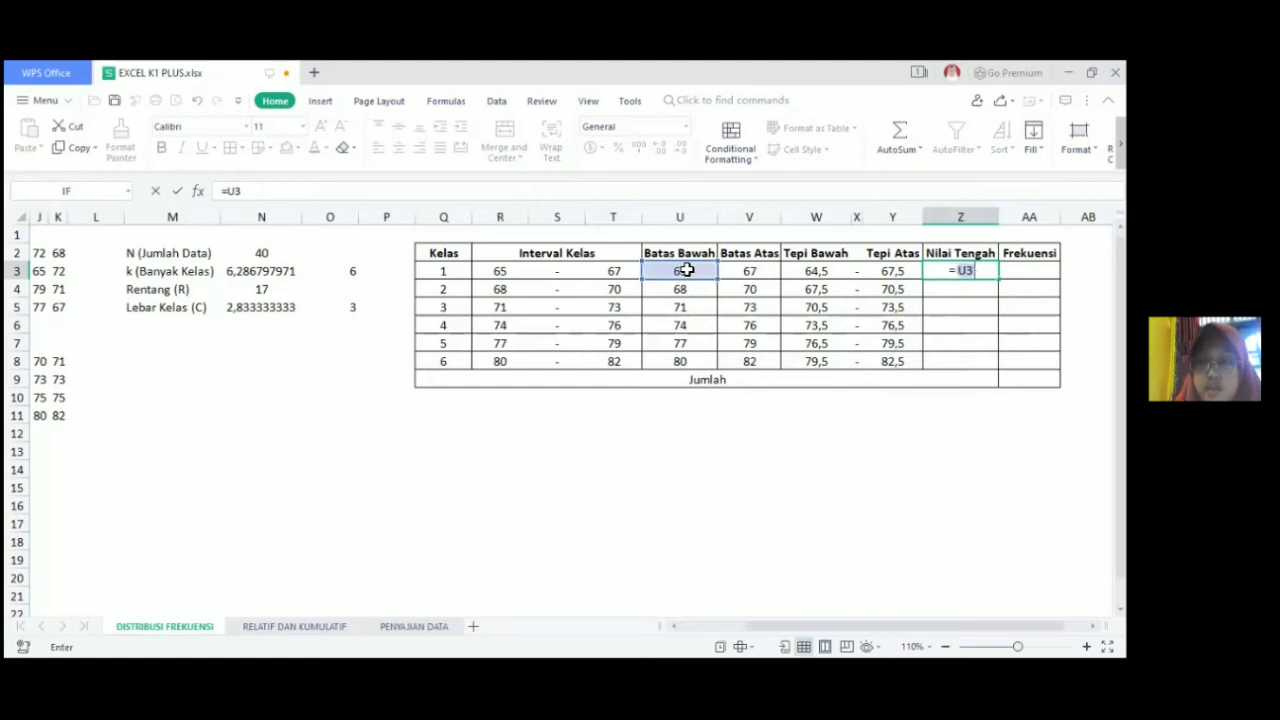
key("BackSpace")
key("BackSpace")
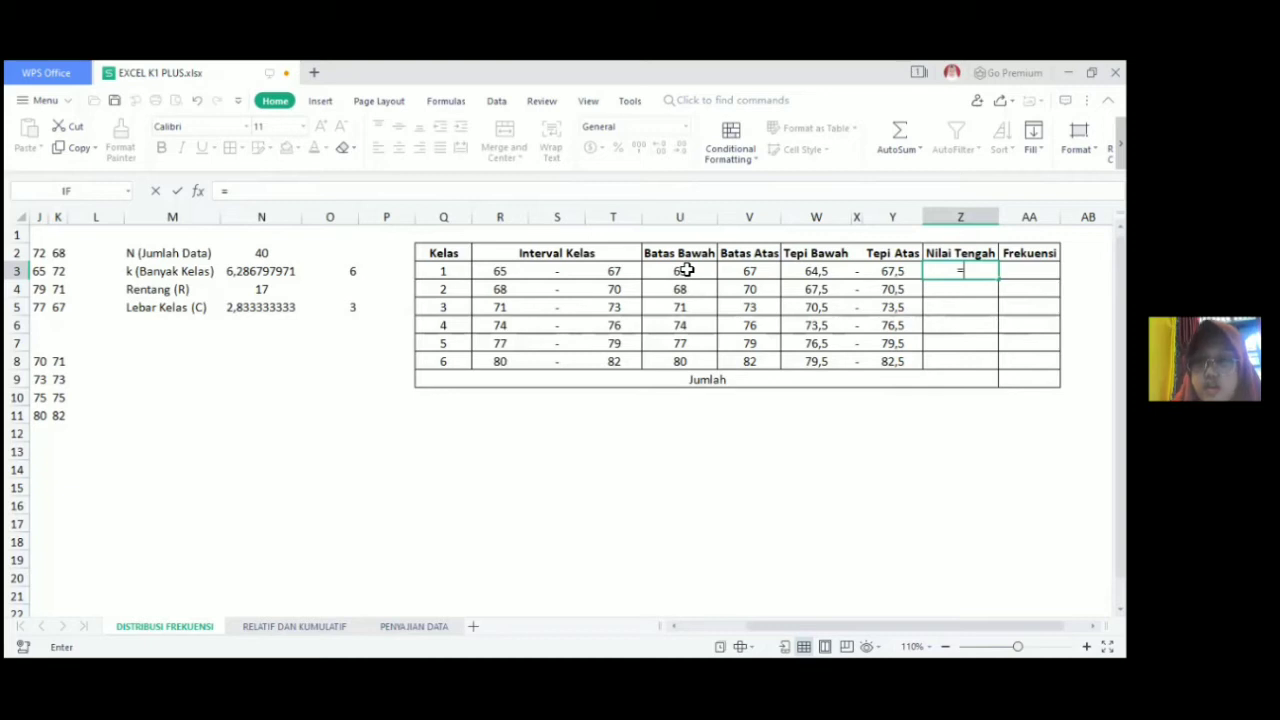
Step: Complete the Nilai Tengah formula in Z3 as =(U3+V3)/2 and fill it down through Z8
type("(")
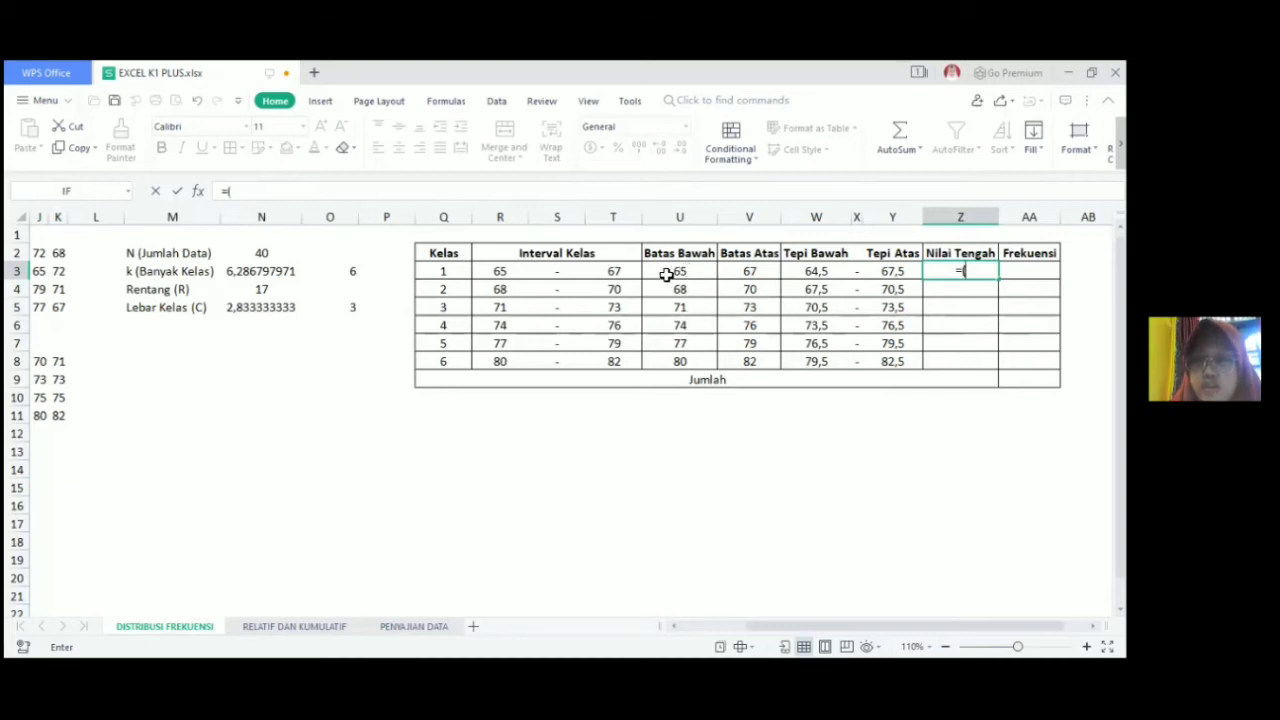
left_click(667, 275)
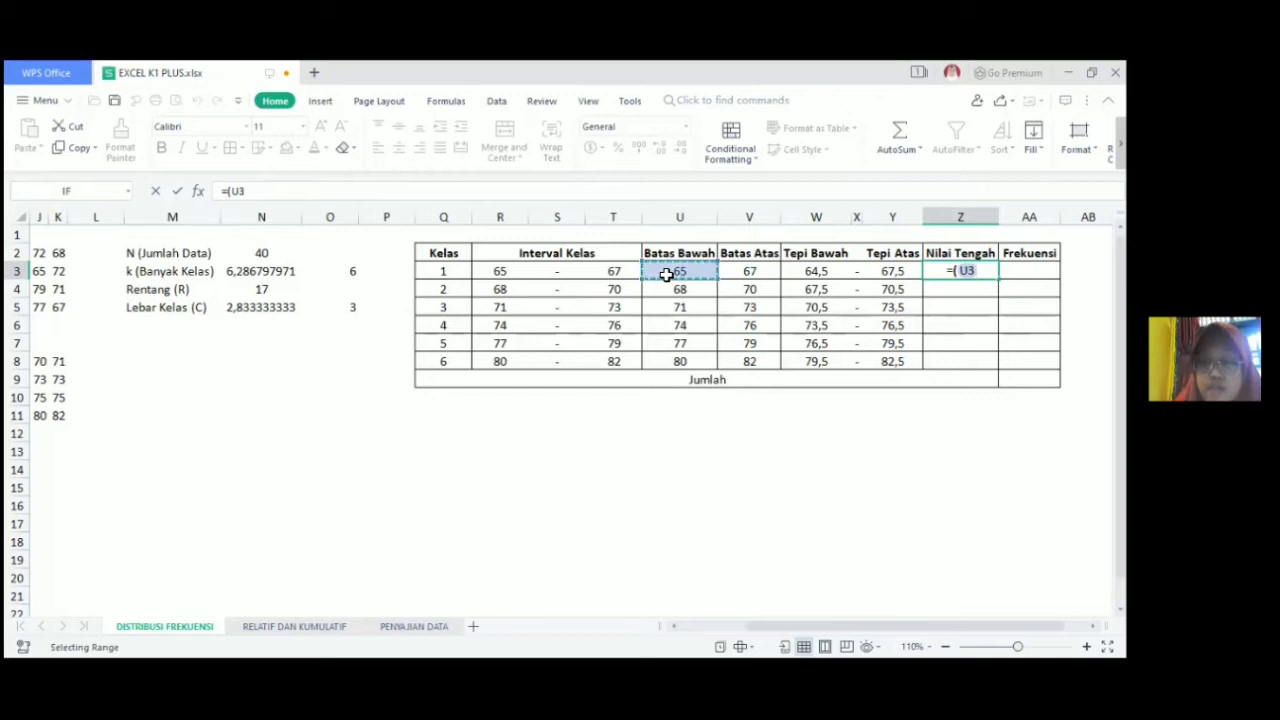
type("+")
left_click(753, 271)
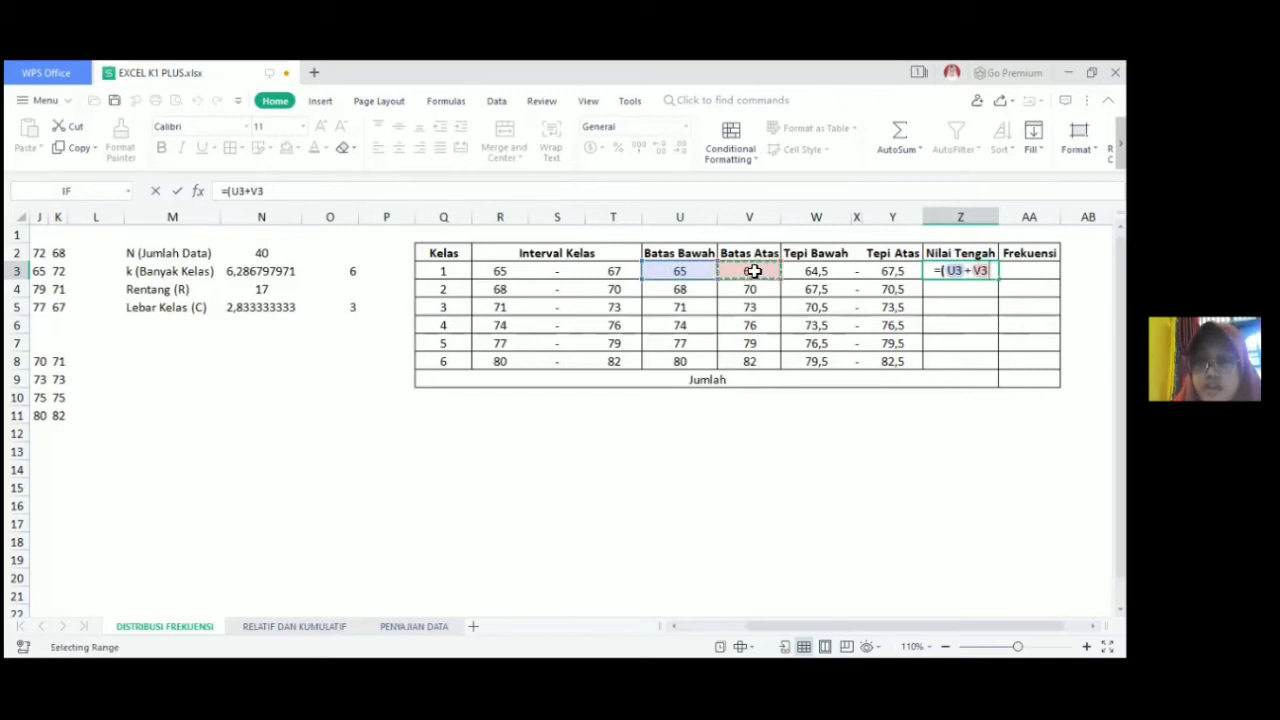
type(")")
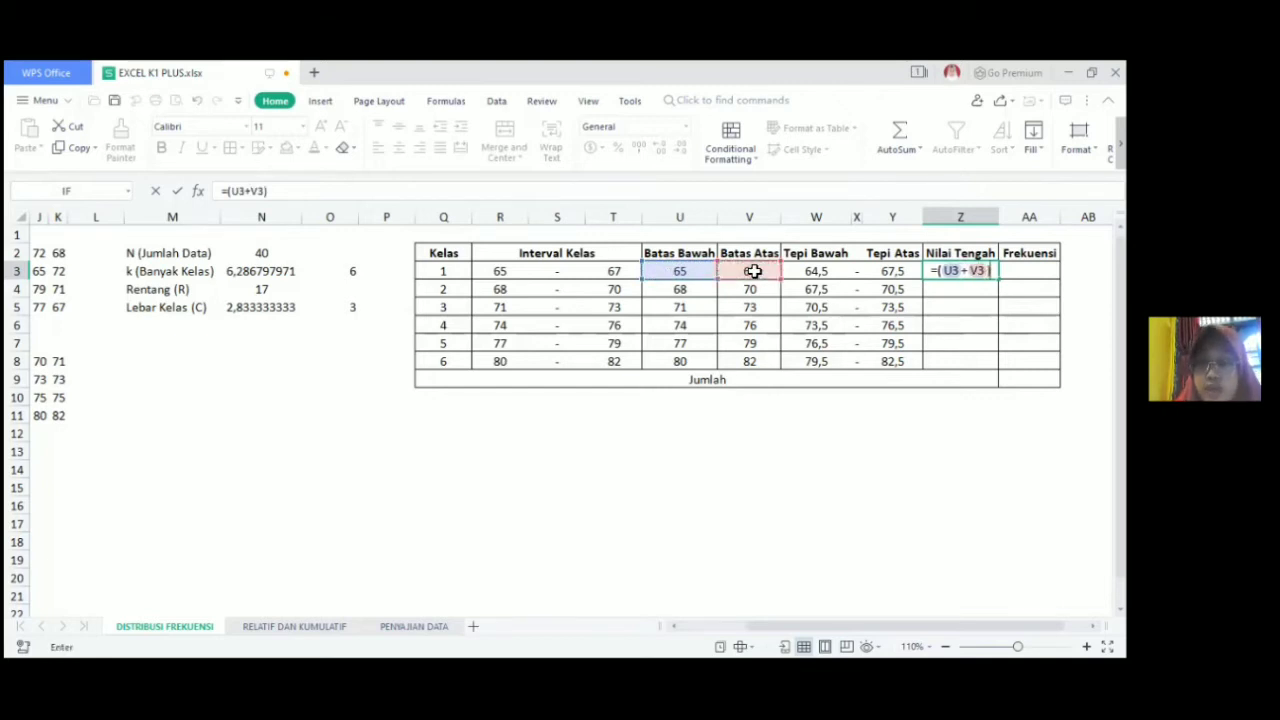
type("/2")
key("Return")
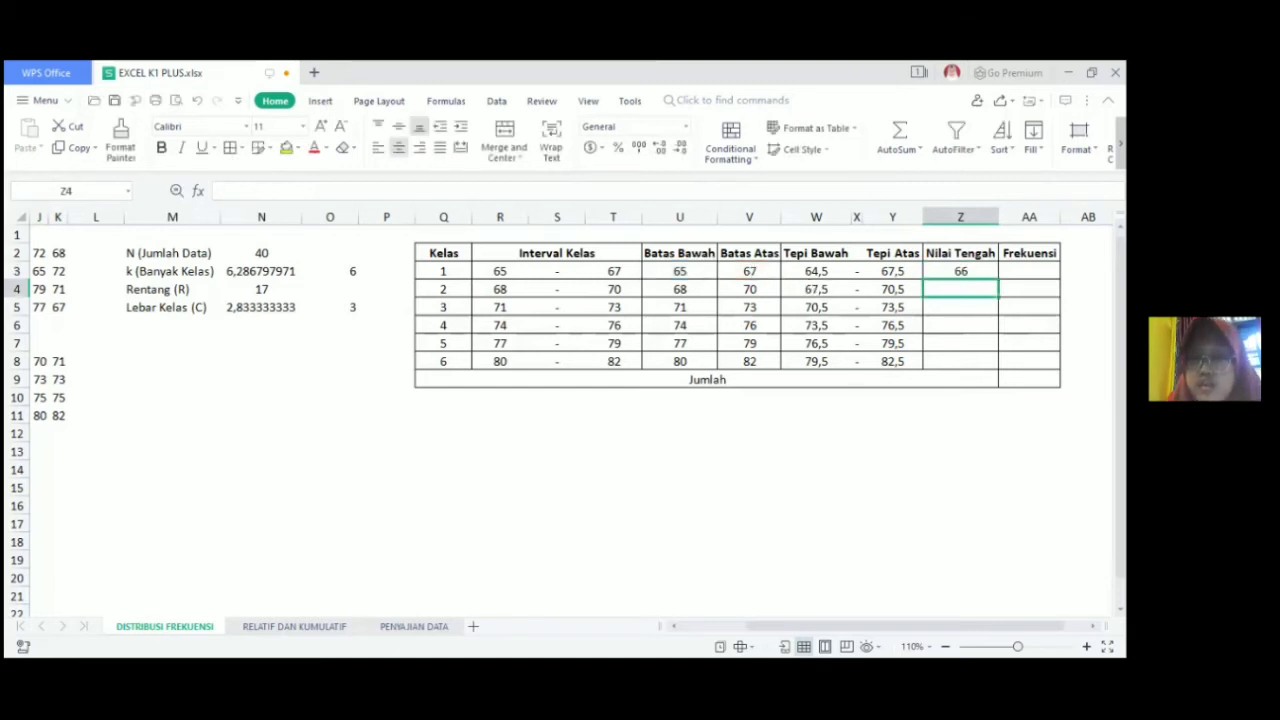
key("Up")
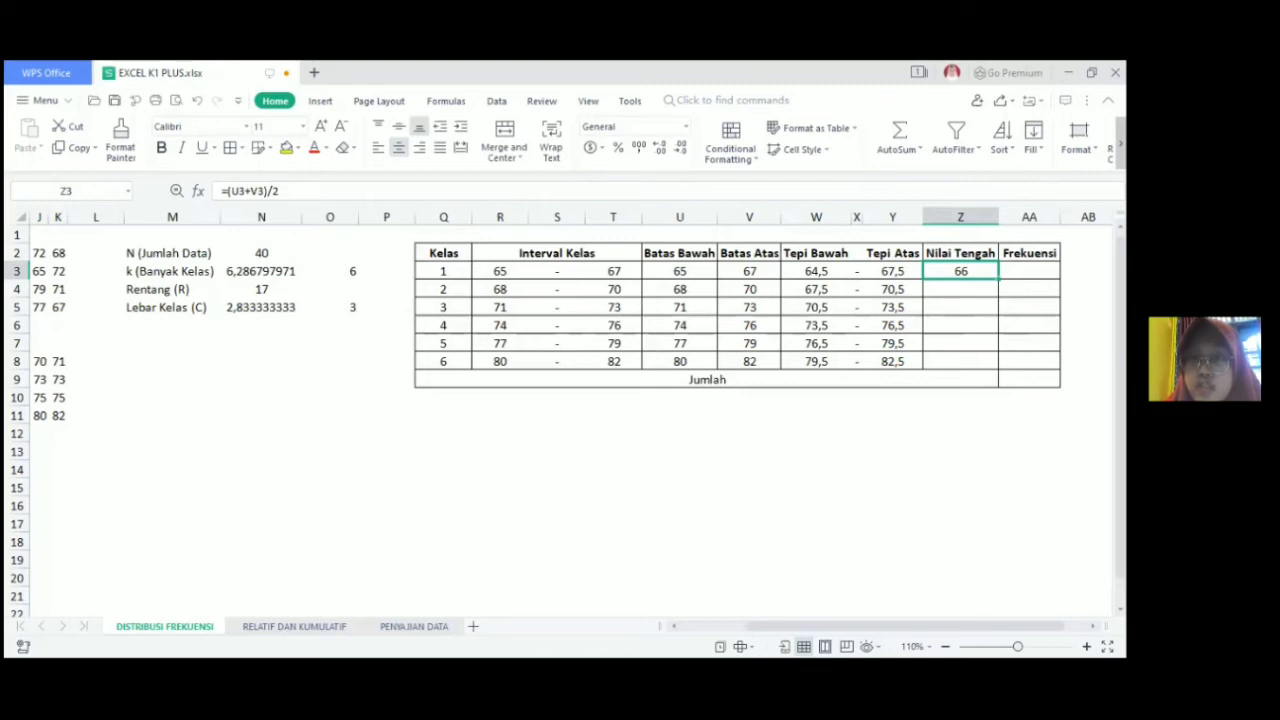
left_click_drag(998, 280, 998, 368)
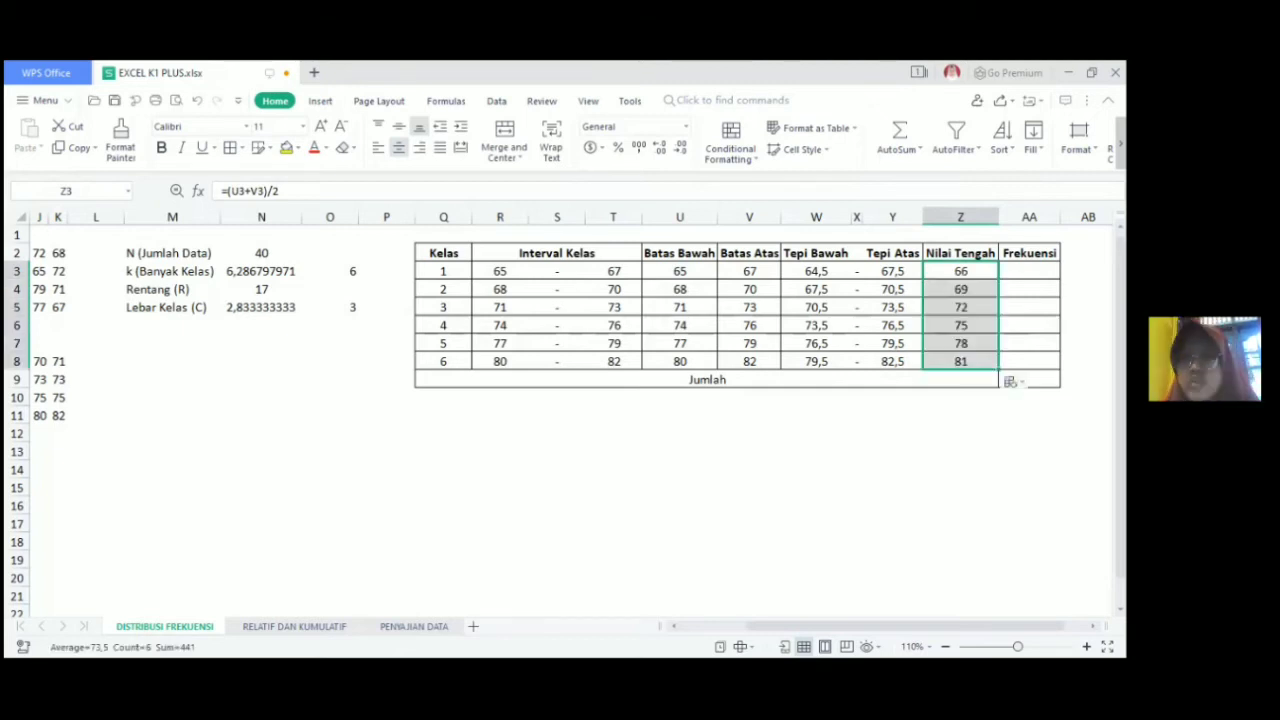
Step: Fill the Frekuensi cells AA3:AA8 with the array formula =FREQUENCY(data;V3:V8), using the Batas Atas values as bins
left_click(1029, 289)
left_click(1029, 271)
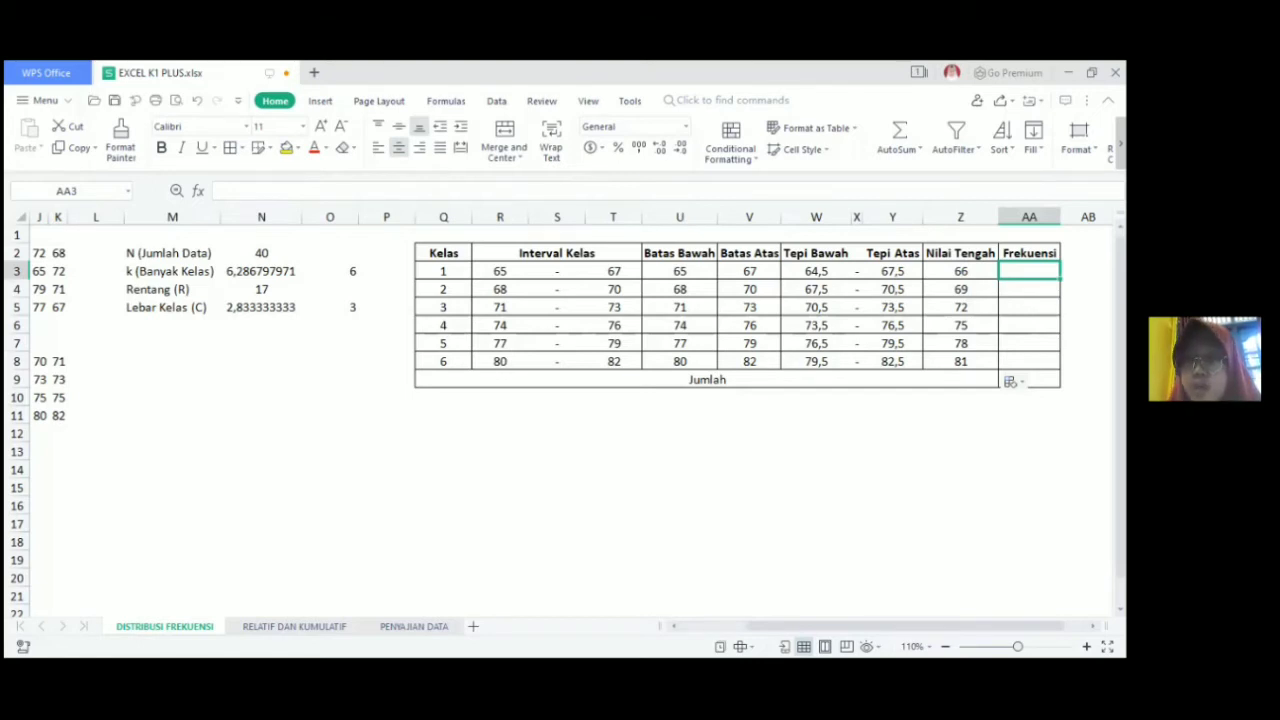
left_click_drag(1088, 271, 1088, 288)
left_click(1030, 271)
left_click_drag(1030, 271, 1030, 362)
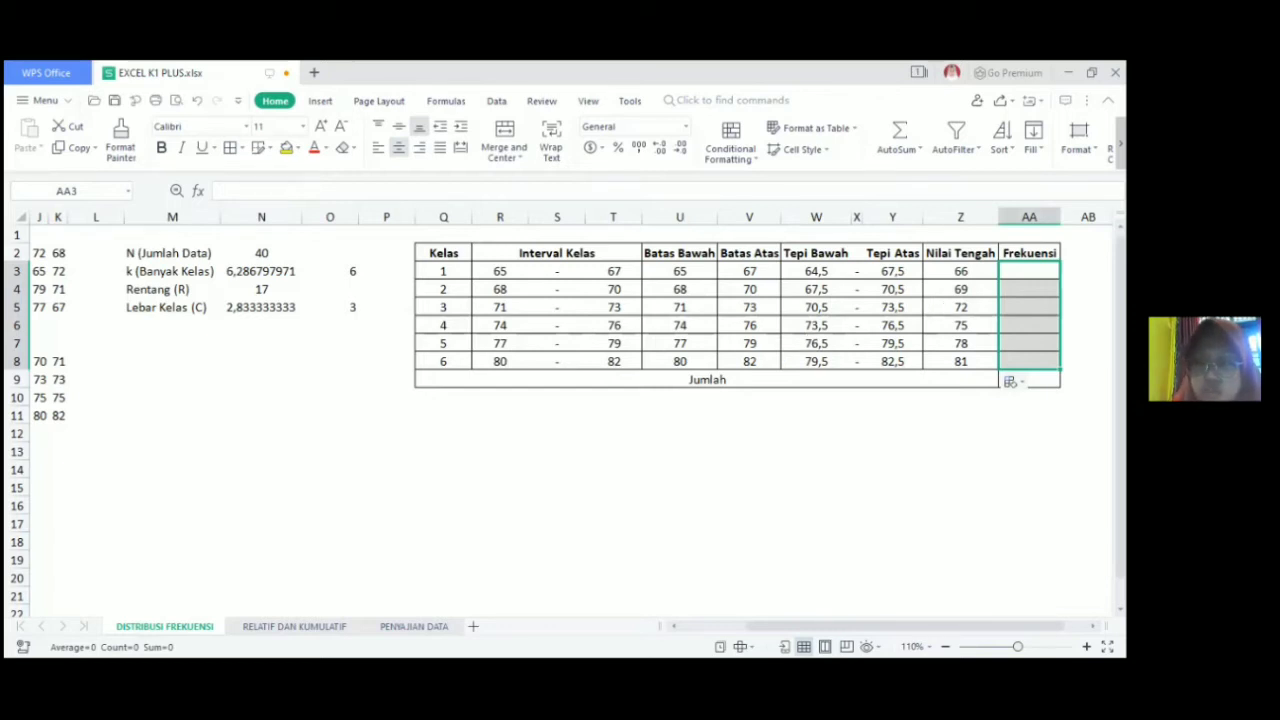
type("=f")
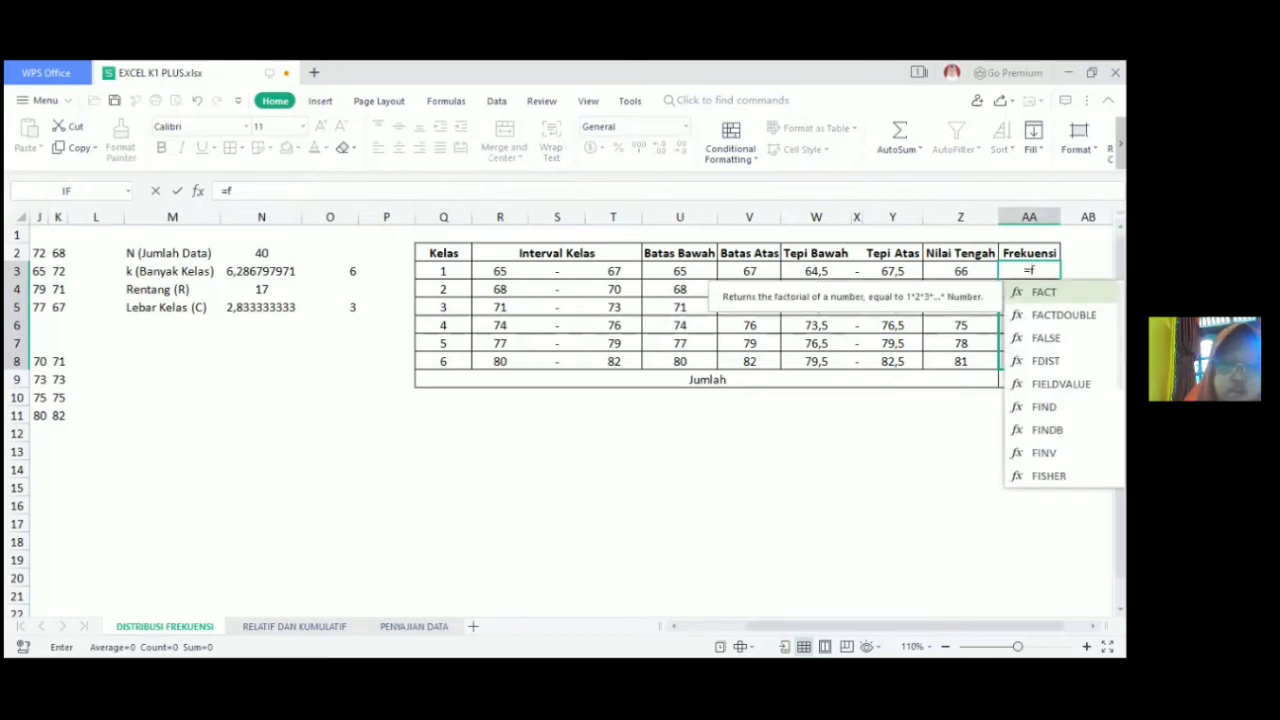
type("req")
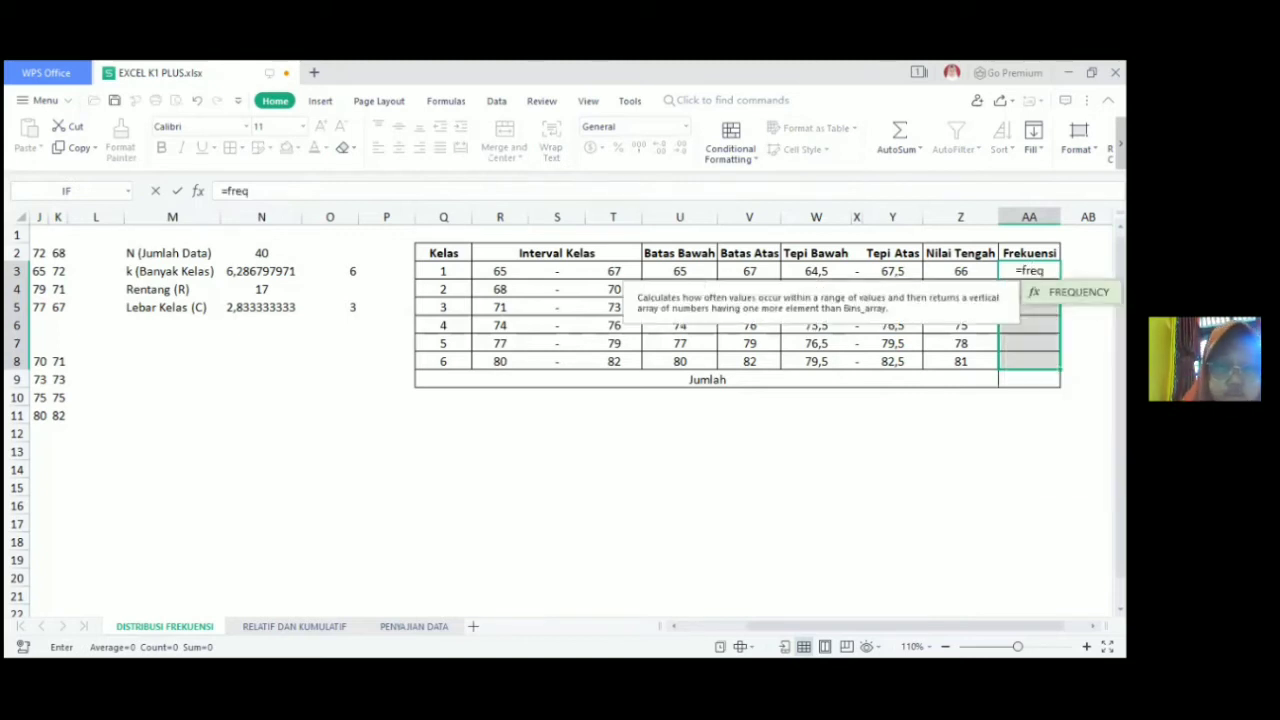
type("uency")
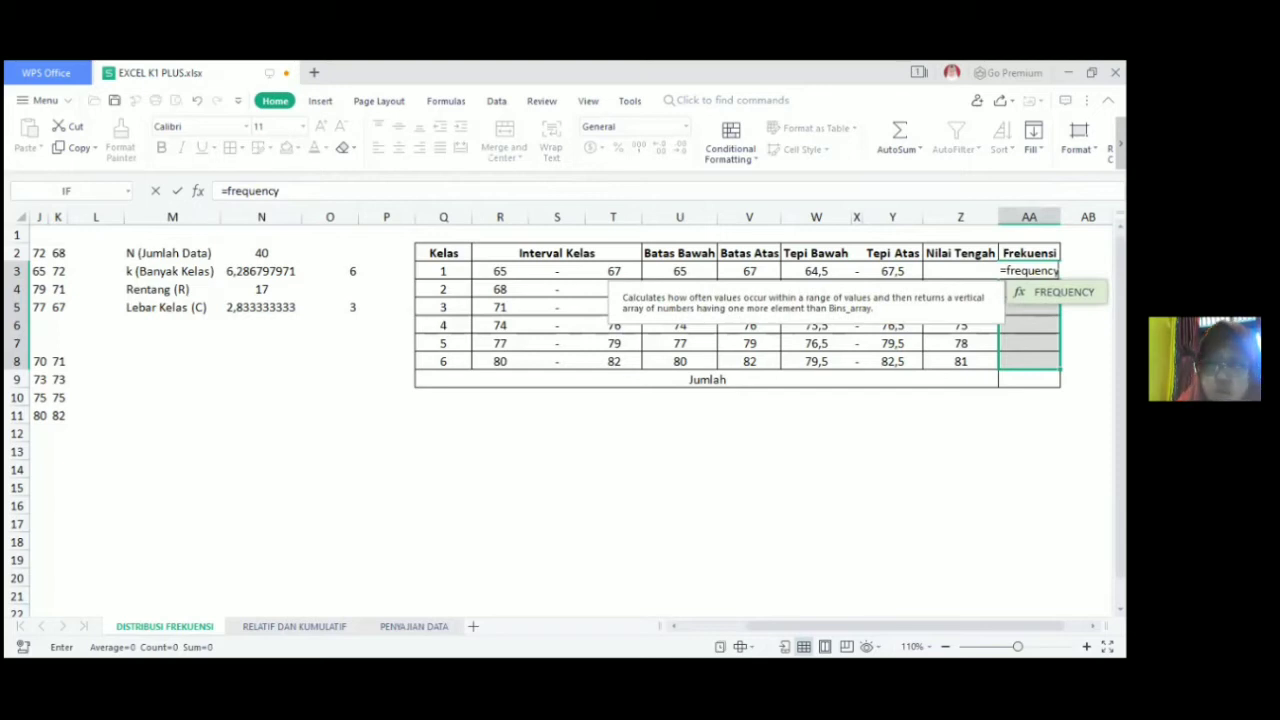
type("(")
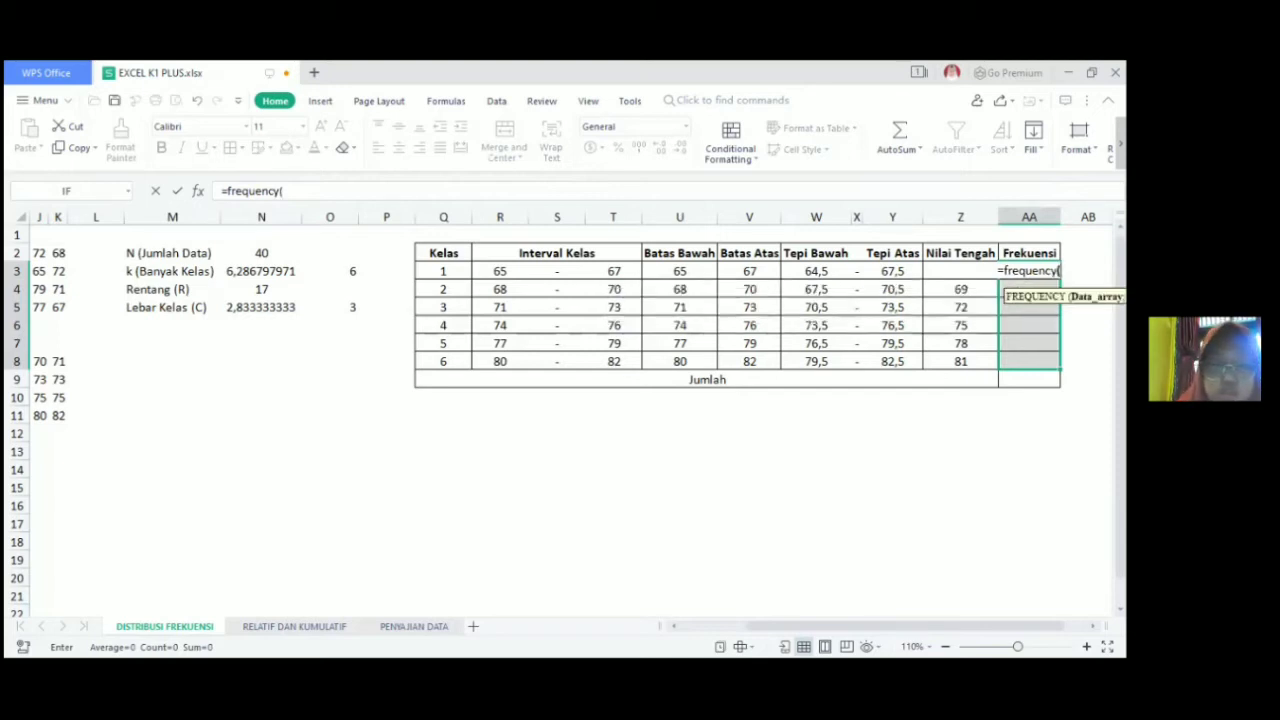
type("data")
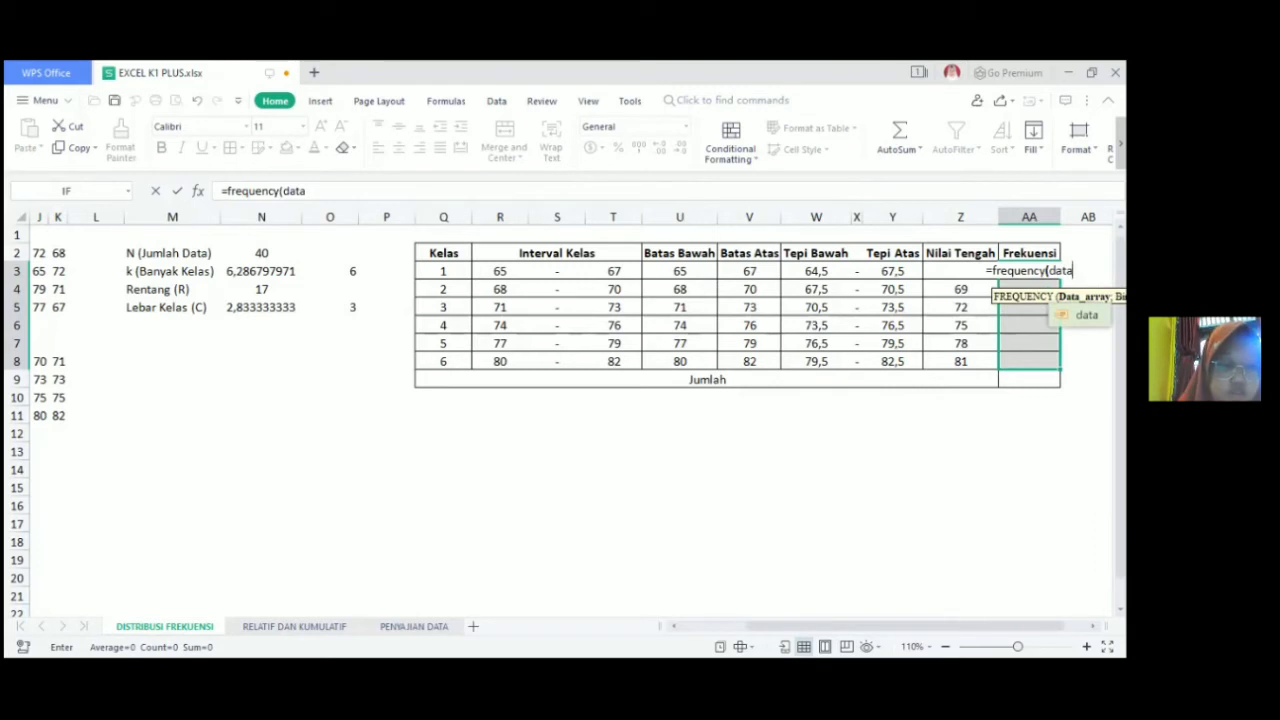
type(";")
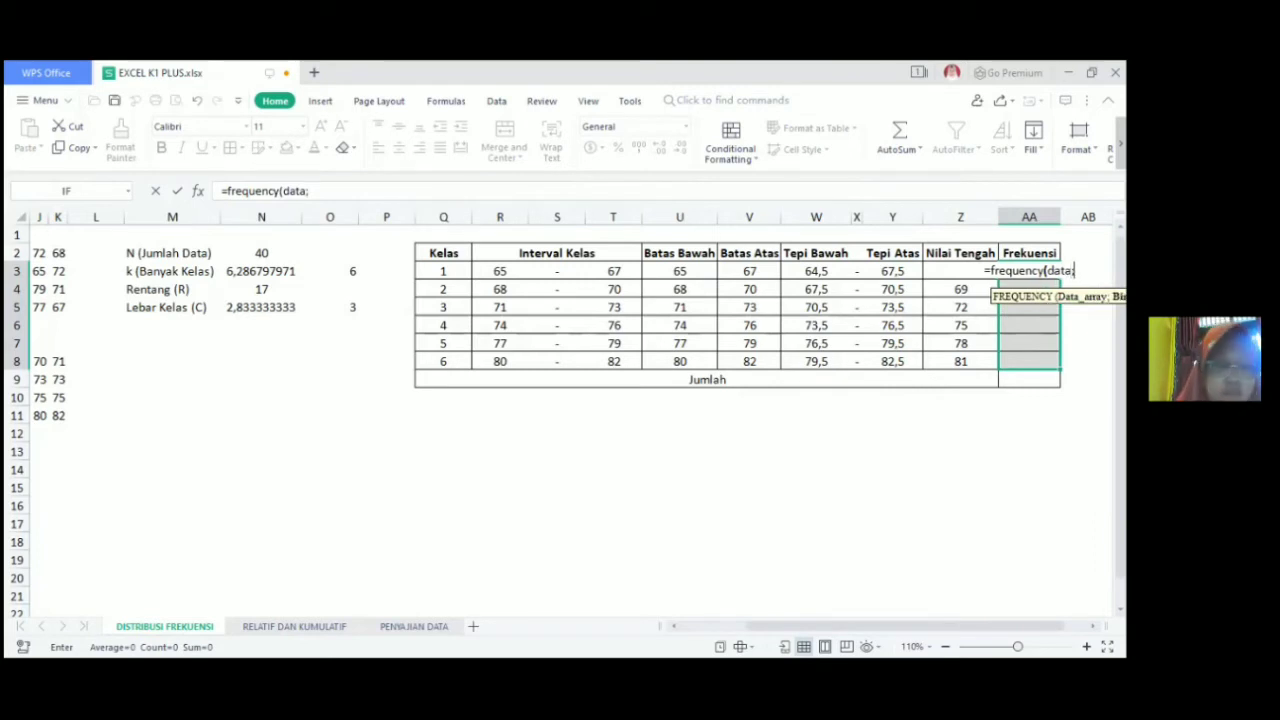
left_click(732, 271)
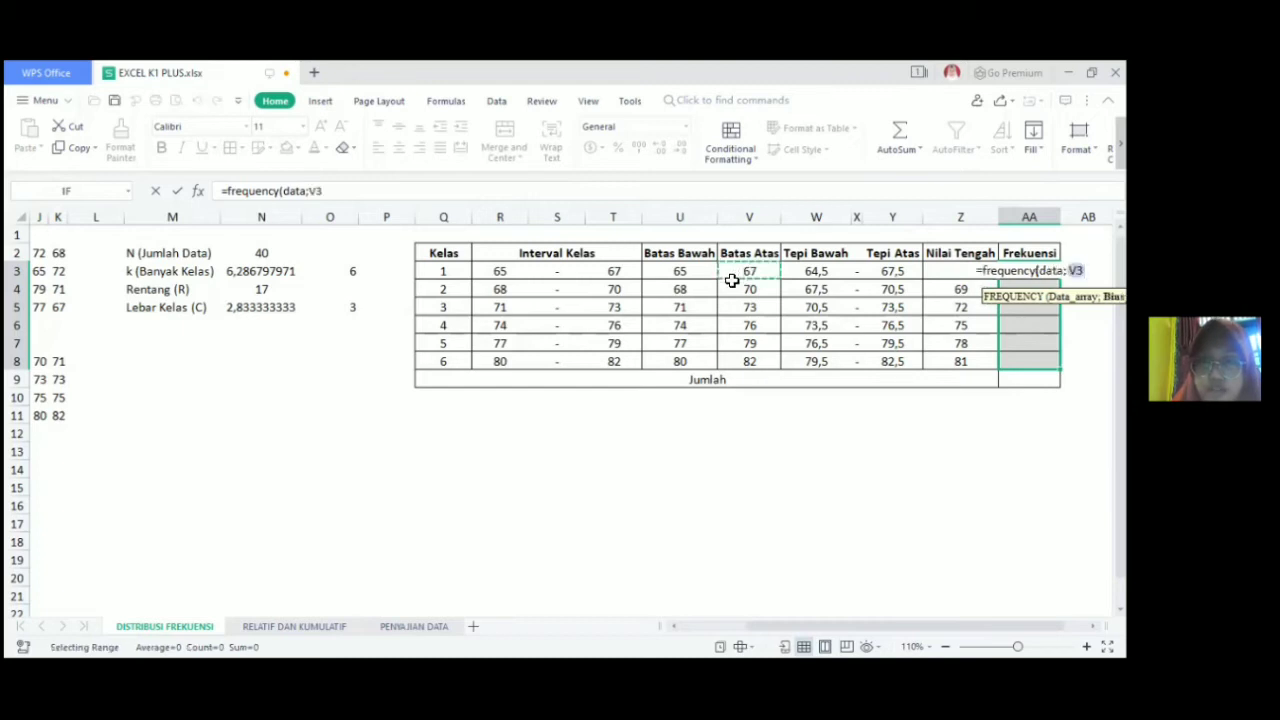
left_click(735, 356, "shift")
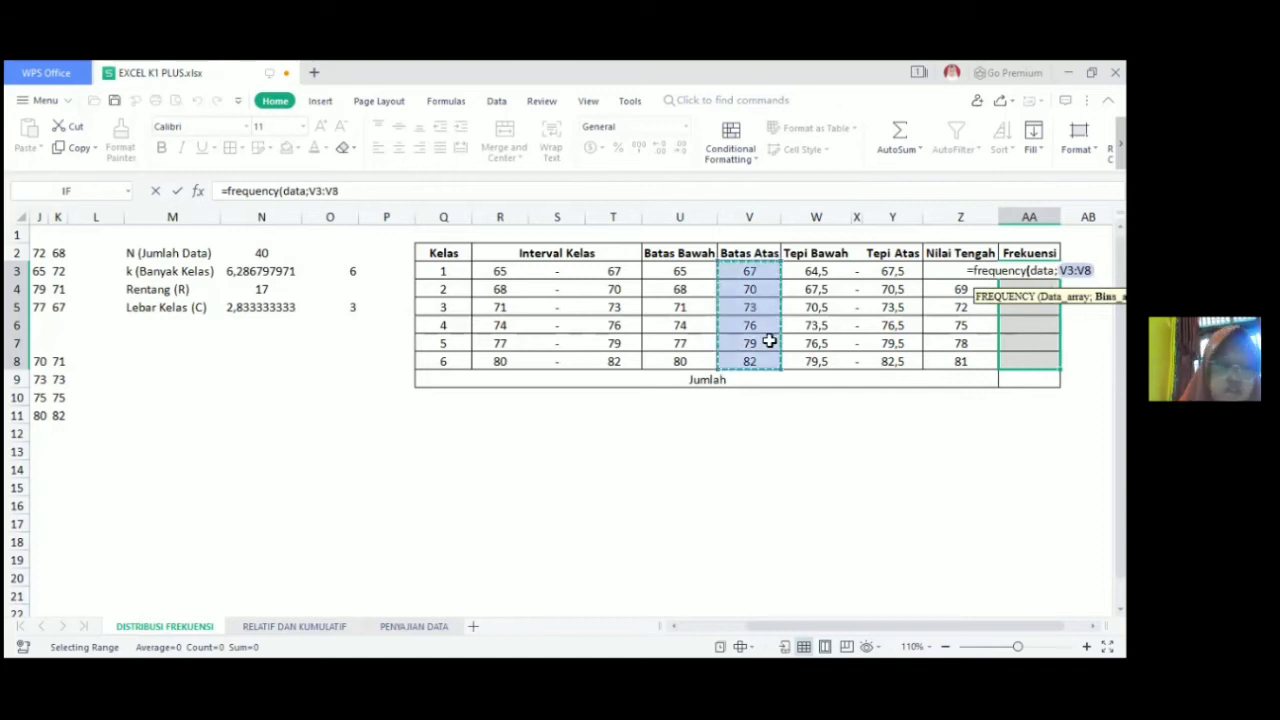
type(")")
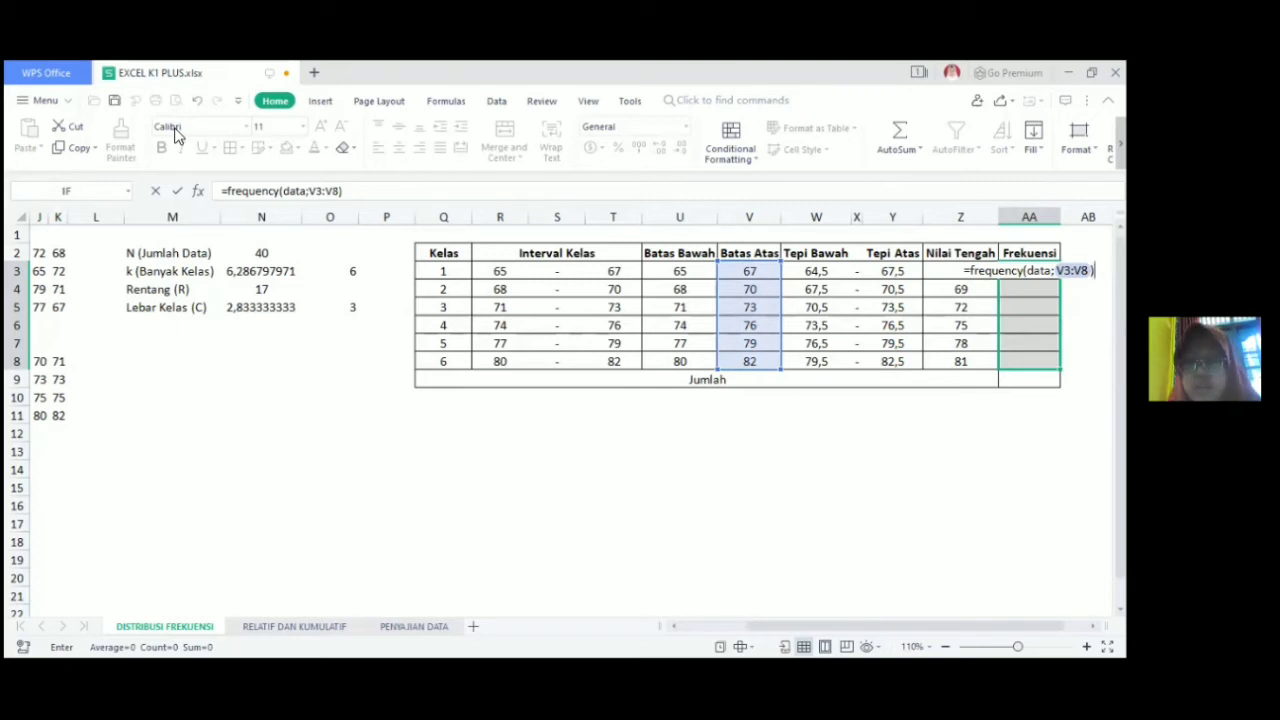
key("ctrl+shift+Return")
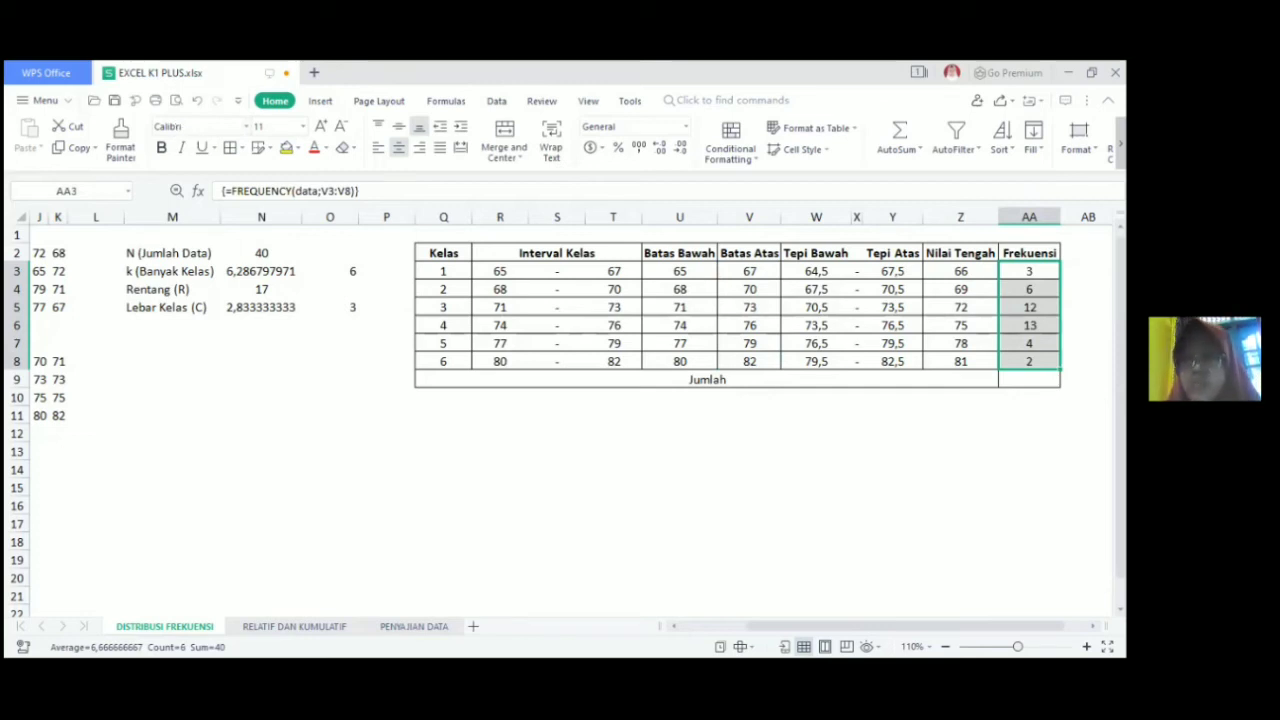
left_click(1088, 289)
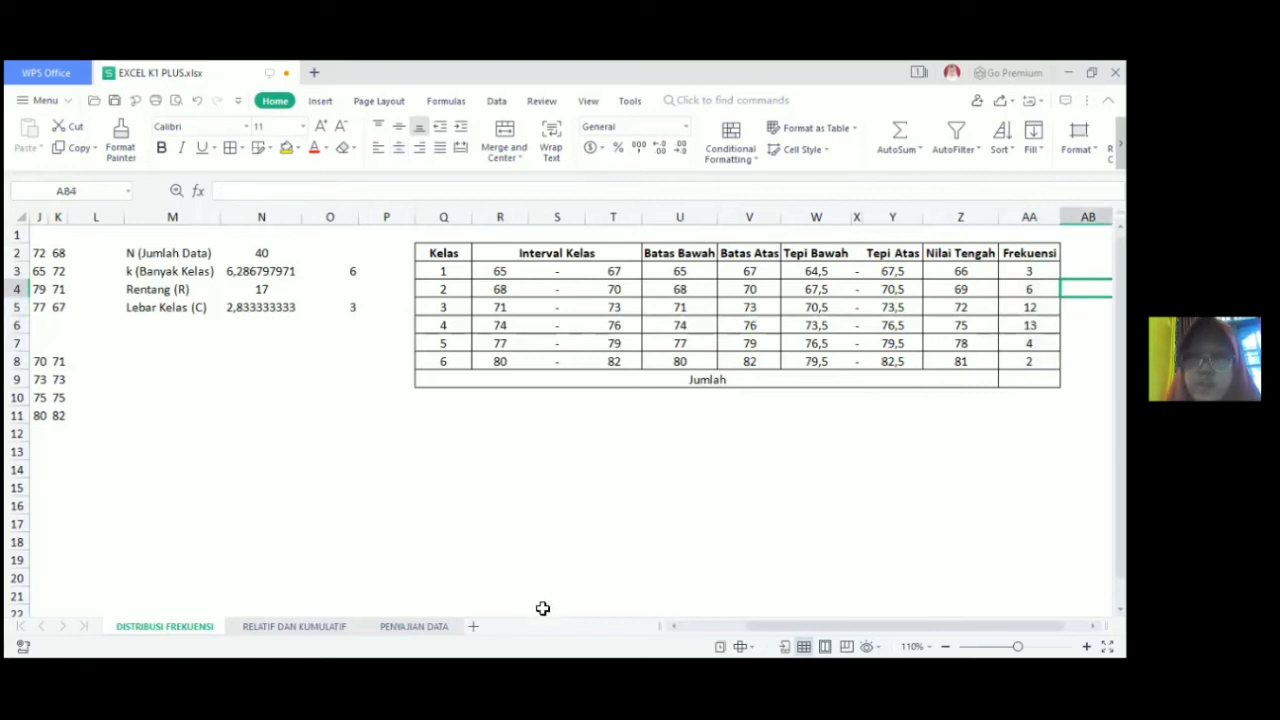
Step: Total the class frequencies in the Jumlah row's cell AA9 with =SUM(AA3:AA8)
left_click_drag(762, 626, 692, 626)
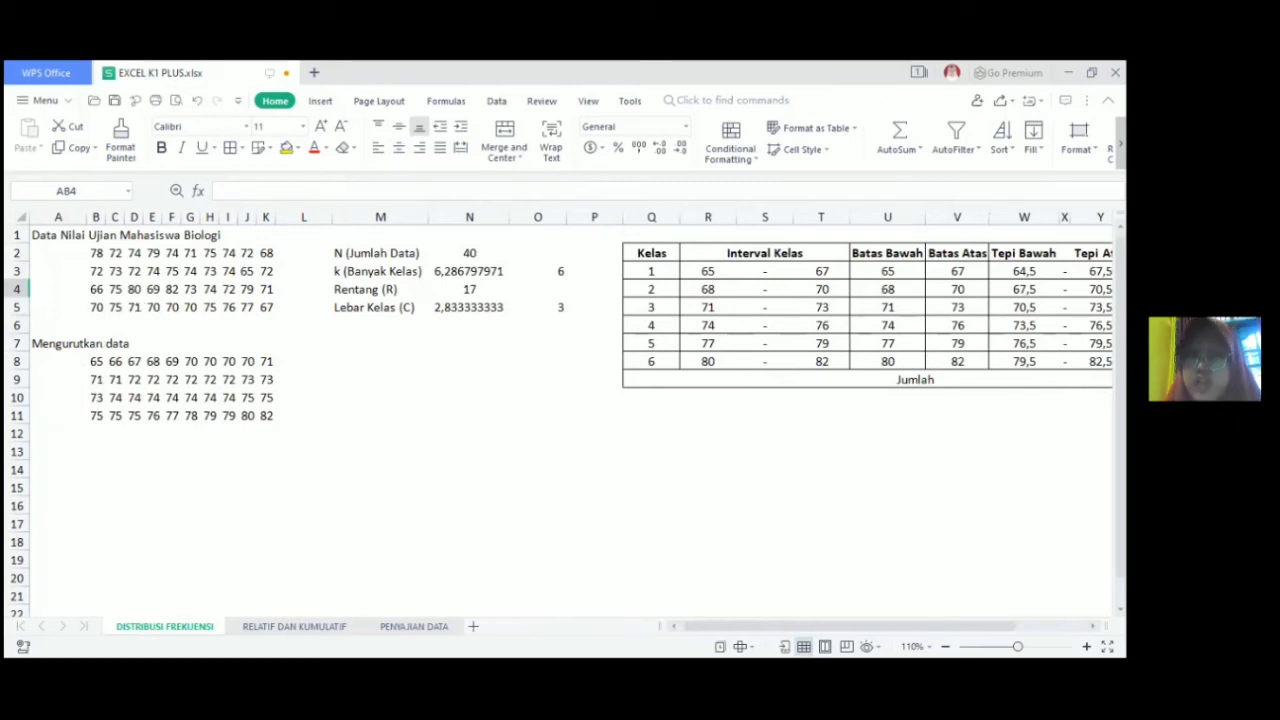
left_click_drag(860, 626, 924, 626)
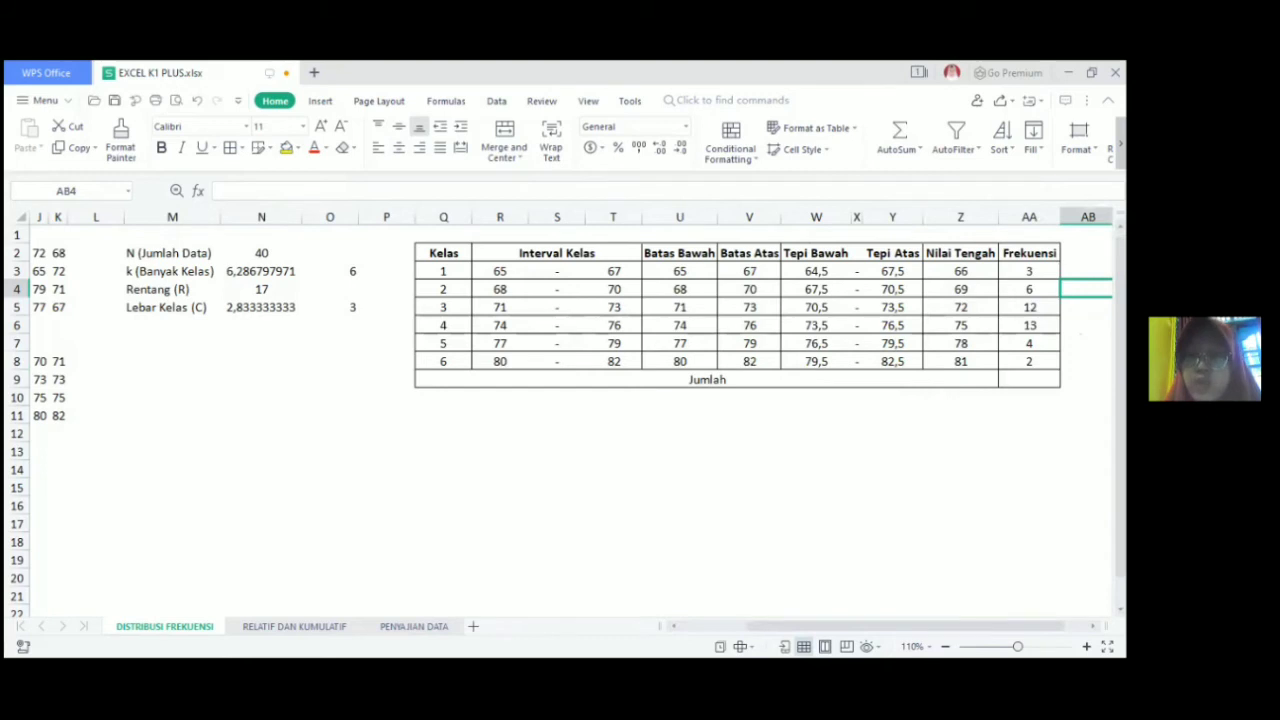
left_click(1029, 271)
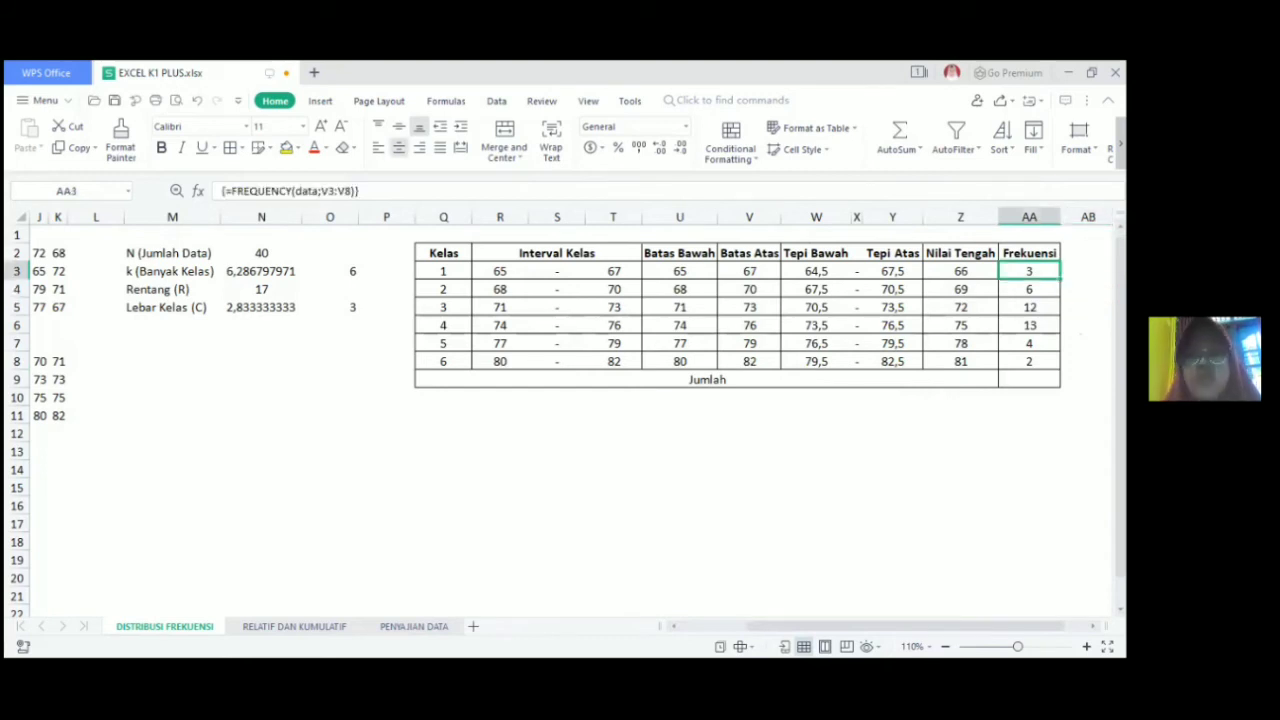
left_click(1029, 380)
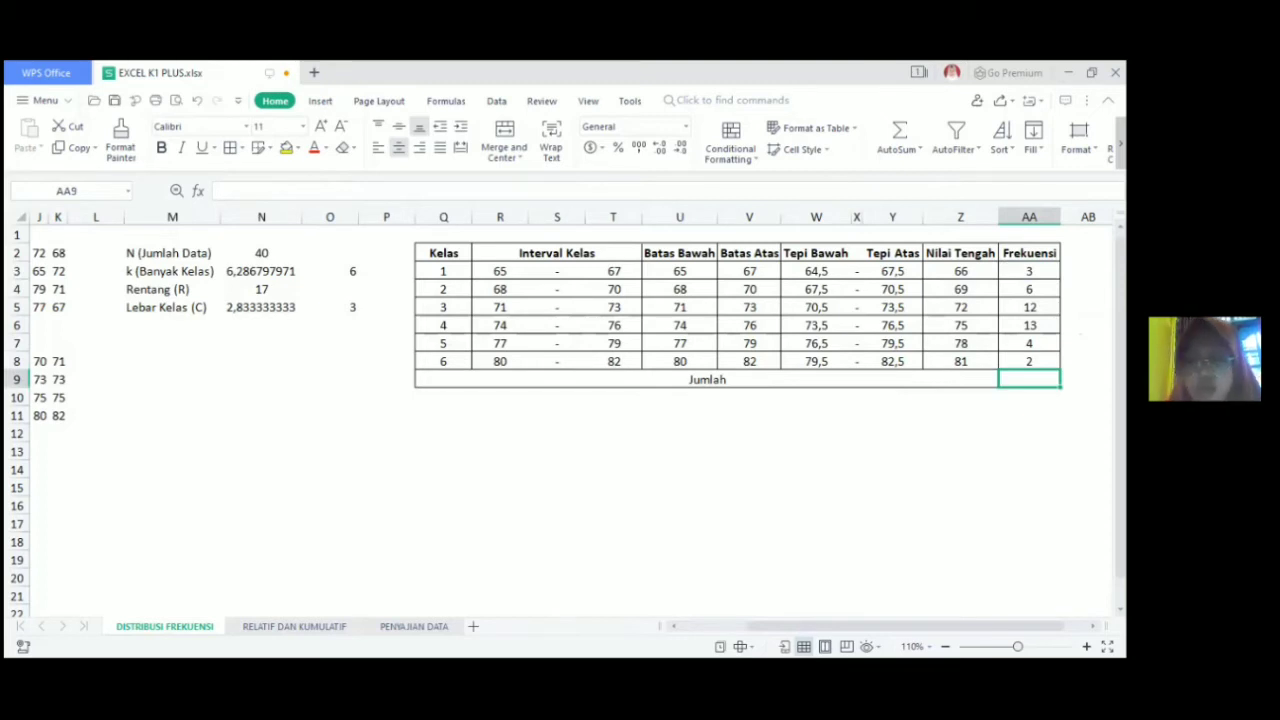
type("=")
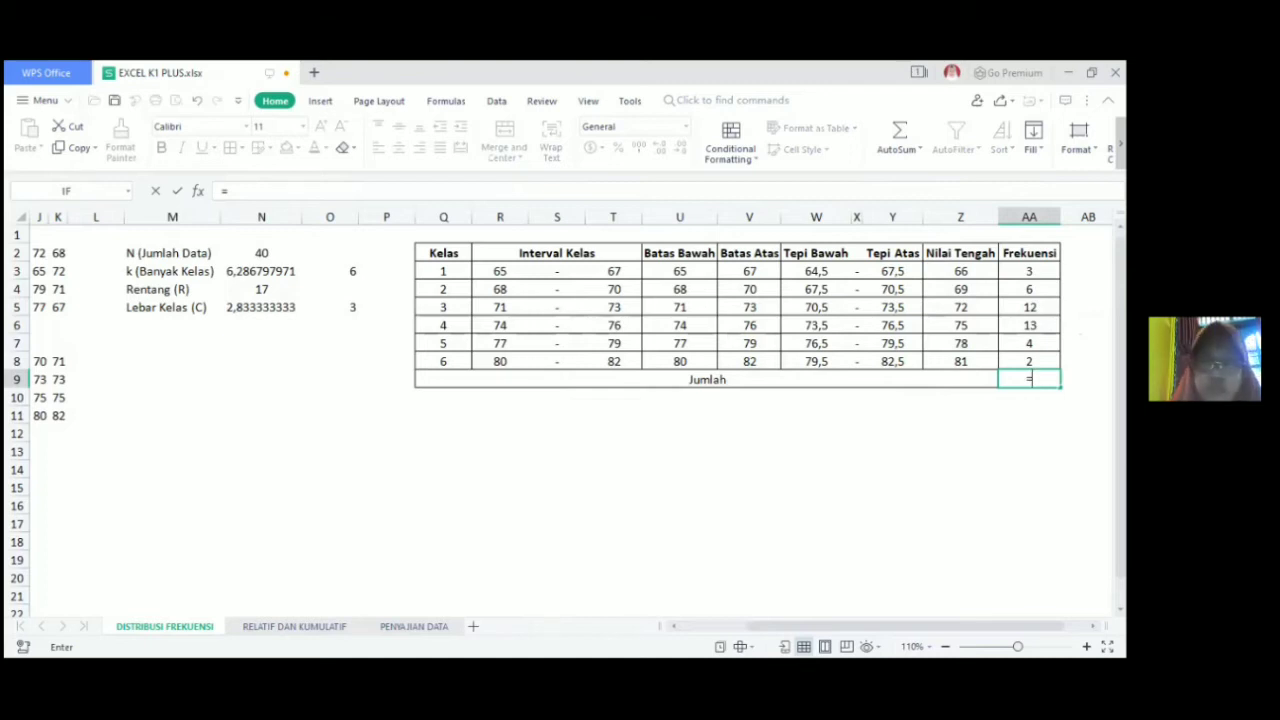
type("s")
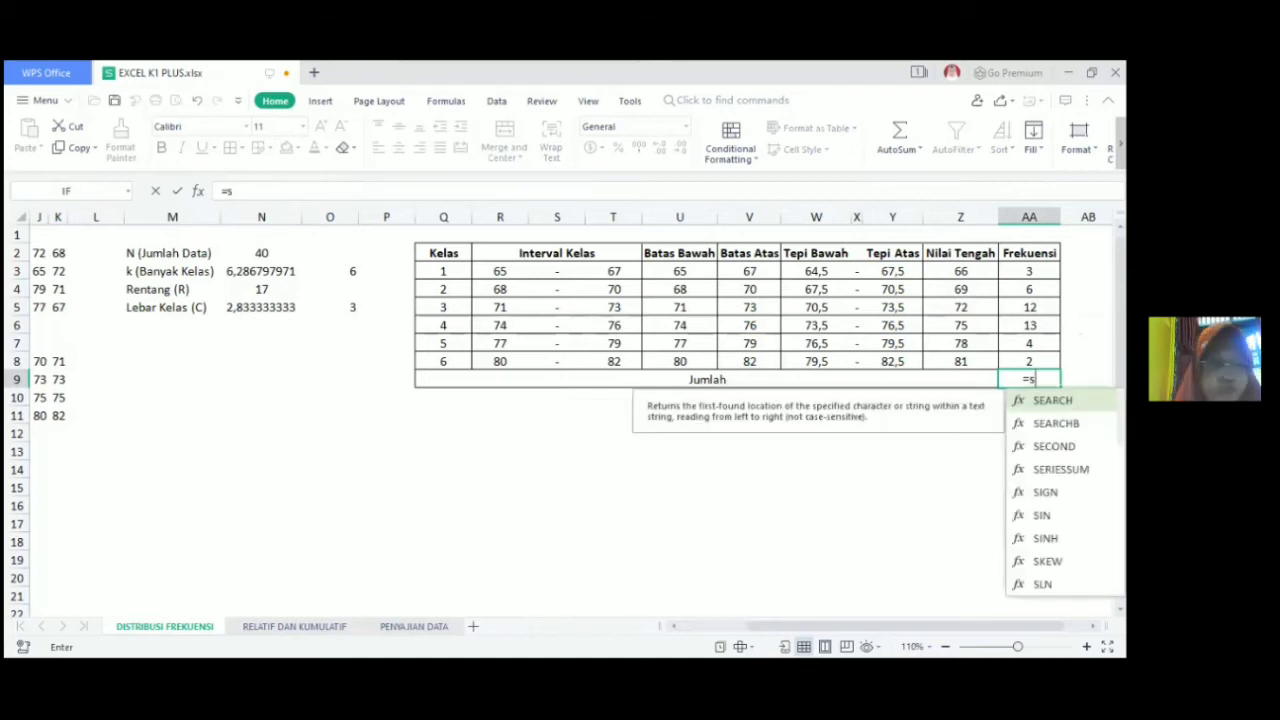
type("um(")
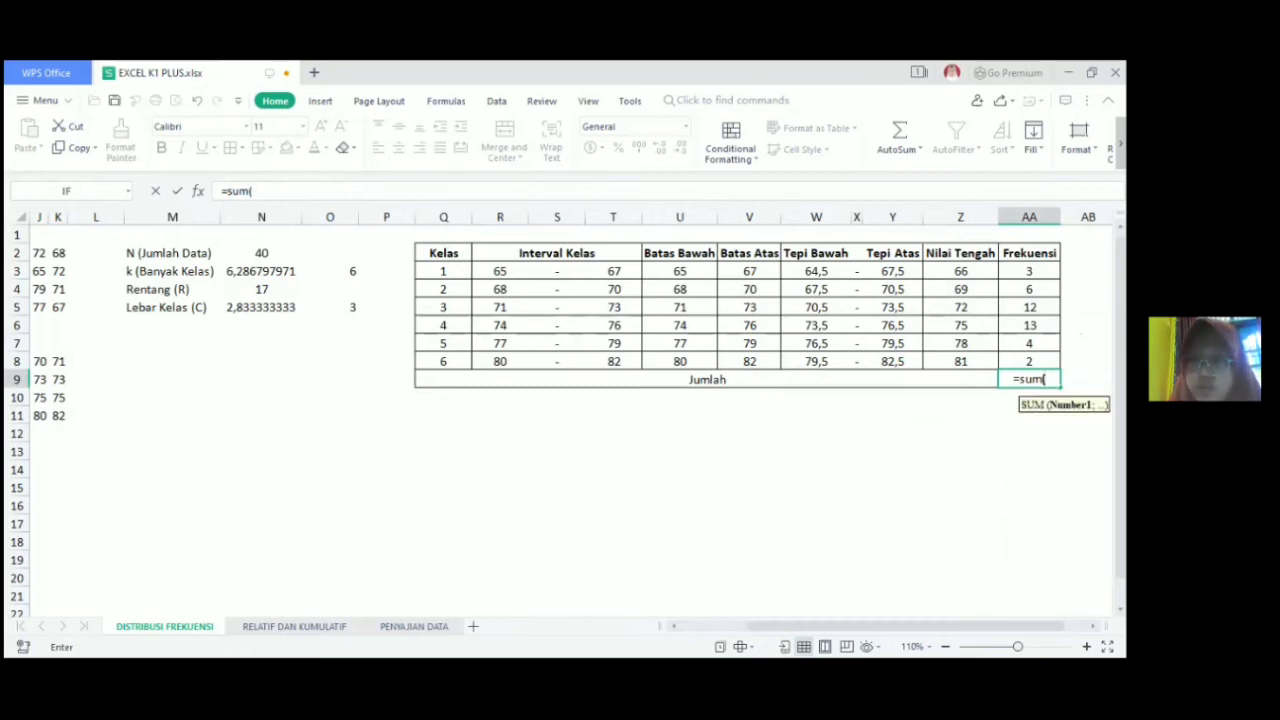
left_click_drag(1029, 271, 1029, 361)
type(")")
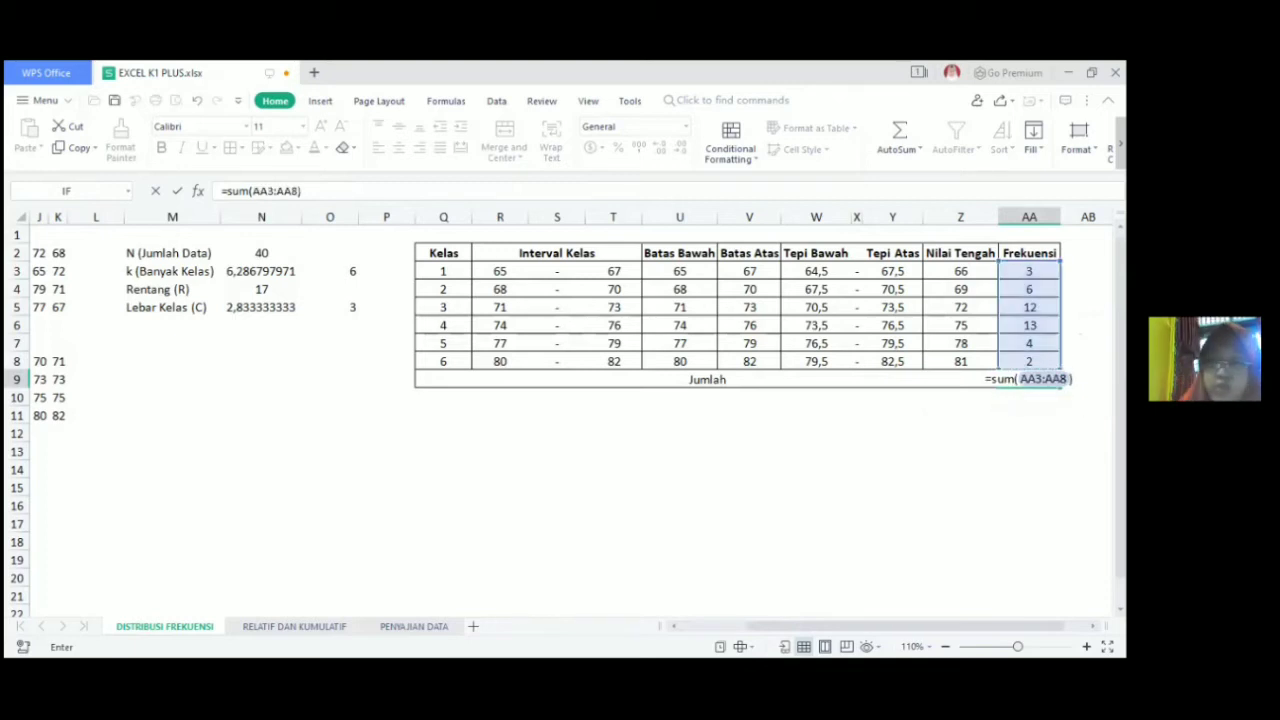
key("Return")
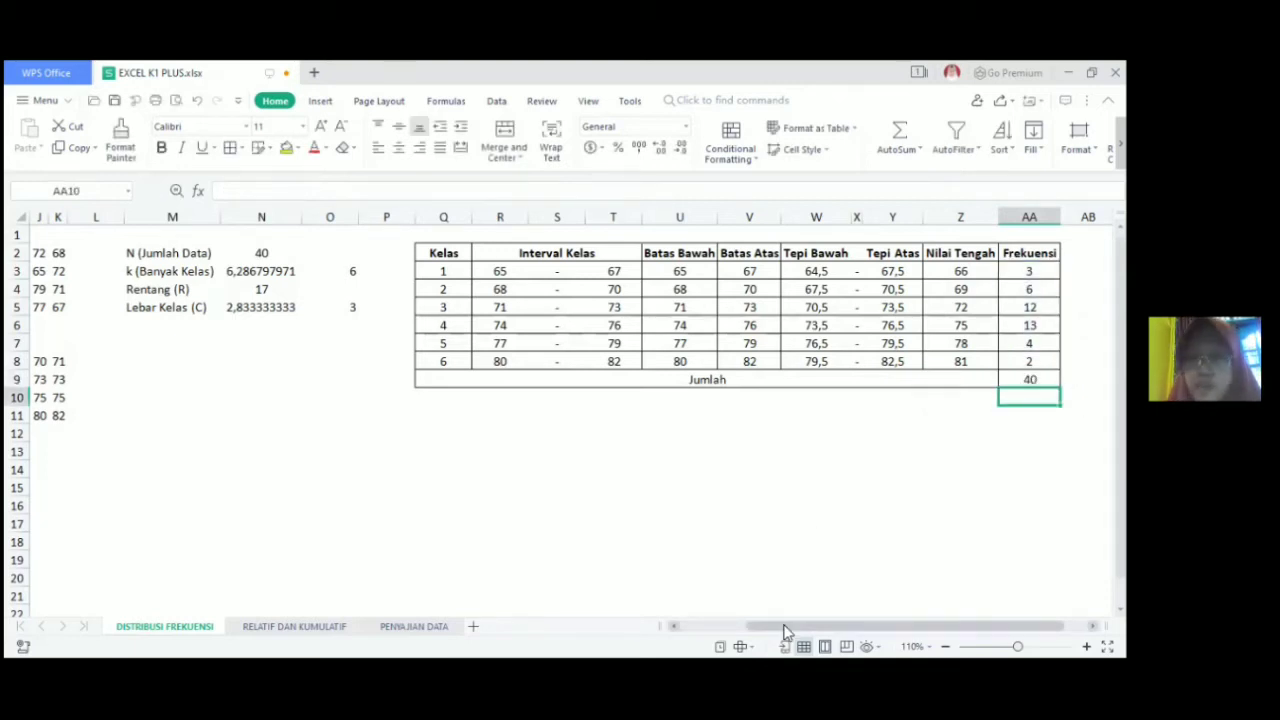
left_click_drag(786, 626, 725, 626)
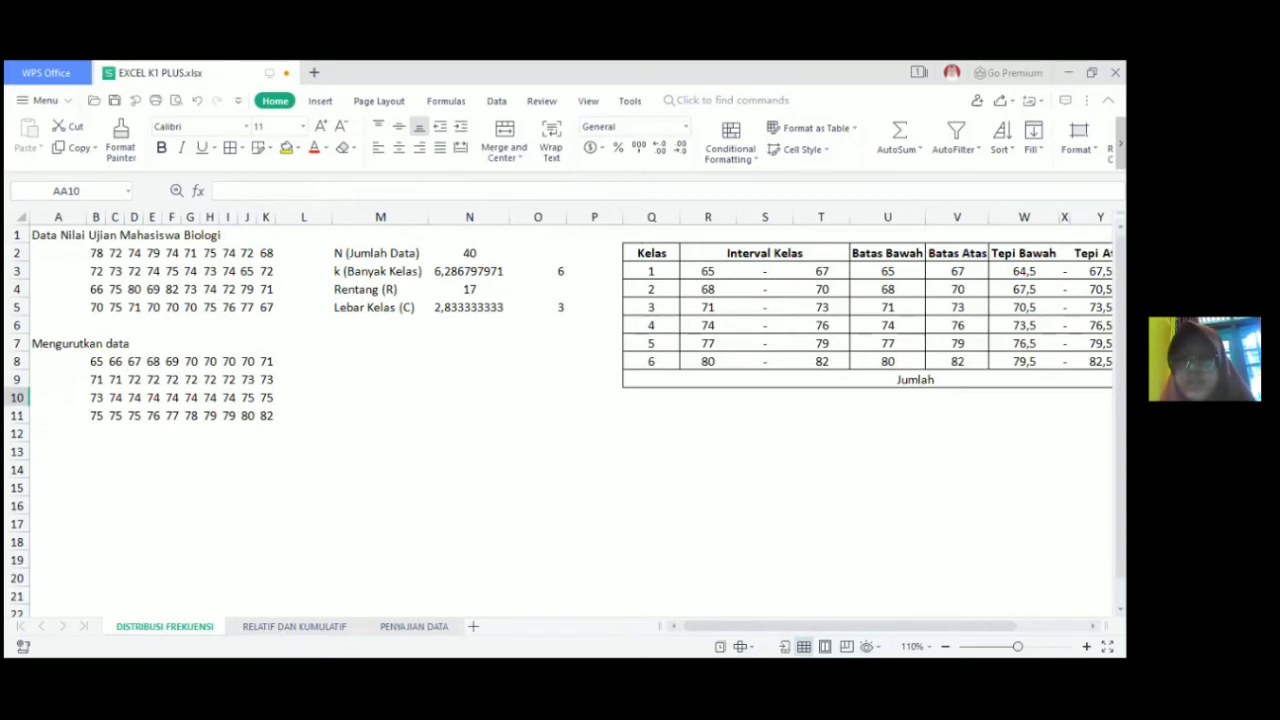
left_click_drag(843, 626, 946, 624)
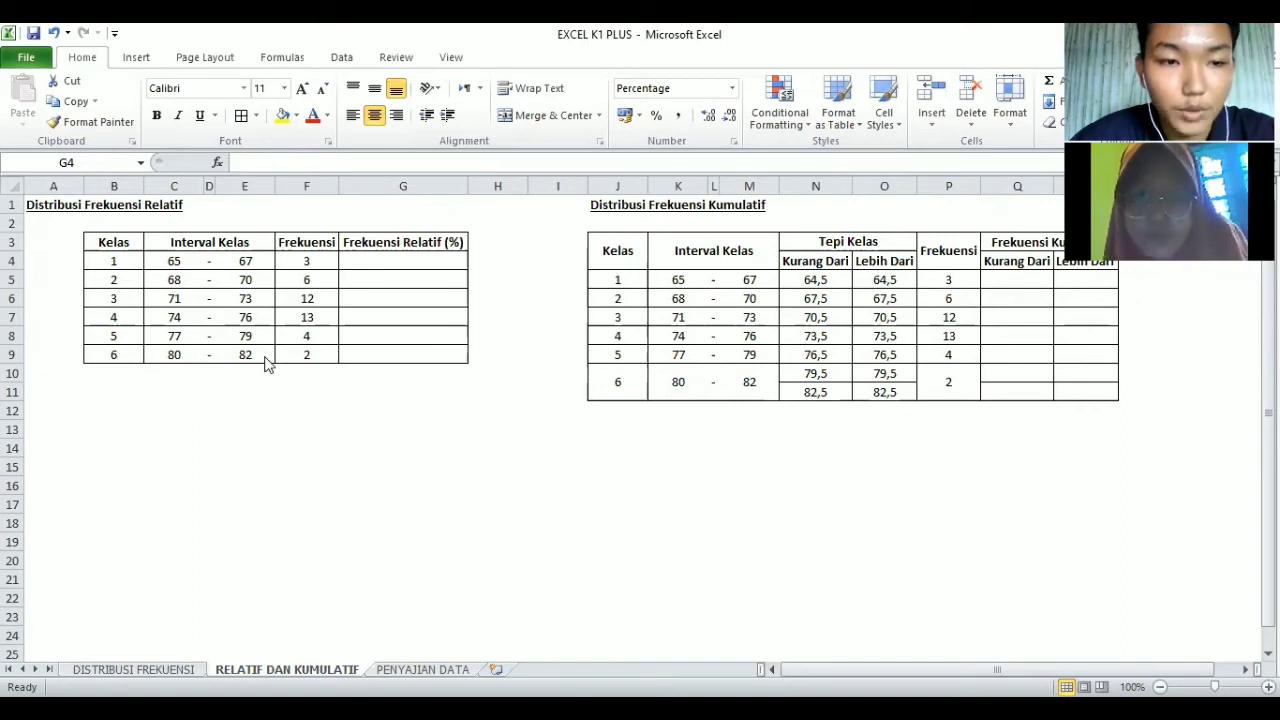
Step: In Microsoft Excel's RELATIF DAN KUMULATIF sheet, begin class 1's Frekuensi Relatif formula in G4 as =F4/
left_click(407, 263)
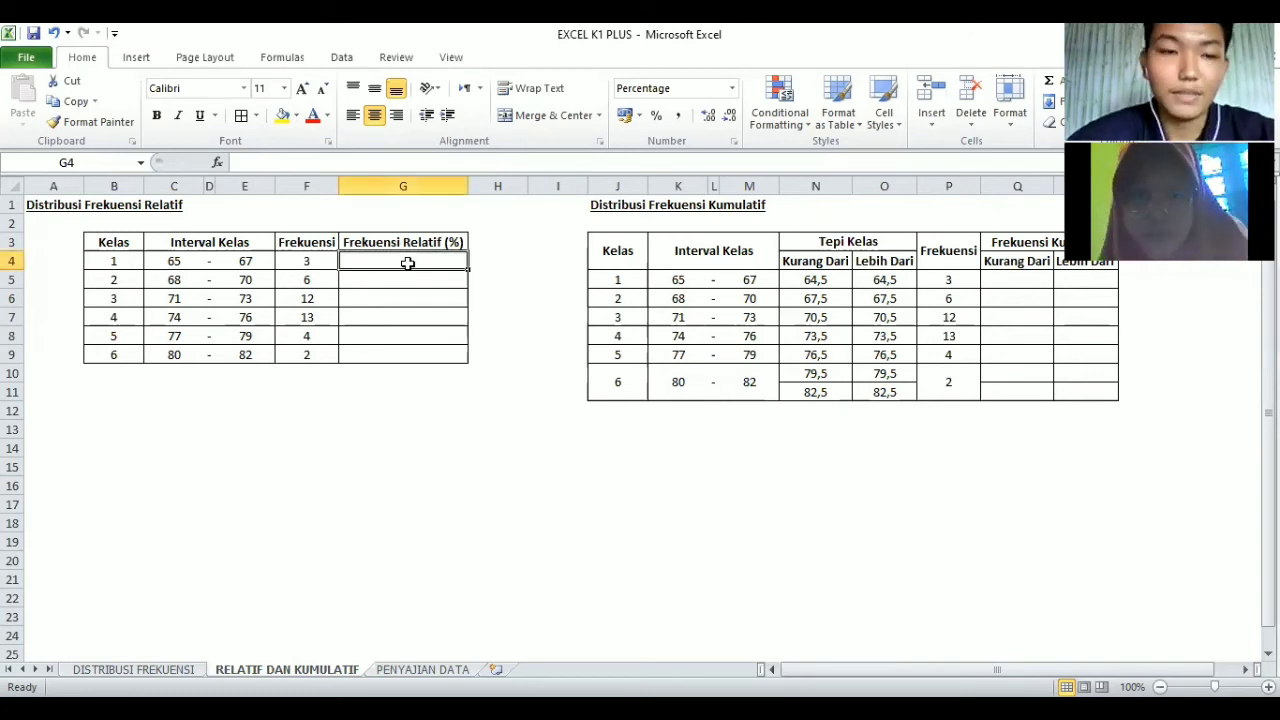
type("=")
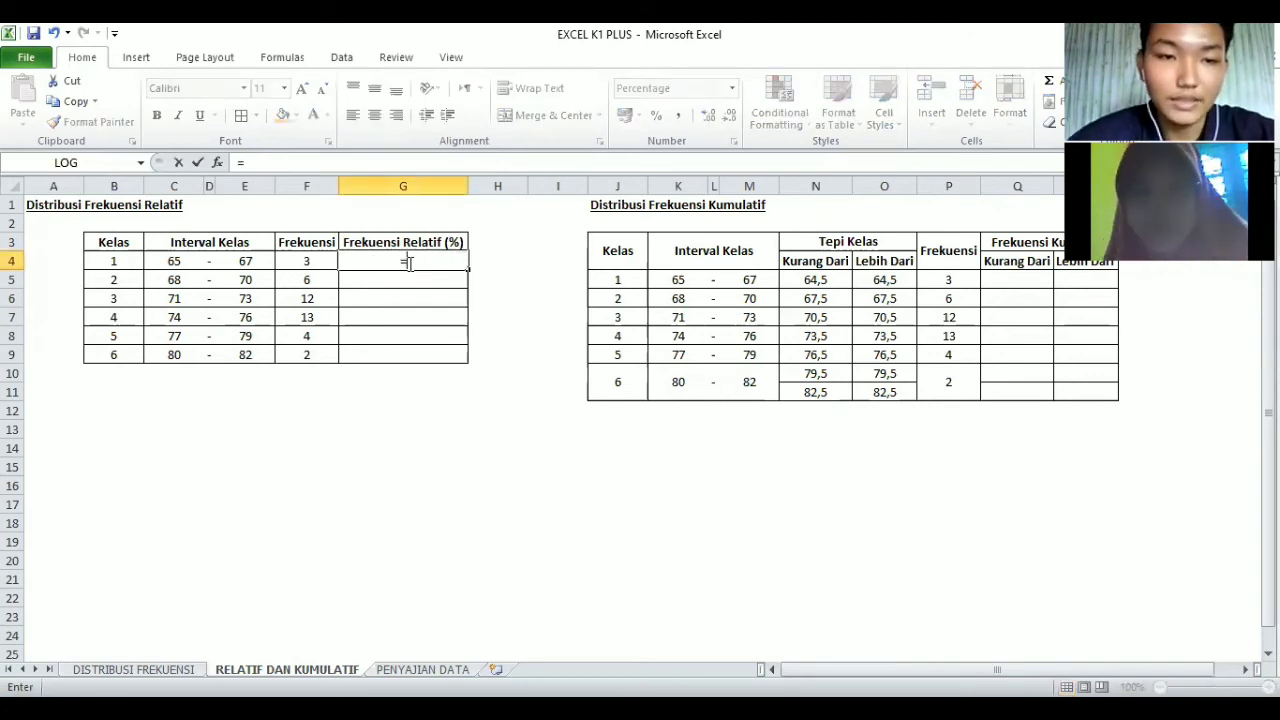
left_click(310, 260)
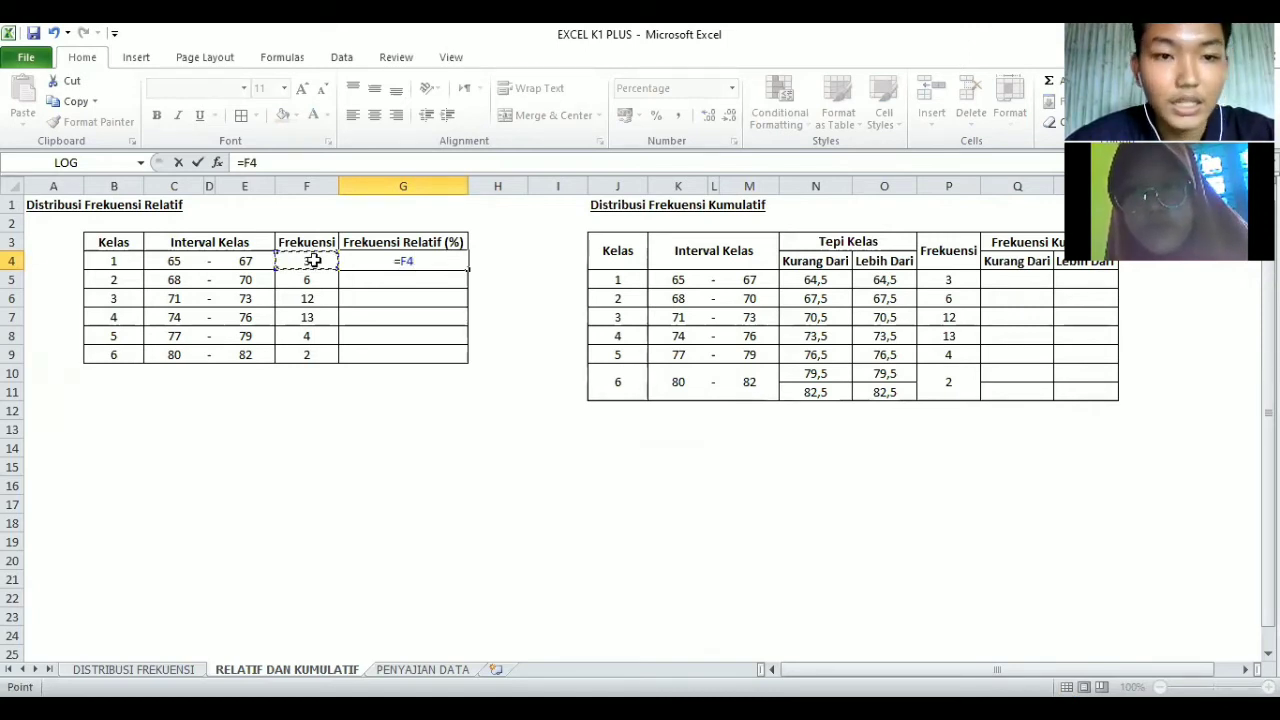
type("/")
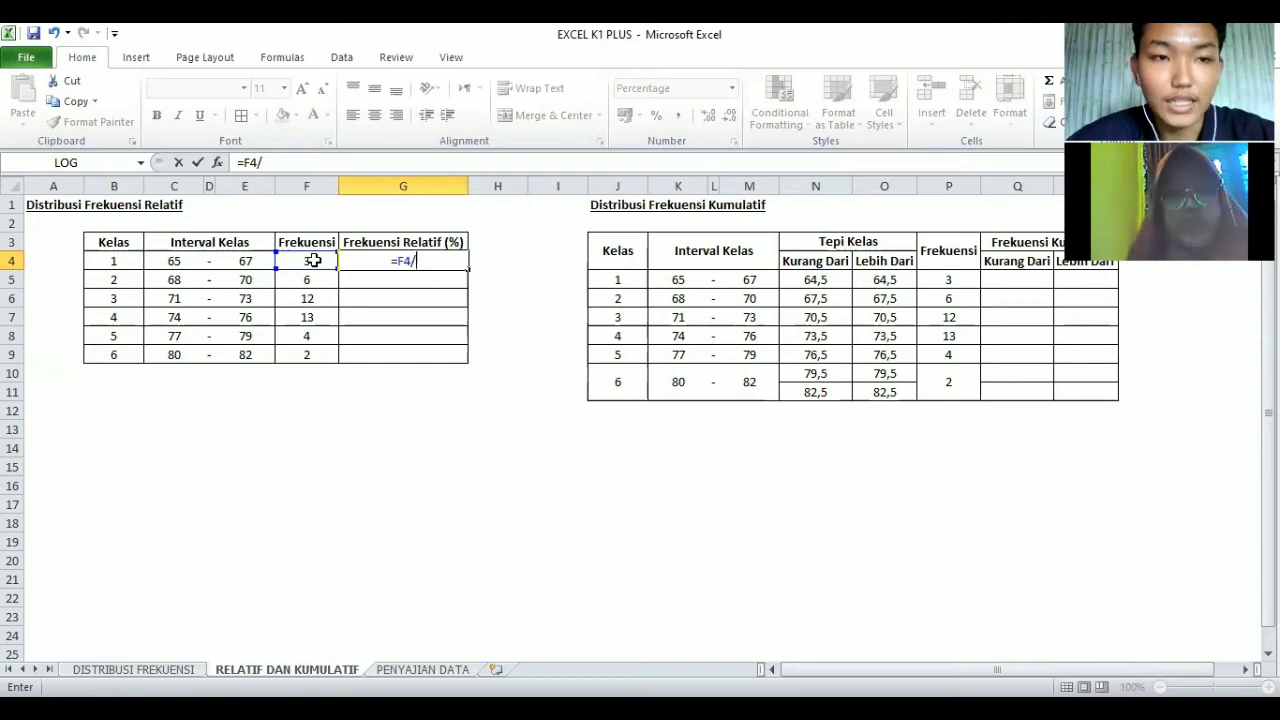
Step: Complete the Frekuensi Relatif formula in G4 as =F4/40 and fill it down through G9
type("40")
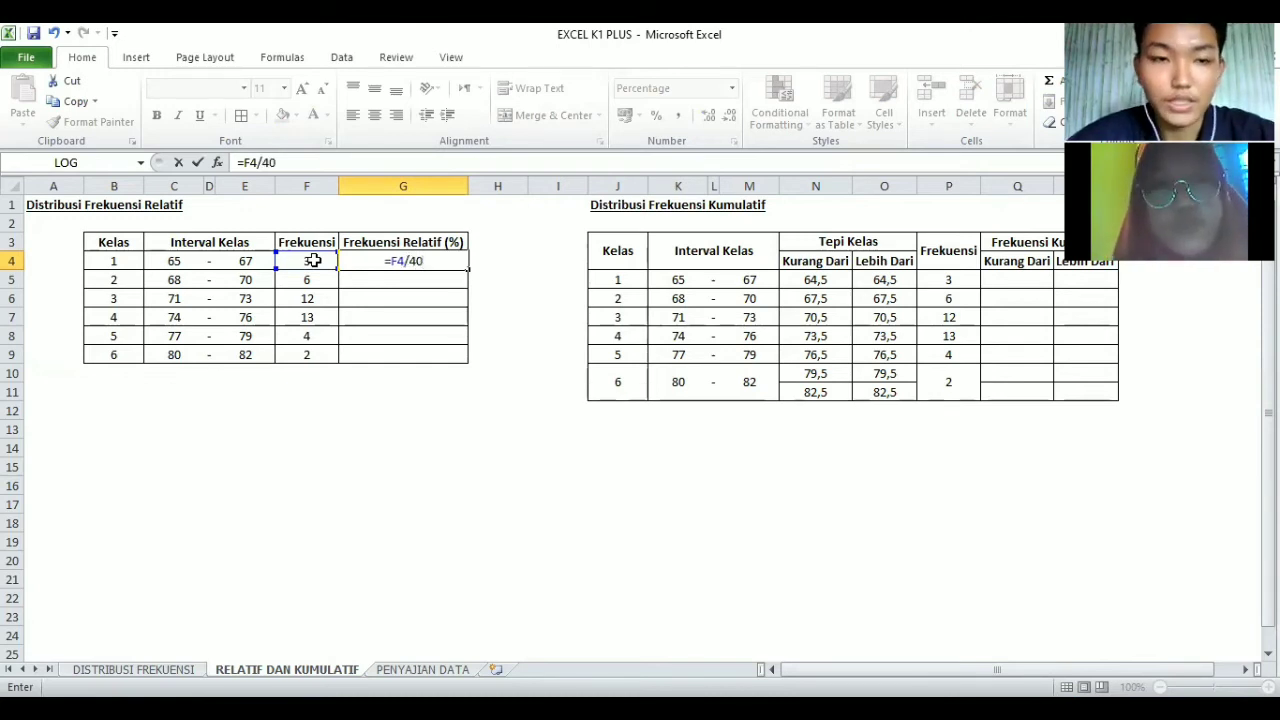
key("Return")
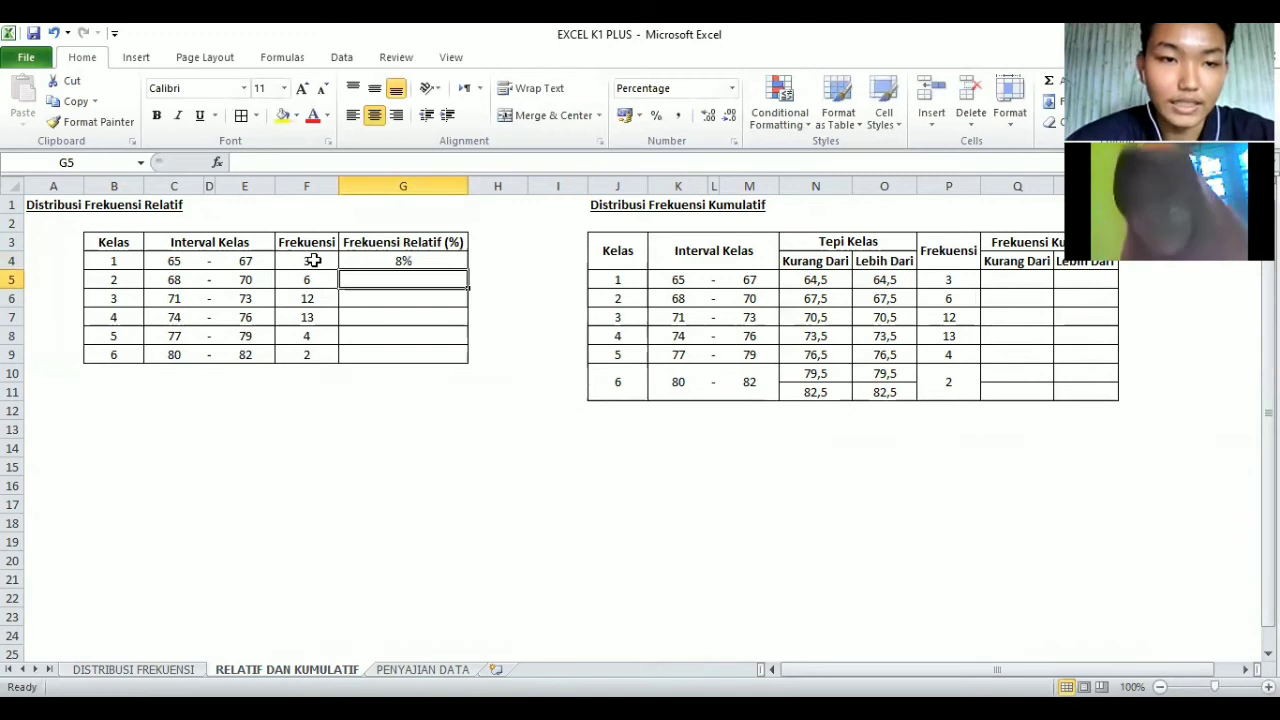
left_click(424, 261)
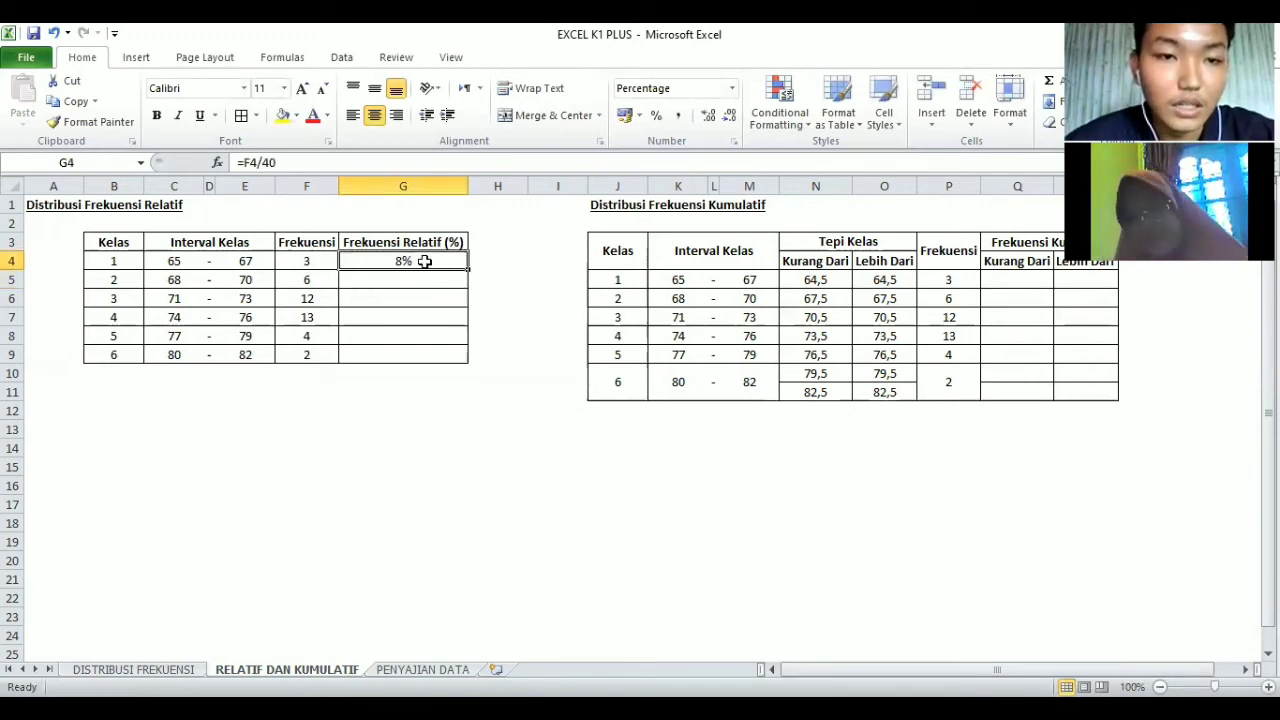
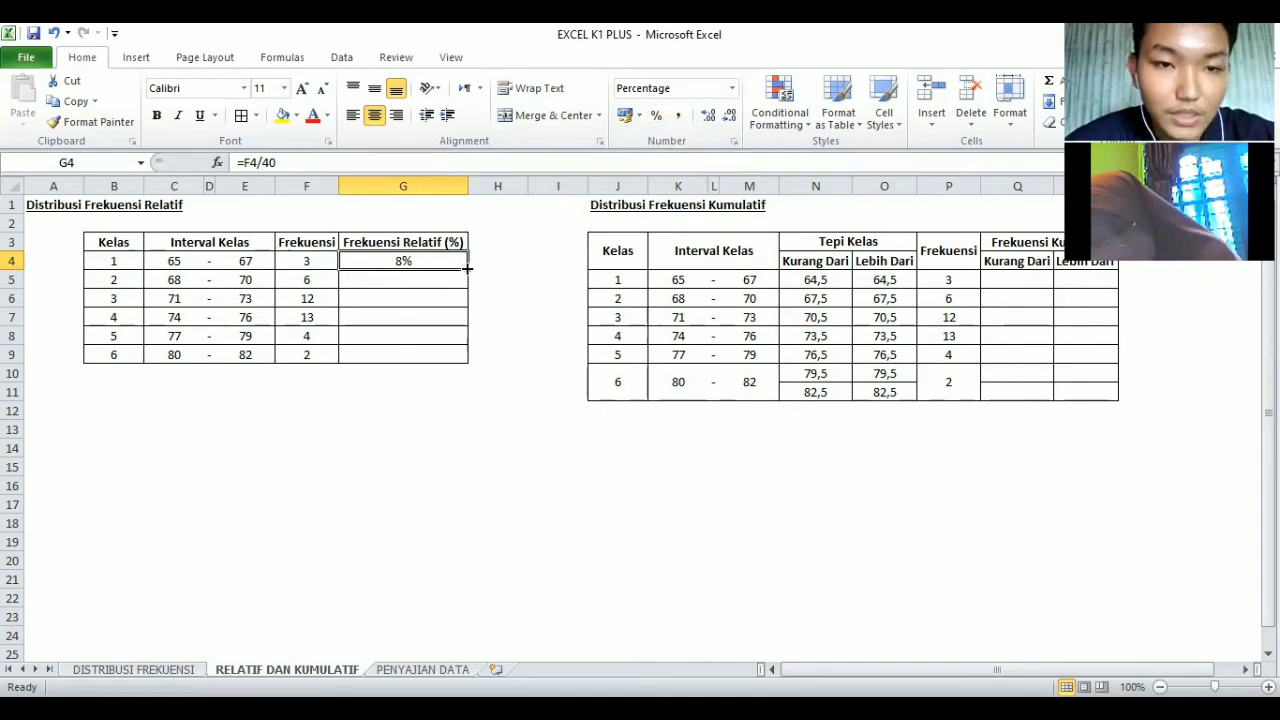
left_click_drag(468, 268, 464, 360)
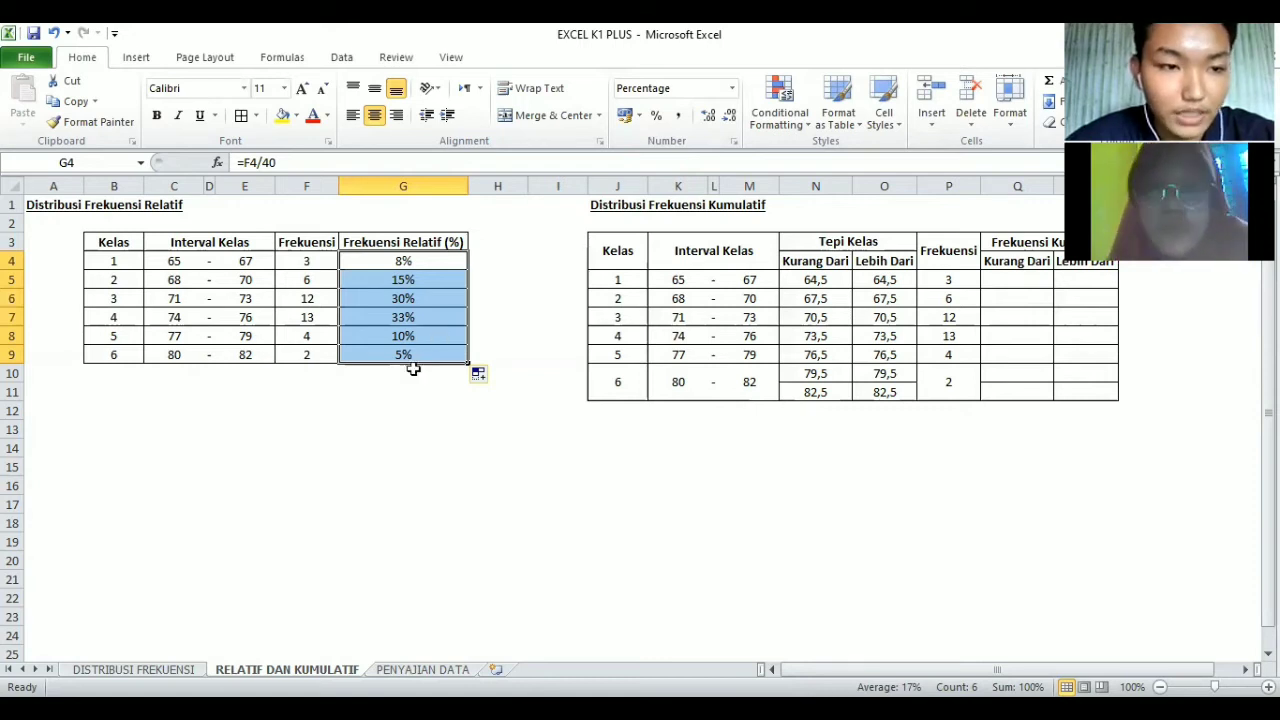
left_click(387, 391)
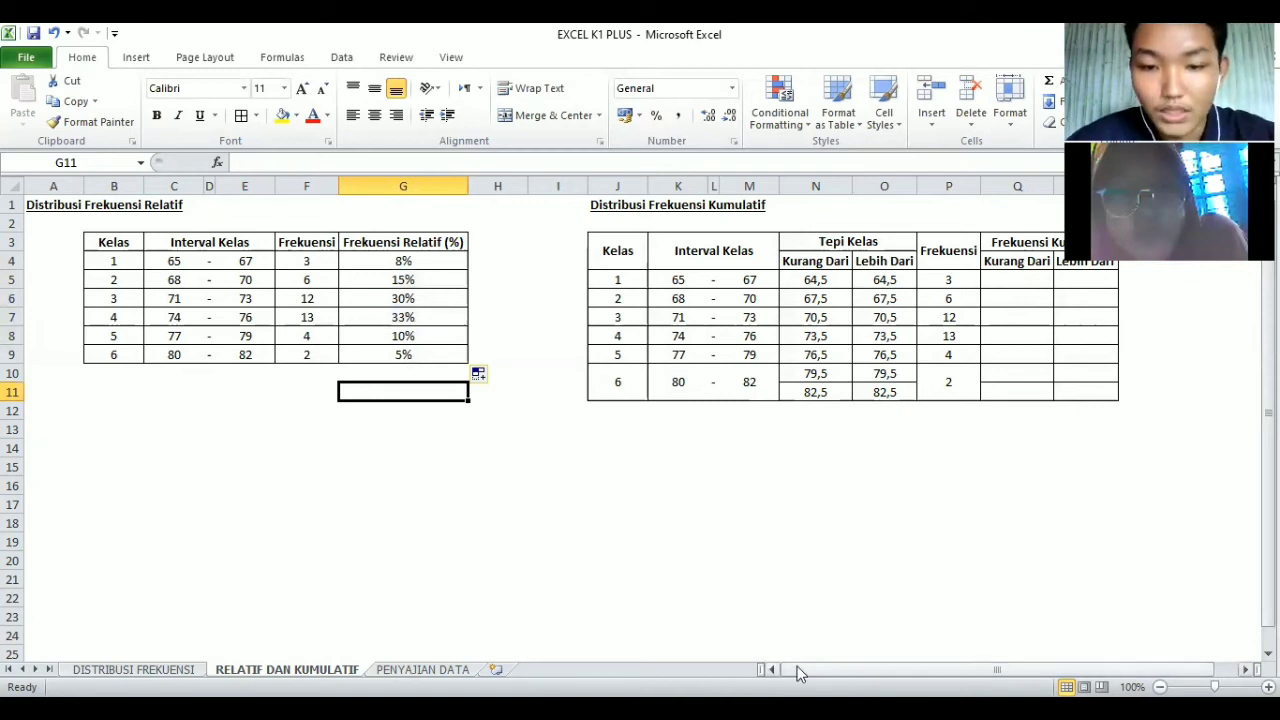
Step: Enter 0 in Q5 as the first Kurang Dari value under Frekuensi Kumulatif
left_click_drag(801, 675, 868, 672)
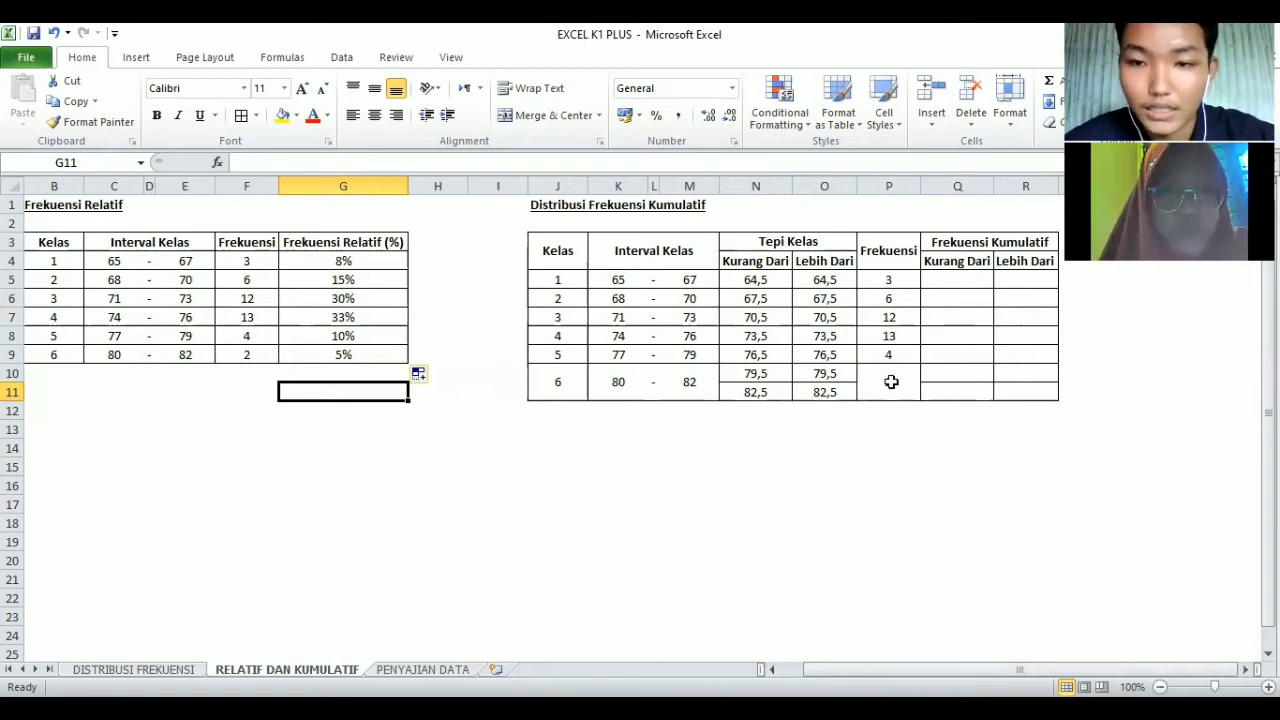
left_click(963, 278)
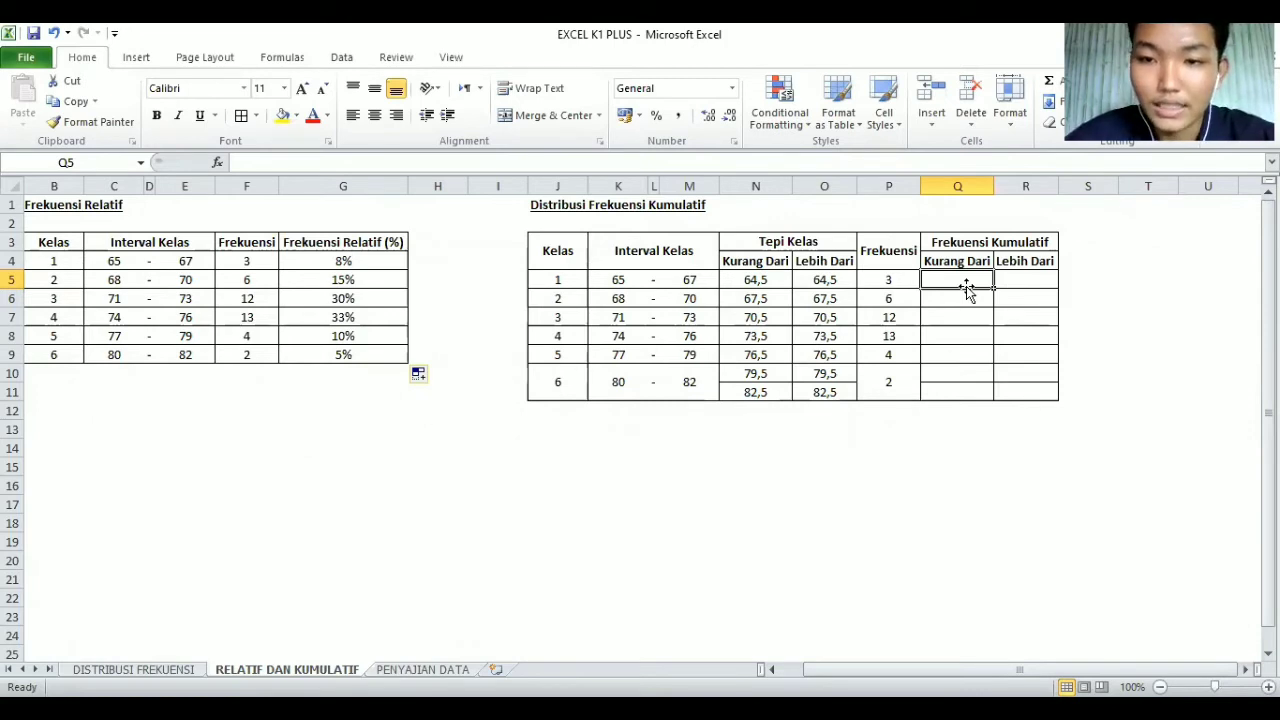
type("0")
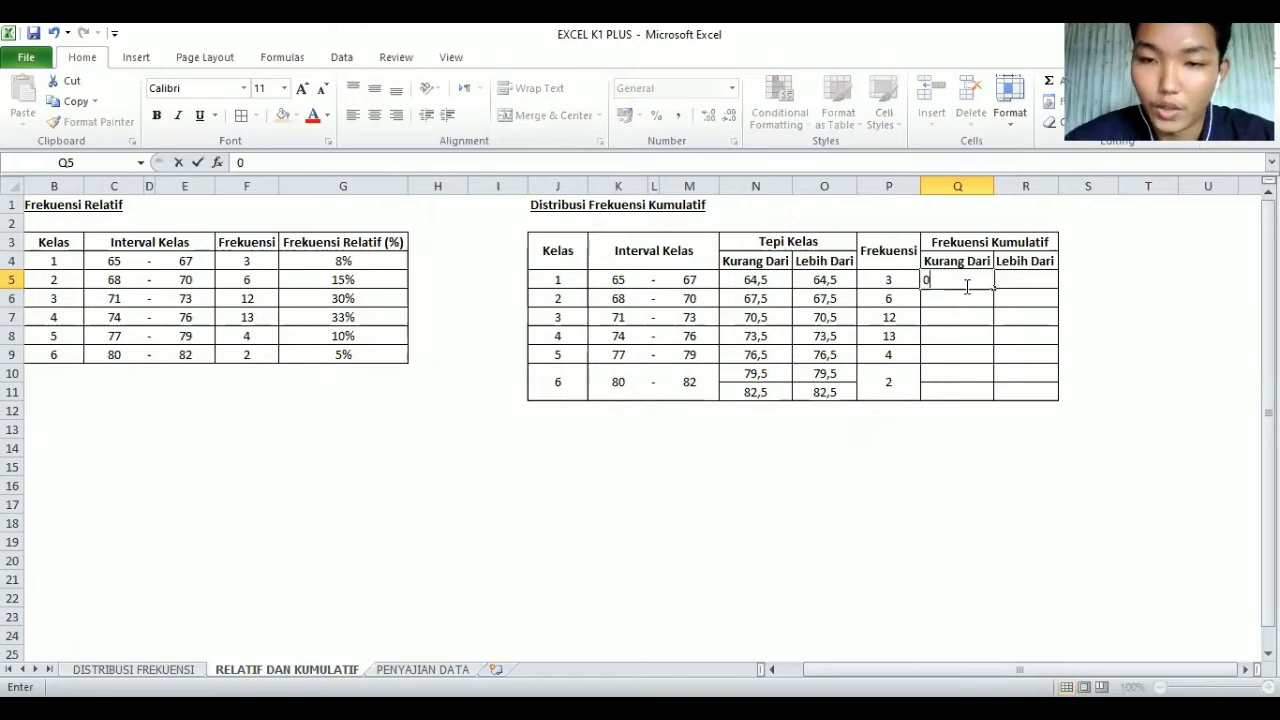
key("Return")
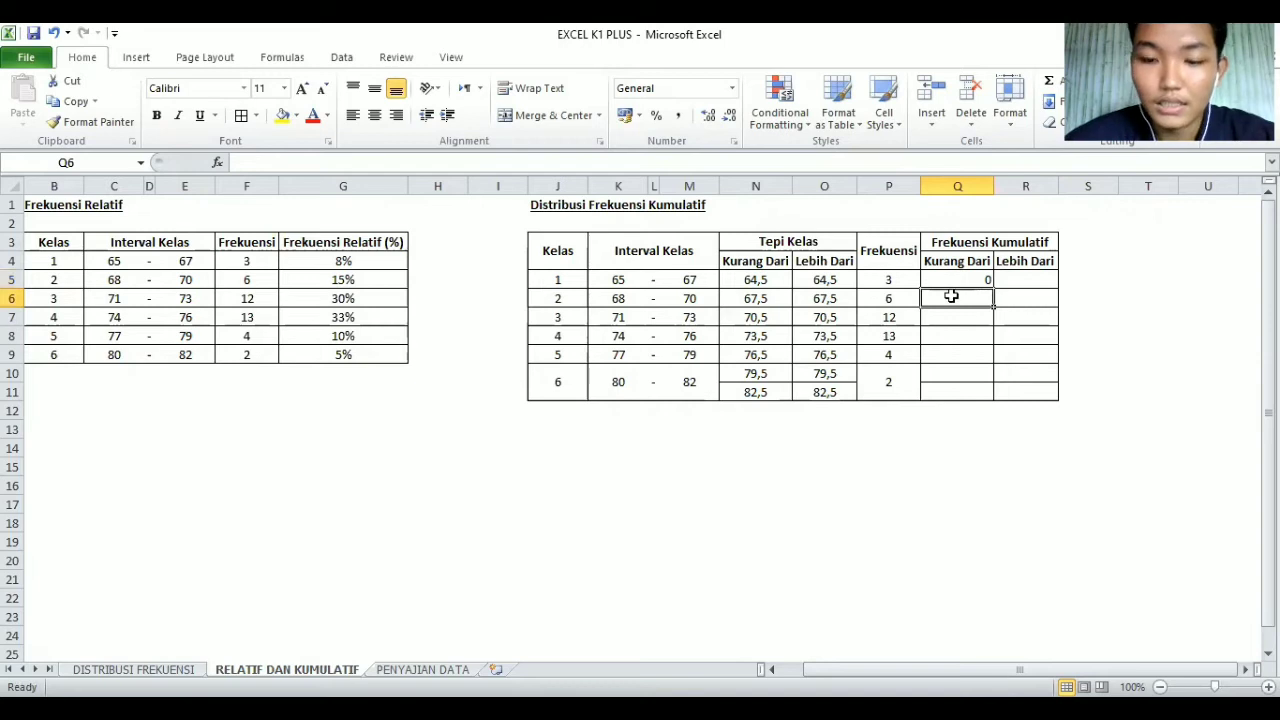
Step: Calculate the second Kurang Dari cumulative frequency in Q6 with the formula =Q5+P5
type("=")
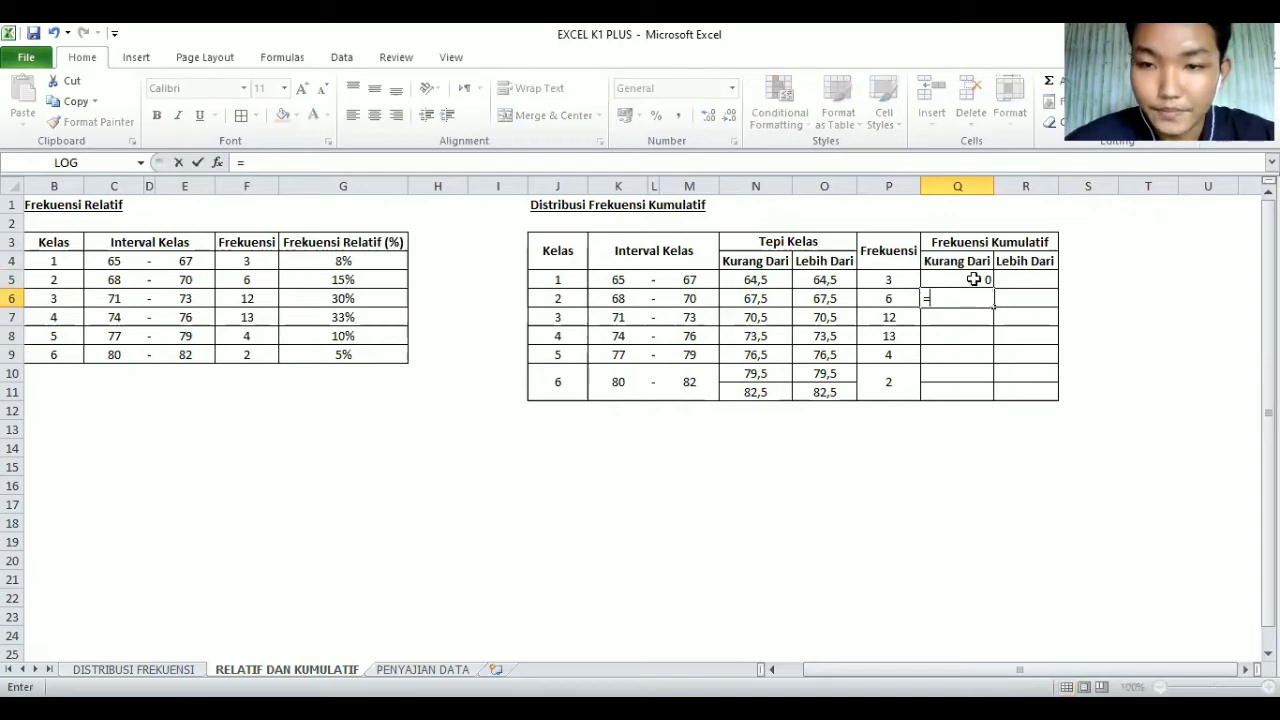
left_click(973, 280)
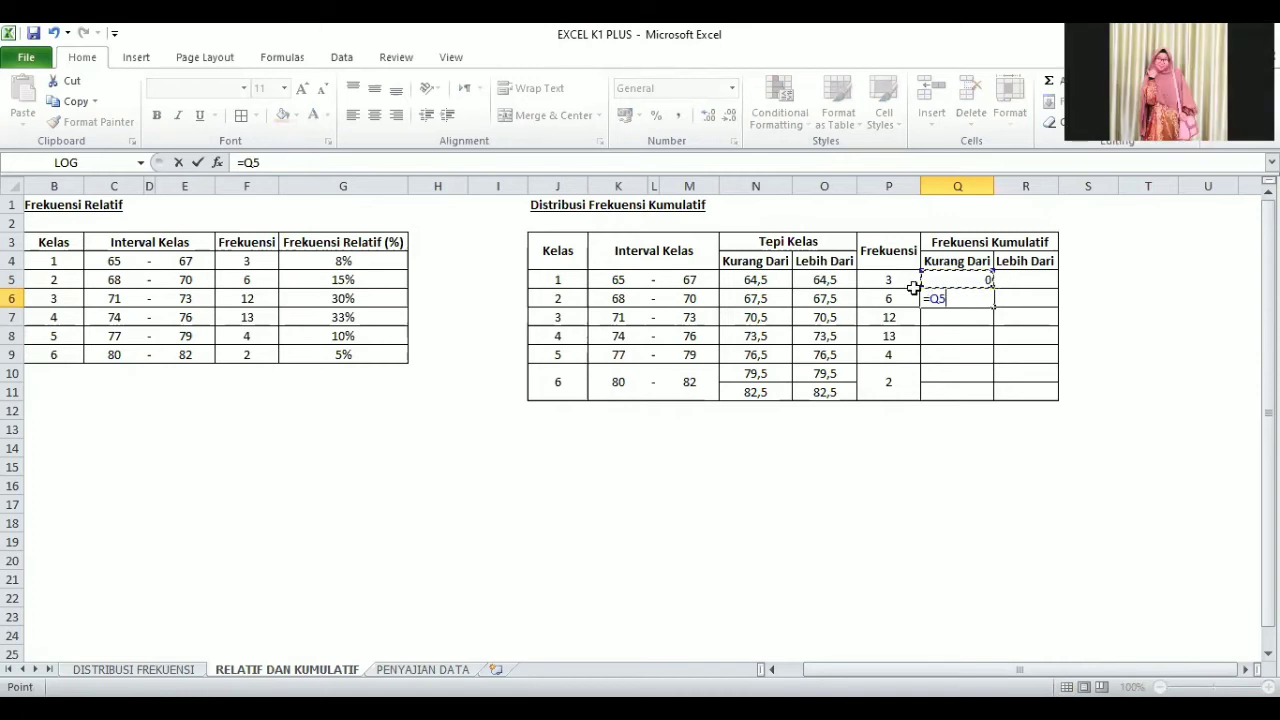
type("+")
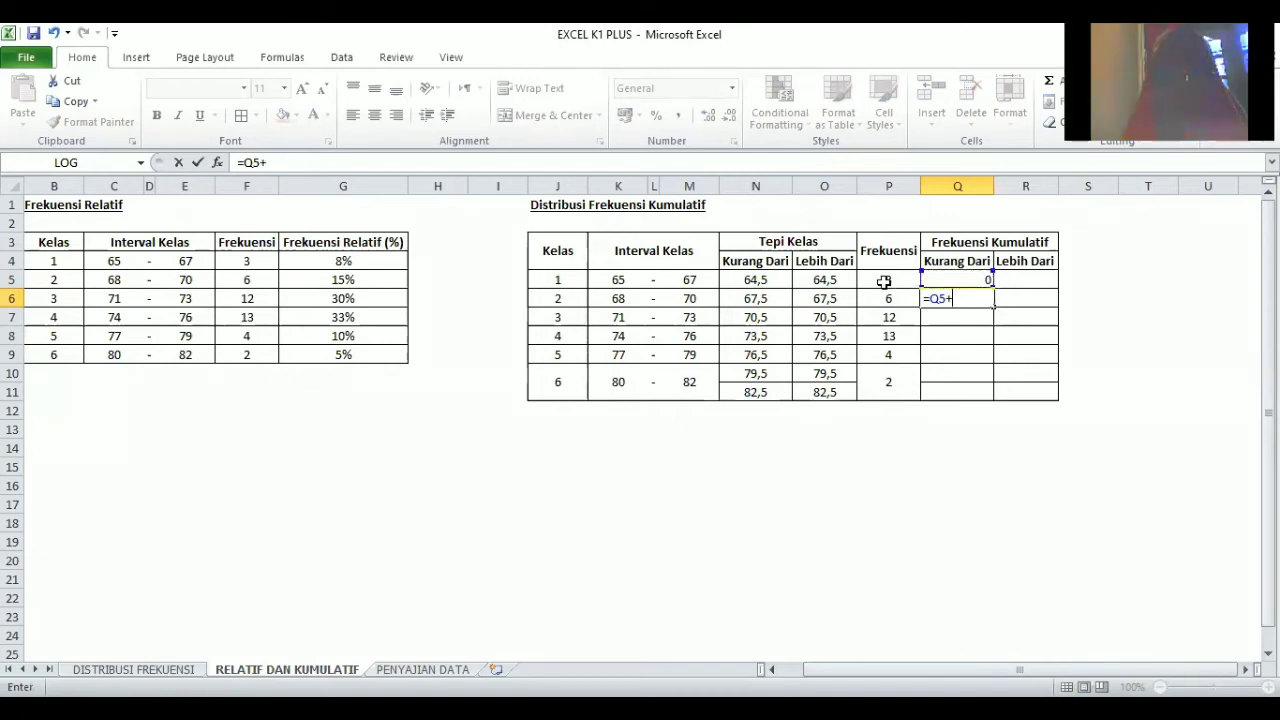
left_click(885, 281)
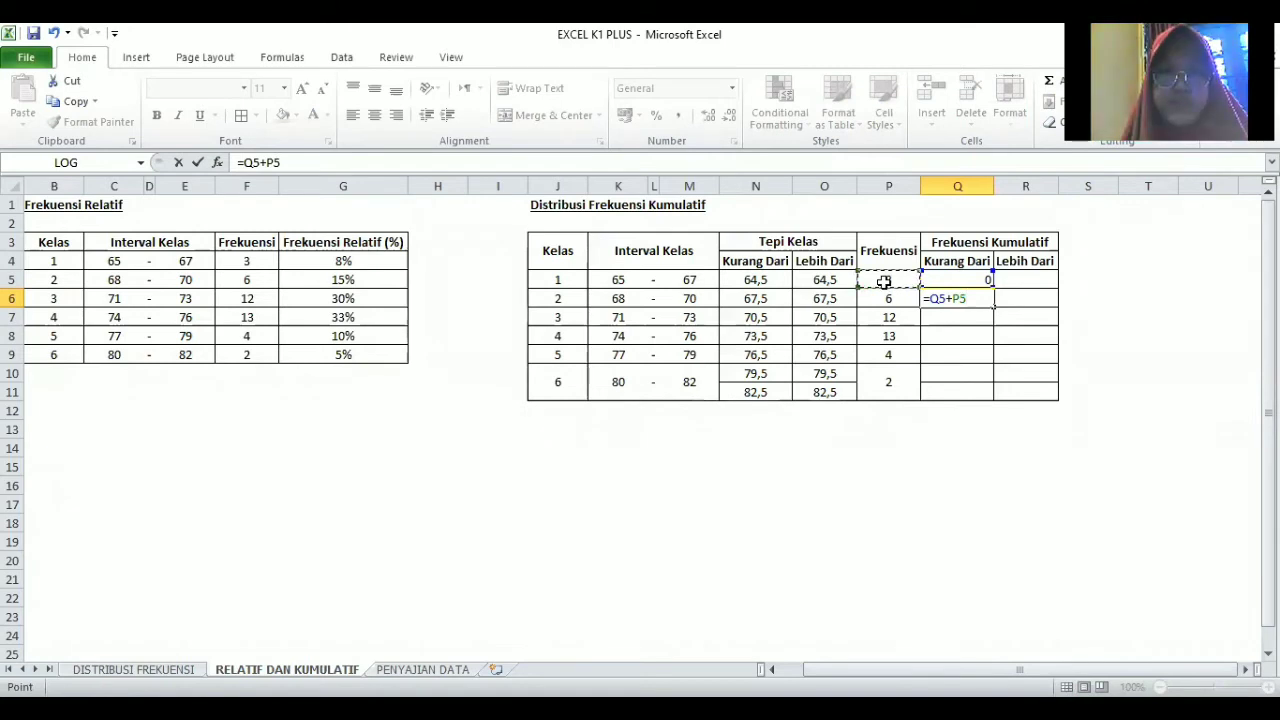
key("Return")
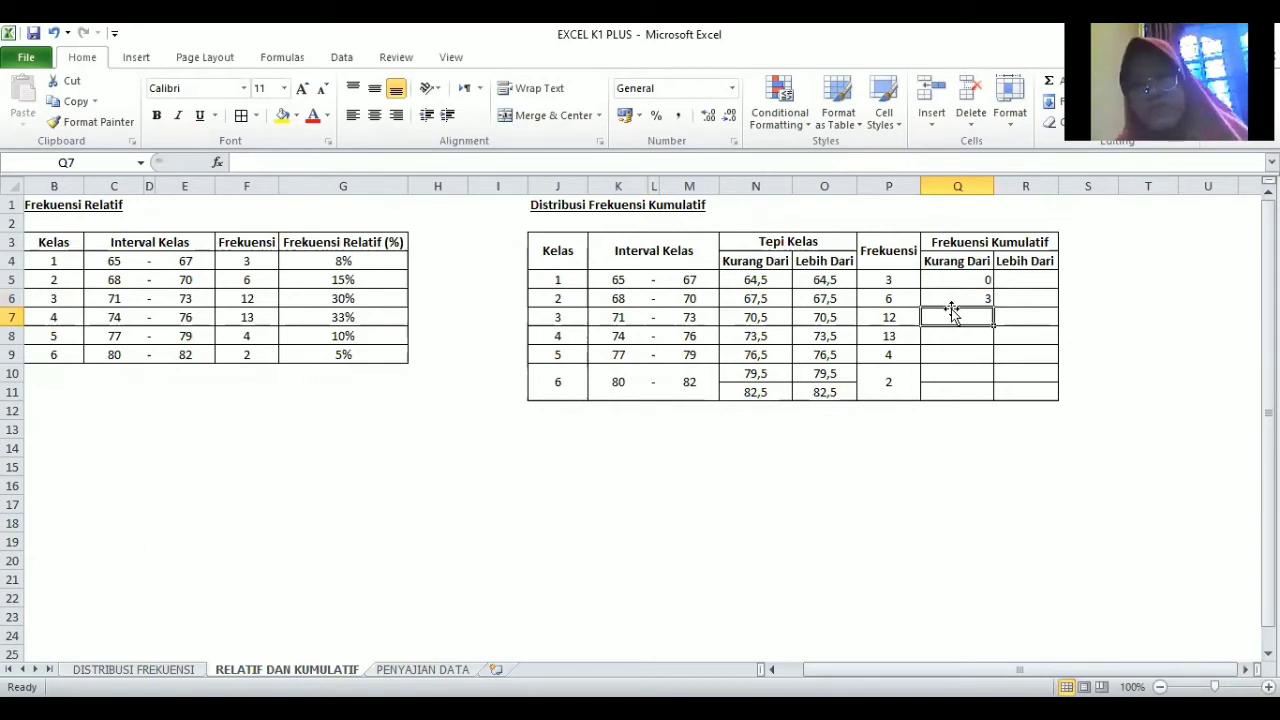
Step: Calculate the third Kurang Dari cumulative frequency in Q7 with the formula =Q6+P6
type("=")
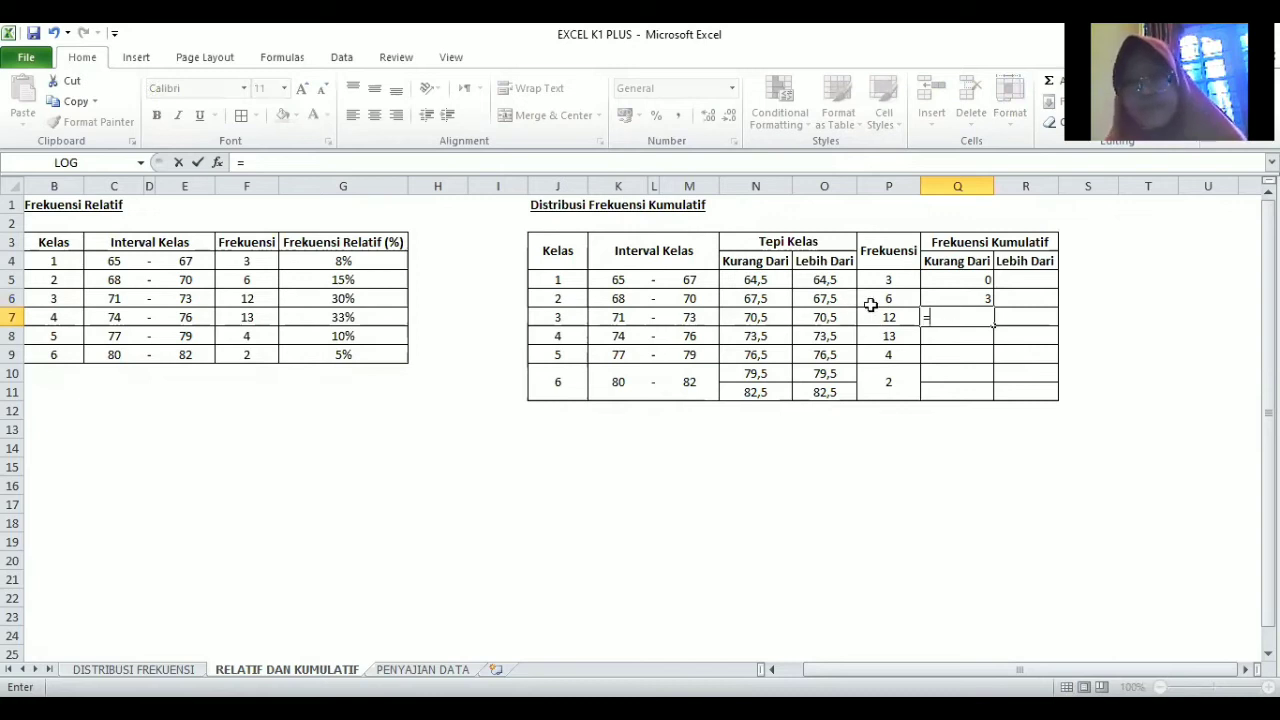
left_click(971, 296)
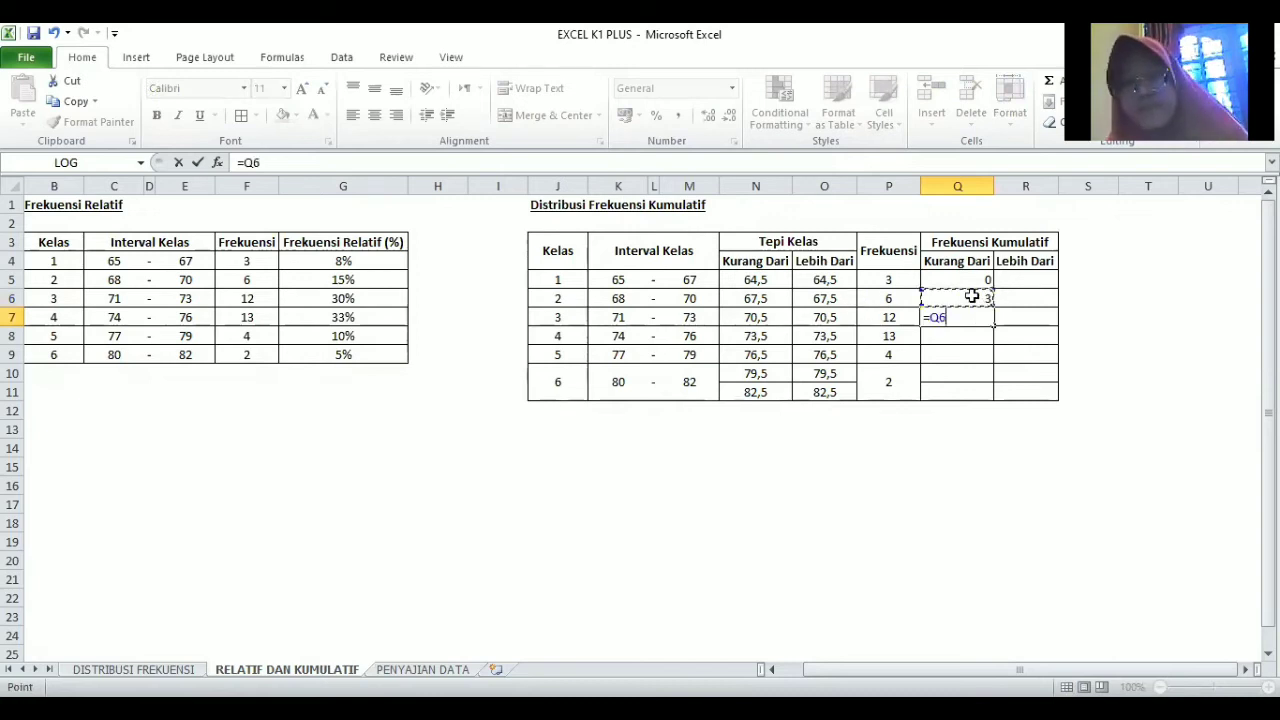
left_click(899, 300)
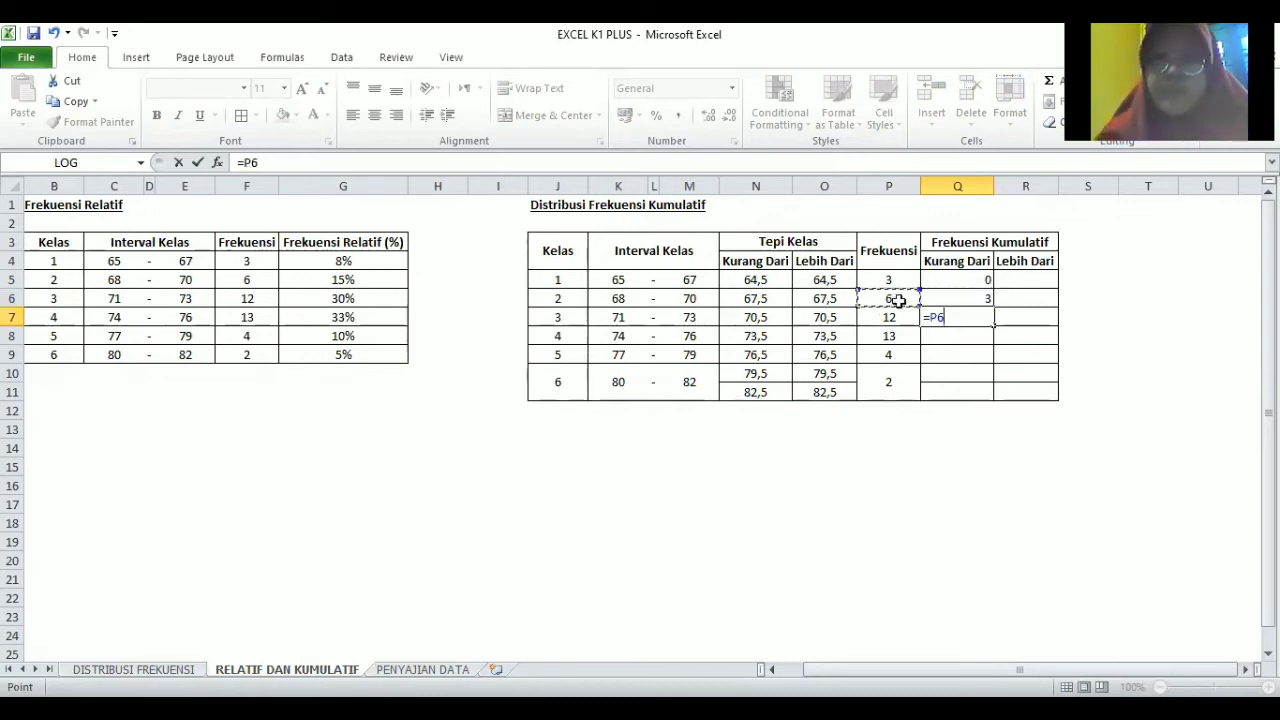
left_click(980, 298)
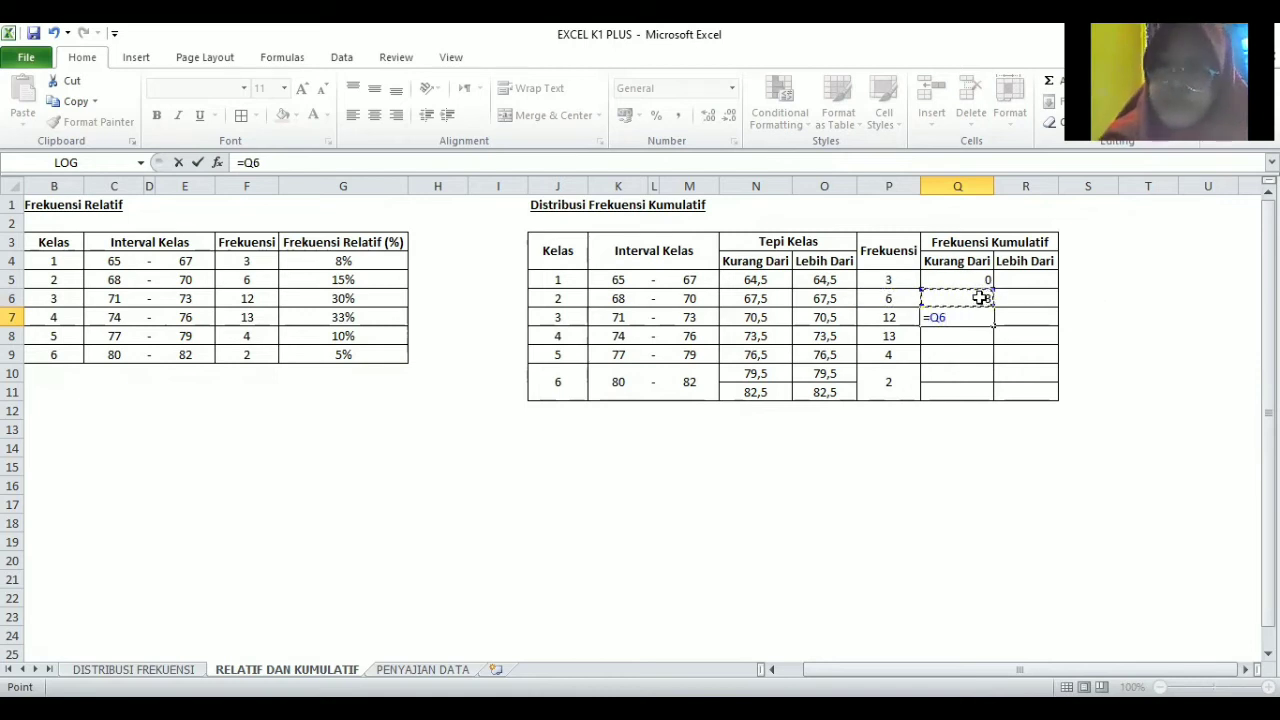
type("+")
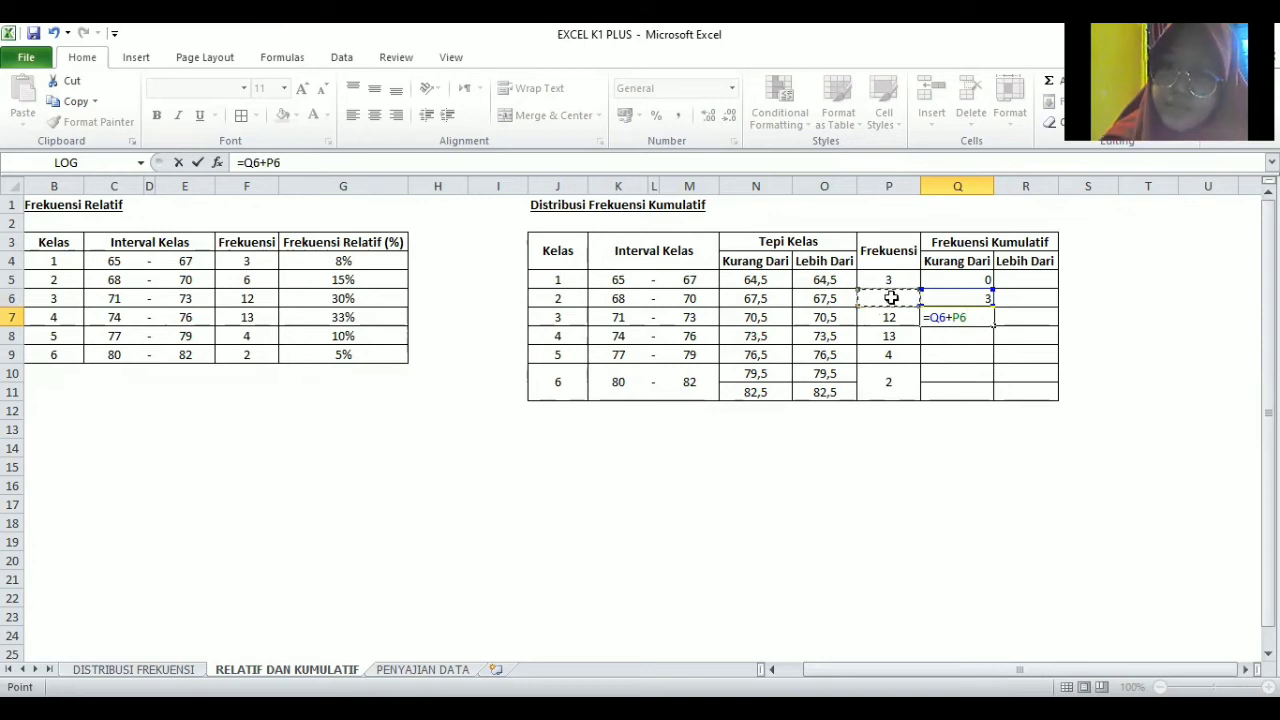
key("Return")
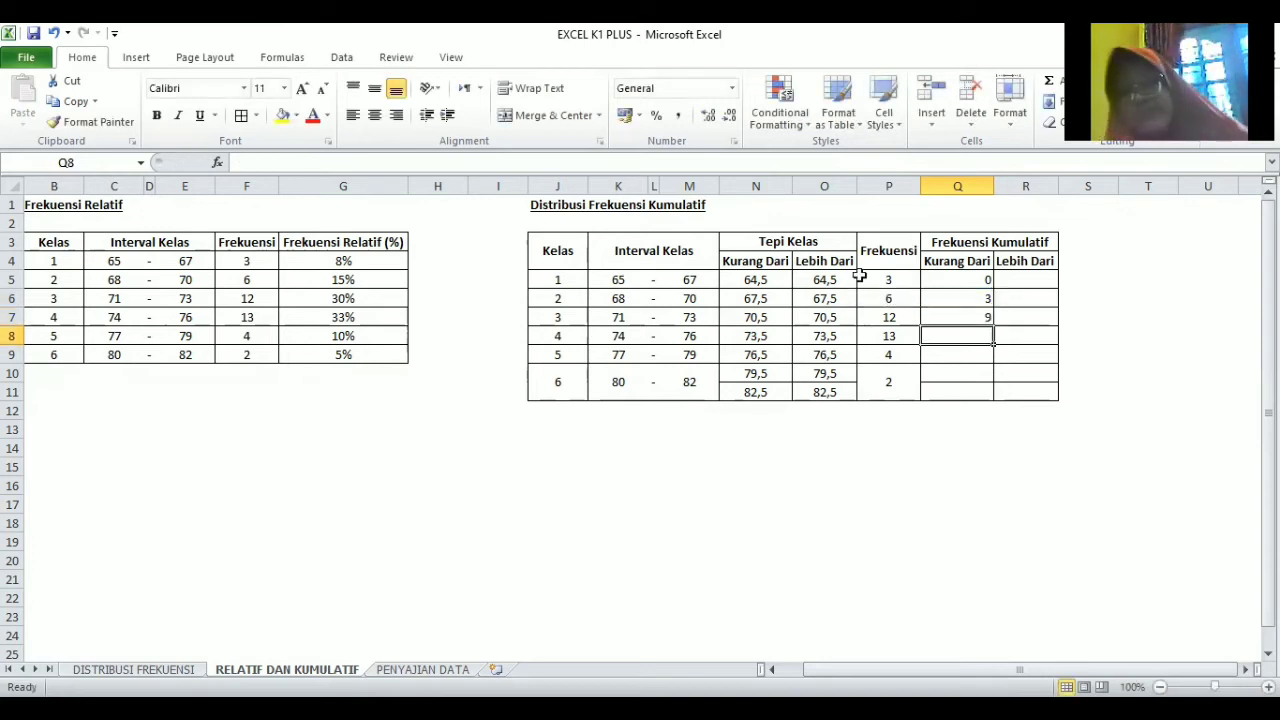
Step: Fill the Q7 formula down through Q11 to complete the Kurang Dari column
left_click(957, 317)
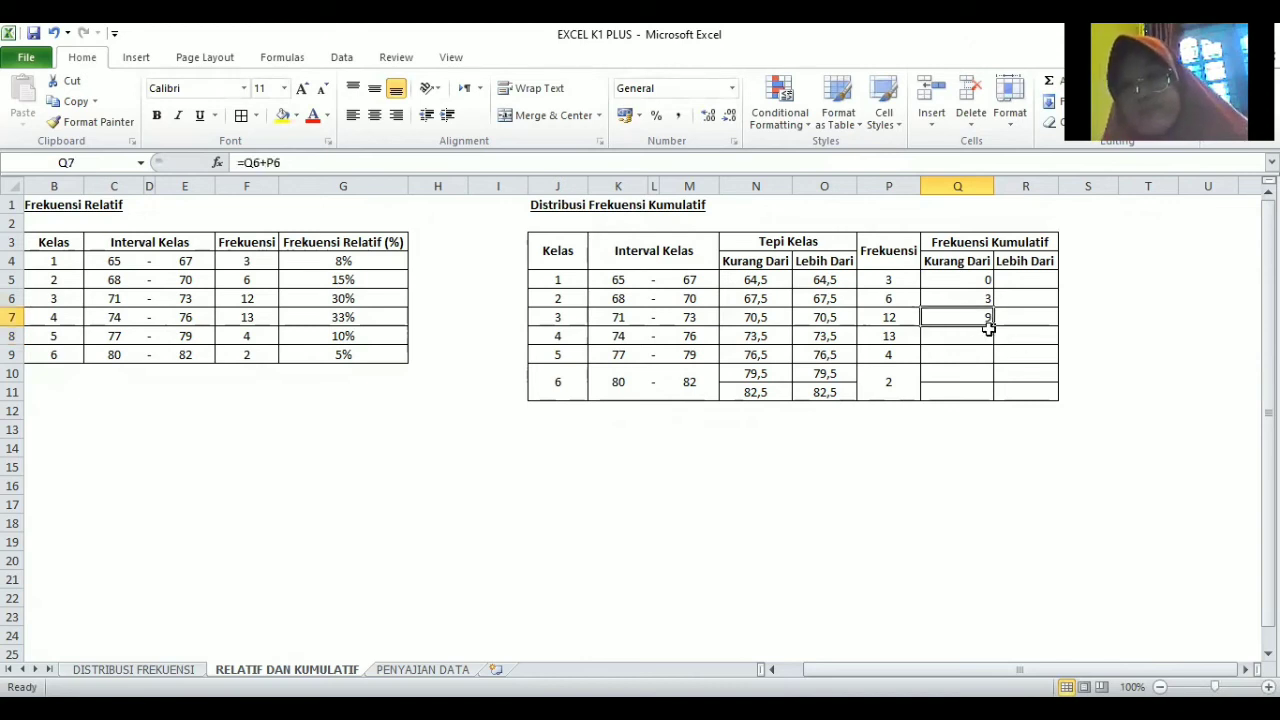
left_click_drag(992, 326, 992, 400)
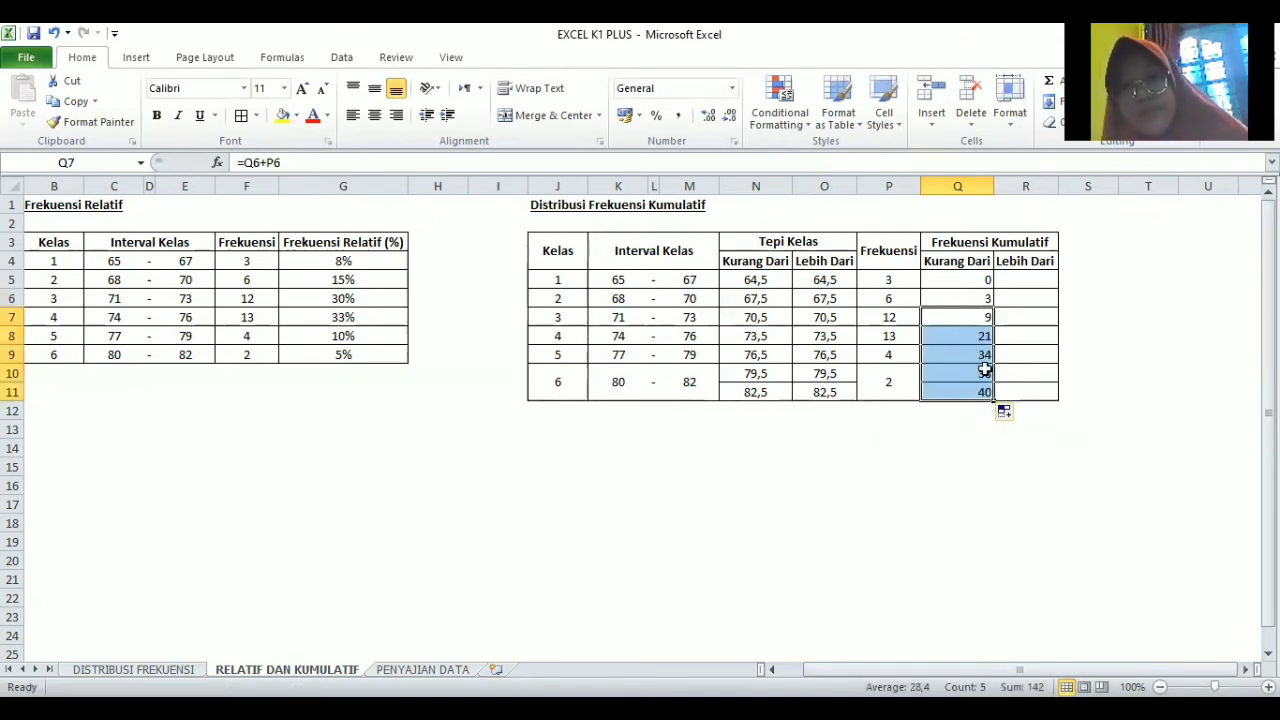
left_click(963, 280)
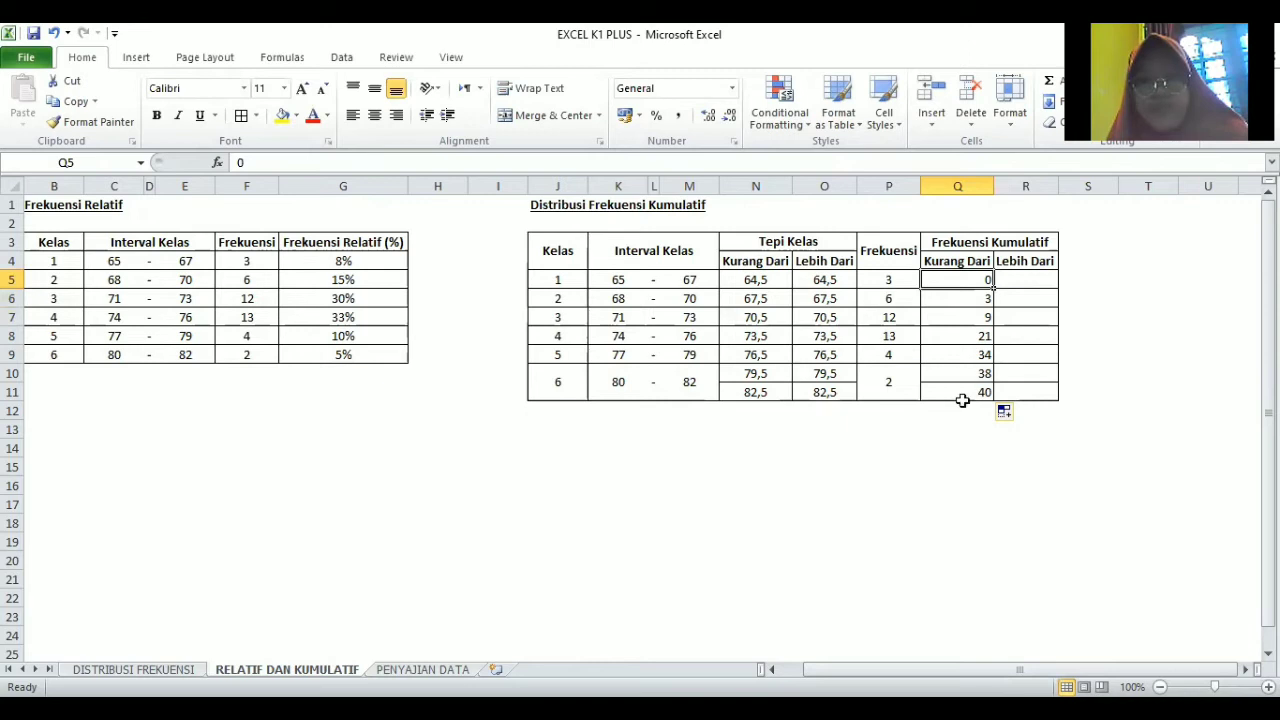
Step: Enter 40 in R5 as the first Lebih Dari value under Frekuensi Kumulatif
left_click(1020, 279)
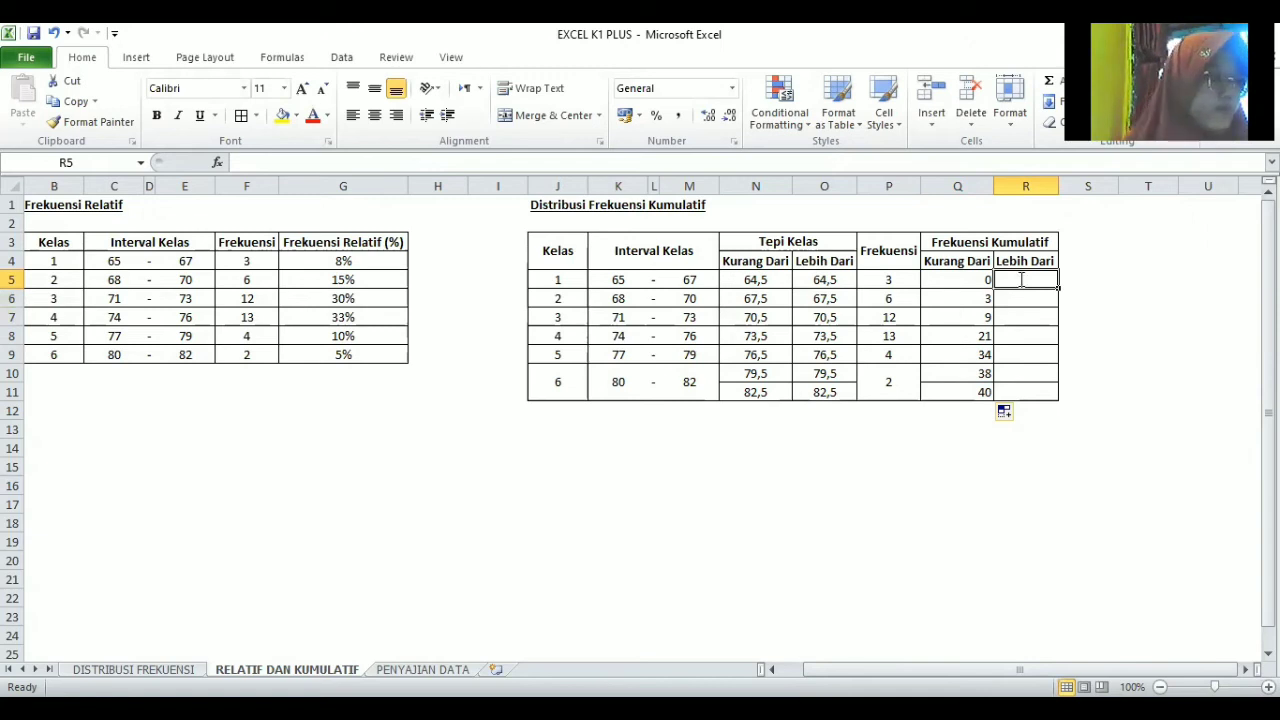
type("40")
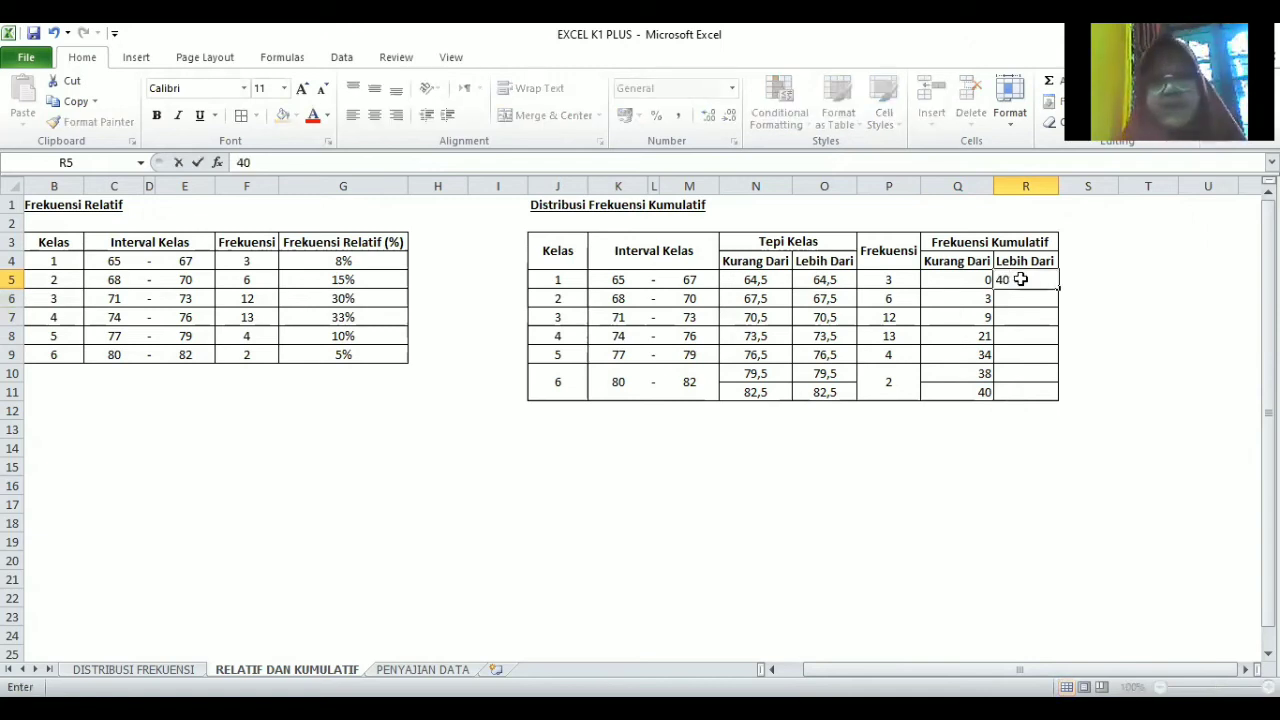
key("Return")
type("4")
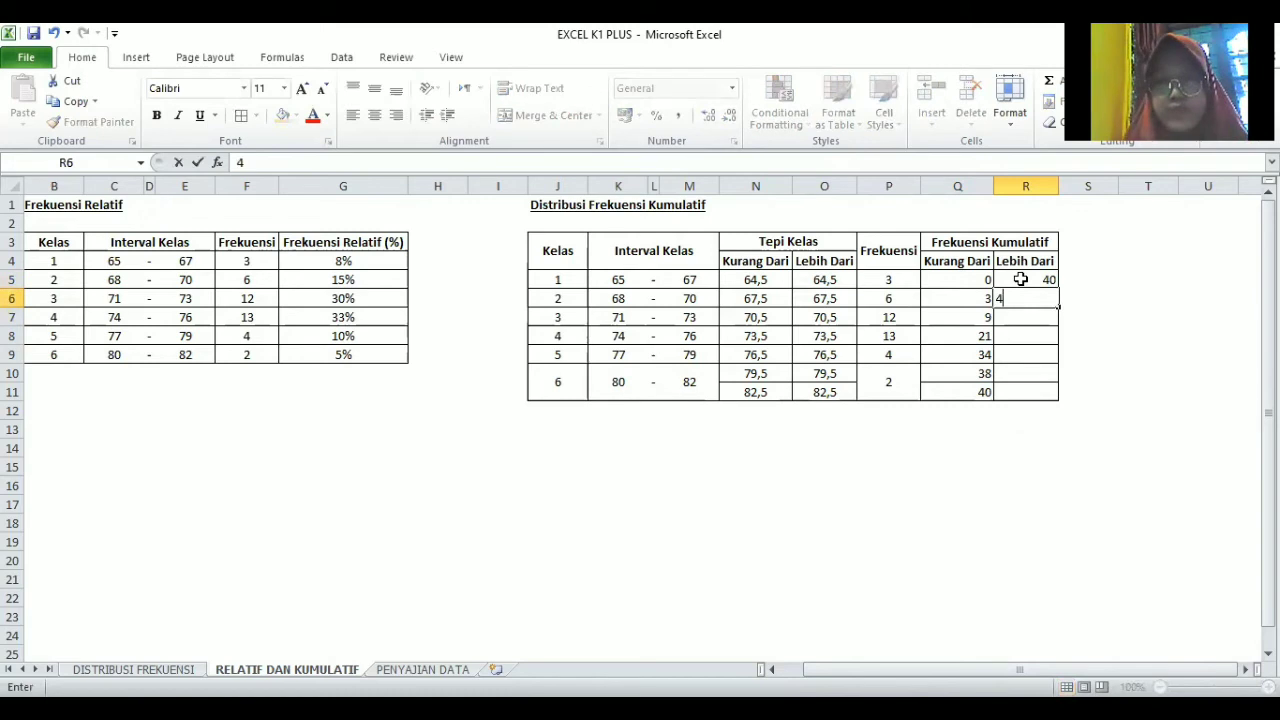
type("0-")
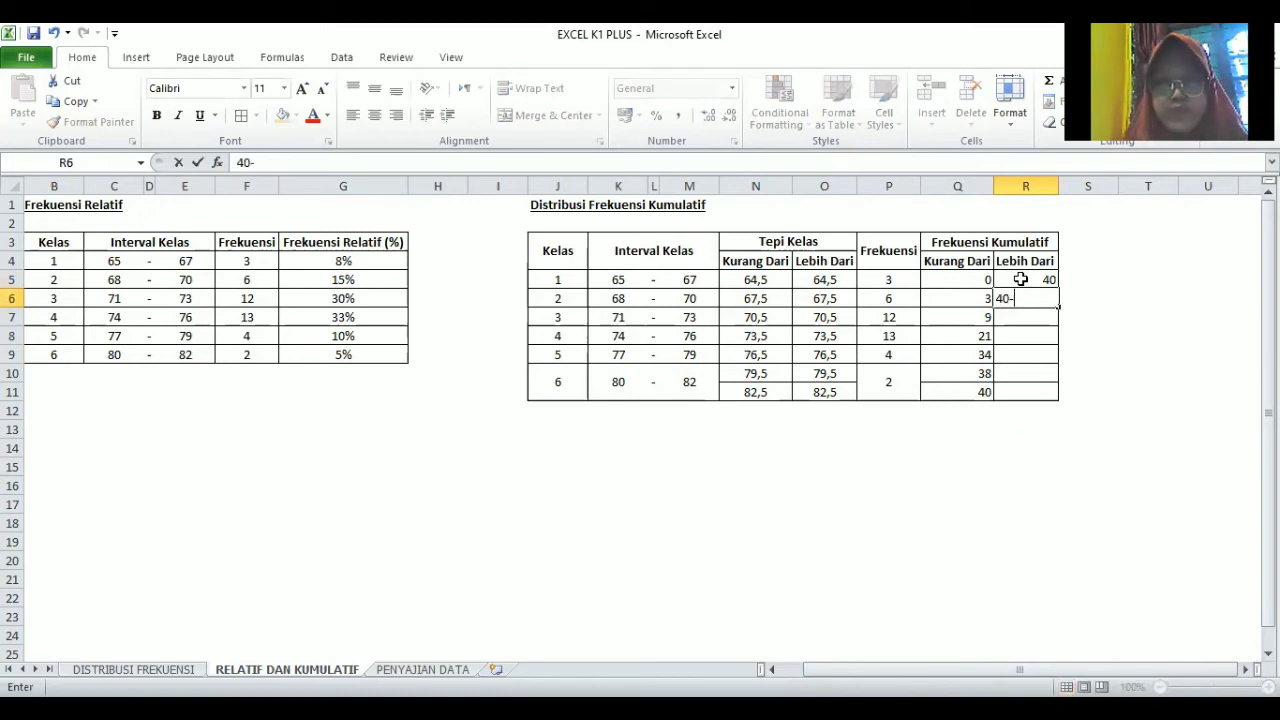
left_click(880, 280)
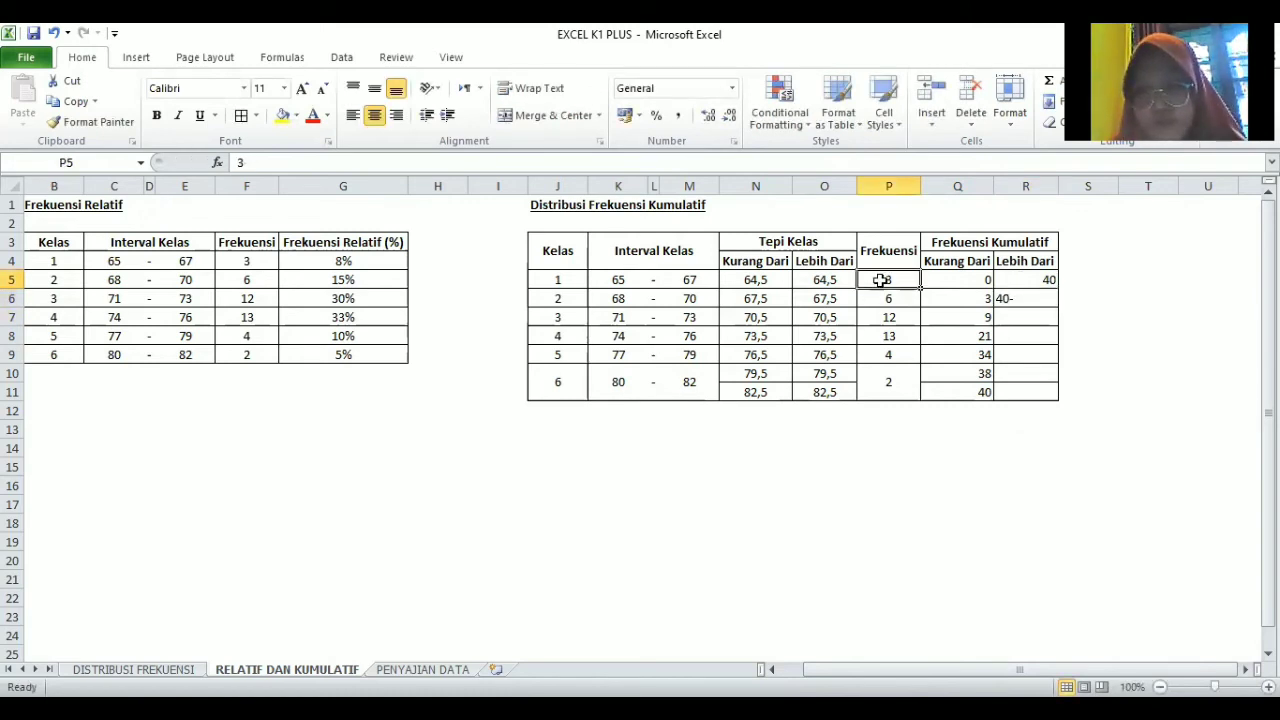
Step: Replace the contents of R6 with the formula =R5-P5 for the second Lebih Dari cumulative frequency
left_click(1014, 298)
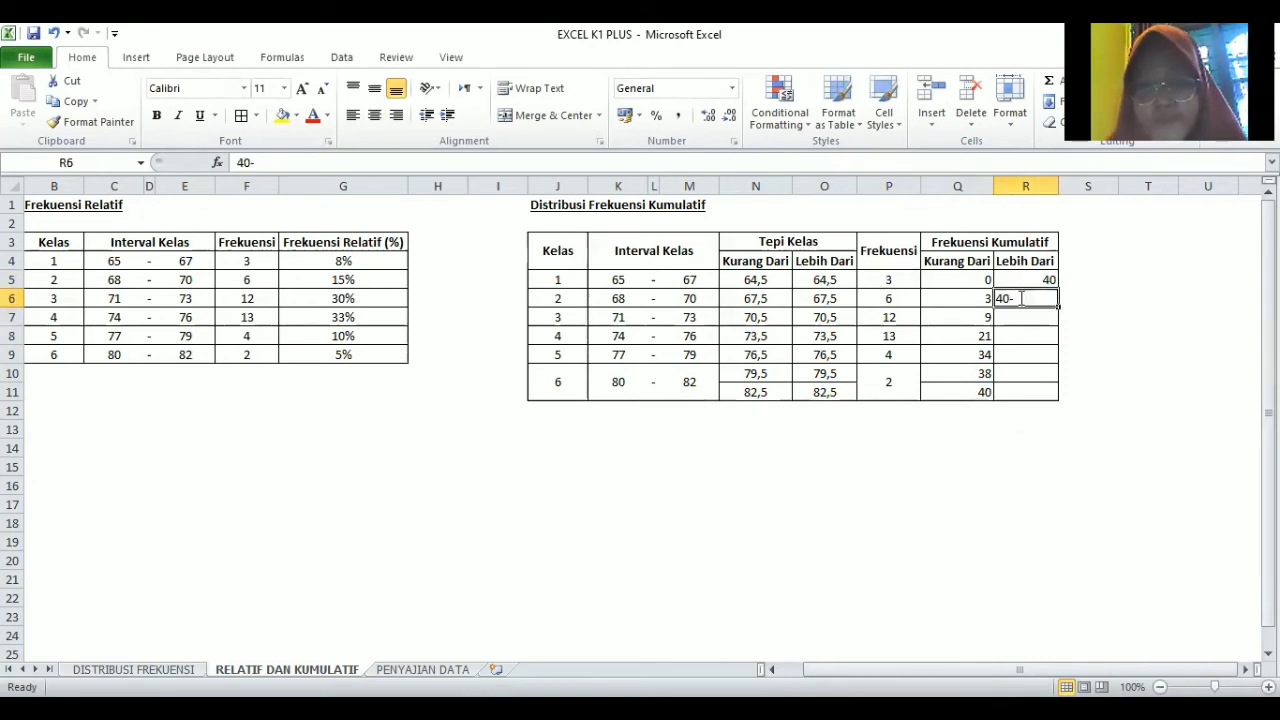
type("=")
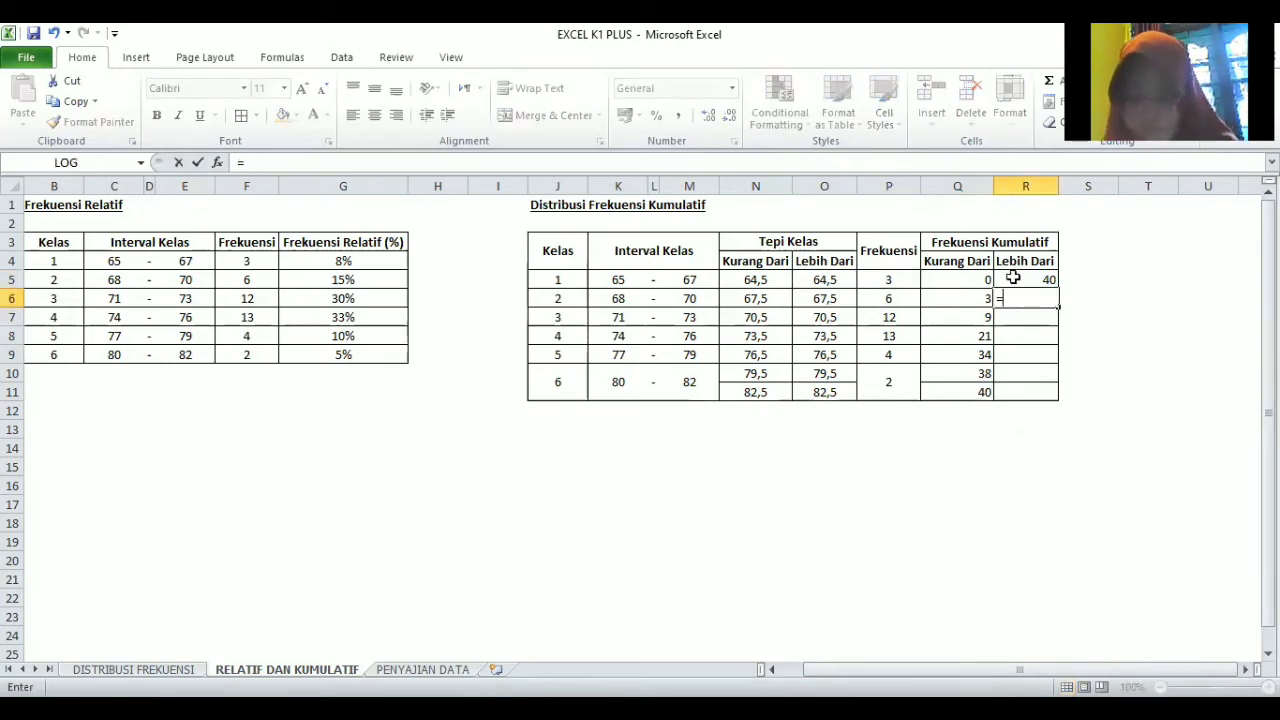
left_click(1012, 278)
type("-")
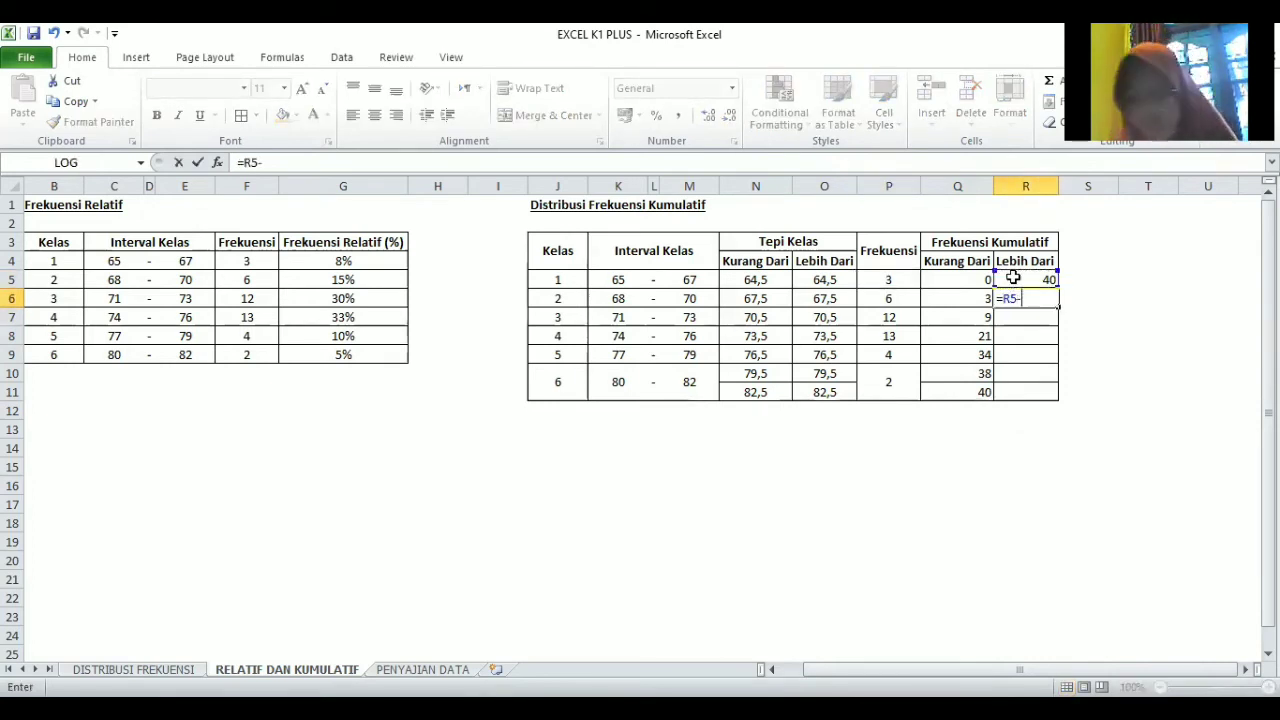
left_click(891, 279)
key("Return")
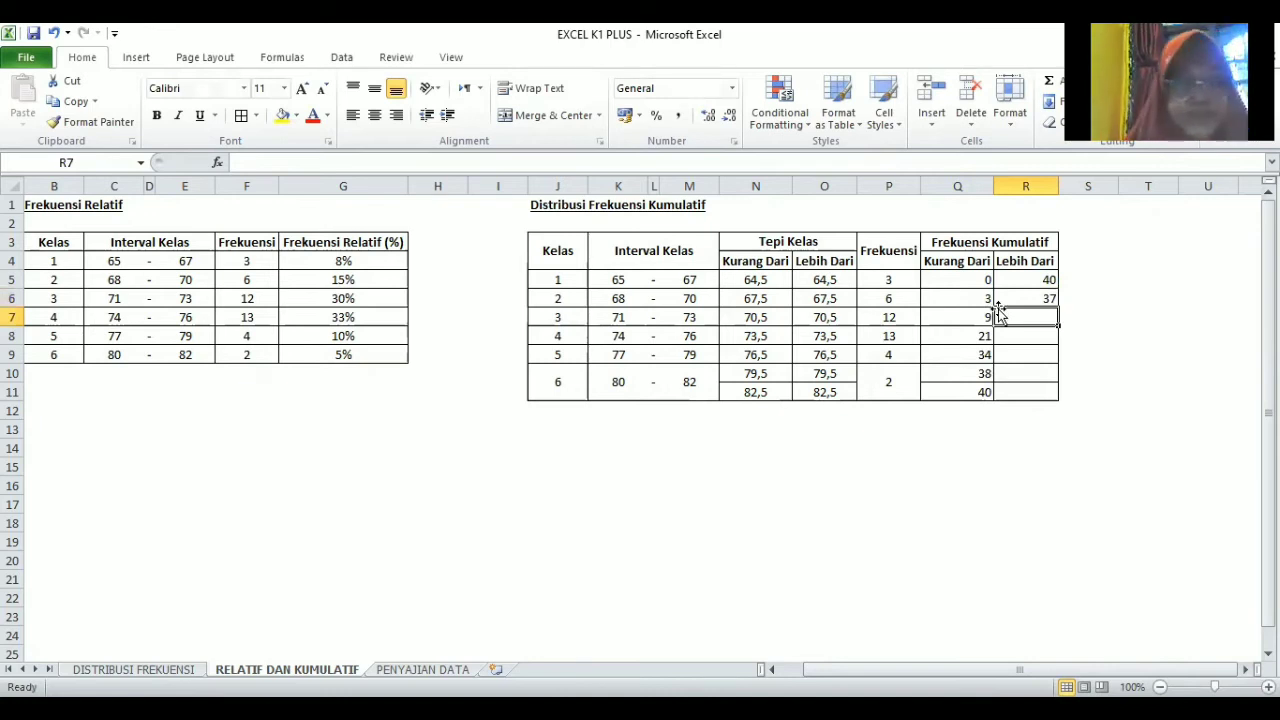
Step: Calculate the third Lebih Dari cumulative frequency in R7 with the formula =R6-P6
type("=")
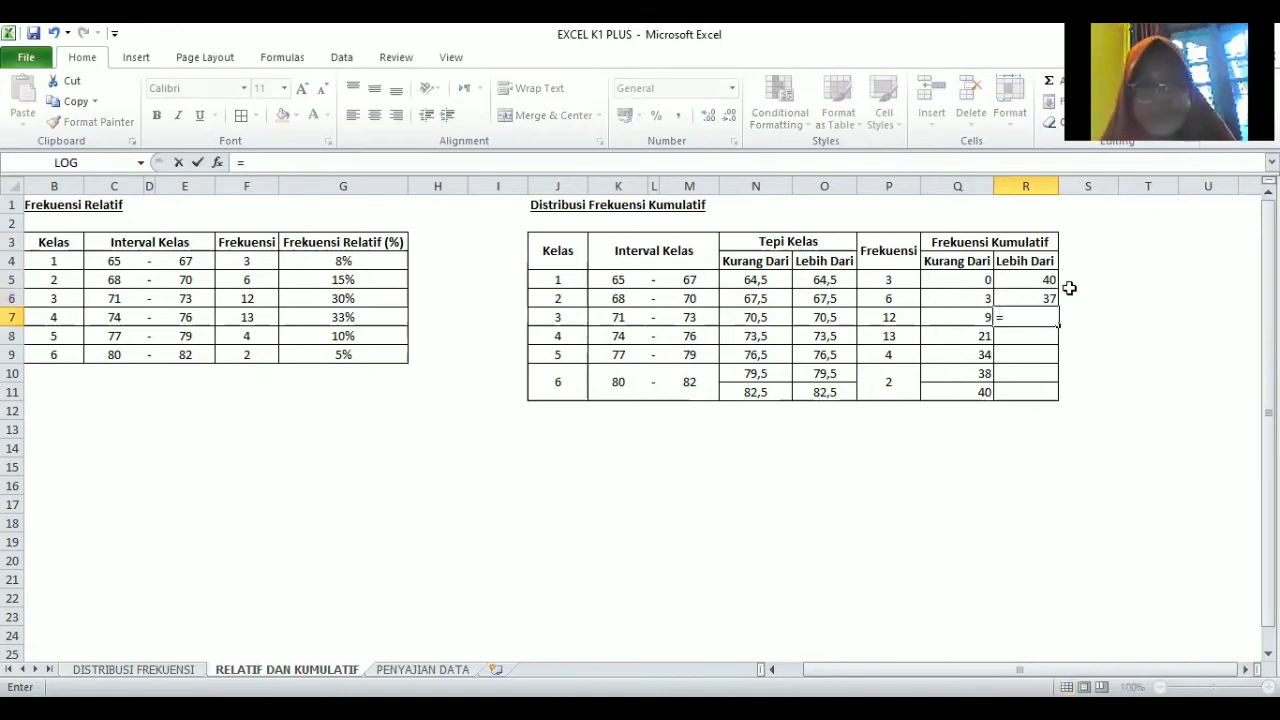
left_click(1012, 298)
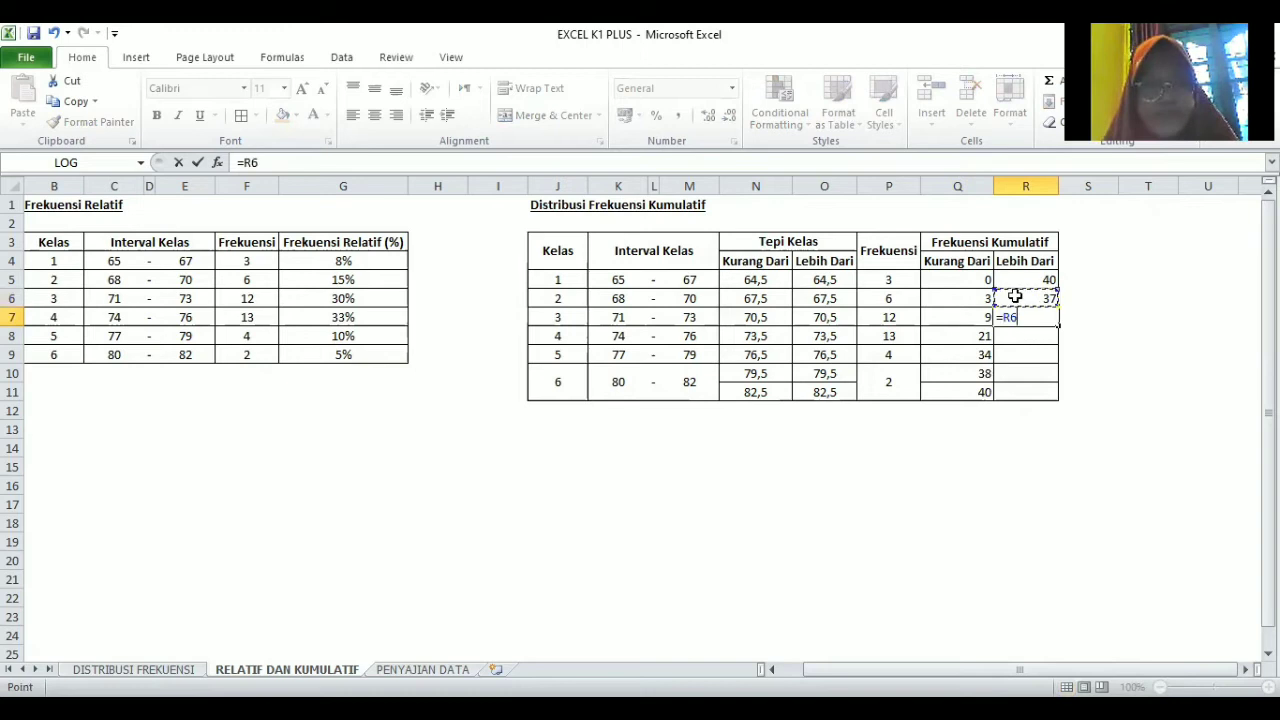
type("-")
left_click(891, 300)
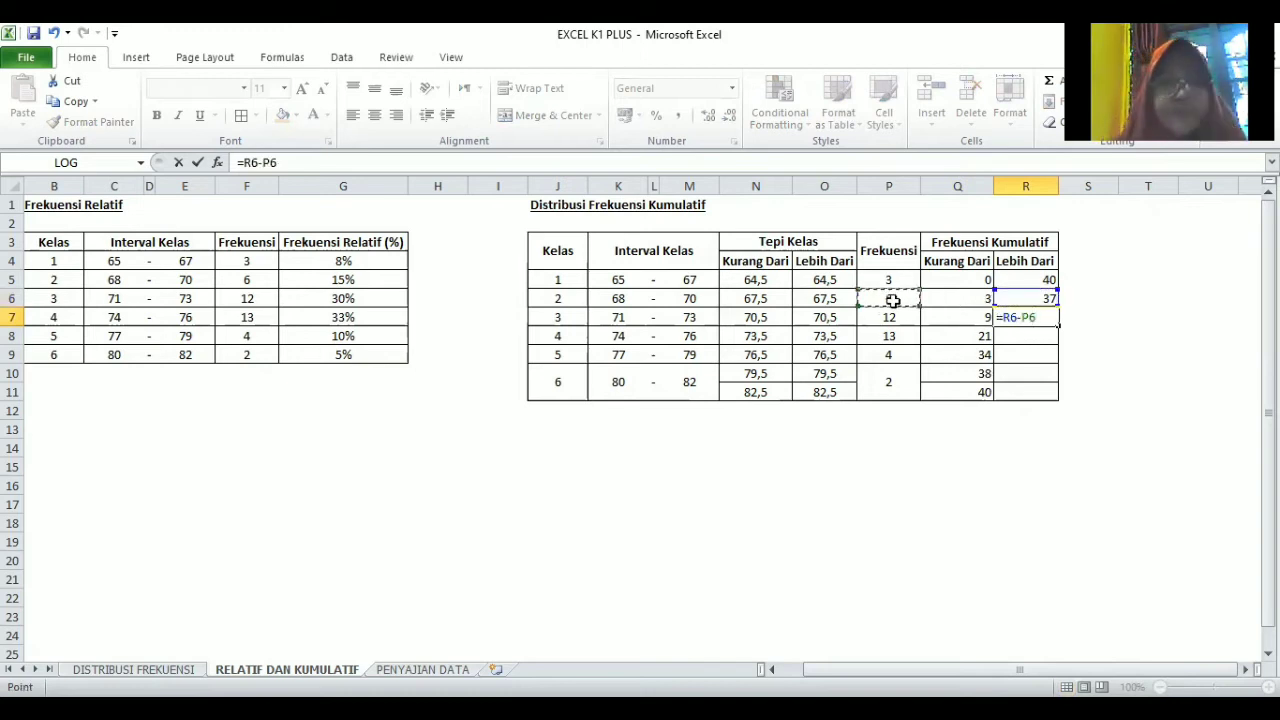
key("Return")
Step: Fill the R7 formula down through R11 to complete the Lebih Dari column, then check its first and last values
left_click(1036, 316)
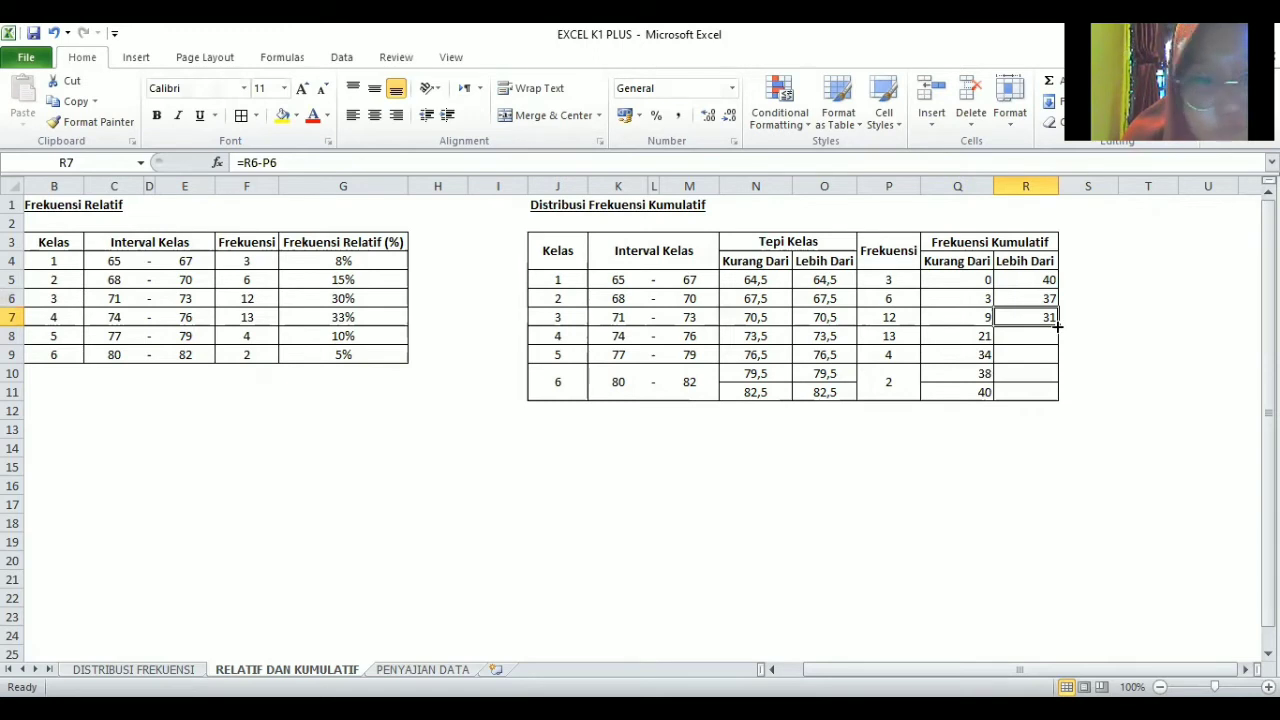
left_click_drag(1057, 323, 1060, 397)
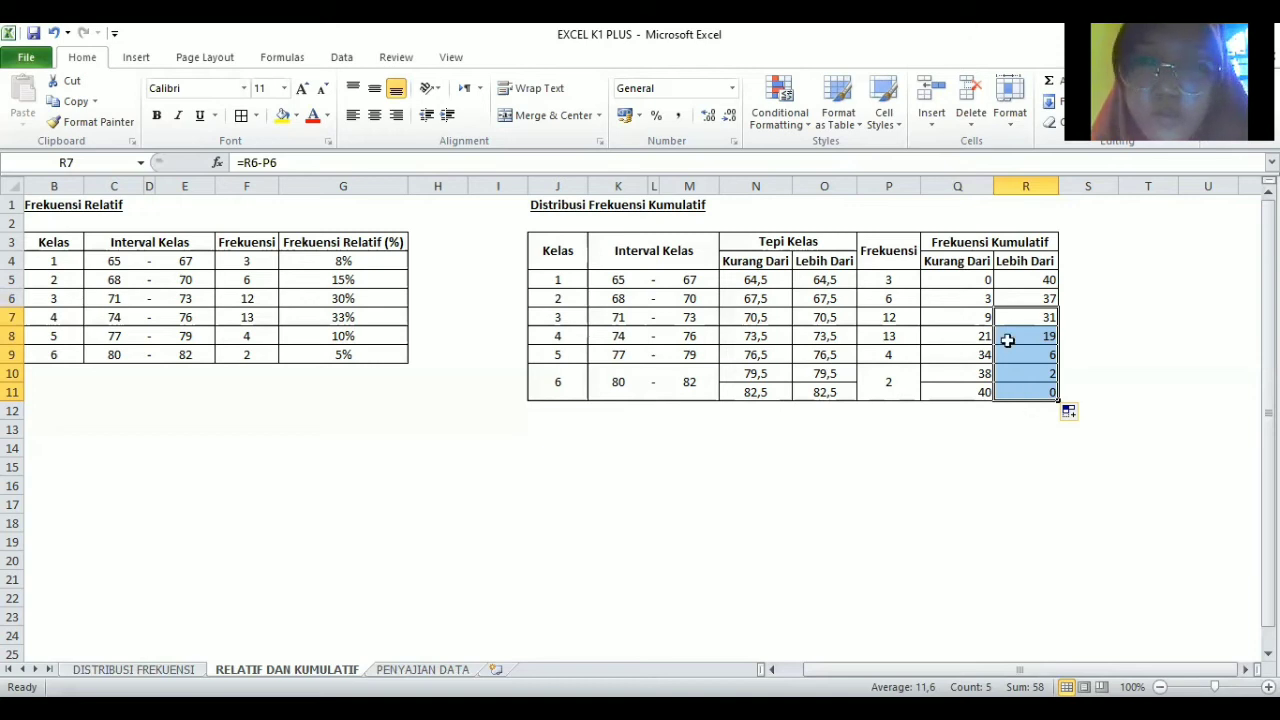
left_click(961, 283)
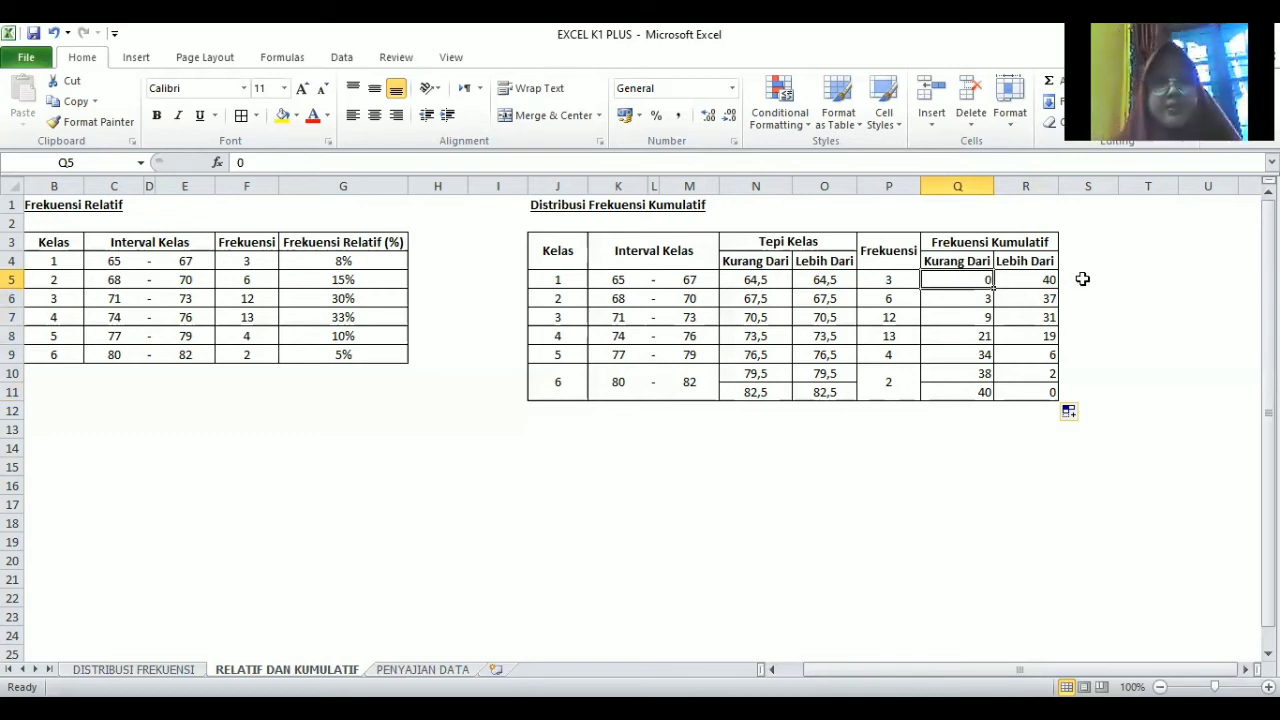
left_click(1030, 283)
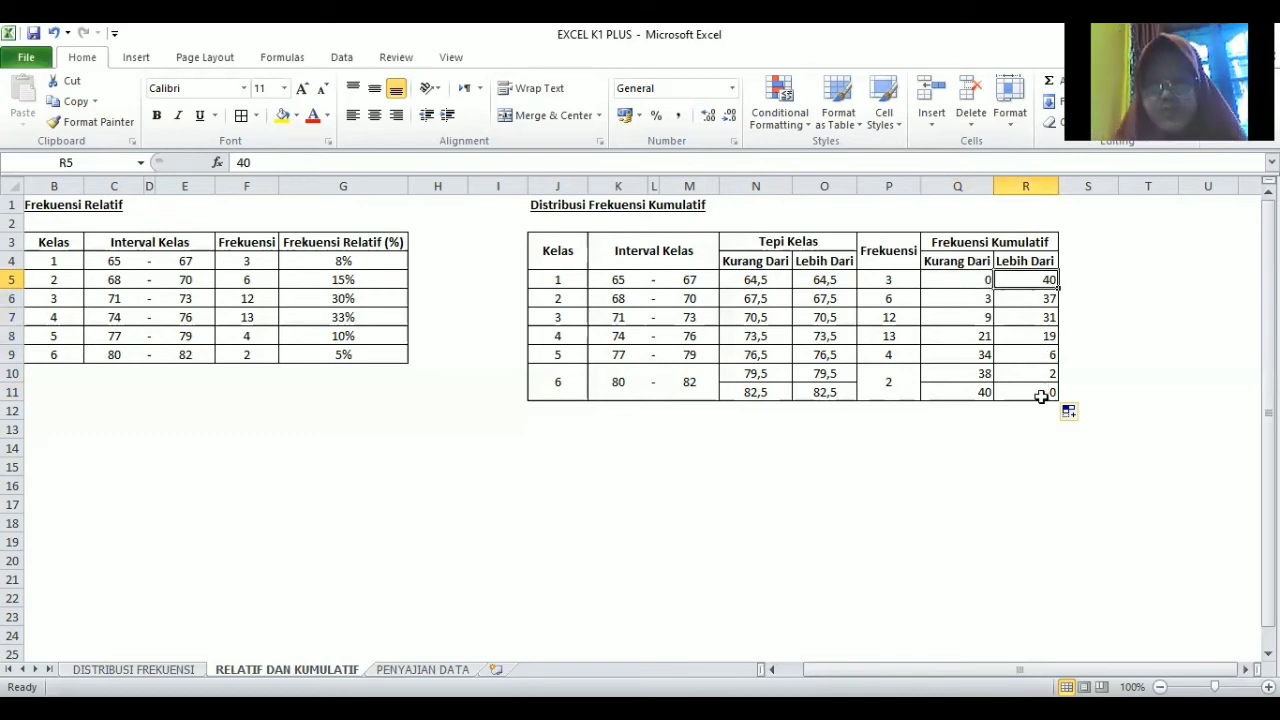
left_click(1043, 395)
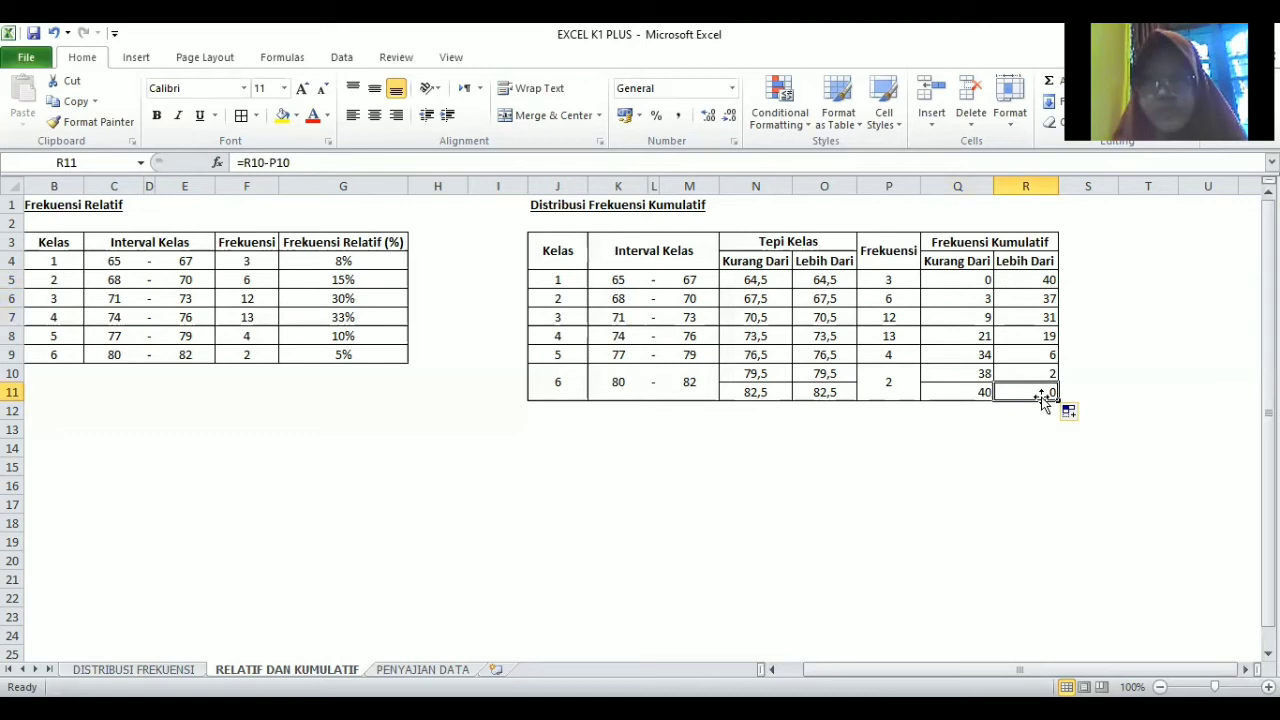
Step: On the PENYAJIAN DATA sheet, insert a 2-D Clustered Column chart from B2:C8 and move it over to the Grafik Histogram table
left_click(430, 669)
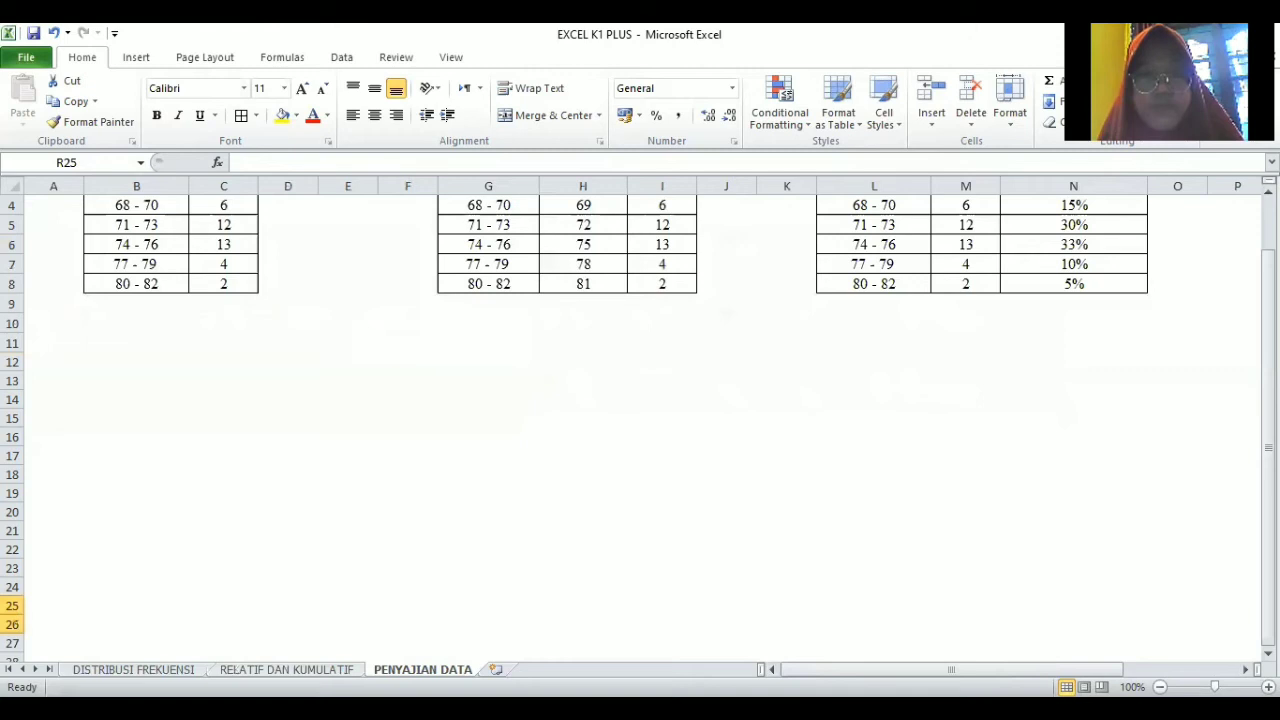
left_click_drag(1268, 447, 1268, 410)
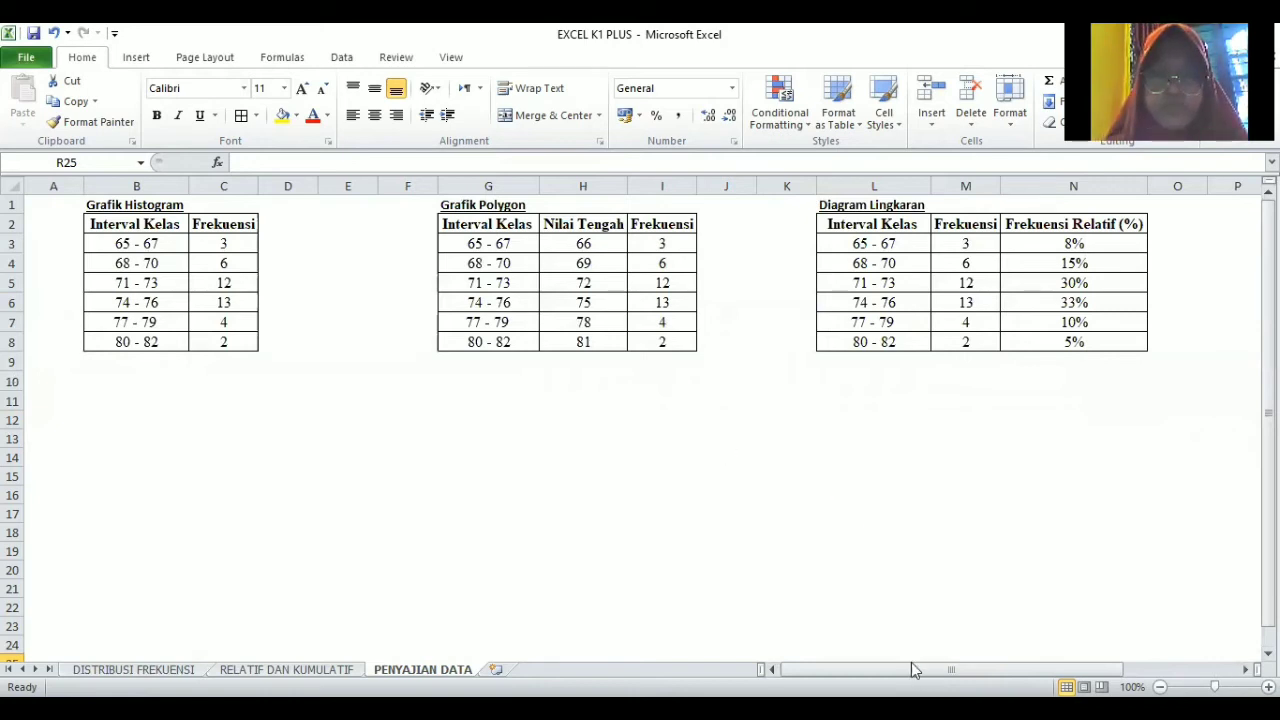
left_click_drag(967, 670, 860, 670)
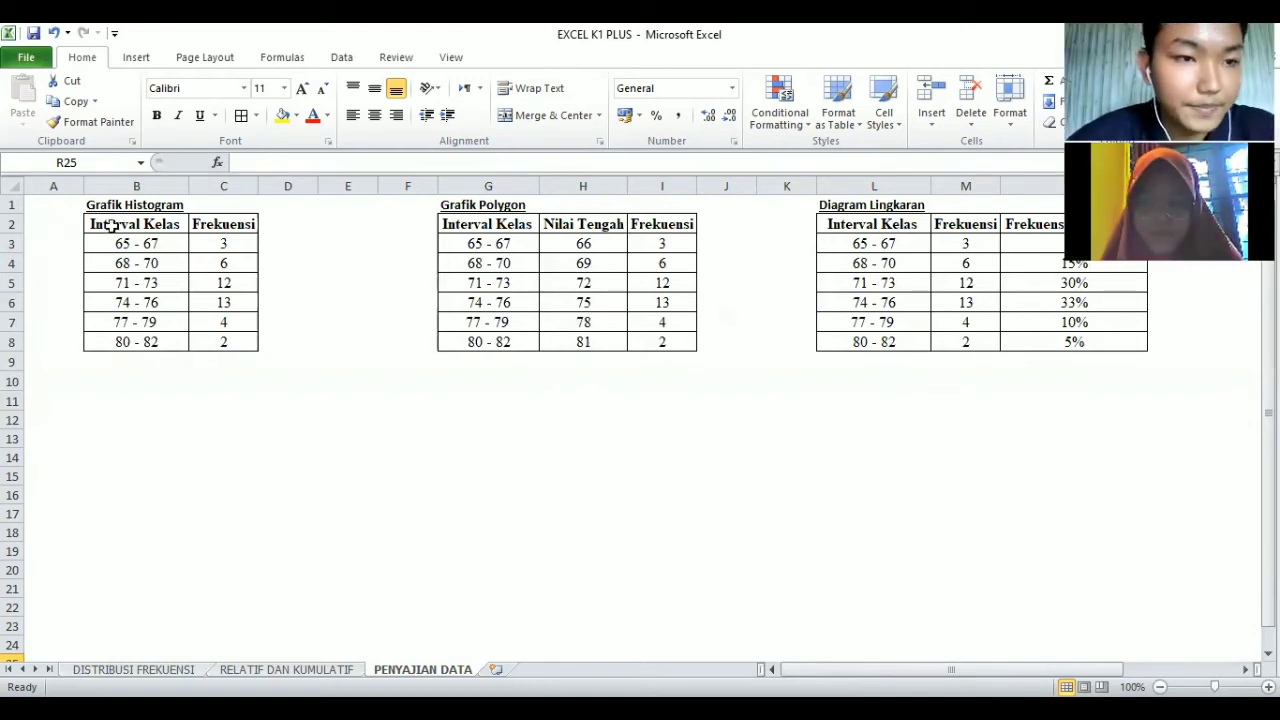
left_click_drag(112, 226, 229, 345)
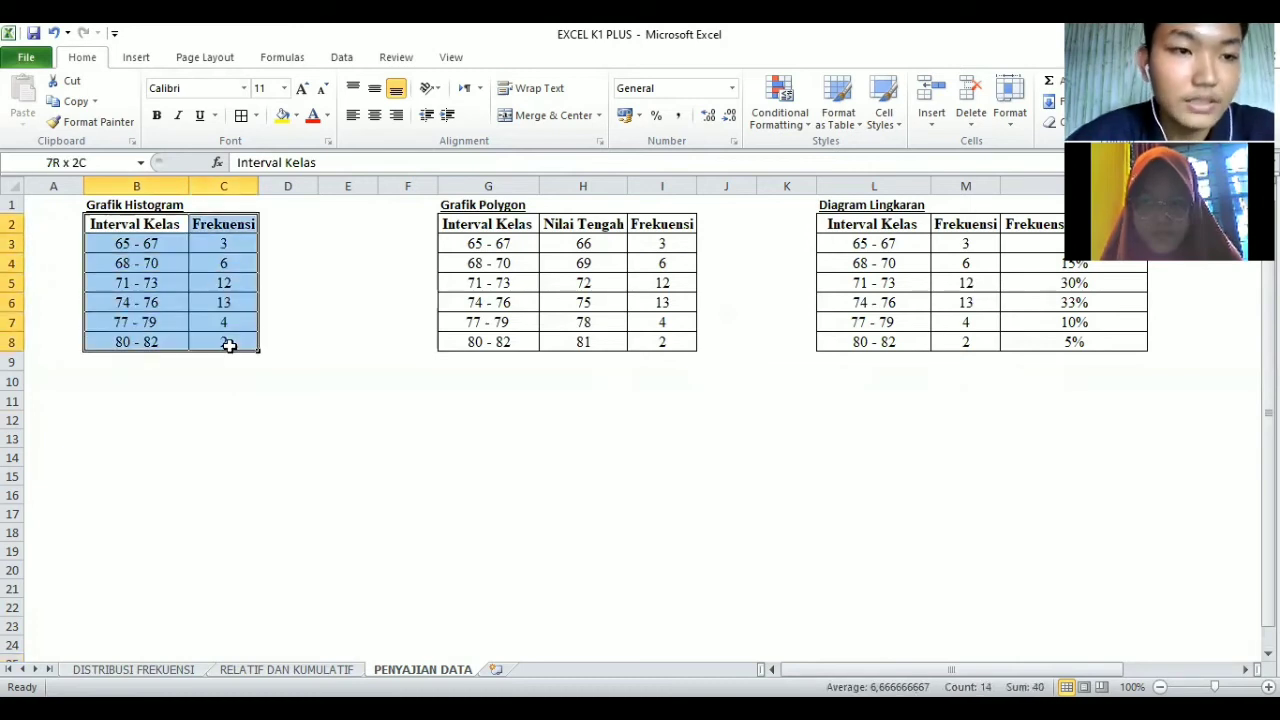
left_click_drag(229, 345, 229, 345)
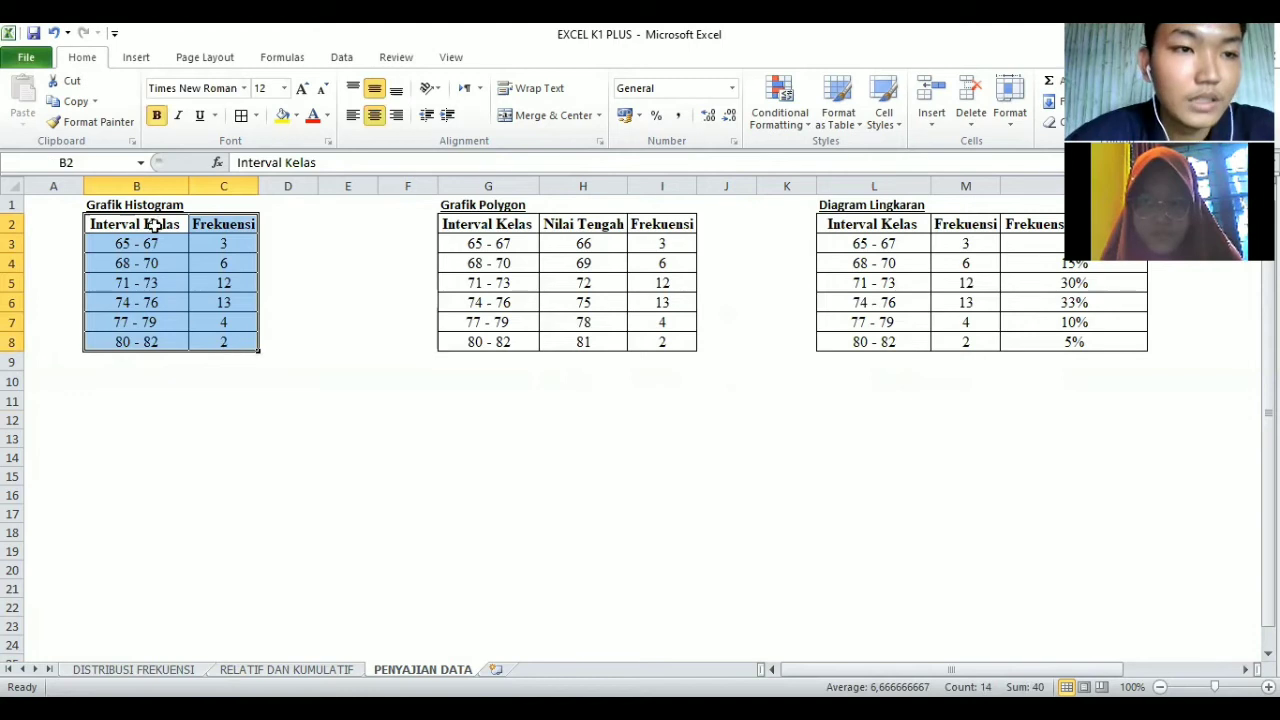
left_click(136, 58)
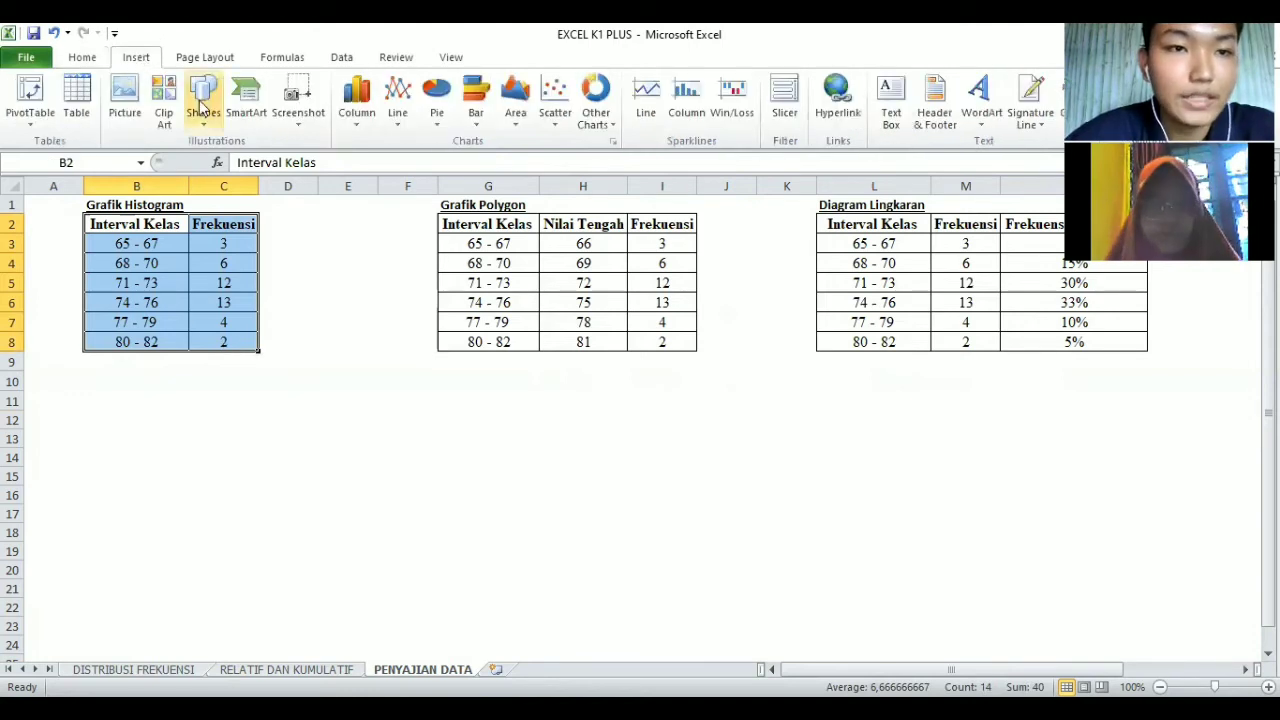
left_click(360, 130)
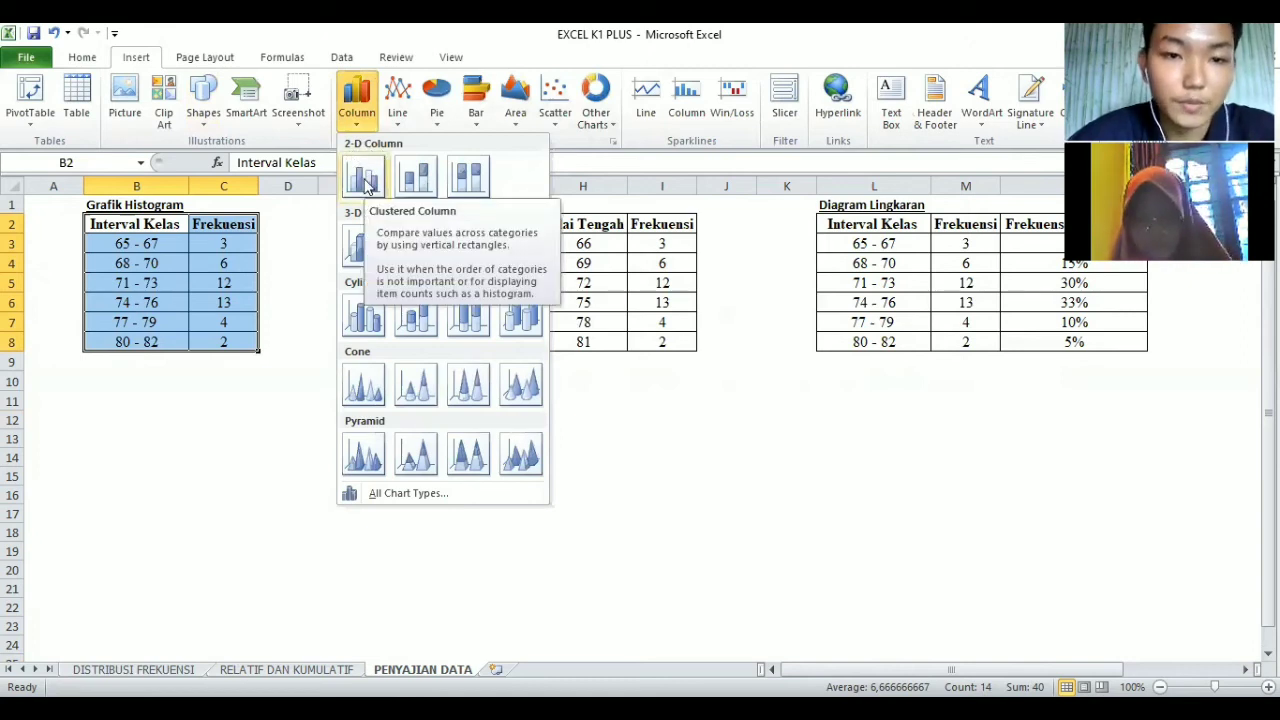
left_click(364, 178)
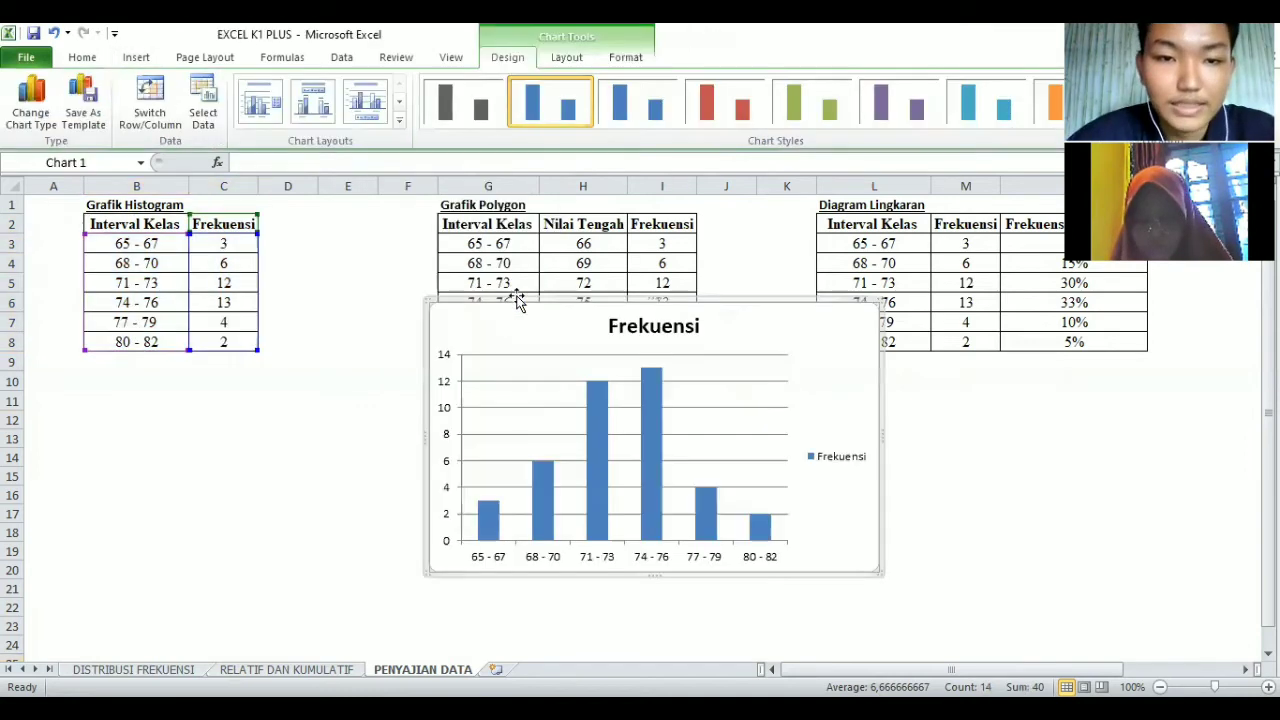
left_click_drag(516, 305, 183, 337)
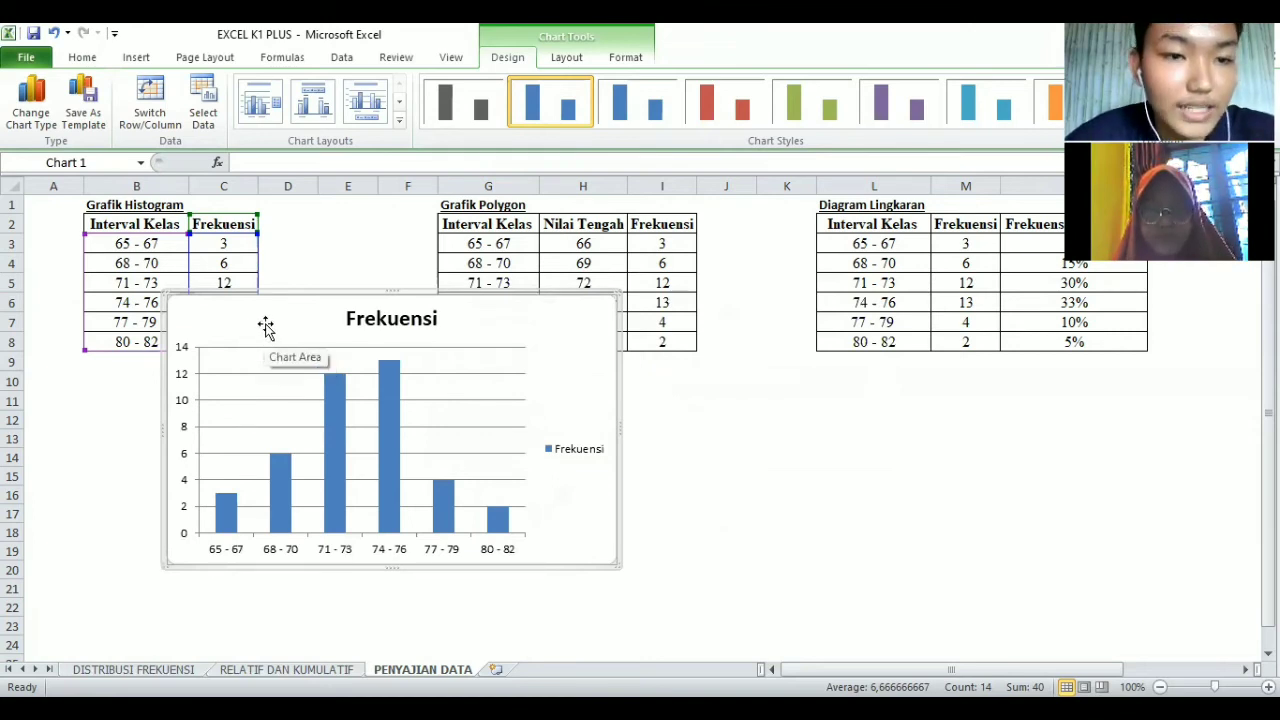
Step: Apply the gapless histogram layout with axis titles and the blue bevelled chart style to the column chart
left_click(401, 122)
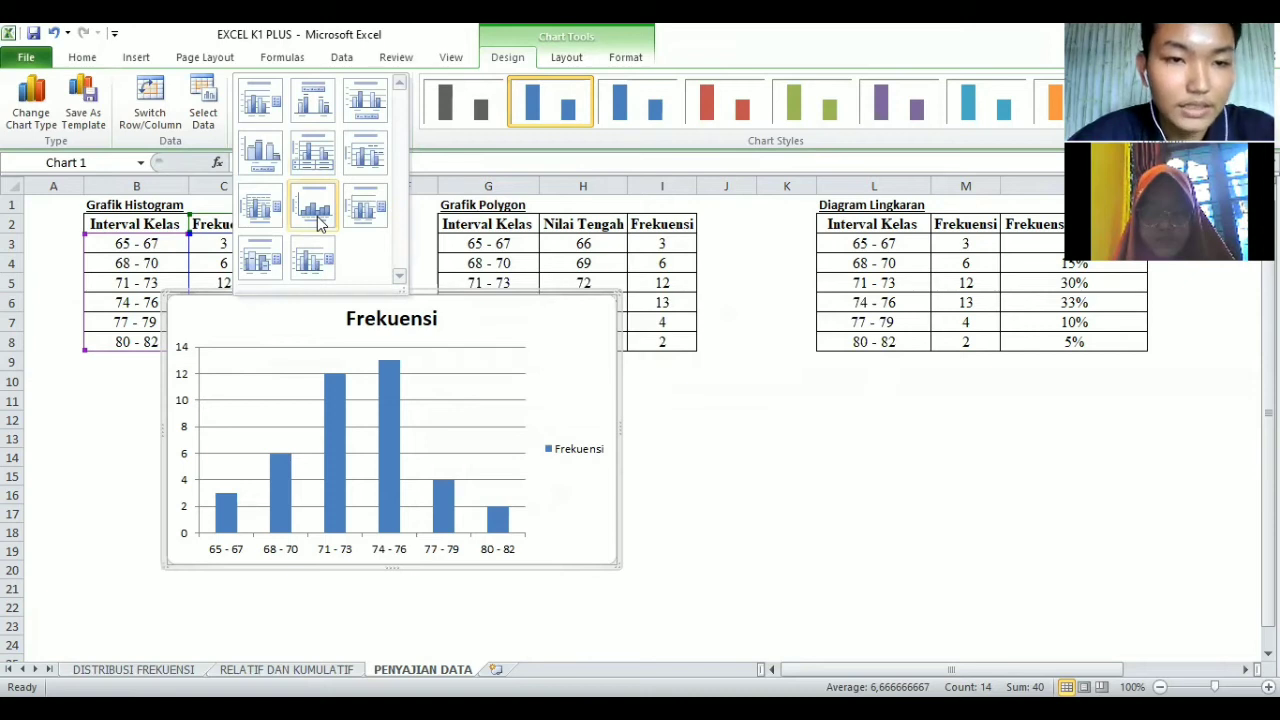
left_click(318, 222)
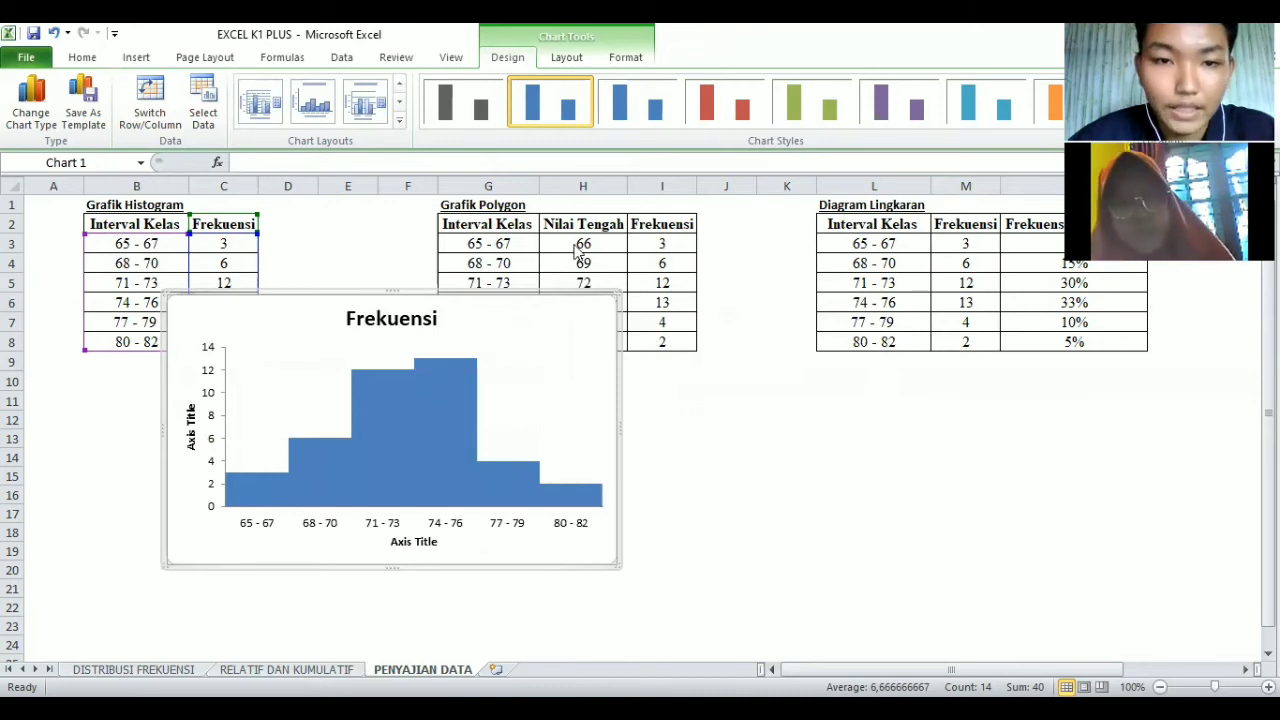
left_click(1126, 120)
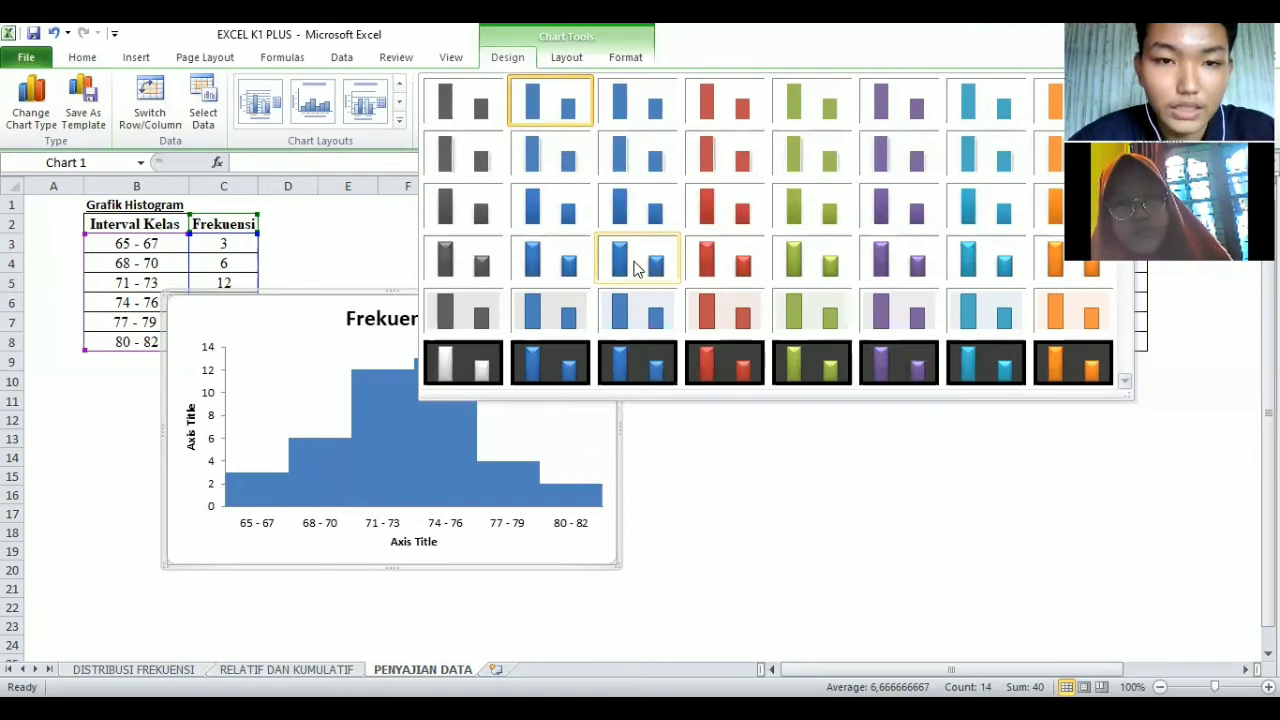
left_click(558, 260)
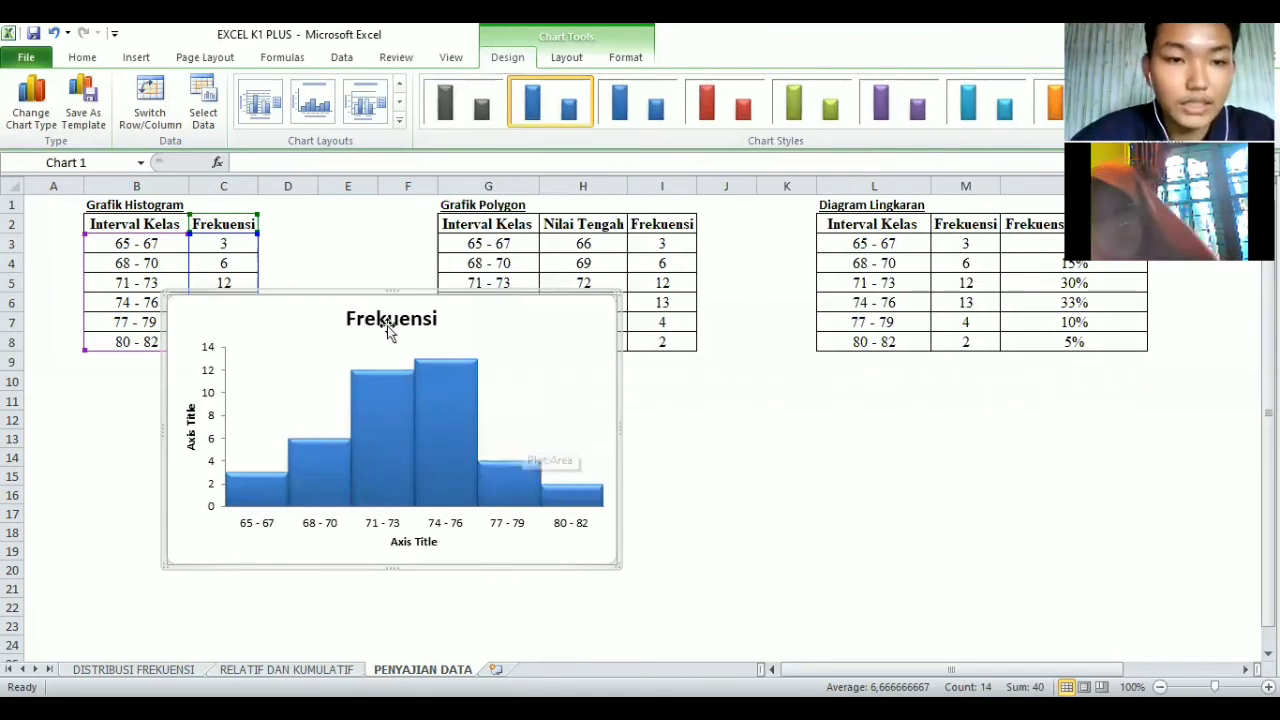
Step: Replace the chart title with "Grafik Histogram"
left_click(437, 317)
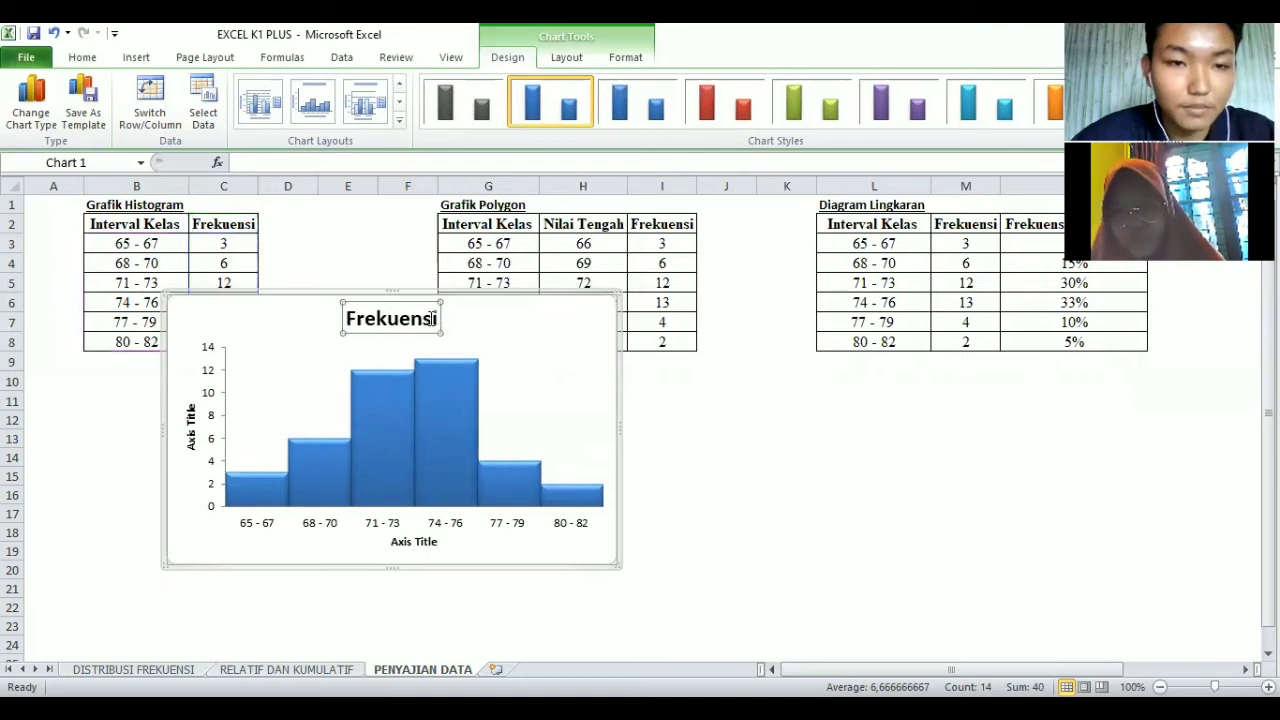
double_click(401, 318)
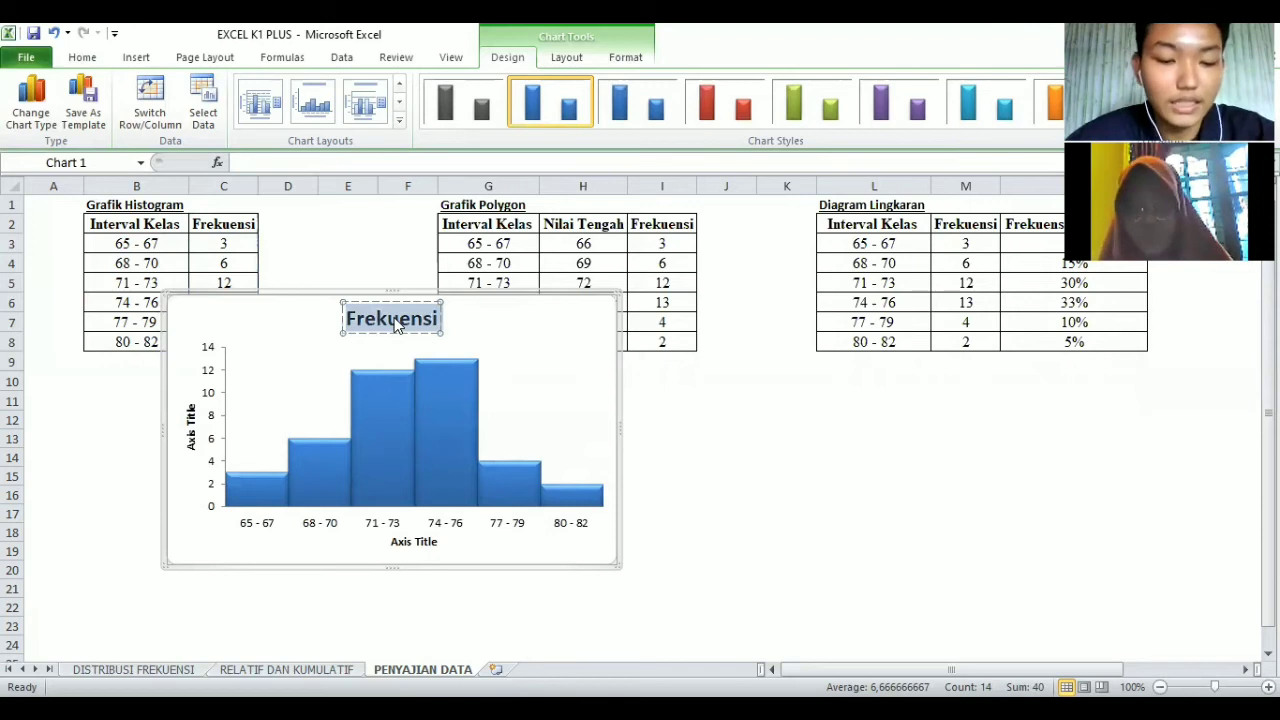
type("Grafi")
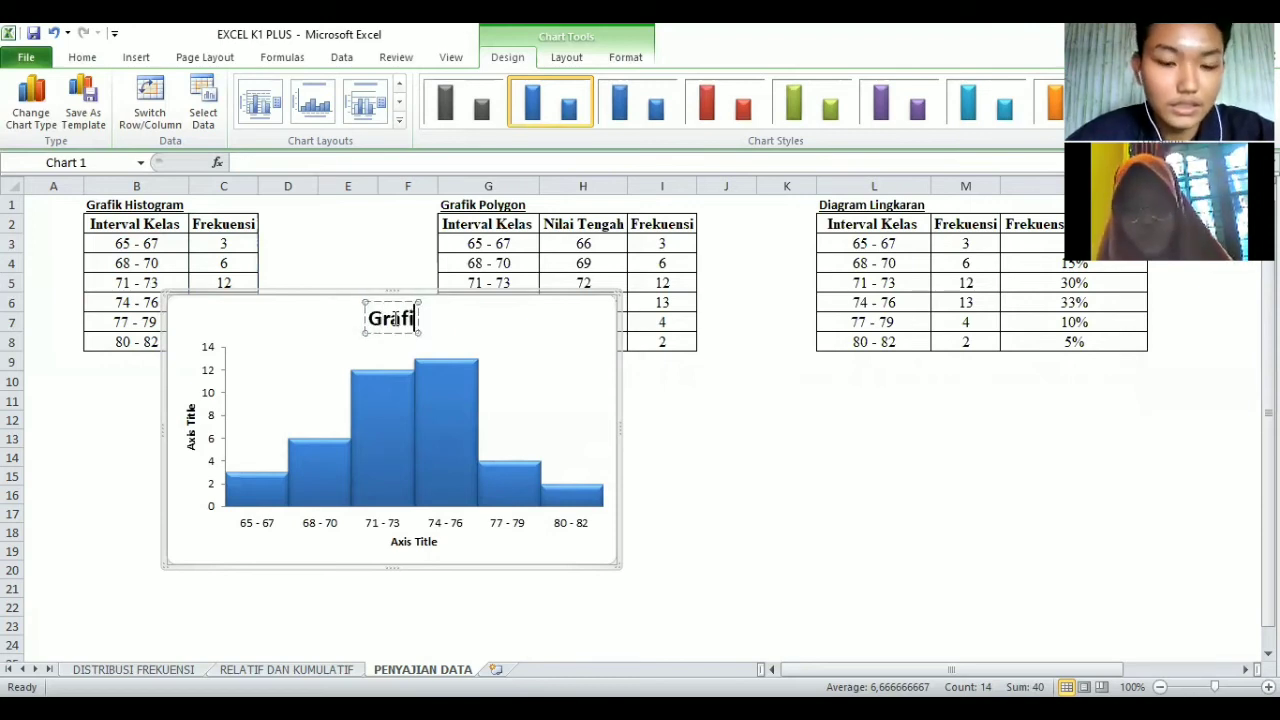
type("k H")
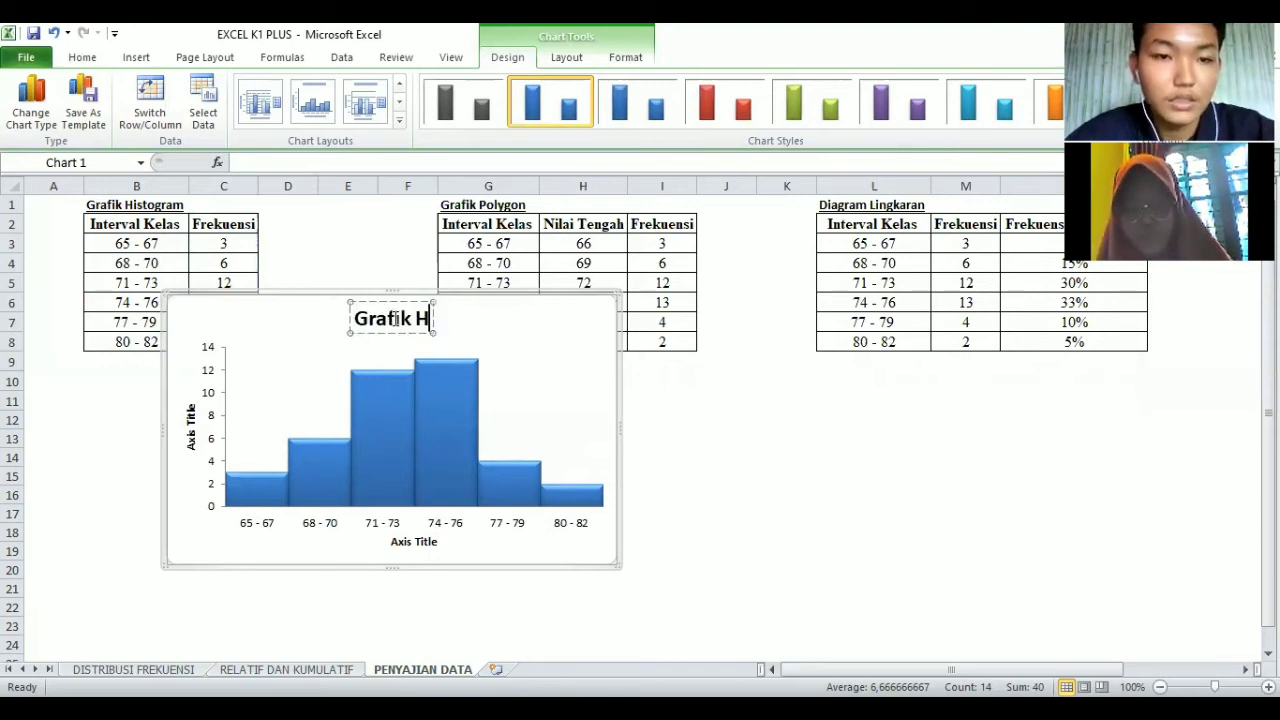
type("isto")
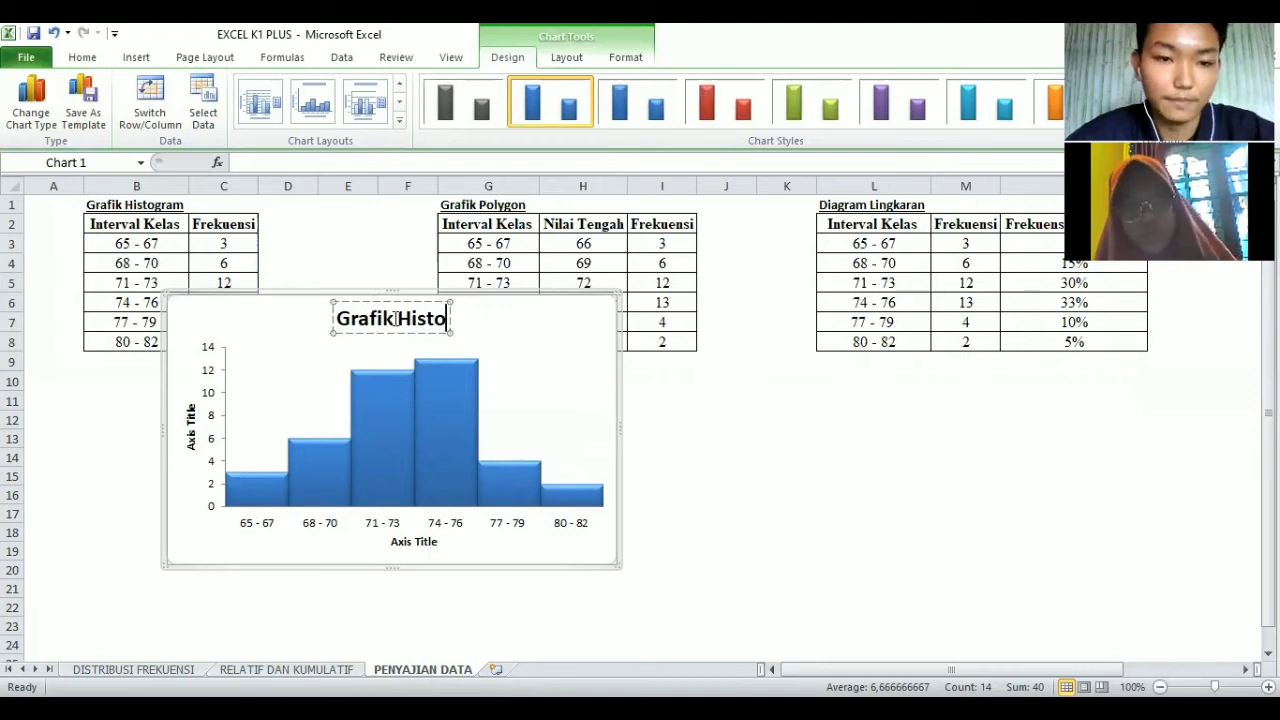
type("gram")
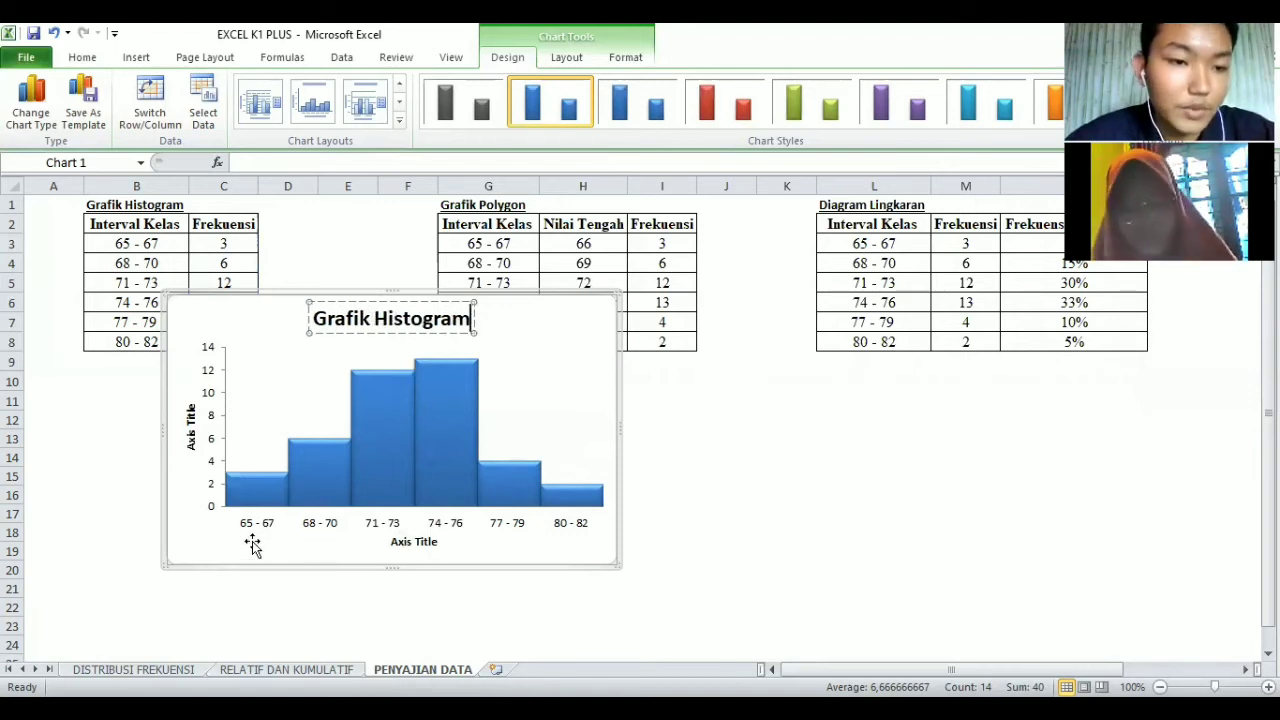
left_click(289, 546)
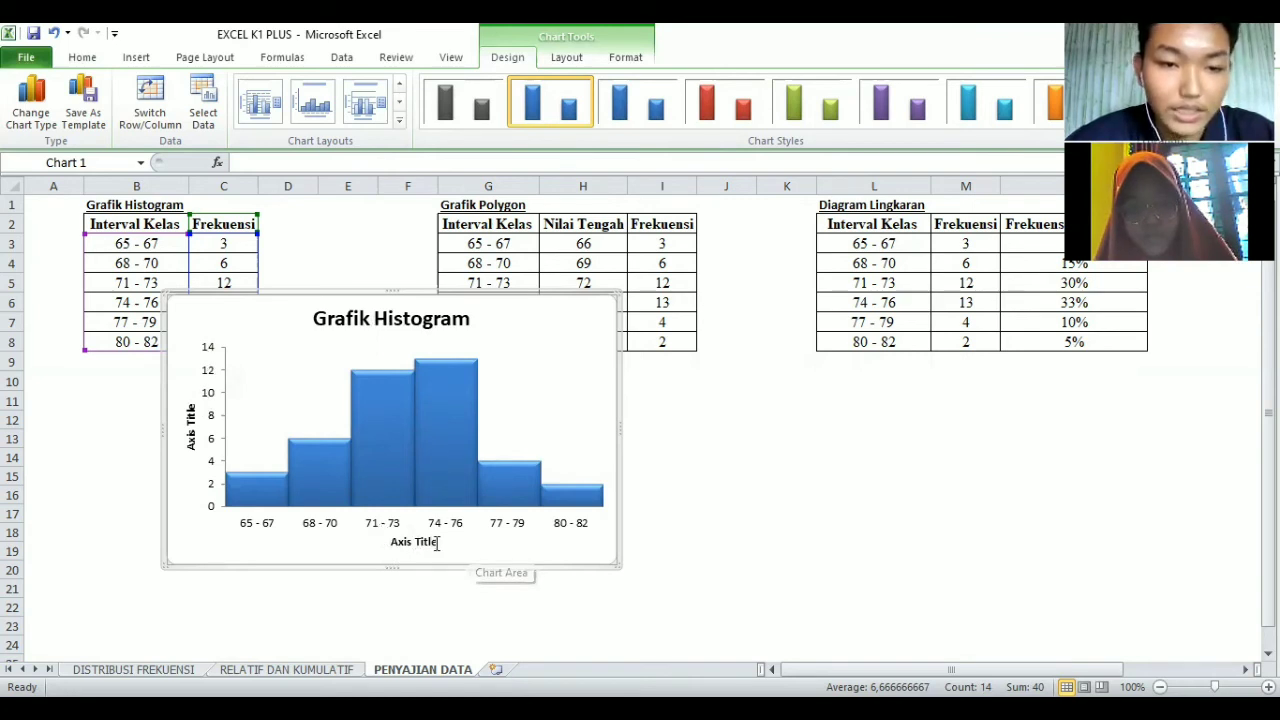
Step: Set the chart's horizontal axis title to "Interval Kelas"
left_click(398, 542)
left_click(395, 541)
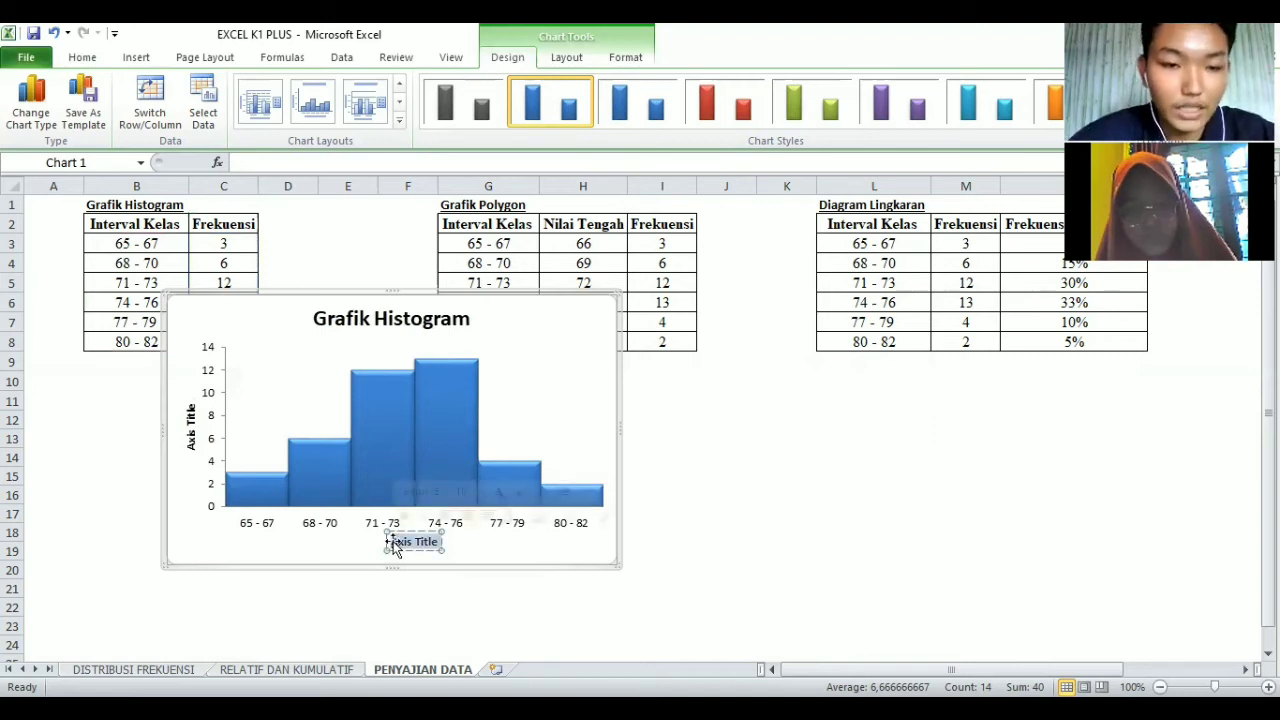
key("BackSpace")
type("Inte")
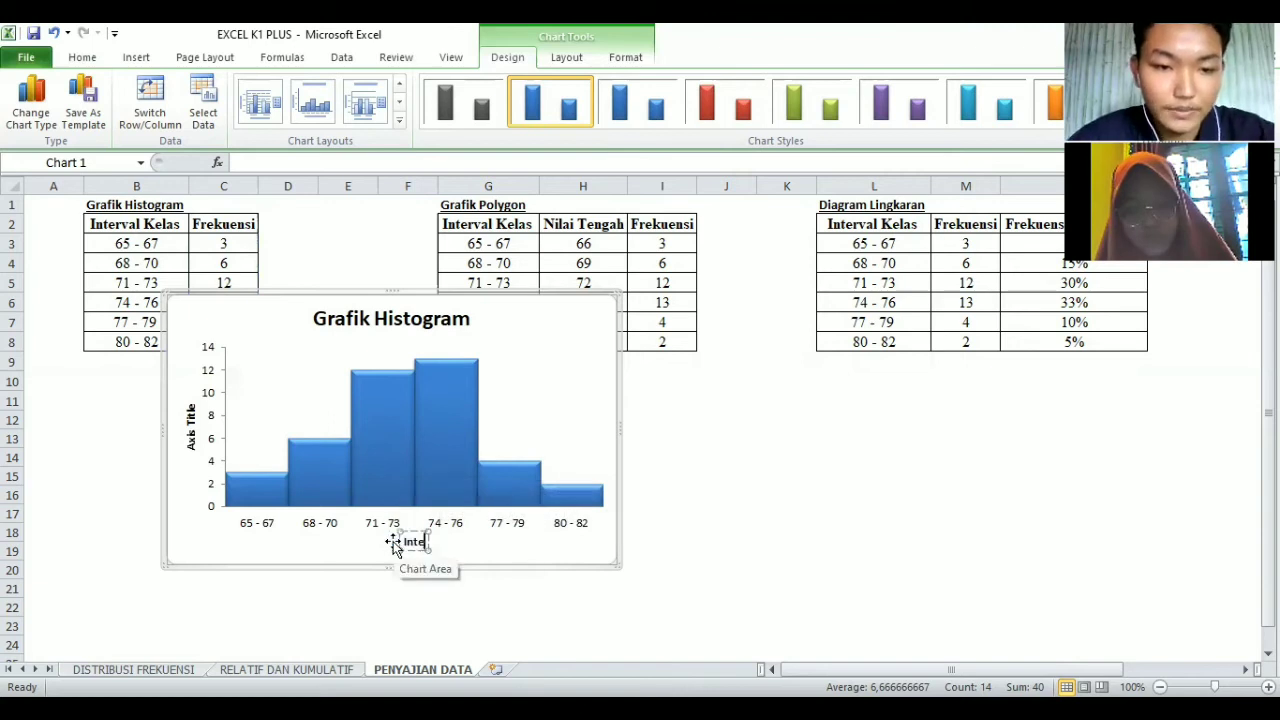
type("rval Kwla")
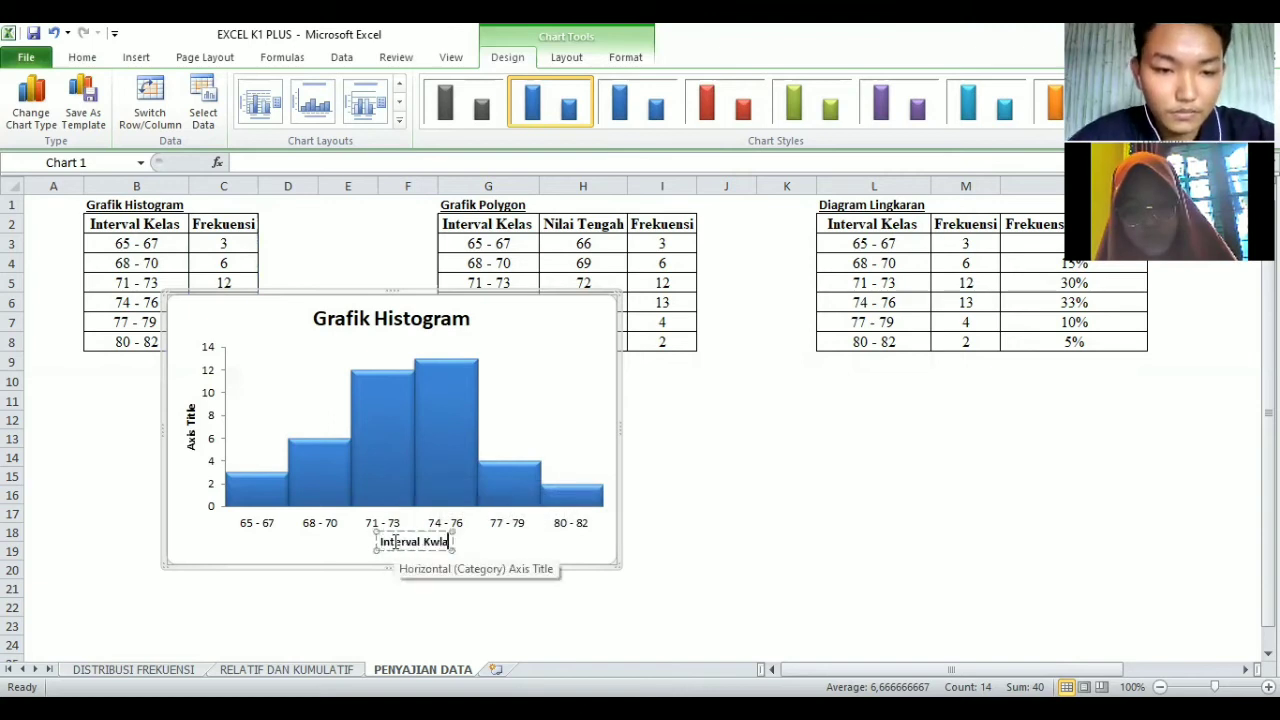
key("BackSpace")
key("BackSpace")
key("BackSpace")
type("elas")
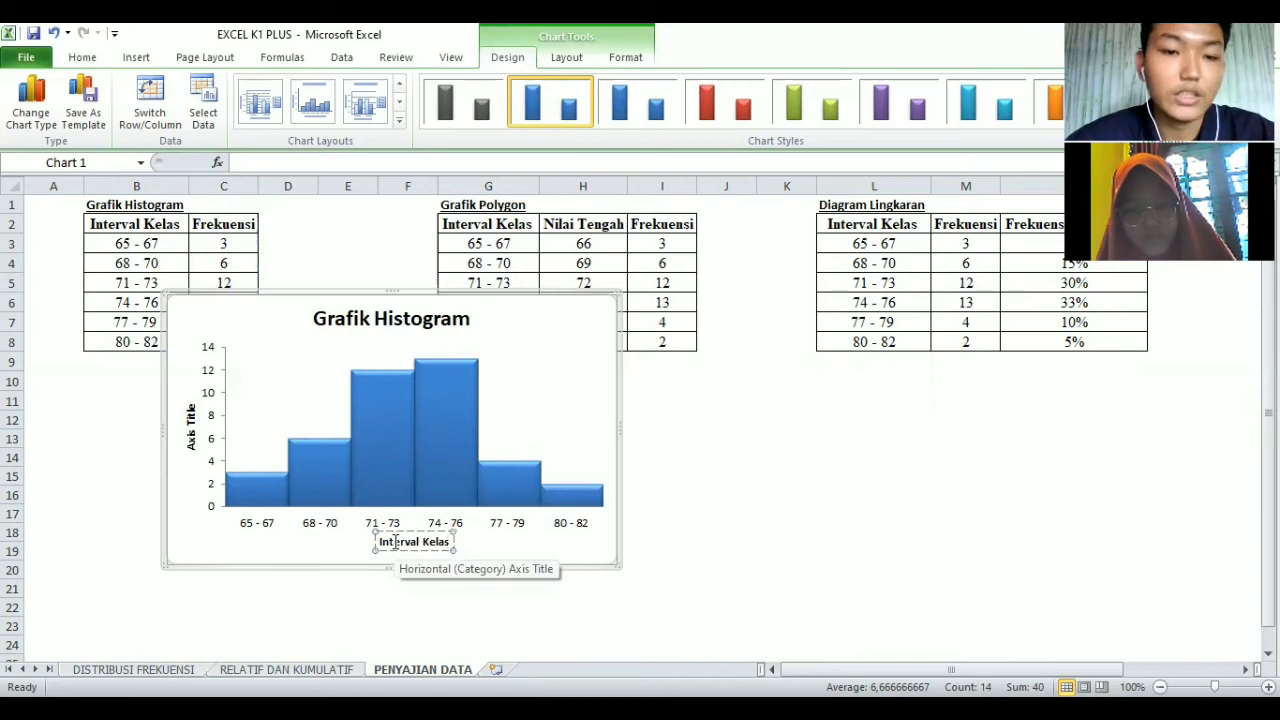
Step: Set the histogram's vertical axis title to "Frekuensi"
left_click(190, 435)
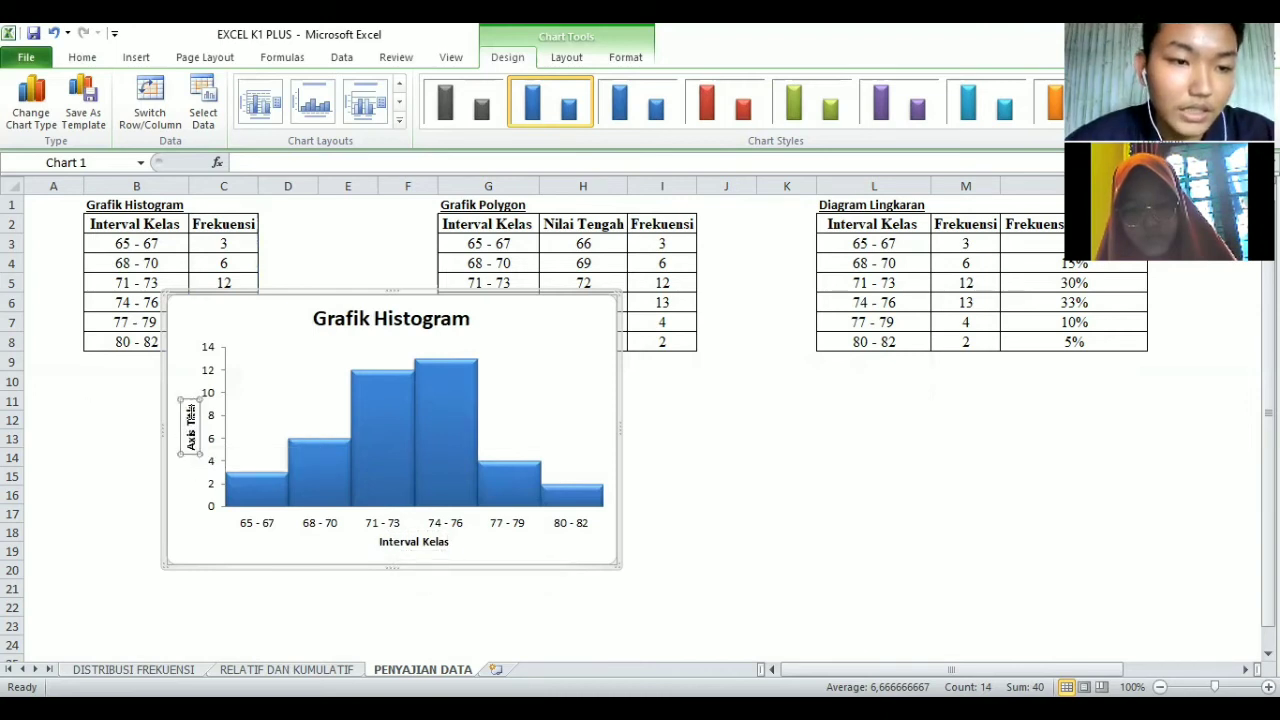
left_click_drag(190, 410, 190, 442)
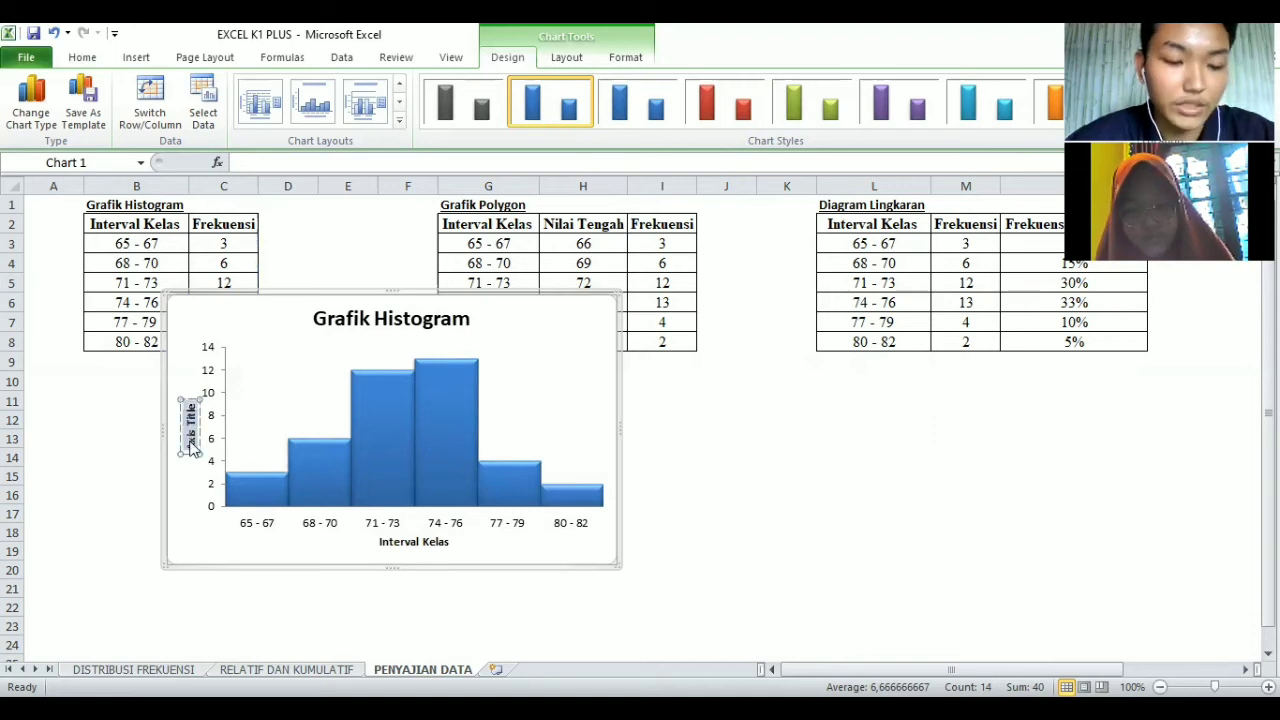
type("Fre")
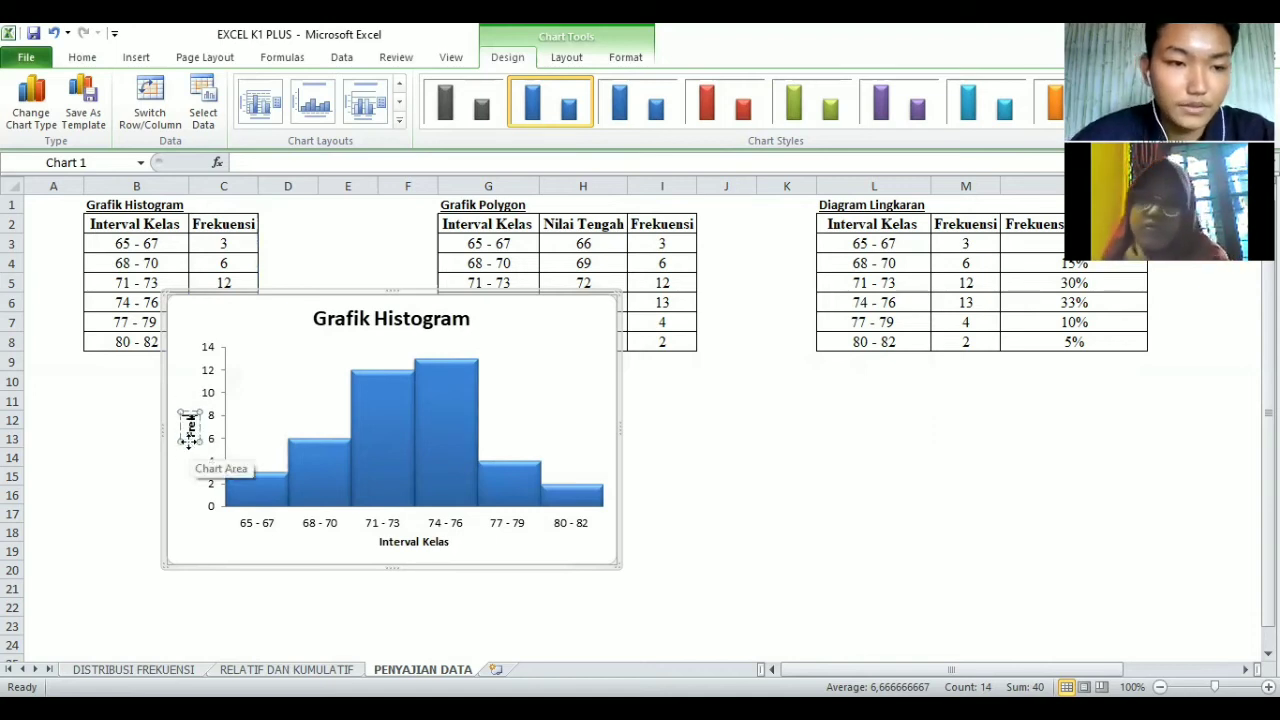
type("kuensi")
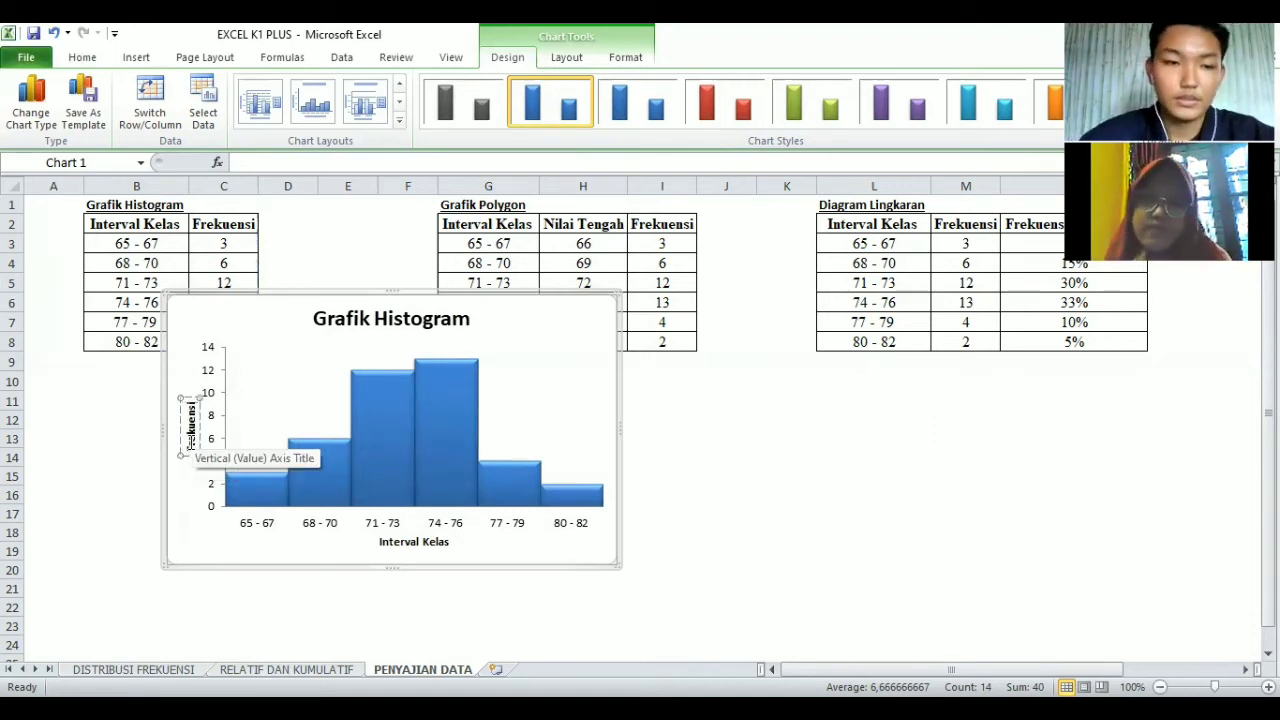
left_click(683, 508)
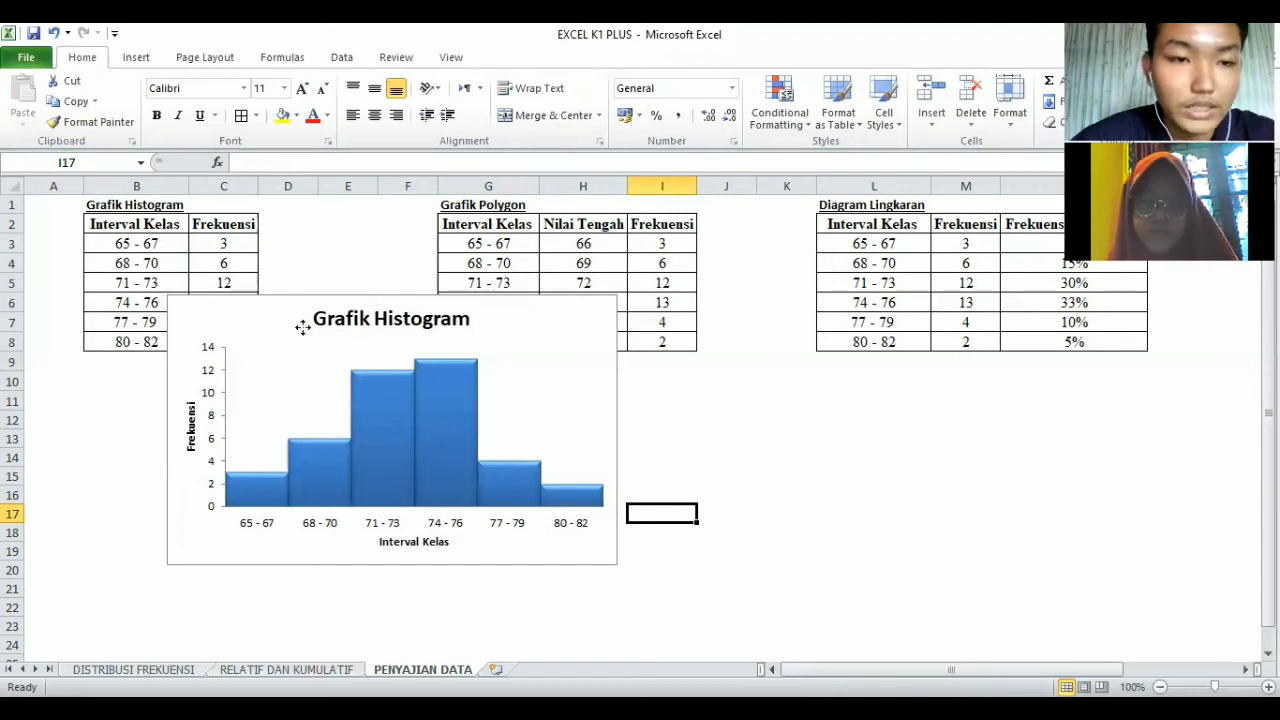
Step: Move the histogram chart below the Grafik Histogram table and shrink it to about columns A to E, rows 9 to 20
left_click_drag(215, 367, 72, 437)
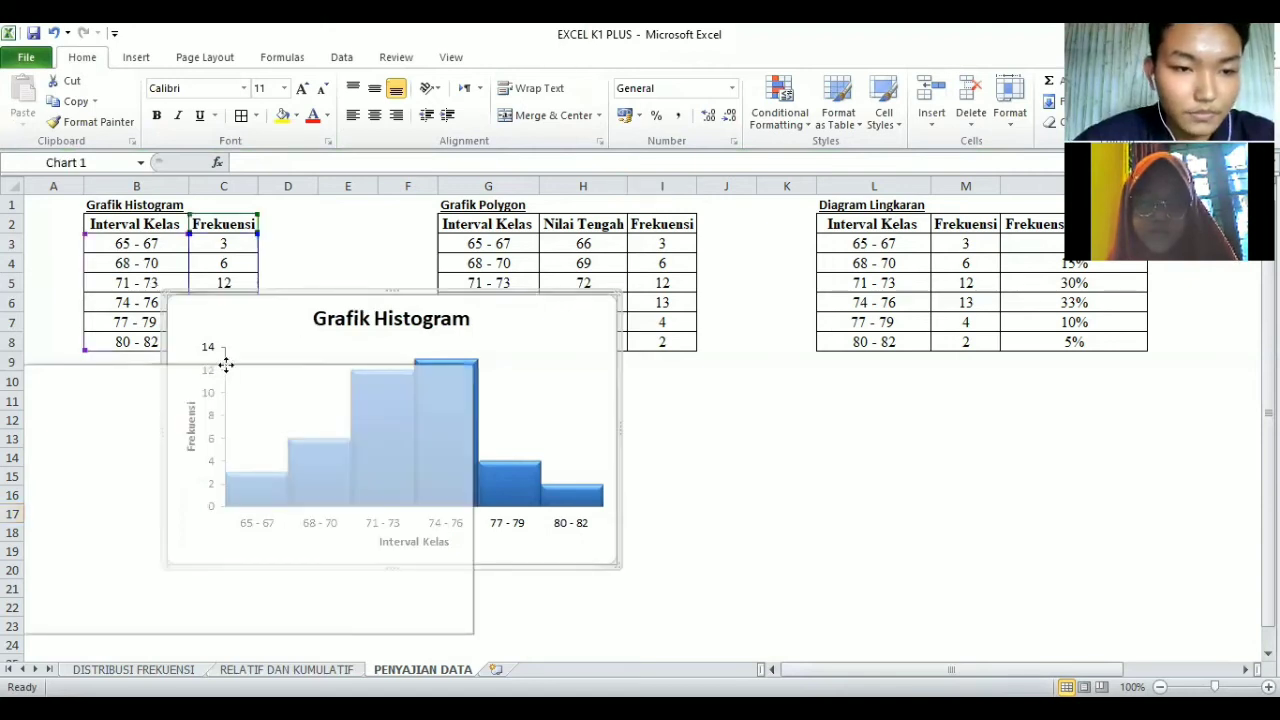
left_click_drag(226, 365, 474, 638)
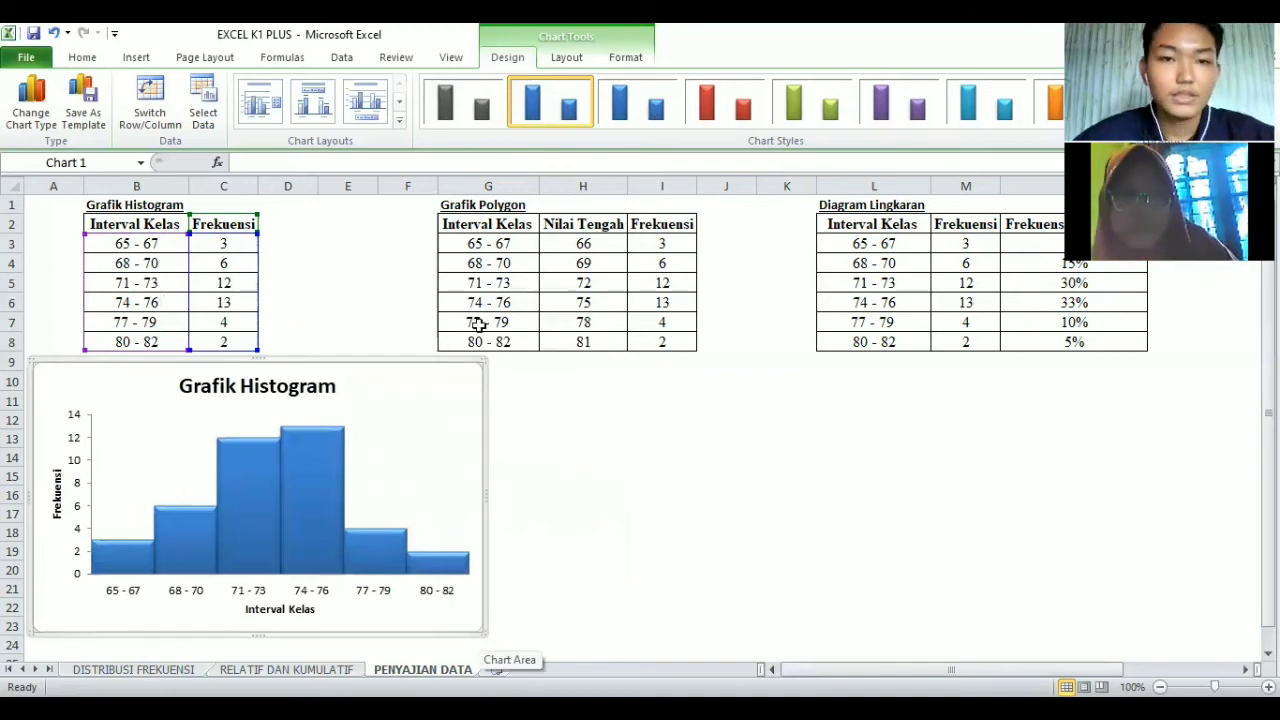
key("ctrl+z")
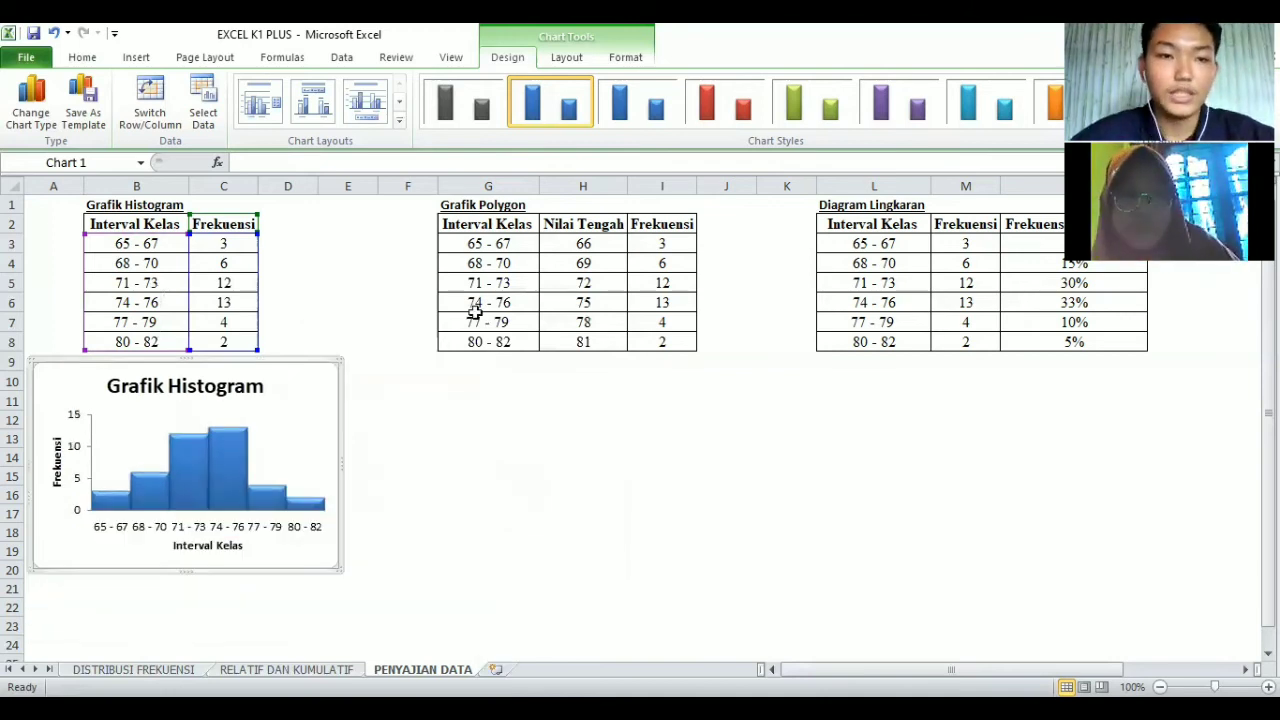
Step: Insert a basic 2-D Line chart from the Grafik Polygon table G2:I8 and shift it slightly toward that table
left_click(452, 224)
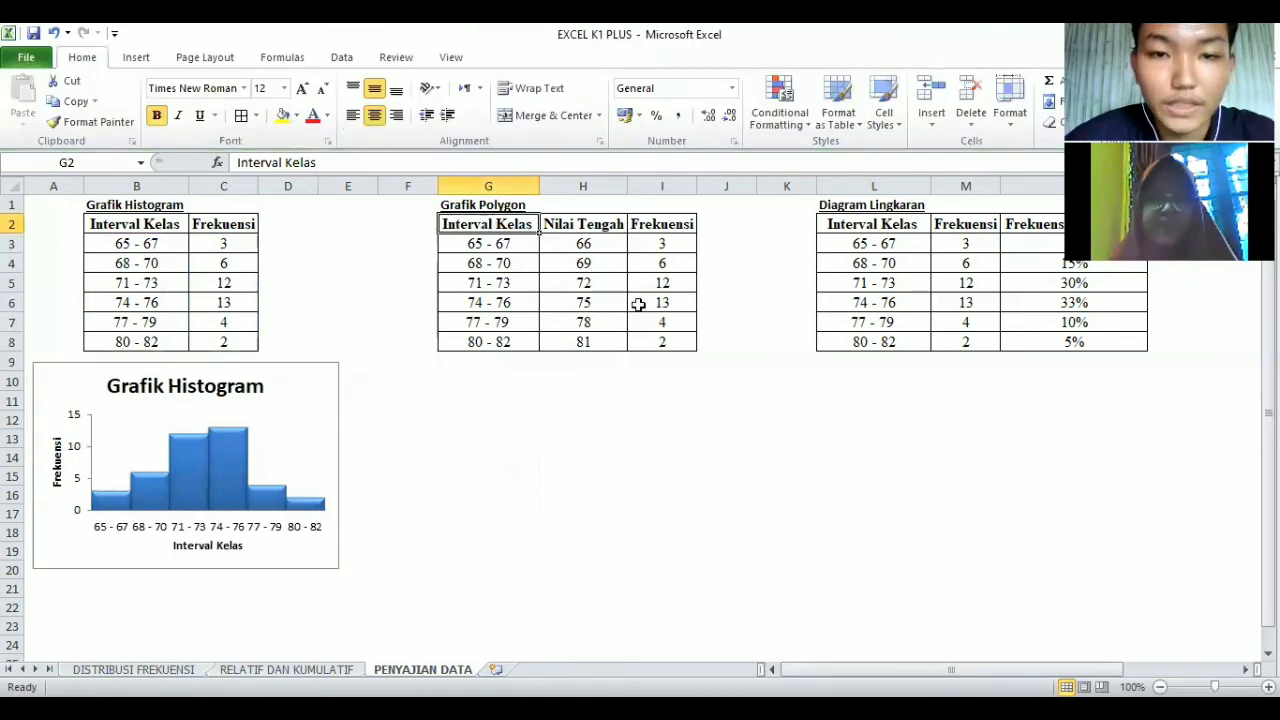
key("shift+Right")
key("shift+Down")
left_click_drag(655, 342, 655, 342)
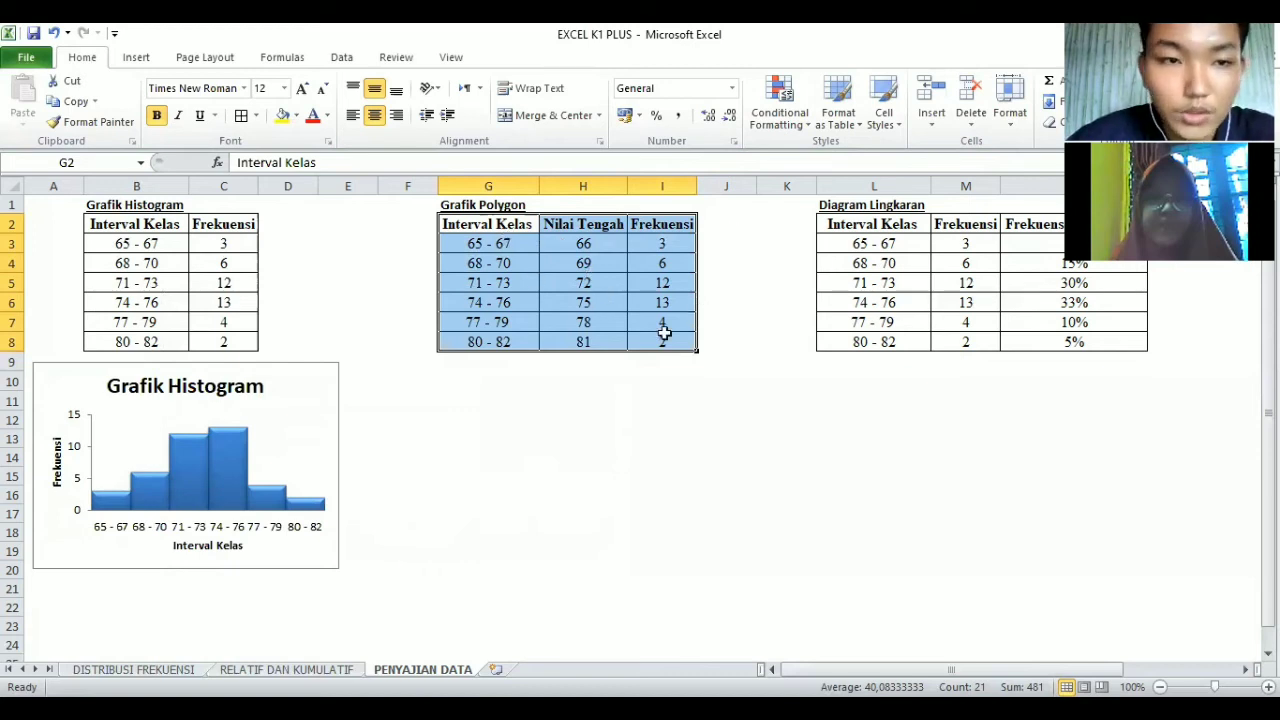
left_click(134, 58)
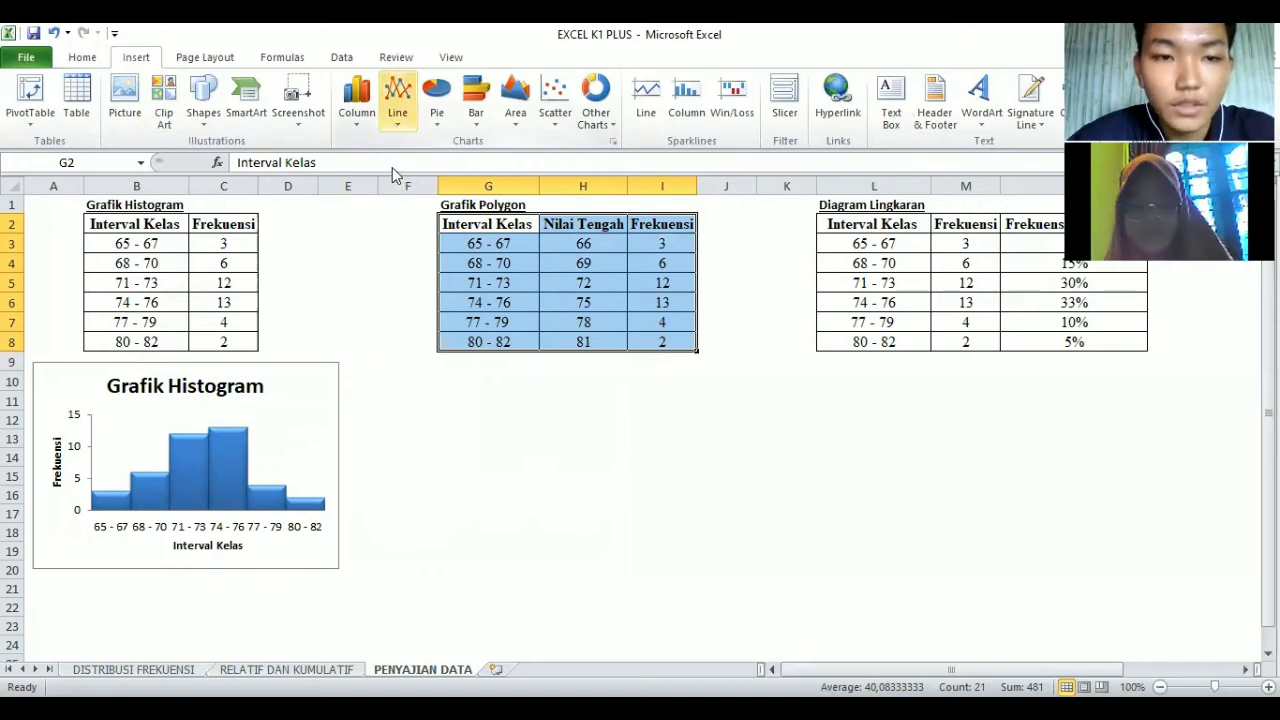
left_click(397, 100)
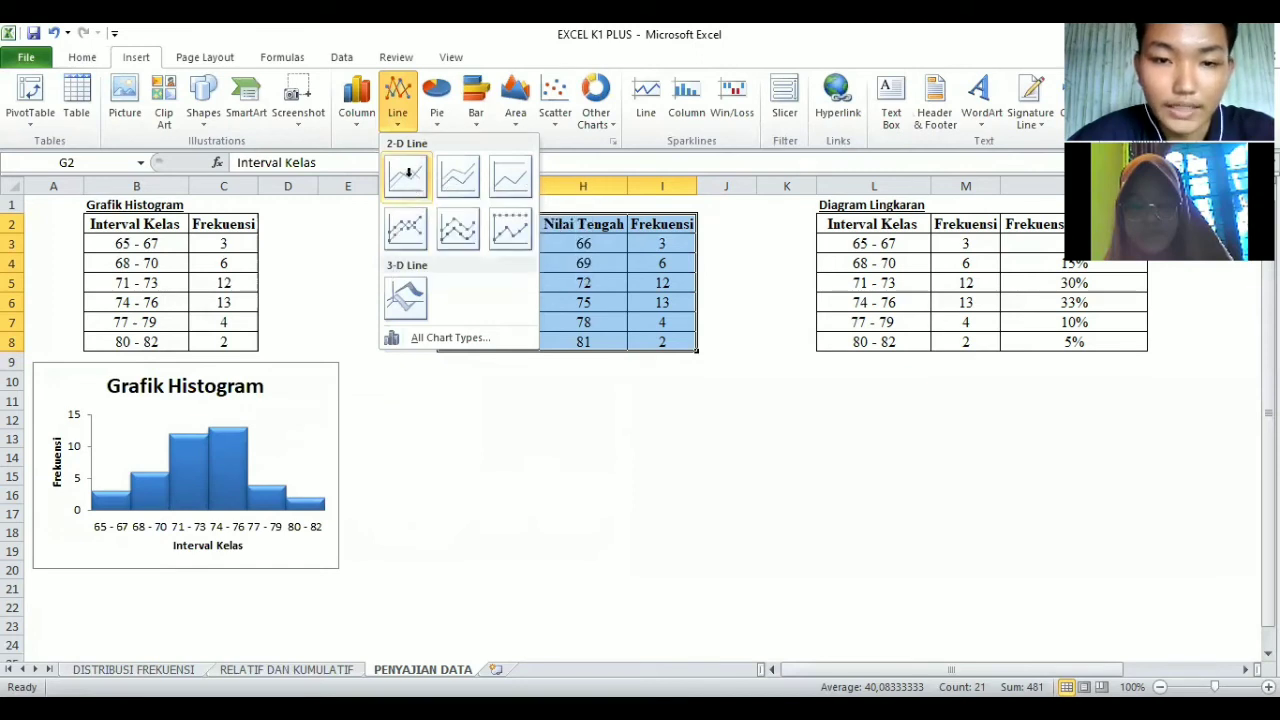
left_click(408, 173)
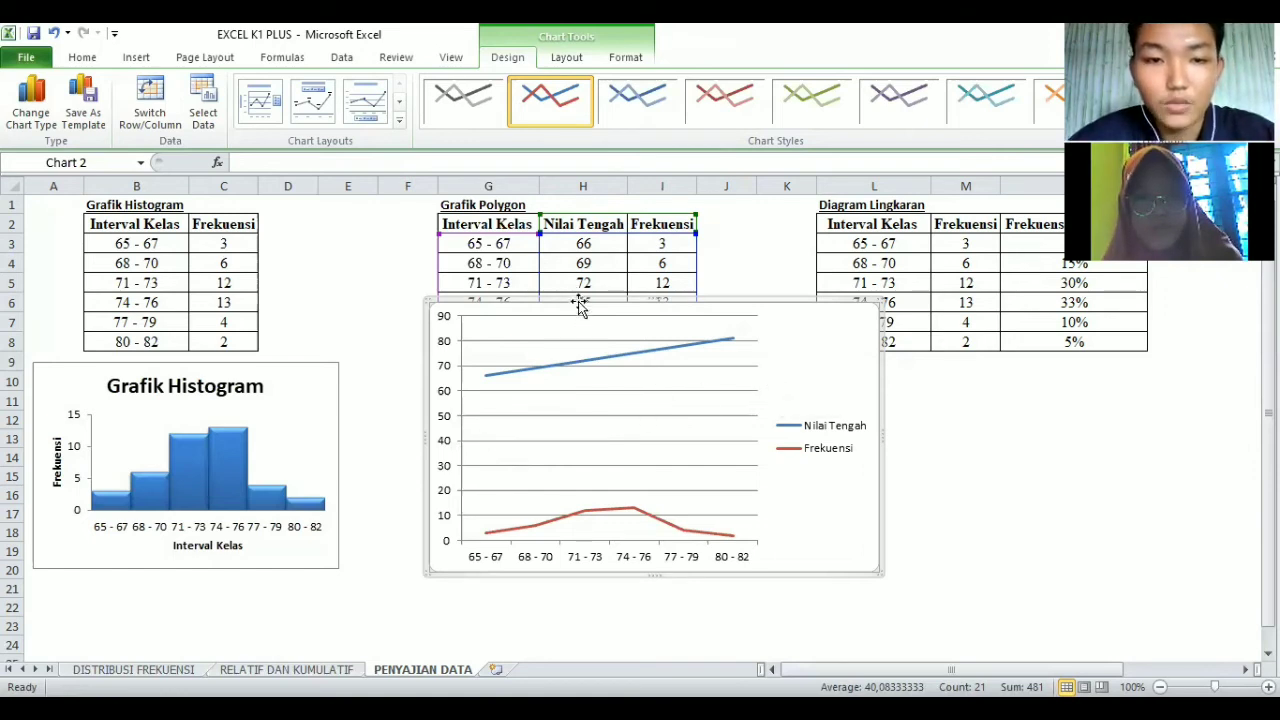
left_click_drag(583, 316, 539, 320)
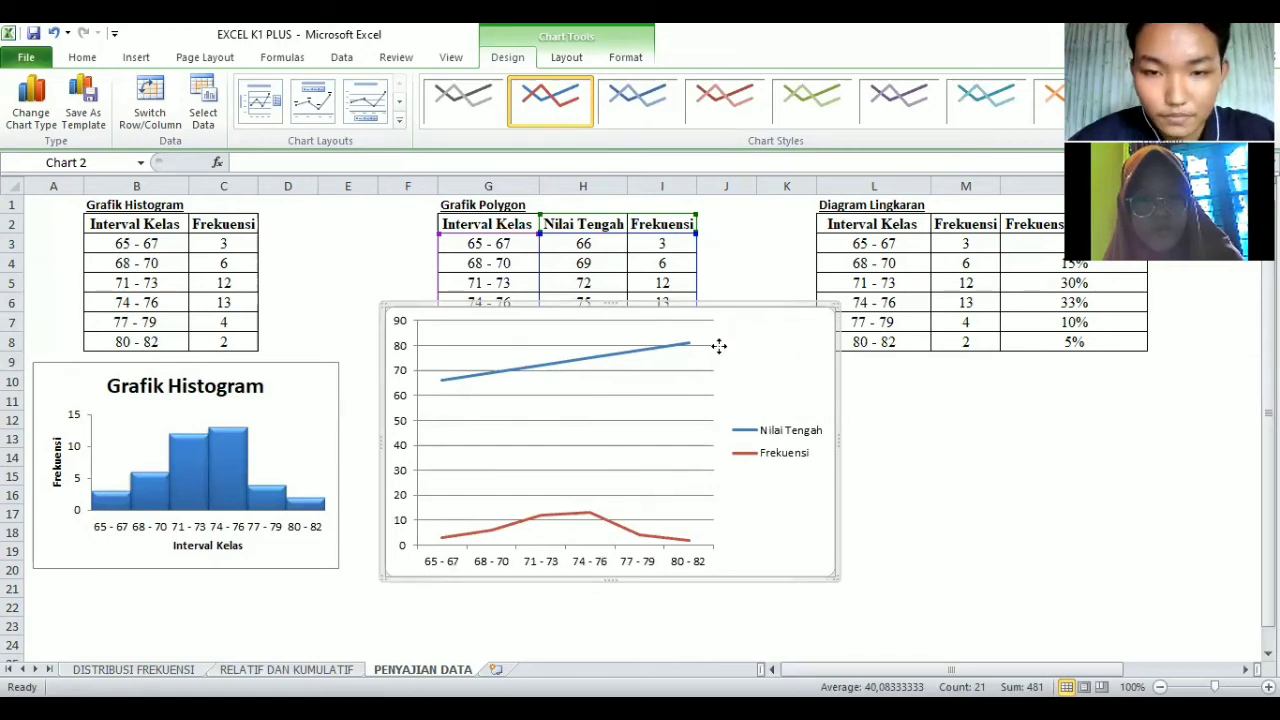
right_click(729, 355)
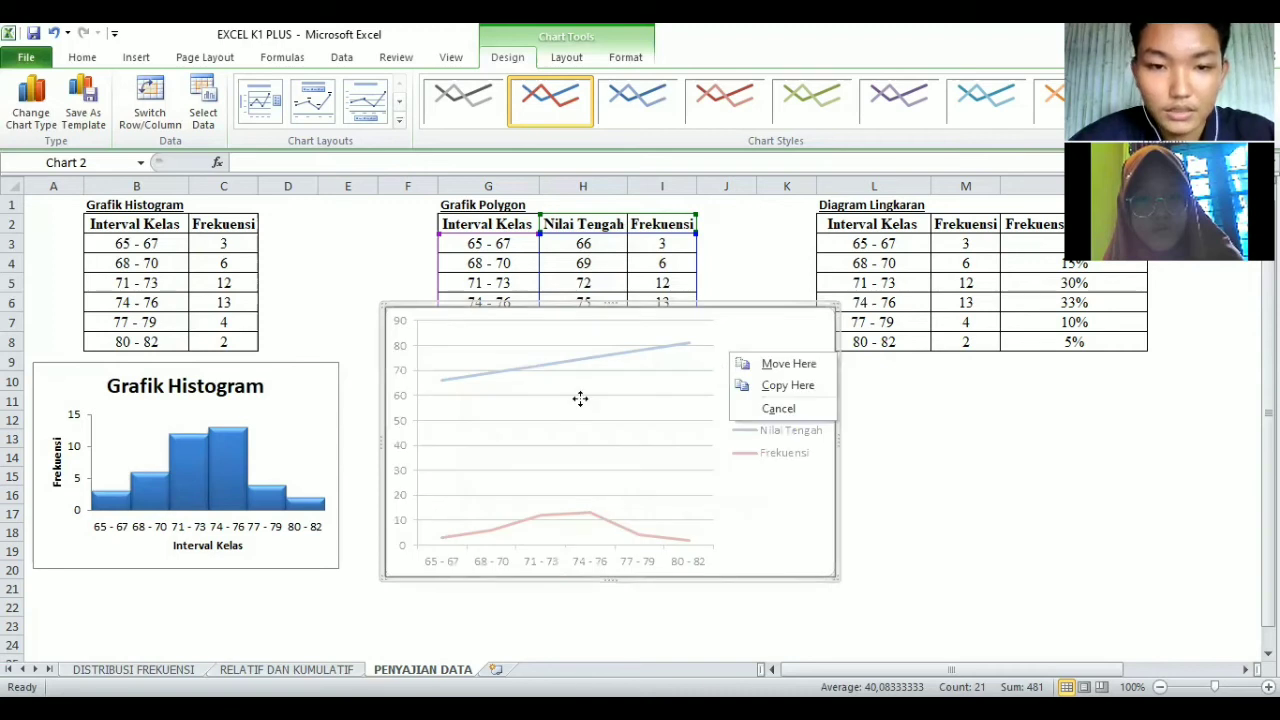
left_click(761, 370)
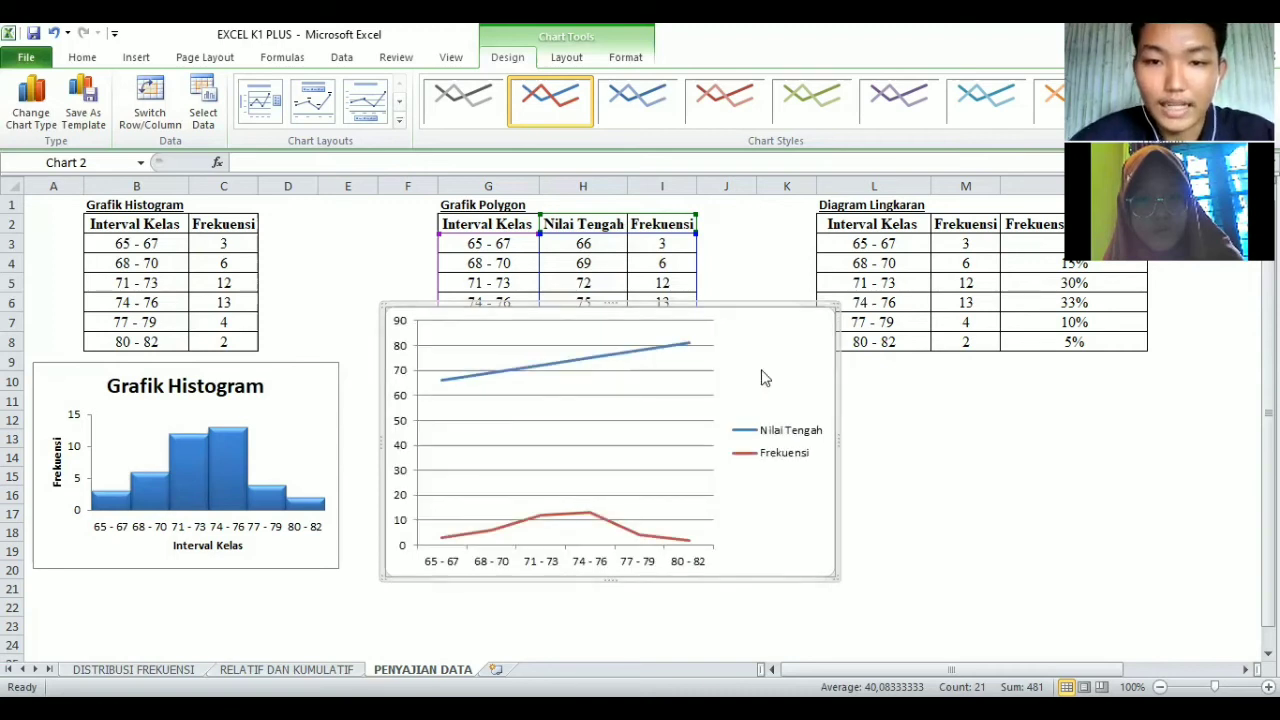
Step: Change the line chart's horizontal axis labels to the Nilai Tengah values in H3:H8
right_click(772, 330)
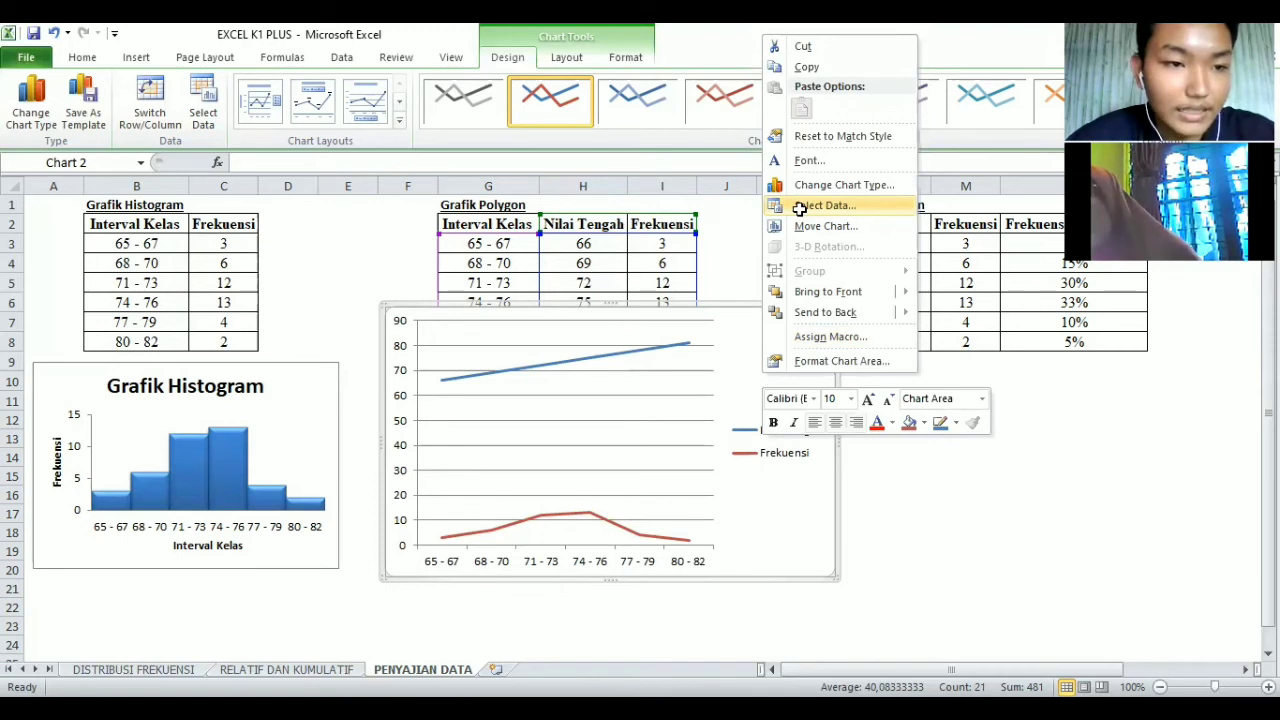
left_click(800, 207)
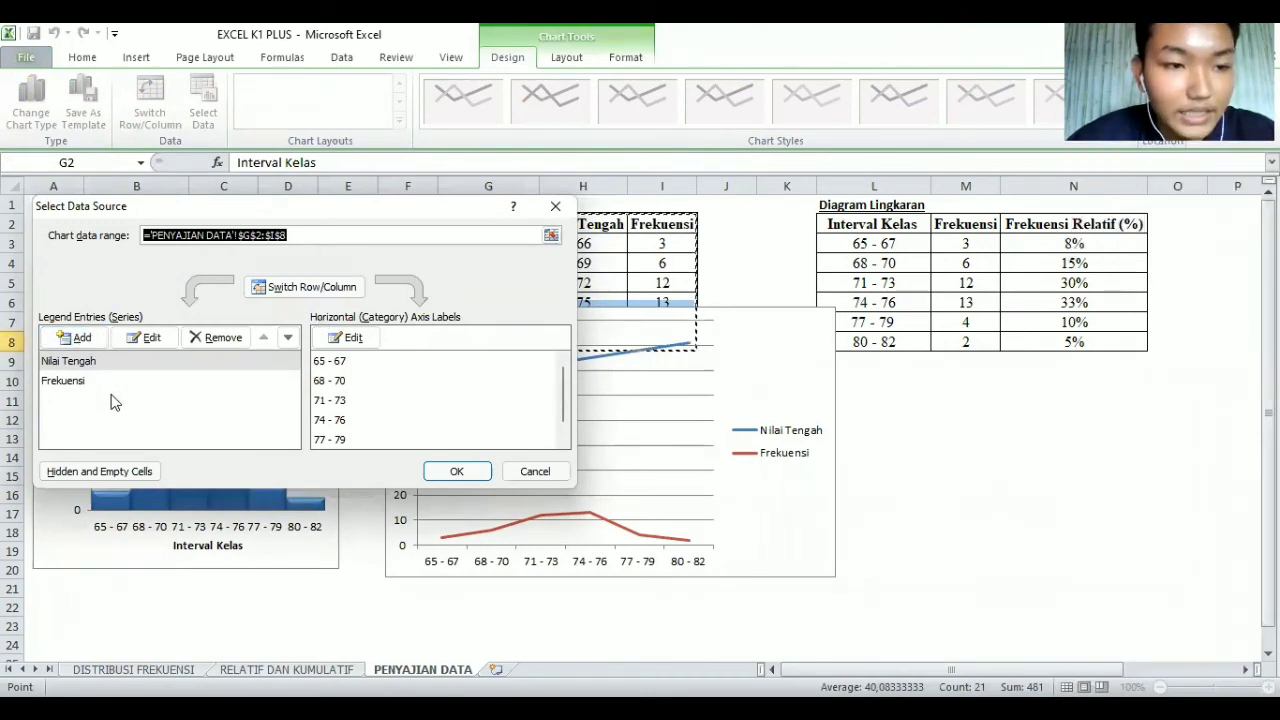
left_click(340, 345)
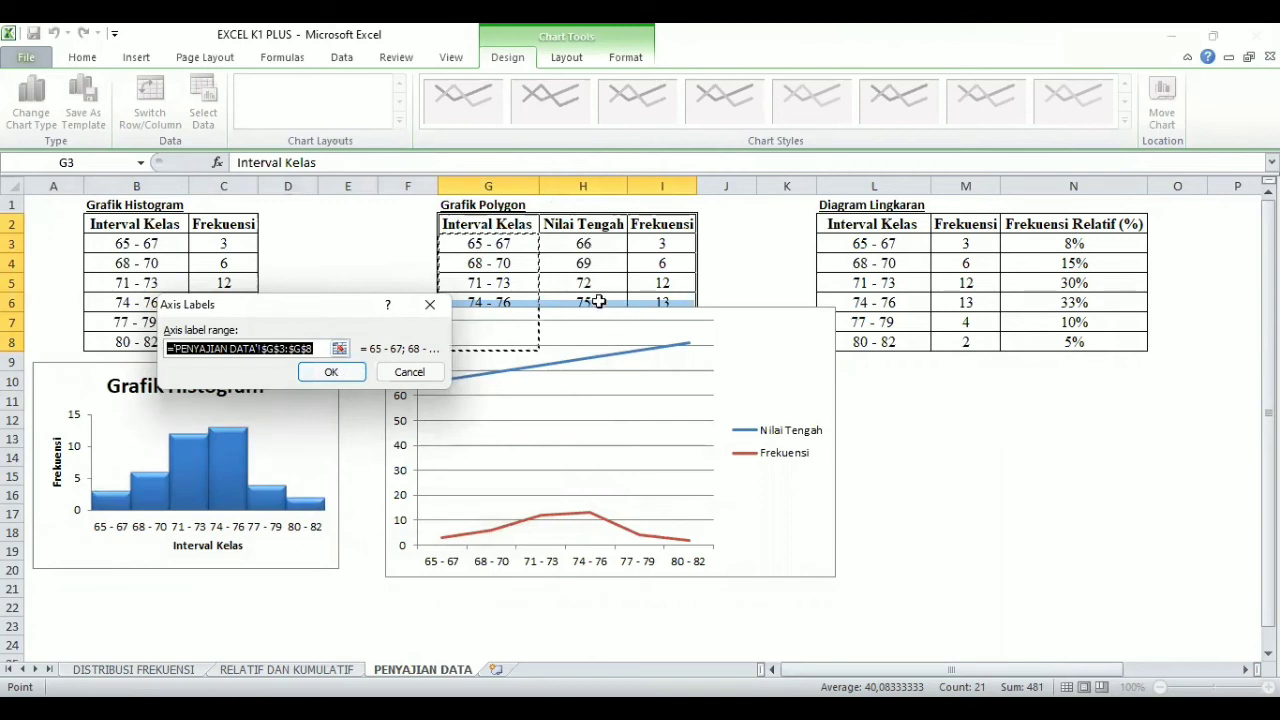
left_click(583, 243)
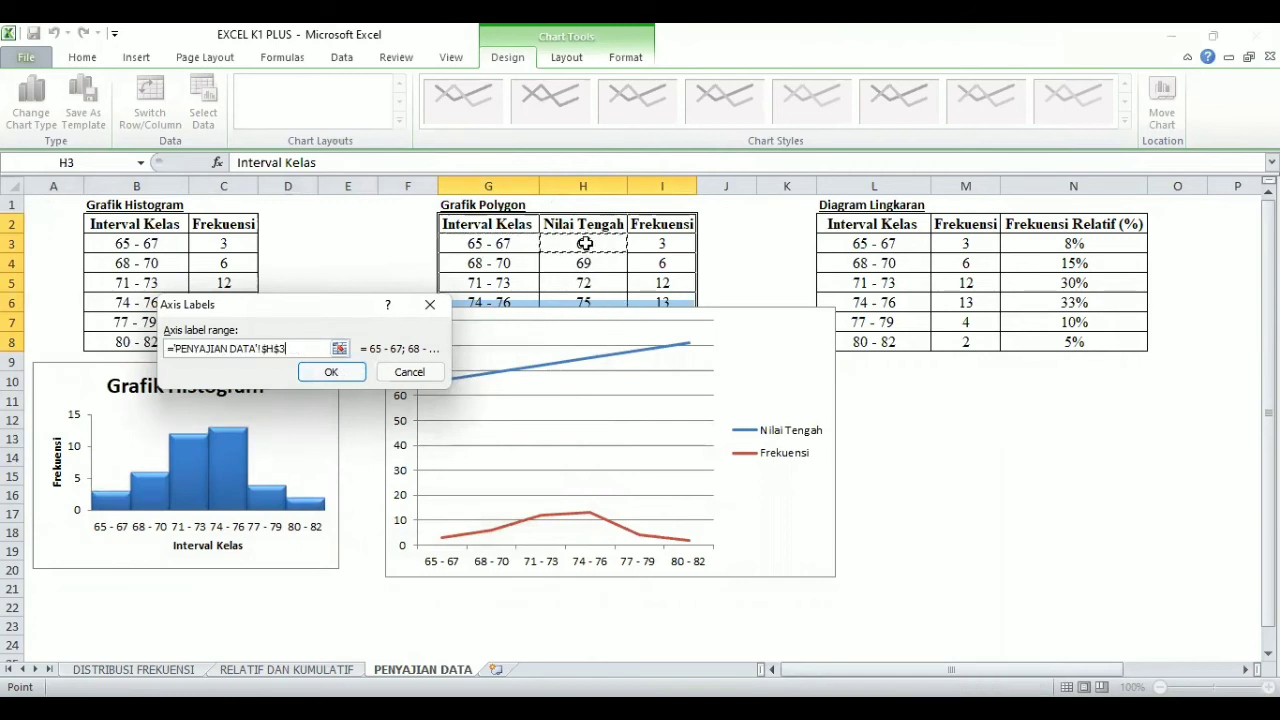
left_click(588, 343, "shift")
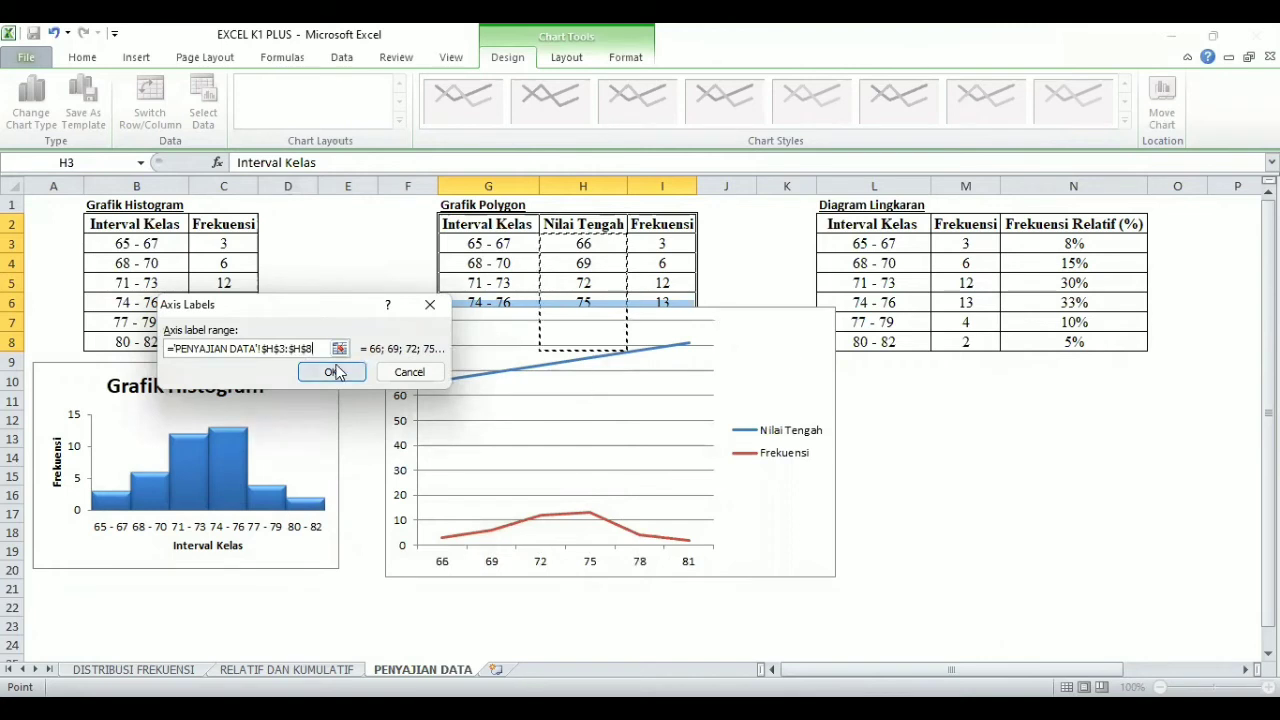
left_click(334, 372)
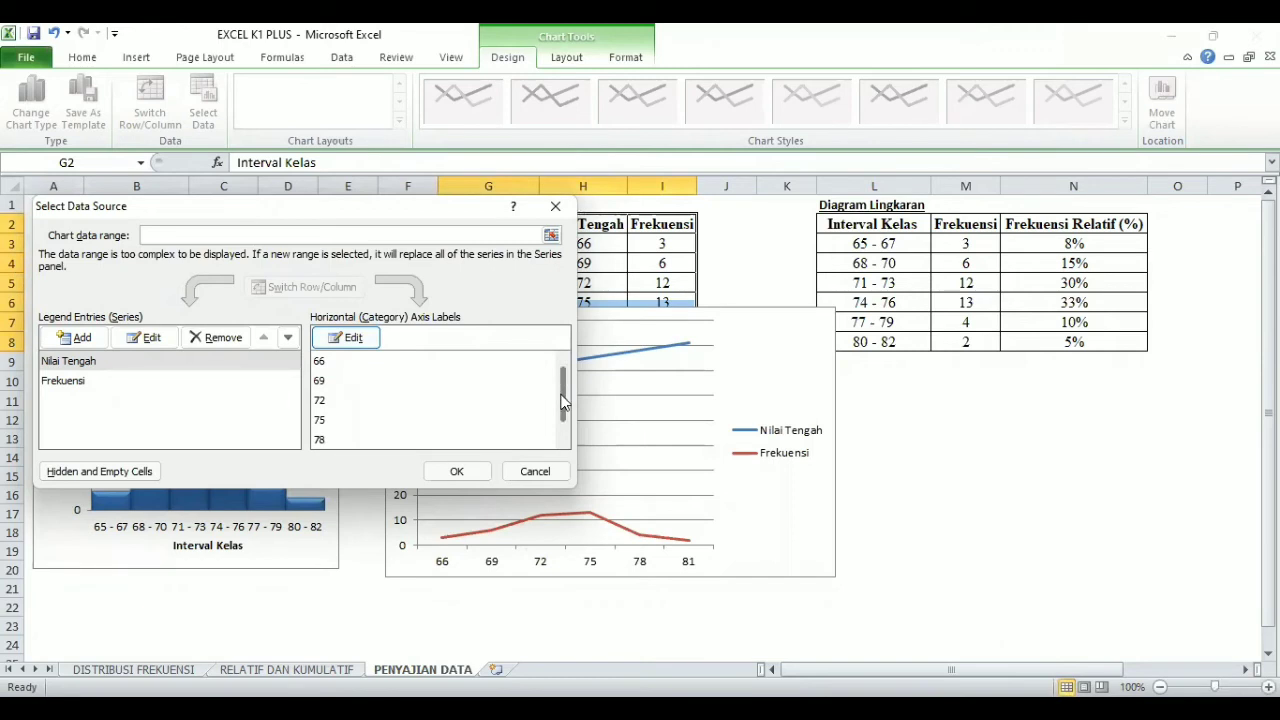
left_click_drag(562, 402, 562, 416)
Step: Remove the Nilai Tengah series from the line chart's data source, keeping only Frekuensi
left_click(110, 366)
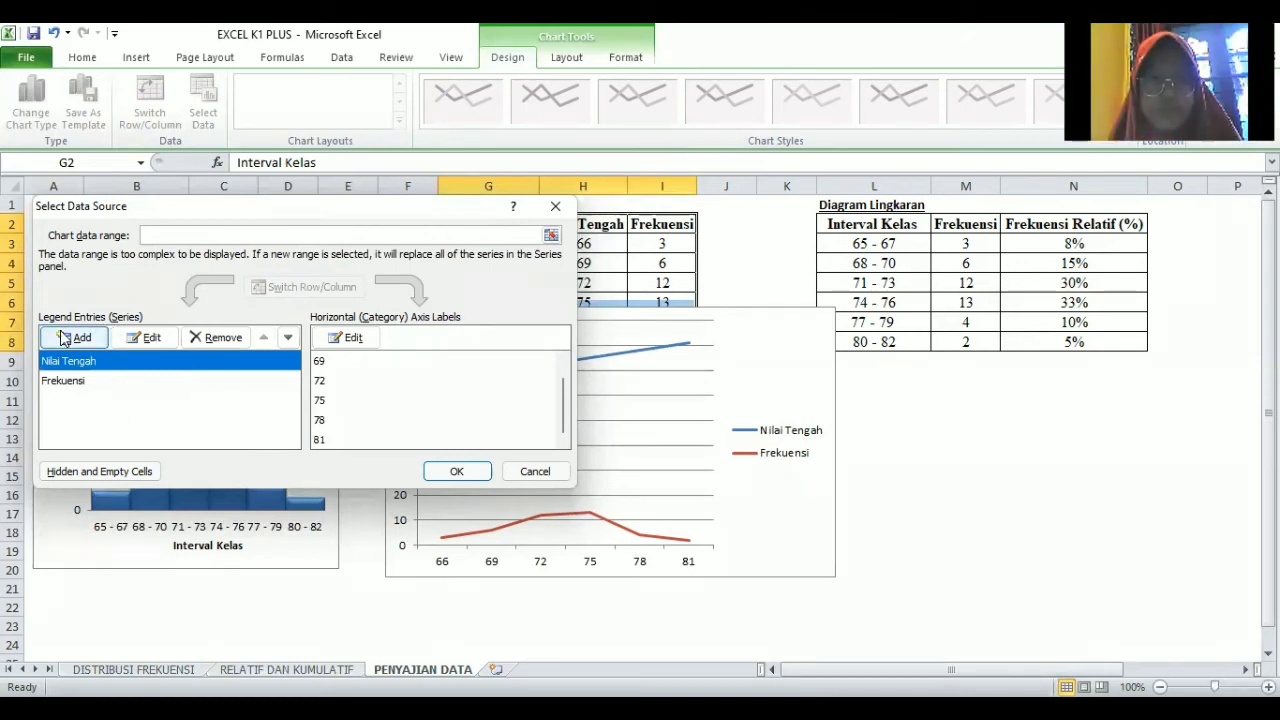
left_click(105, 364)
left_click(100, 387)
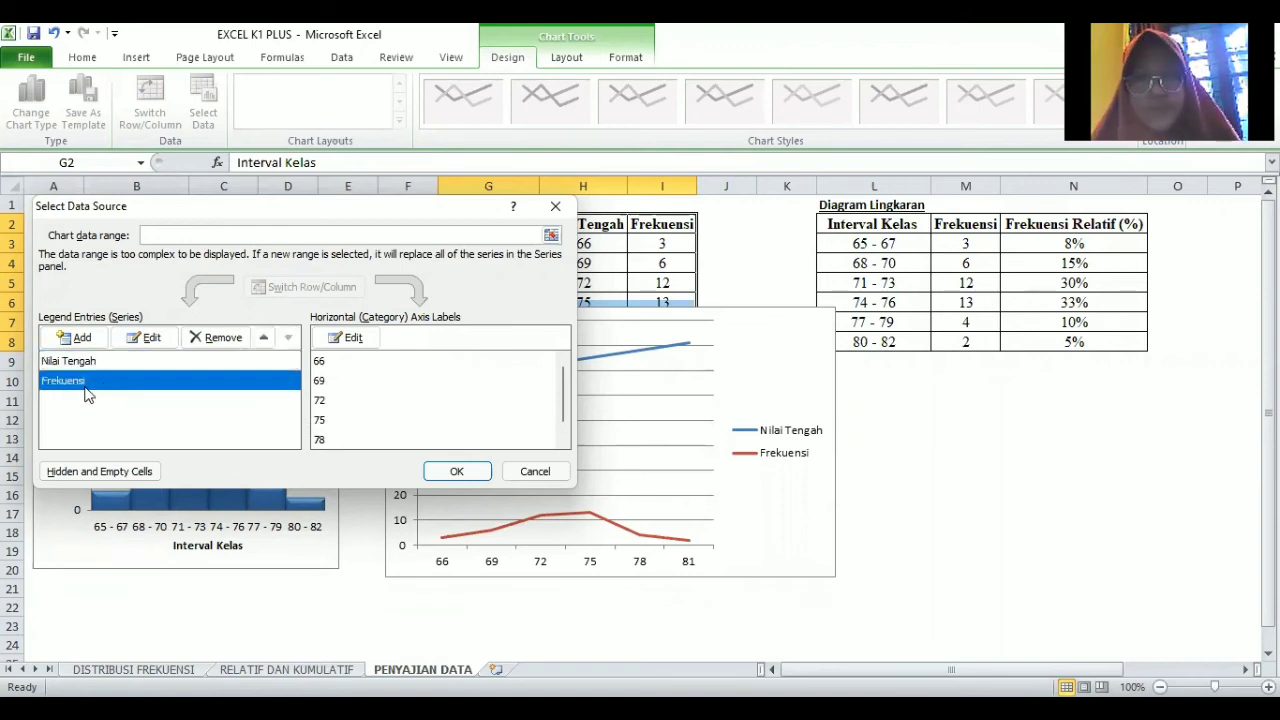
left_click(100, 363)
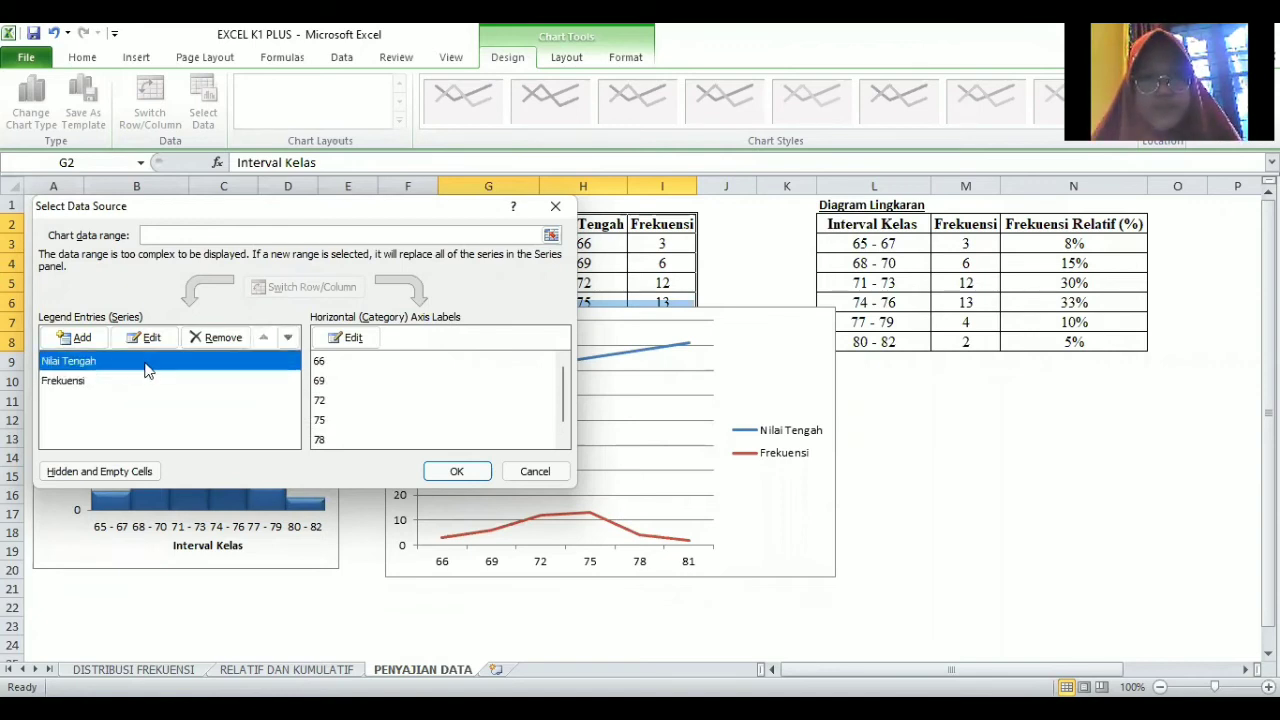
left_click(210, 338)
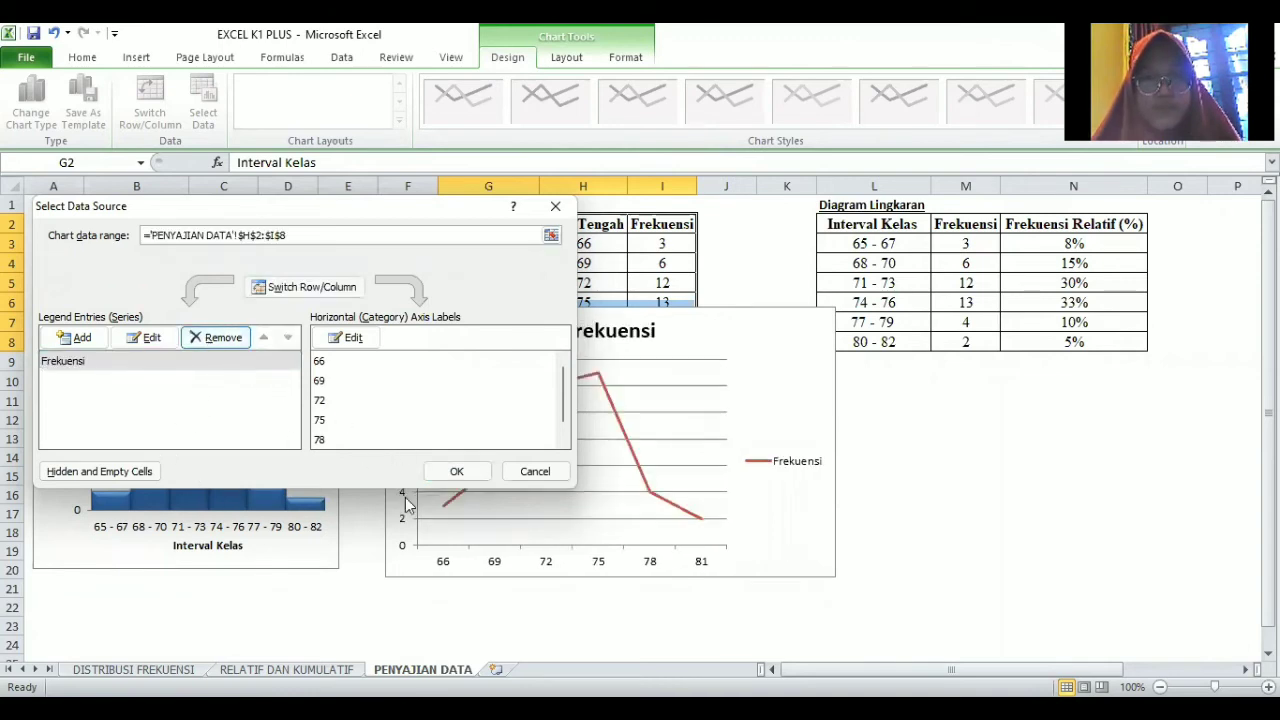
left_click(470, 473)
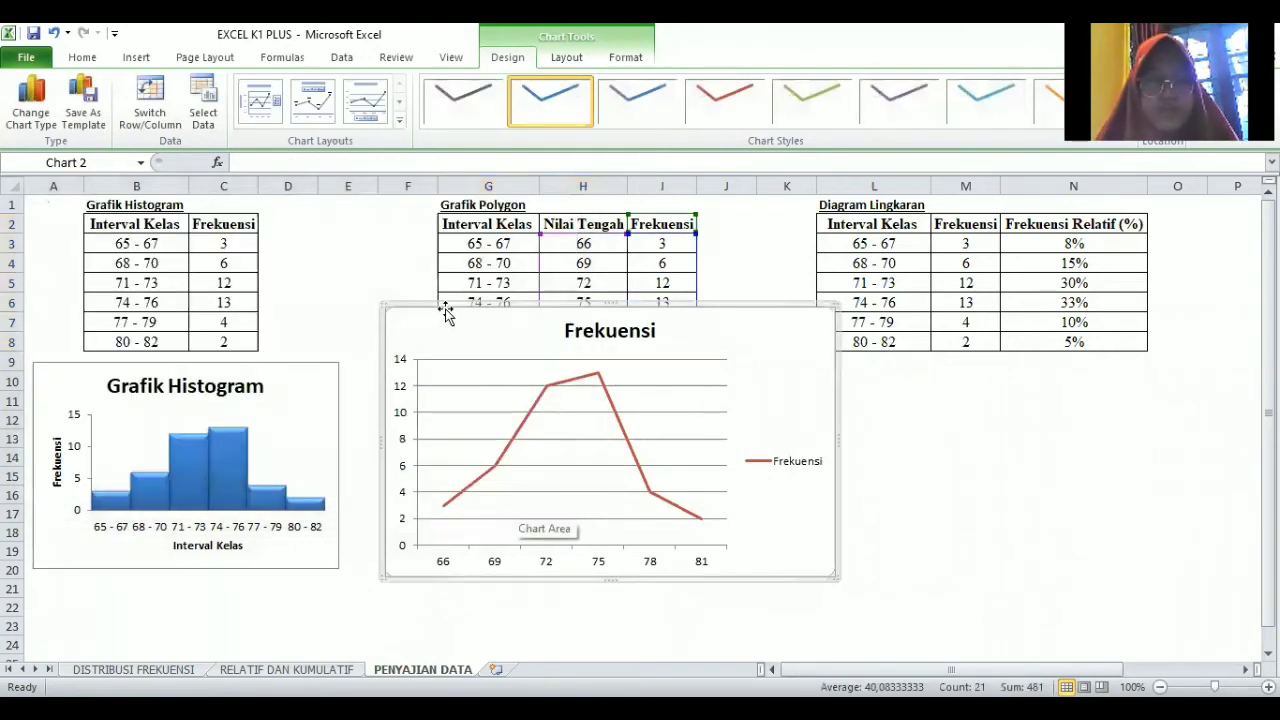
Step: Move the line chart below the Grafik Polygon table and apply Layout 1 to it
left_click_drag(500, 403, 505, 466)
scroll(610, 440, "down", 1)
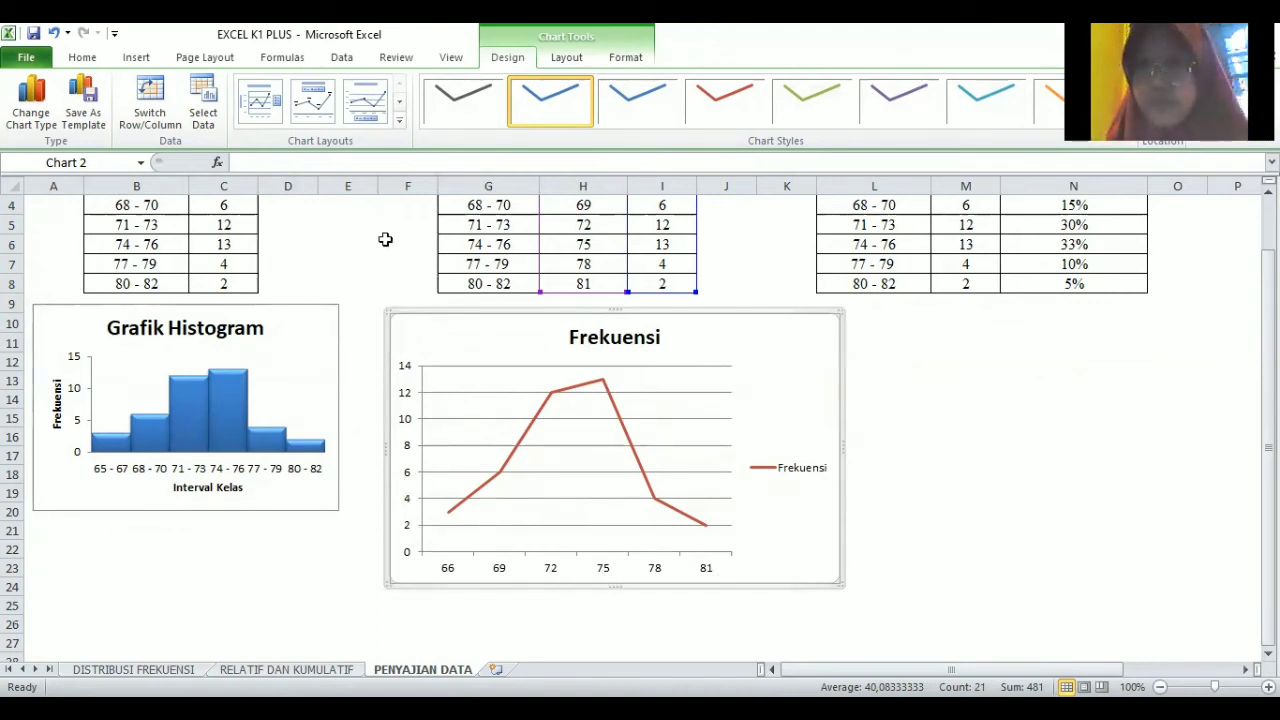
left_click(399, 120)
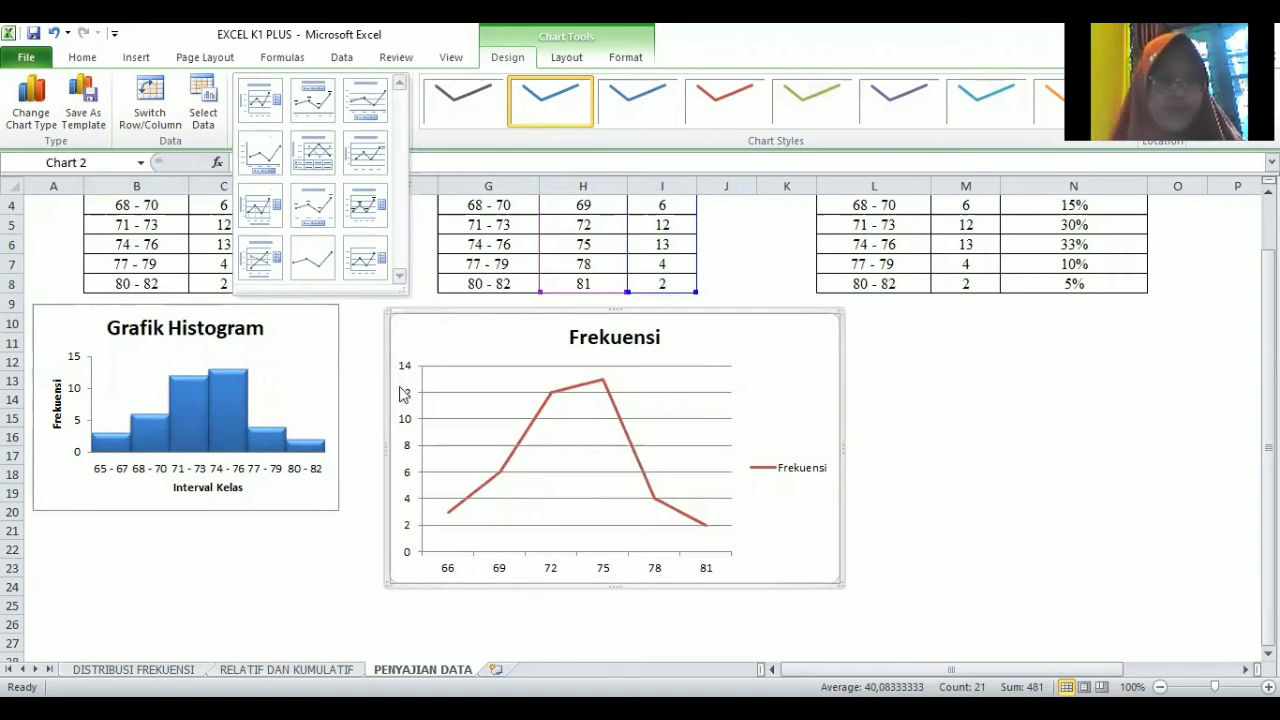
left_click(424, 141)
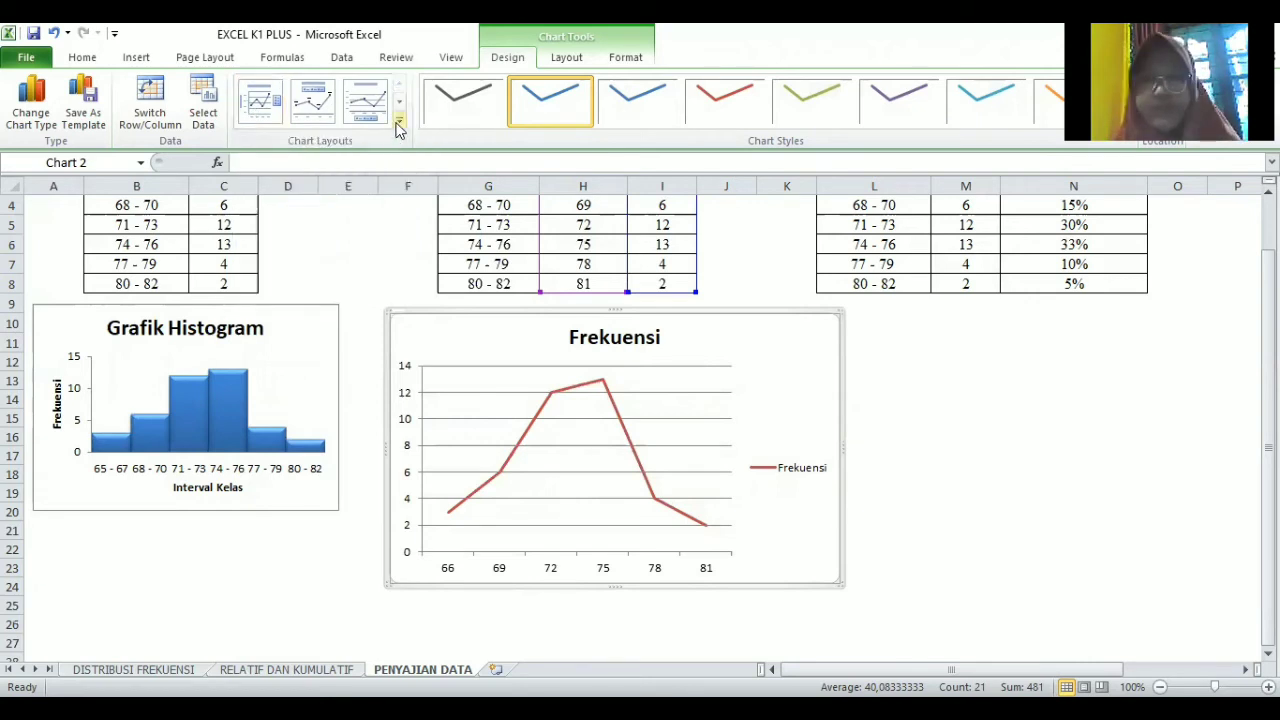
left_click(399, 124)
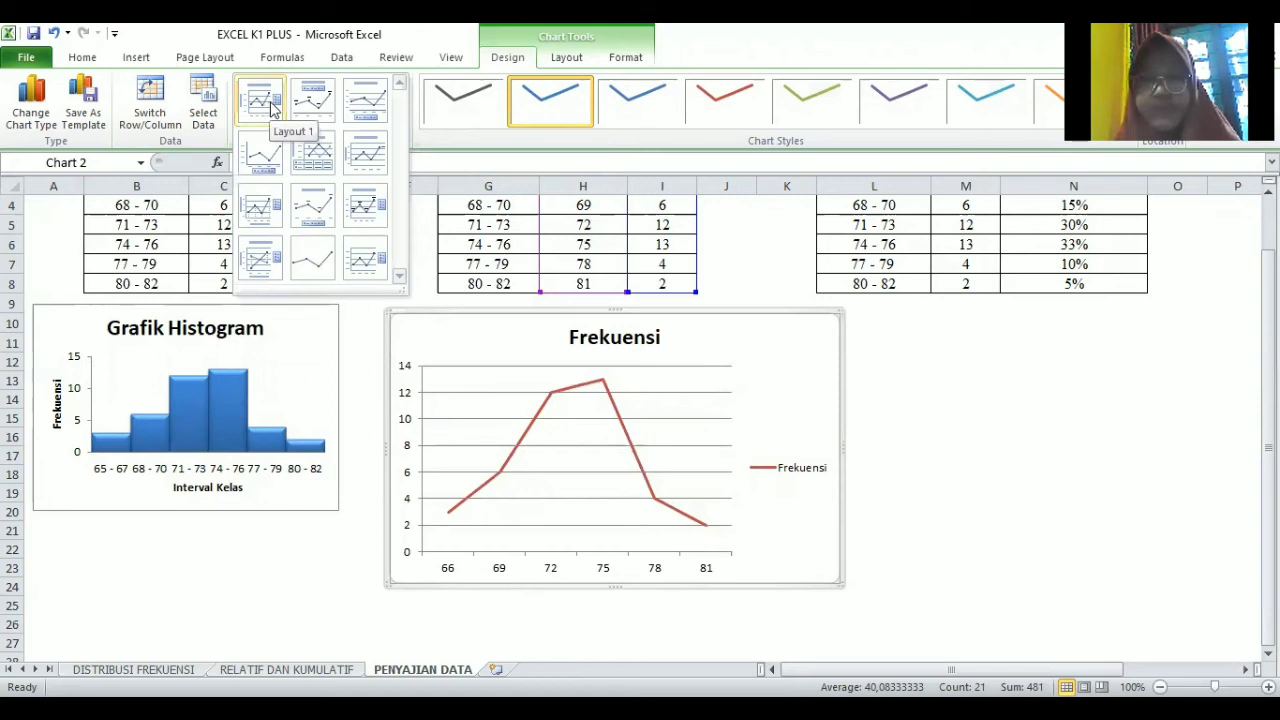
left_click(272, 108)
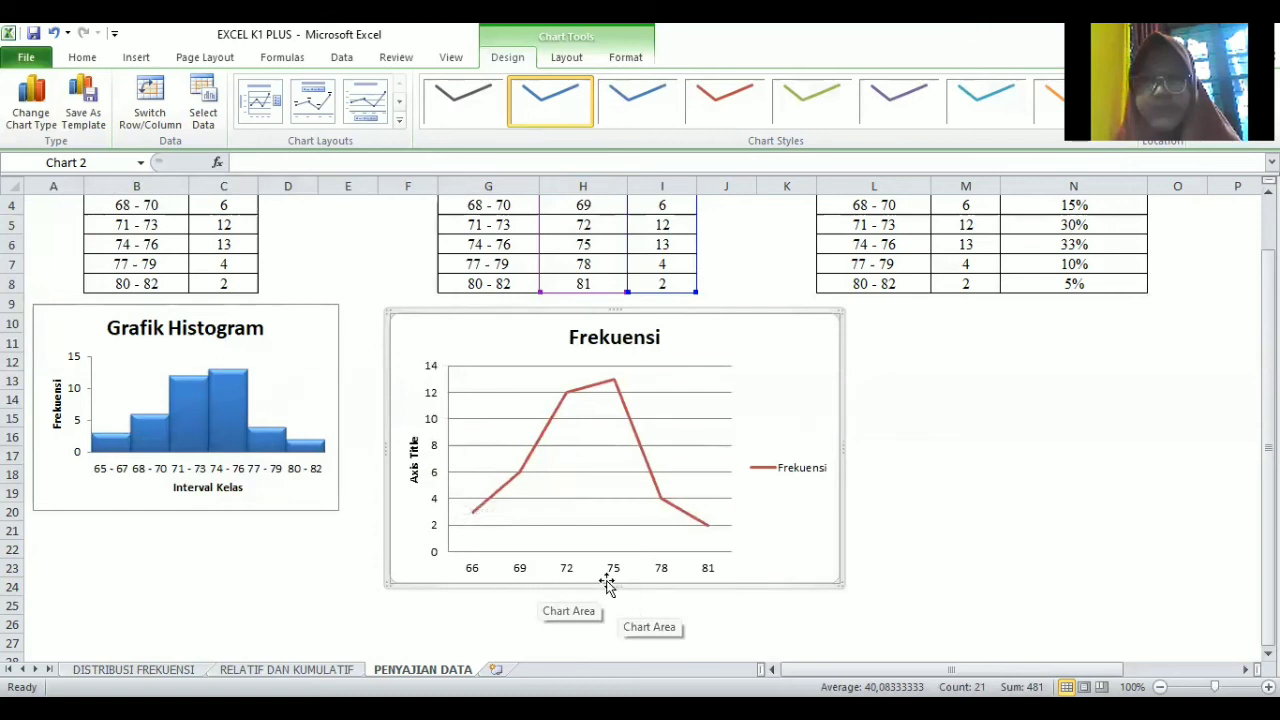
Step: Add a horizontal axis title below the line chart's axis and set its text to Nilai Tengah
left_click(567, 57)
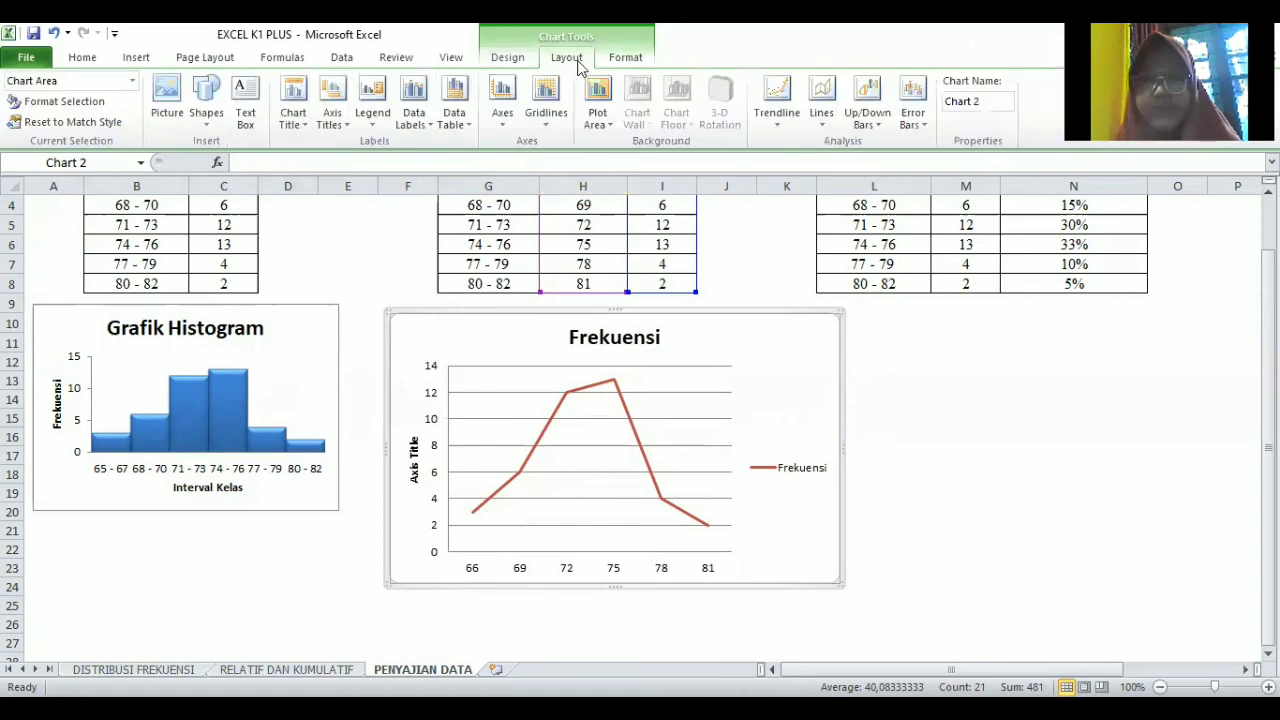
left_click(514, 62)
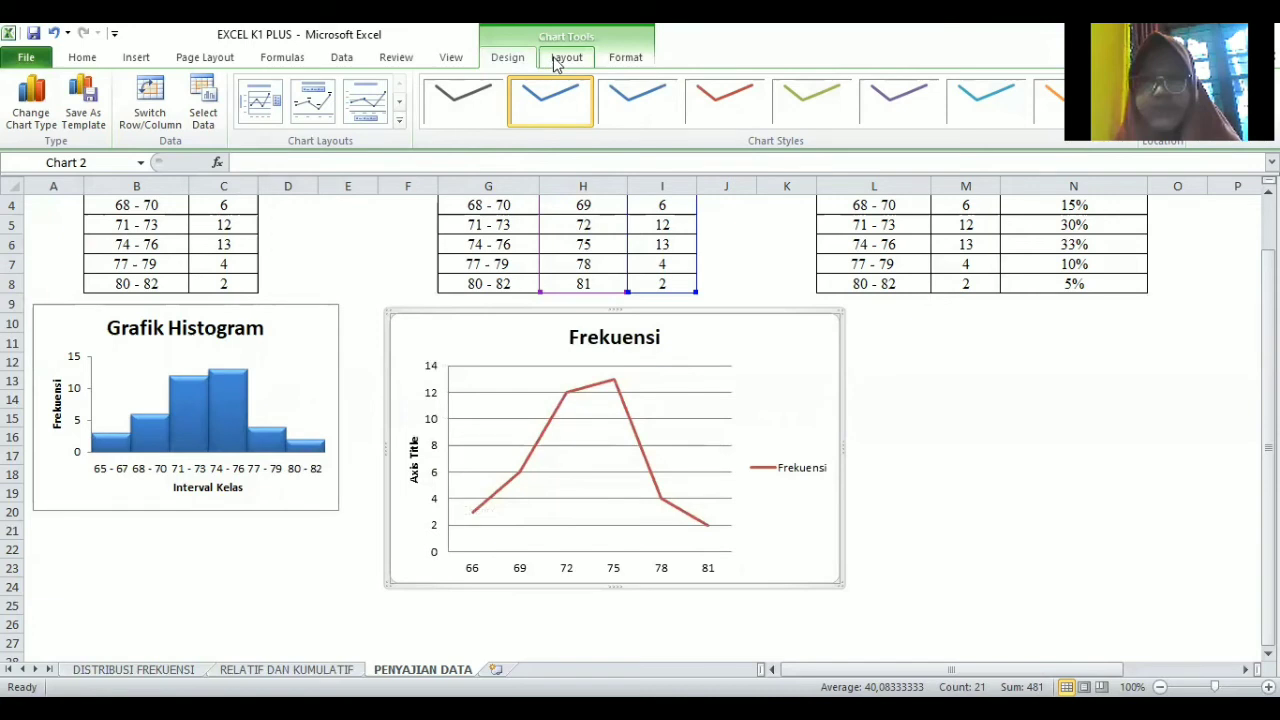
left_click(557, 63)
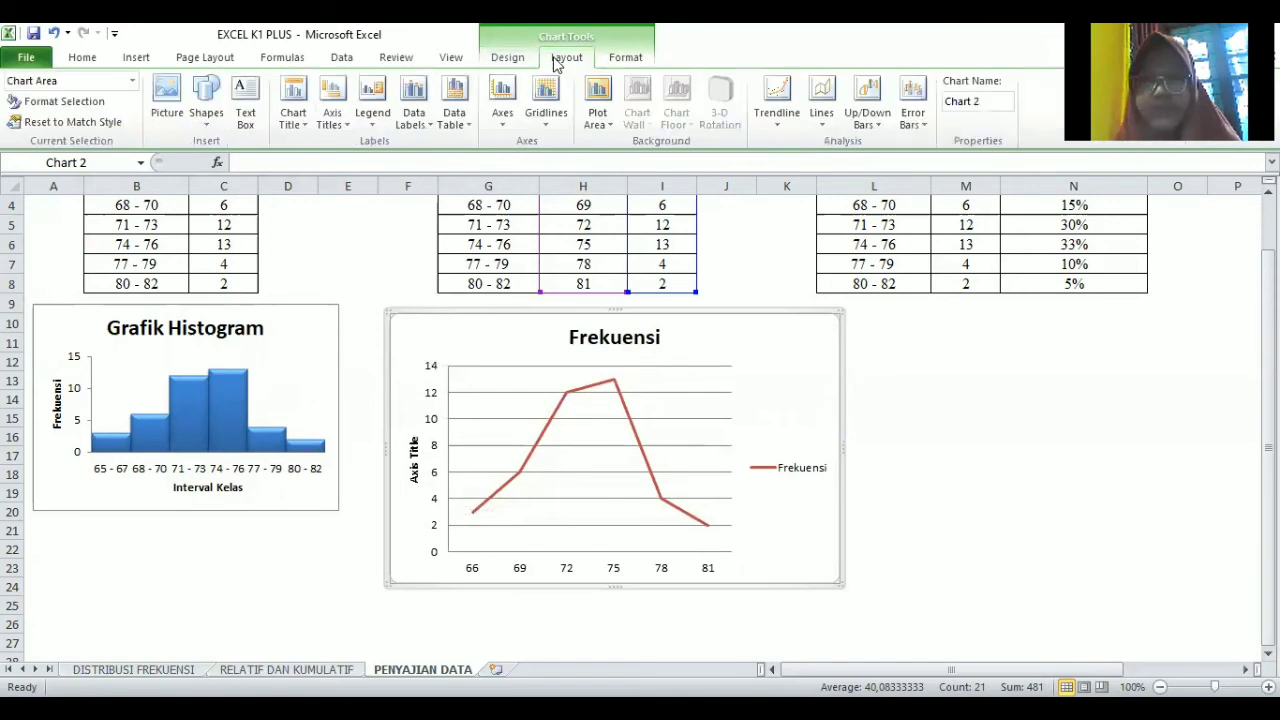
left_click(344, 131)
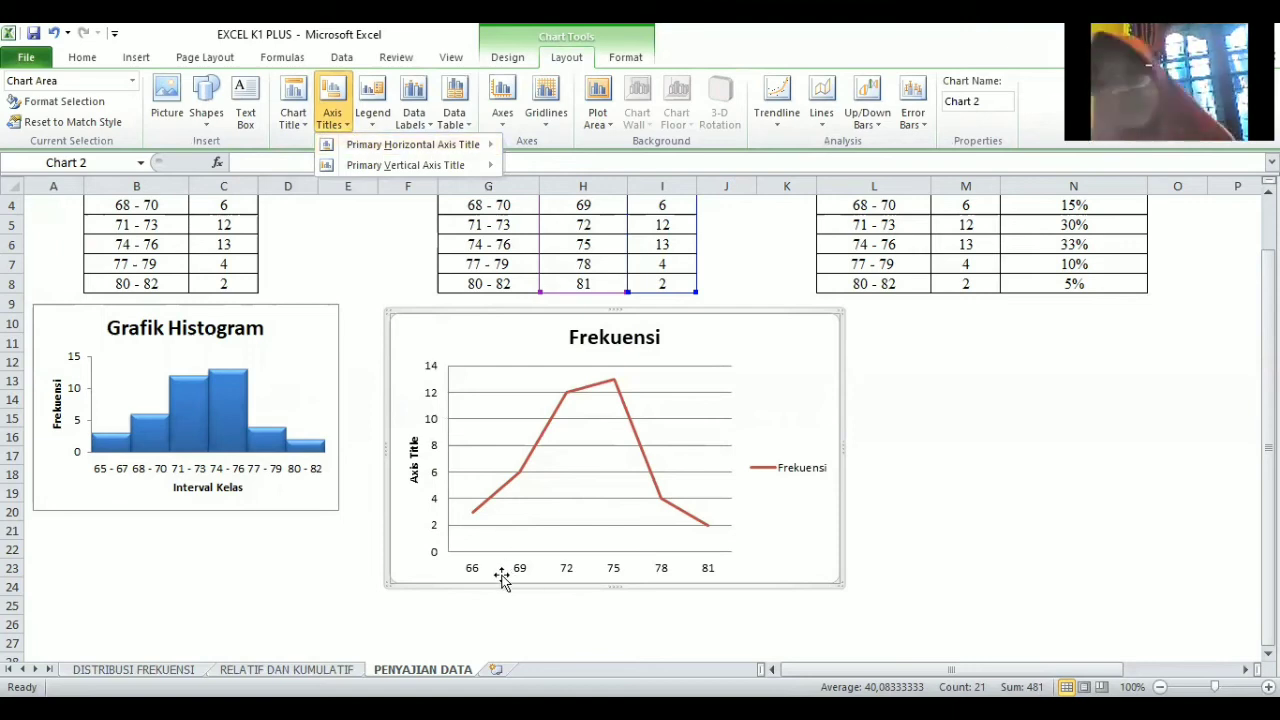
left_click(463, 147)
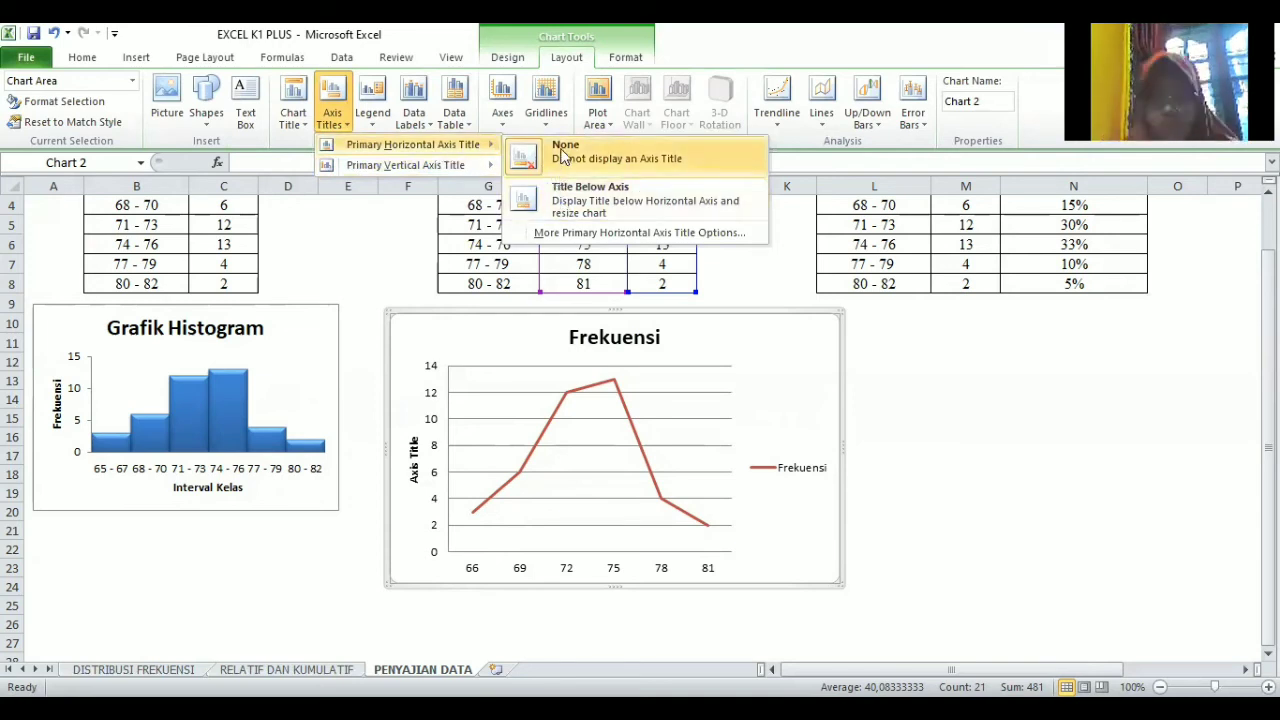
left_click(578, 203)
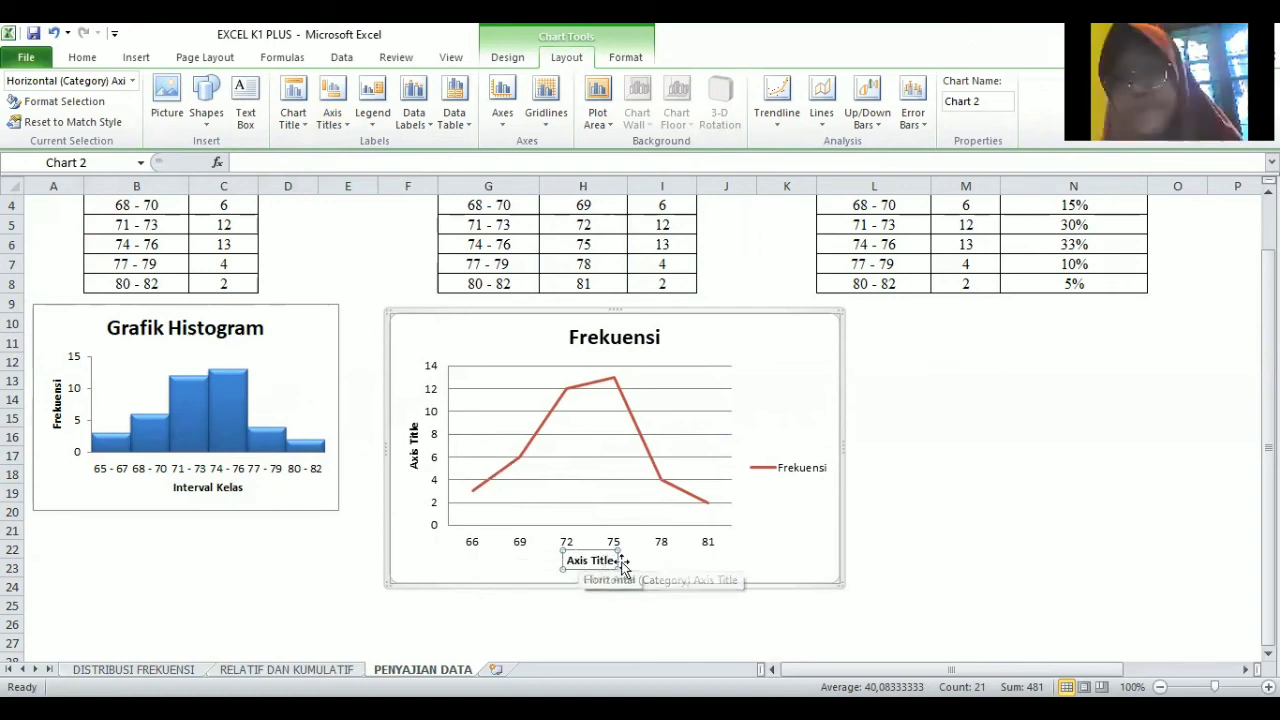
left_click_drag(617, 560, 557, 559)
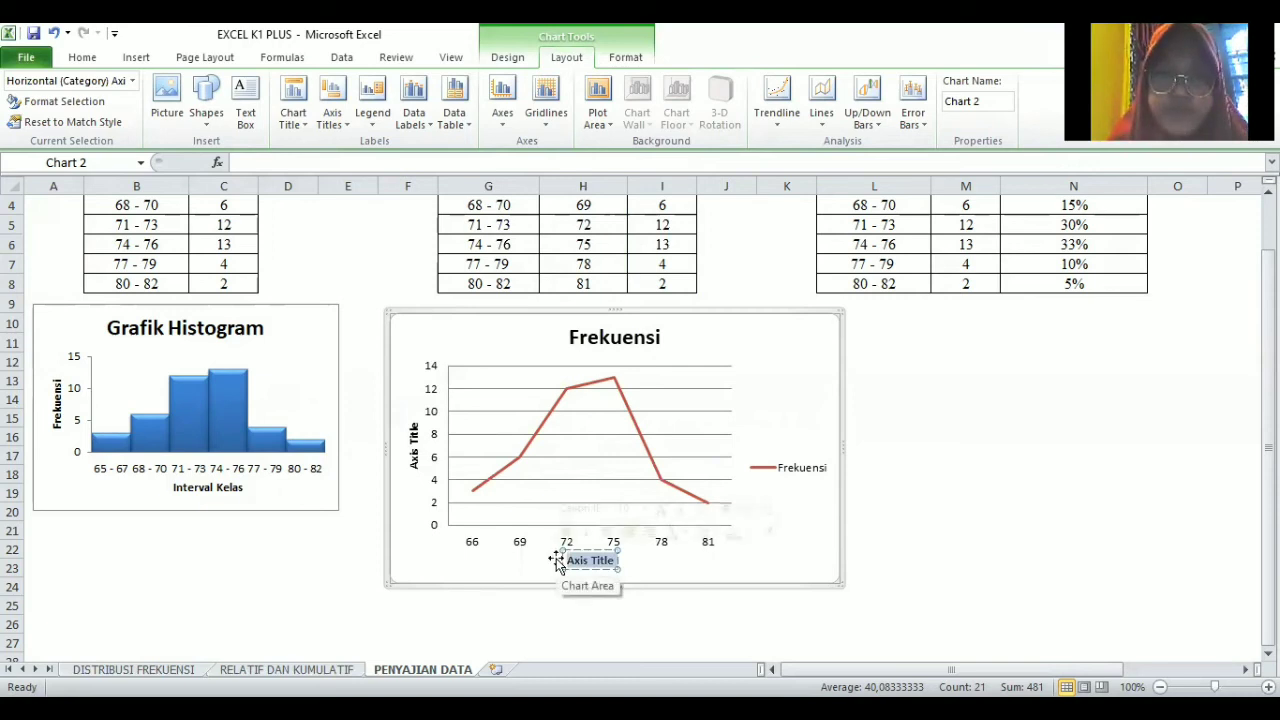
type("Nila")
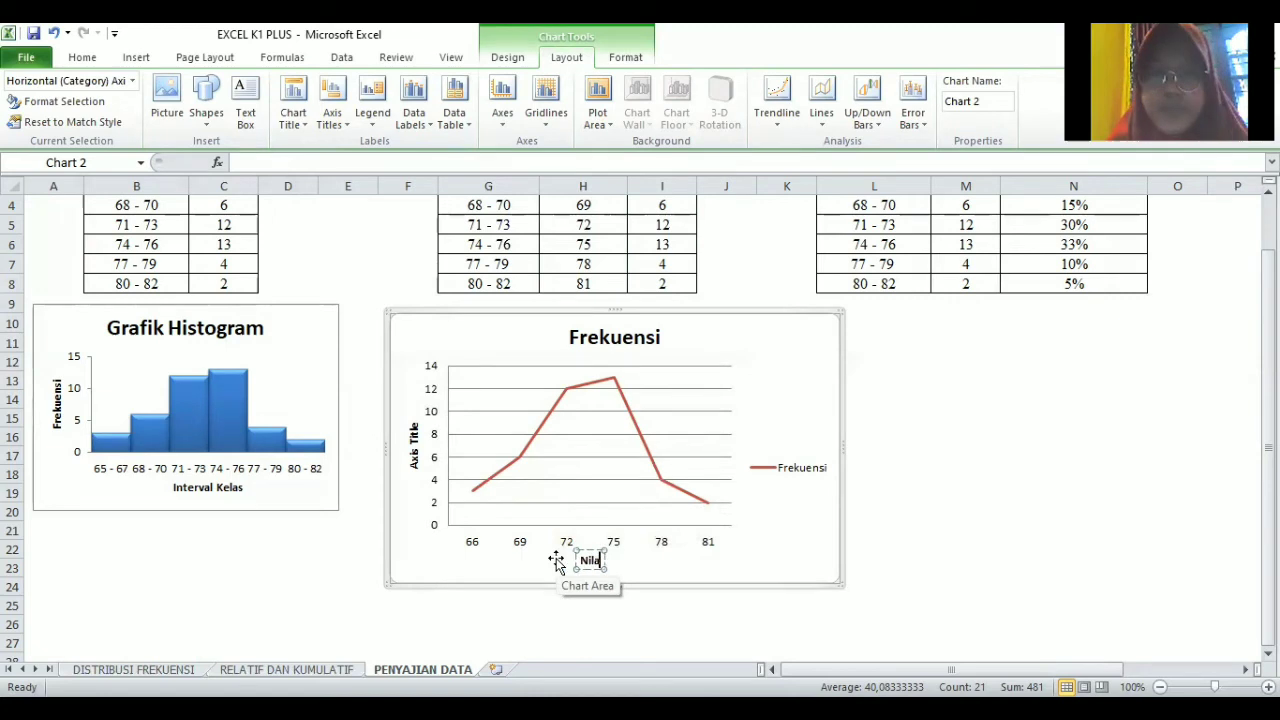
type("i Tengah")
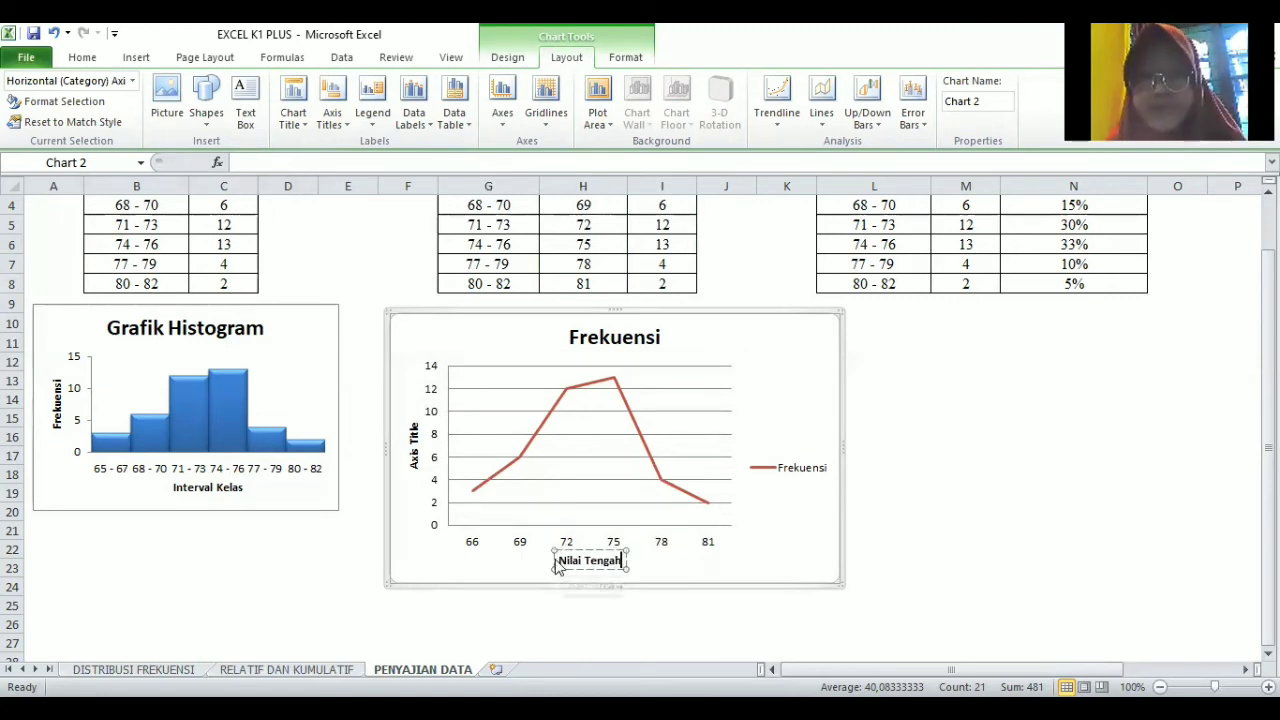
Step: Replace the line chart's vertical axis title placeholder with Frekuensi
left_click(415, 430)
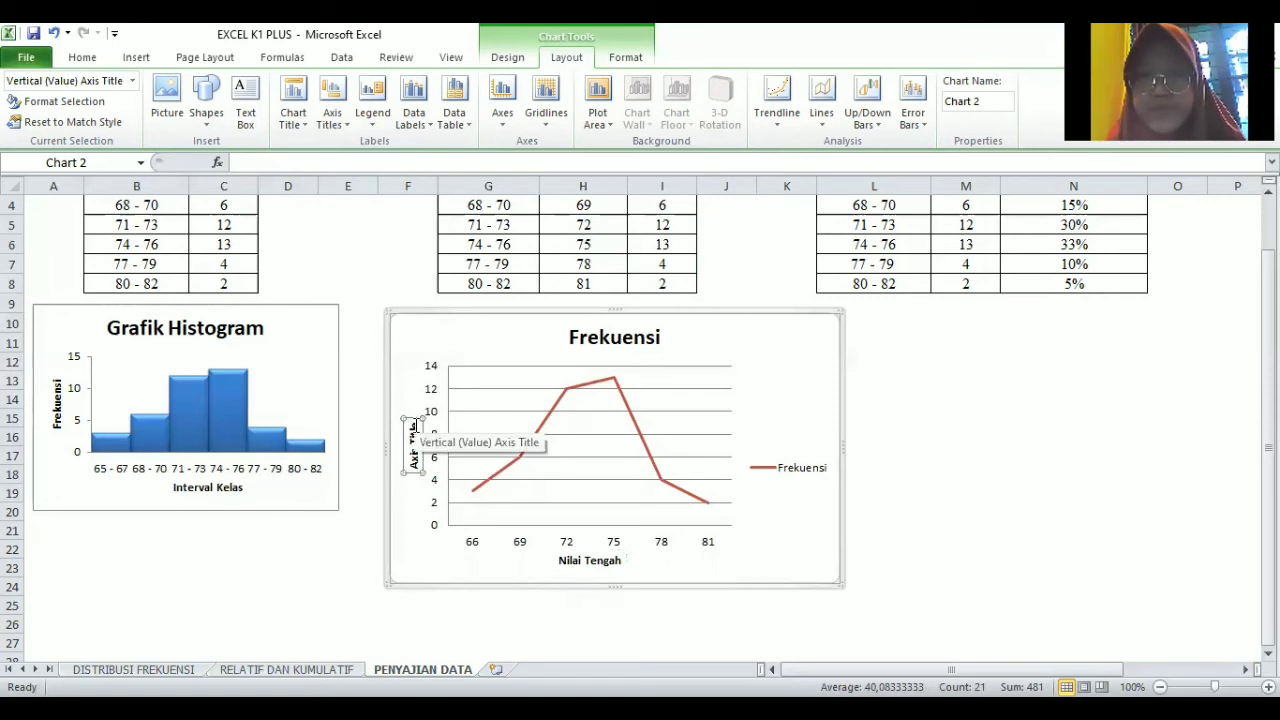
left_click_drag(417, 424, 414, 468)
type("Frek")
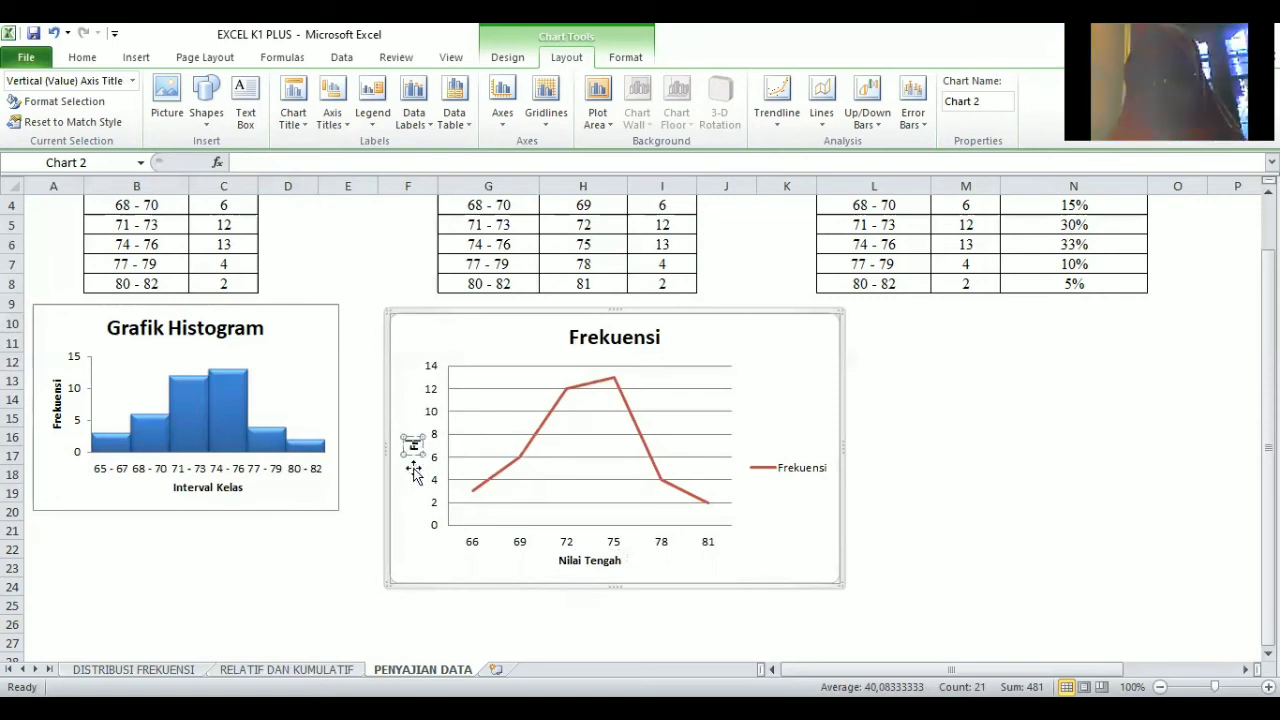
type("uensi")
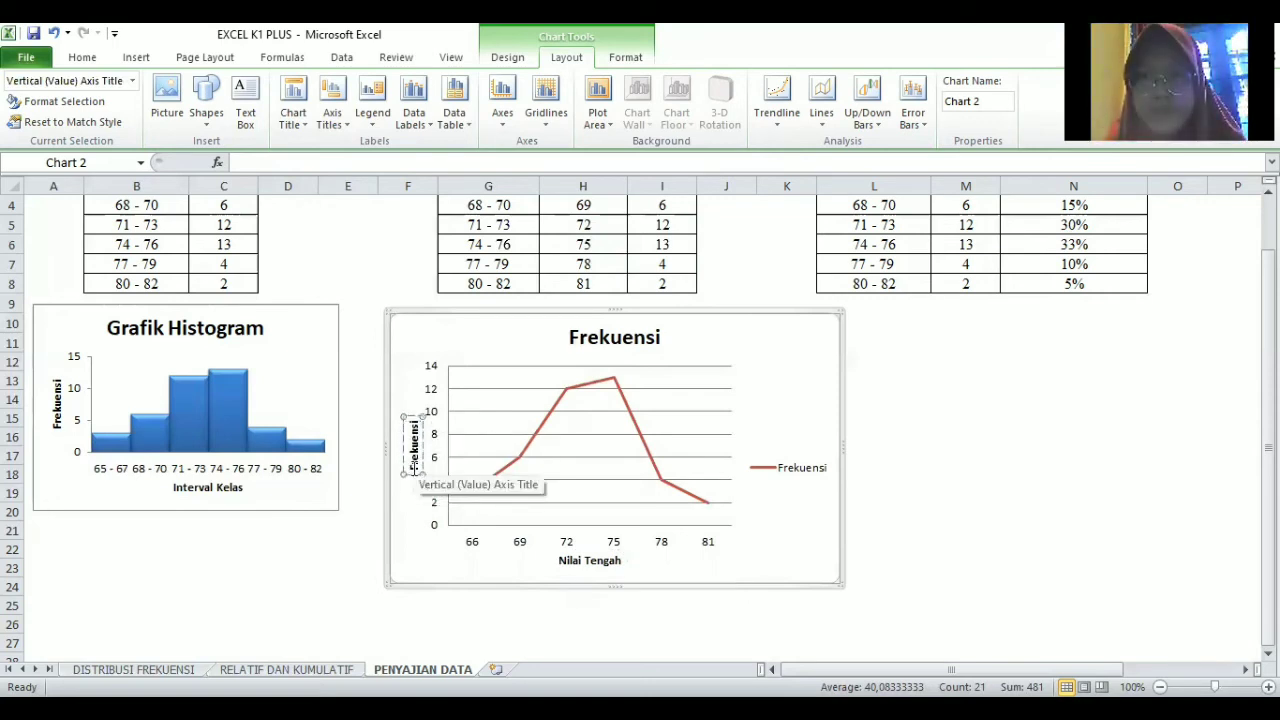
Step: Change the line chart's title to Grafik Polygon
left_click(662, 340)
double_click(614, 340)
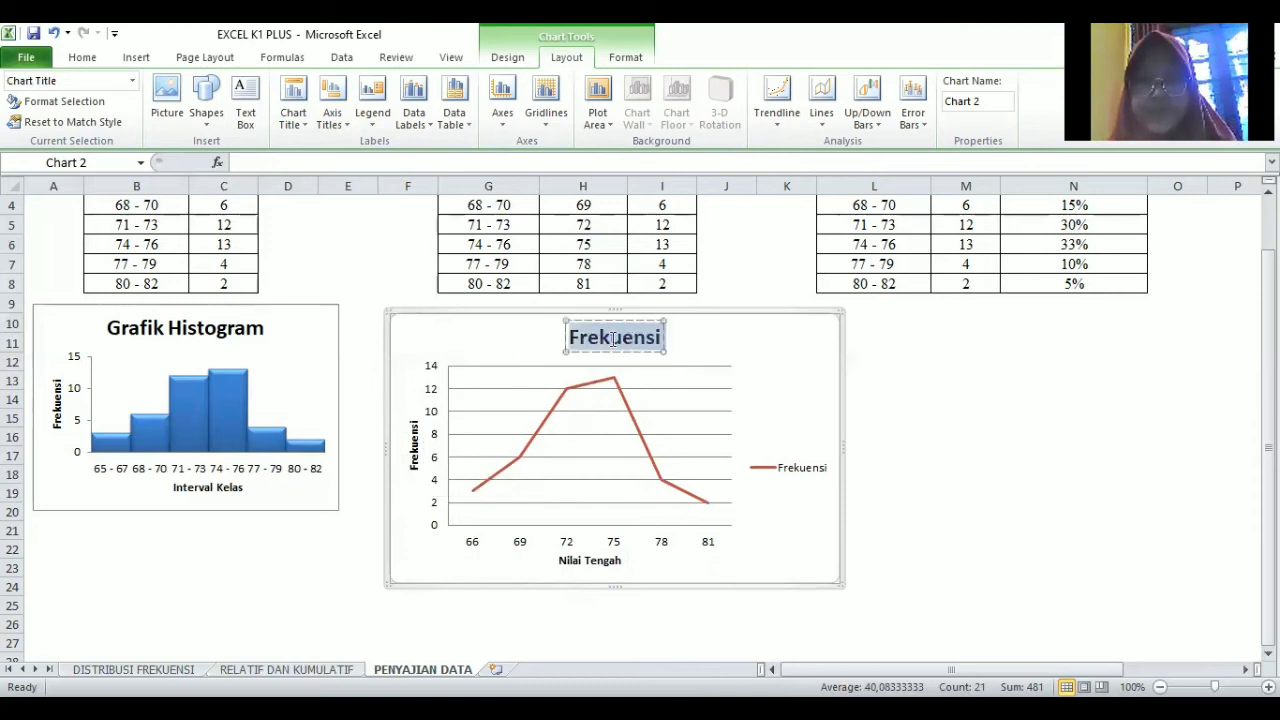
type("Grafi")
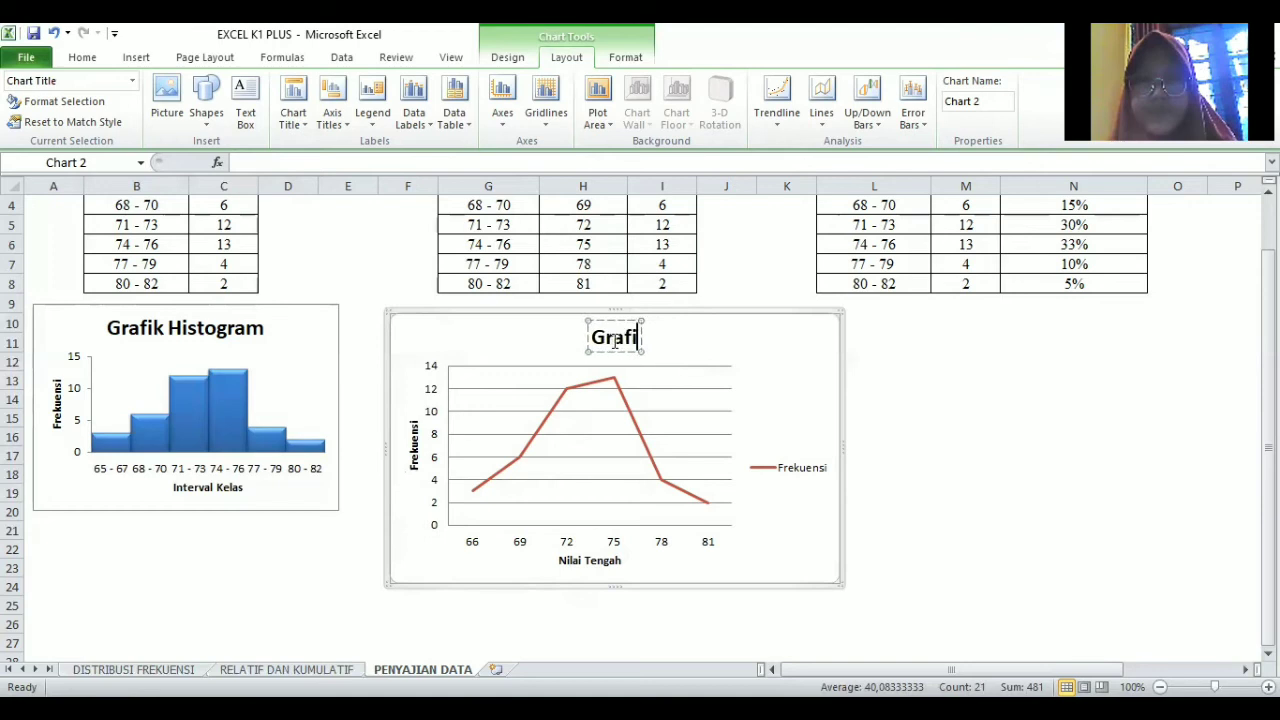
type("k Pol")
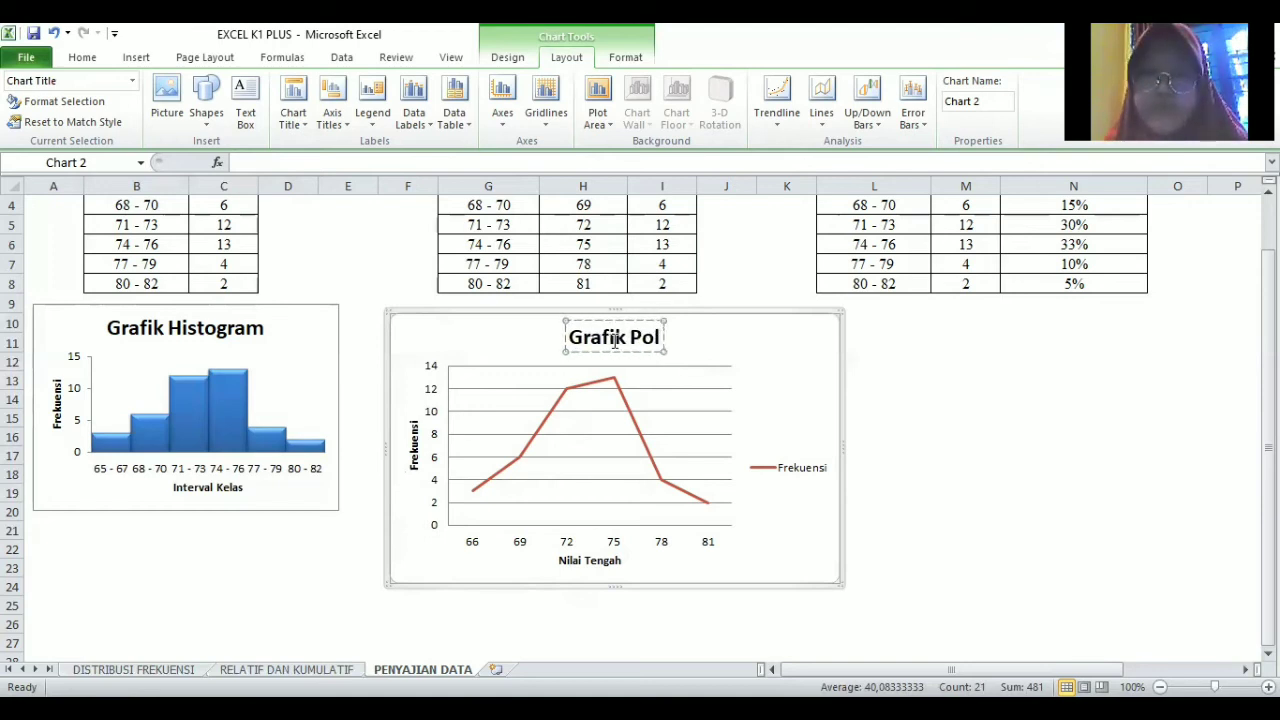
type("ygon")
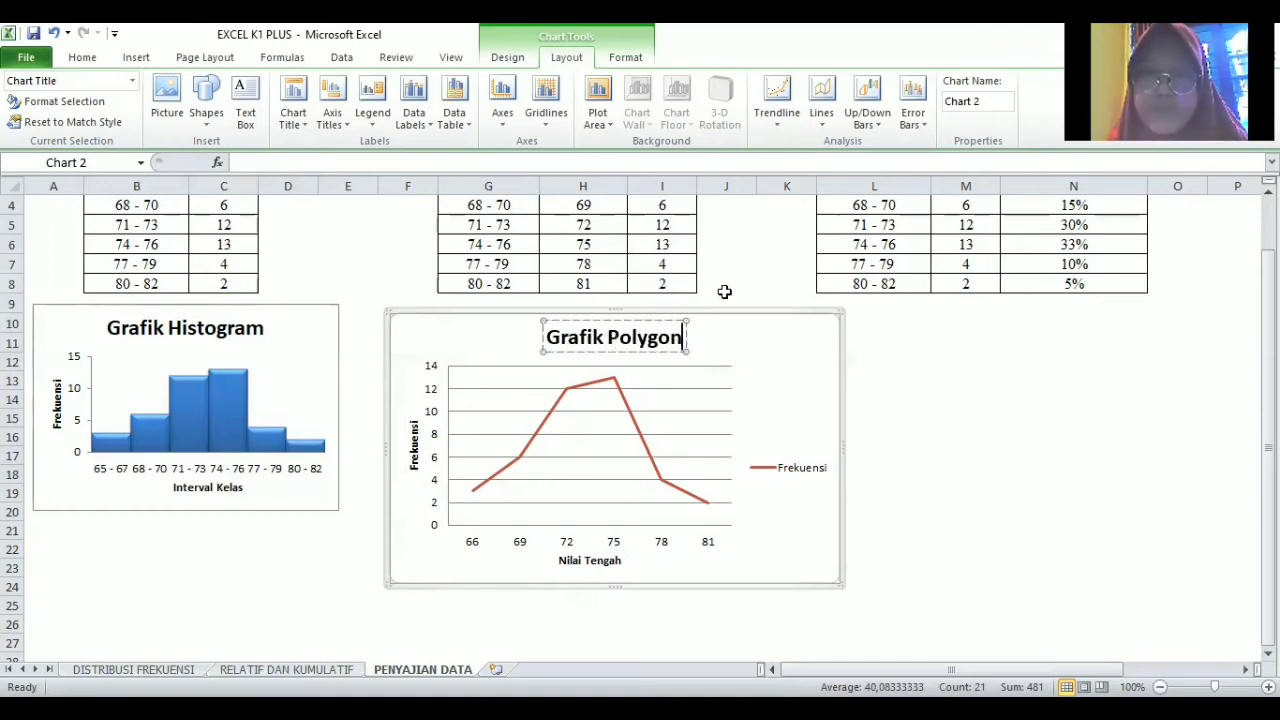
left_click(760, 410)
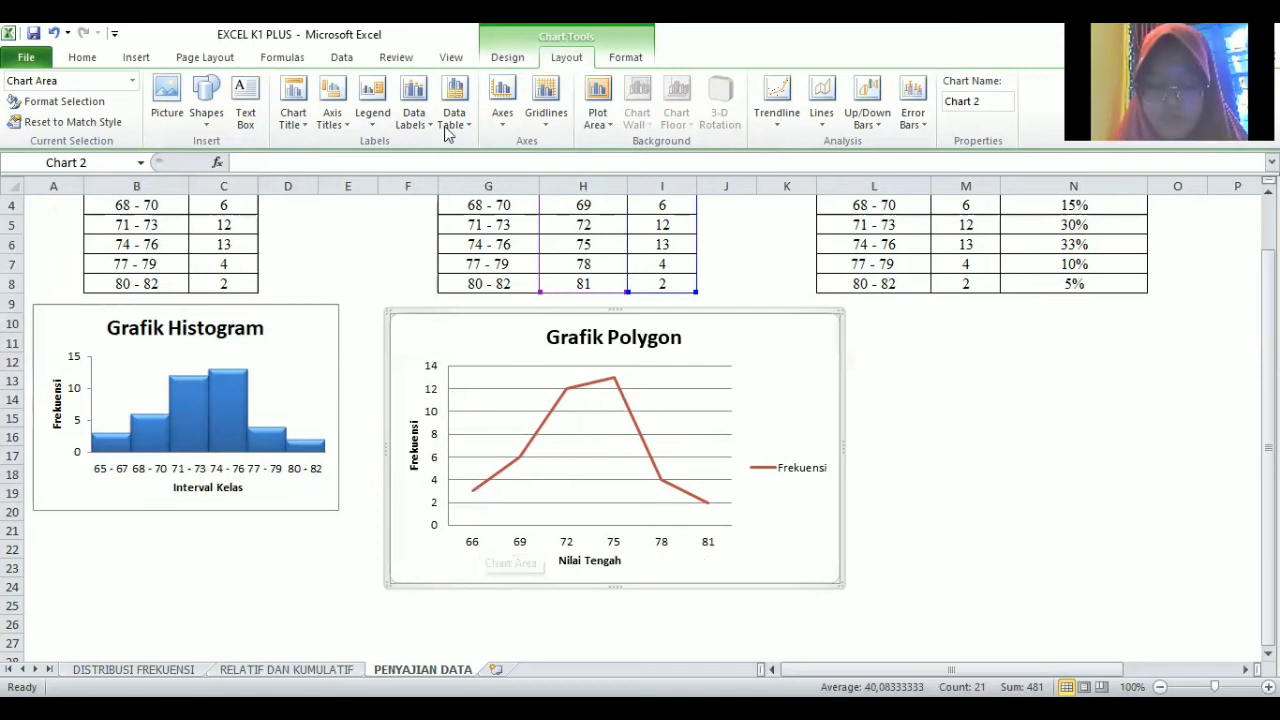
Step: Show centered data labels on the Grafik Polygon chart and shrink the chart beneath its table
left_click(418, 126)
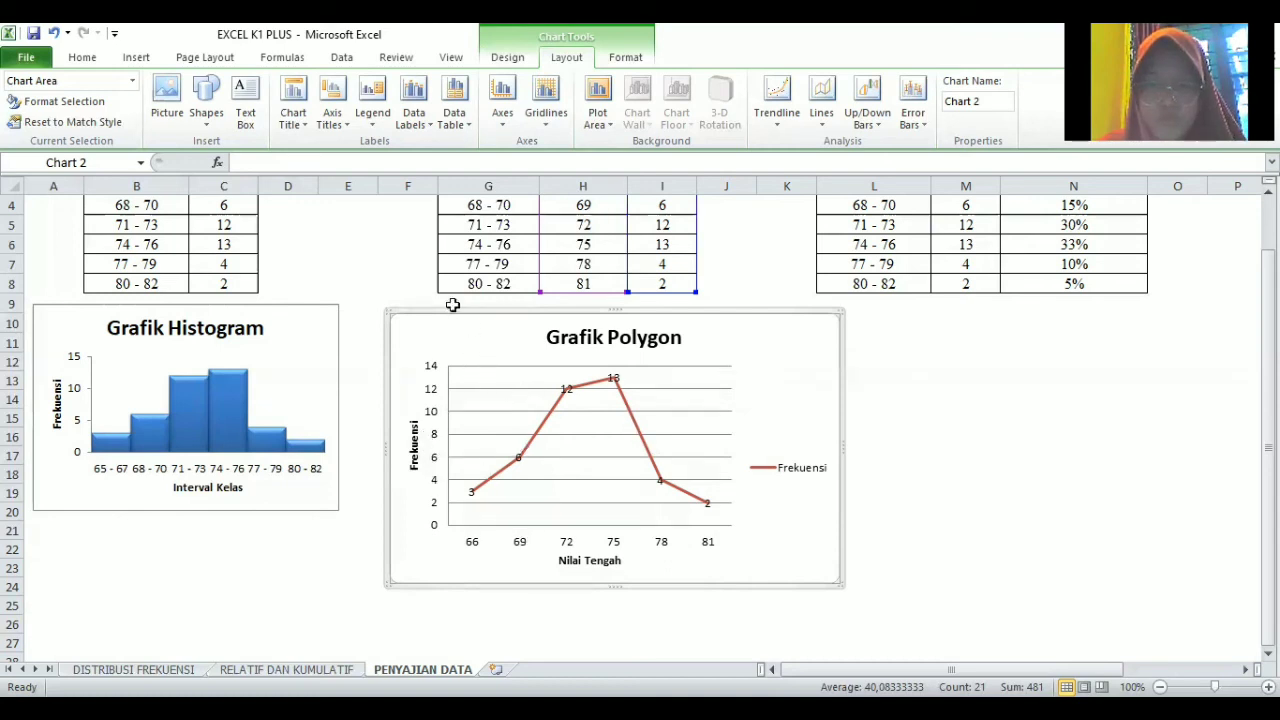
left_click(415, 115)
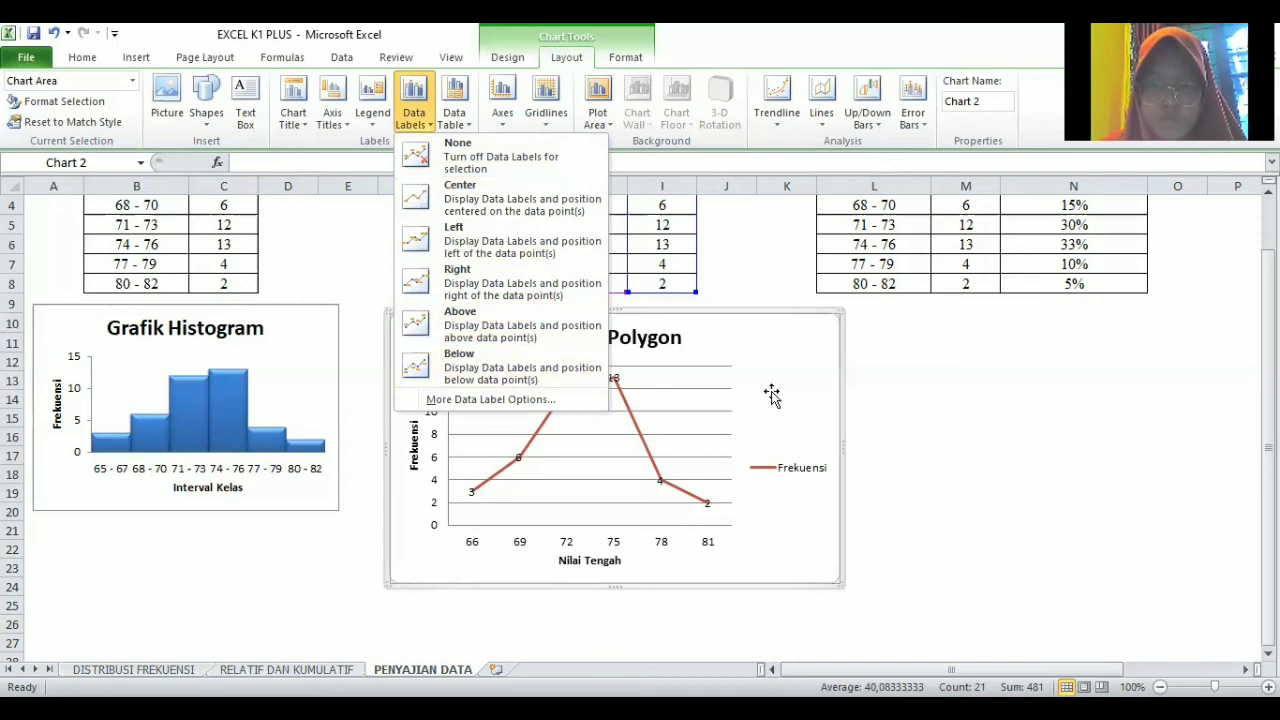
left_click(896, 503)
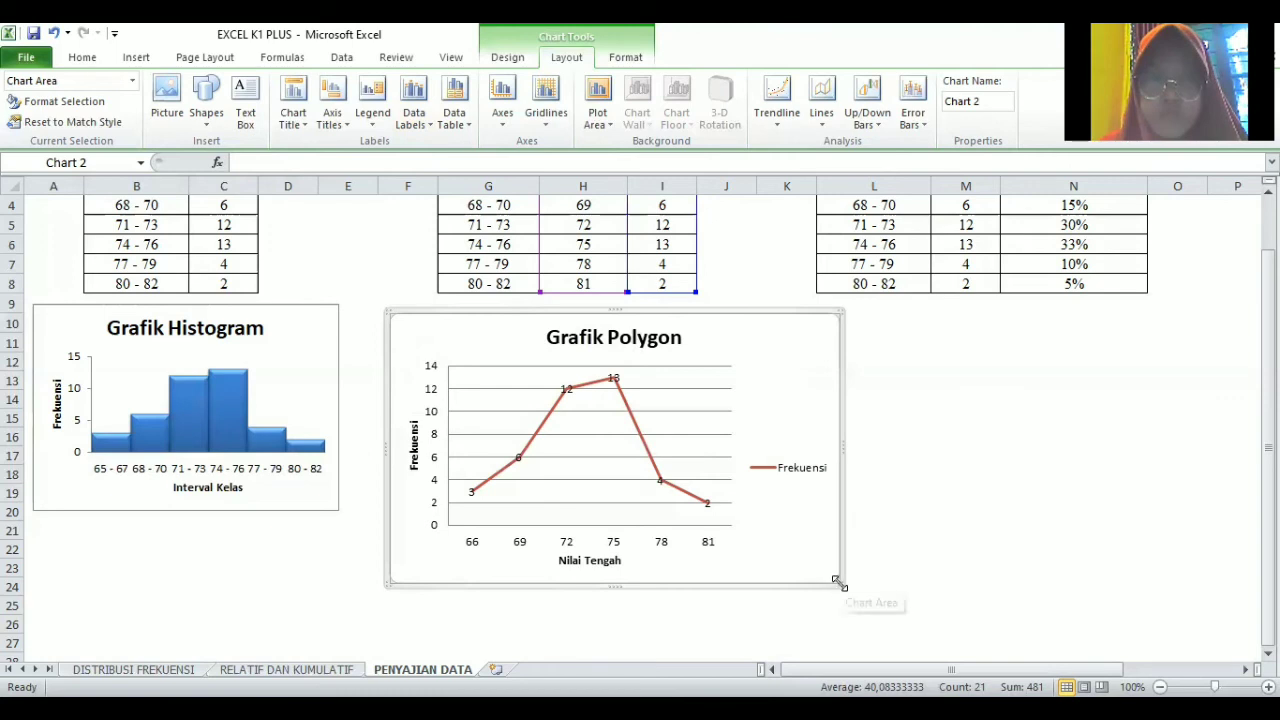
left_click_drag(838, 582, 707, 533)
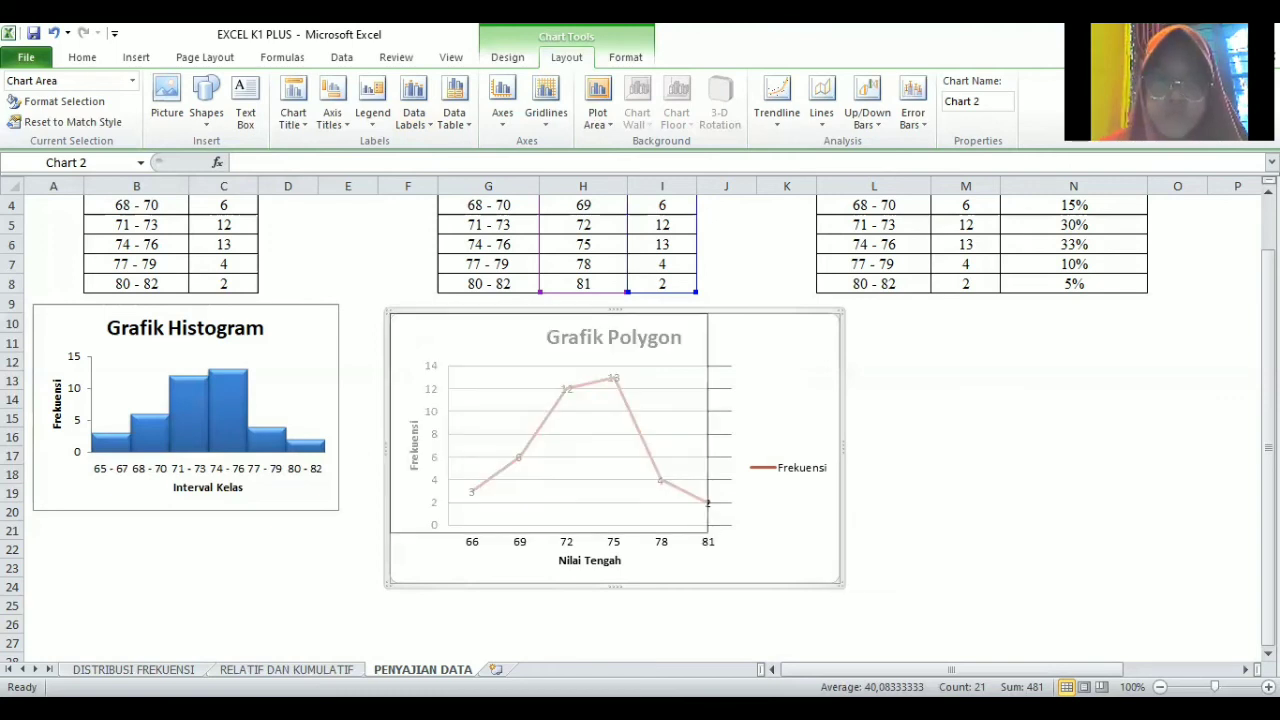
Step: Review the Frekuensi Relatif table on the RELATIF DAN KUMULATIF sheet and return to the Diagram Lingkaran table on PENYAJIAN DATA
left_click_drag(990, 669, 1058, 669)
scroll(880, 554, "up", 1)
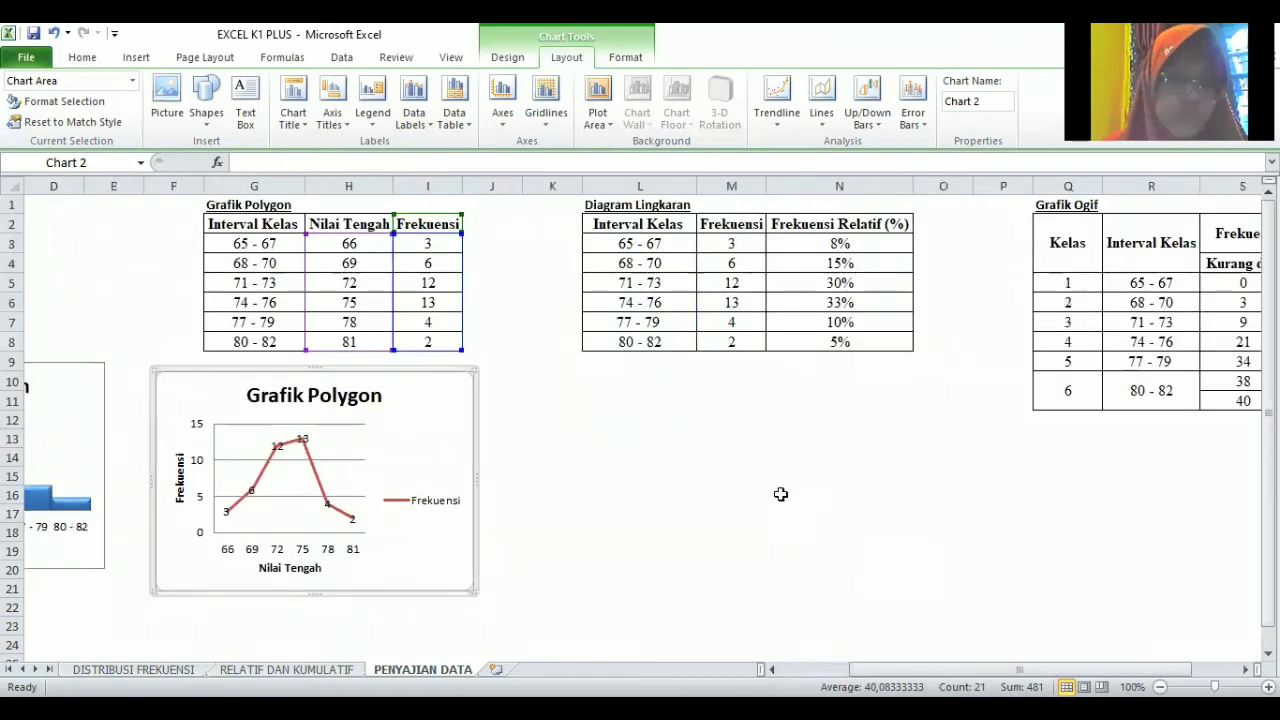
left_click(597, 226)
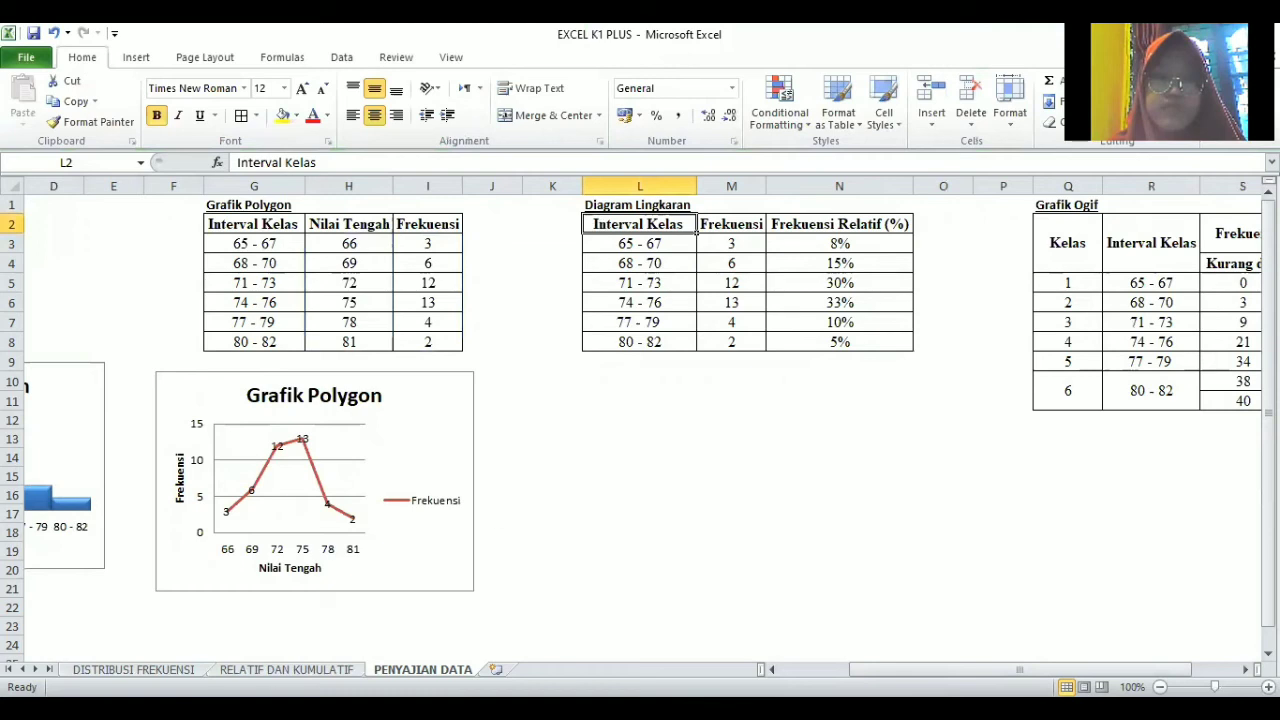
left_click(290, 669)
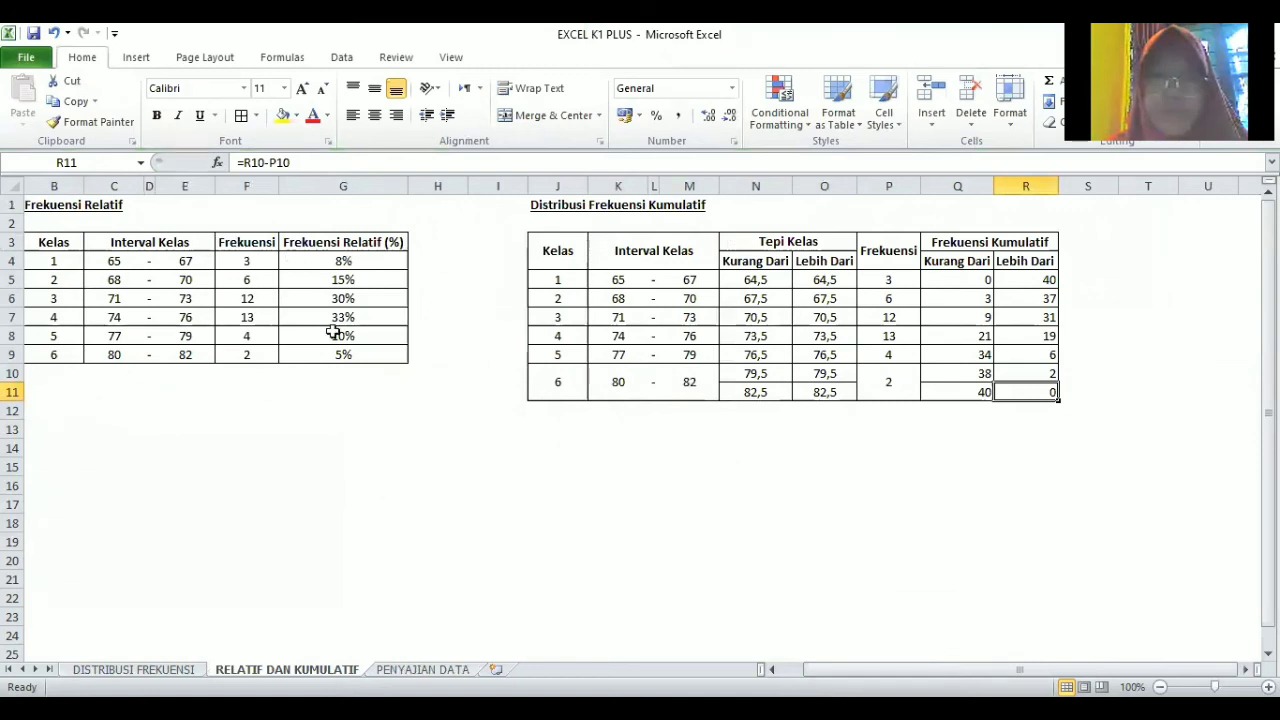
left_click(421, 668)
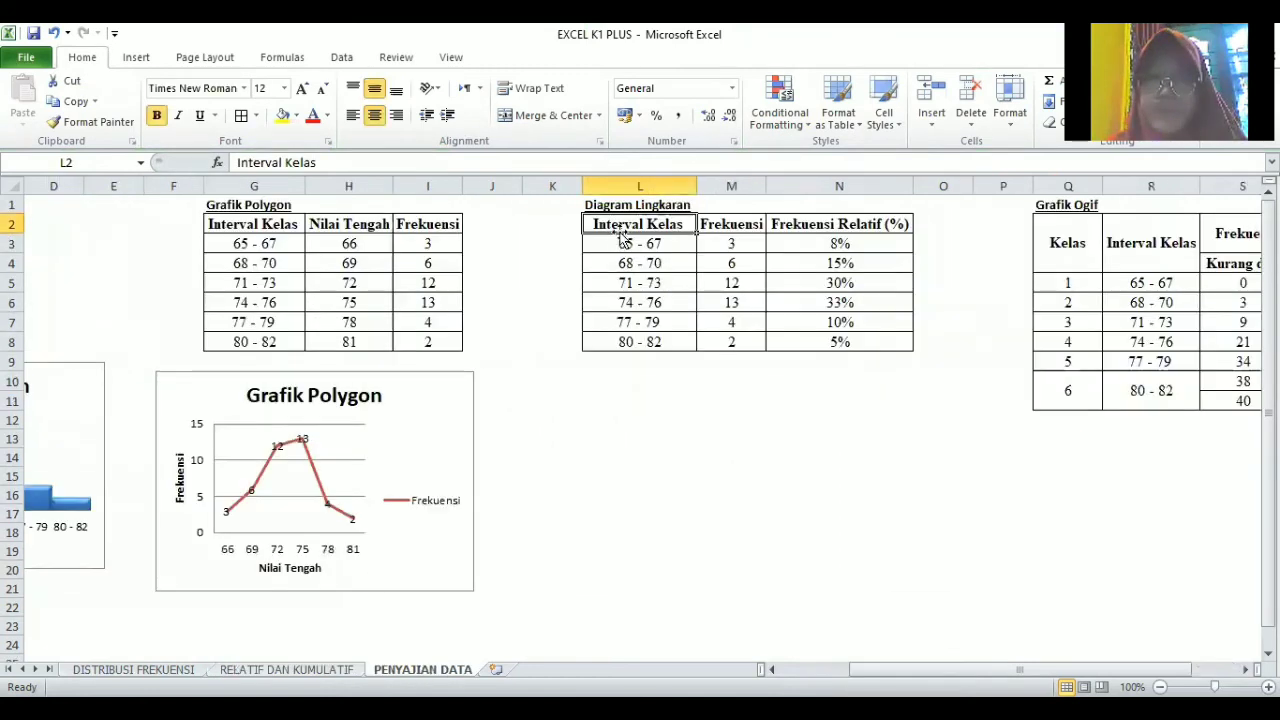
Step: Insert a basic 2-D Pie chart from the Diagram Lingkaran table L2:N8 and give it Layout 2, with percentages and the legend above the pie
left_click_drag(623, 226, 832, 342)
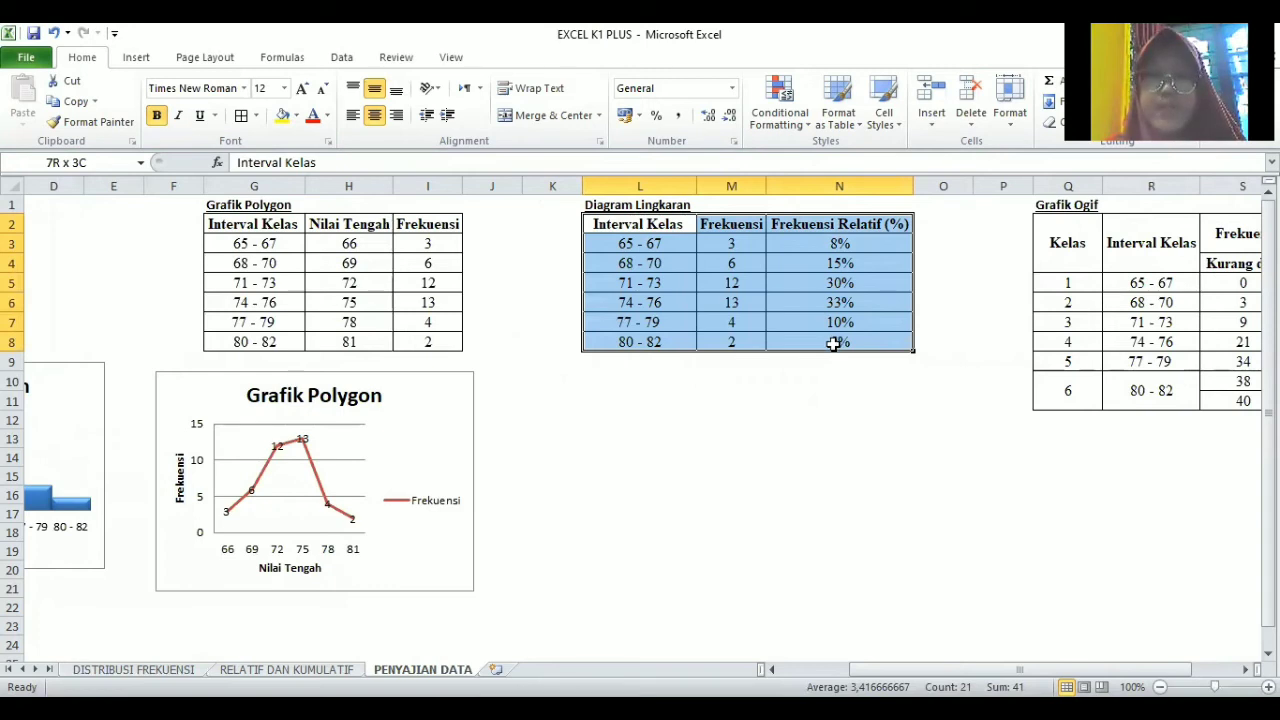
left_click_drag(834, 342, 834, 343)
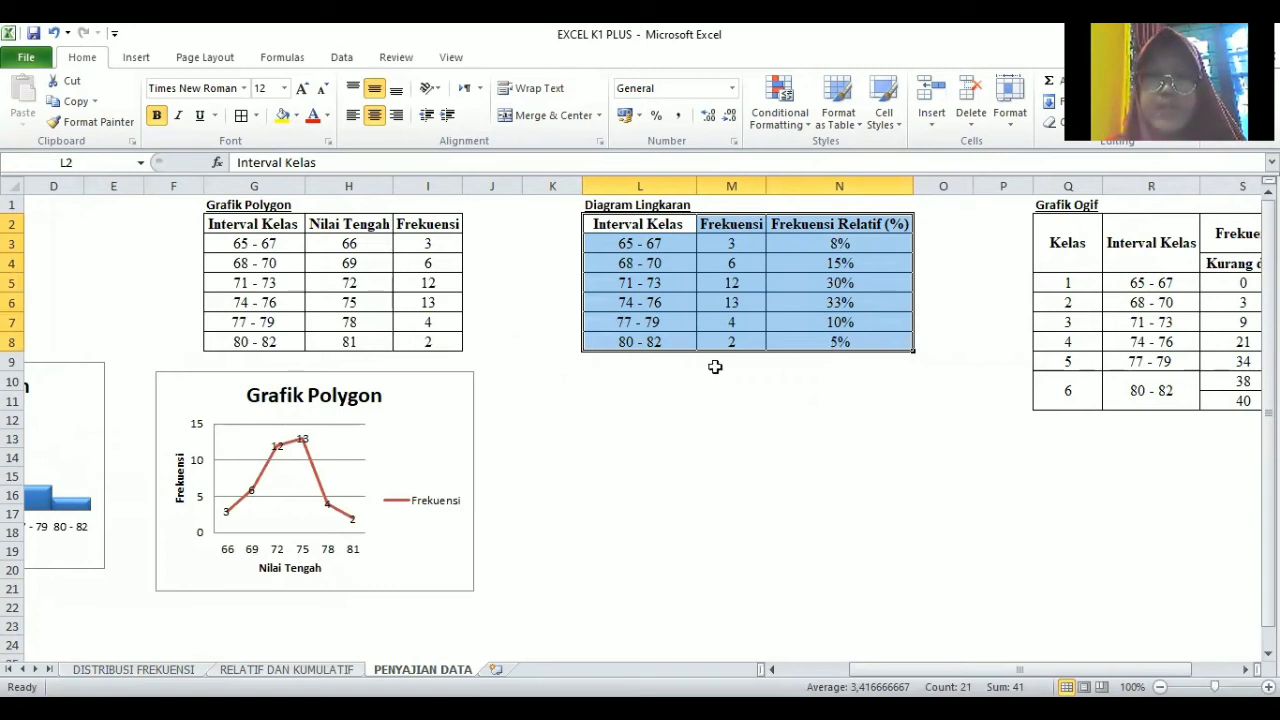
left_click(137, 60)
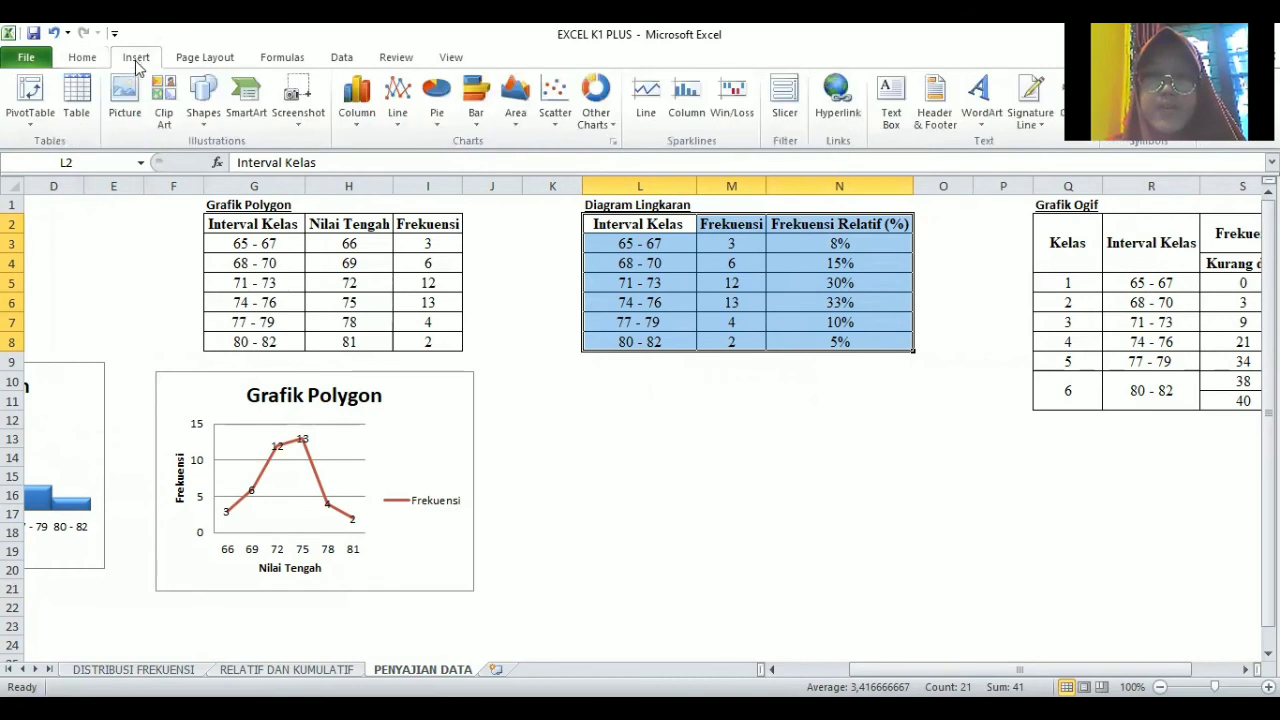
left_click(439, 128)
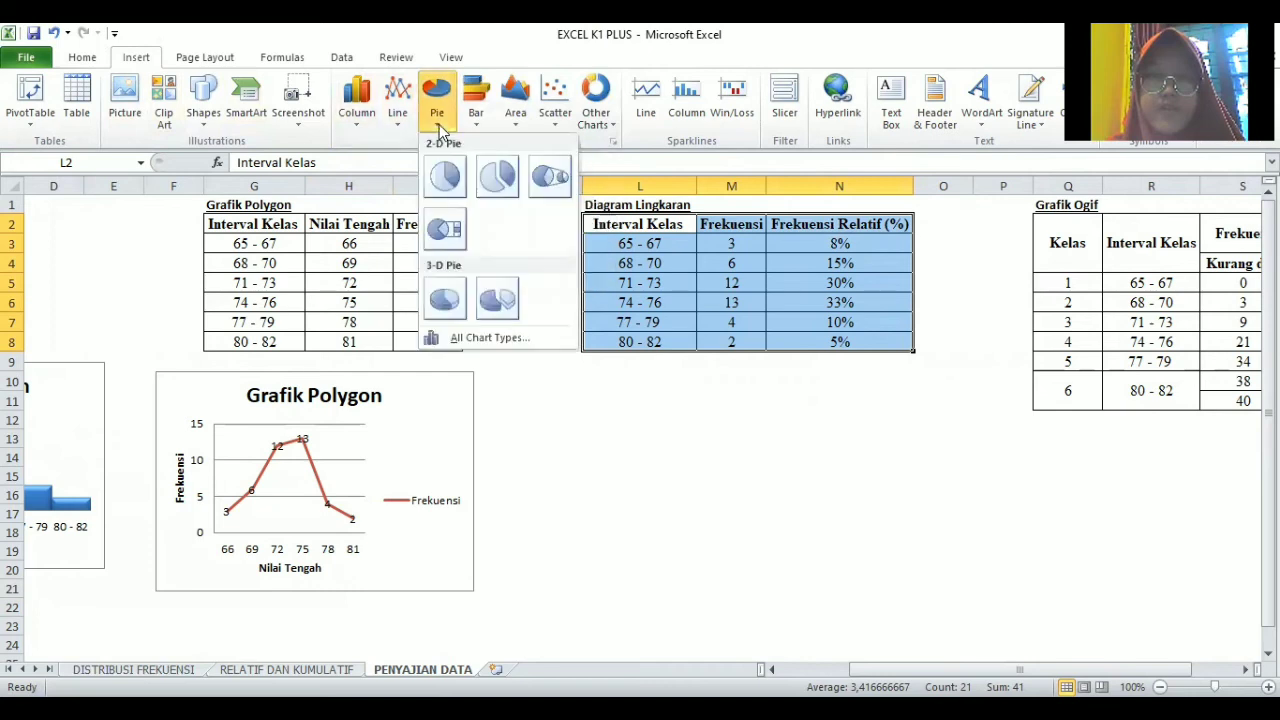
left_click(446, 178)
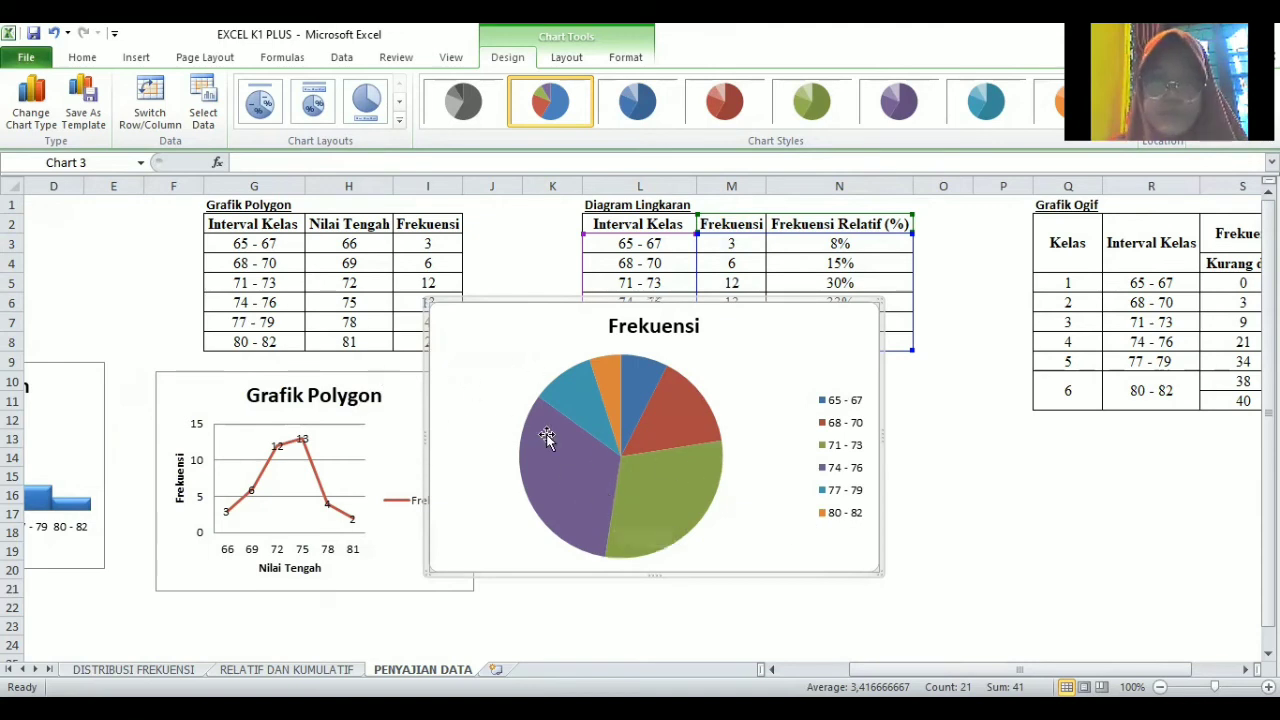
left_click(262, 103)
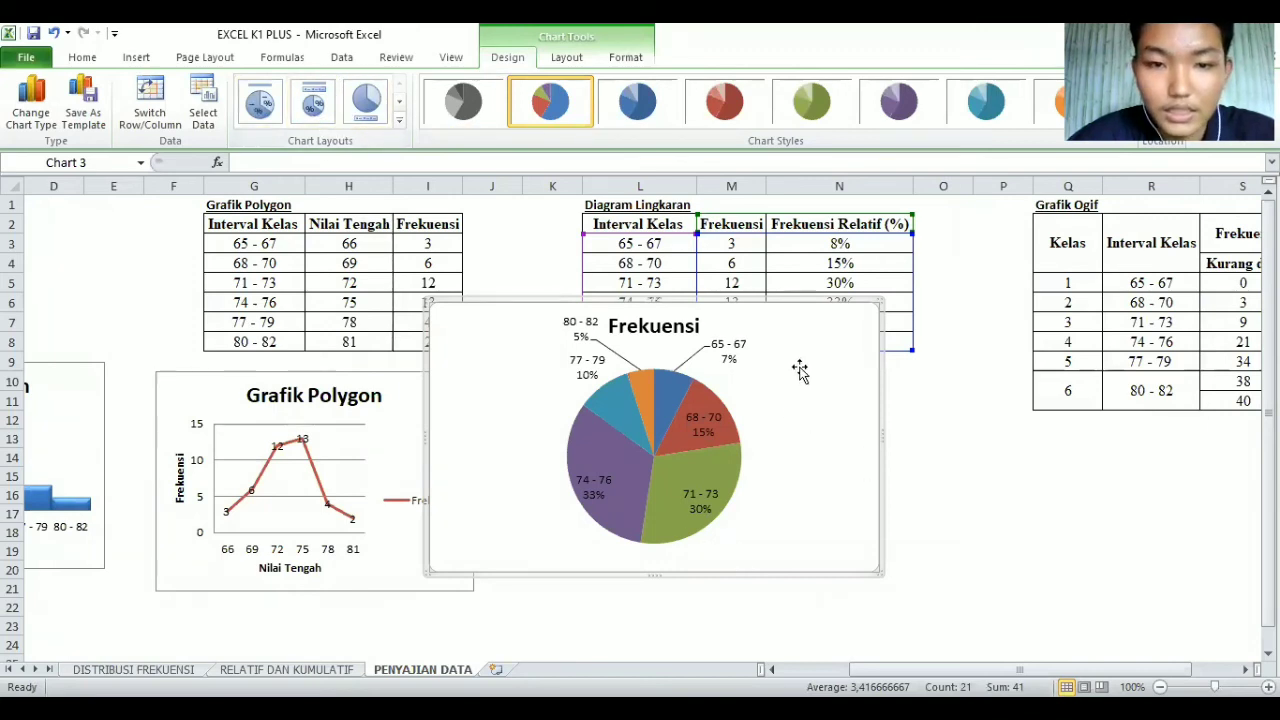
left_click(313, 101)
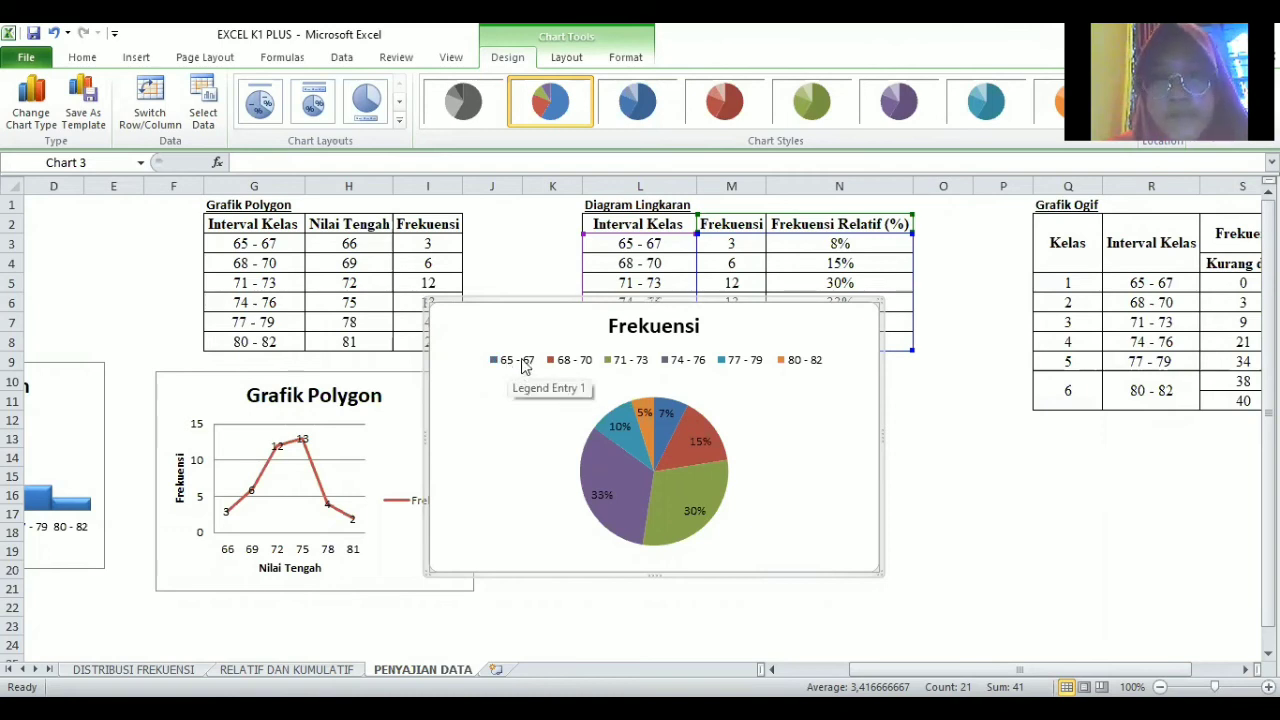
Step: Change the percentage label of the pie chart's 65 - 67 slice to 8%
left_click(666, 414)
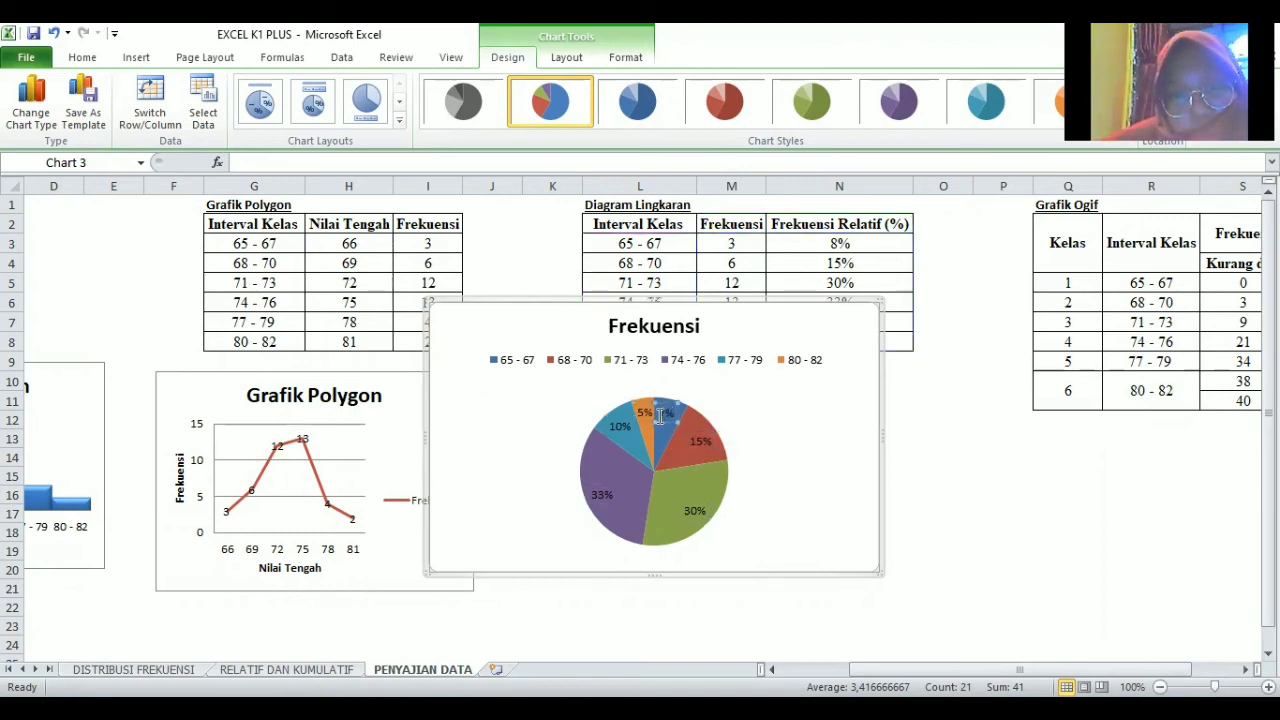
left_click(661, 415)
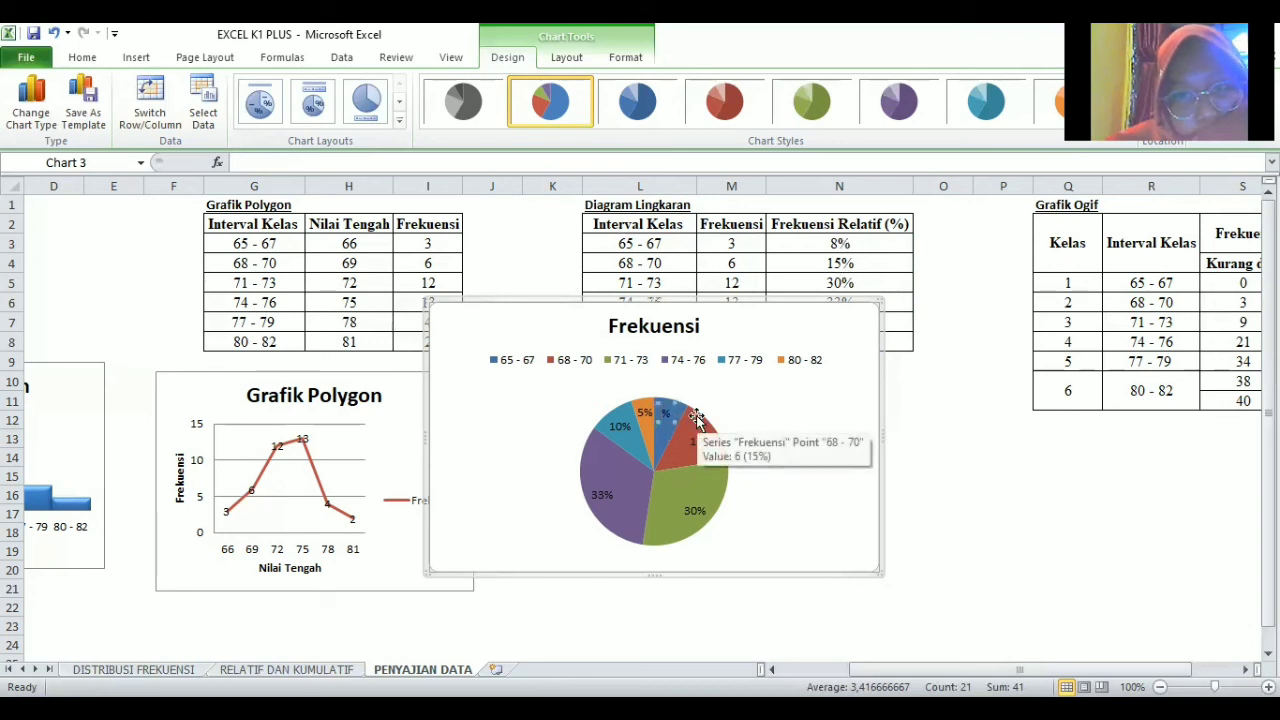
left_click(670, 450)
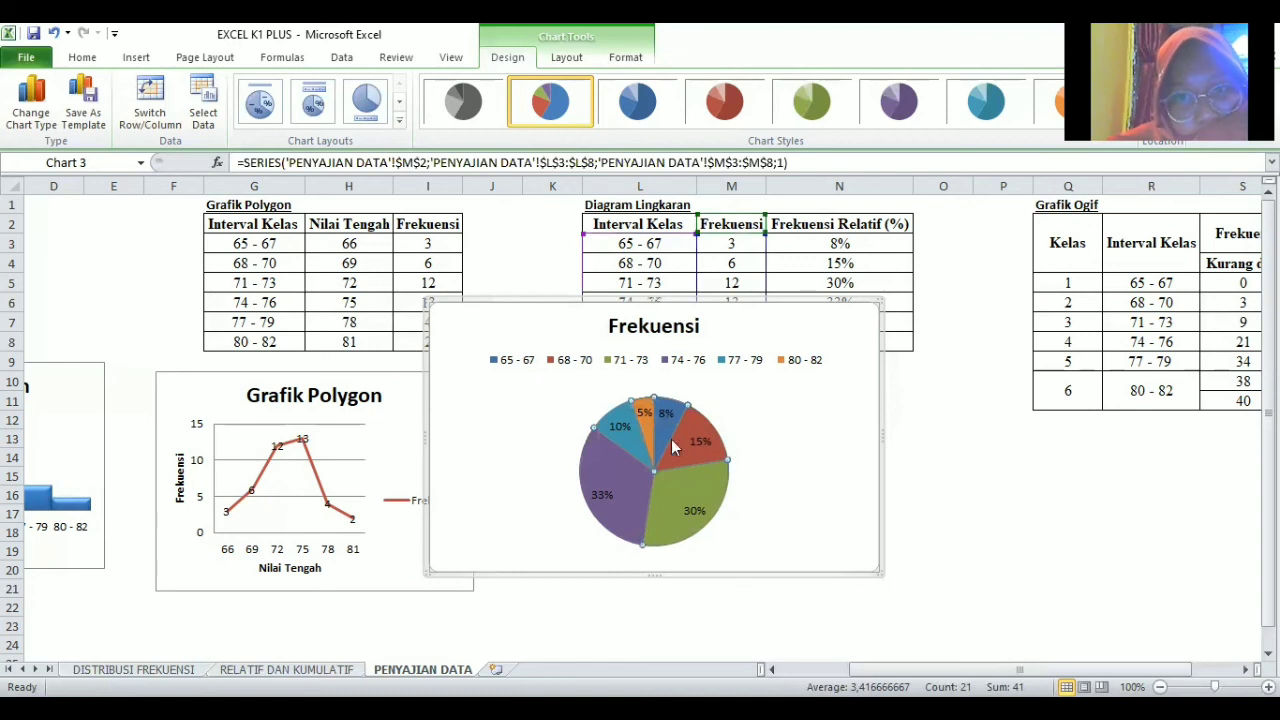
Step: Move the Frekuensi pie chart to the empty area beneath the Diagram Lingkaran table
left_click(688, 447)
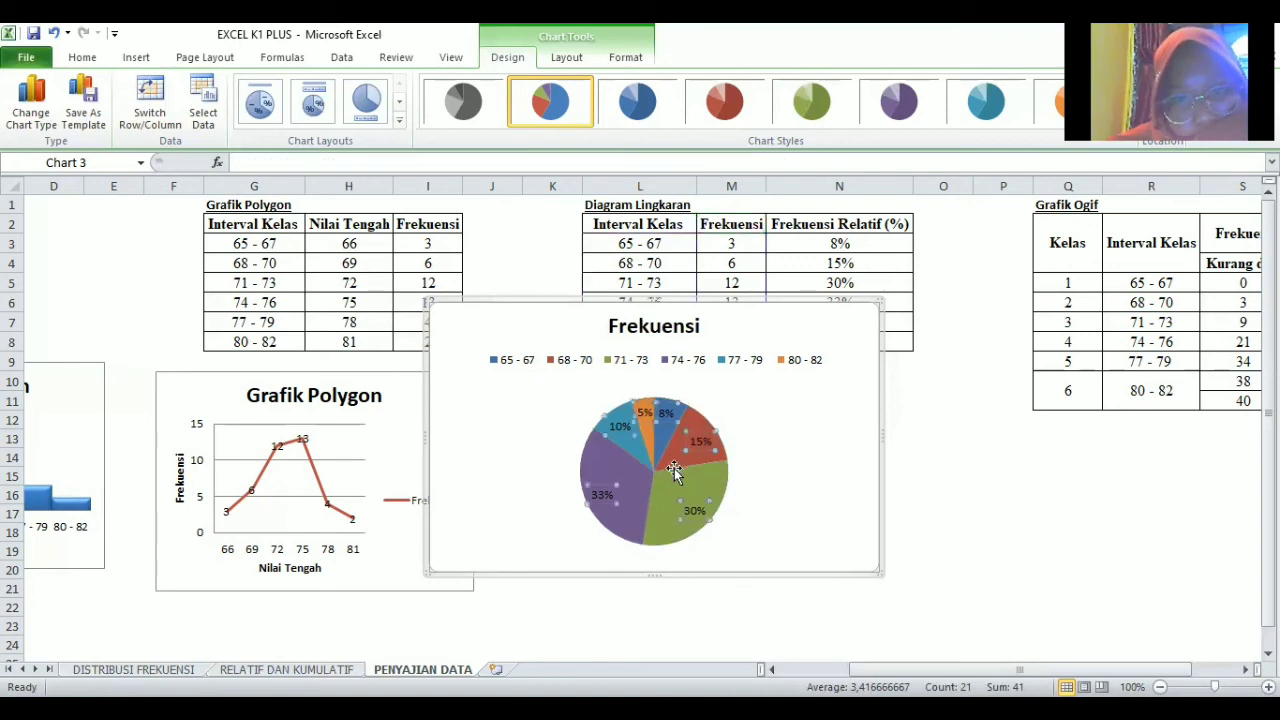
left_click(749, 303)
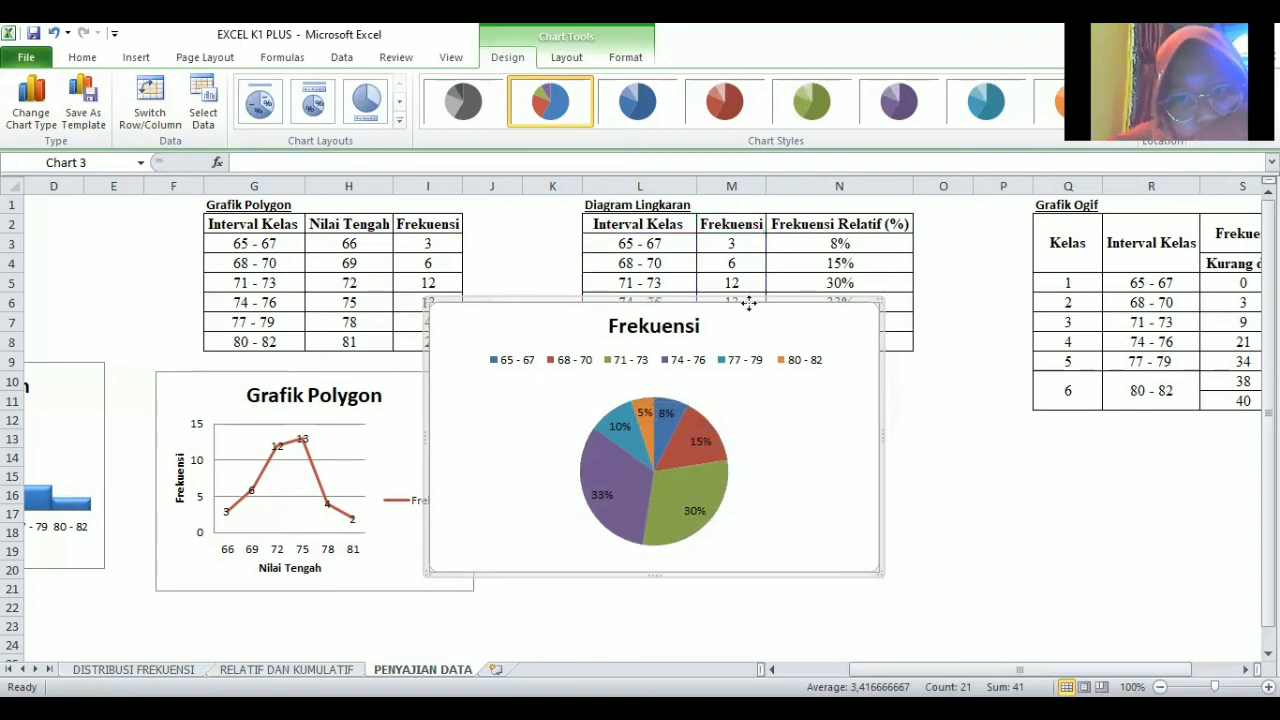
left_click_drag(877, 380, 975, 438)
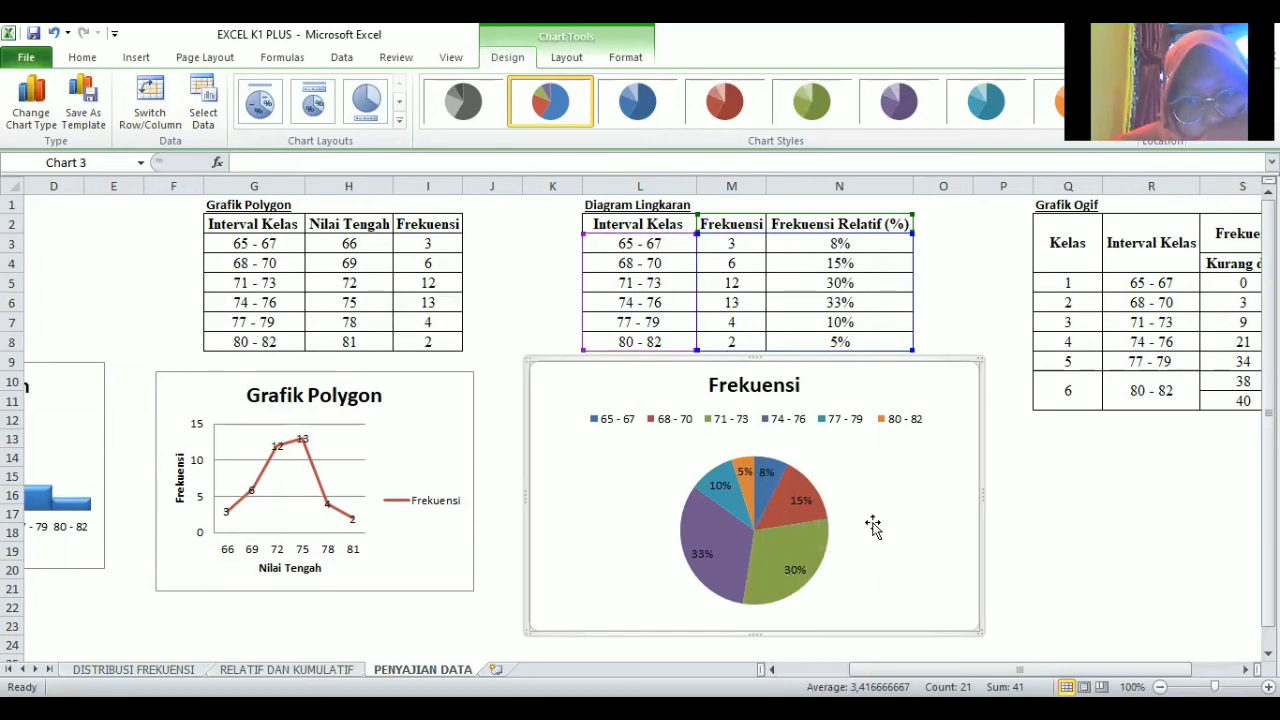
Step: Retitle the pie chart "Diagram Lingkaran" and shrink the chart beneath its table
left_click(765, 477)
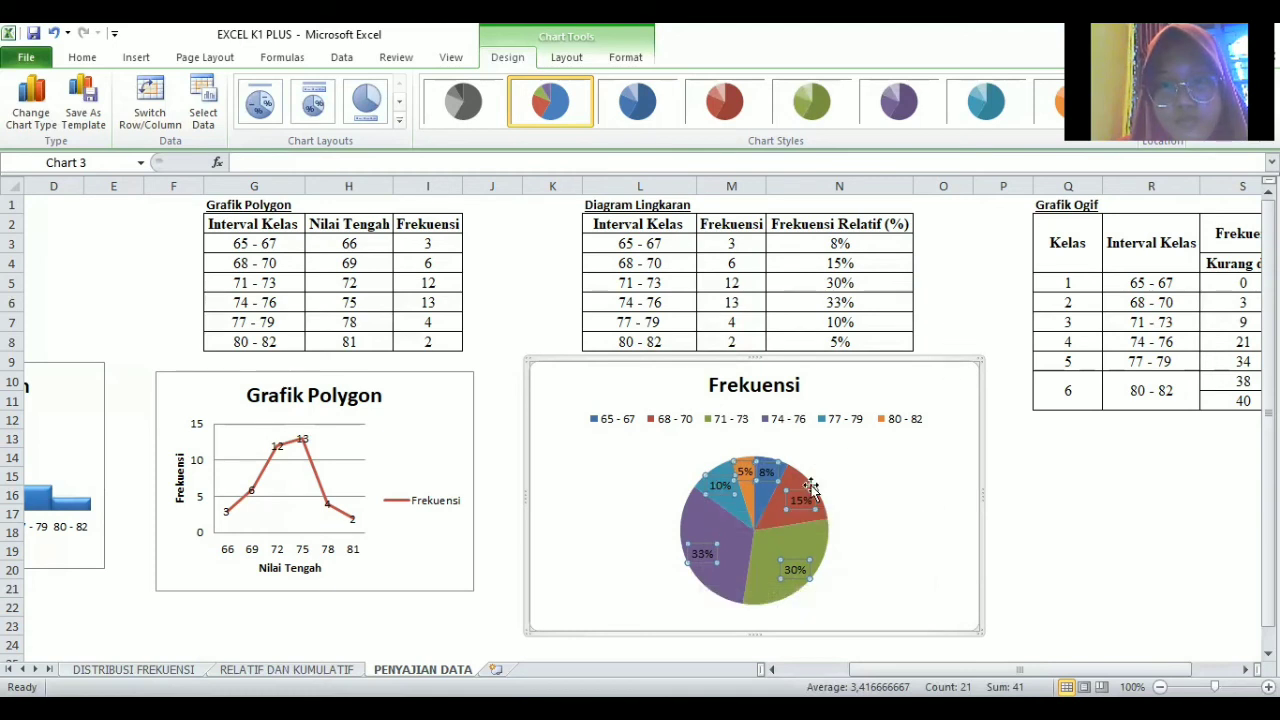
left_click(757, 384)
double_click(800, 384)
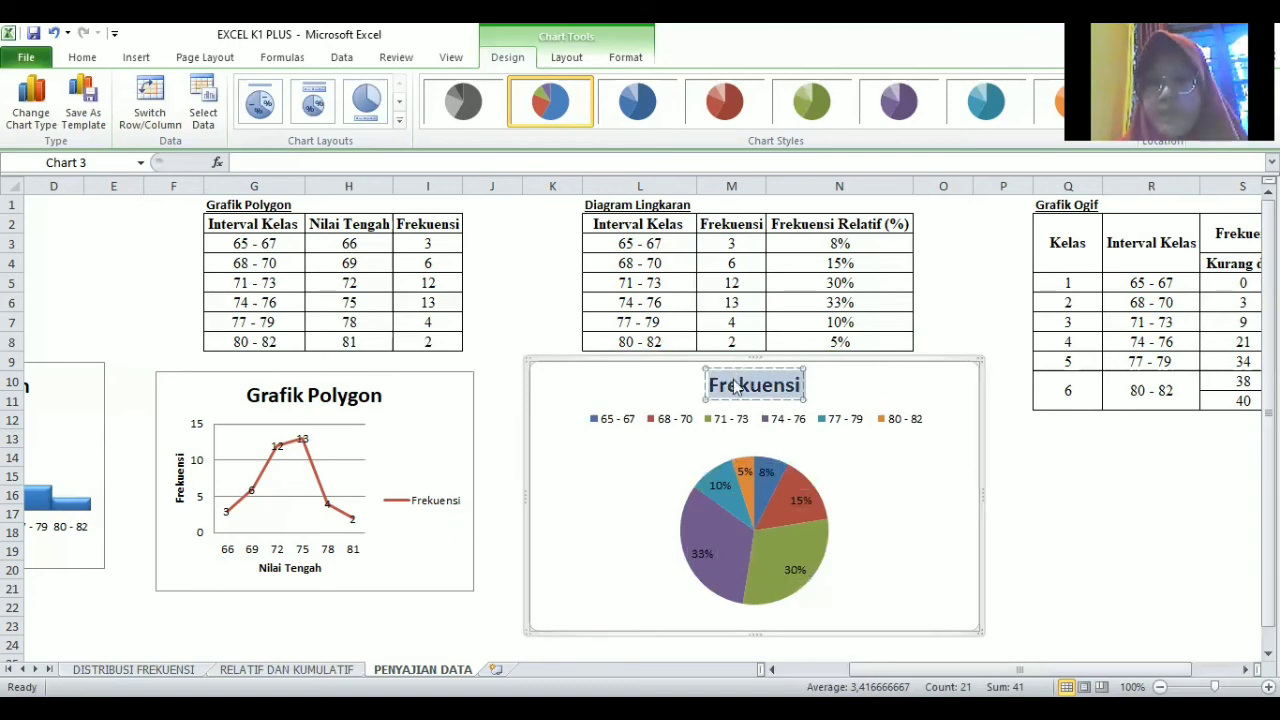
type("D")
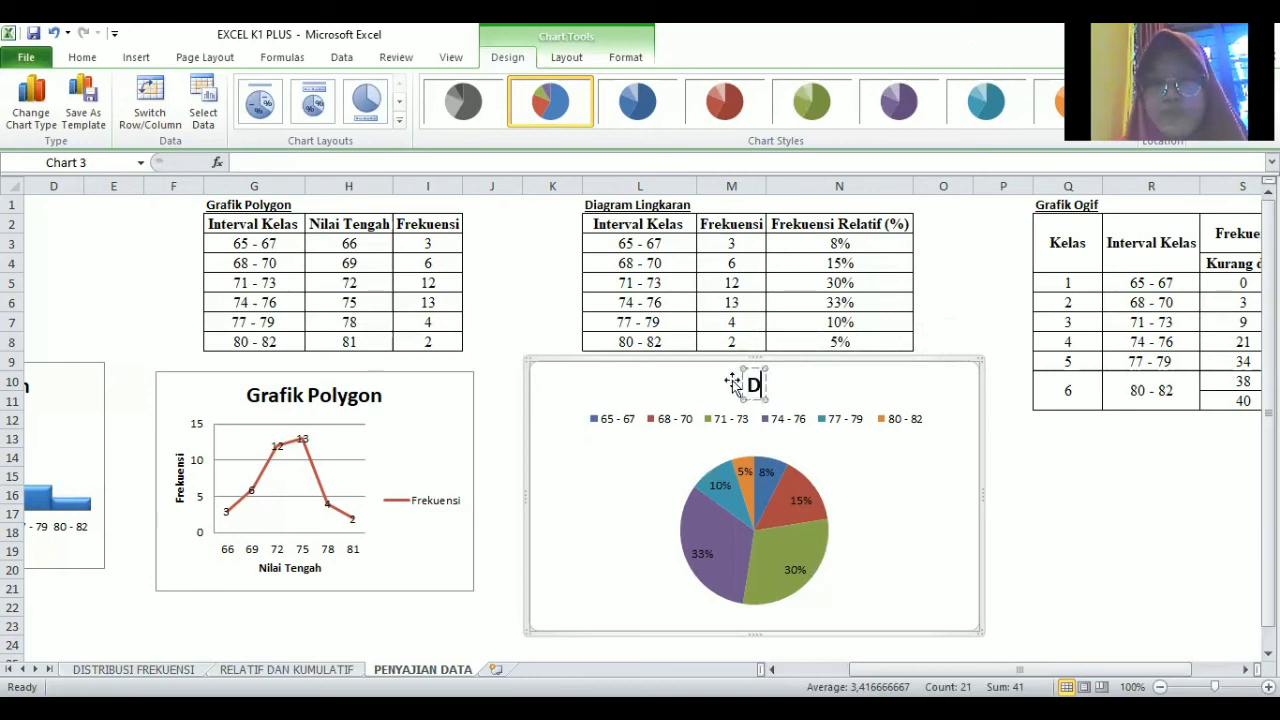
type("iagram L")
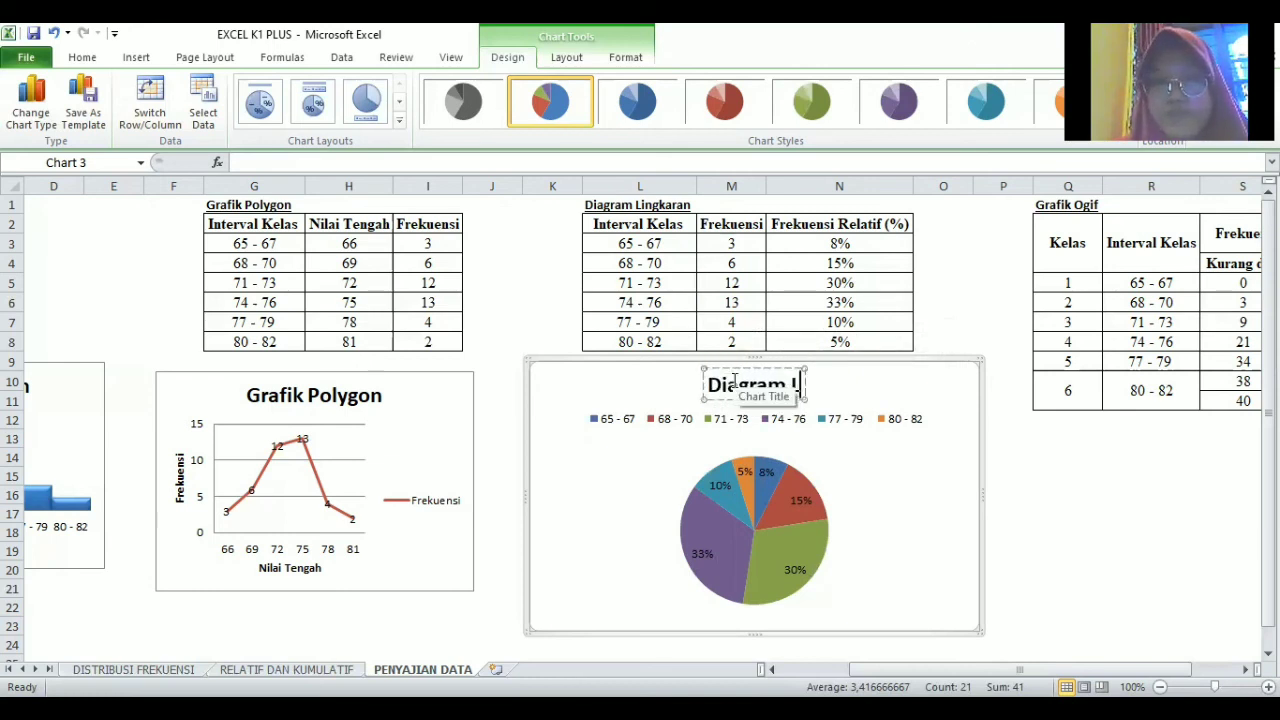
type("ingkaran")
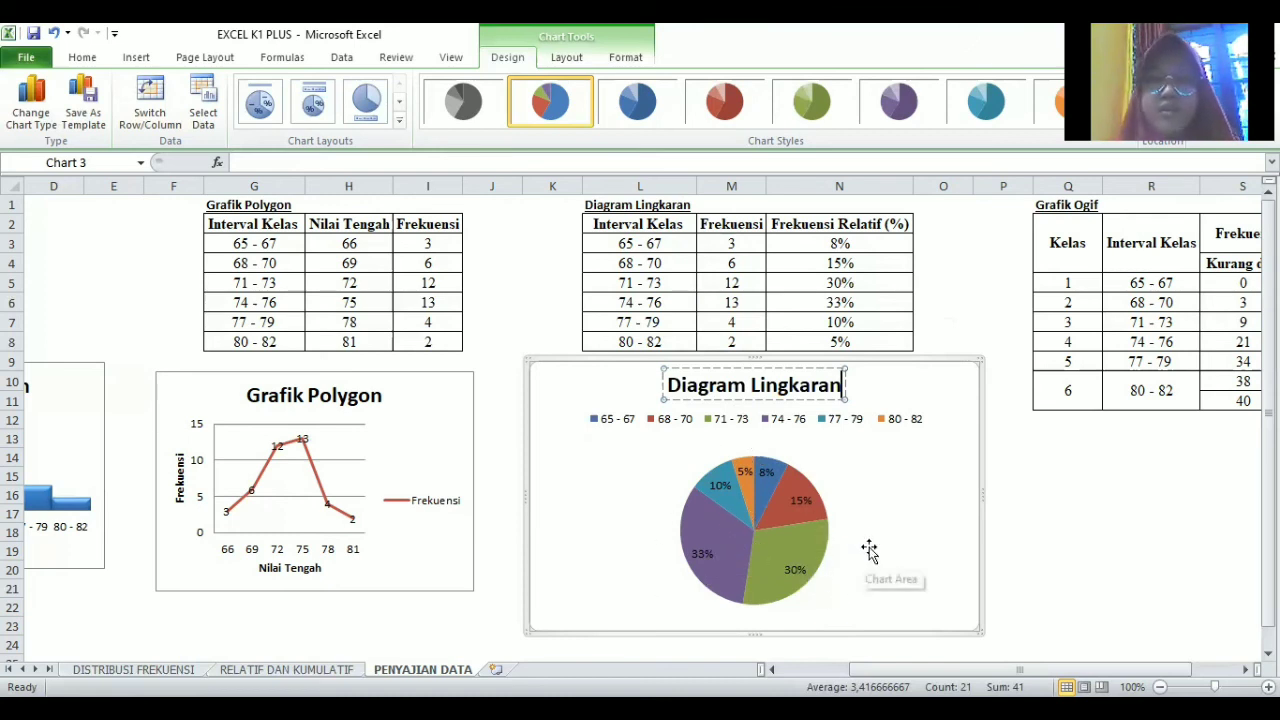
left_click(885, 635)
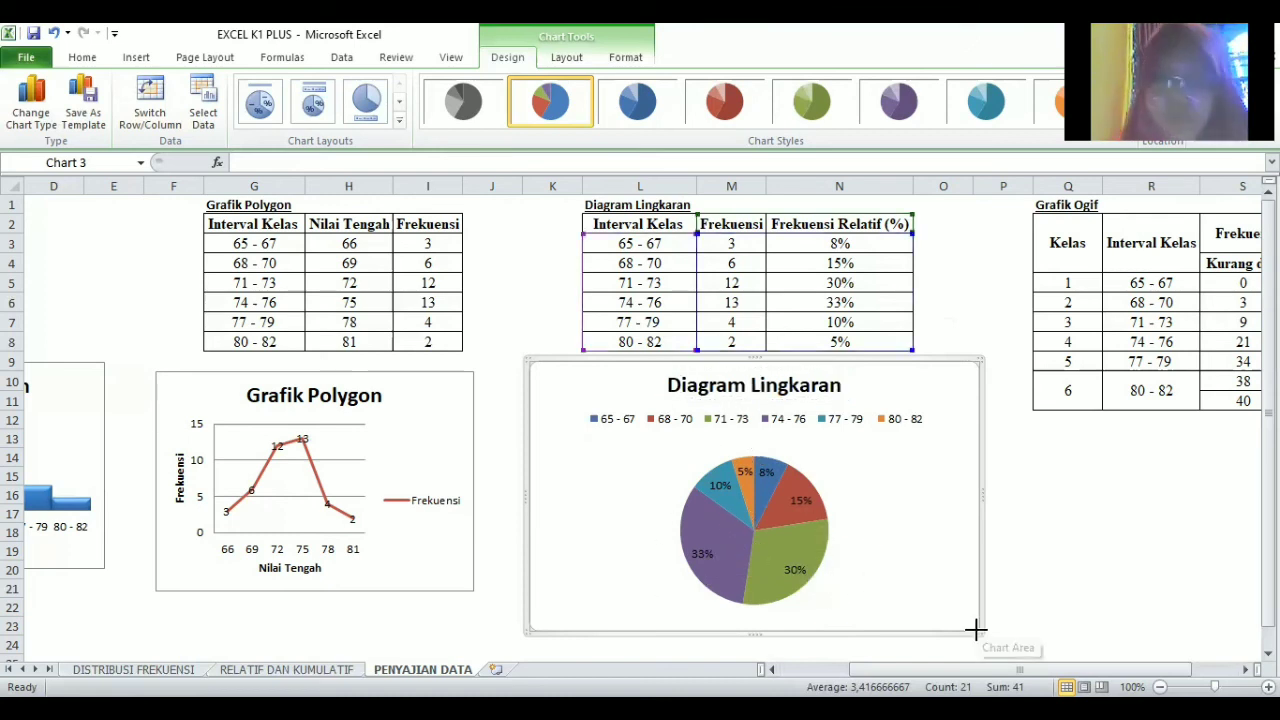
left_click_drag(980, 631, 878, 566)
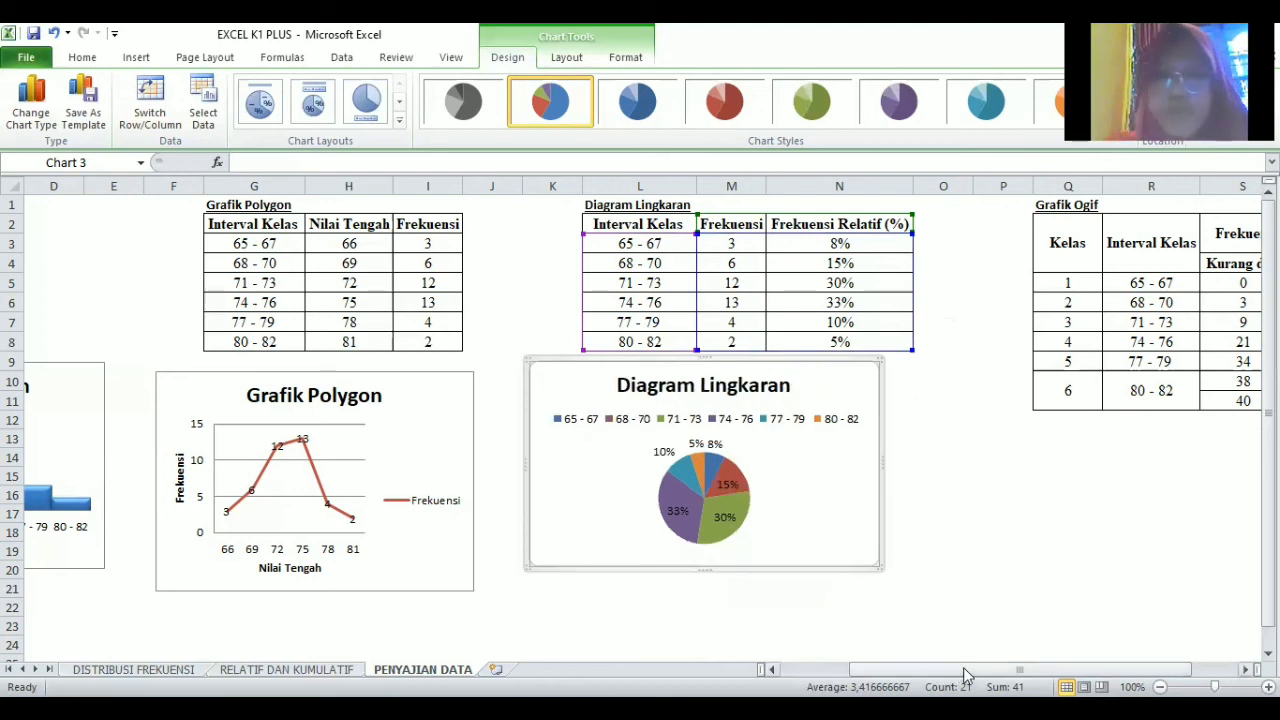
Step: Review the Distribusi Frekuensi Kumulatif table on the RELATIF DAN KUMULATIF sheet and return to the Grafik Ogif table on PENYAJIAN DATA
left_click_drag(965, 671, 1063, 670)
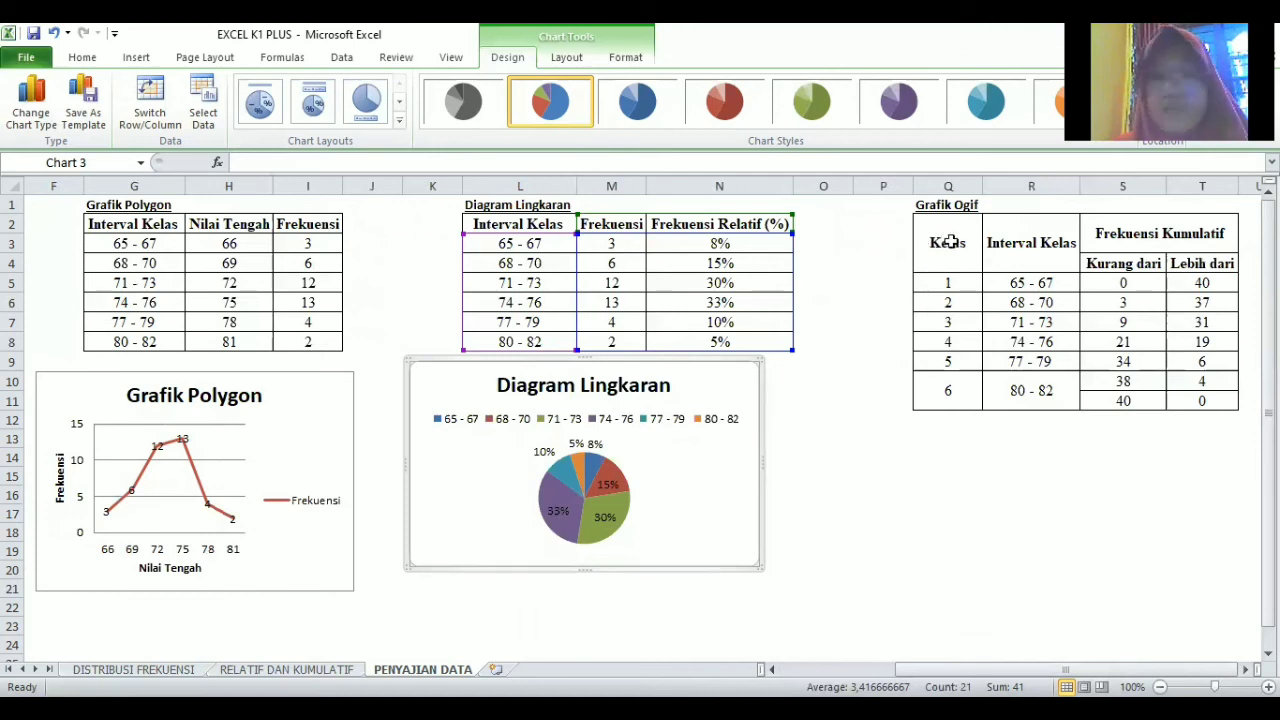
left_click(287, 669)
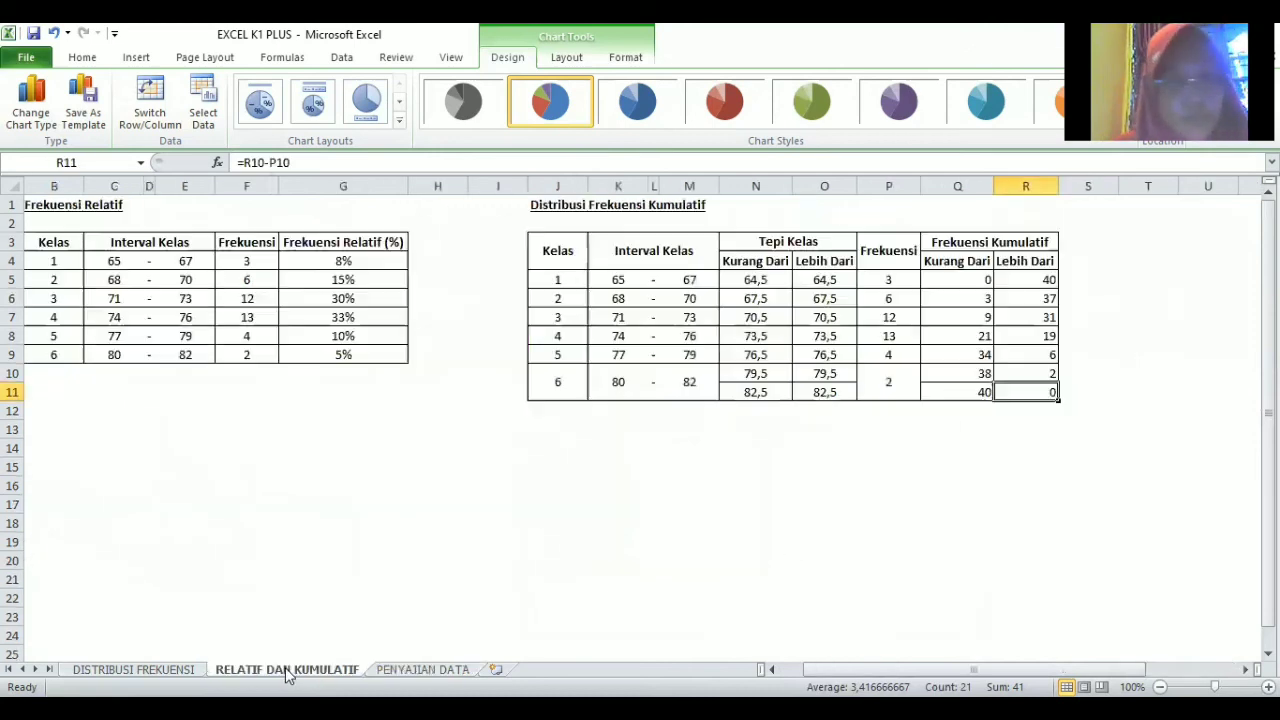
left_click(414, 670)
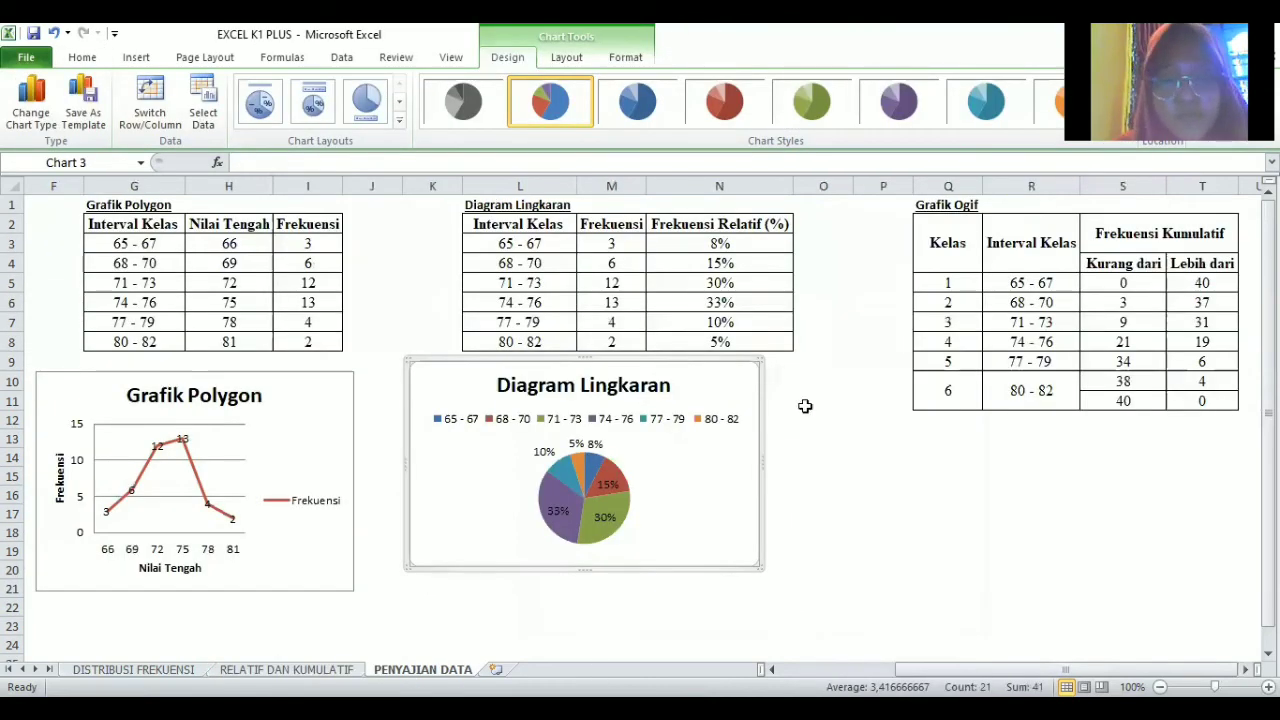
Step: Insert a 2-D stacked line chart from the whole Grafik Ogif table, Q2:T11
left_click_drag(935, 243, 1160, 393)
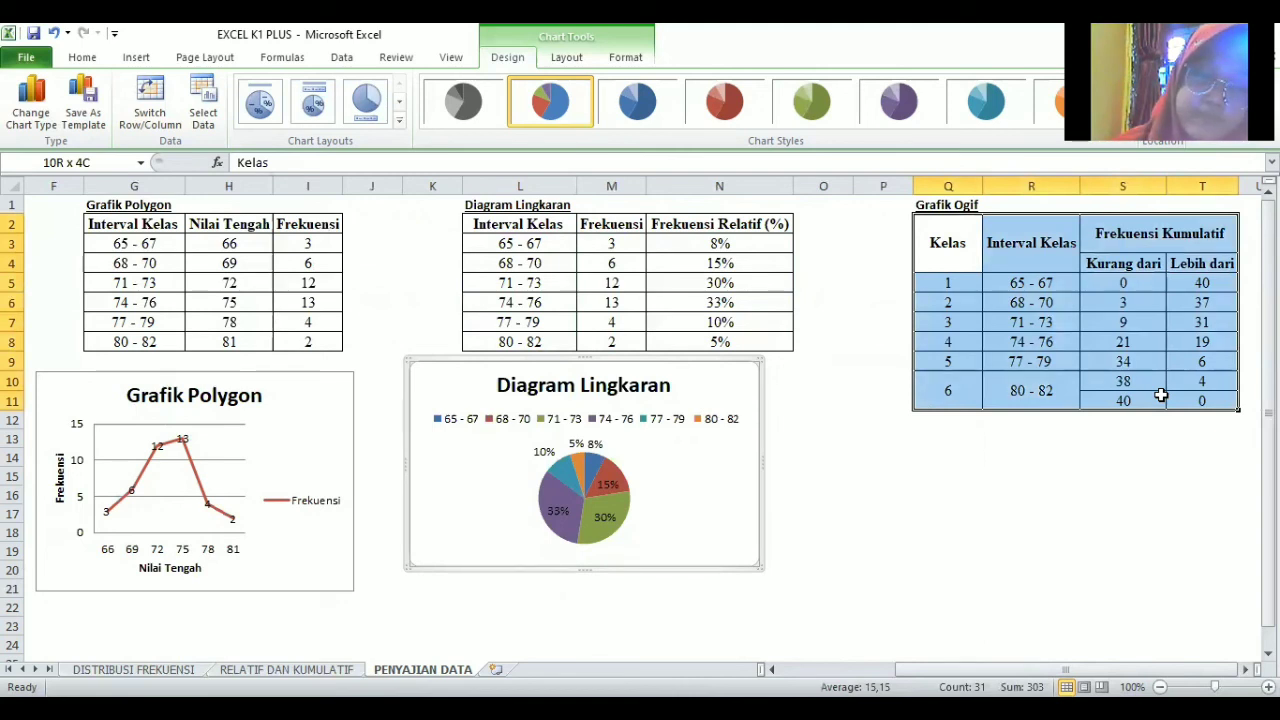
left_click_drag(1160, 393, 1160, 393)
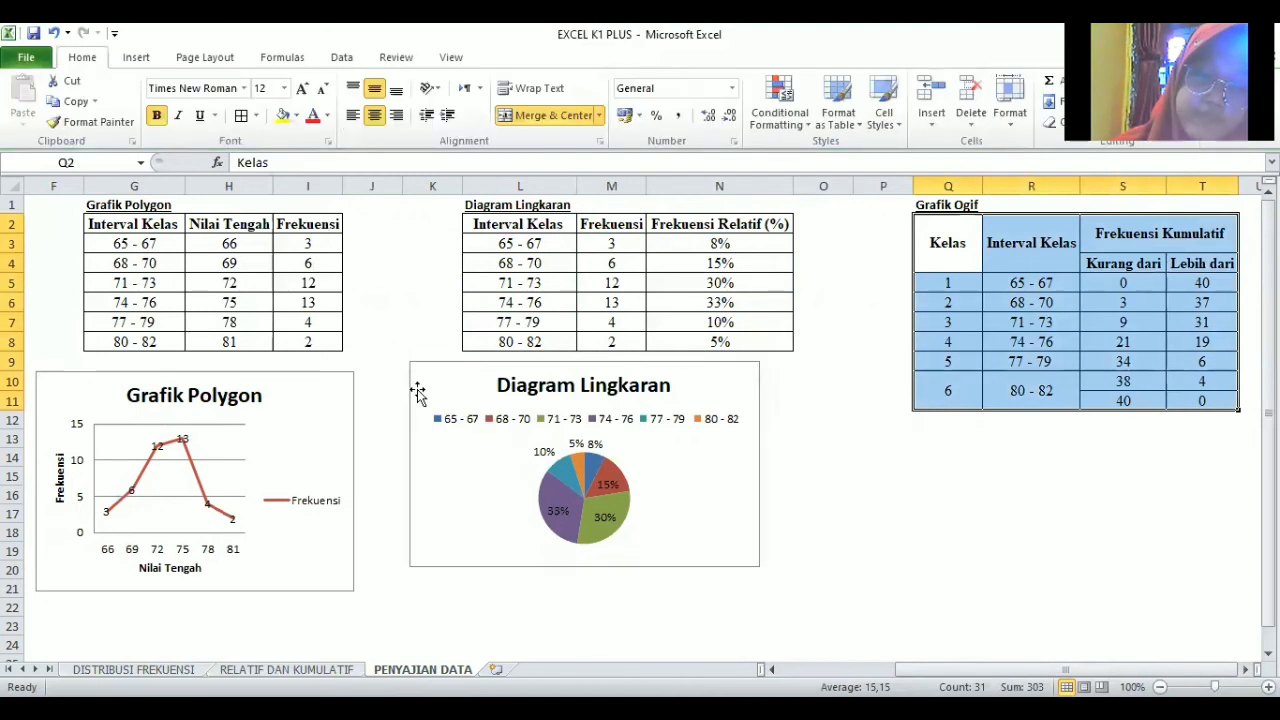
left_click(137, 58)
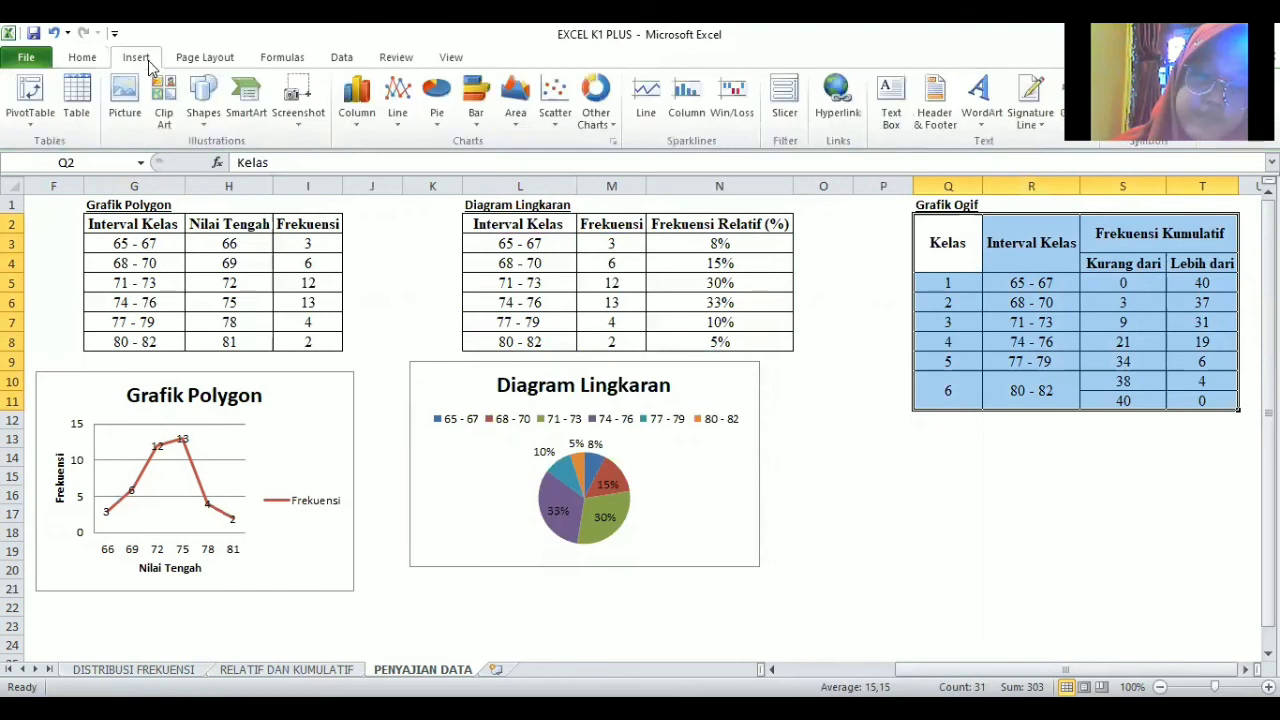
left_click(388, 126)
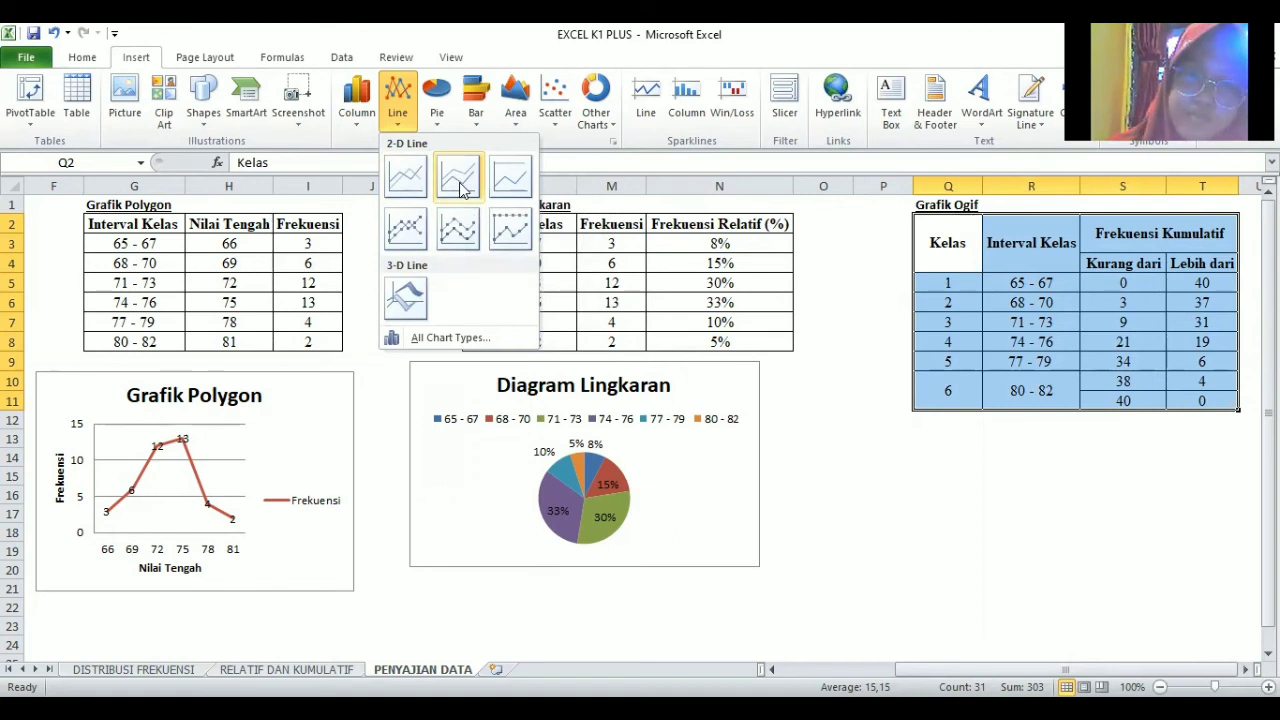
left_click(460, 185)
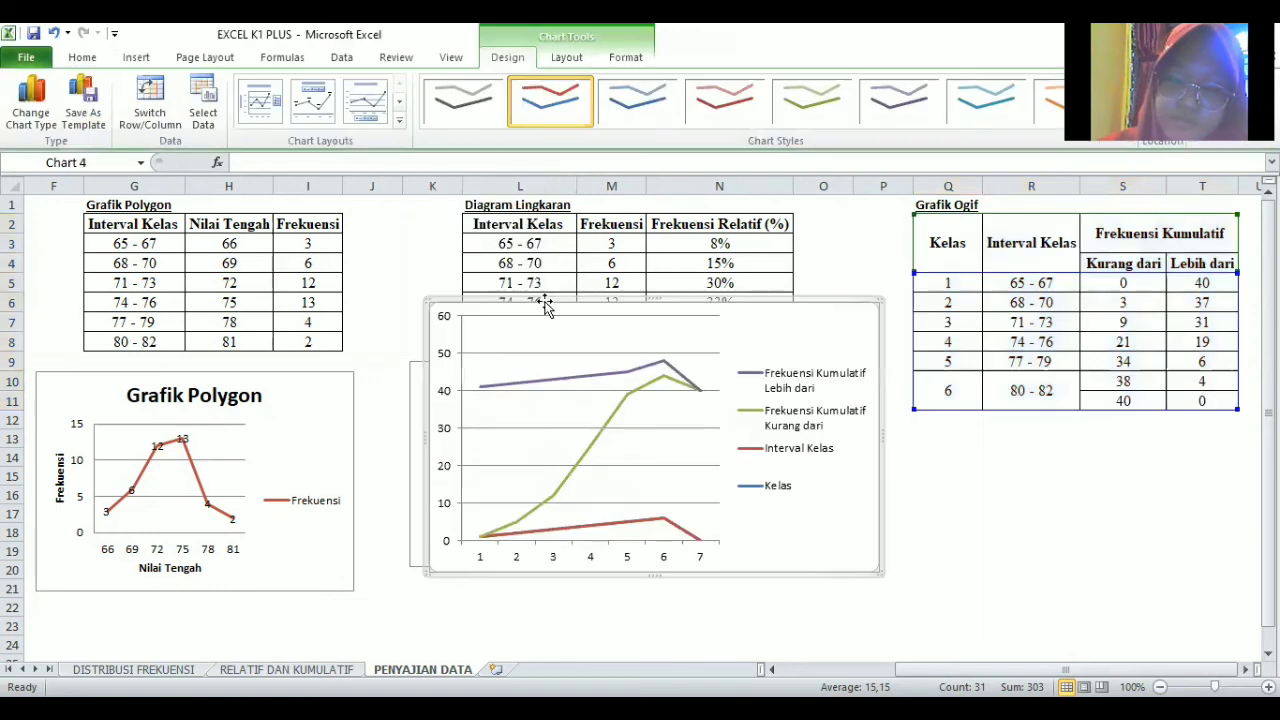
Step: Move the new line chart beneath the Grafik Ogif table, keeping its data range at Q2:T11
left_click_drag(749, 341, 975, 358)
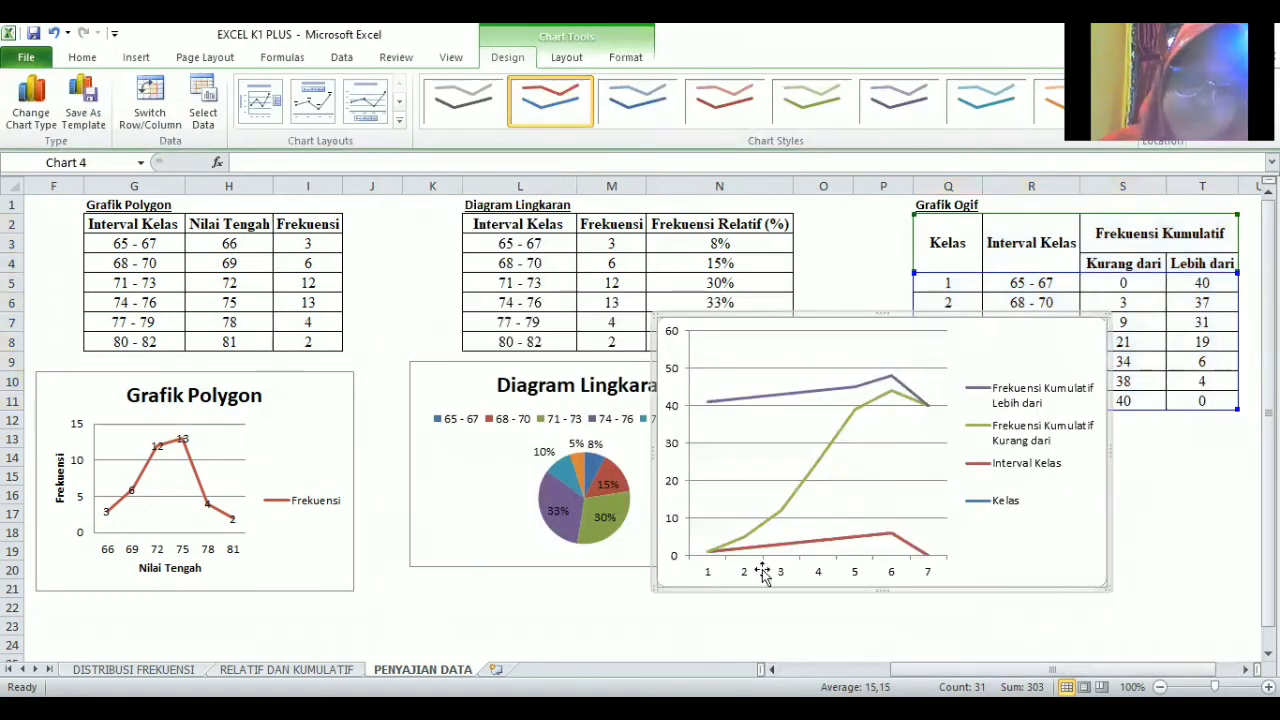
left_click(1245, 670)
left_click(1245, 670)
left_click(1245, 670)
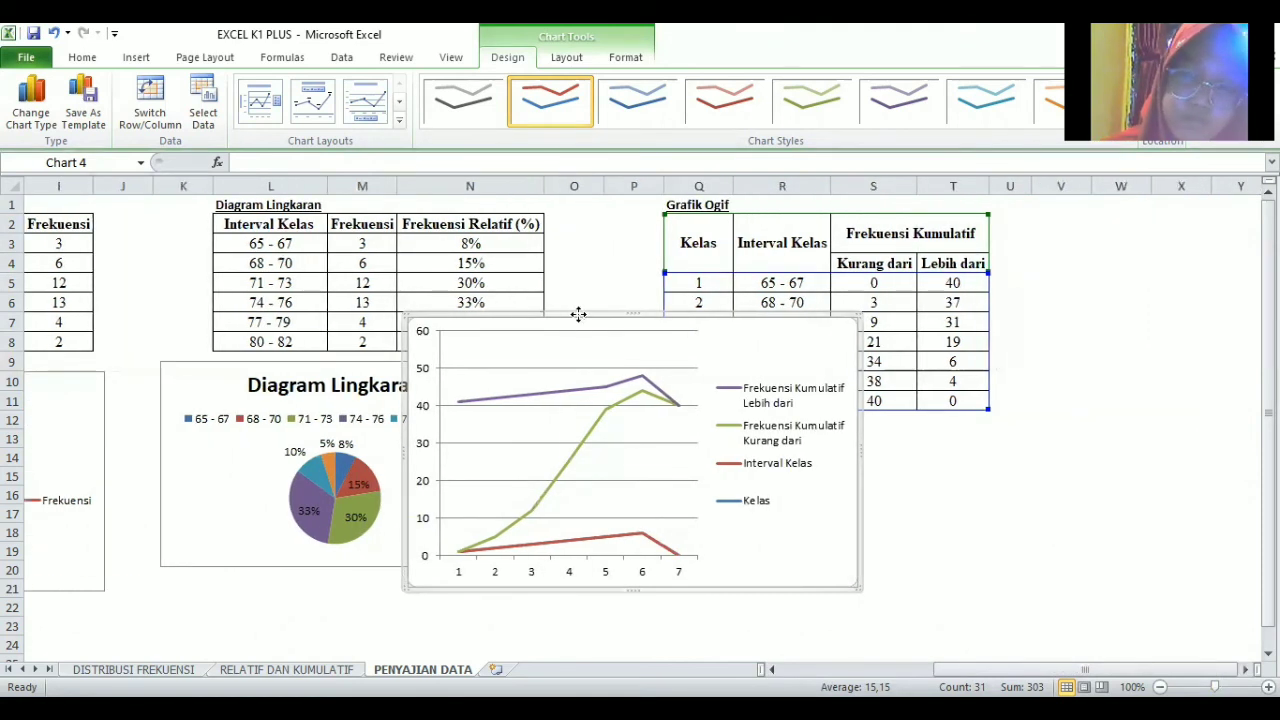
left_click_drag(580, 314, 779, 348)
scroll(760, 325, "down", 1)
scroll(863, 427, "down", 1)
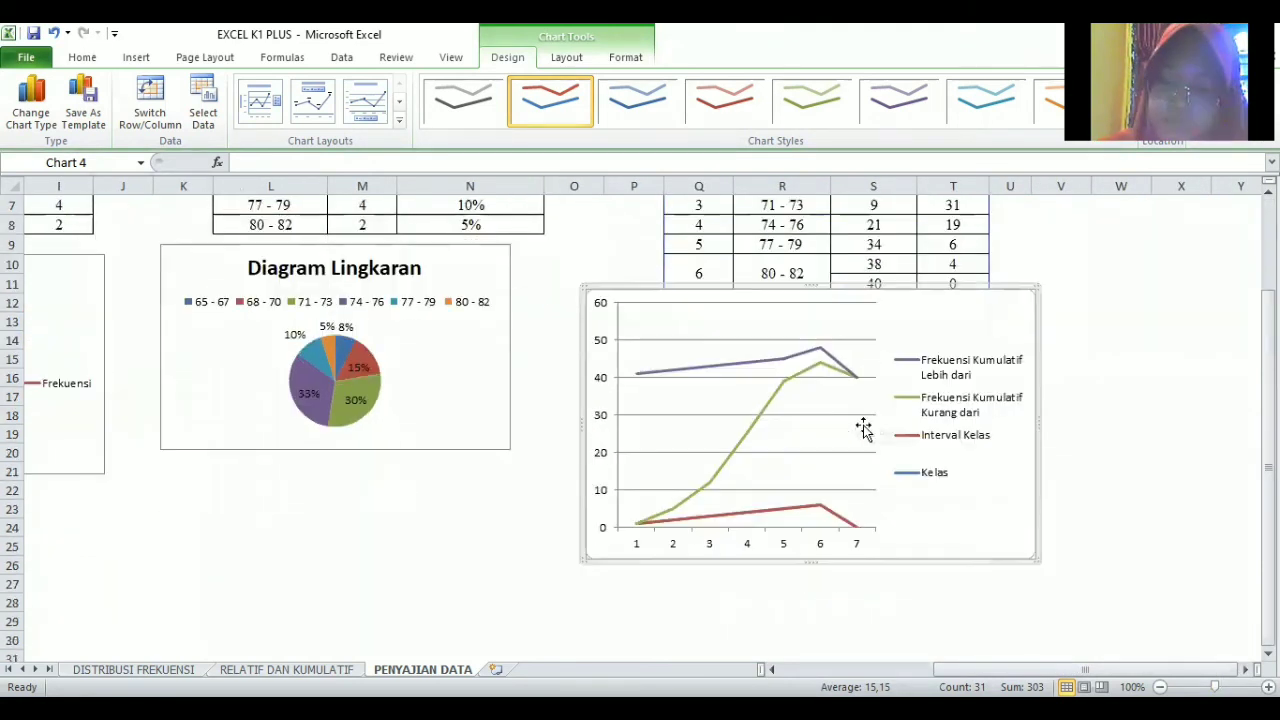
left_click_drag(782, 292, 782, 323)
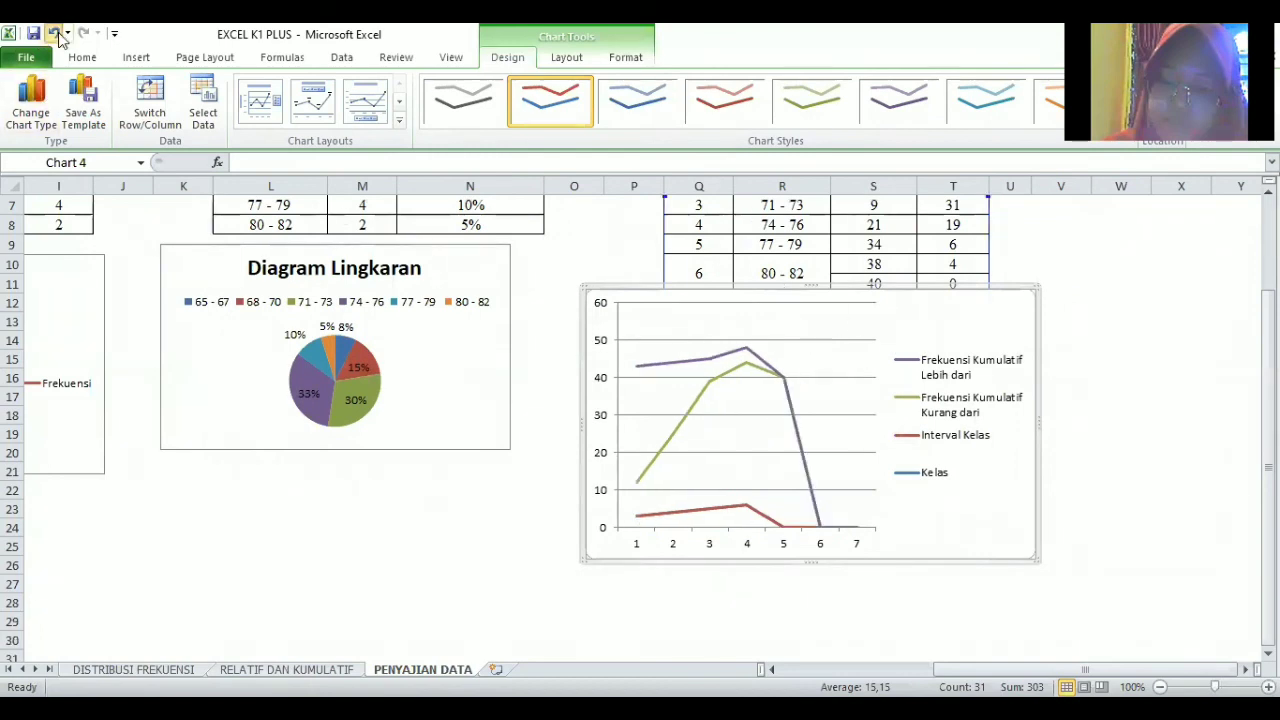
left_click(55, 34)
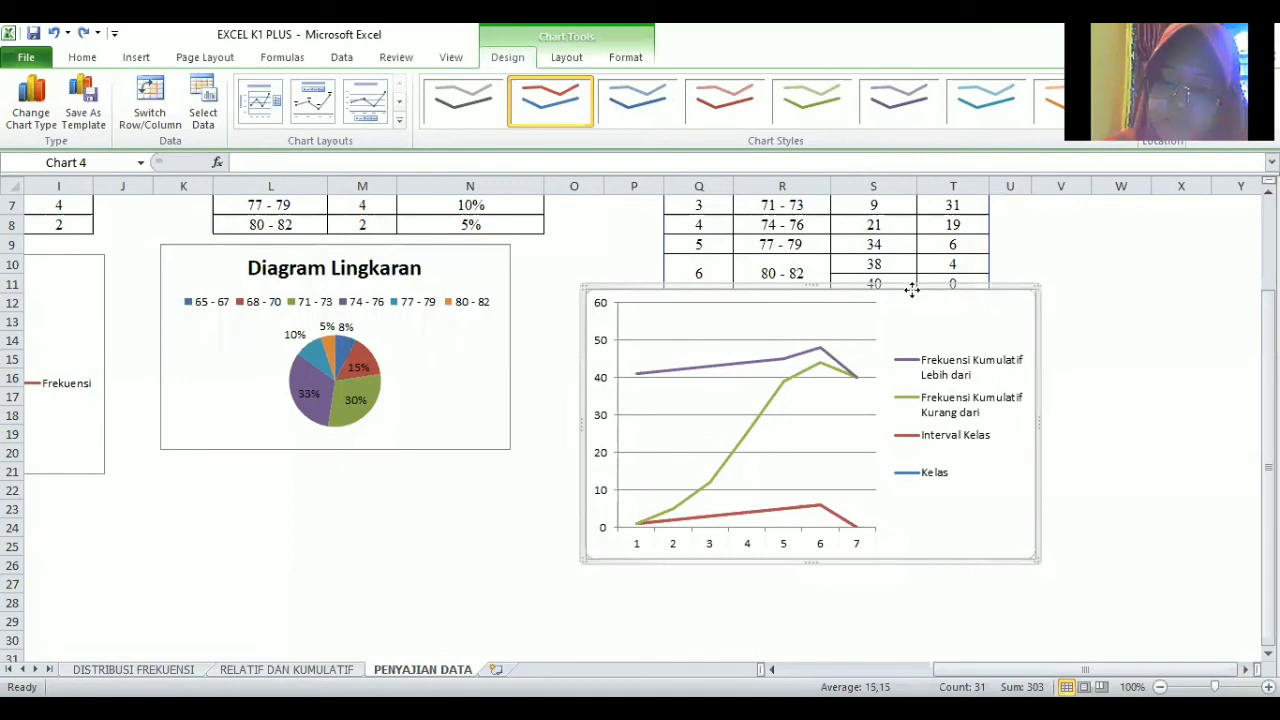
left_click_drag(912, 290, 920, 323)
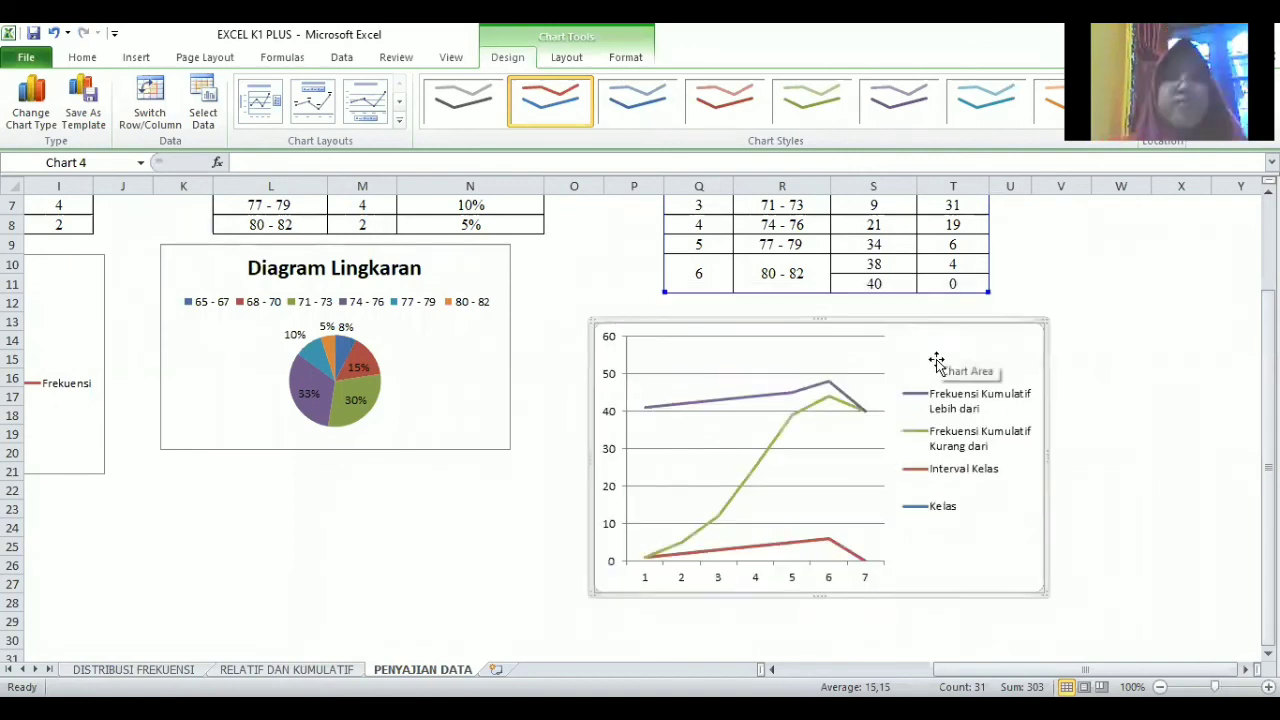
Step: Set the line chart's horizontal axis labels in its data source to the Interval Kelas entries from 65 - 67 through 80 - 82
right_click(937, 361)
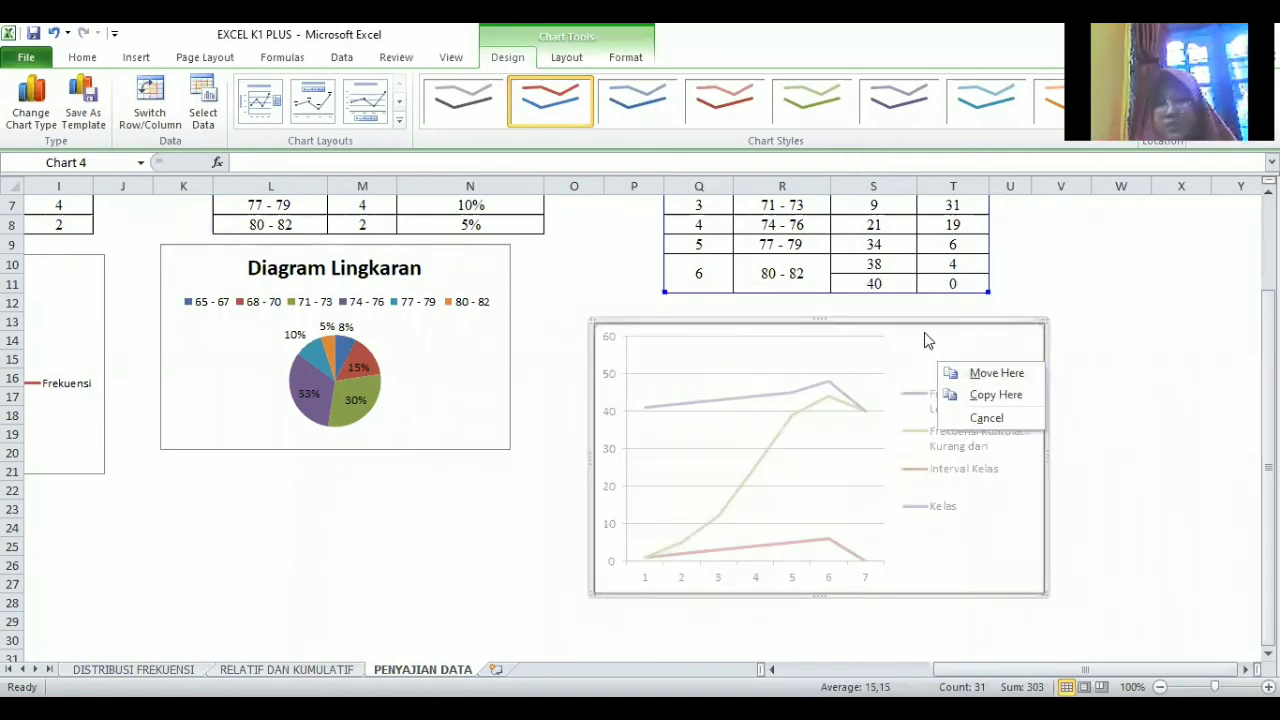
left_click(974, 343)
right_click(975, 345)
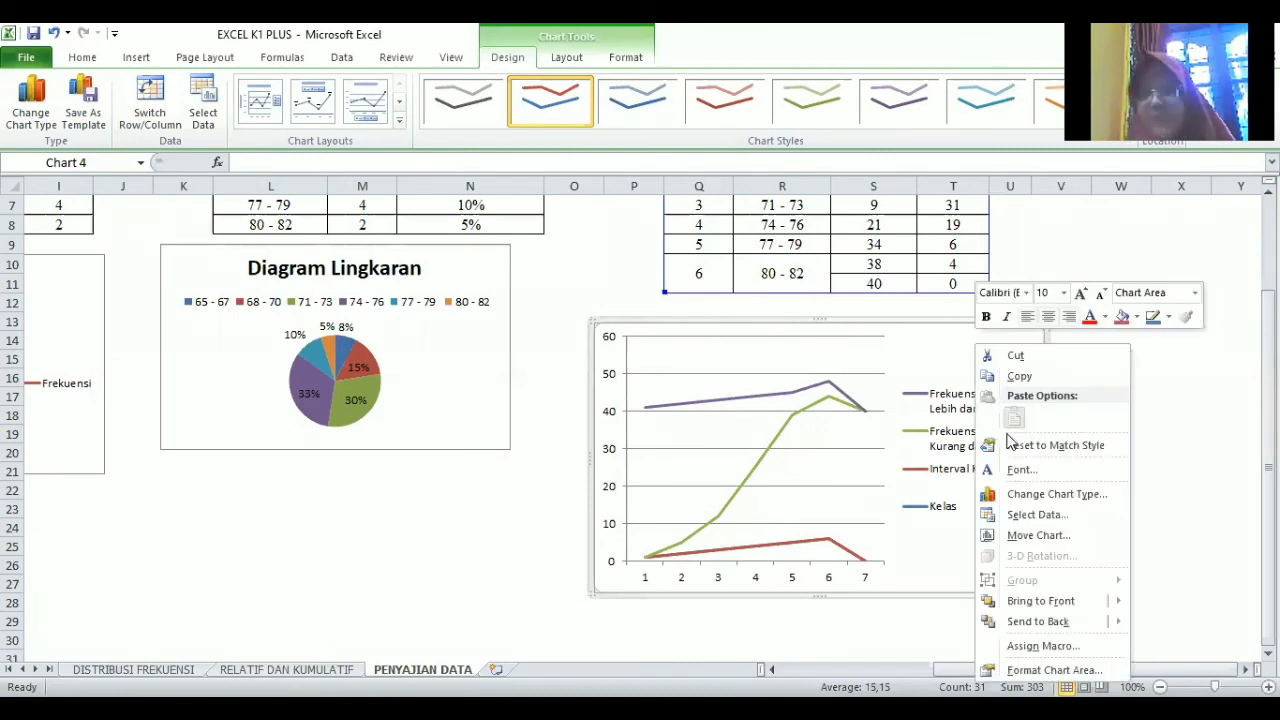
left_click(1001, 514)
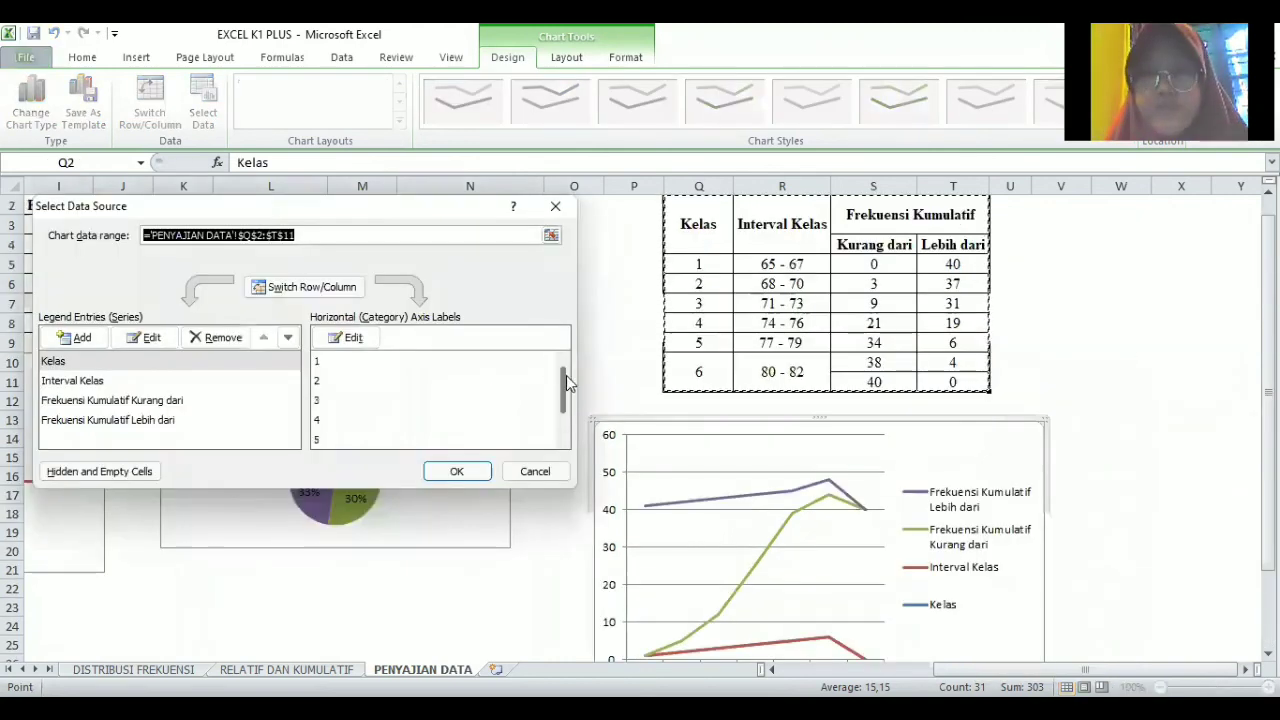
mouse_move(564, 386)
left_mouse_down()
mouse_move(570, 411)
mouse_move(564, 389)
left_mouse_up()
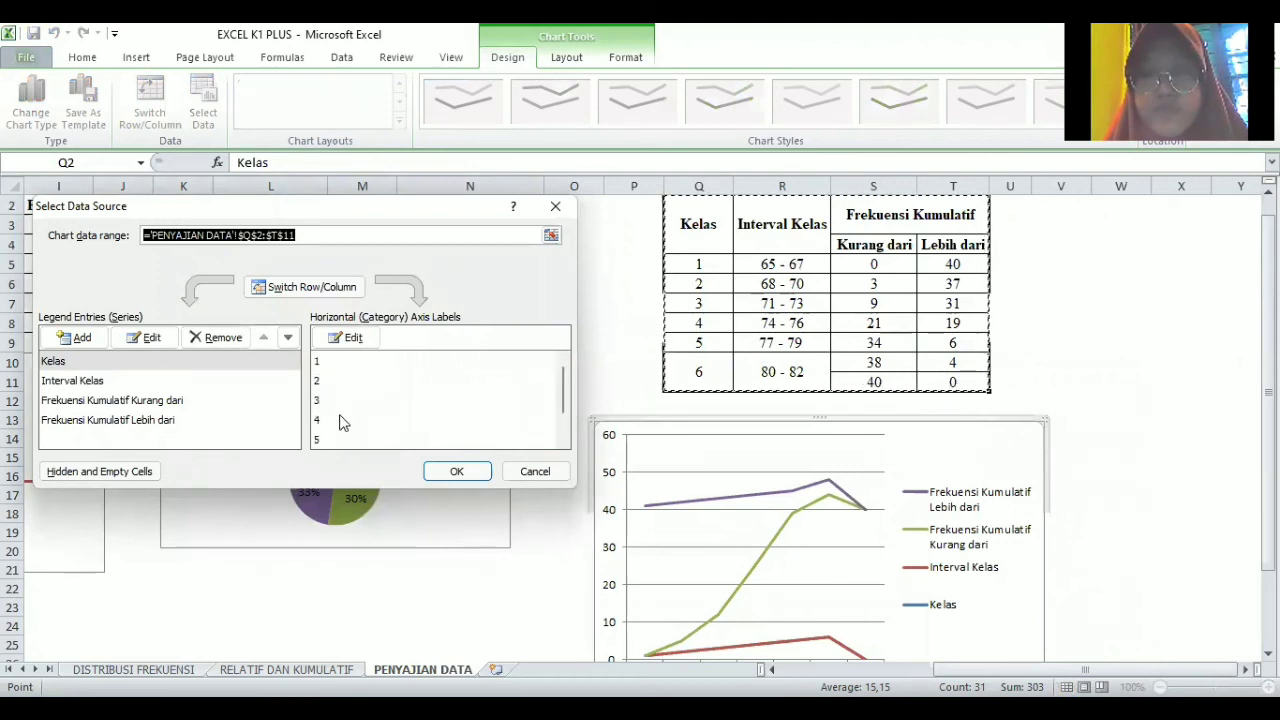
scroll(343, 423, "down", 3)
scroll(343, 423, "up", 2)
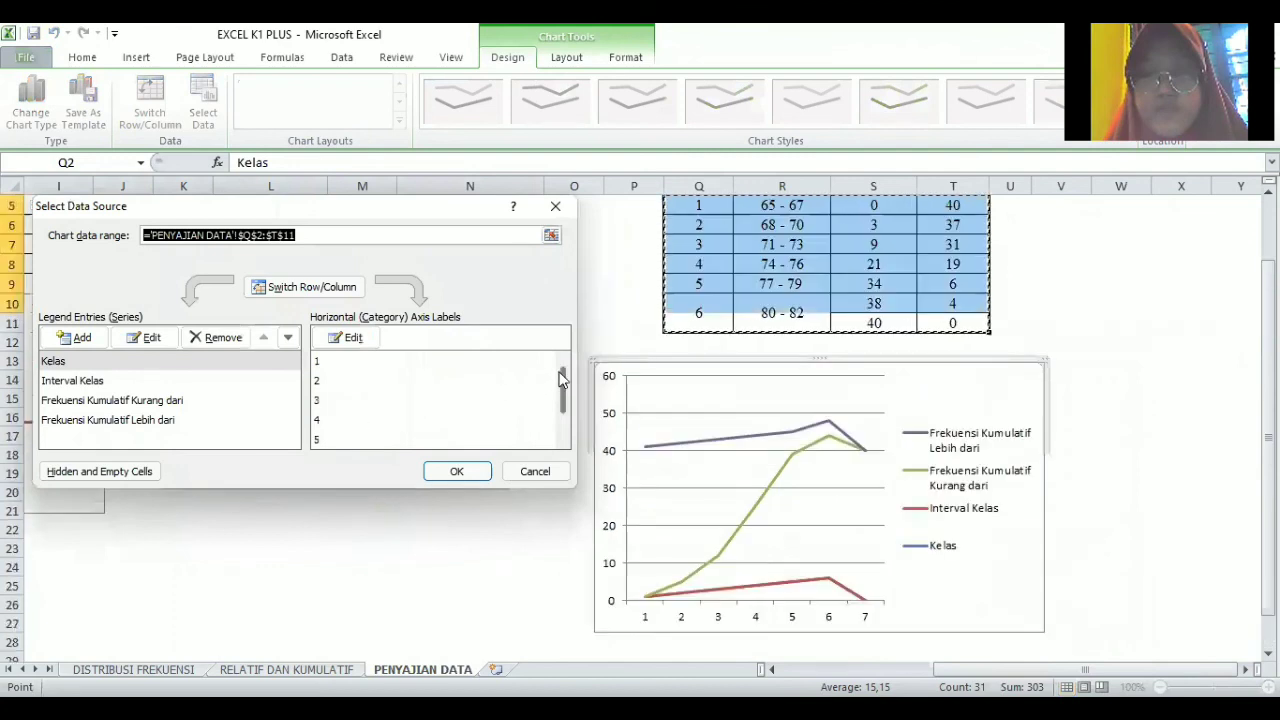
left_click_drag(562, 378, 563, 398)
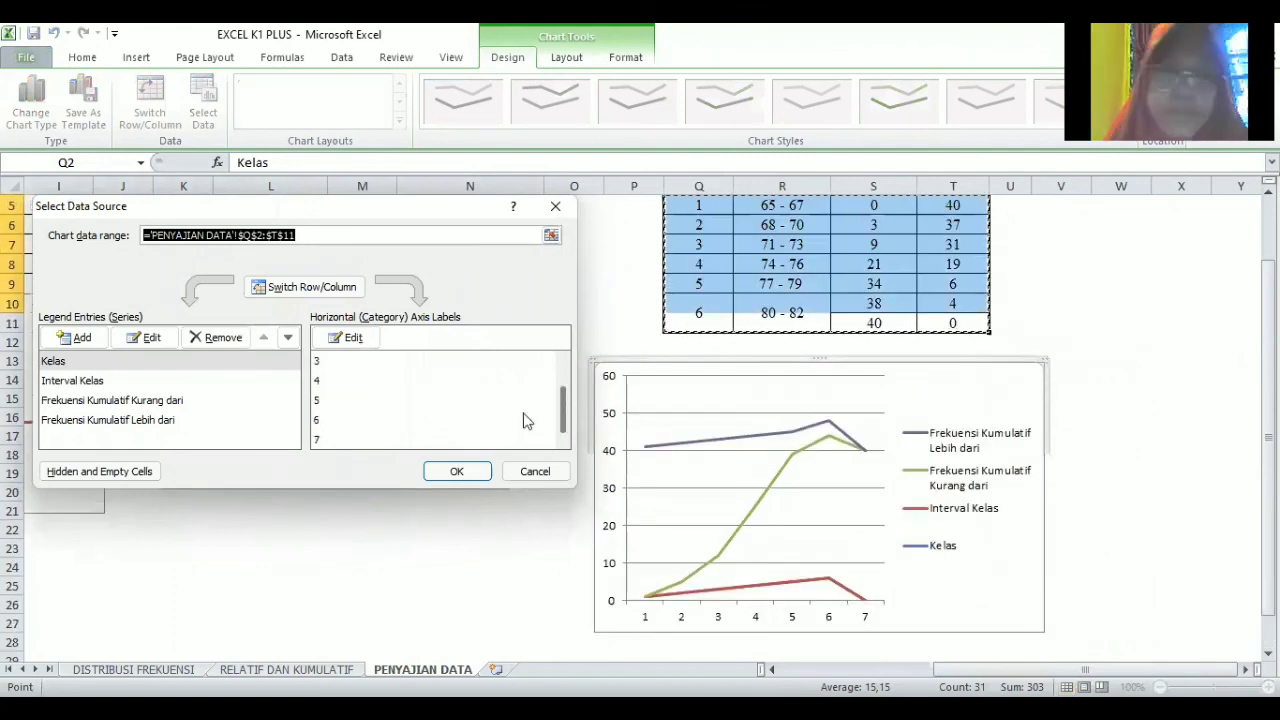
left_click_drag(563, 415, 558, 369)
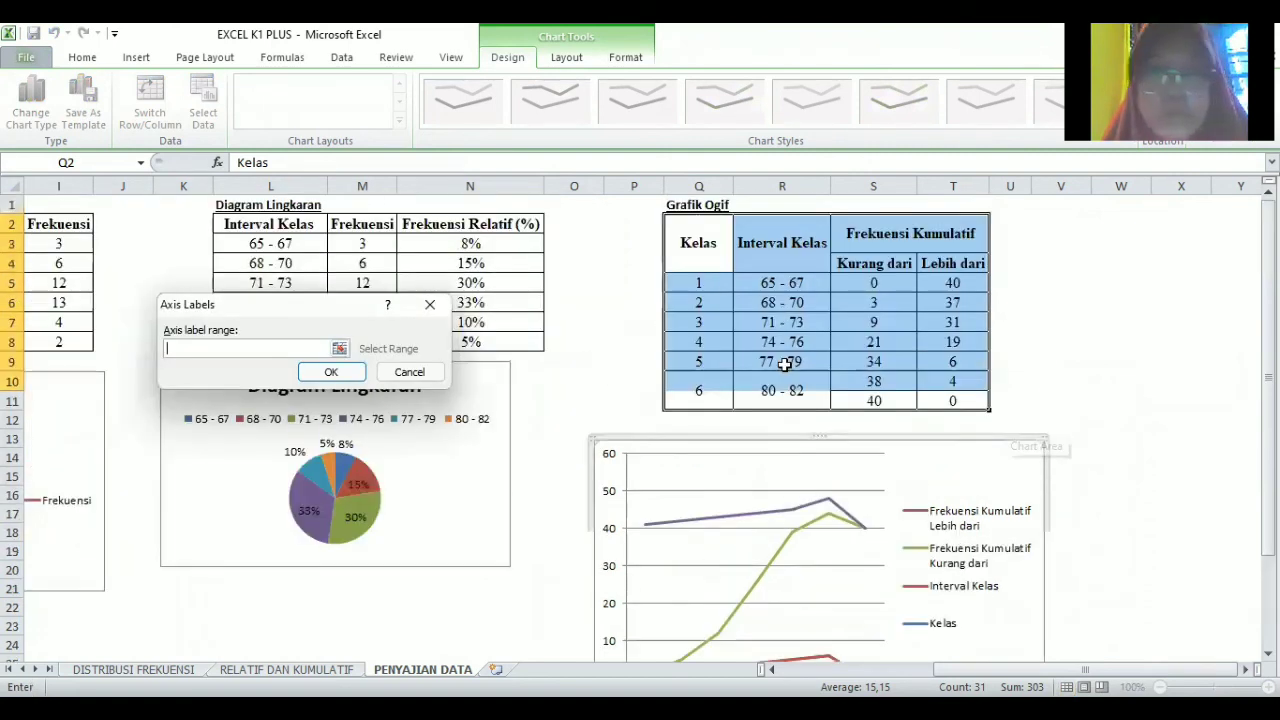
left_click(763, 283)
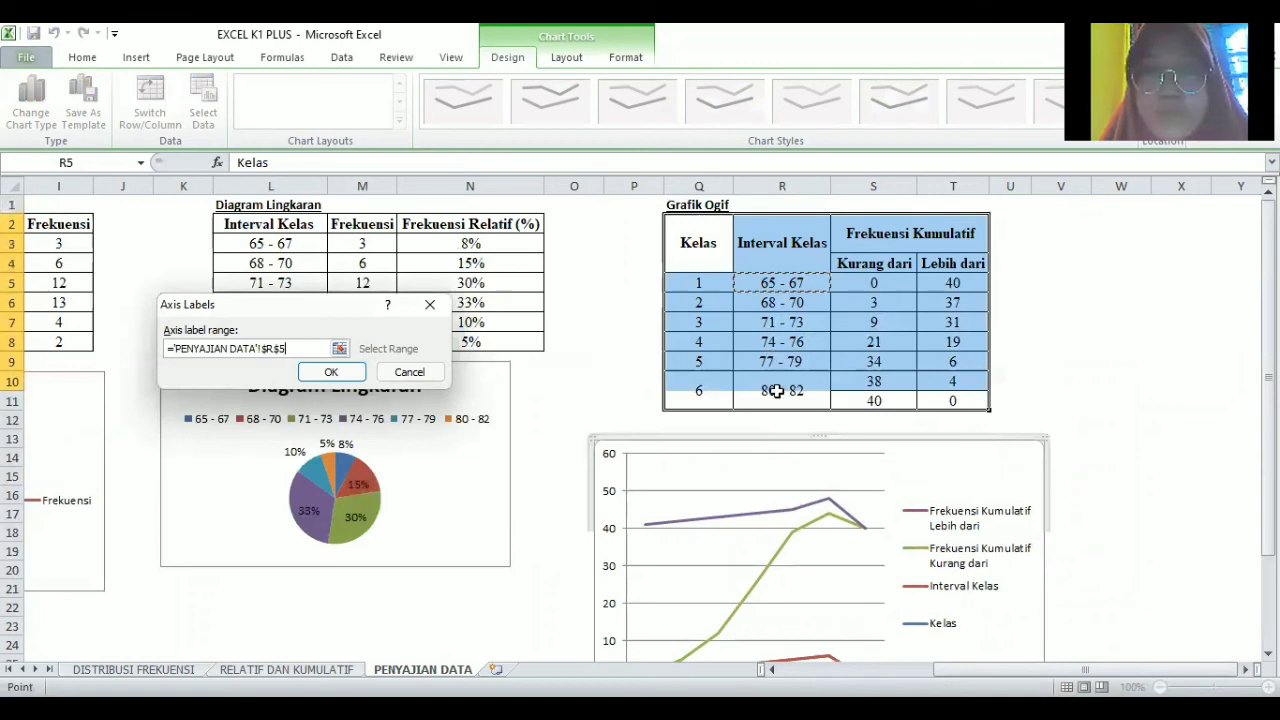
left_click_drag(763, 283, 776, 391)
left_click(342, 372)
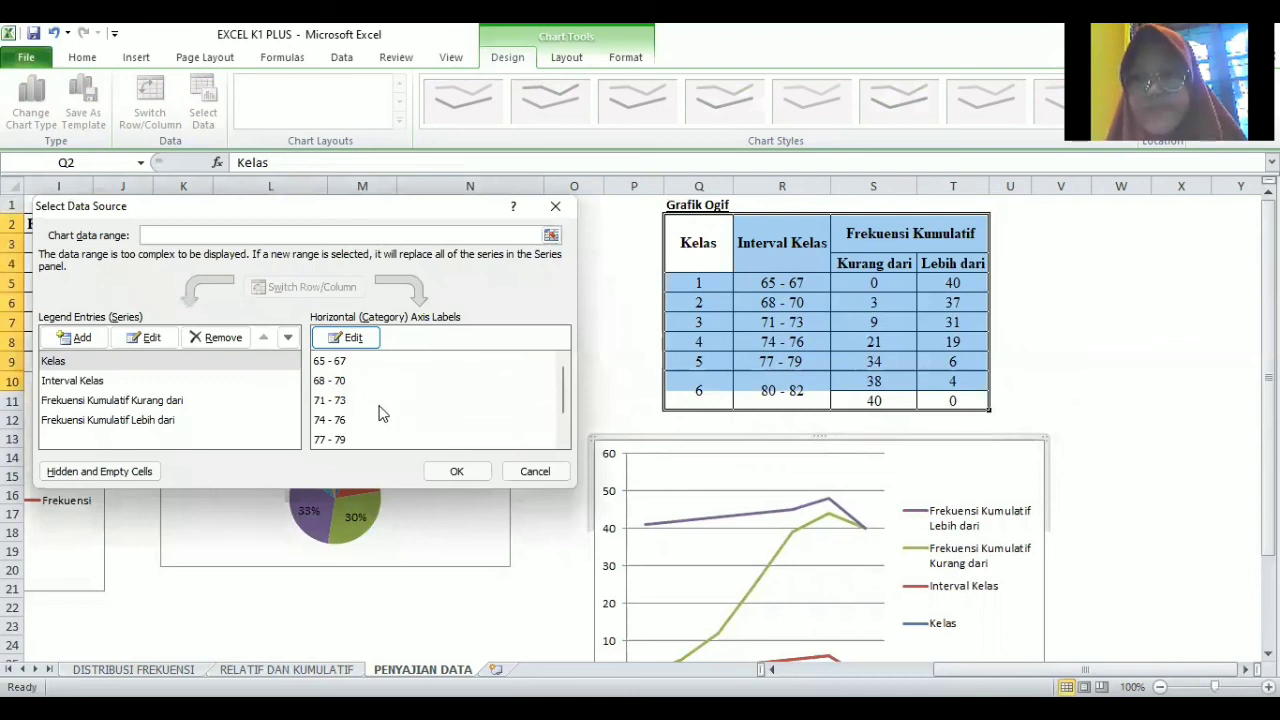
left_click_drag(563, 388, 561, 423)
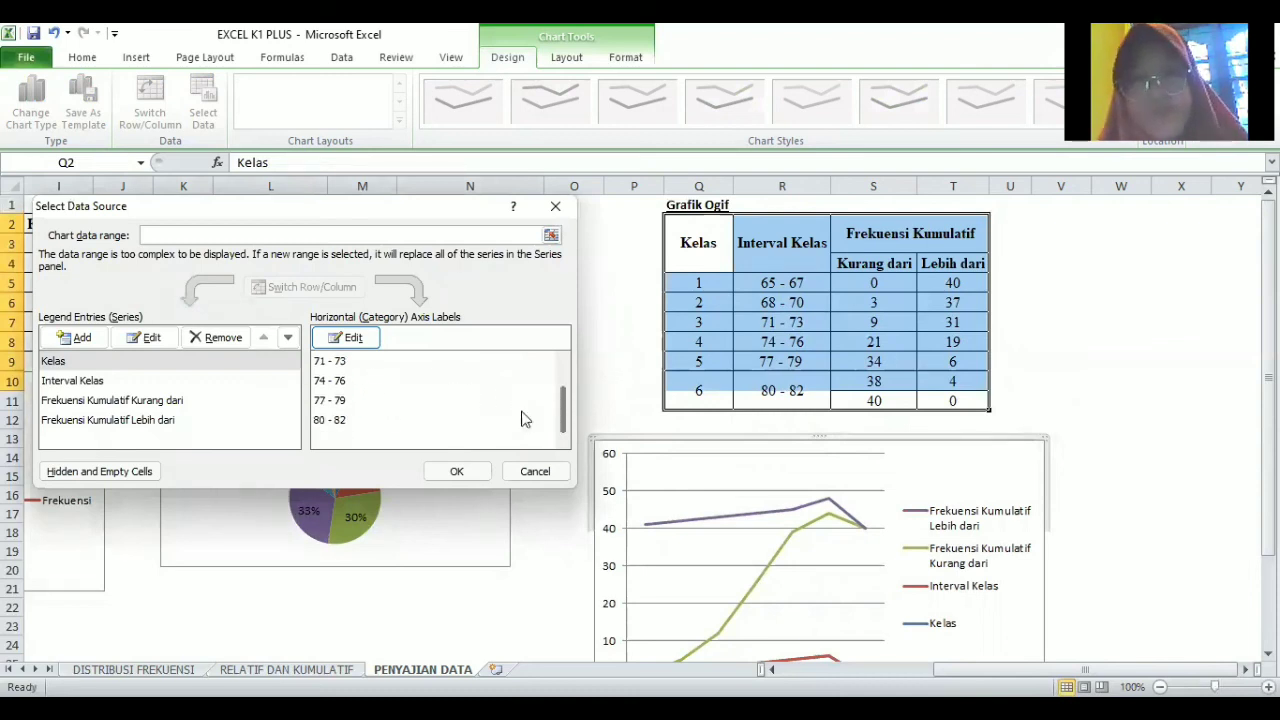
left_click(331, 441)
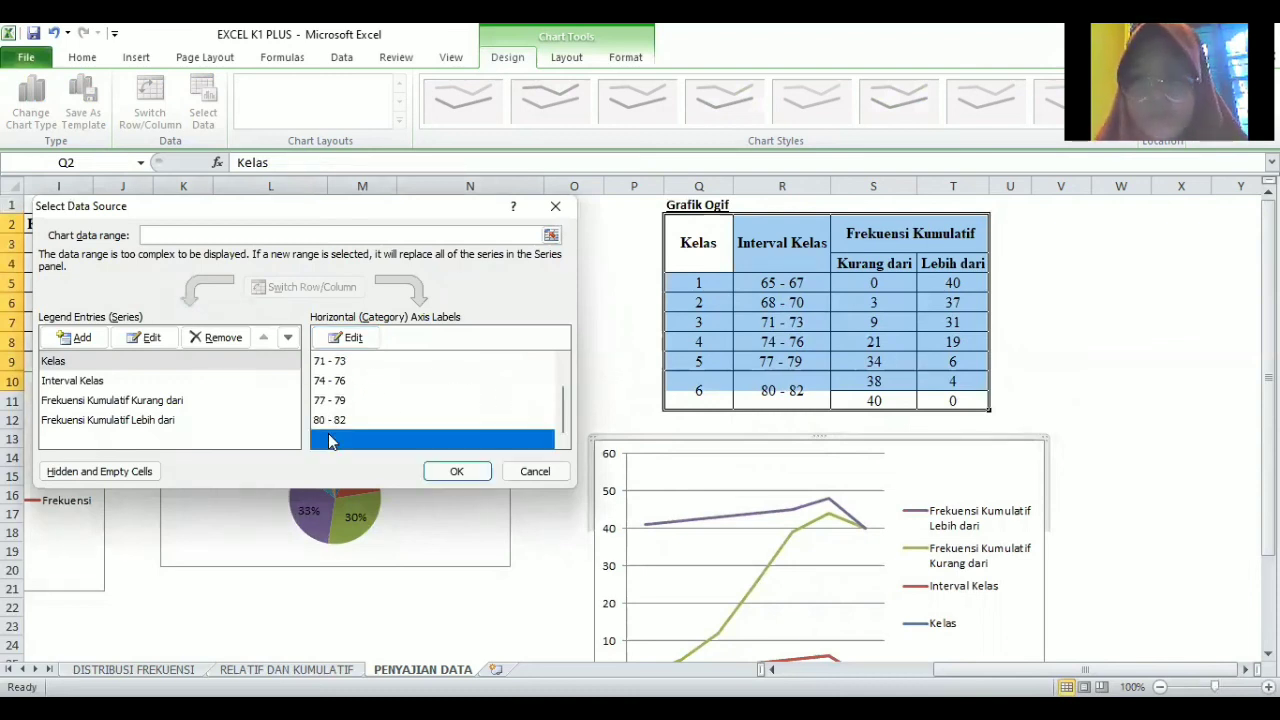
Step: Check the Interval Kelas axis labels and the legend series in the line chart's data source
left_click(368, 400)
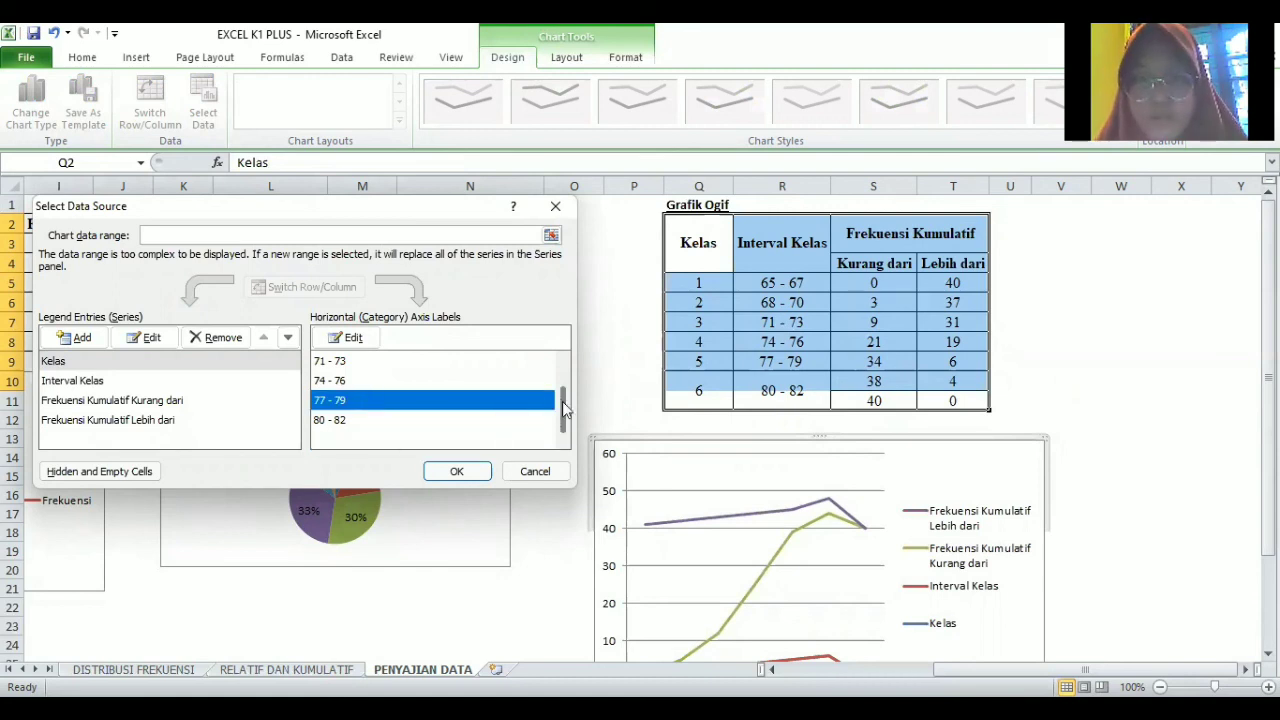
left_click_drag(563, 408, 563, 386)
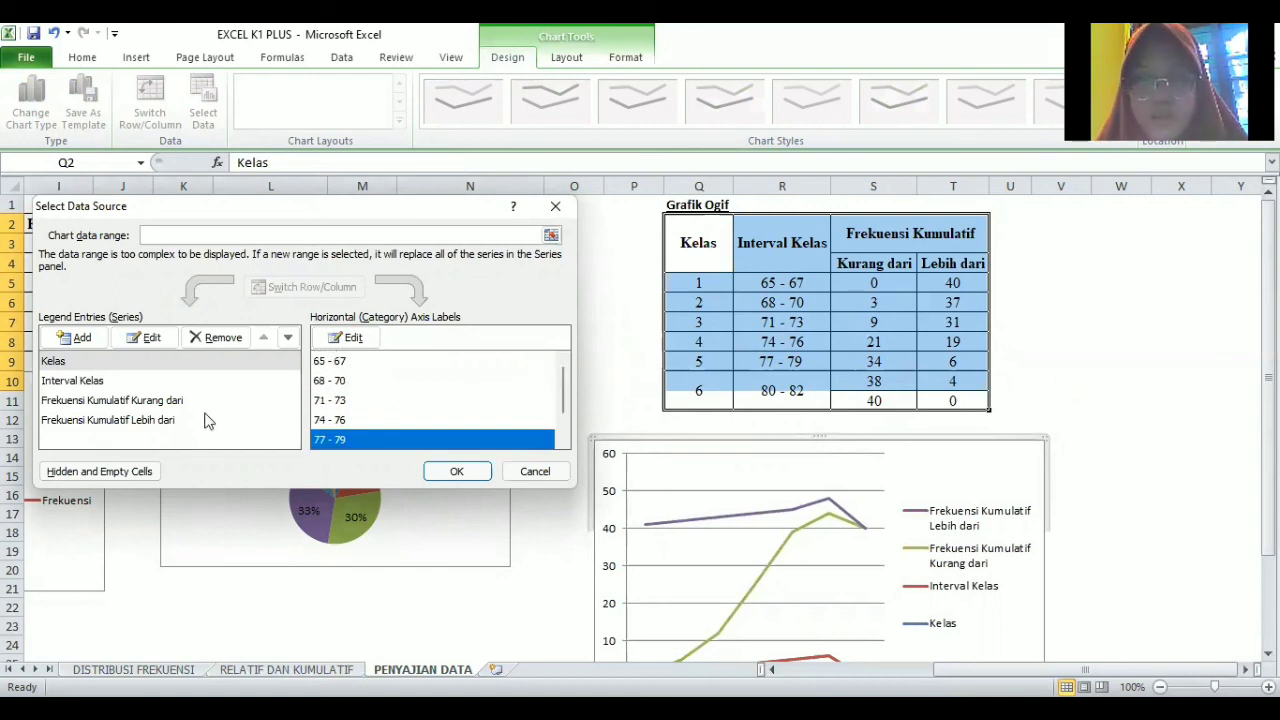
scroll(330, 420, "down", 1)
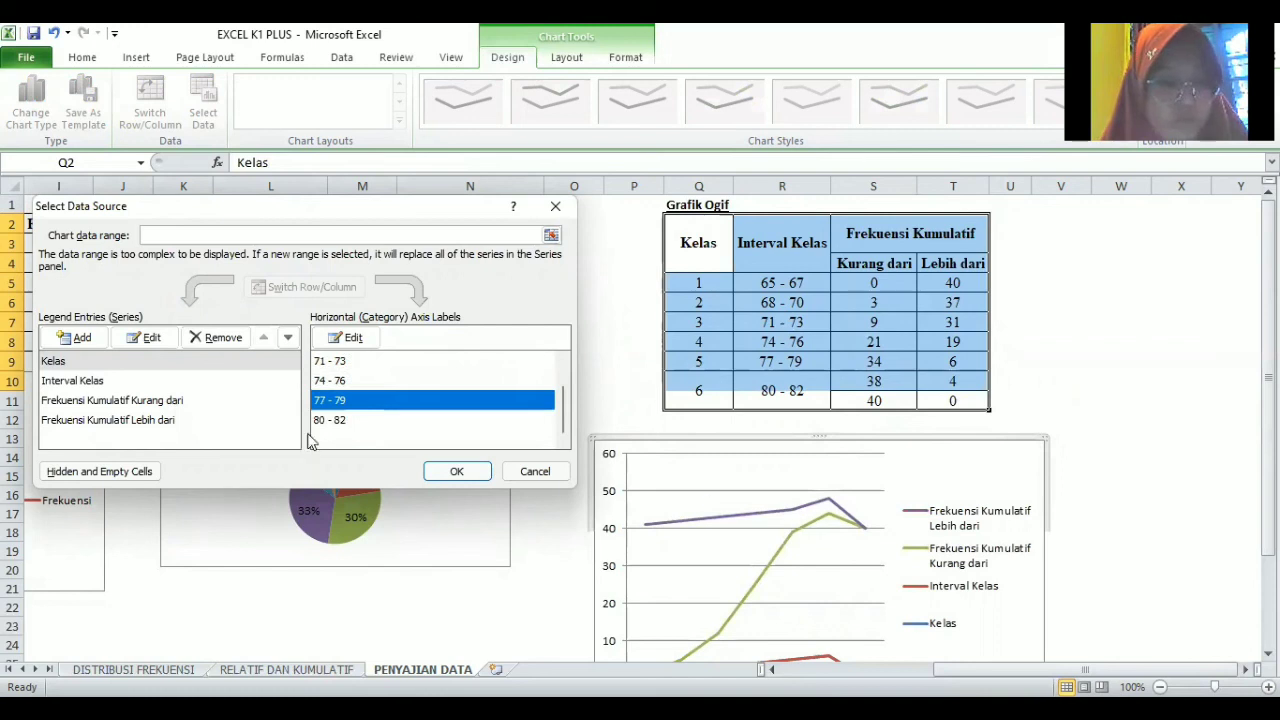
scroll(368, 413, "up", 1)
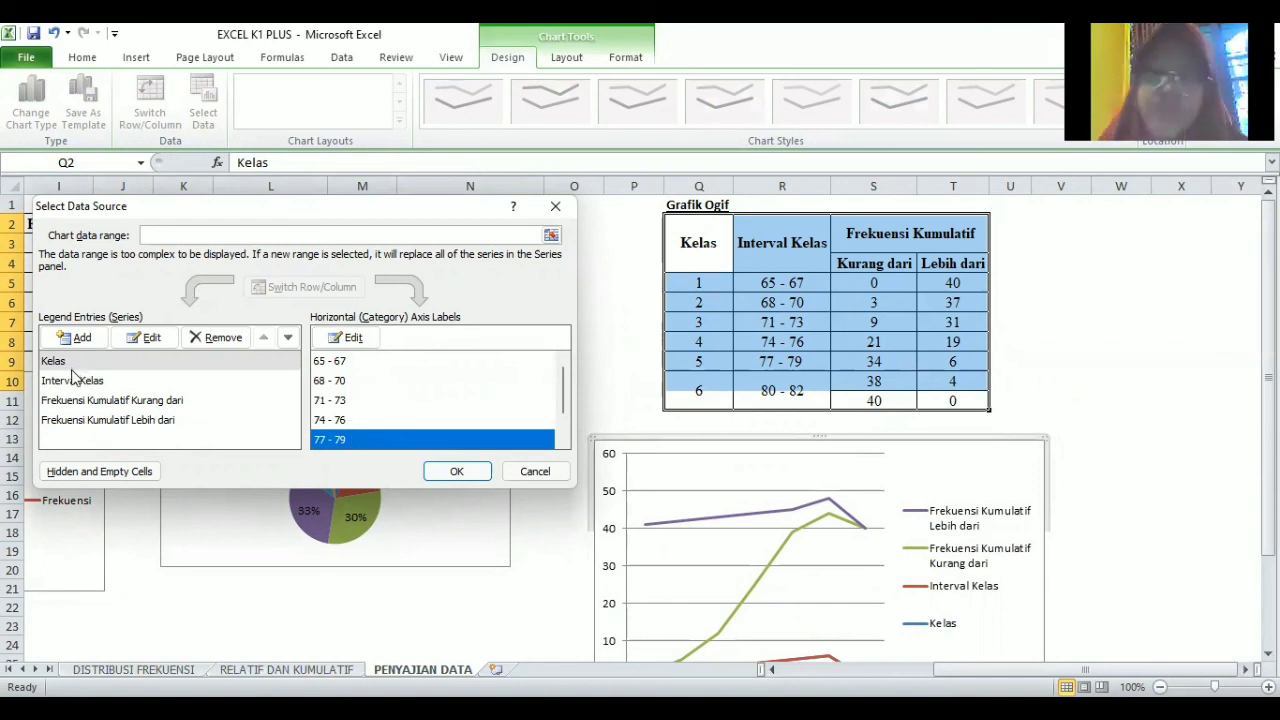
left_click(126, 381)
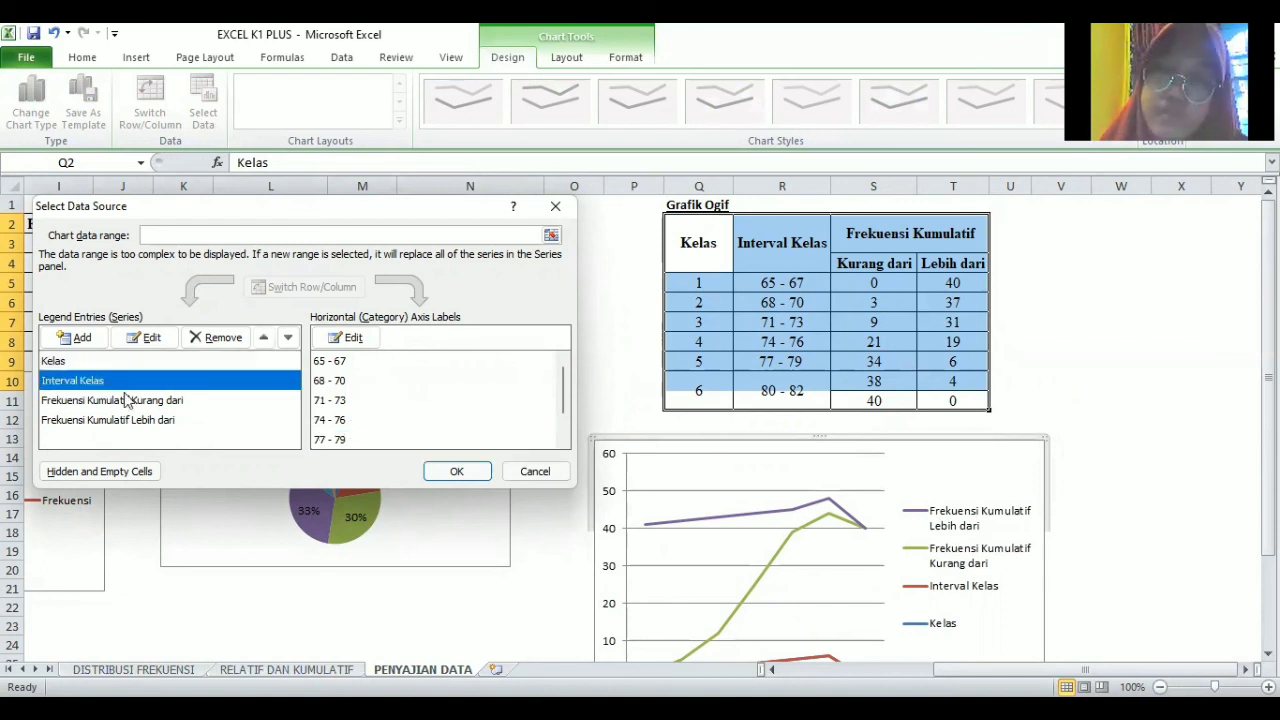
key("Down")
left_click(111, 362)
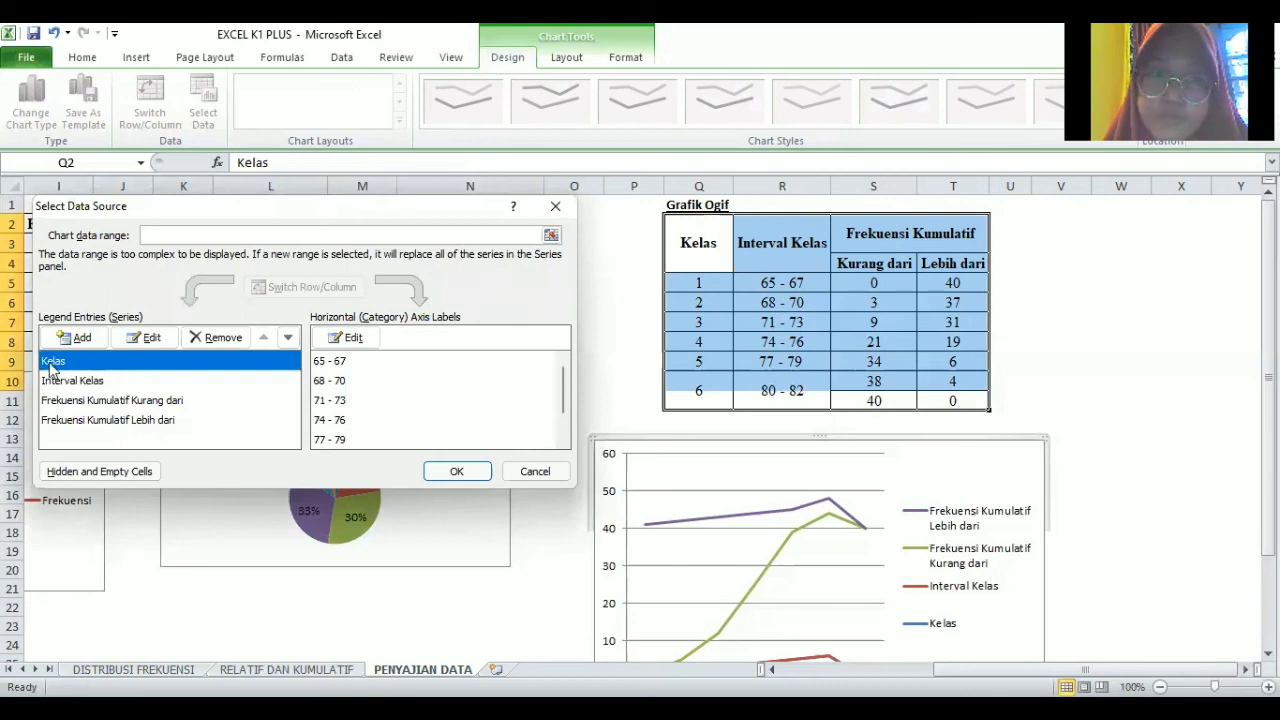
left_click(72, 383)
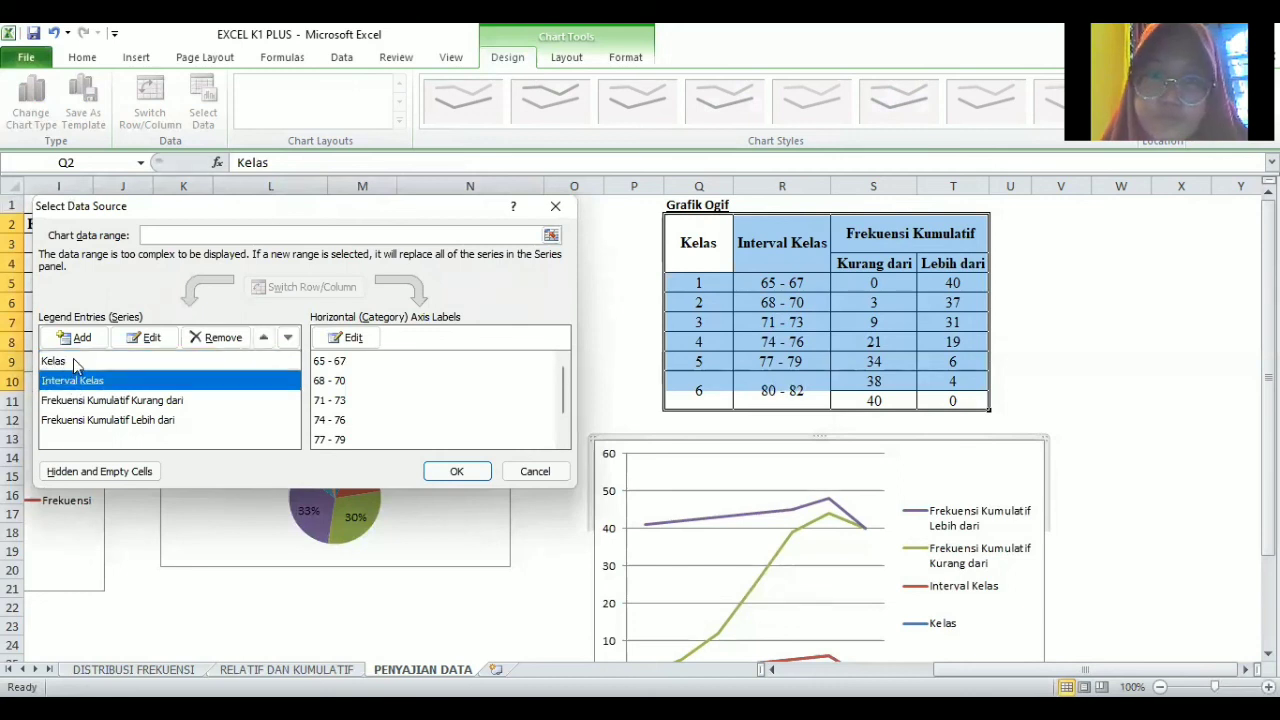
left_click(74, 365)
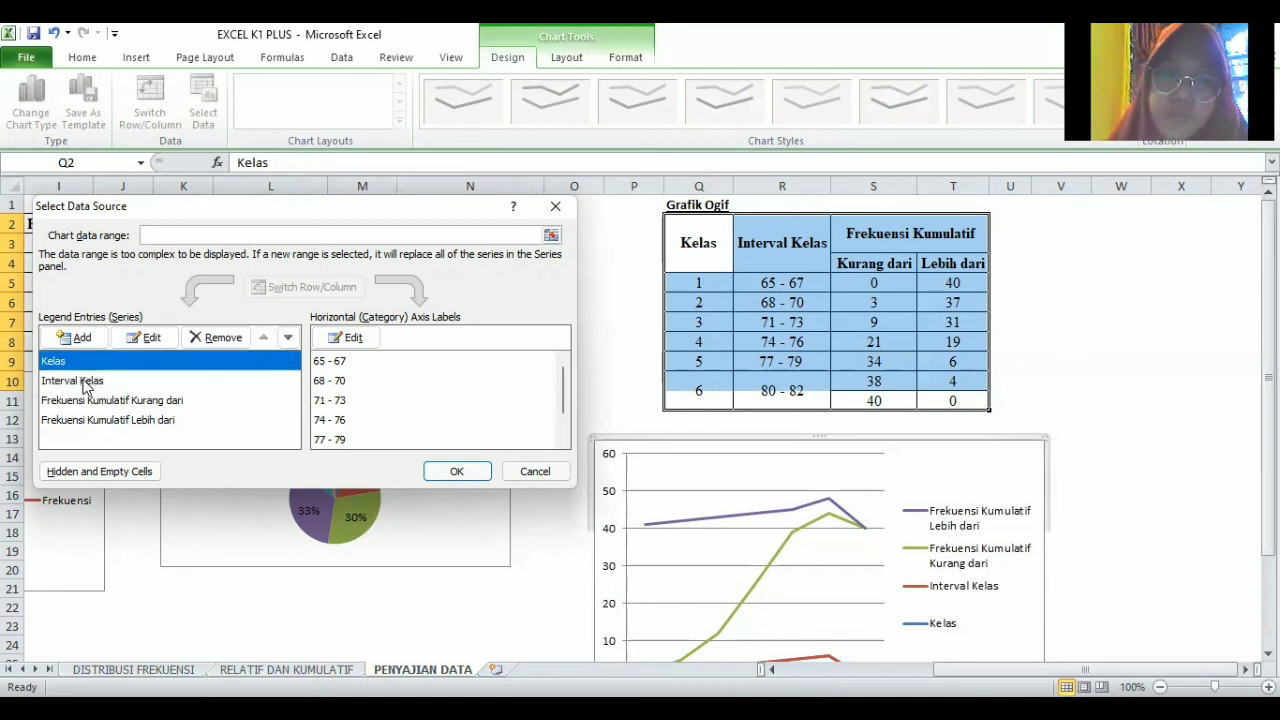
left_click(86, 386)
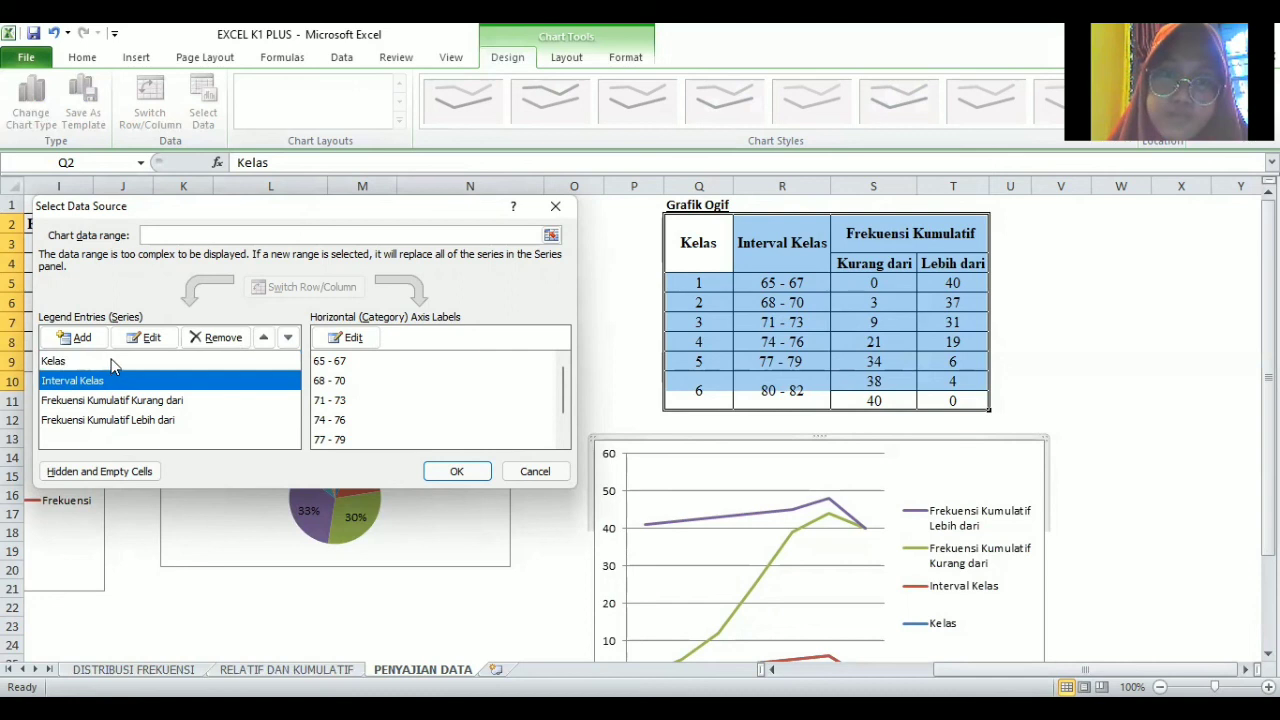
Step: Remove the Kelas and Interval Kelas series from the line chart's data source and apply the change
left_click(112, 362)
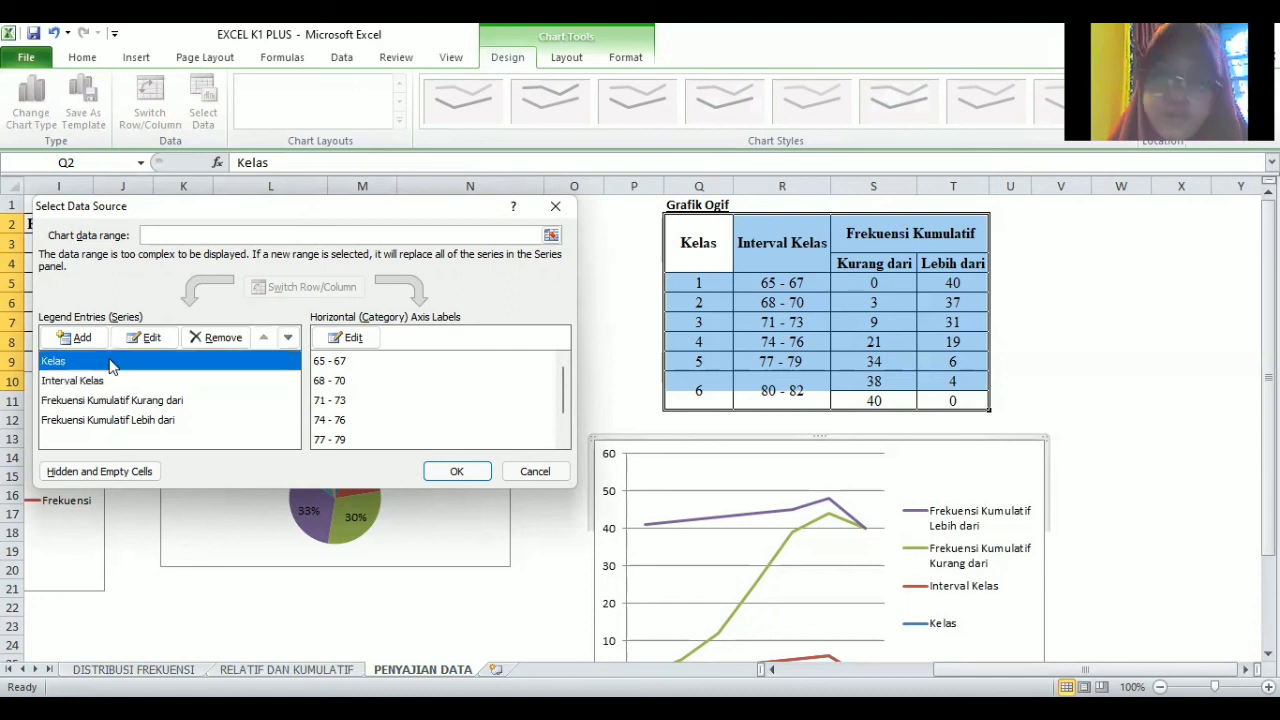
left_click(201, 338)
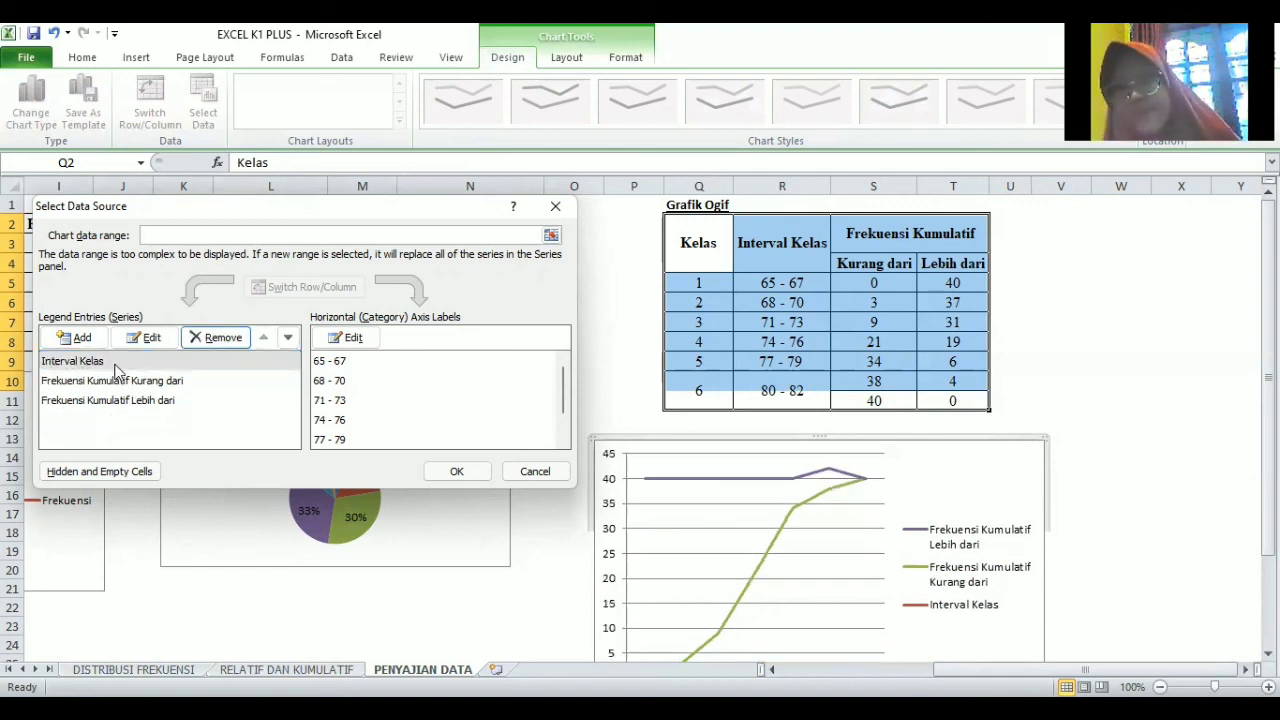
left_click(201, 338)
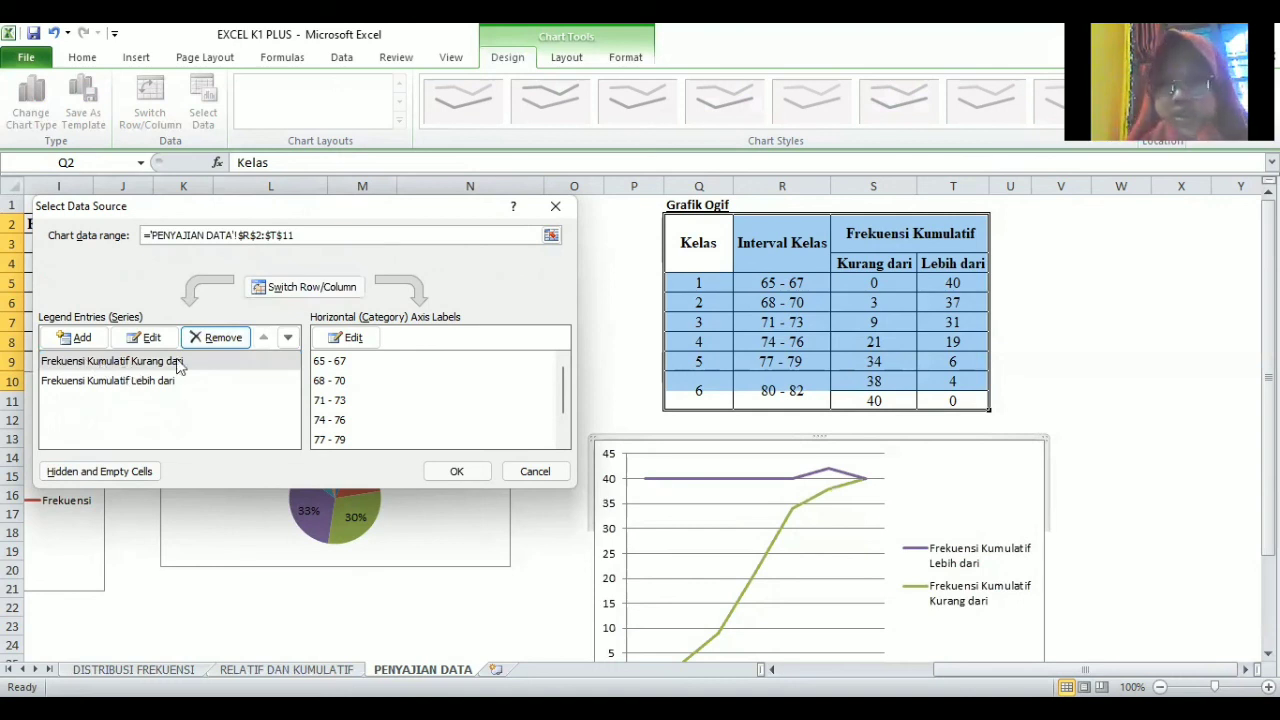
left_click(456, 472)
scroll(1023, 451, "down", 2)
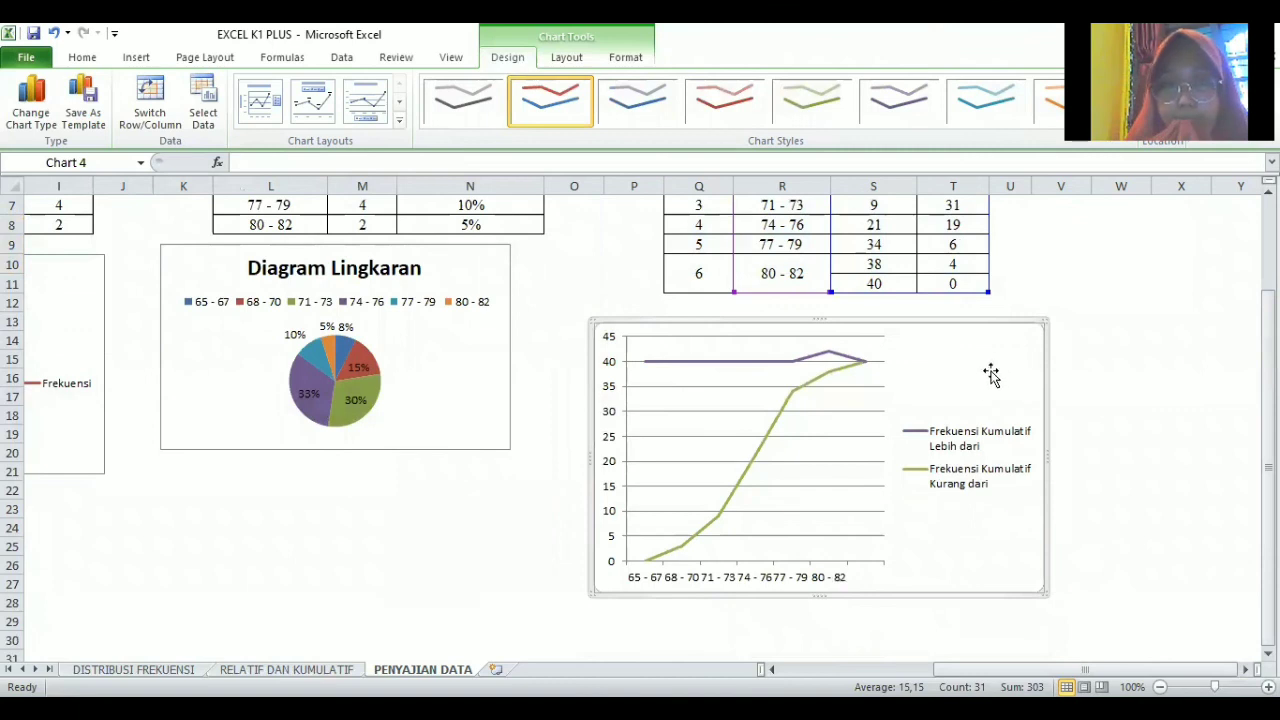
left_click_drag(614, 366, 613, 369)
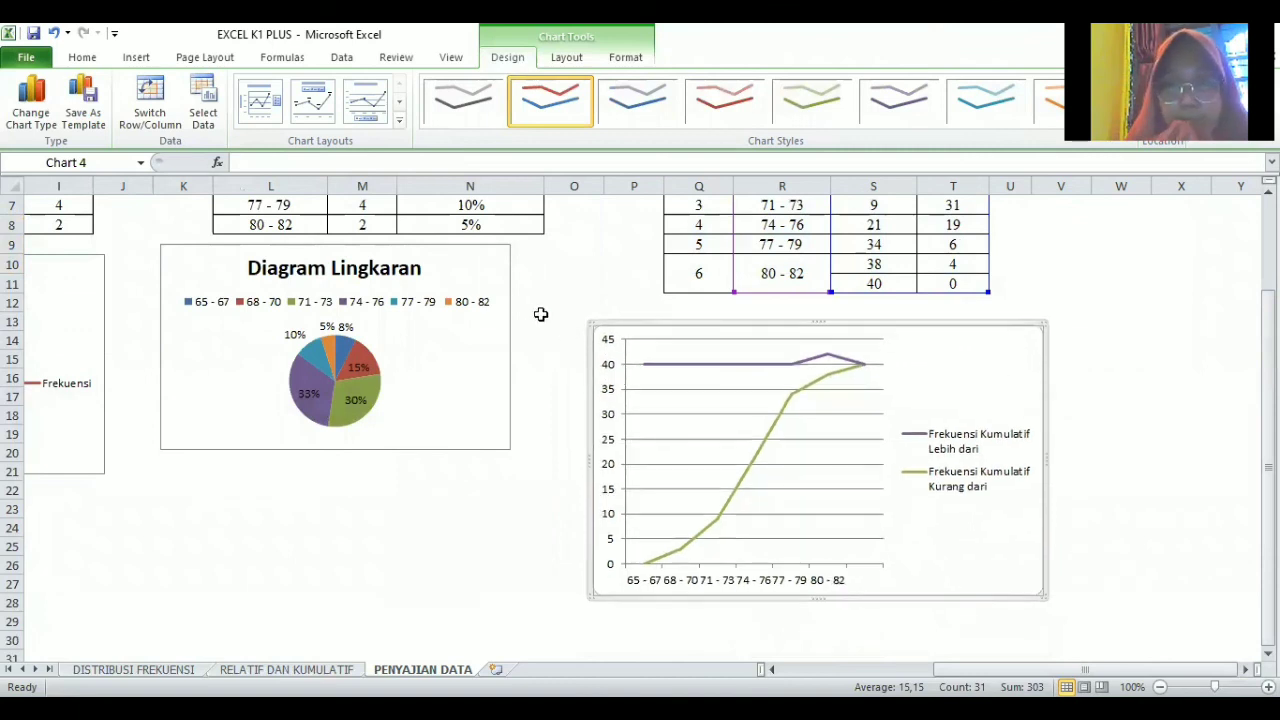
left_click(555, 63)
left_click(625, 58)
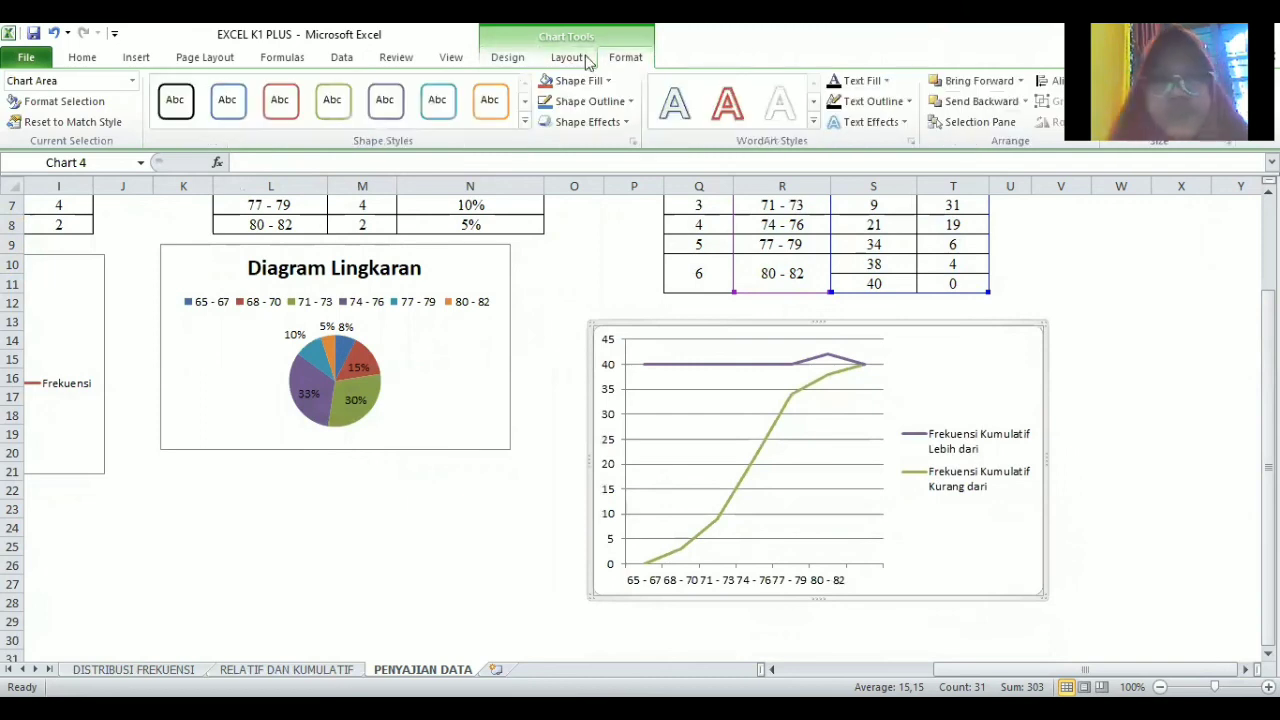
left_click(505, 58)
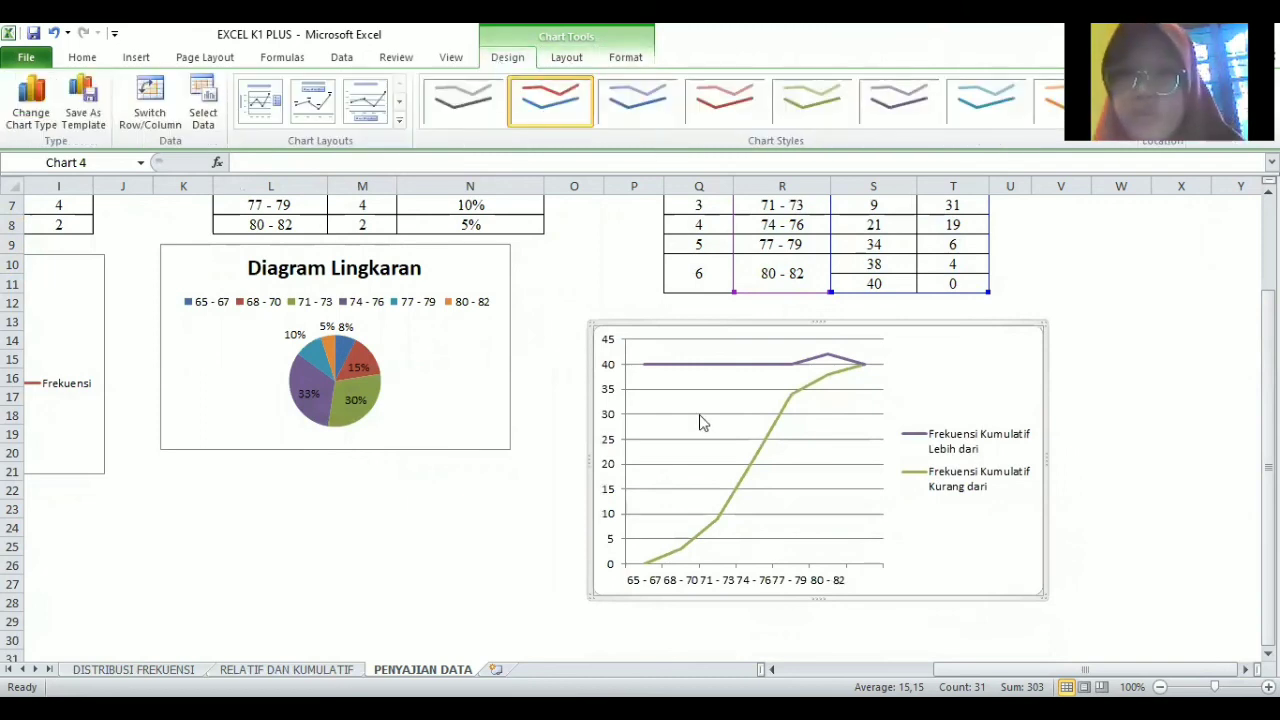
left_click(606, 340)
Step: Change the Grafik Ogif chart's type to the plain, unstacked Line
left_click(955, 370)
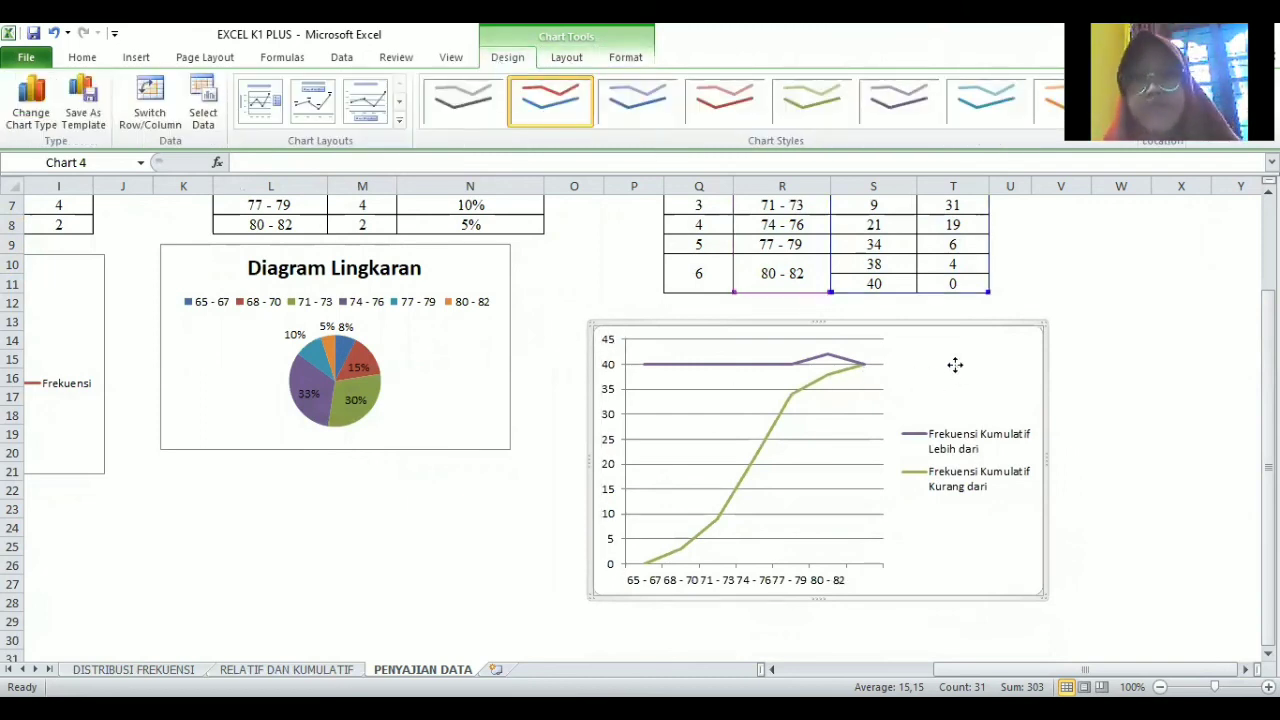
right_click(955, 365)
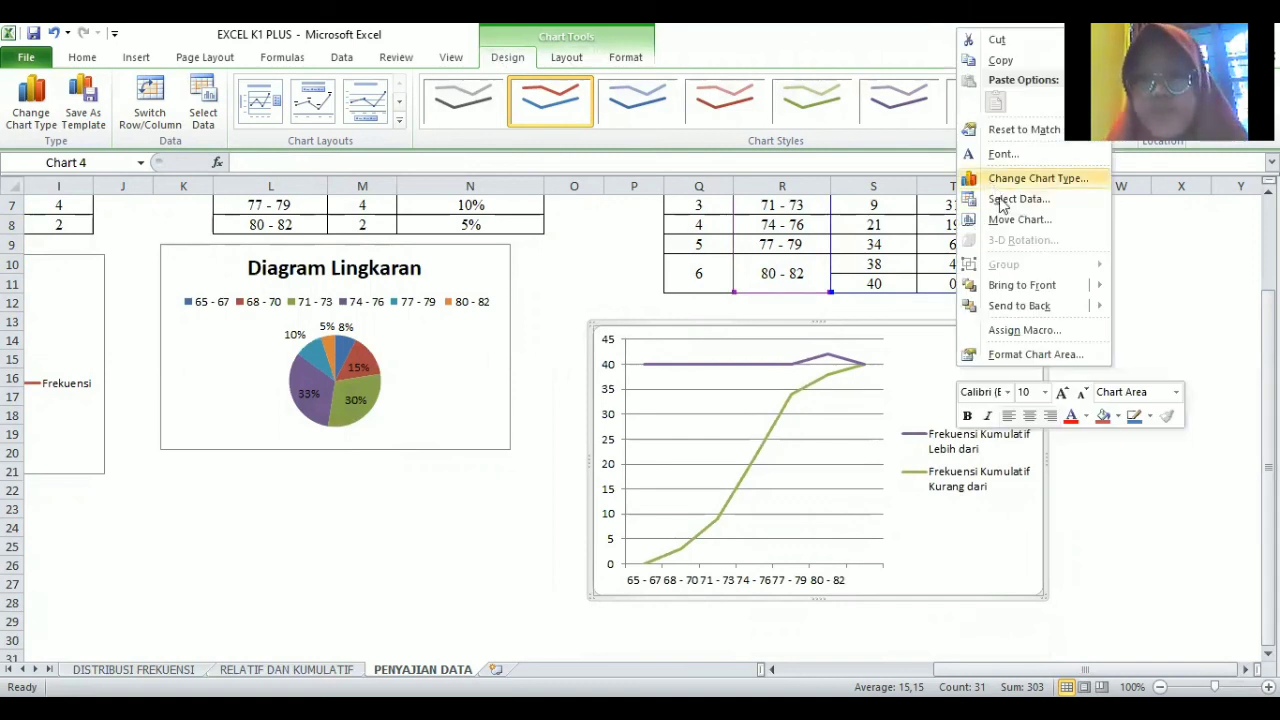
left_click(1038, 178)
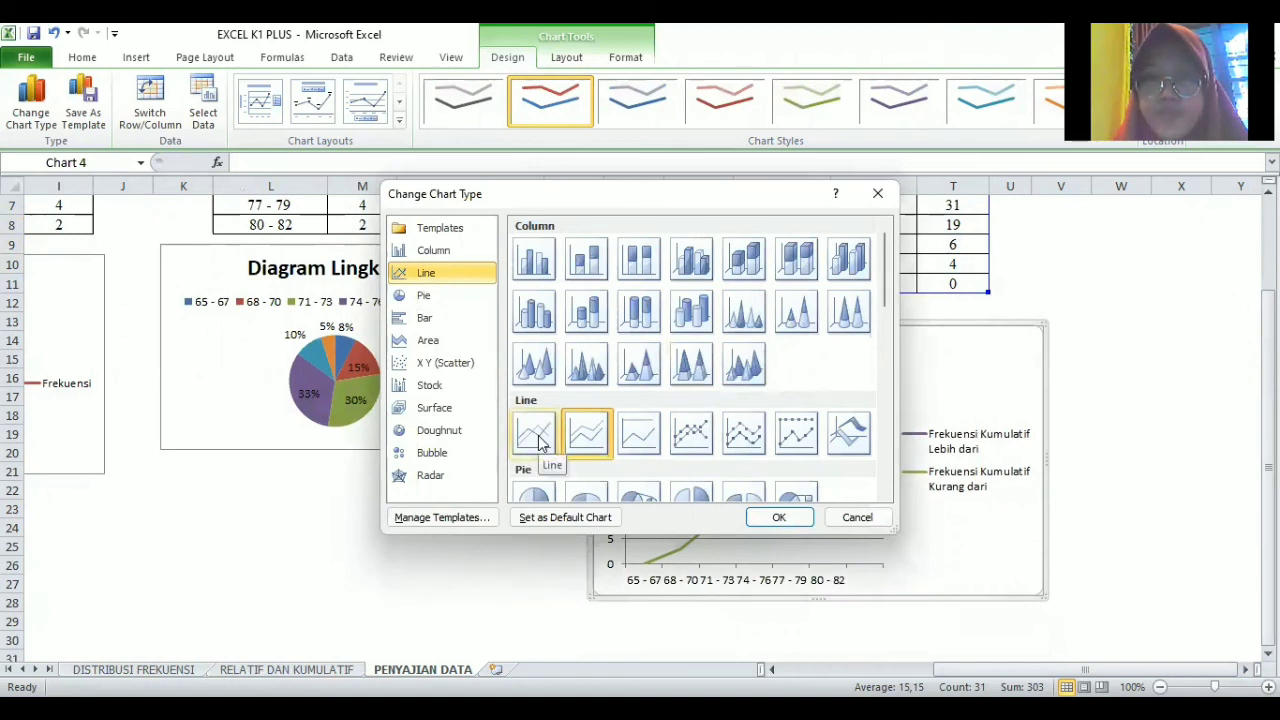
left_click(784, 519)
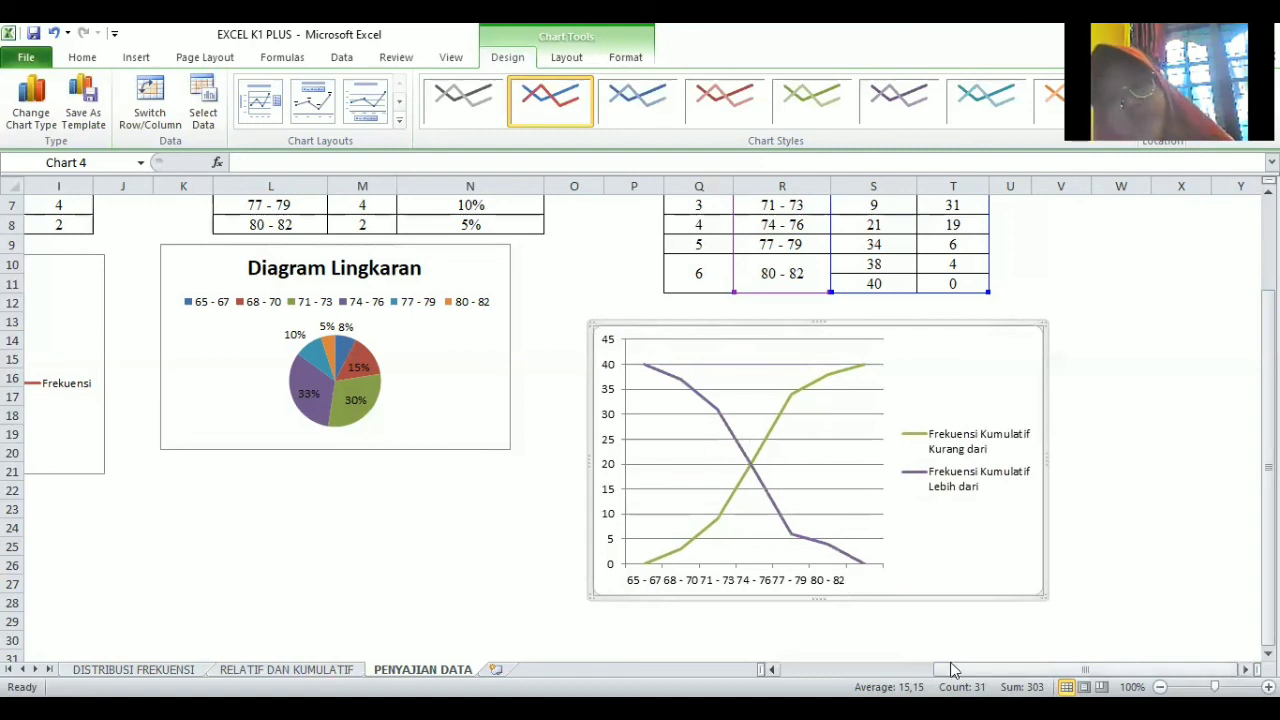
Step: Look over the available line chart types for the Grafik Ogif table, Q2:T11, without inserting another chart
mouse_move(955, 675)
left_mouse_down()
mouse_move(925, 673)
mouse_move(955, 675)
left_mouse_up()
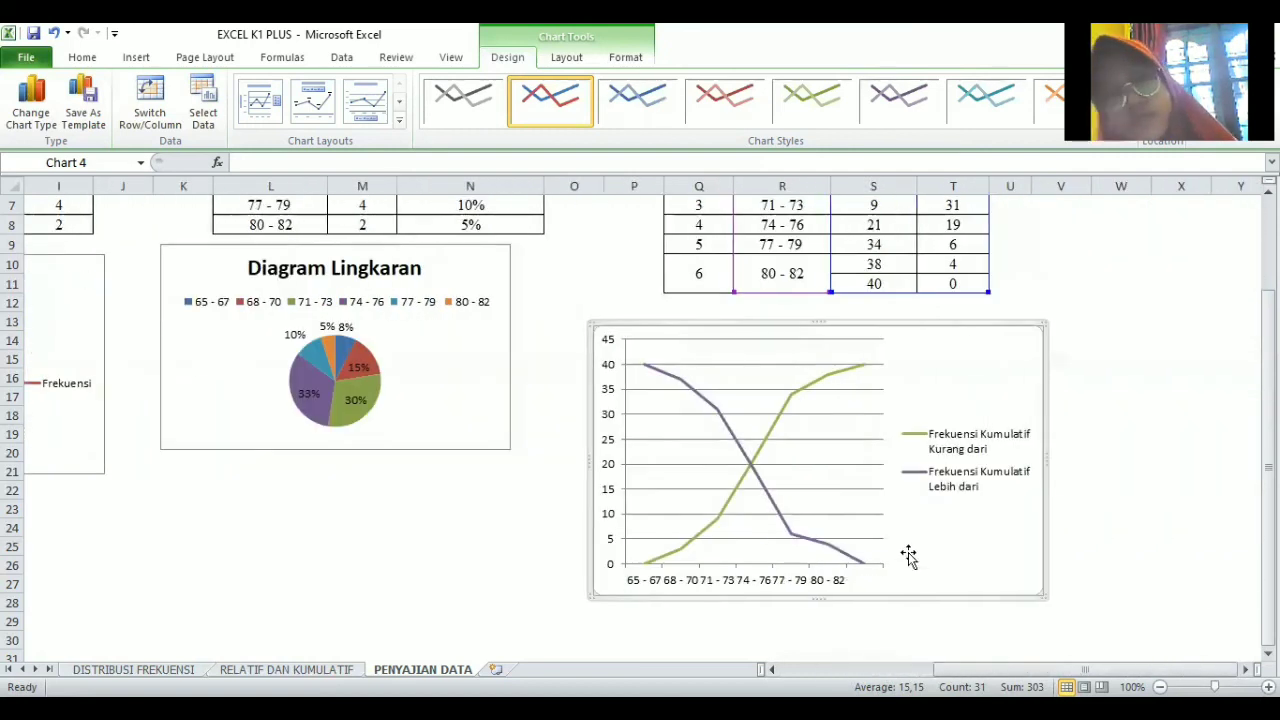
scroll(892, 508, "up", 2)
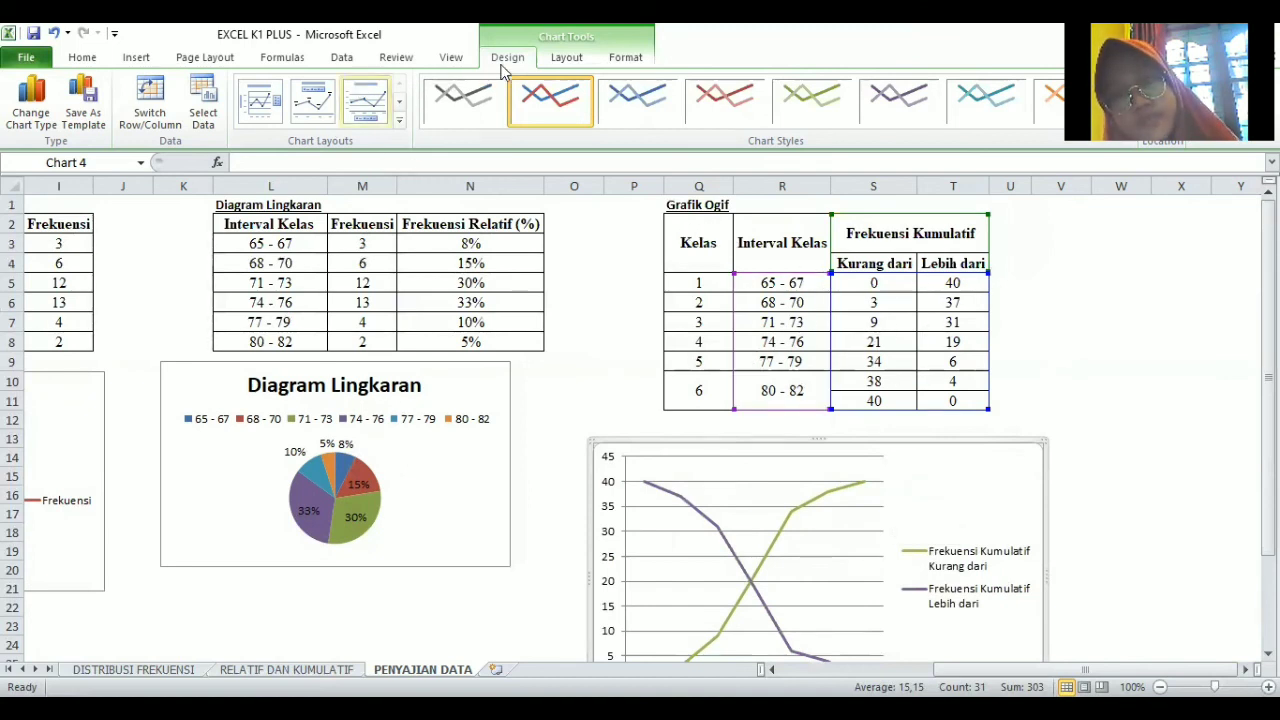
left_click(446, 62)
left_click(520, 62)
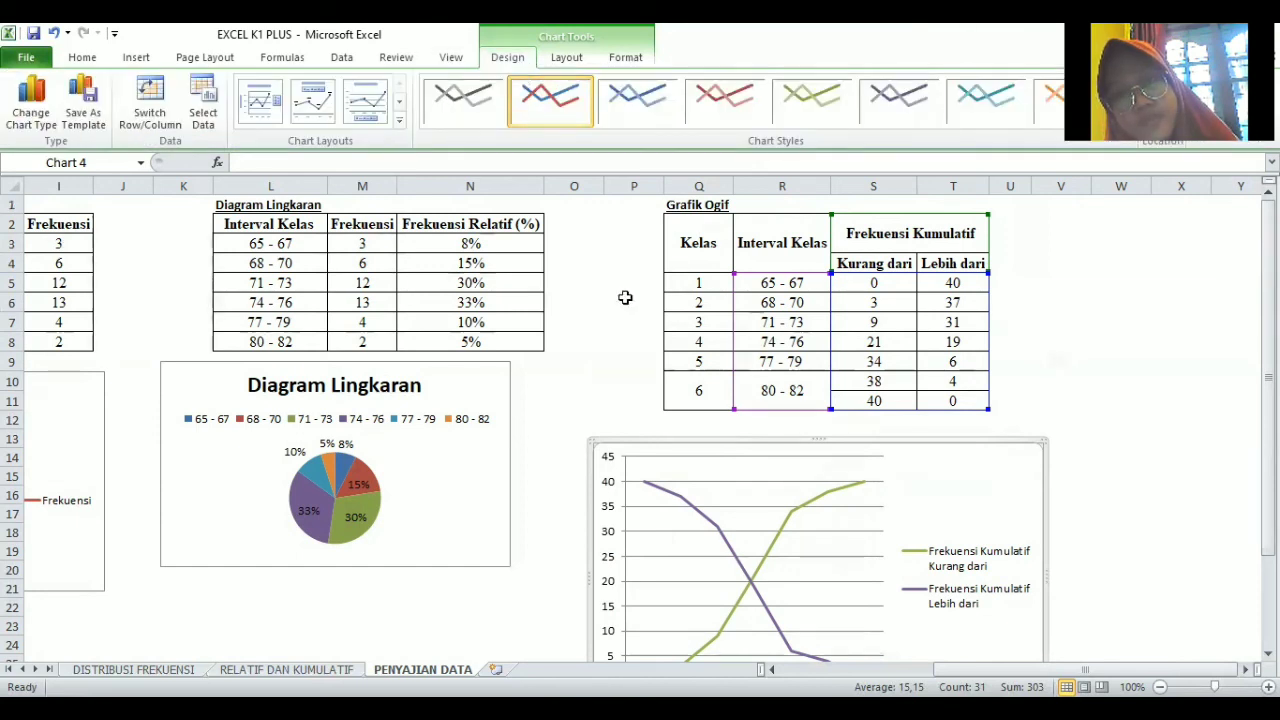
left_click_drag(686, 225, 934, 400)
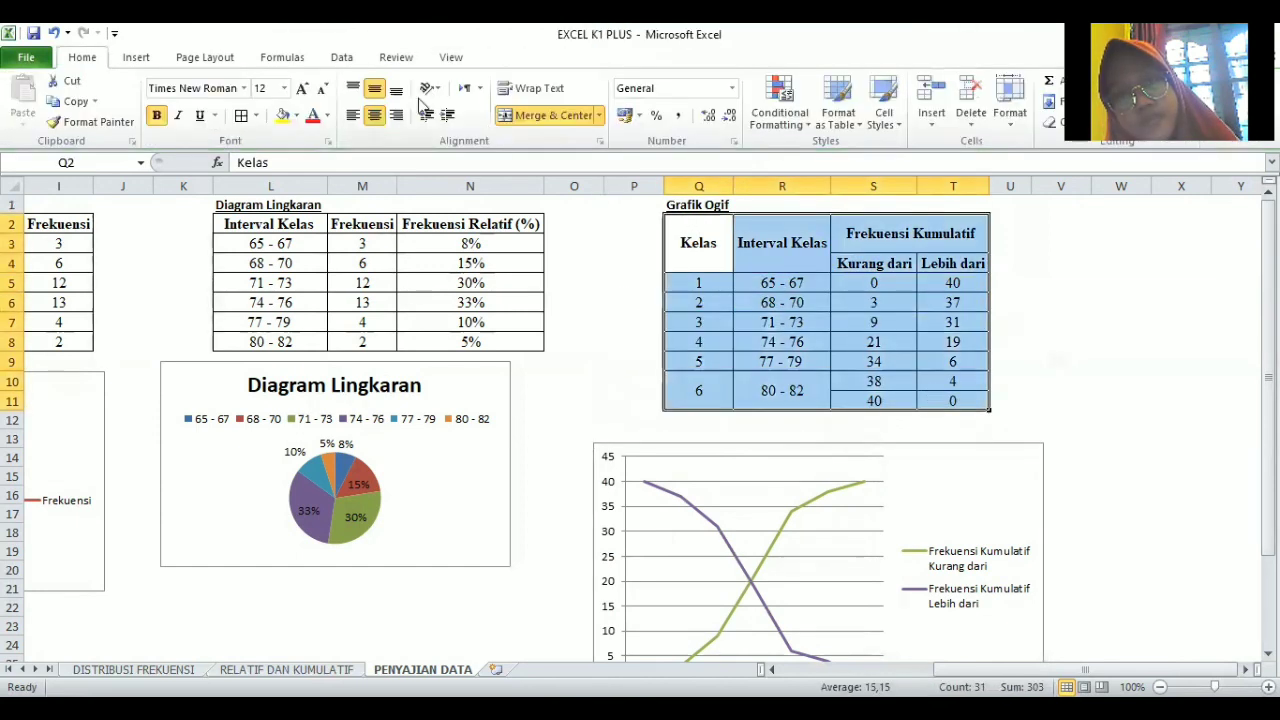
left_click(138, 58)
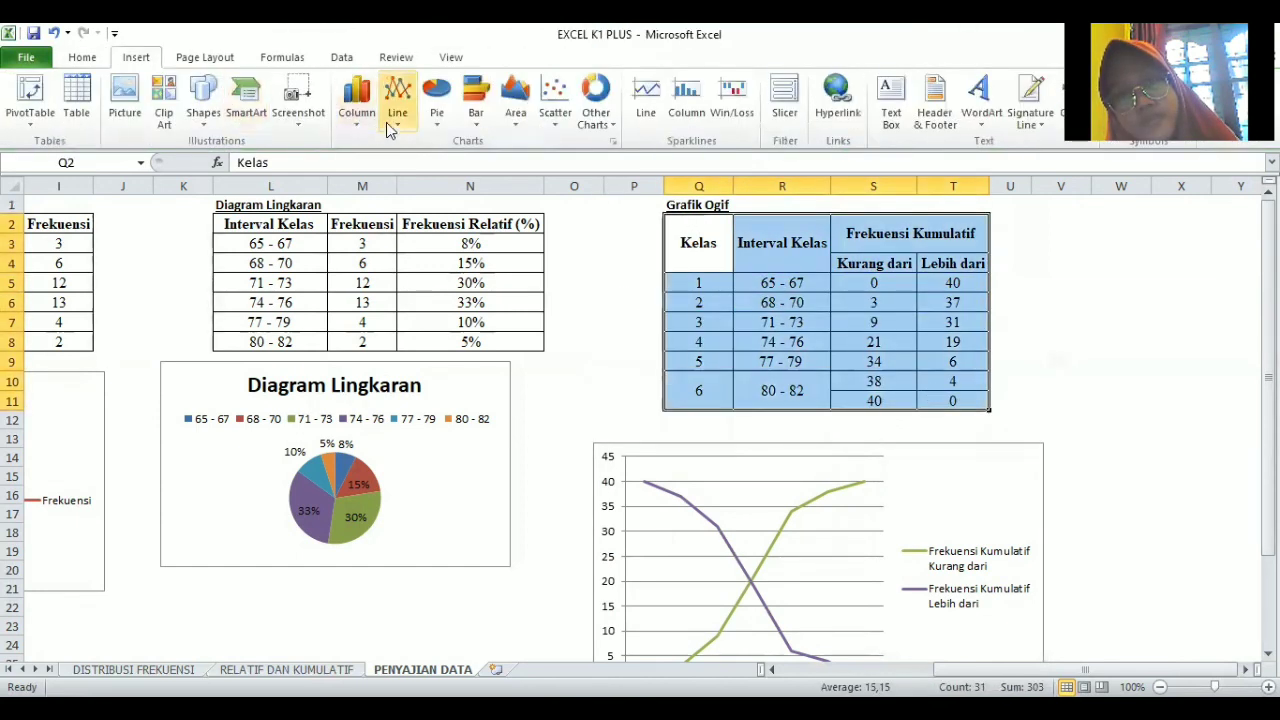
left_click(396, 110)
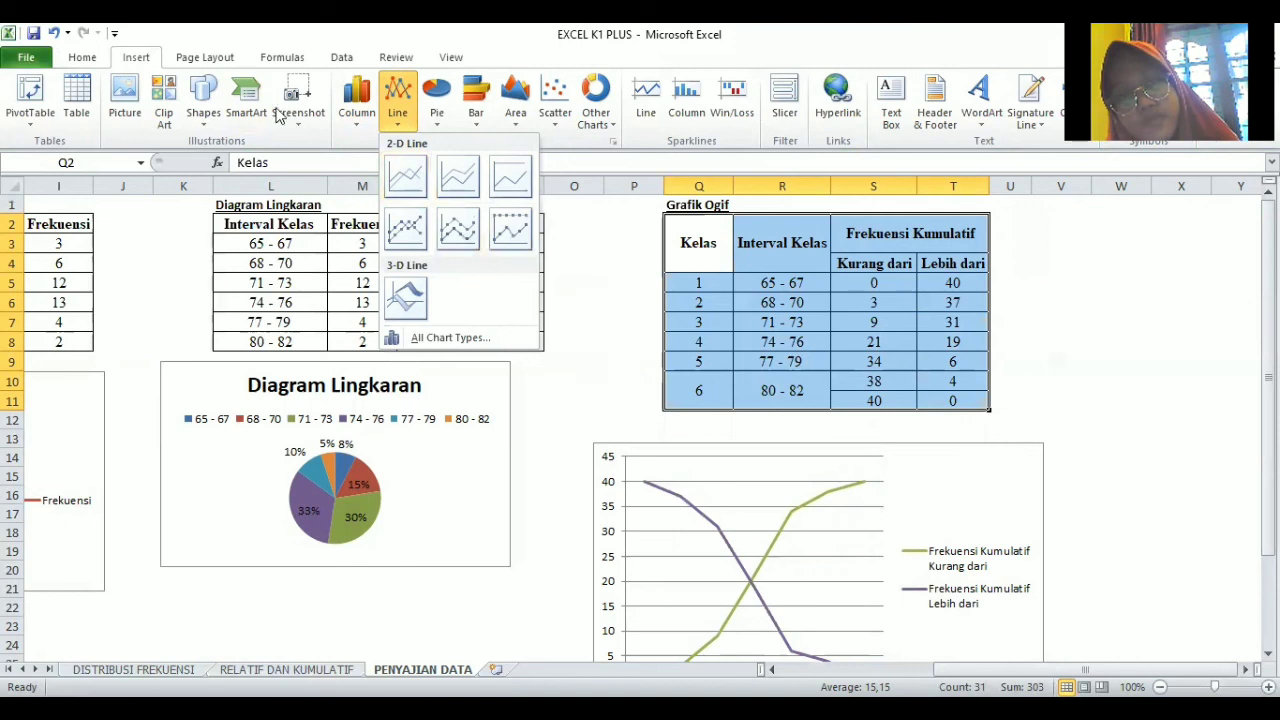
left_click(592, 420)
Step: Apply the layout with a chart title, vertical axis title and legend to the Grafik Ogif chart, and enlarge the chart to fit its labels
scroll(770, 490, "down", 3)
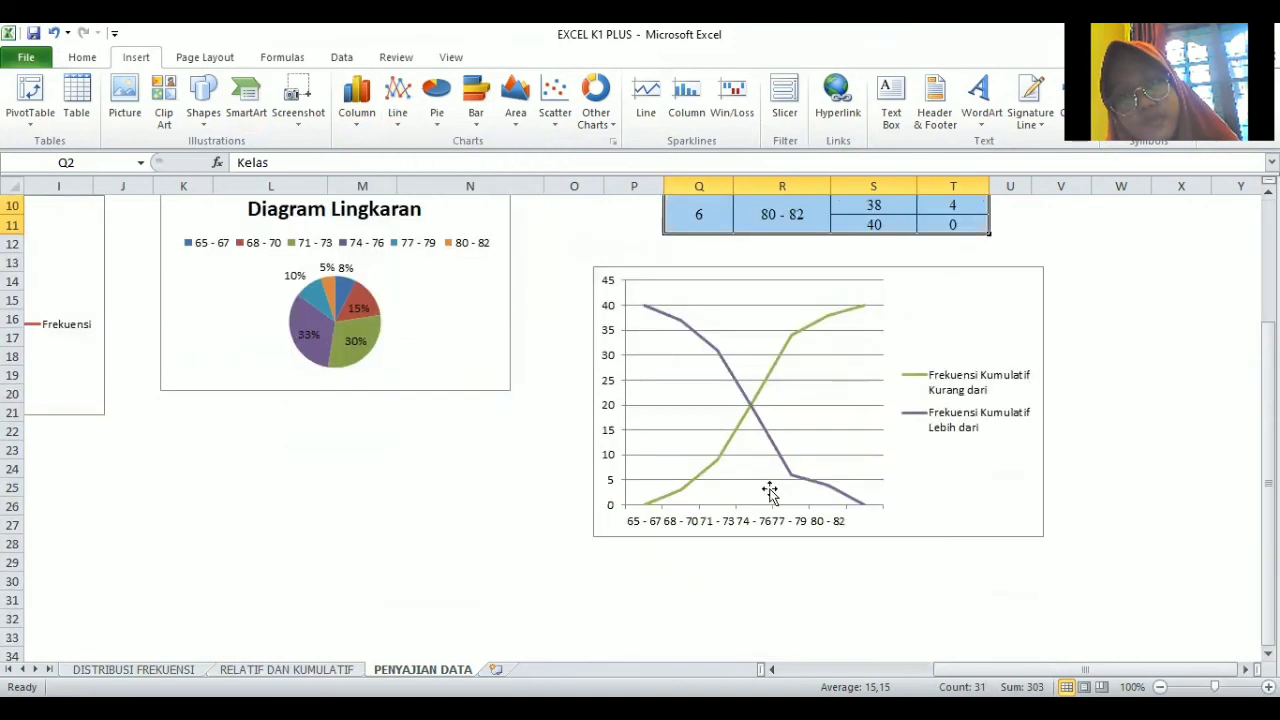
left_click(934, 513)
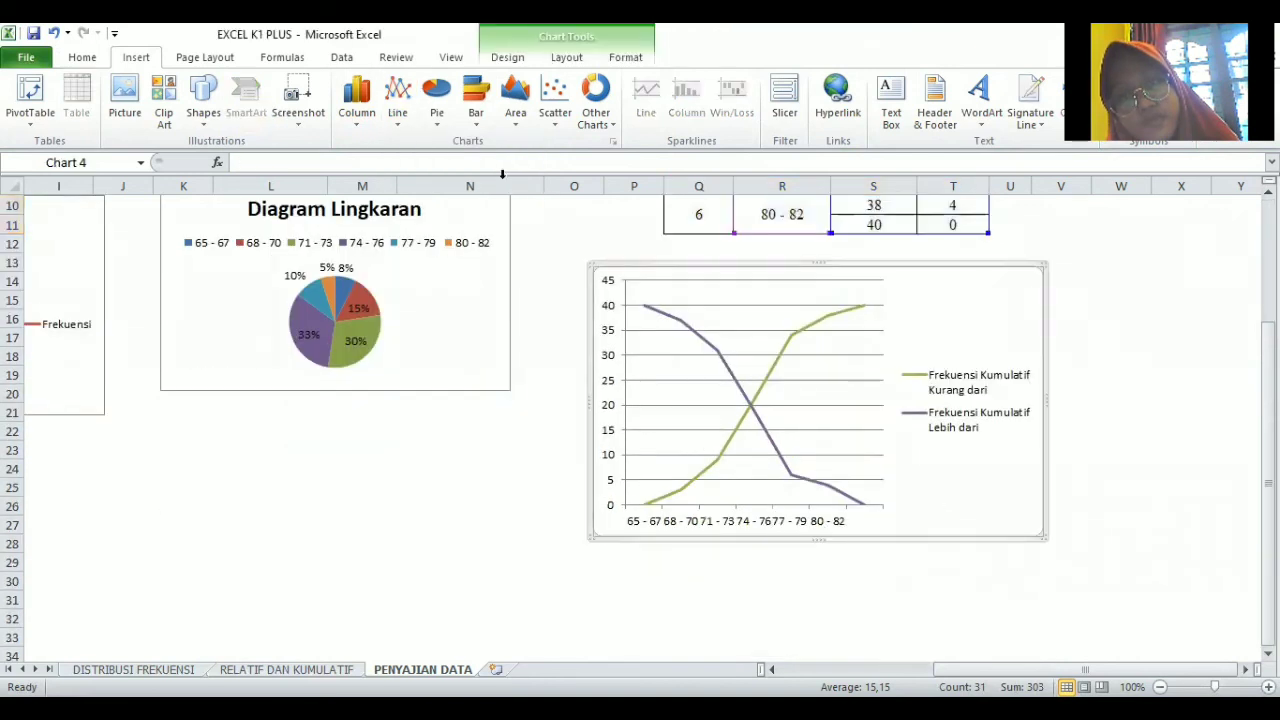
left_click(510, 57)
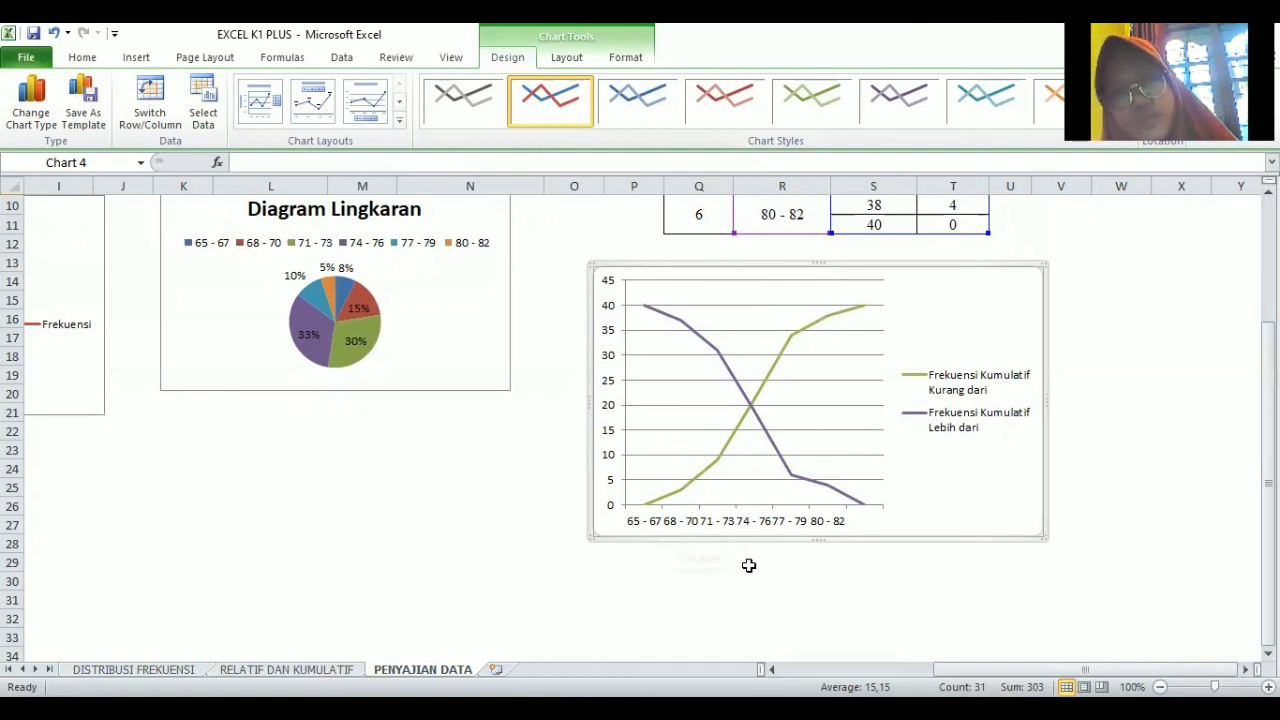
left_click(259, 103)
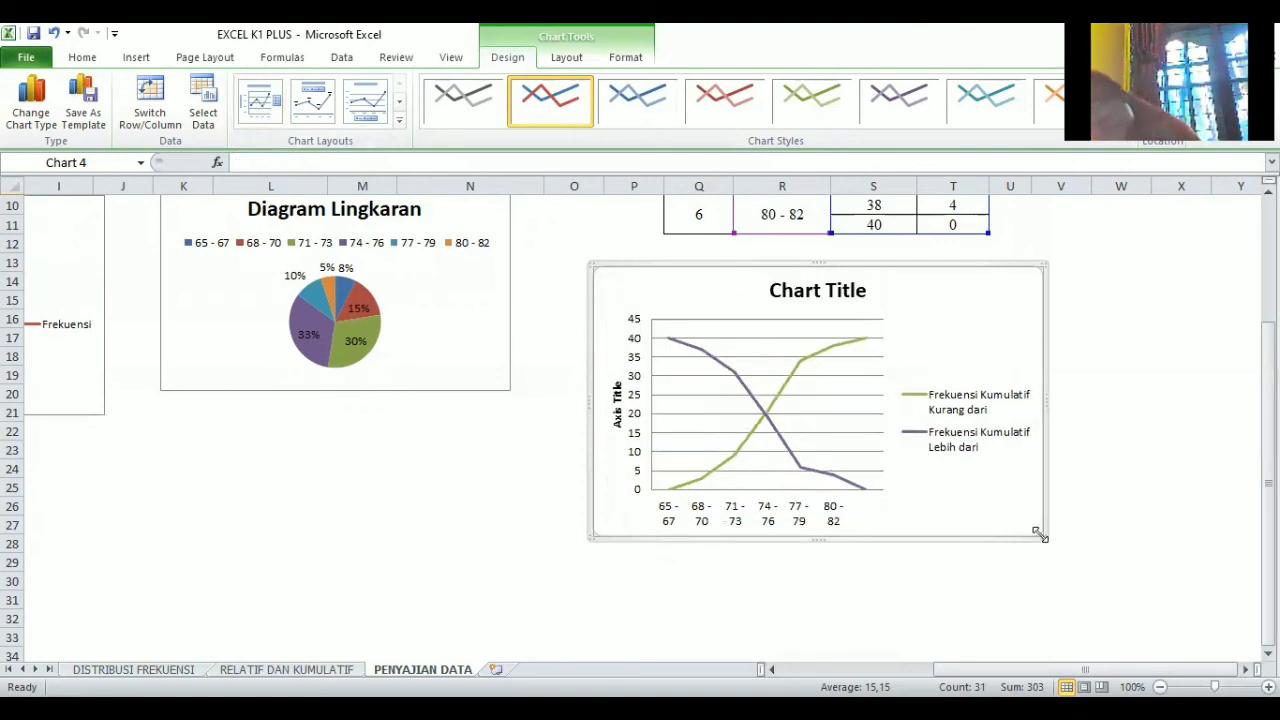
left_click_drag(1100, 563, 1100, 566)
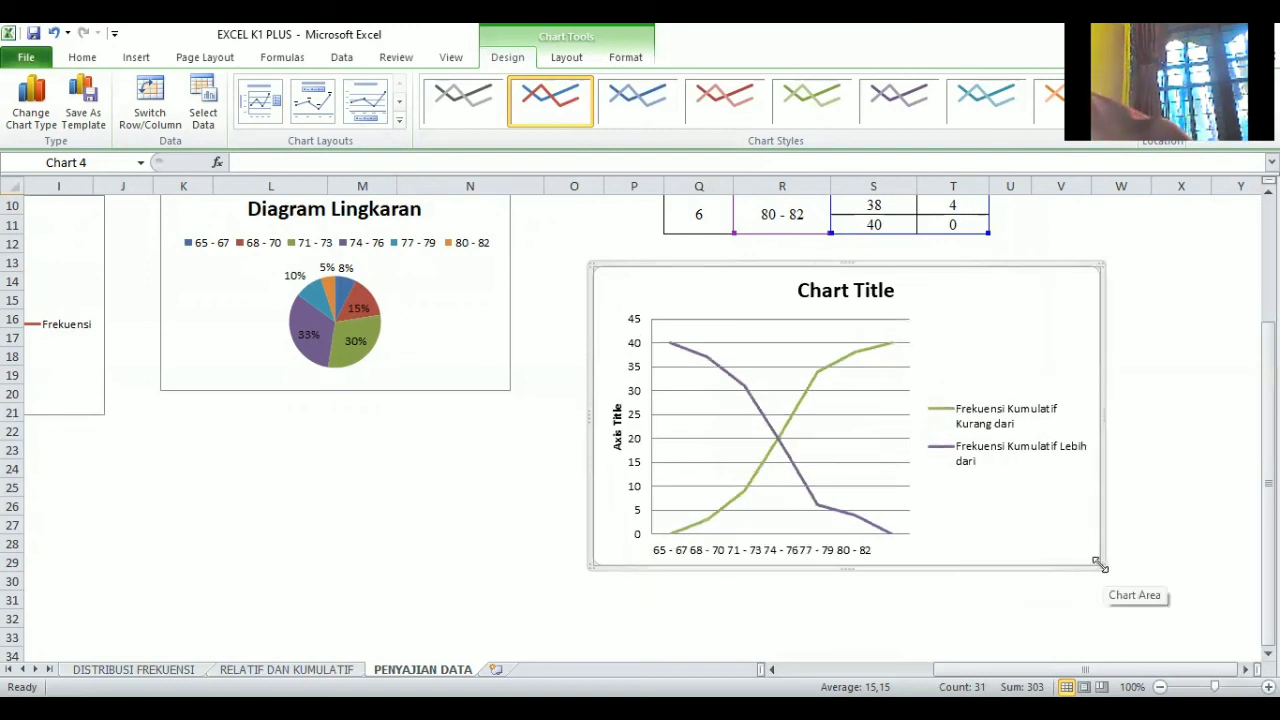
left_click_drag(1100, 566, 1134, 625)
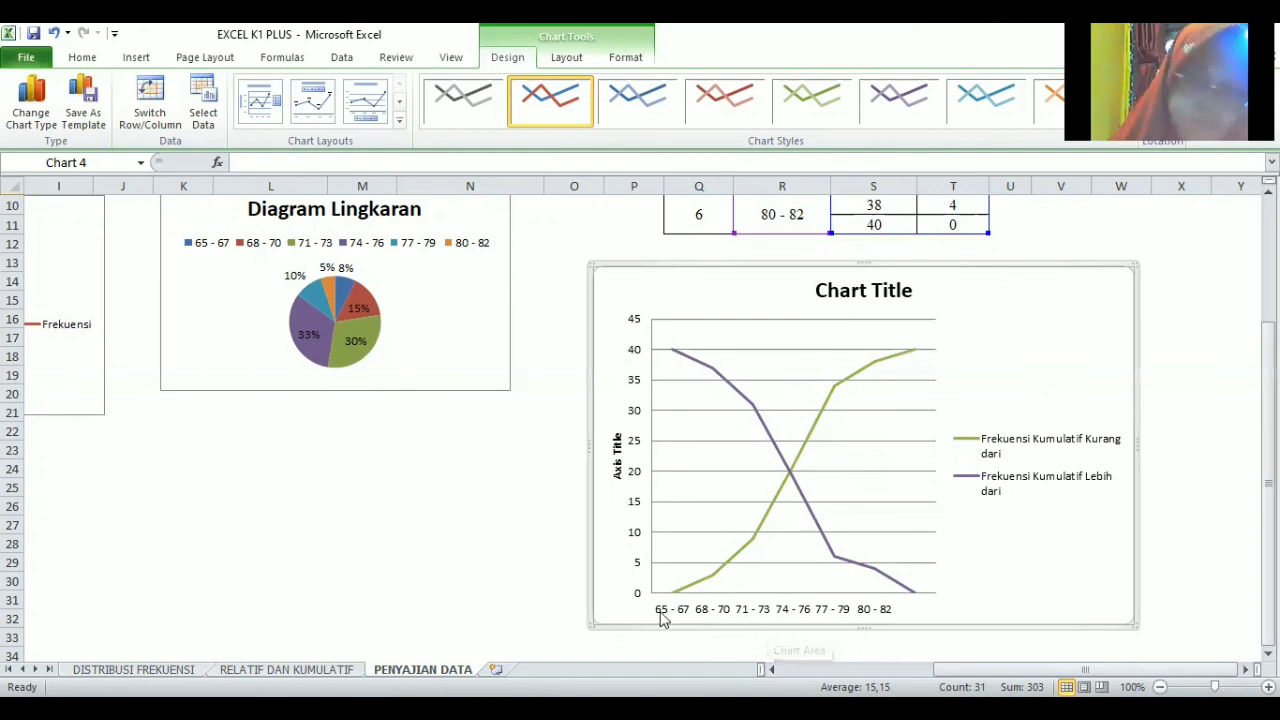
Step: Add a title below the line chart's horizontal axis and set its text to Interval Kelas
left_click(562, 58)
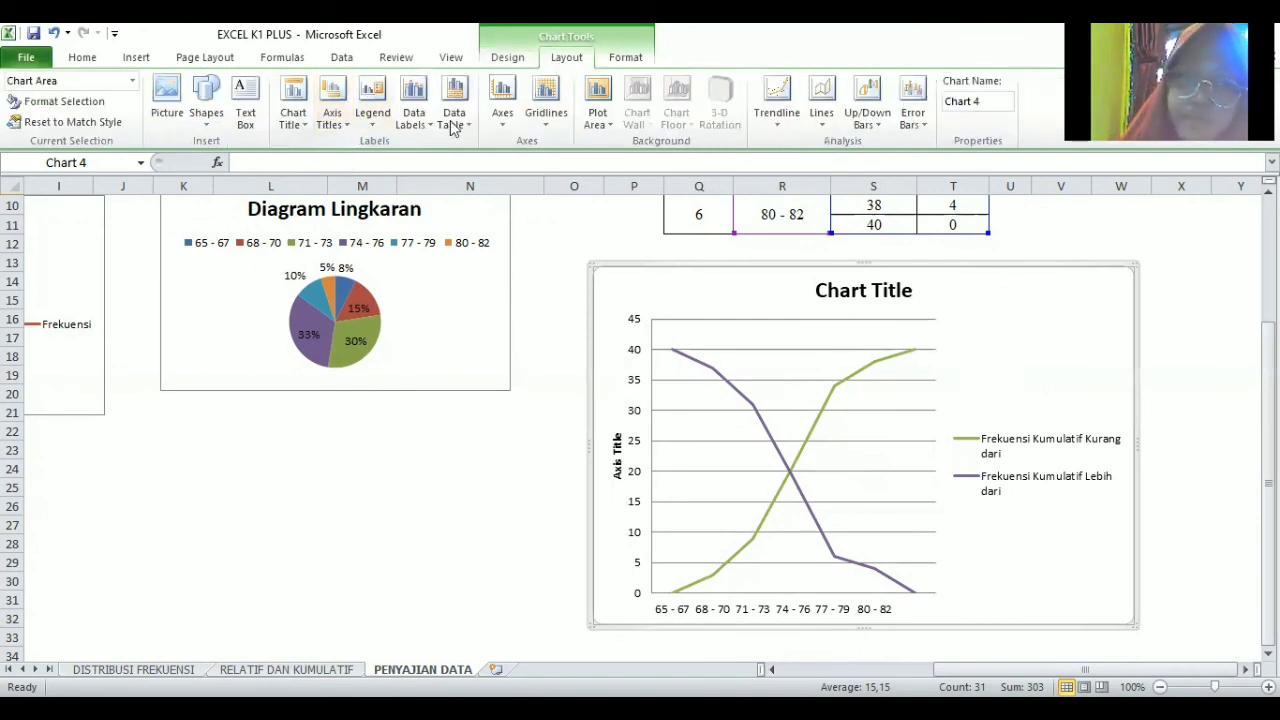
left_click(334, 134)
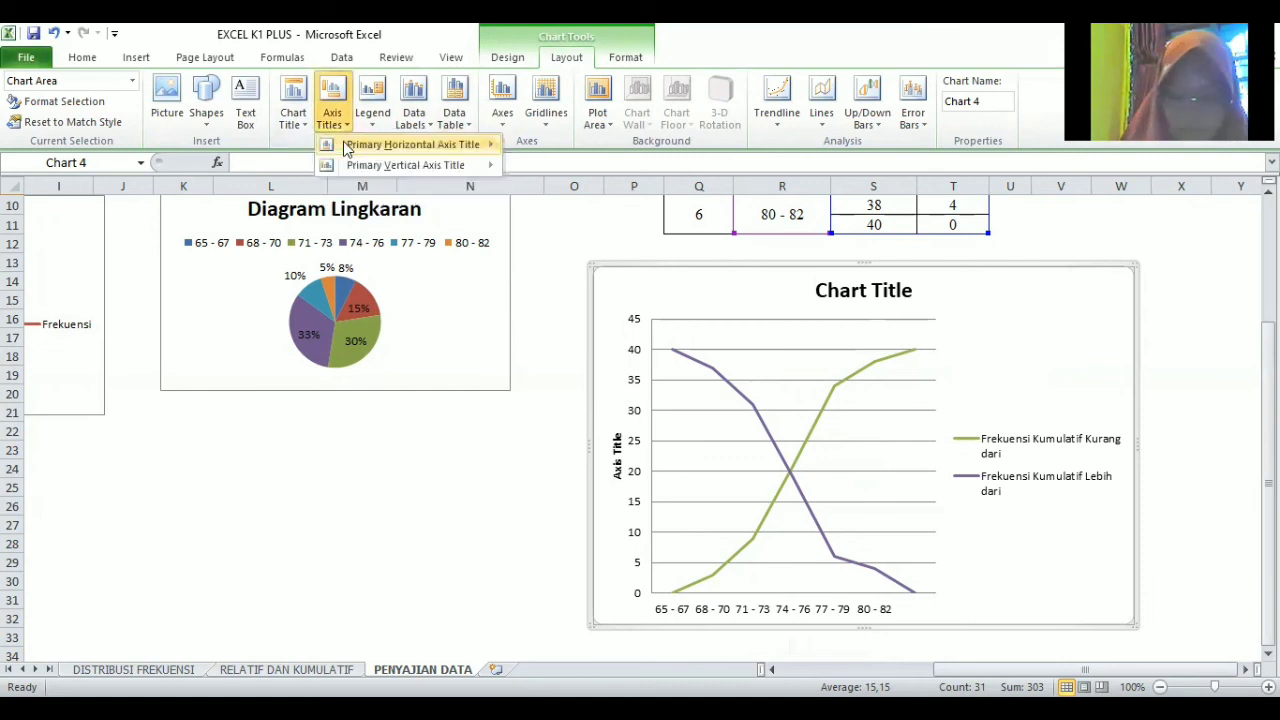
mouse_move(349, 149)
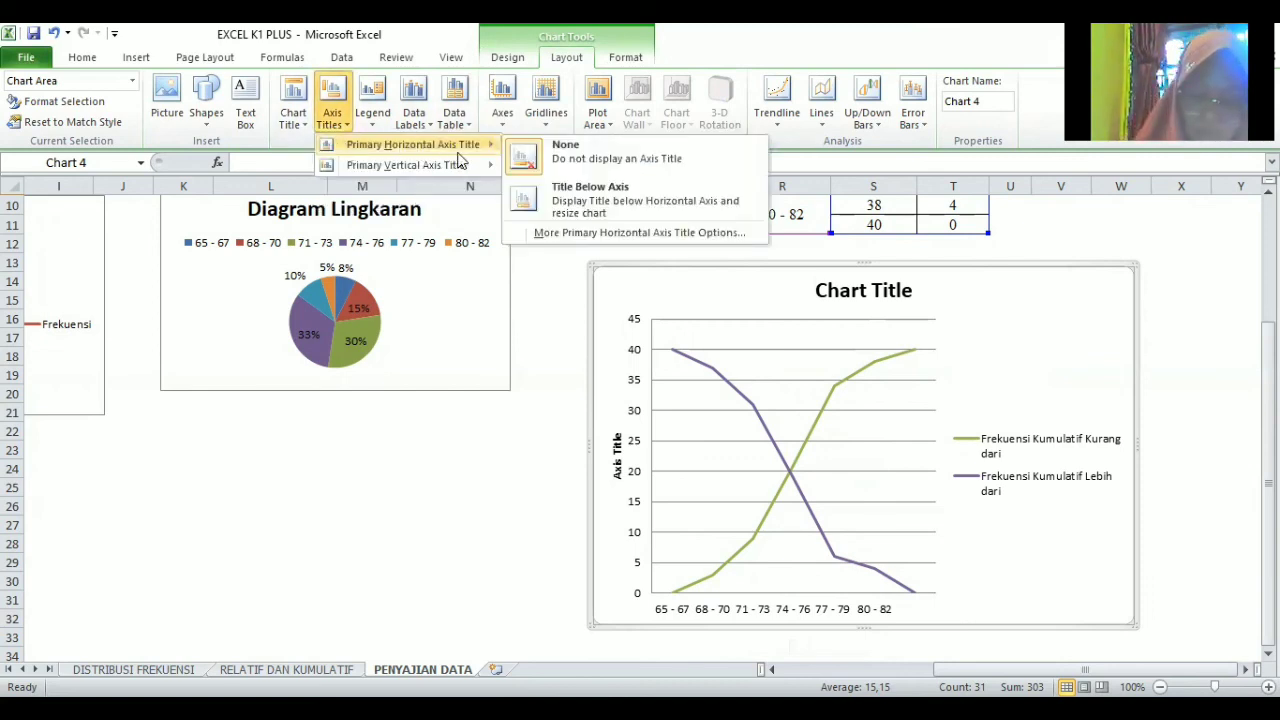
left_click(581, 213)
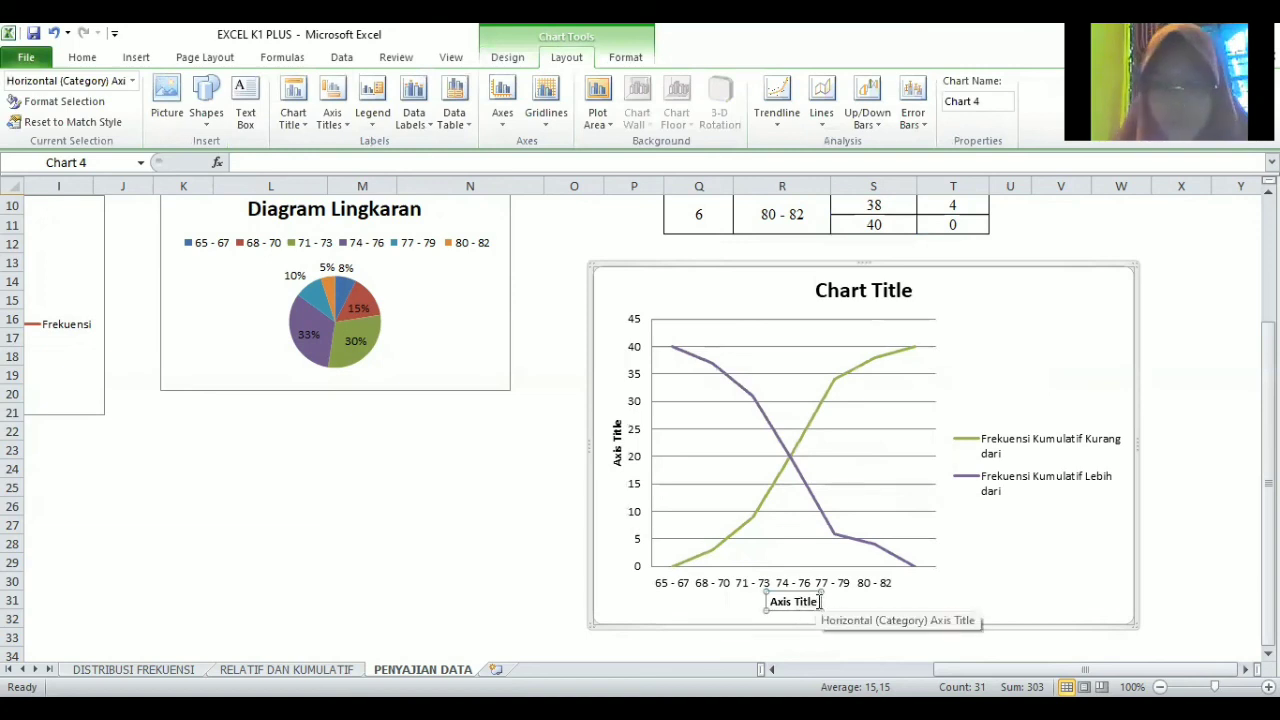
triple_click(773, 601)
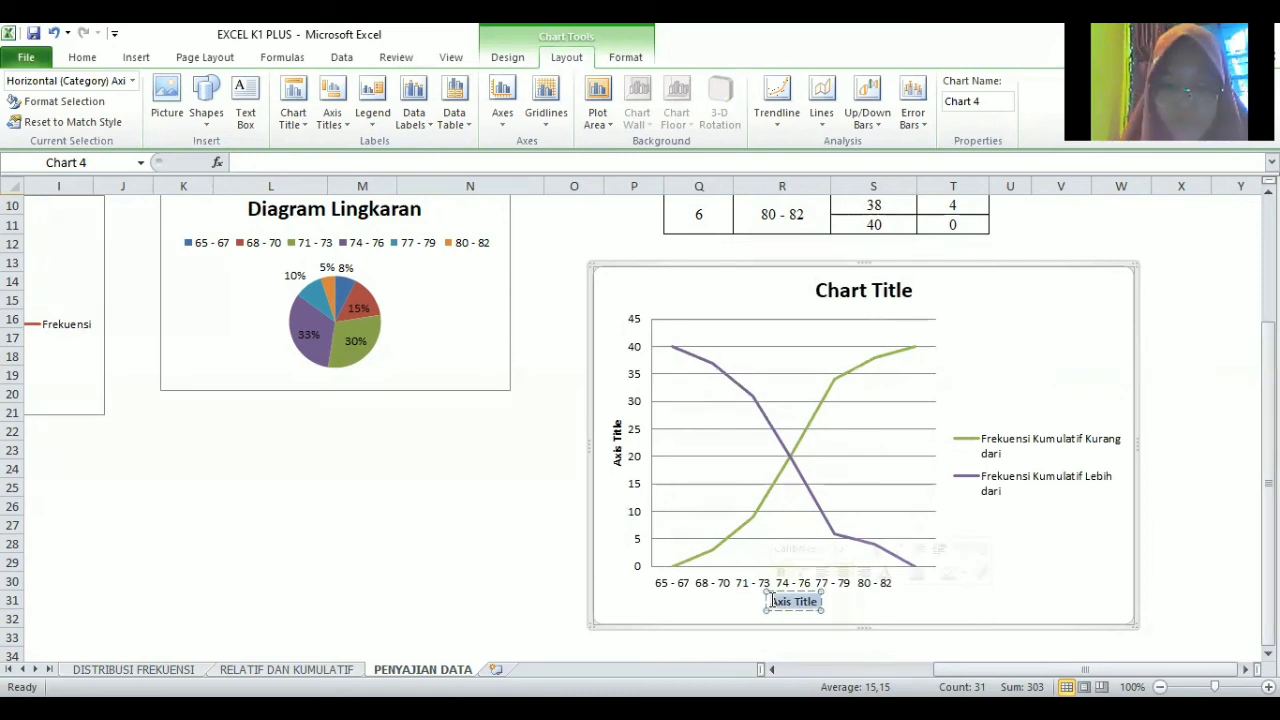
type("Inter")
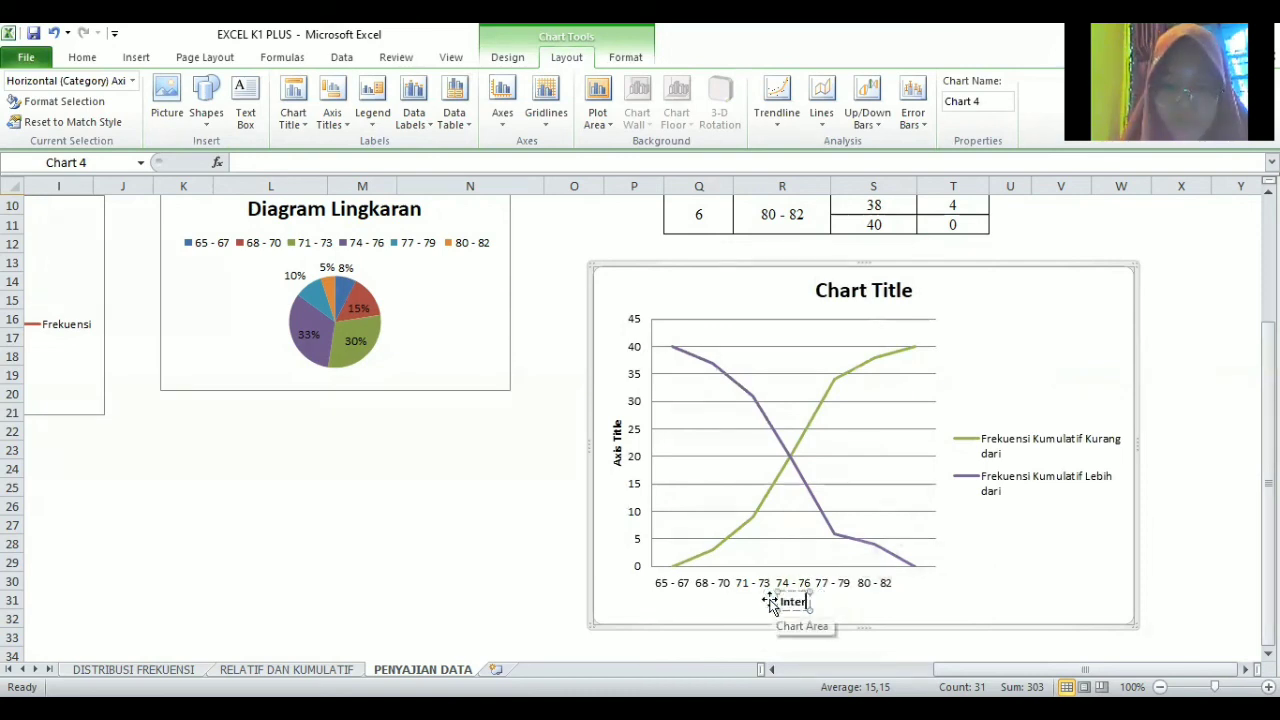
type("val Kel")
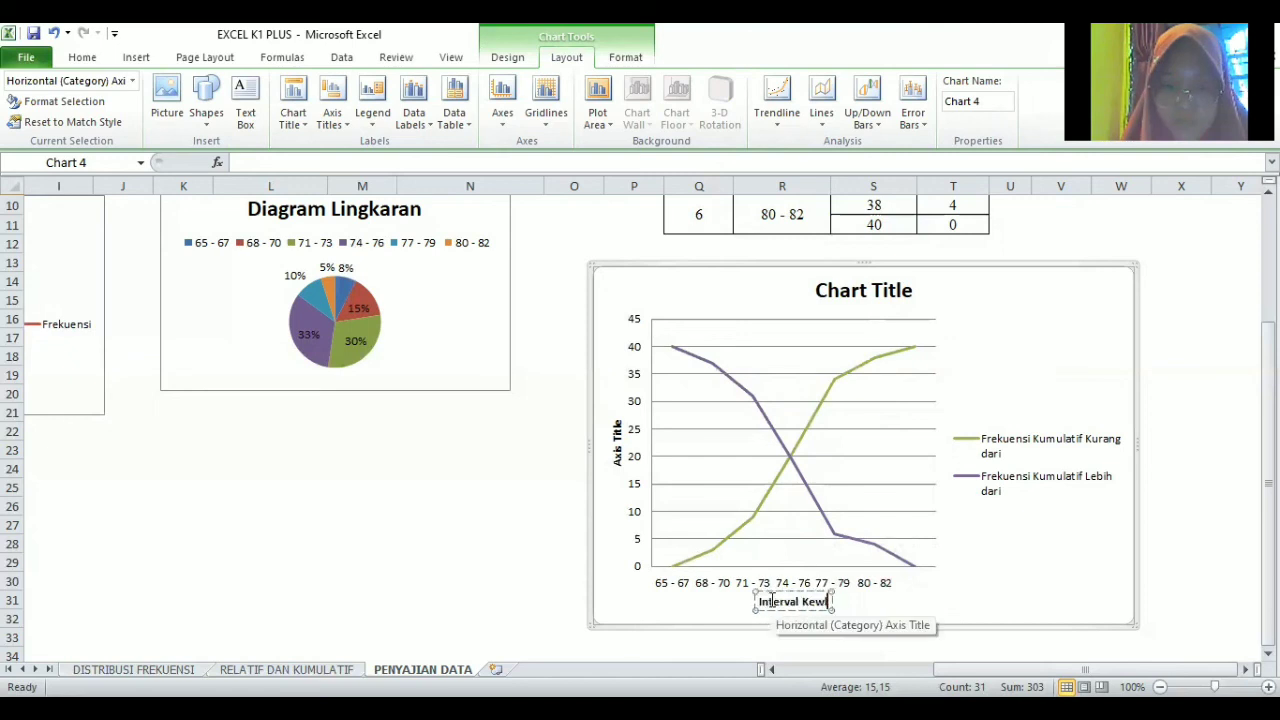
type("as")
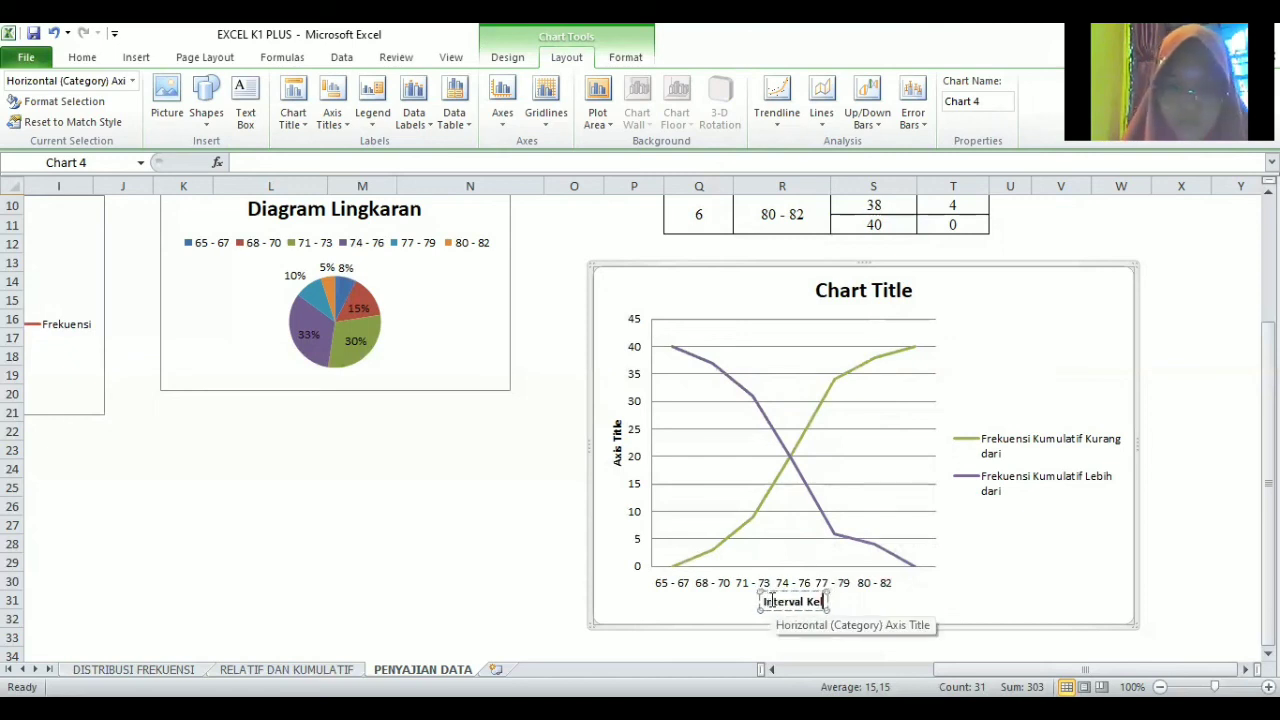
Step: Replace the line chart's vertical axis title with Frekuensi Kumulatif
left_click(617, 430)
left_click_drag(617, 425, 622, 468)
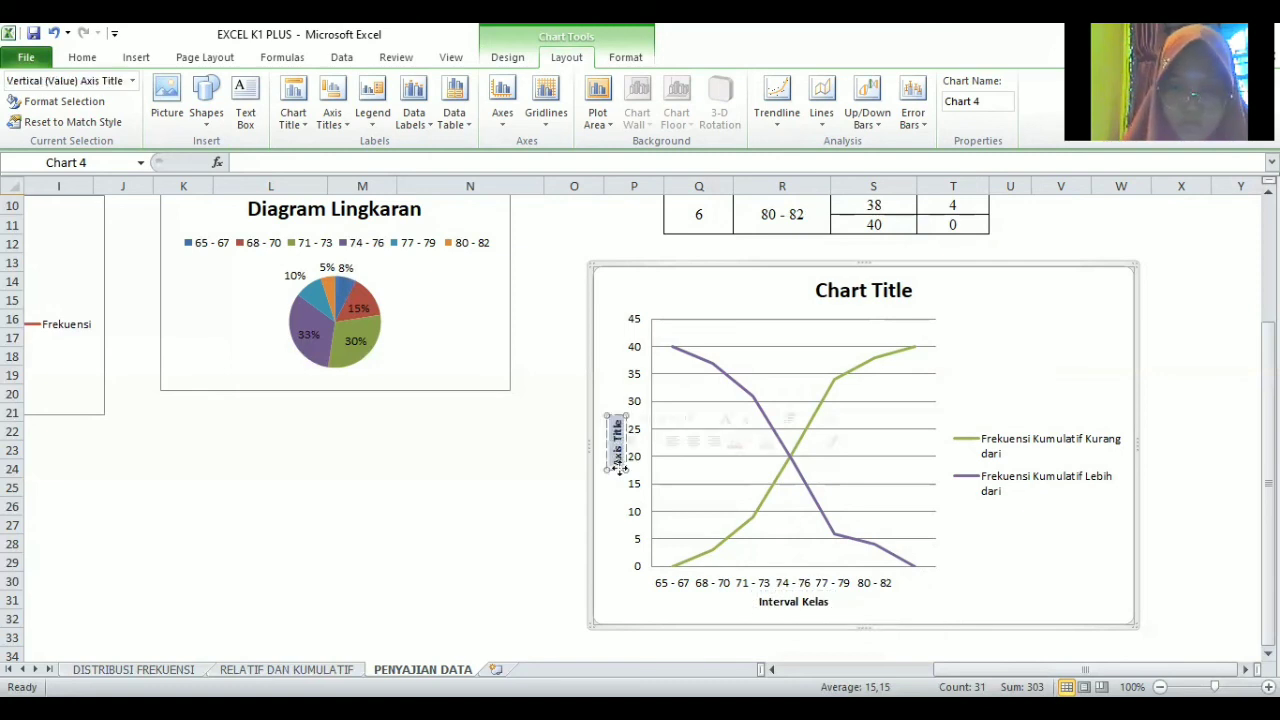
key("BackSpace")
type("Frekuensi K")
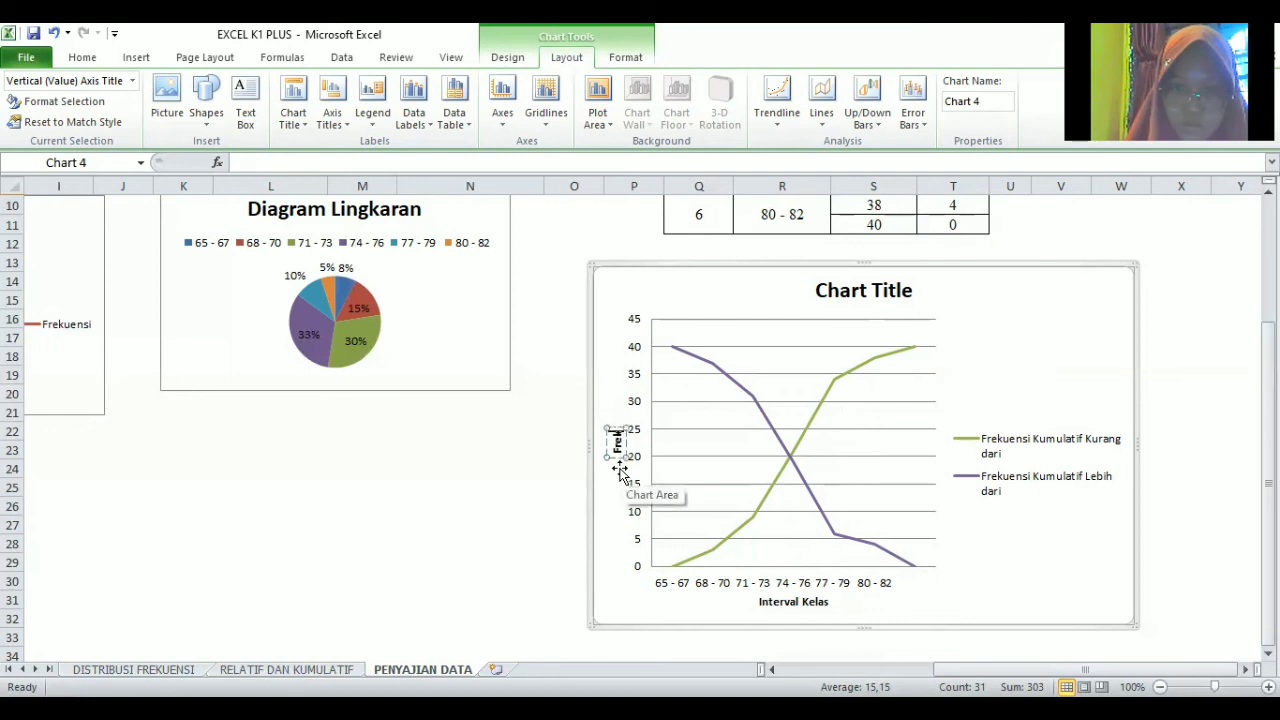
type("umulatif")
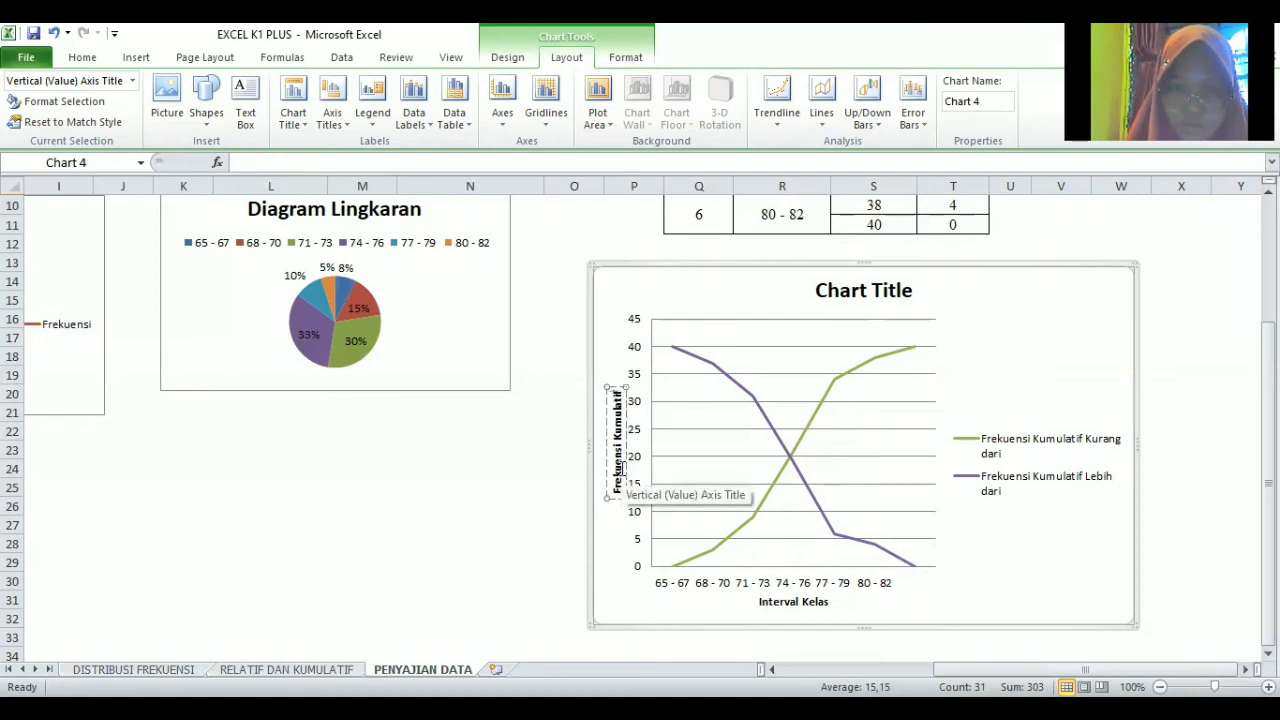
Step: Replace the line chart's title with Kurva Ogif
left_click(905, 290)
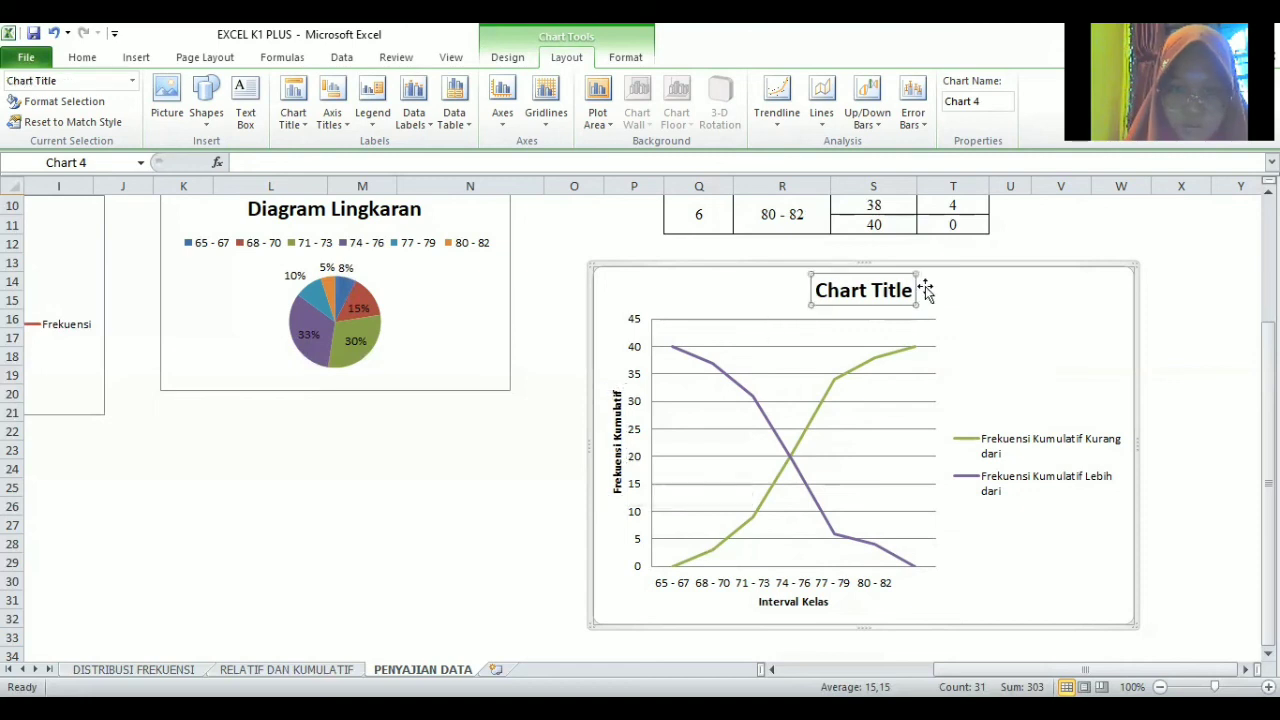
left_click_drag(913, 290, 837, 289)
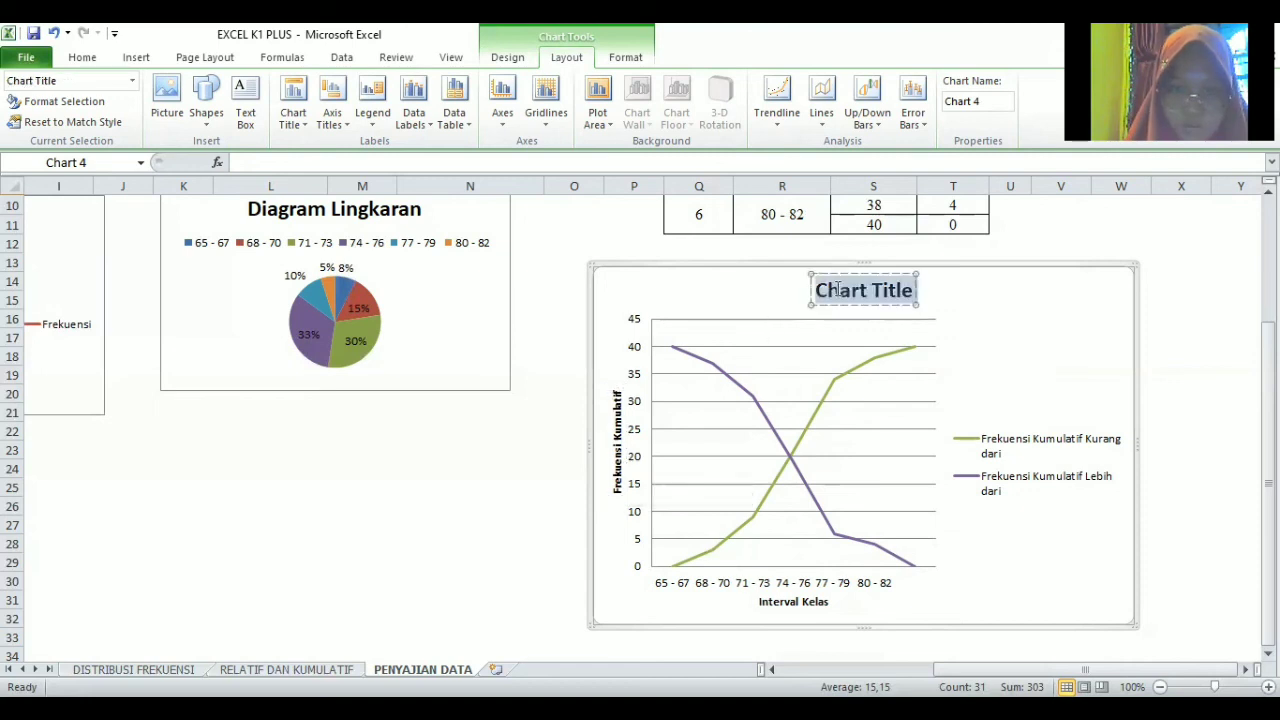
type("Kur")
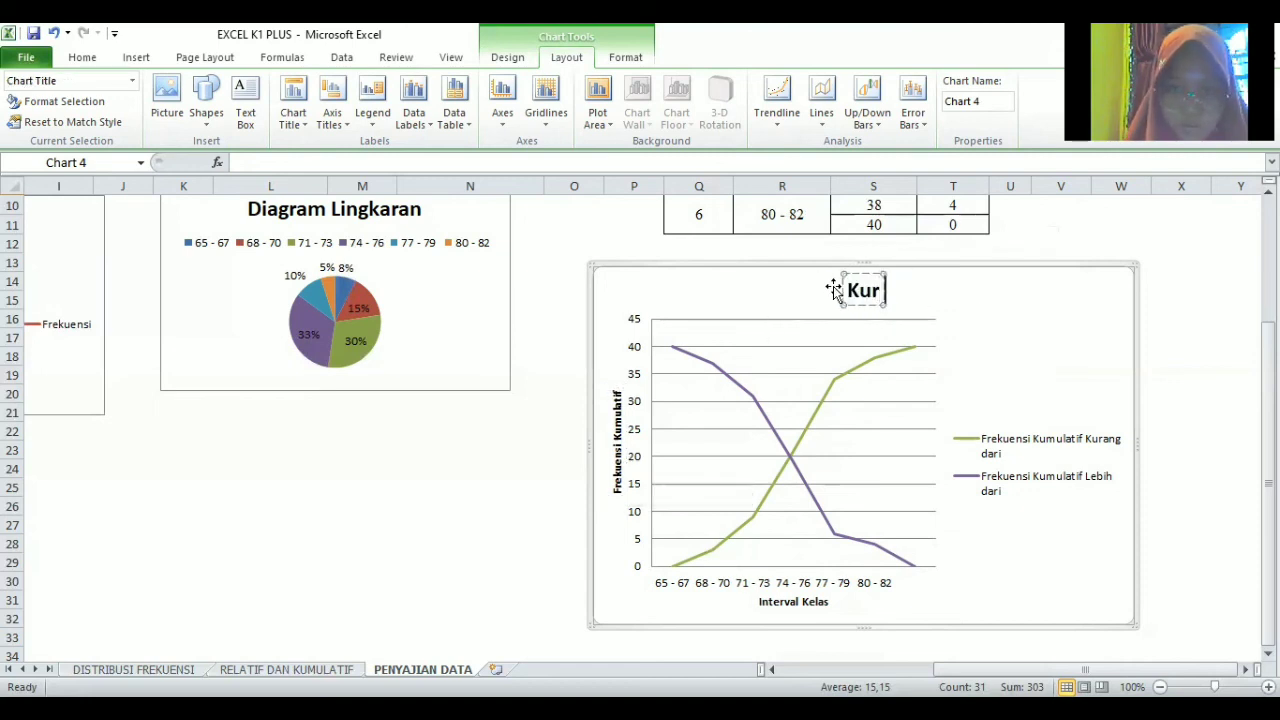
type("va Ogif")
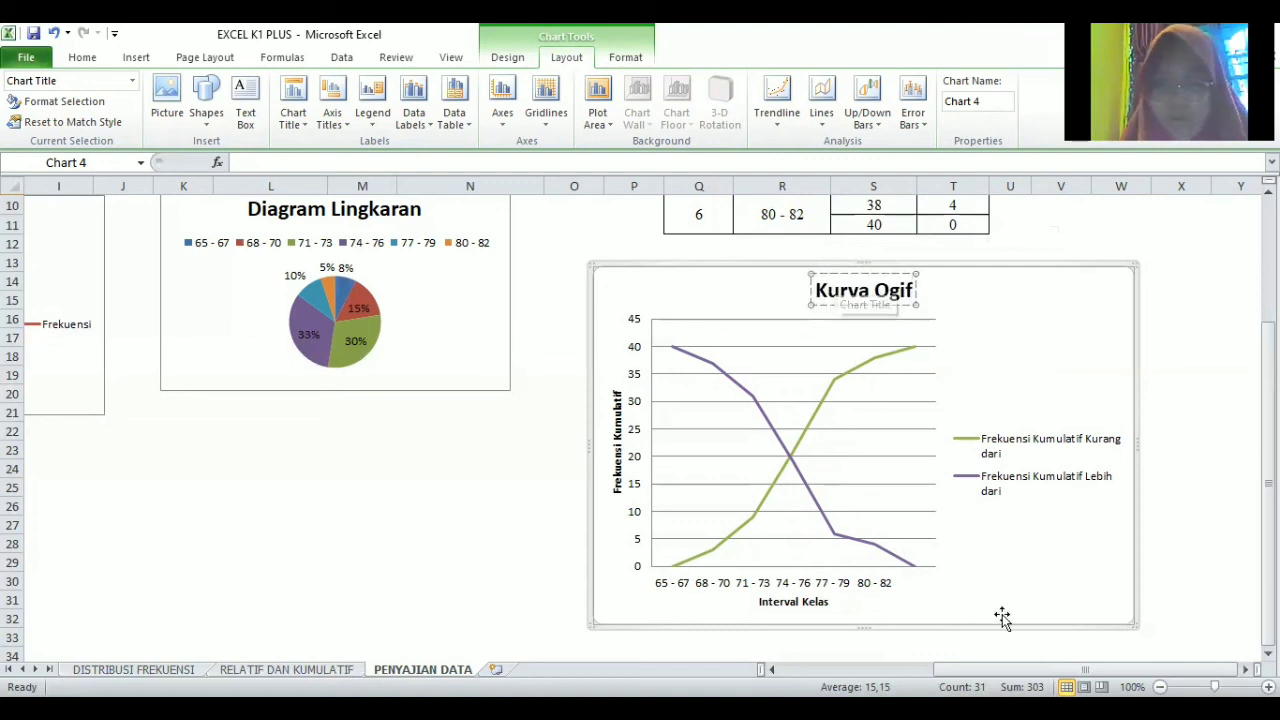
Step: Add data labels centered on the data points of both lines in the Kurva Ogif chart
left_click(698, 424)
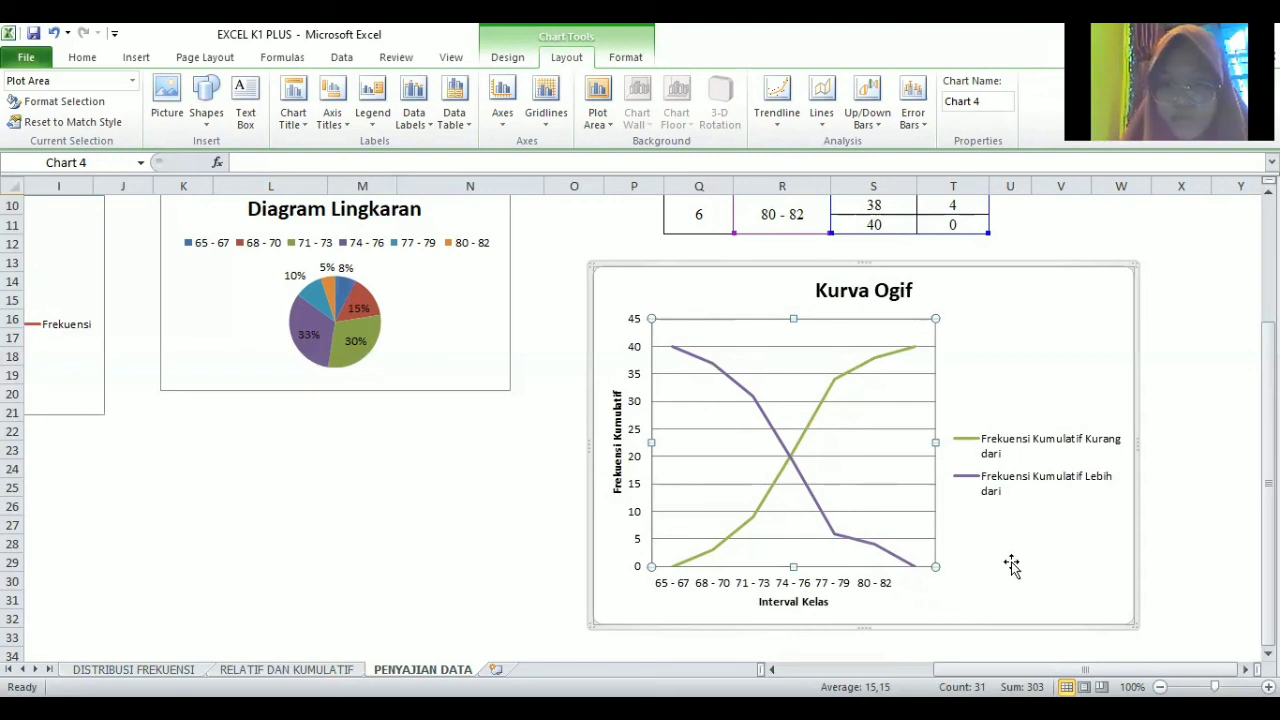
left_click(626, 338)
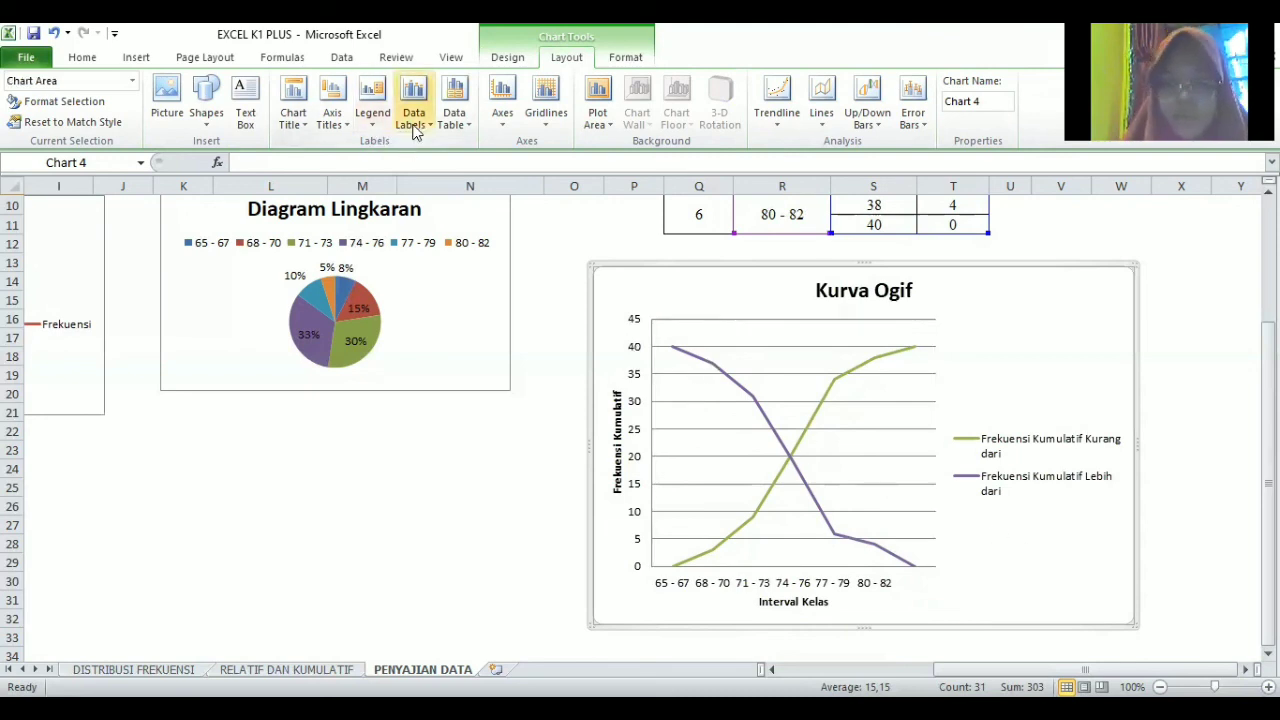
left_click(416, 130)
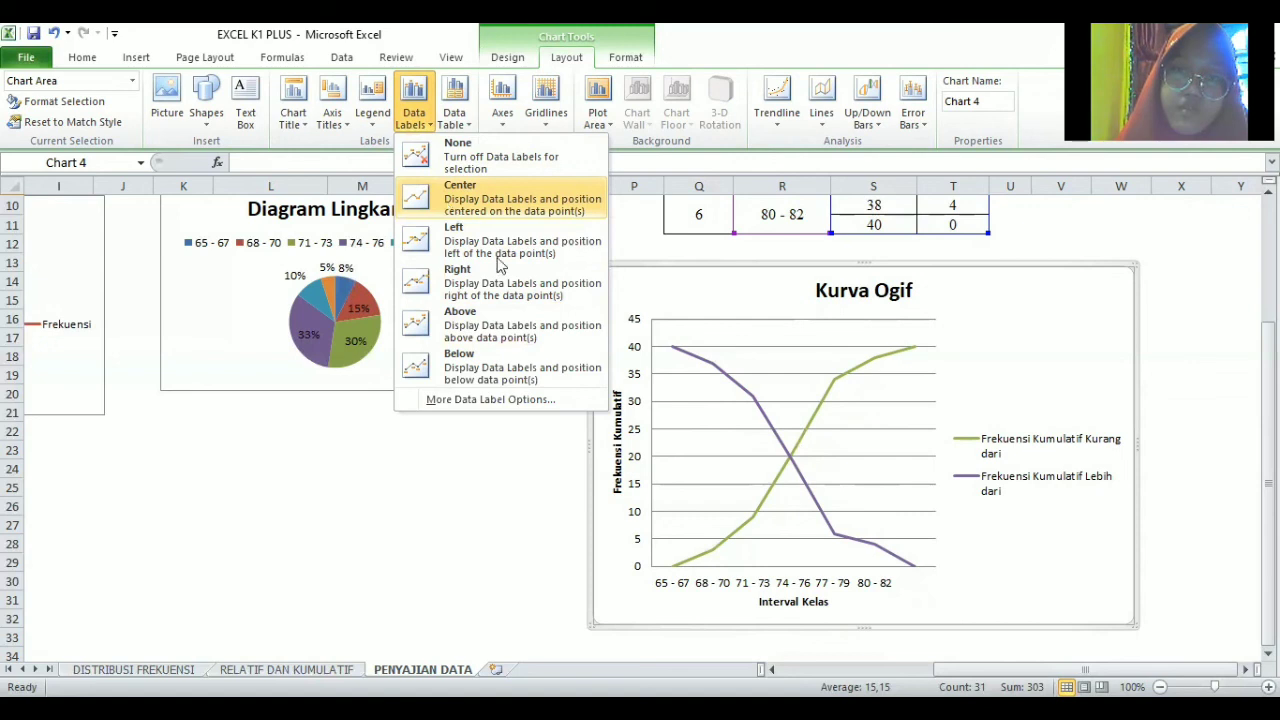
left_click(500, 200)
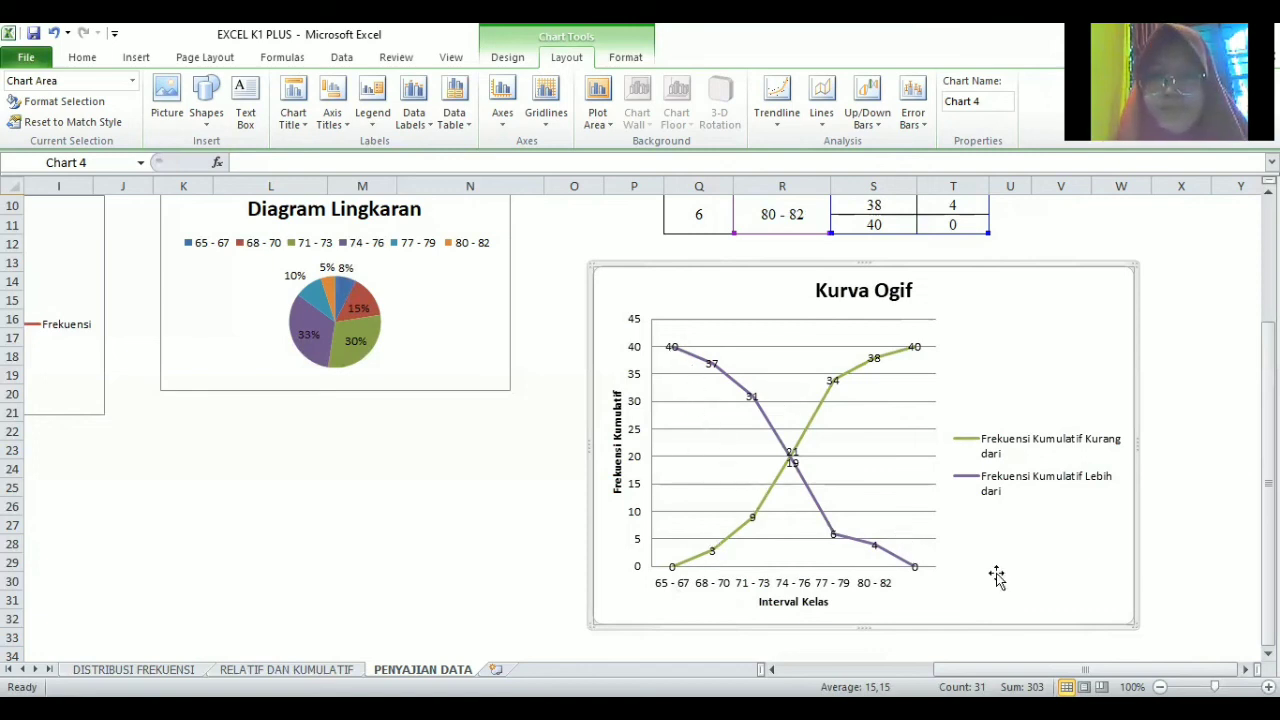
scroll(997, 575, "up", 3)
scroll(997, 575, "down", 4)
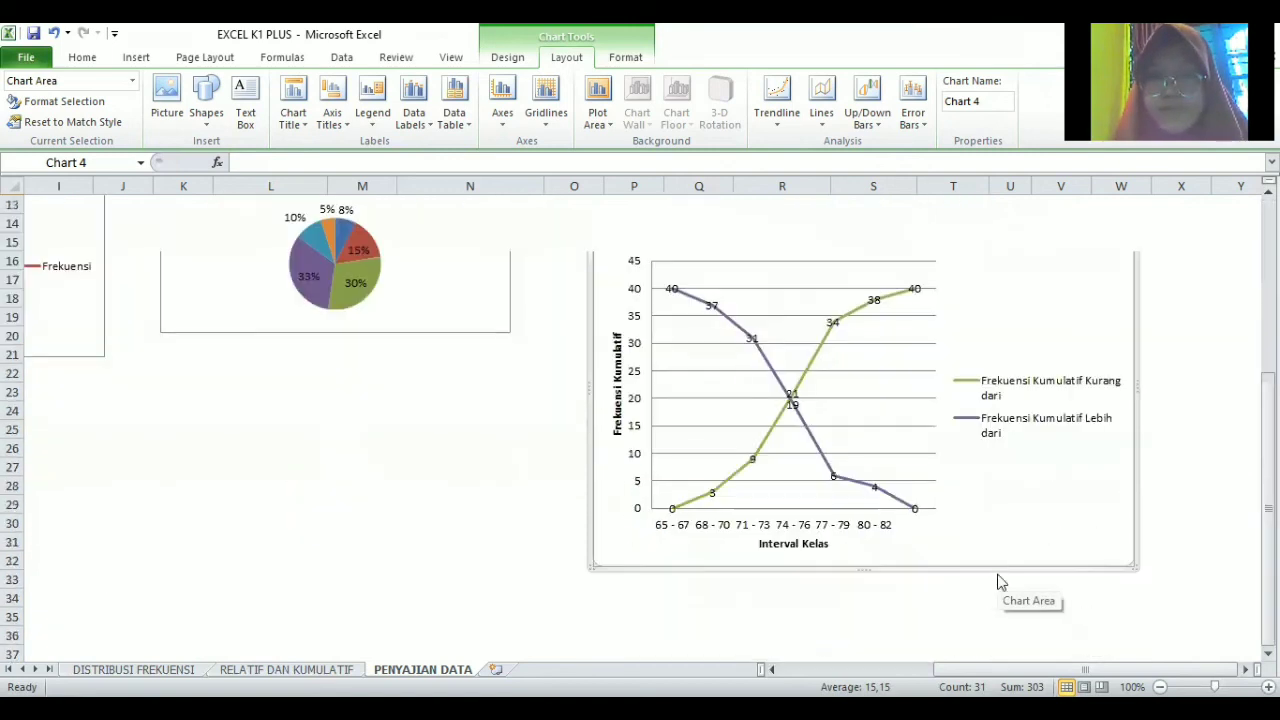
scroll(1116, 528, "up", 1)
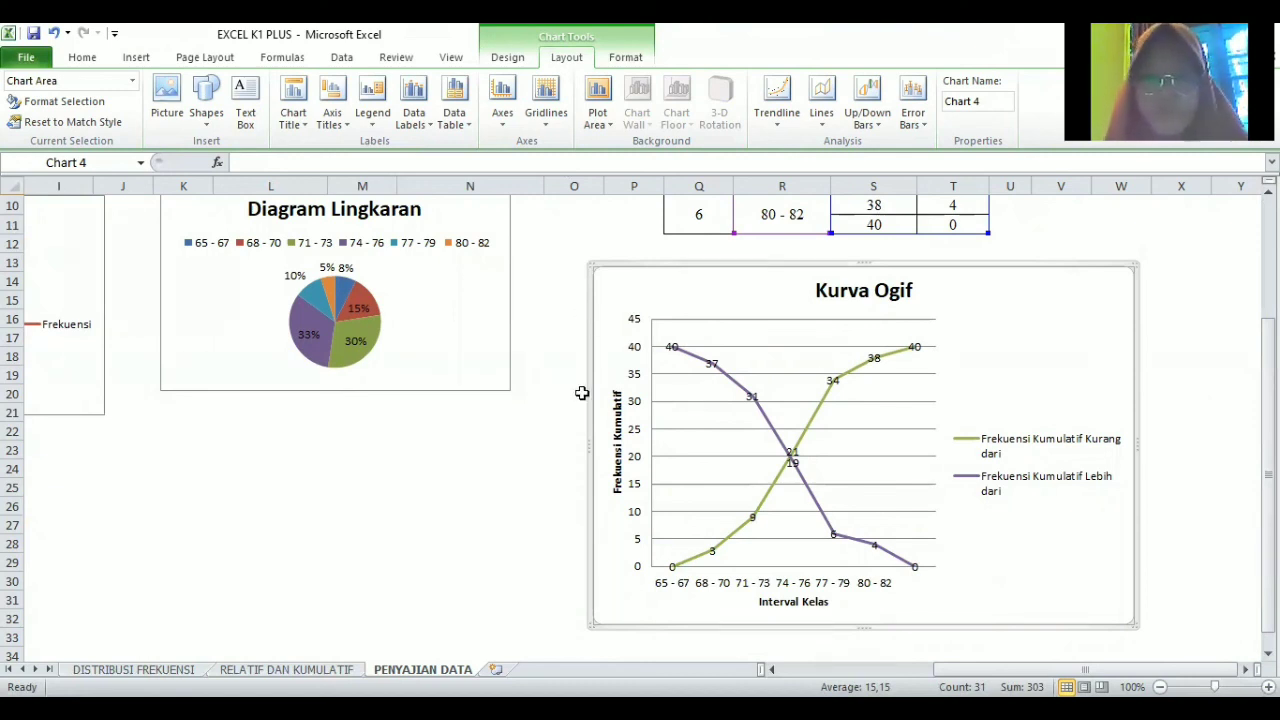
scroll(566, 258, "up", 3)
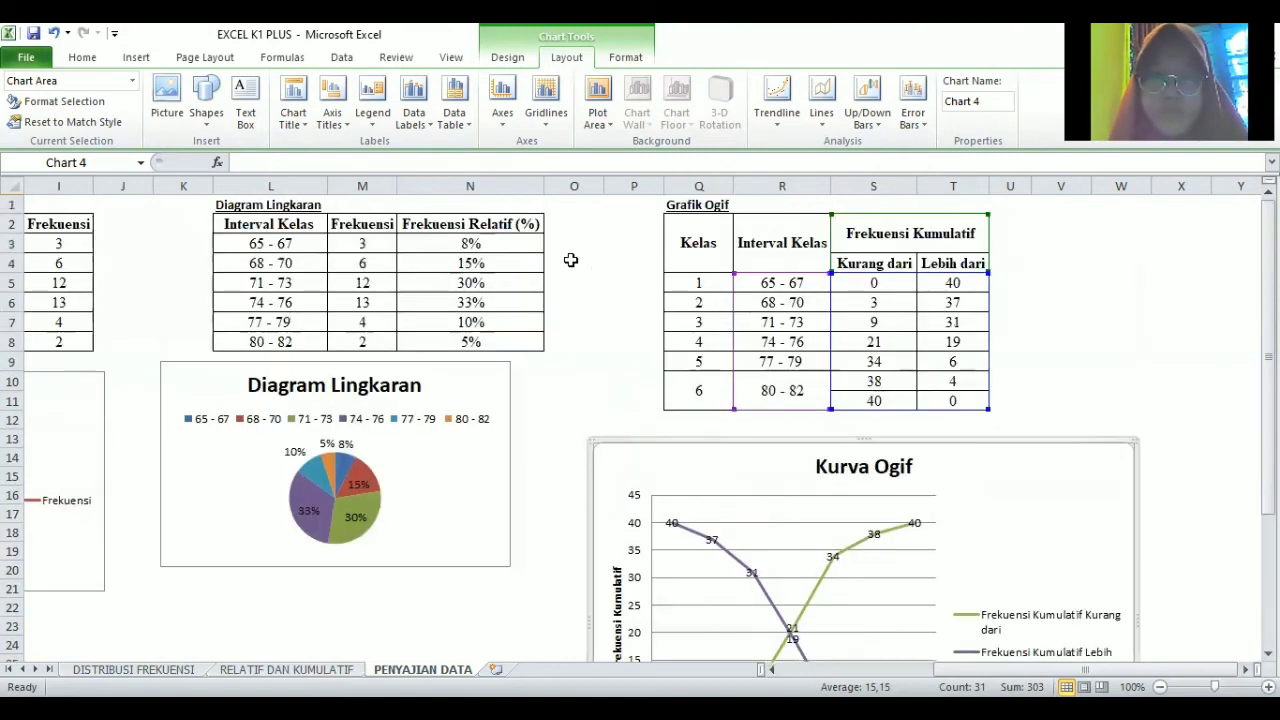